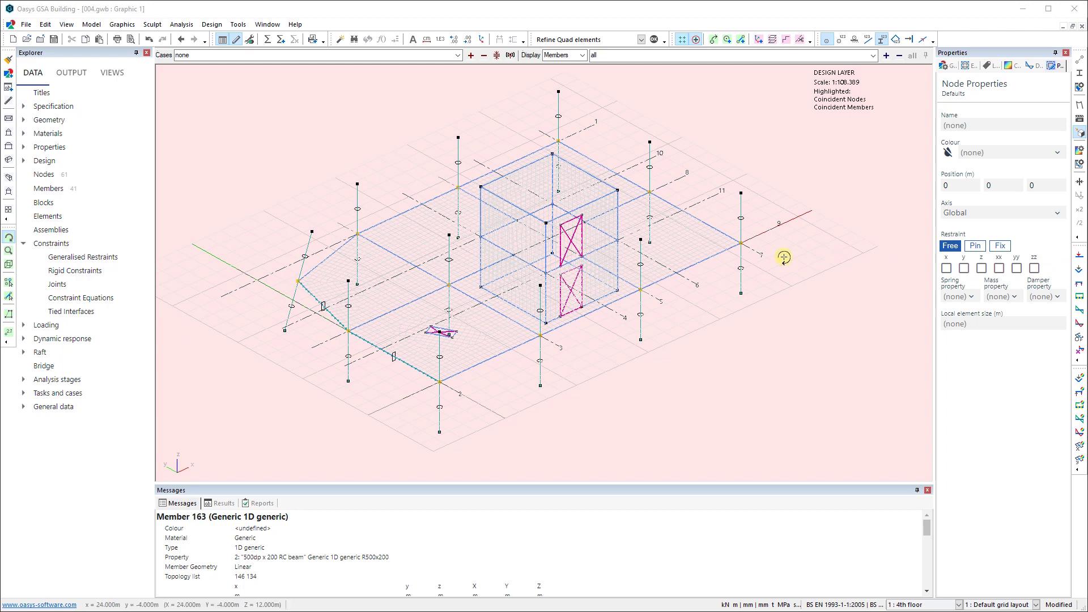
Examine the floor model's columns, slabs, core walls and edge beams in both wireframe and solid section display.
middle_drag(725, 277, 720, 286)
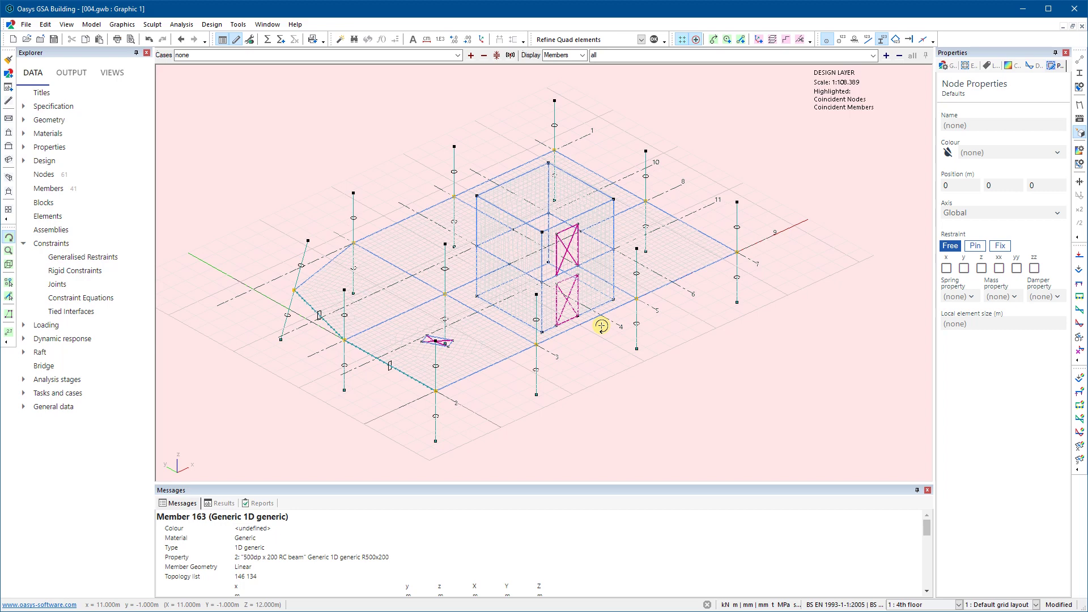
scroll(499, 339, up, 2)
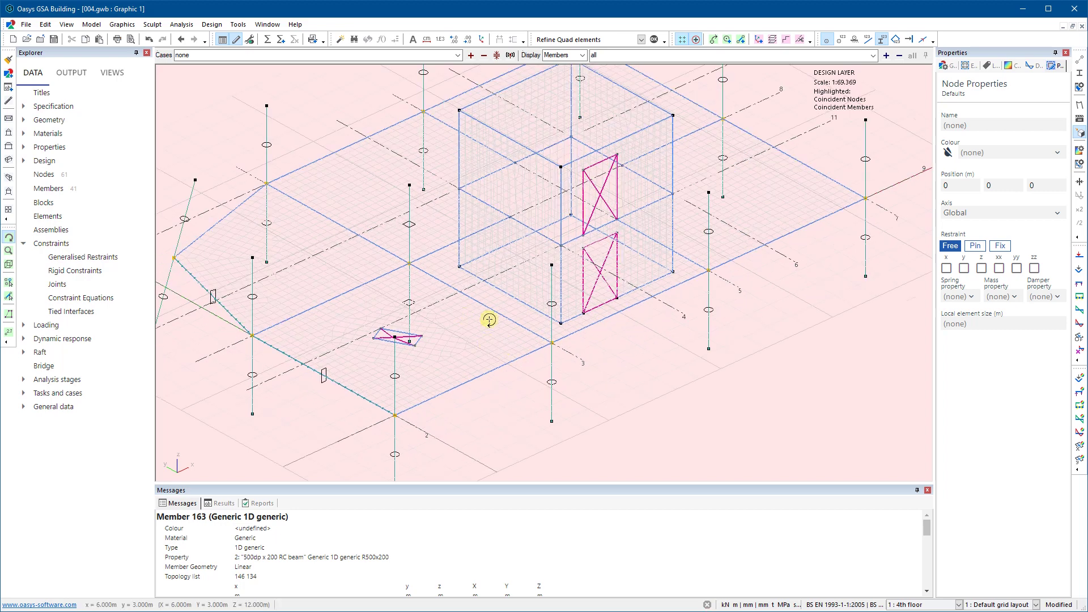
scroll(613, 298, up, 2)
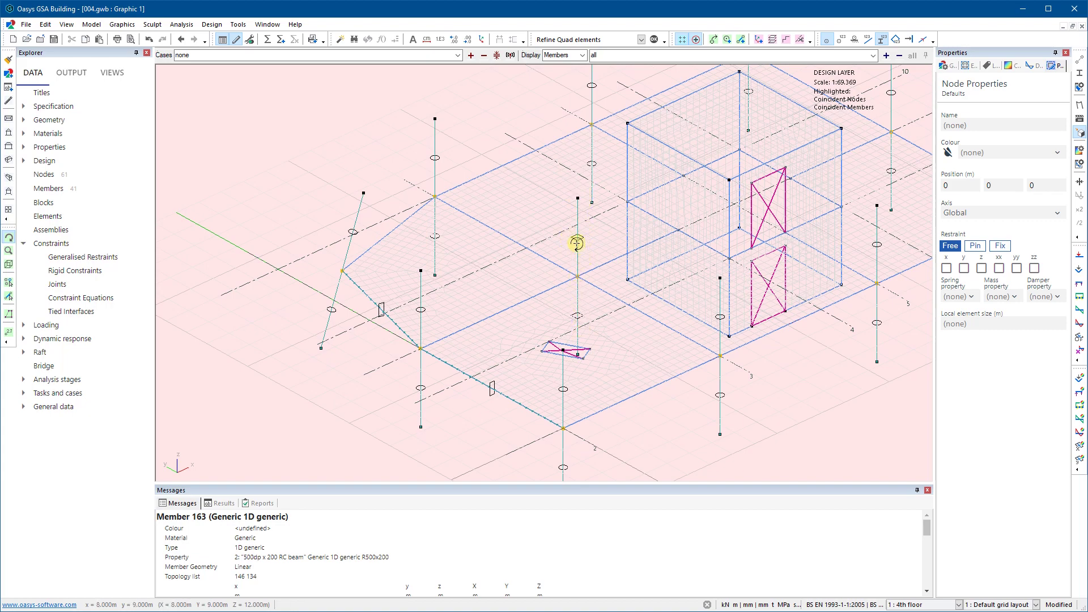
click(1079, 73)
drag(648, 206, 646, 243)
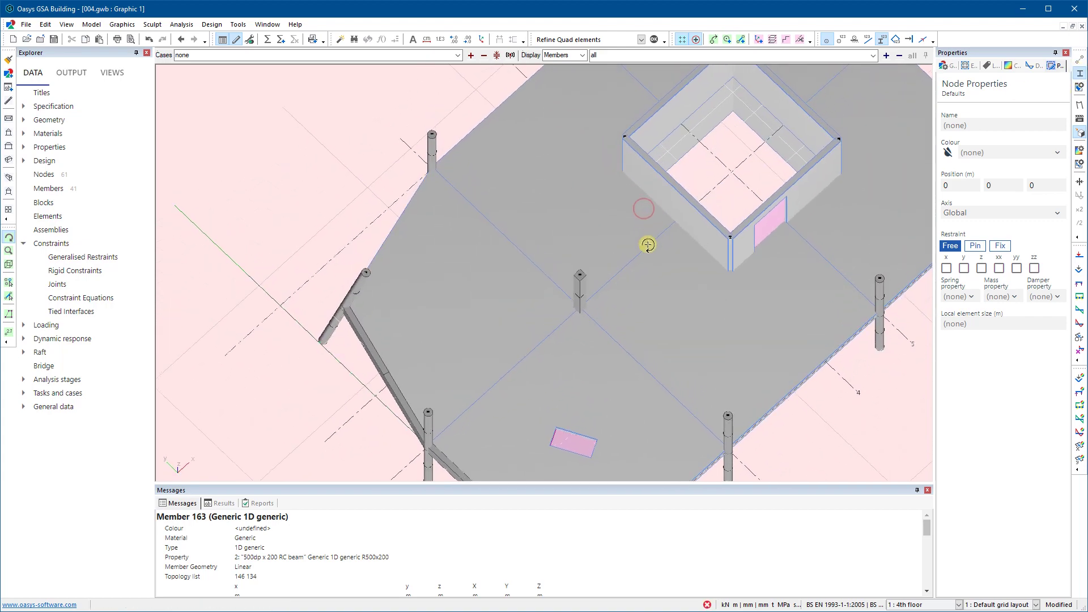
drag(548, 281, 585, 250)
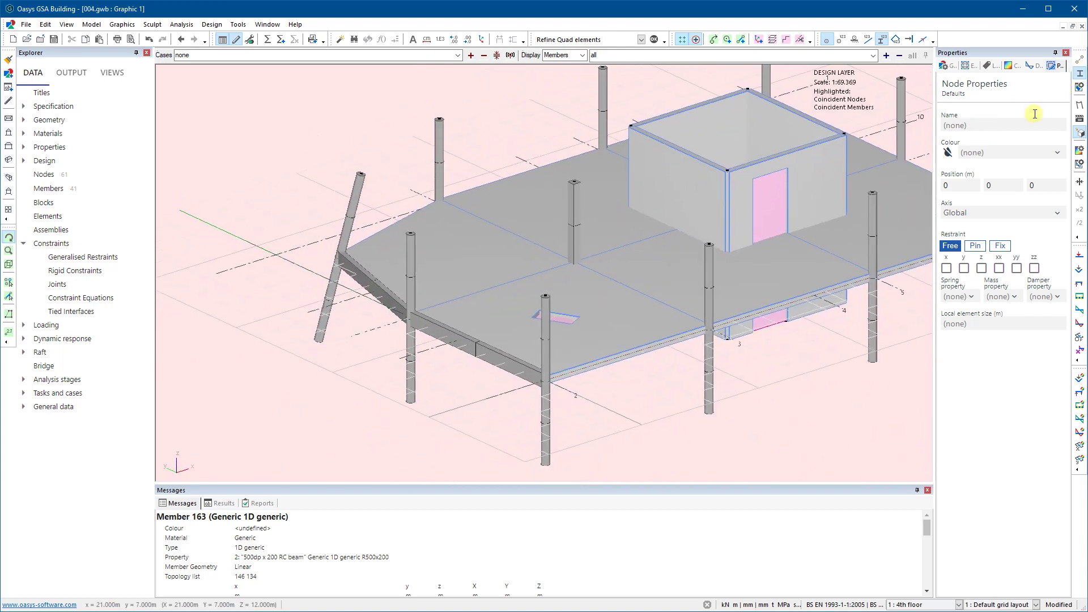
click(1079, 73)
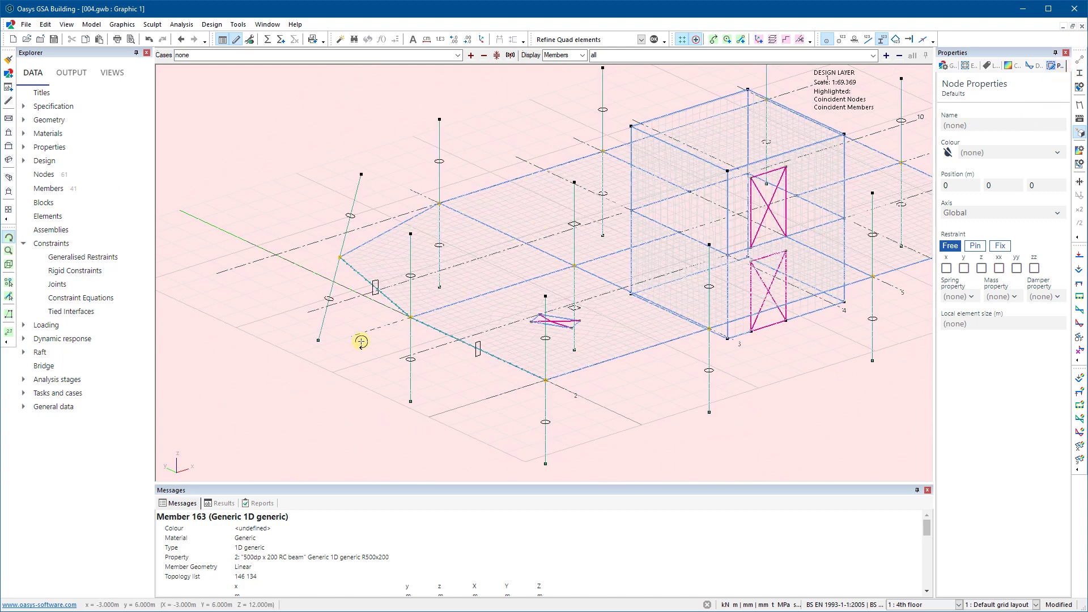
scroll(362, 342, up, 2)
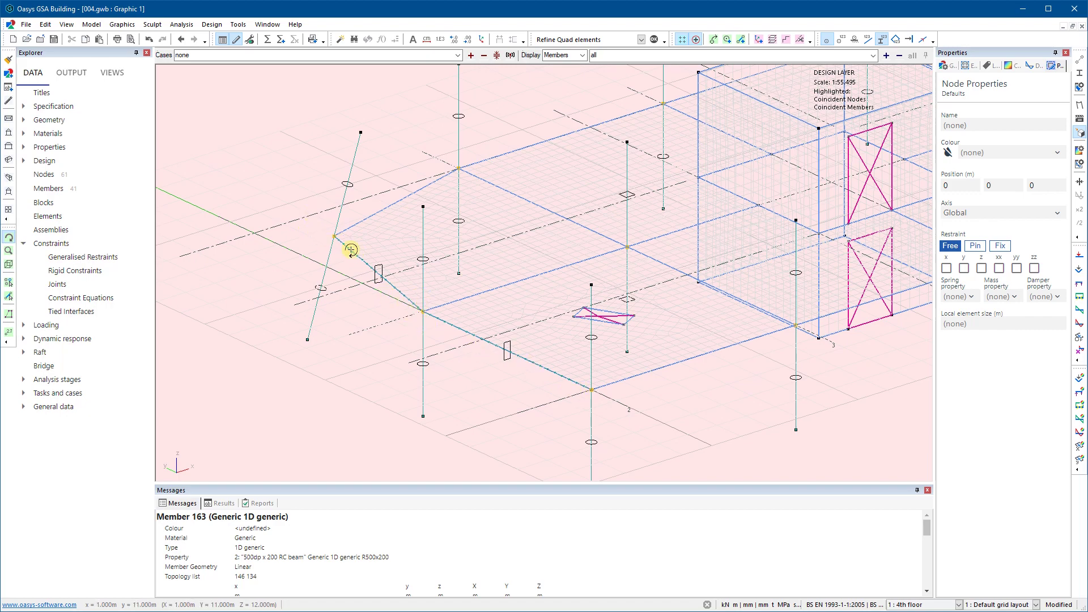
click(1079, 73)
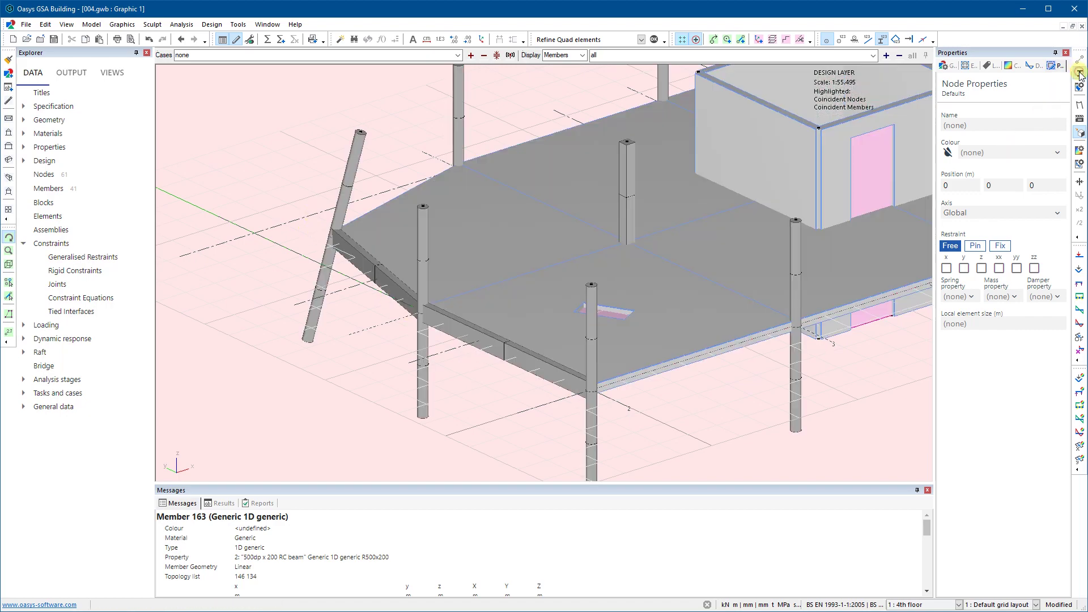
drag(510, 270, 482, 274)
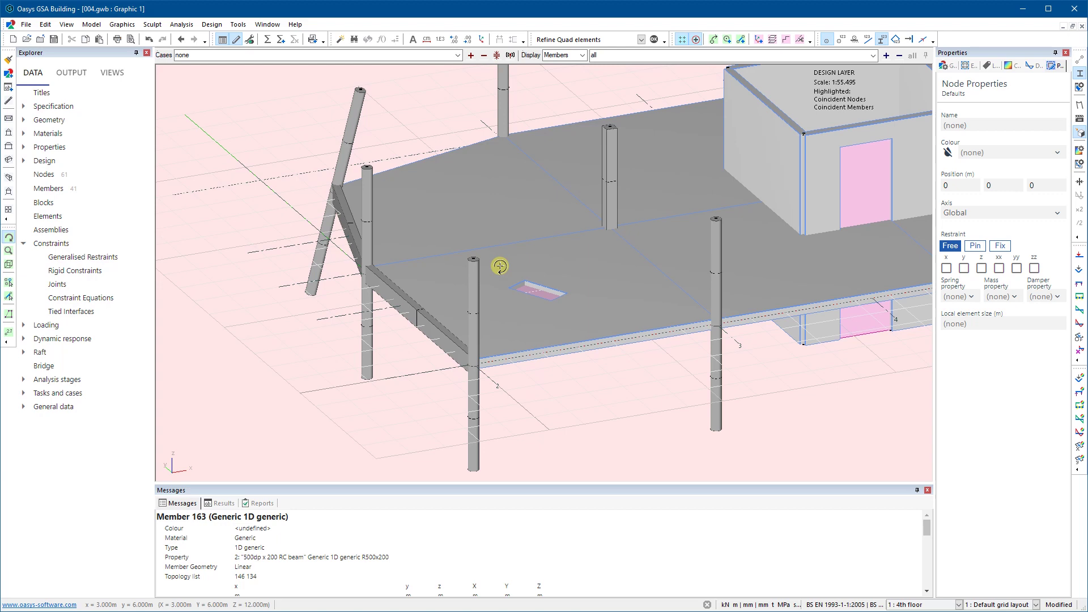
click(1073, 80)
scroll(606, 178, up, 3)
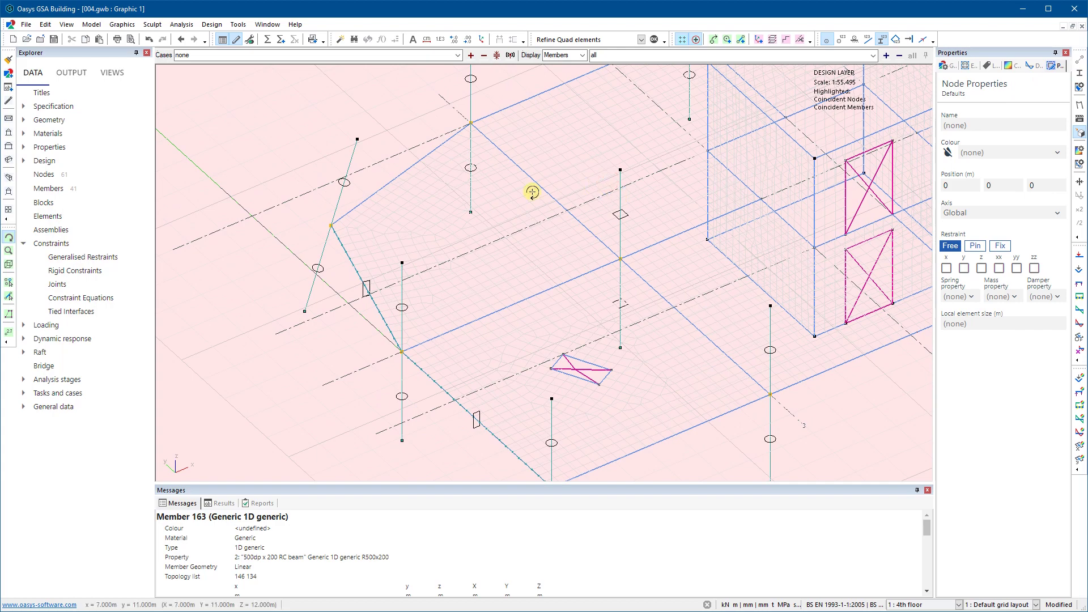
Inspect the model's nodes and mesh in the analysis layer, and return to the design layer.
key(Tab)
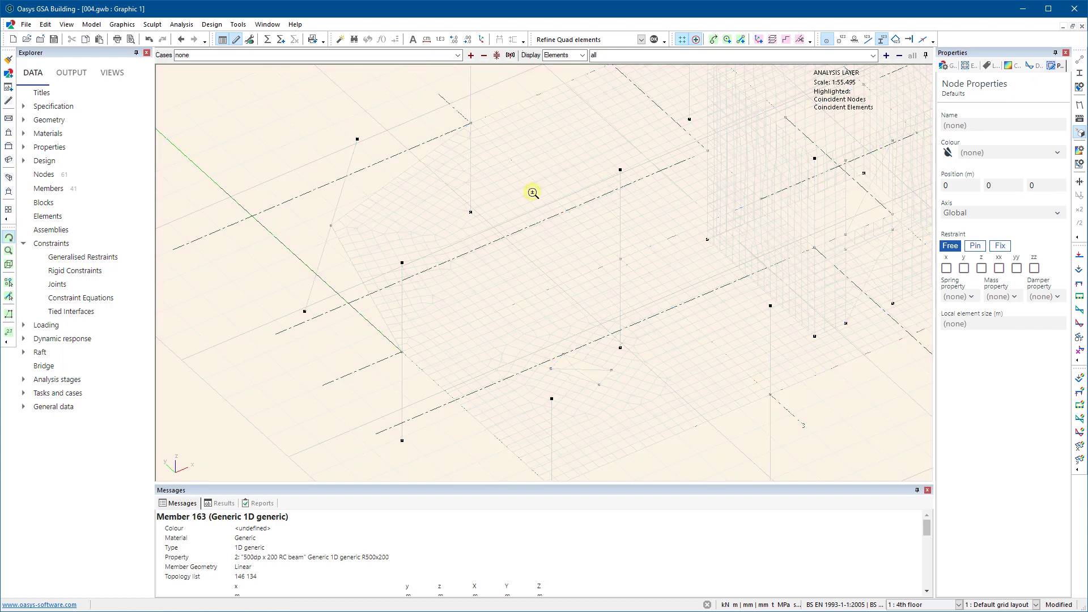
mouse_move(525, 245)
mouse_down()
mouse_move(556, 243)
mouse_move(541, 254)
mouse_up()
scroll(643, 221, down, 3)
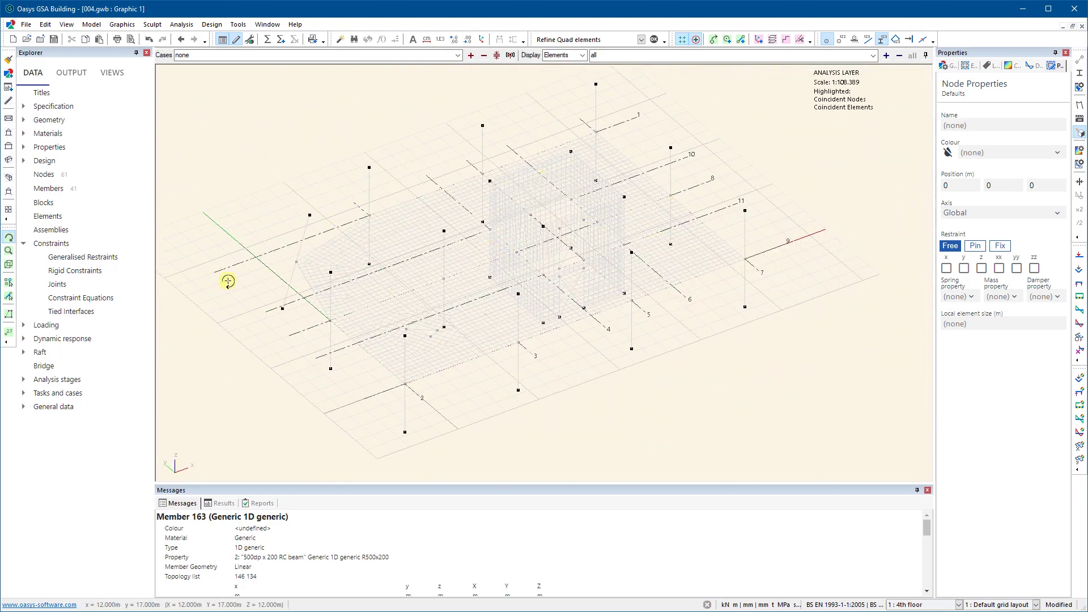
mouse_move(421, 314)
mouse_down()
mouse_move(442, 297)
mouse_move(434, 303)
mouse_up()
key(Tab)
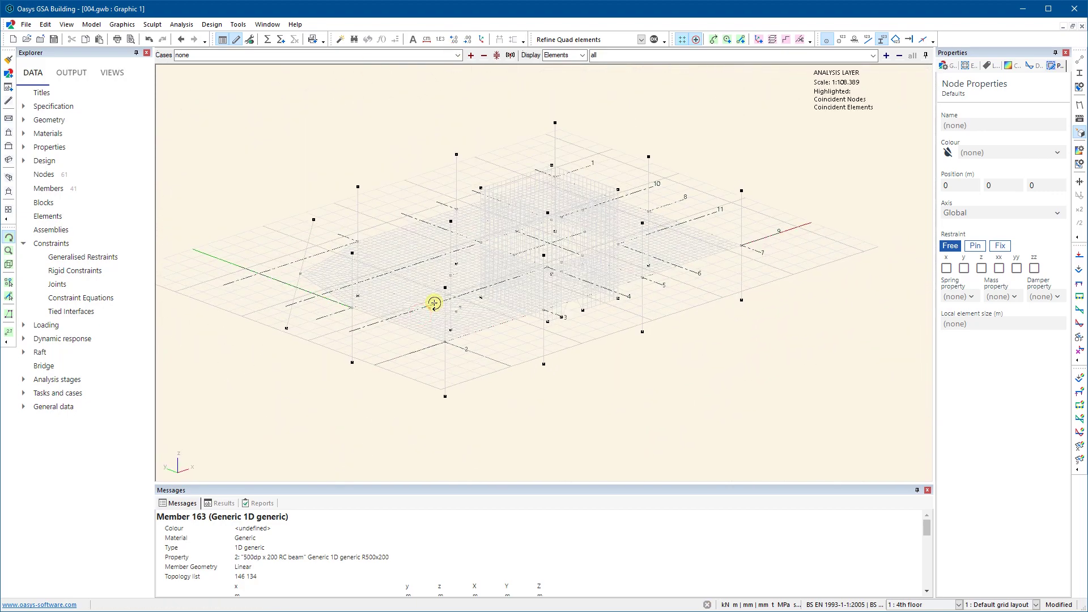
Hide the drawing grid in the design layer and view the whole floor model.
click(680, 44)
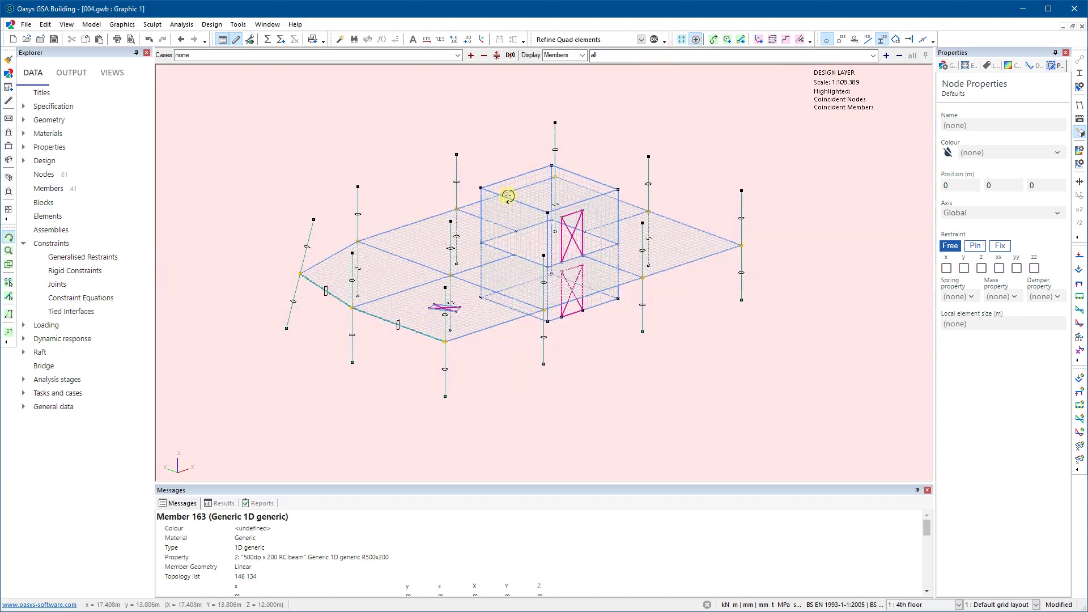
drag(508, 194, 505, 226)
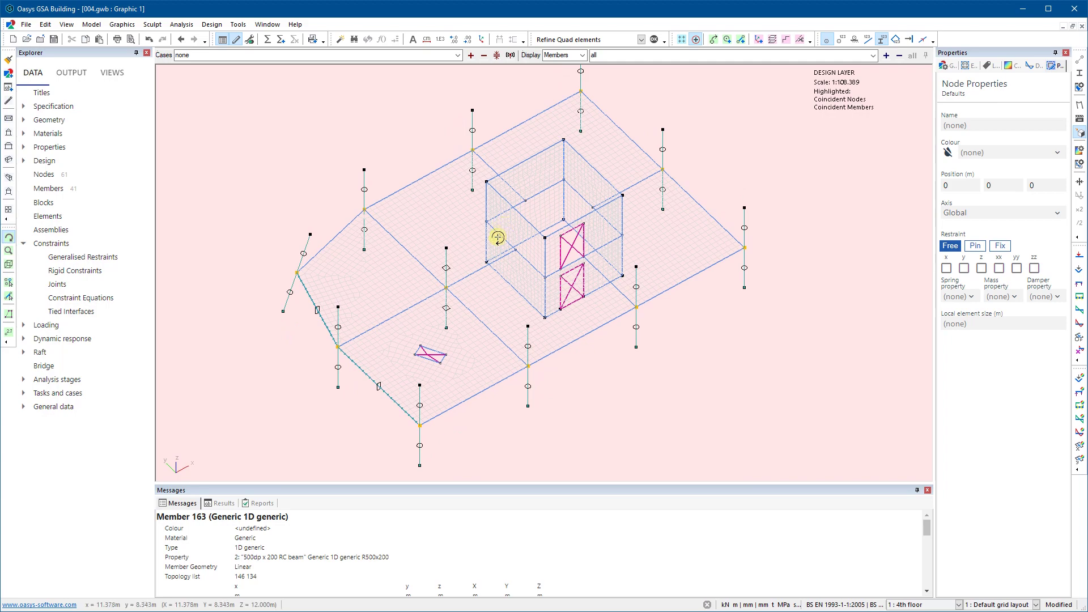
drag(452, 289, 460, 265)
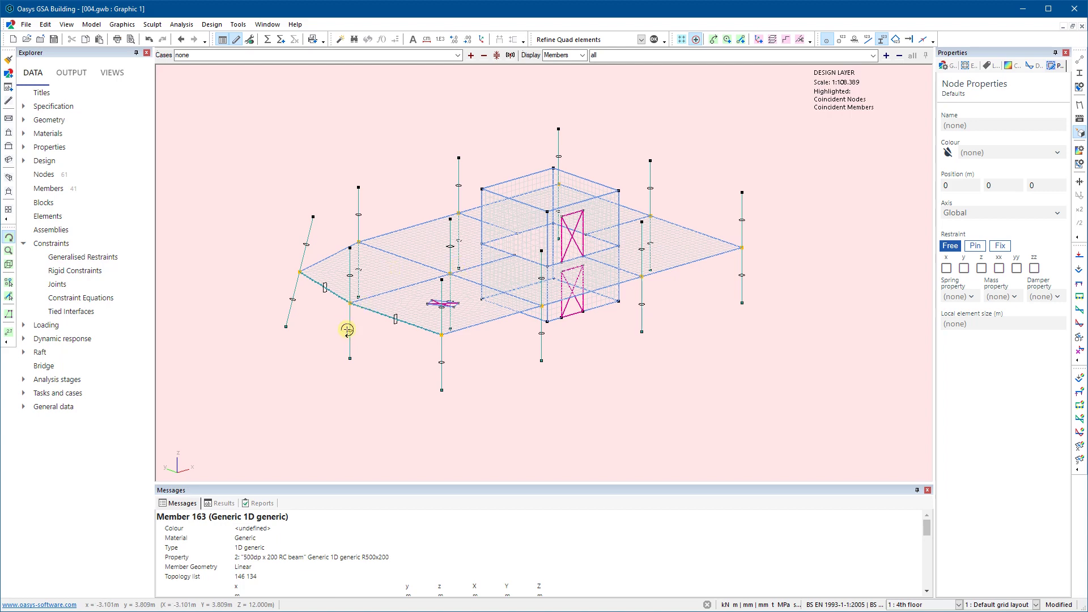
Display the members shrunk so the edge beams separate from the slabs, and activate member selection.
scroll(349, 332, up, 5)
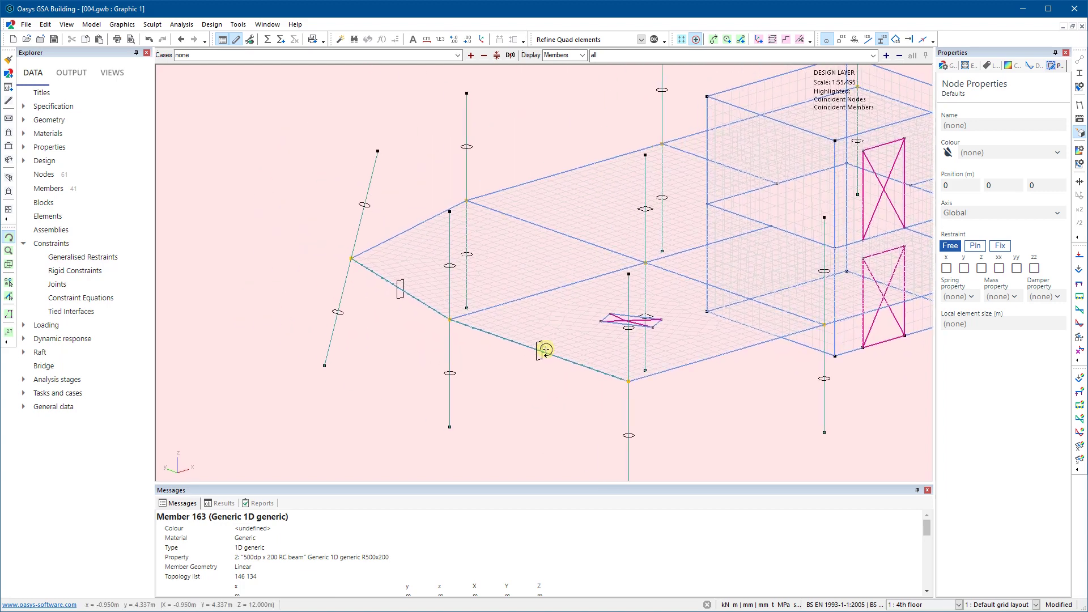
middle_drag(285, 266, 452, 306)
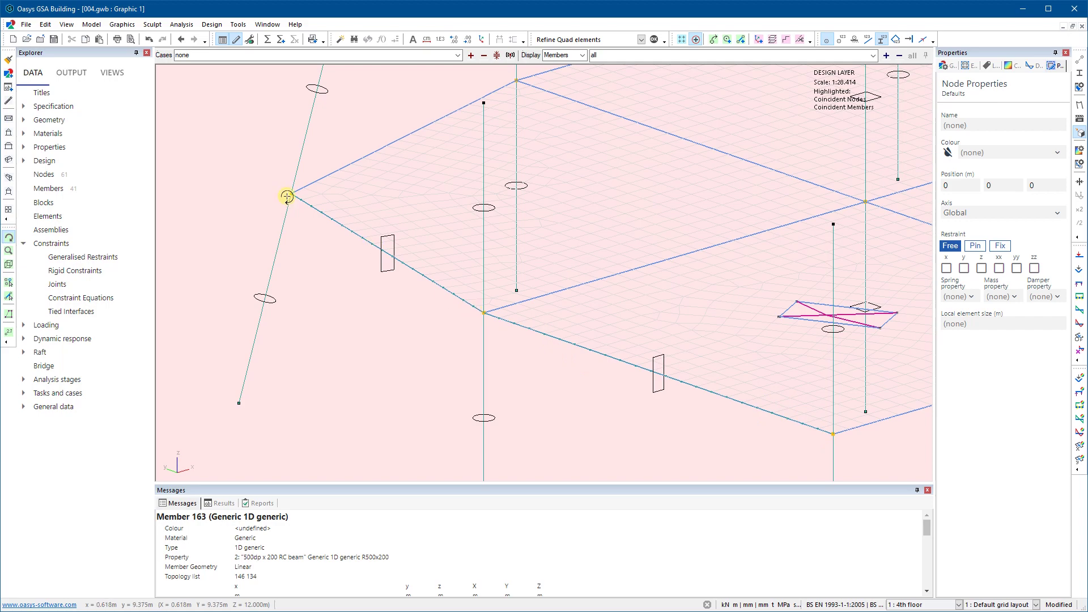
scroll(572, 345, up, 3)
drag(562, 354, 562, 351)
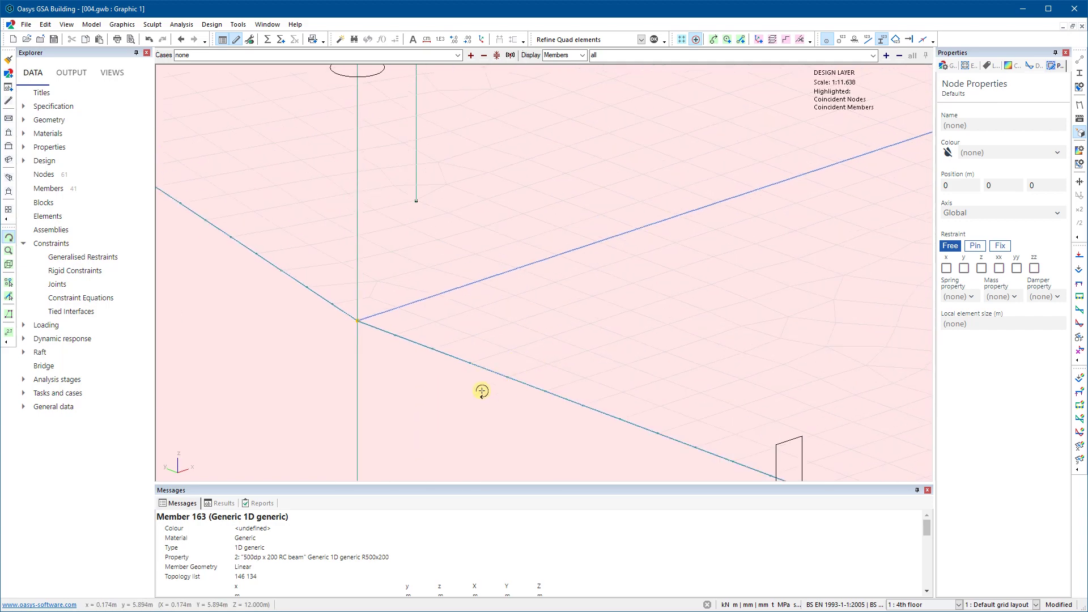
scroll(492, 386, down, 1)
scroll(491, 386, down, 2)
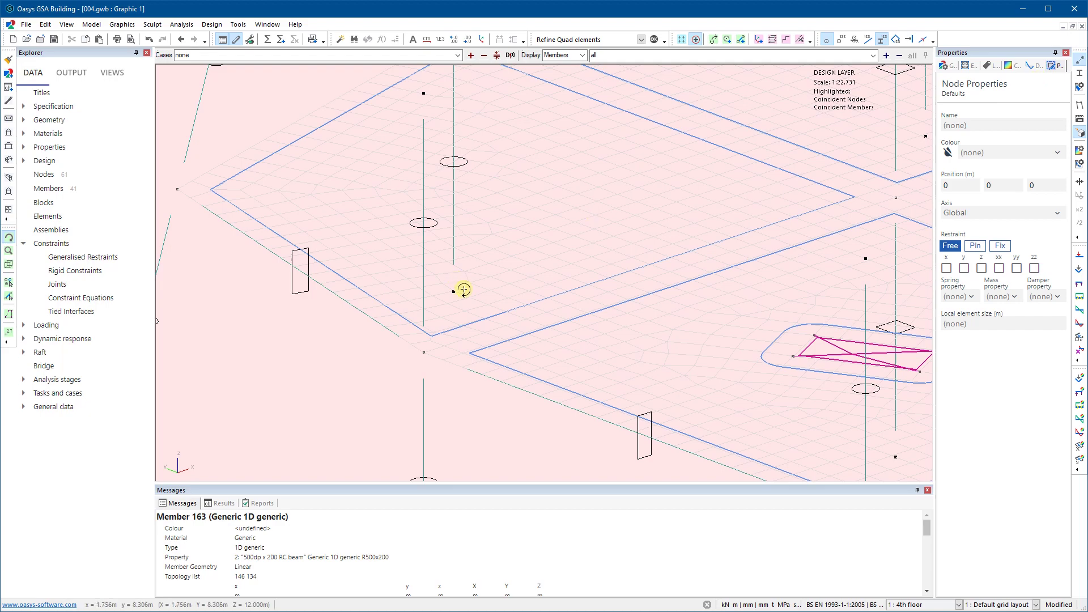
scroll(442, 371, down, 3)
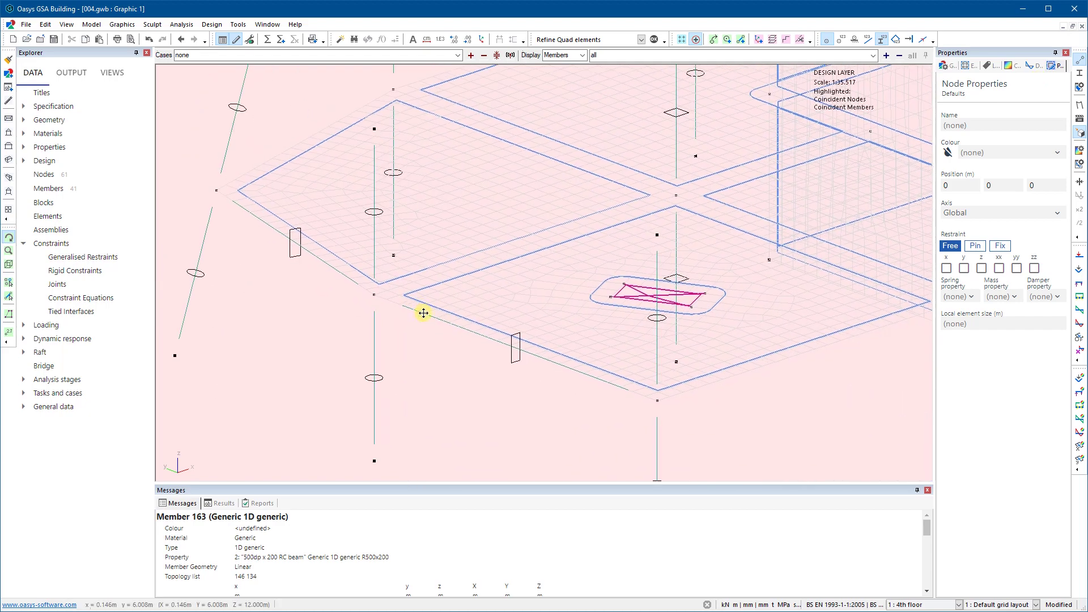
click(9, 296)
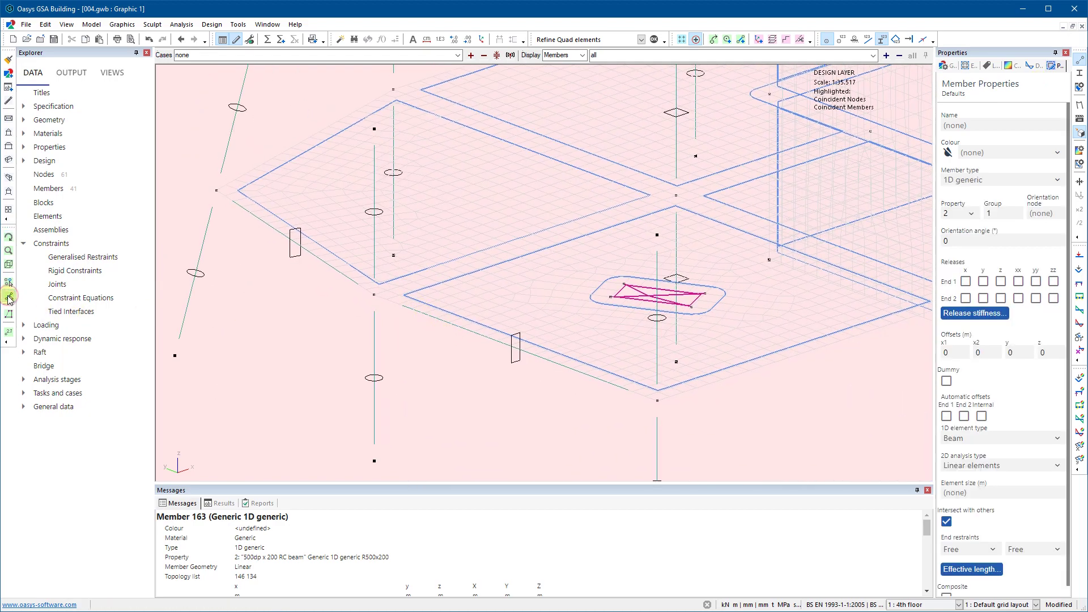
click(505, 346)
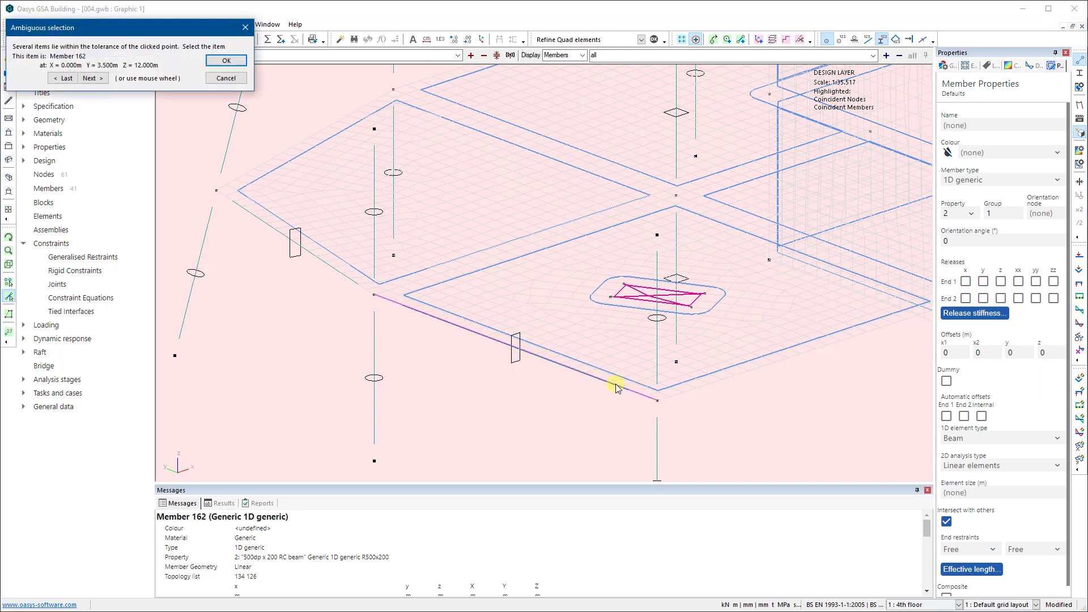
click(227, 61)
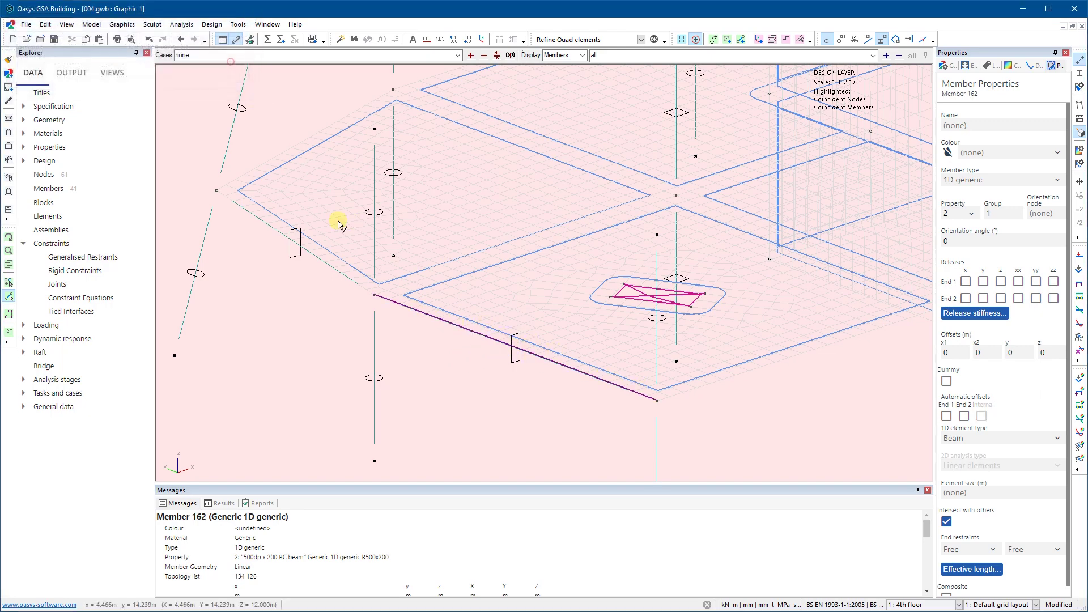
click(315, 260)
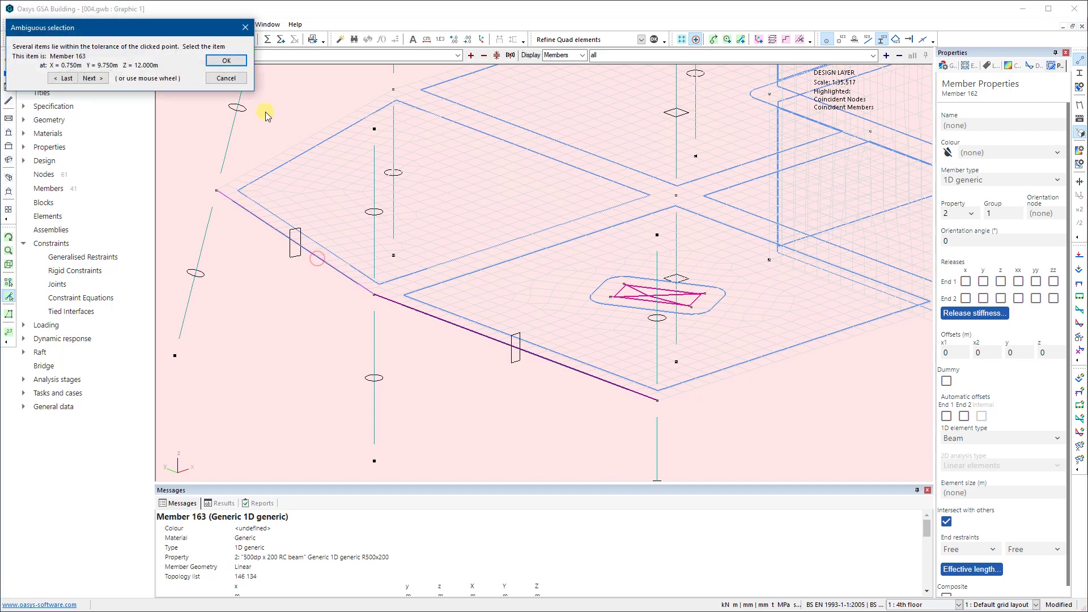
click(221, 76)
click(302, 248)
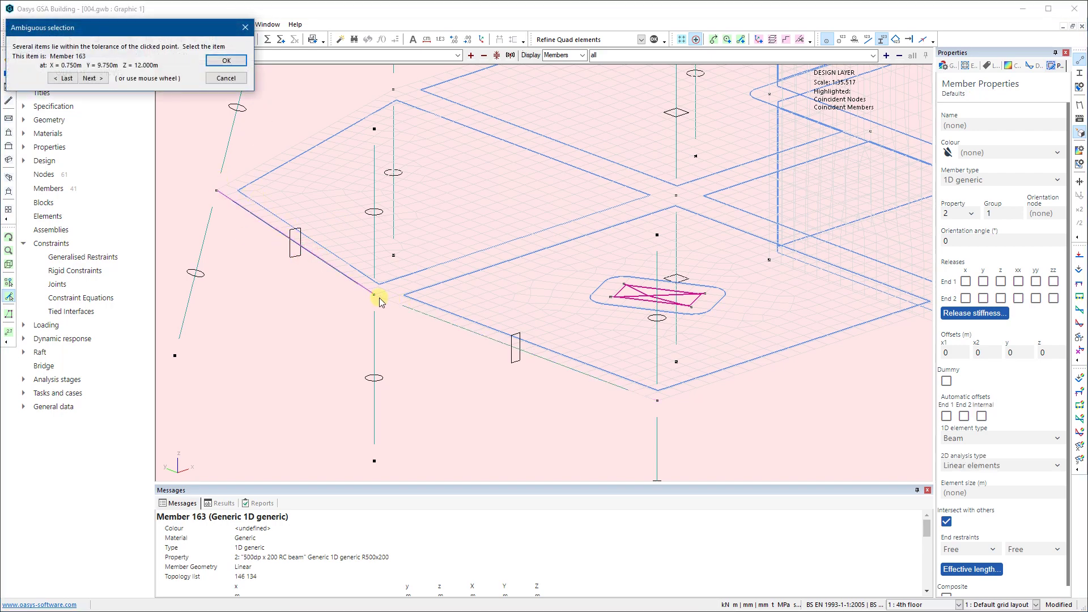
click(226, 78)
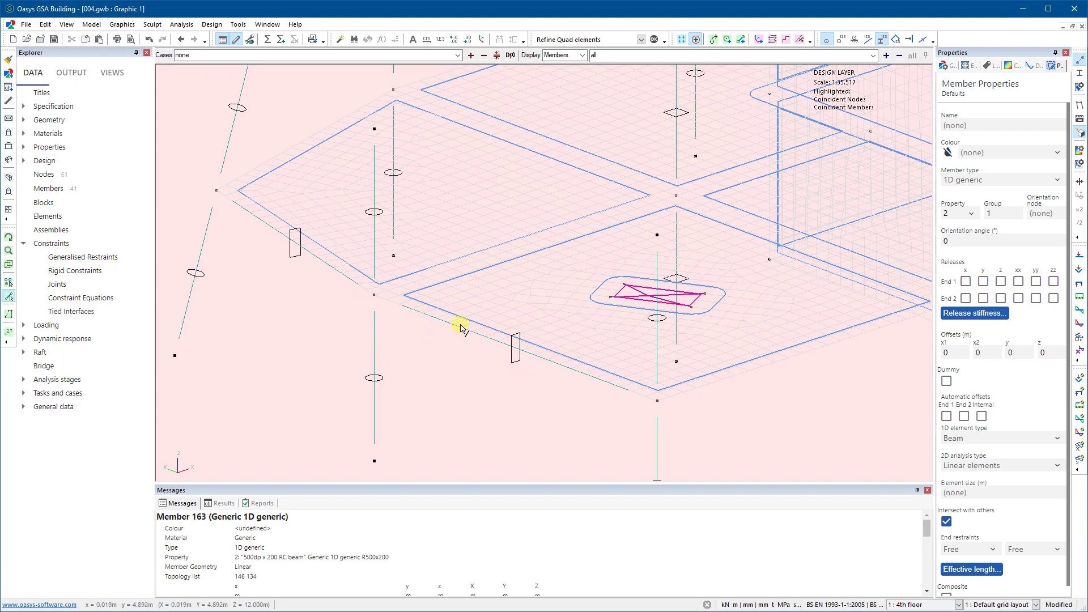
Select the angled edge beam, Member 163, from the overlapping items and assign it the 500dp x 200 RC beam property.
click(312, 256)
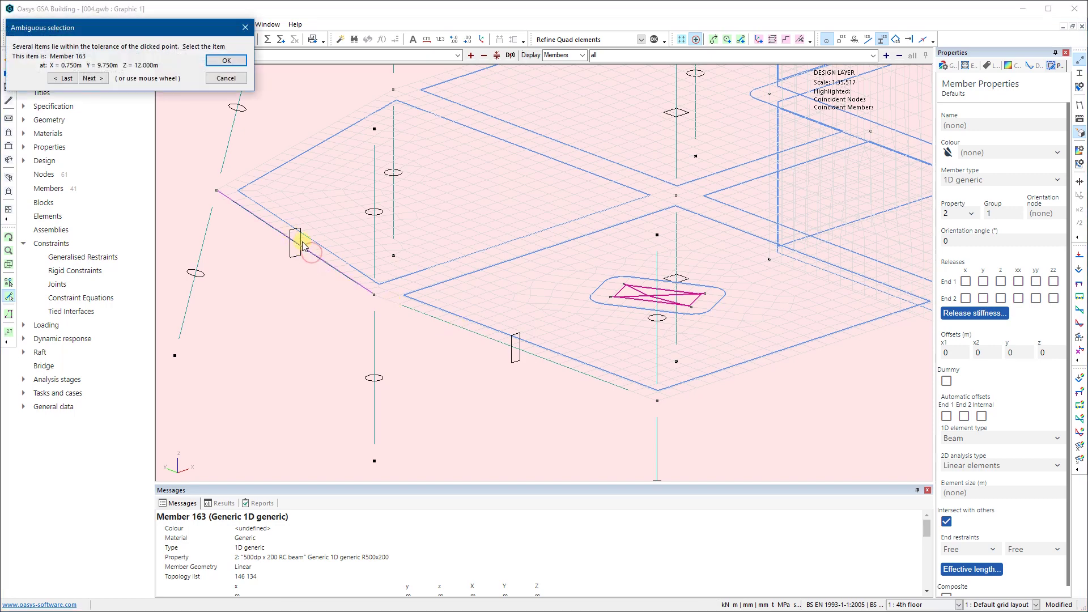
click(92, 78)
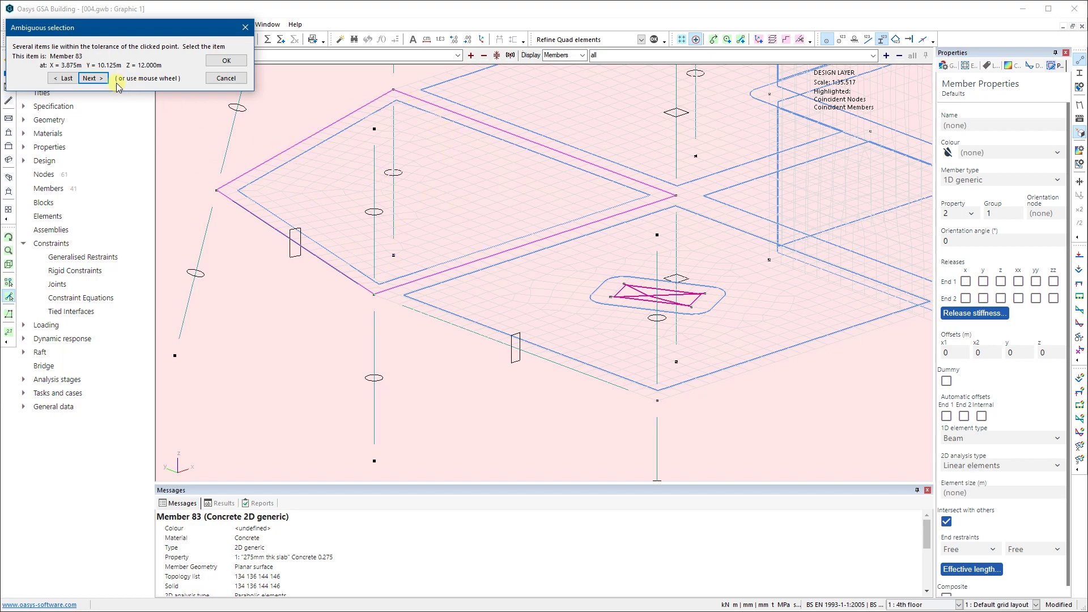
click(92, 78)
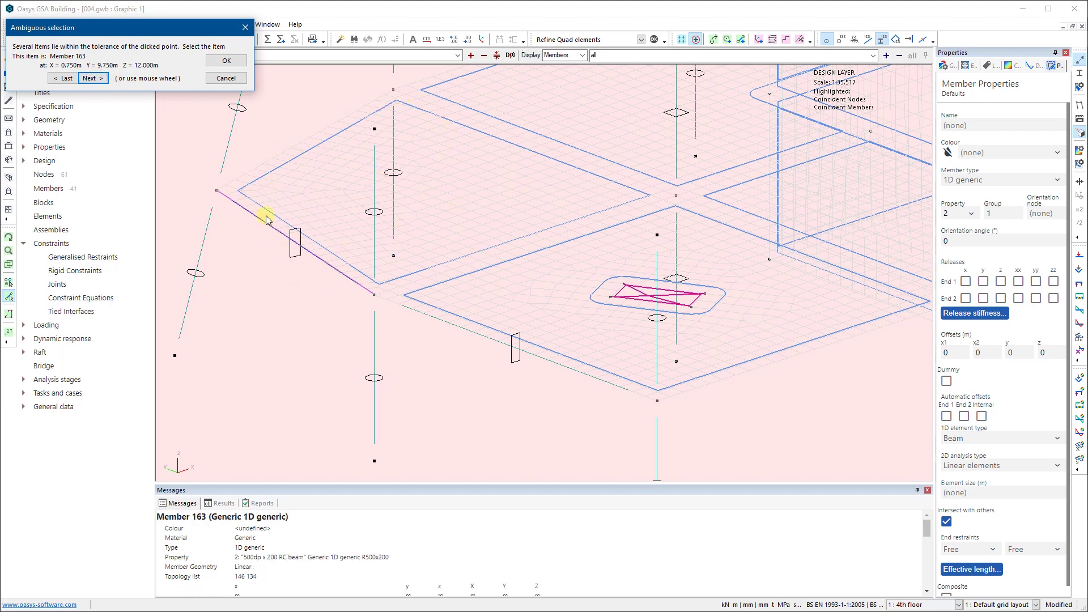
click(227, 61)
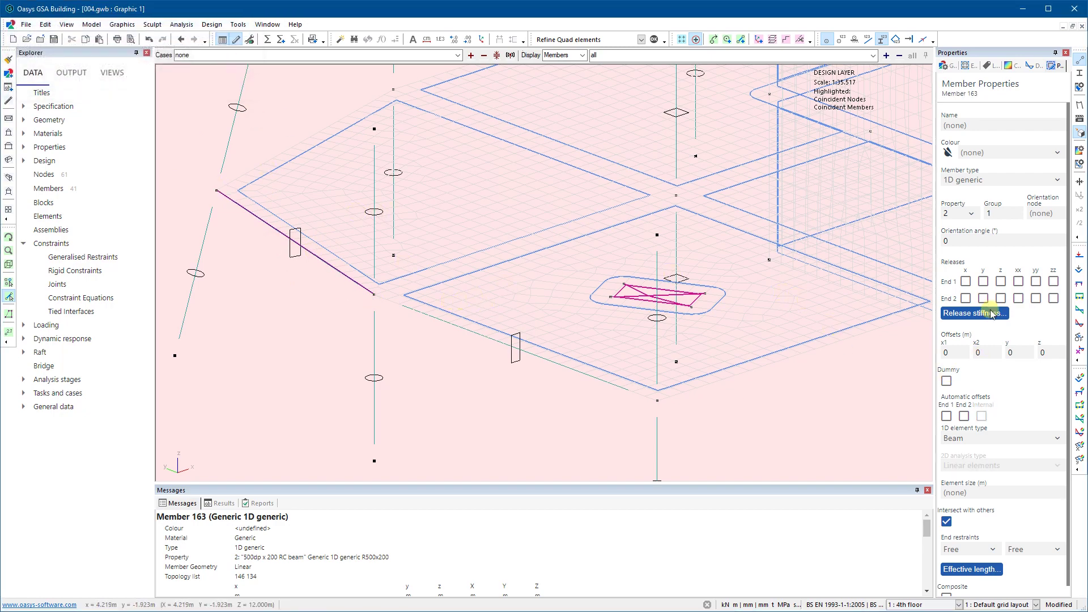
click(972, 213)
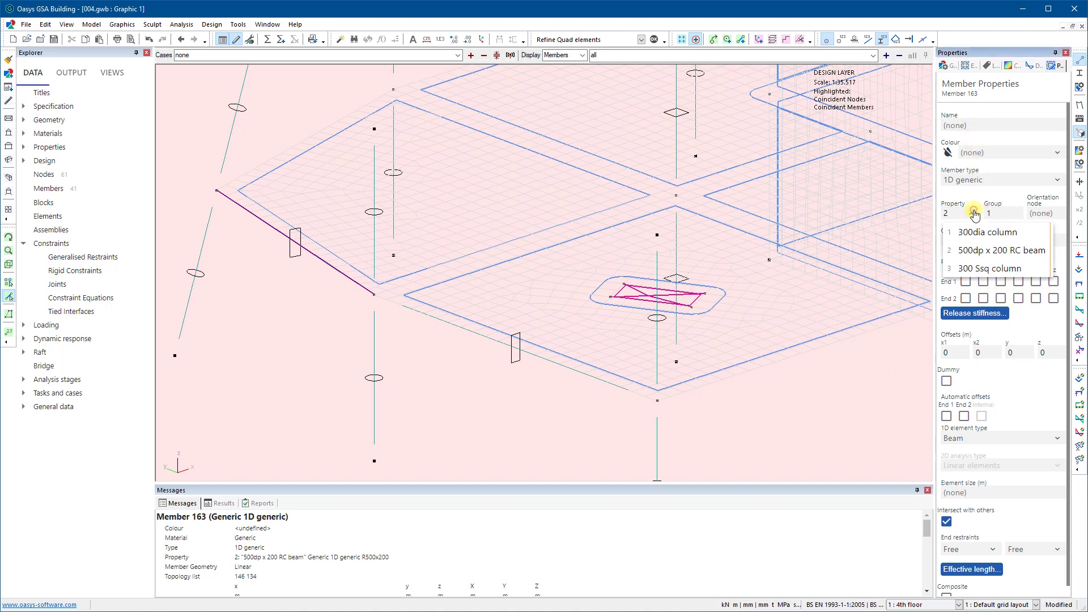
click(989, 257)
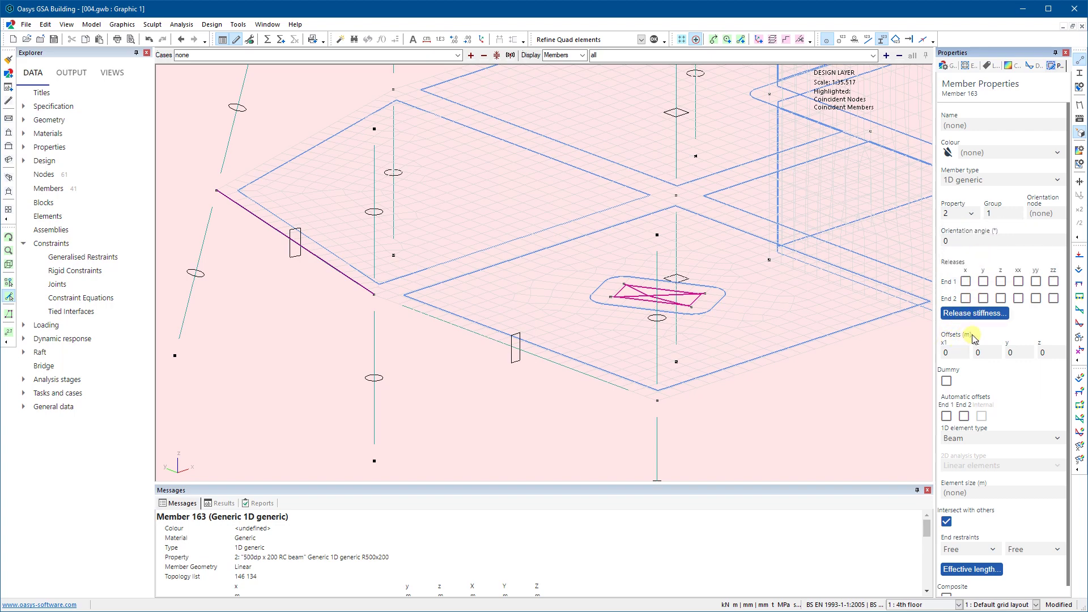
Set the selected edge beam's z offset to 0.1125 m and display the members as solid sections.
click(1044, 354)
click(1050, 351)
key(Return)
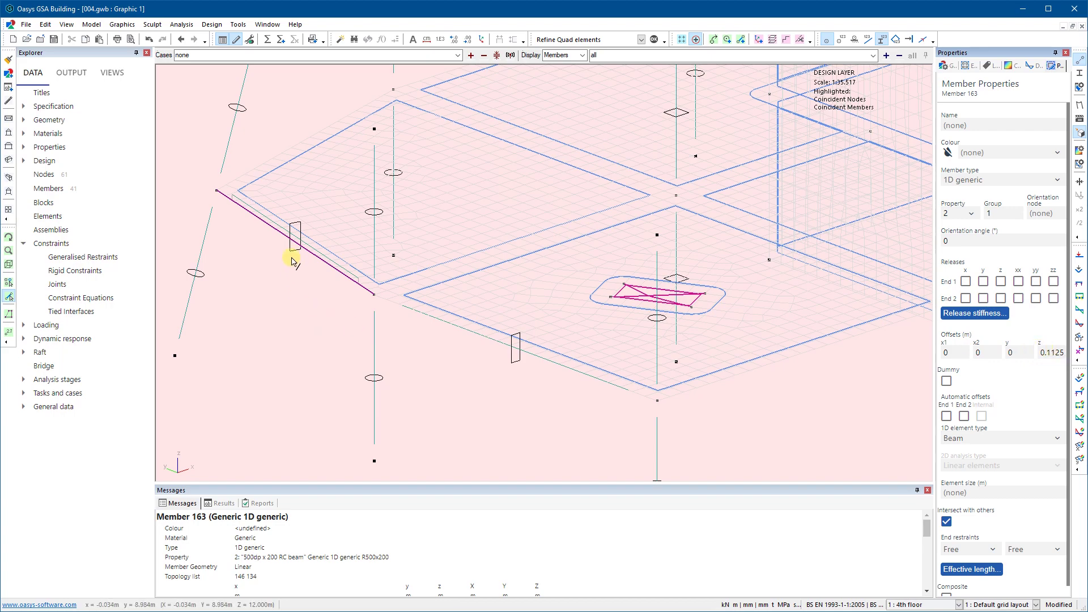
click(1078, 76)
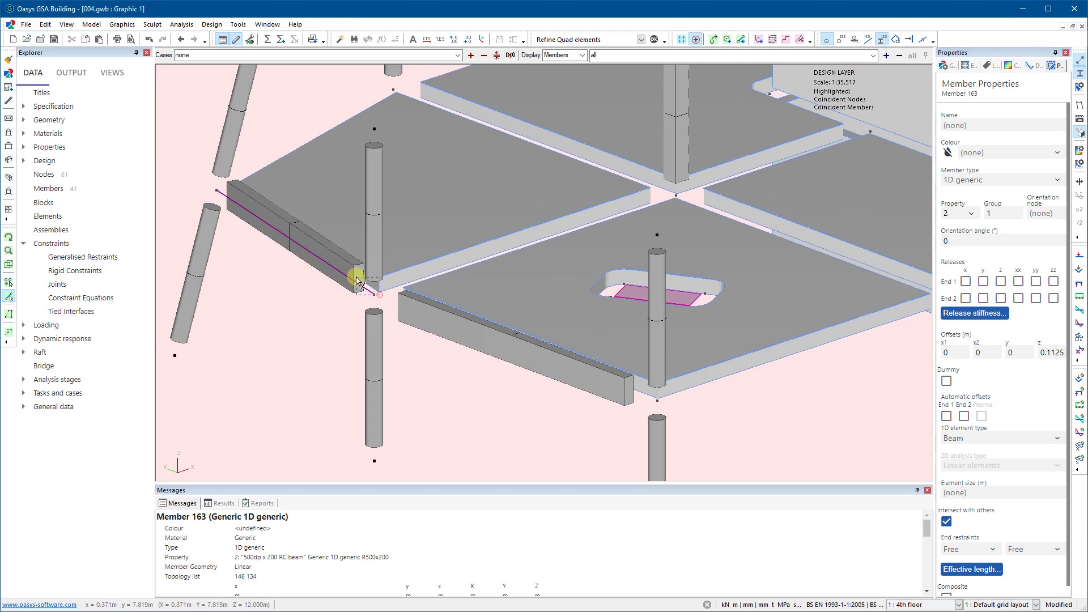
Turn off the shrunk member display and examine the edge beams' levels against the slab from the side and above.
click(8, 238)
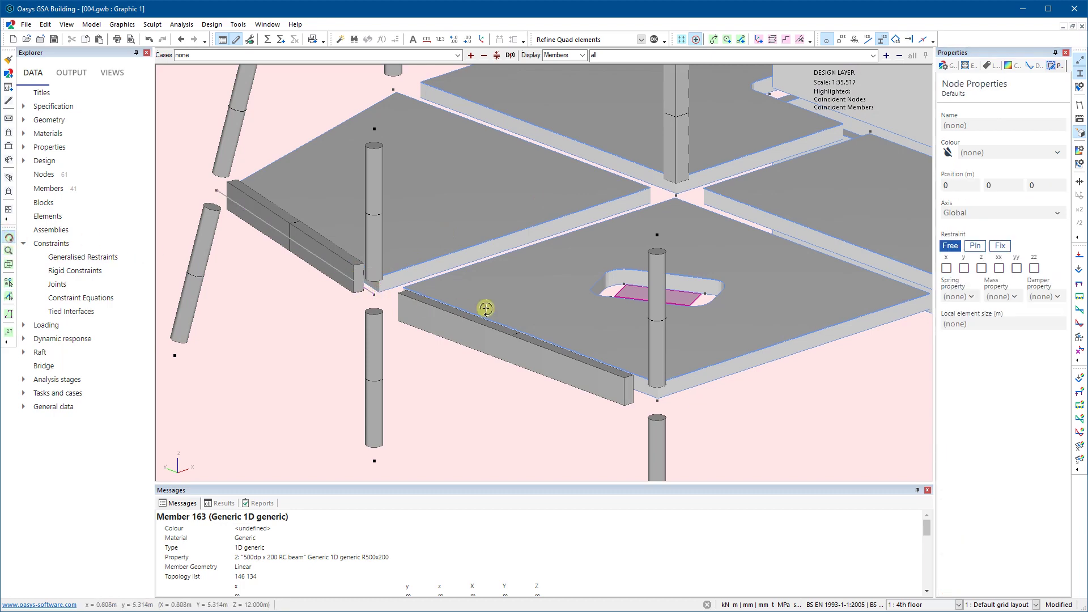
drag(413, 294, 389, 271)
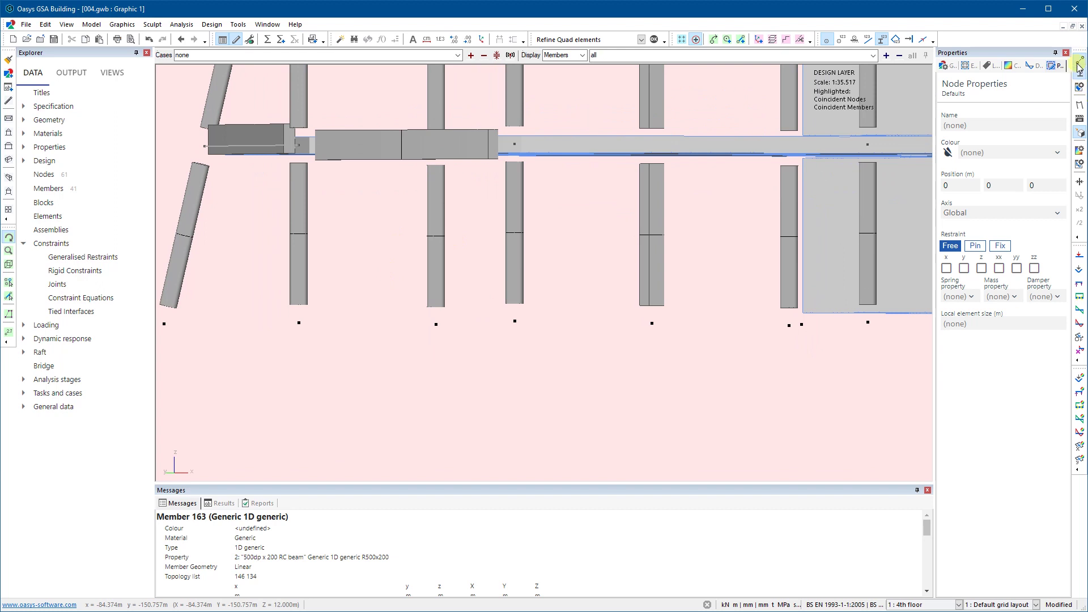
drag(413, 175, 381, 178)
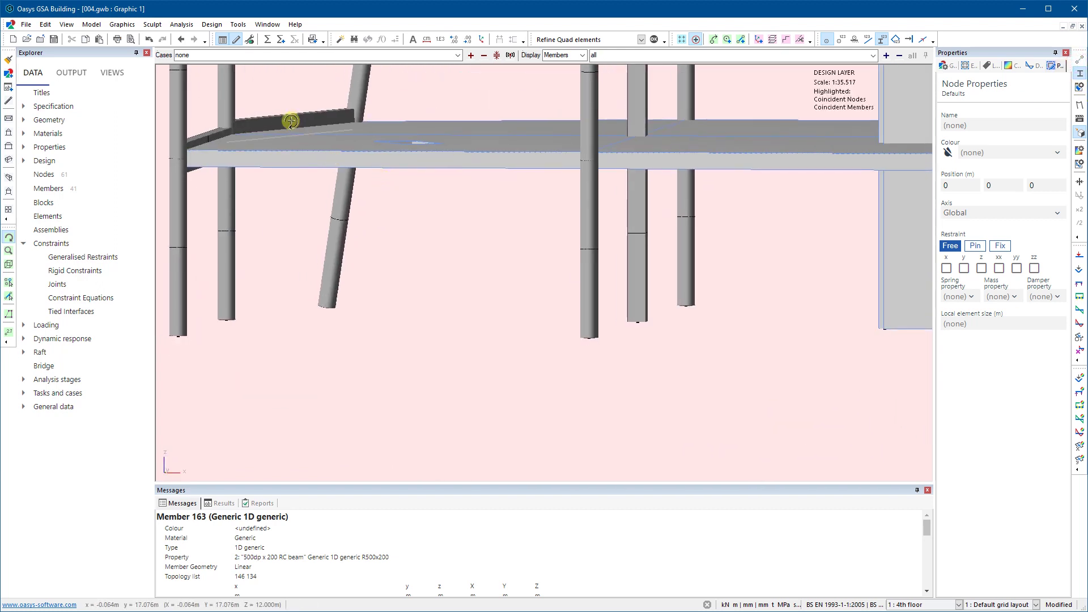
drag(279, 111, 476, 209)
drag(539, 176, 308, 196)
scroll(309, 197, down, 3)
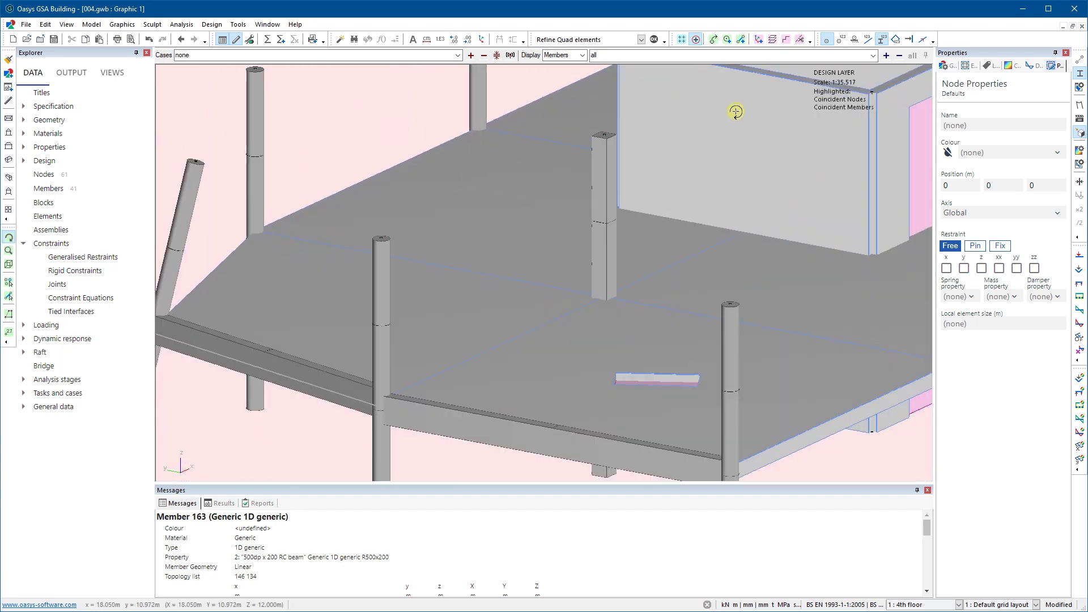
Select the angled edge beam in the line display, set its z offset to -0.1125 m, and display the members as solid sections.
click(1080, 74)
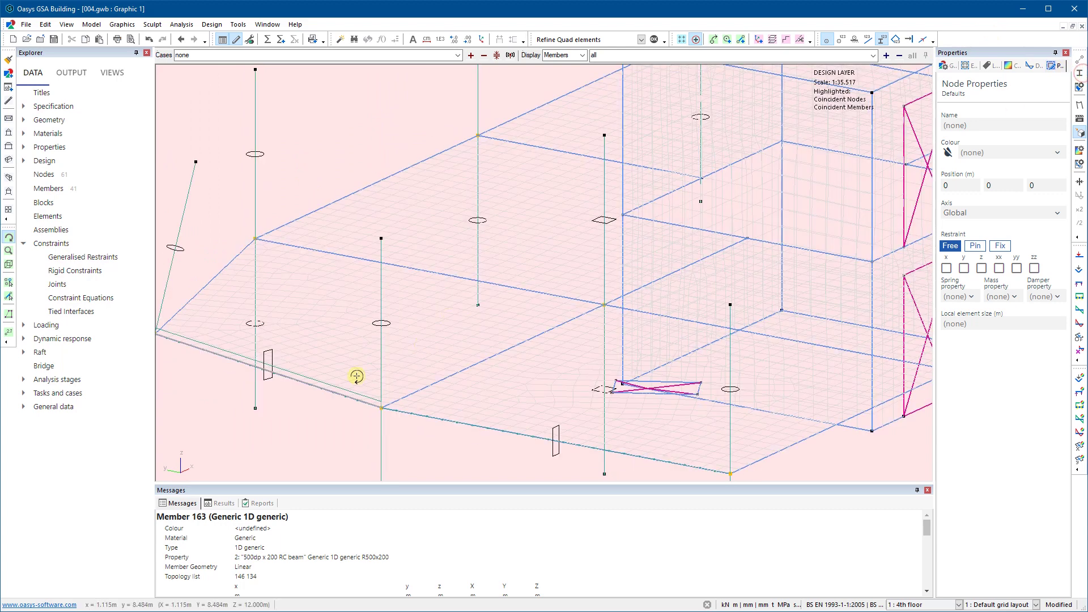
click(301, 381)
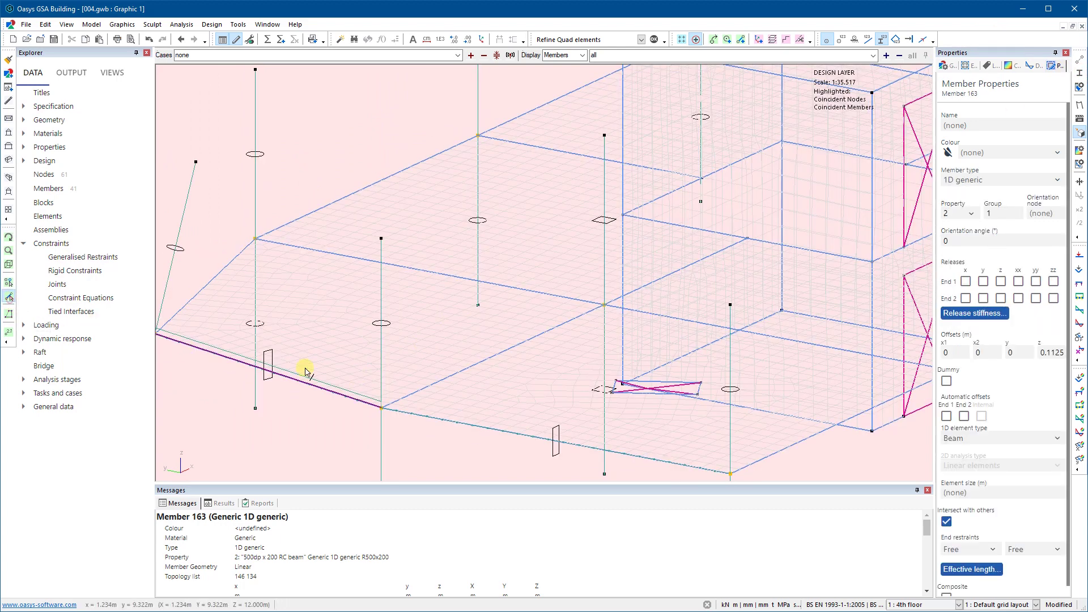
middle_drag(272, 384, 337, 311)
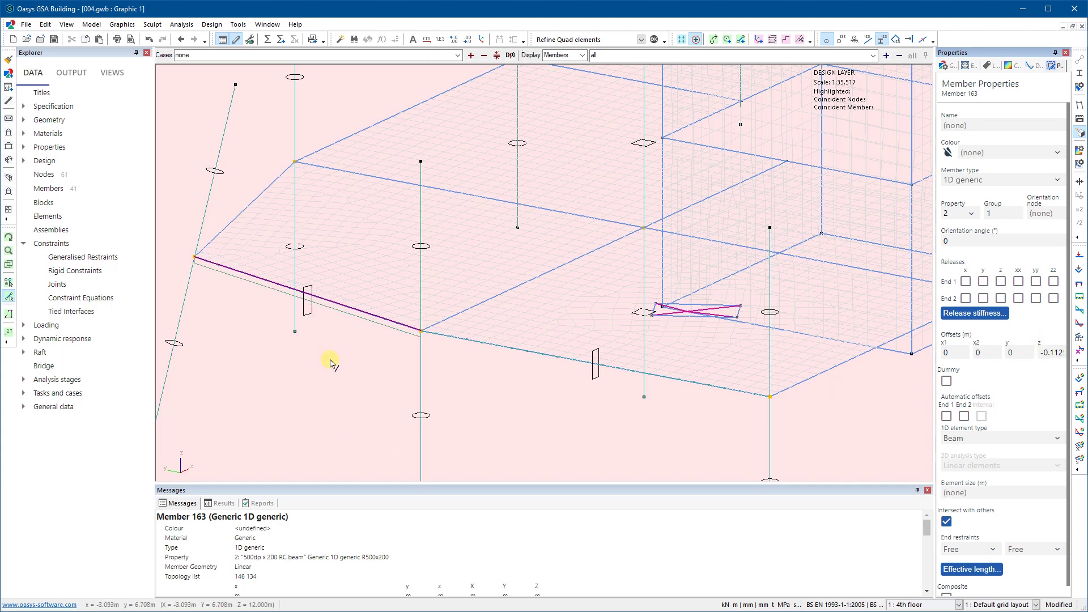
click(311, 309)
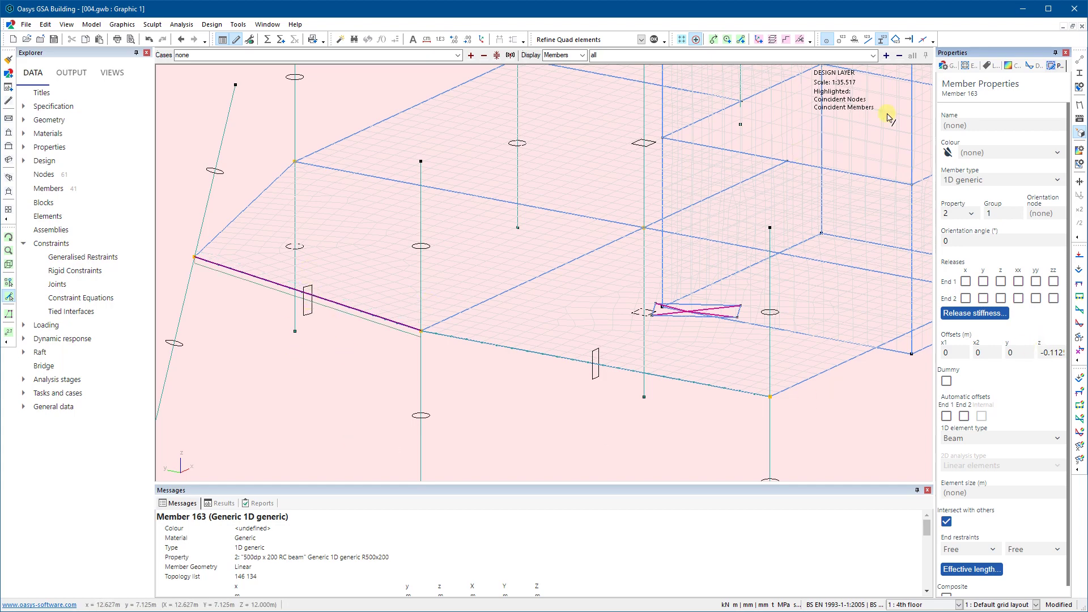
click(1046, 108)
click(1079, 75)
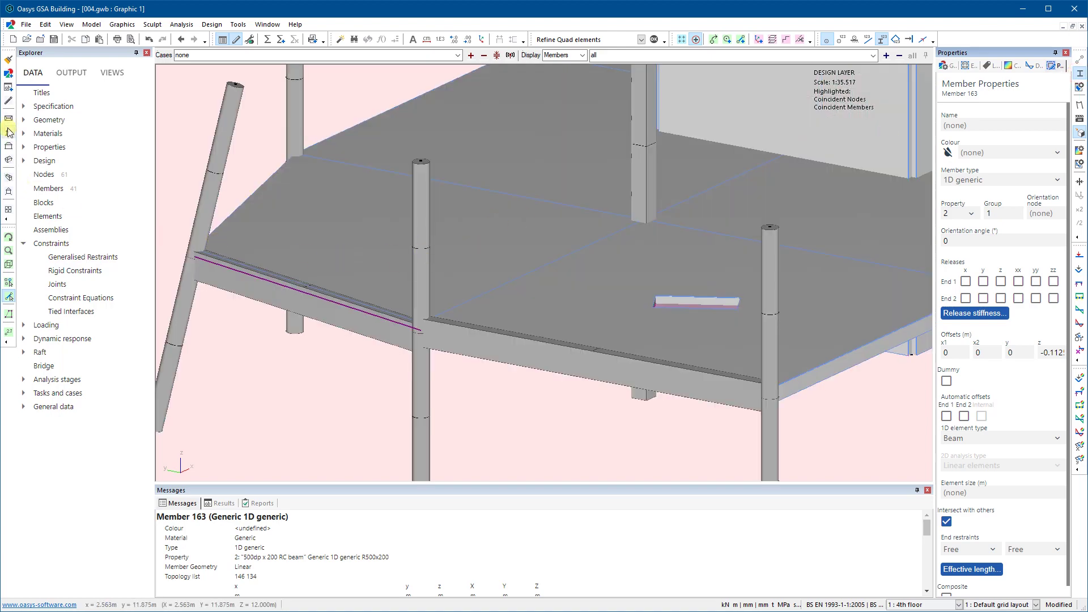
In plan view, limit the displayed volume to the slab bays and columns next to the two edge beams.
click(8, 132)
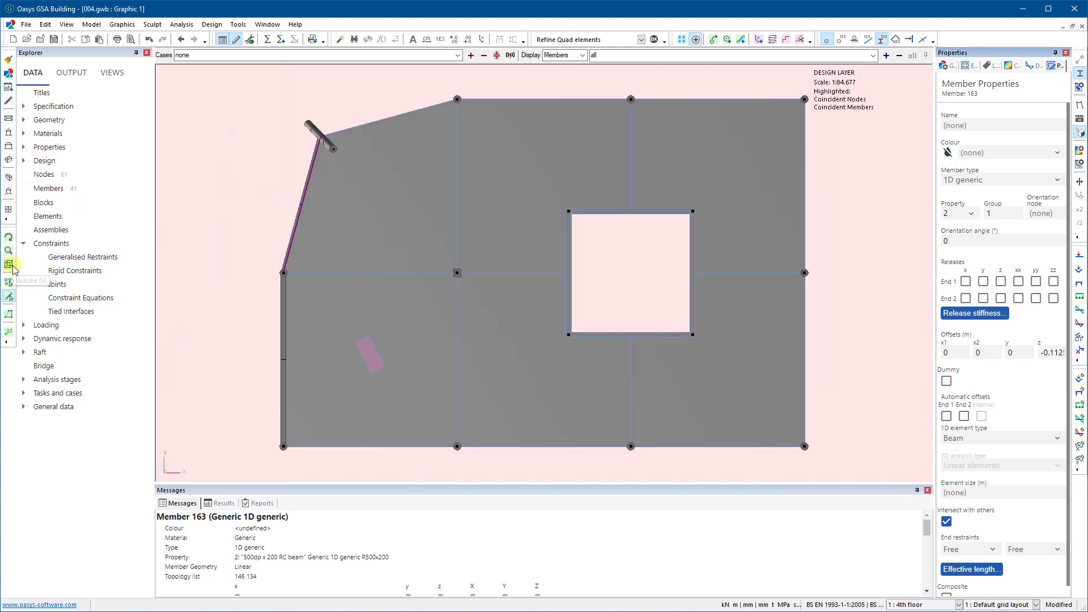
click(9, 265)
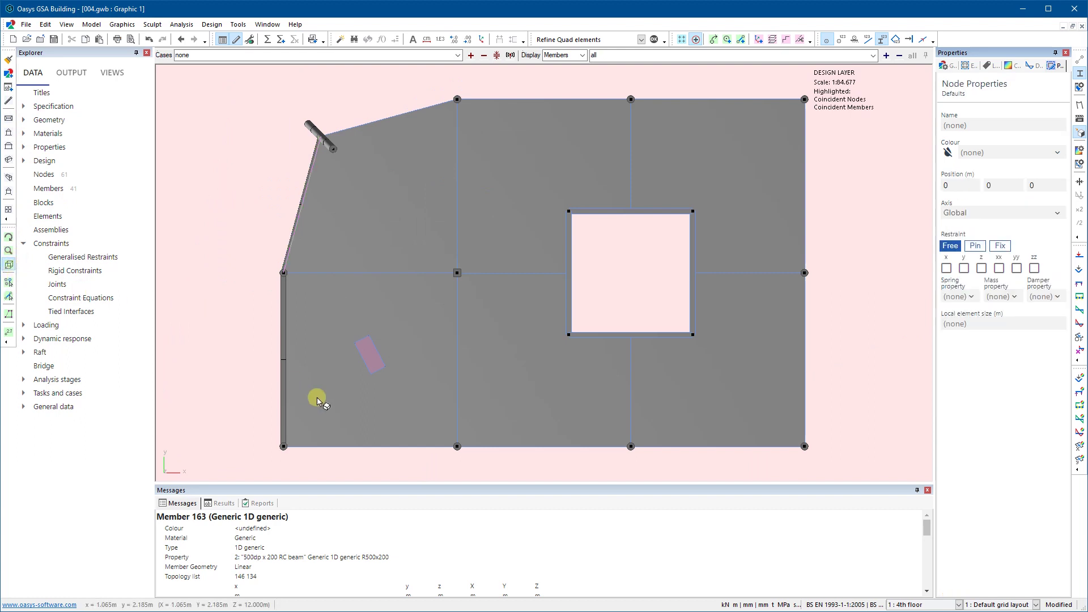
drag(444, 458, 196, 99)
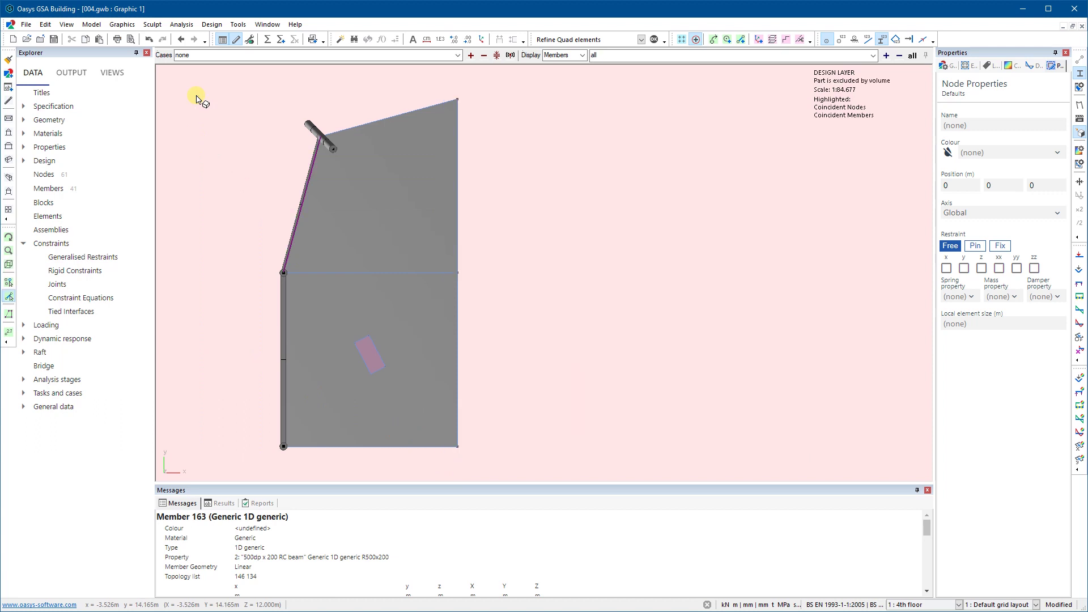
Examine the two edge beams against the slab level in side elevation, rotating around the isolated part of the floor.
click(9, 237)
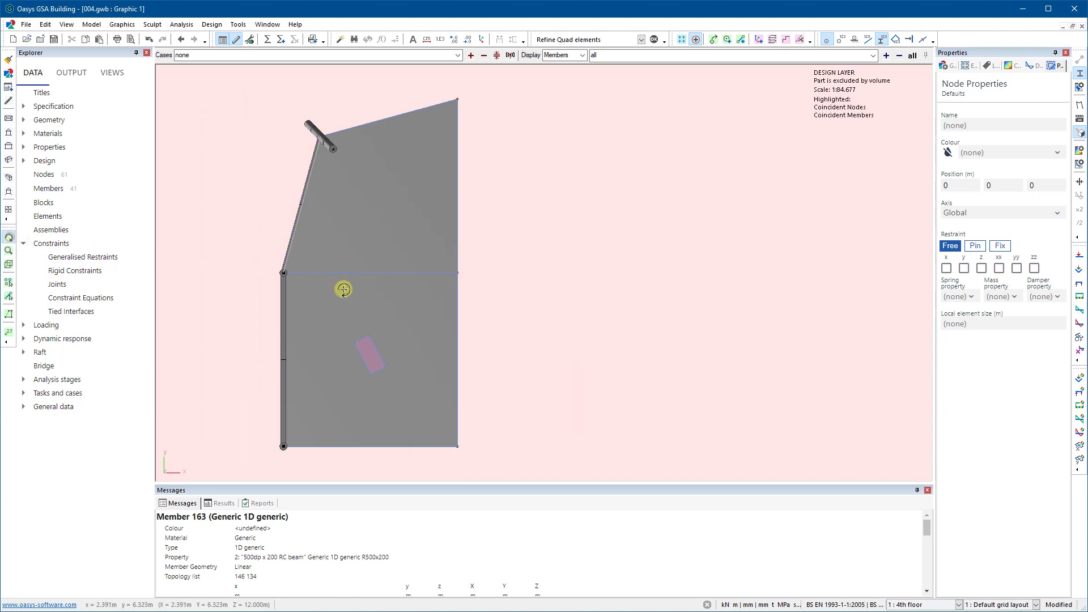
drag(342, 287, 406, 221)
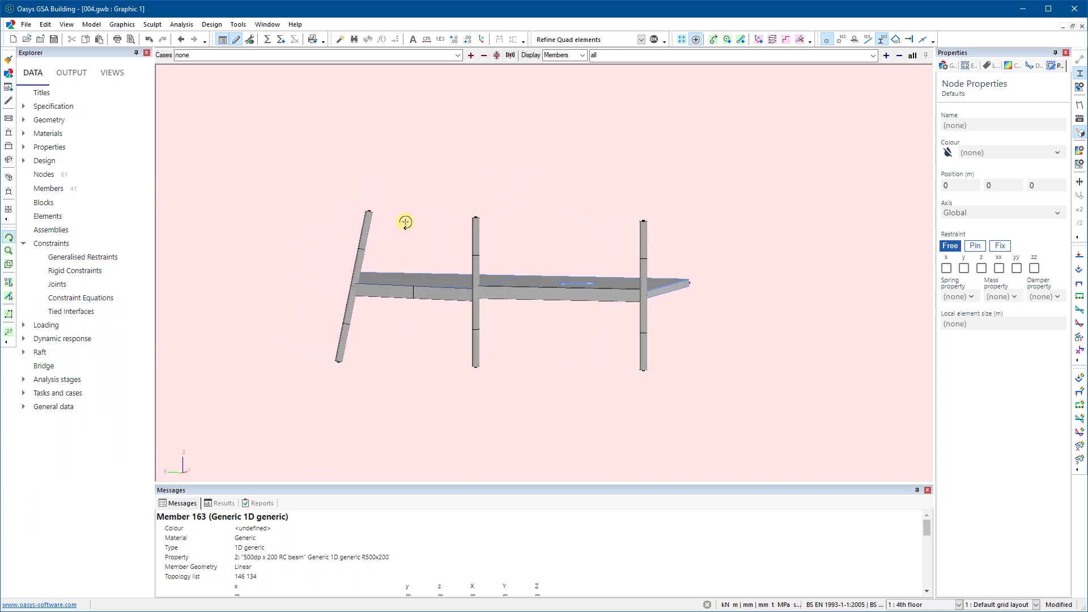
click(9, 135)
click(8, 136)
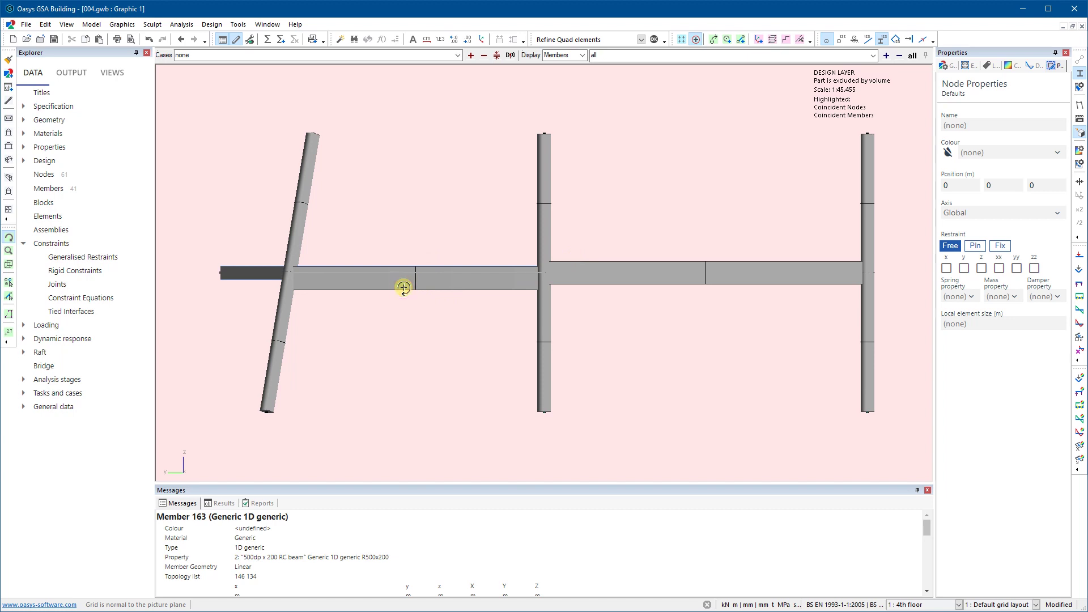
key(Left)
key(Left)
key(Left)
key(Right)
key(Right)
key(Right)
key(Right)
key(Right)
key(Right)
key(Right)
key(Right)
key(Right)
key(Right)
key(Right)
key(Right)
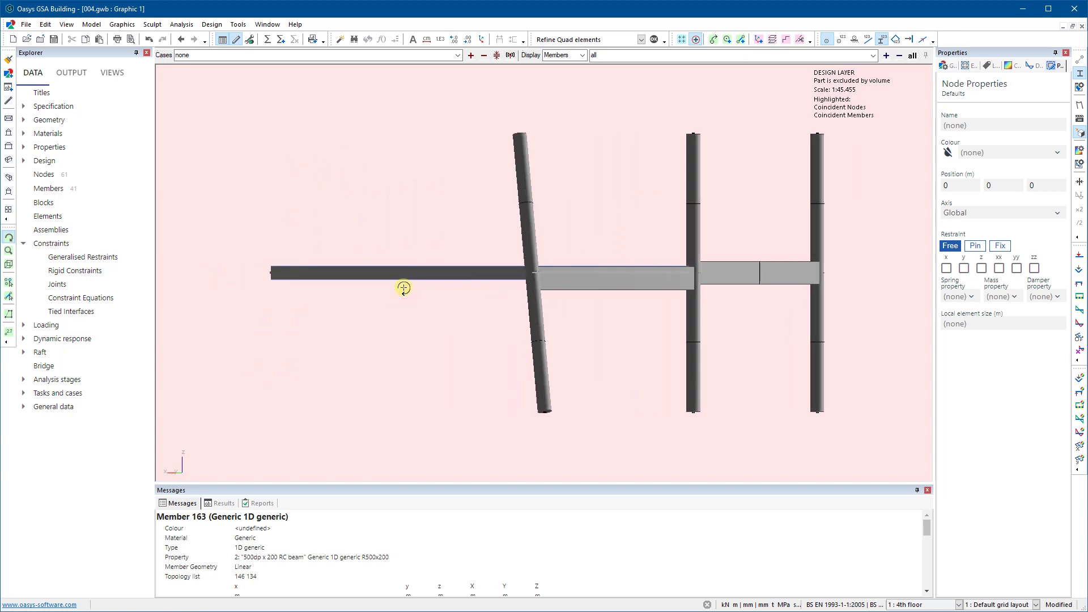
key(Right)
key(Right)
key(Right)
key(Right)
key(Right)
key(Right)
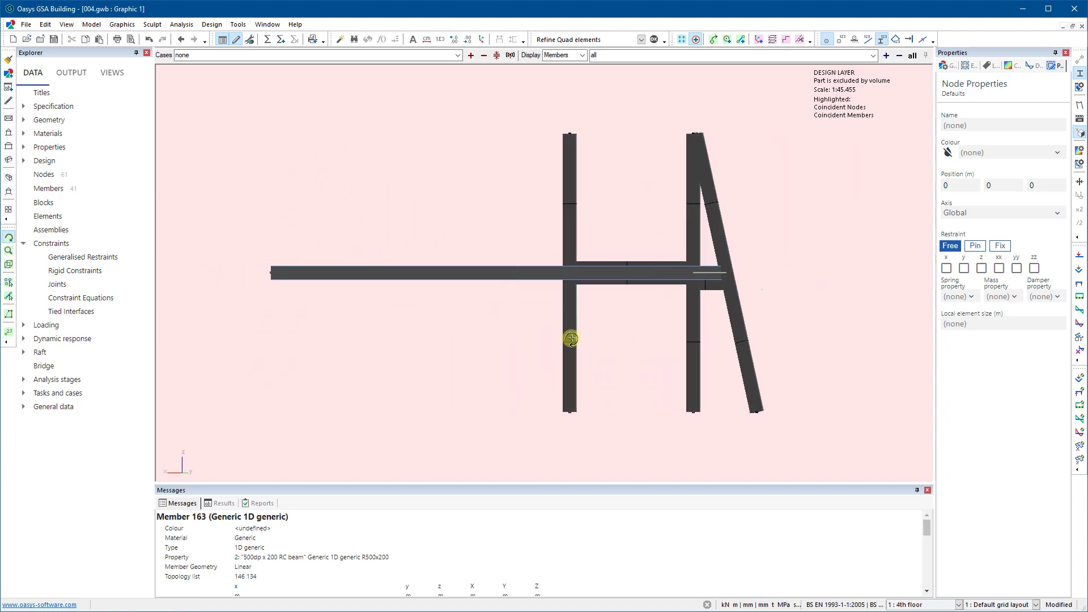
key(Right)
Examine the edge beams close up from the slab side and the outer side, comparing the upstand with the downstand.
drag(589, 339, 592, 350)
scroll(658, 298, up, 5)
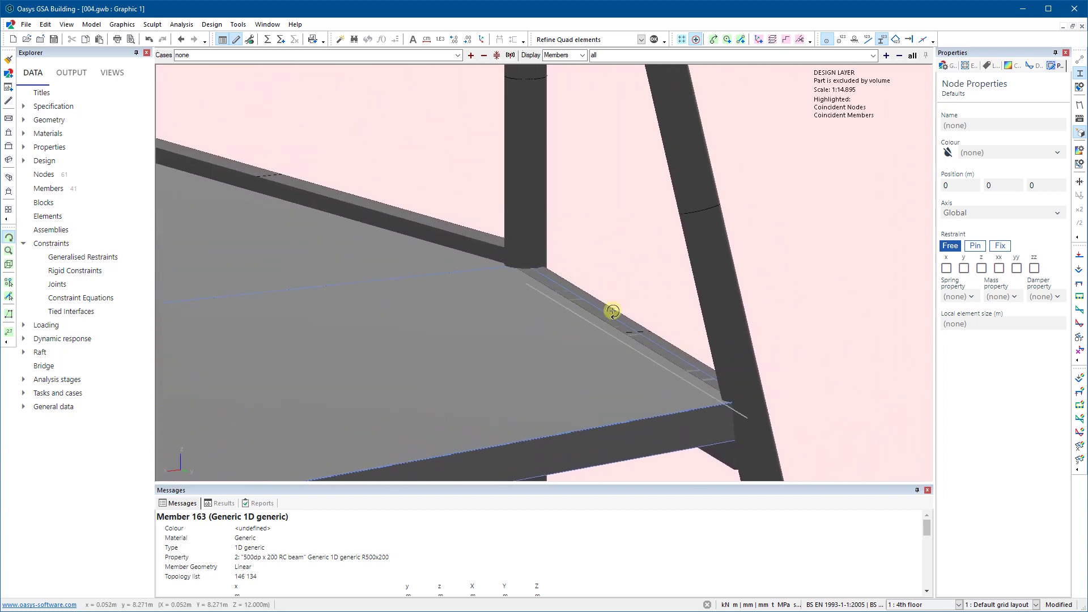
middle_drag(442, 236, 590, 265)
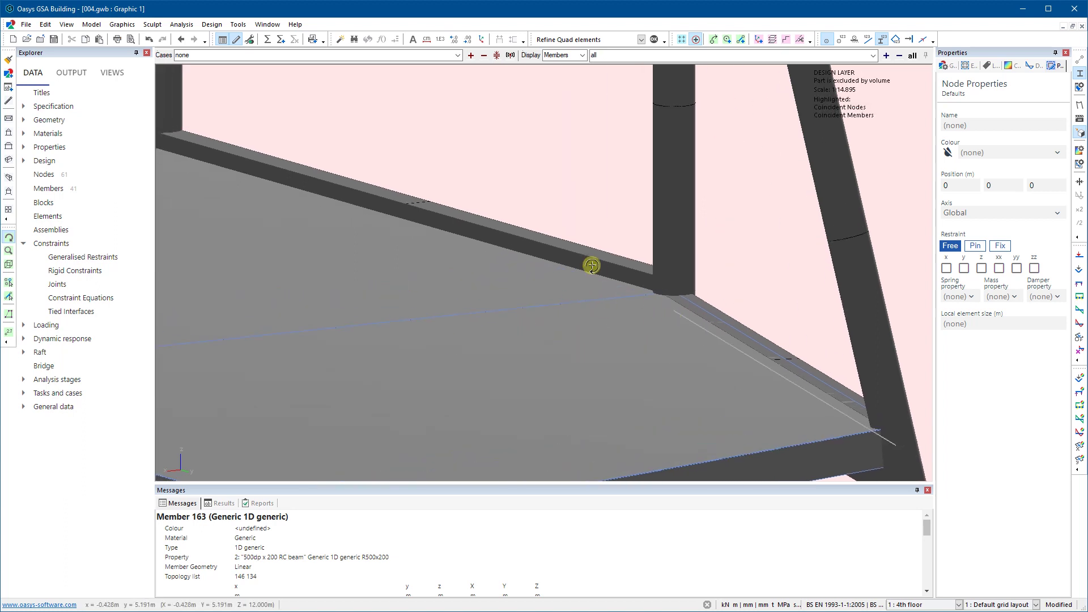
drag(489, 270, 507, 387)
scroll(507, 387, down, 3)
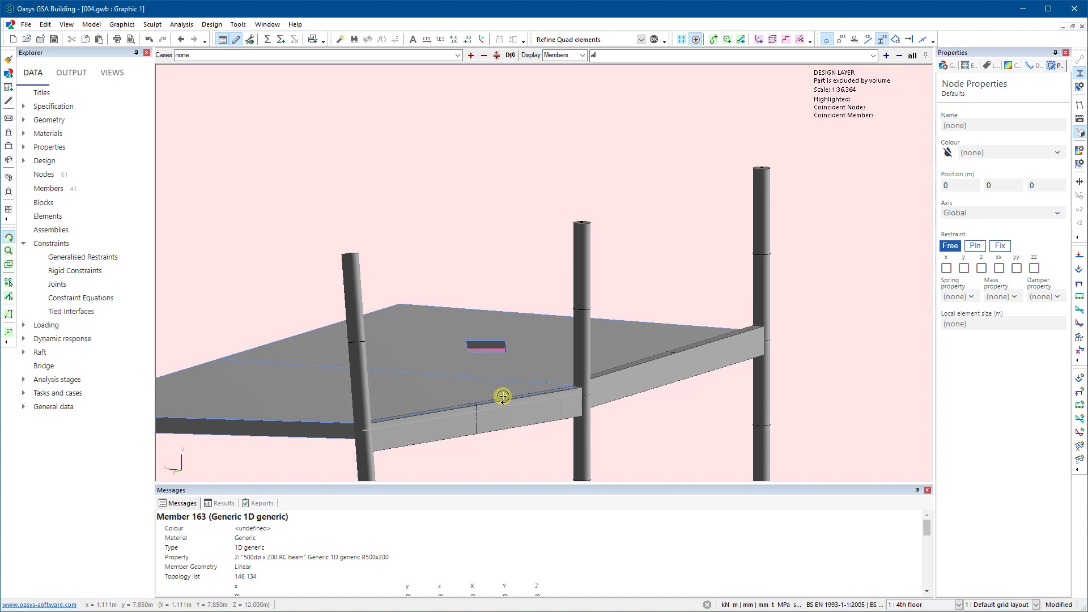
scroll(503, 311, down, 3)
drag(526, 321, 447, 347)
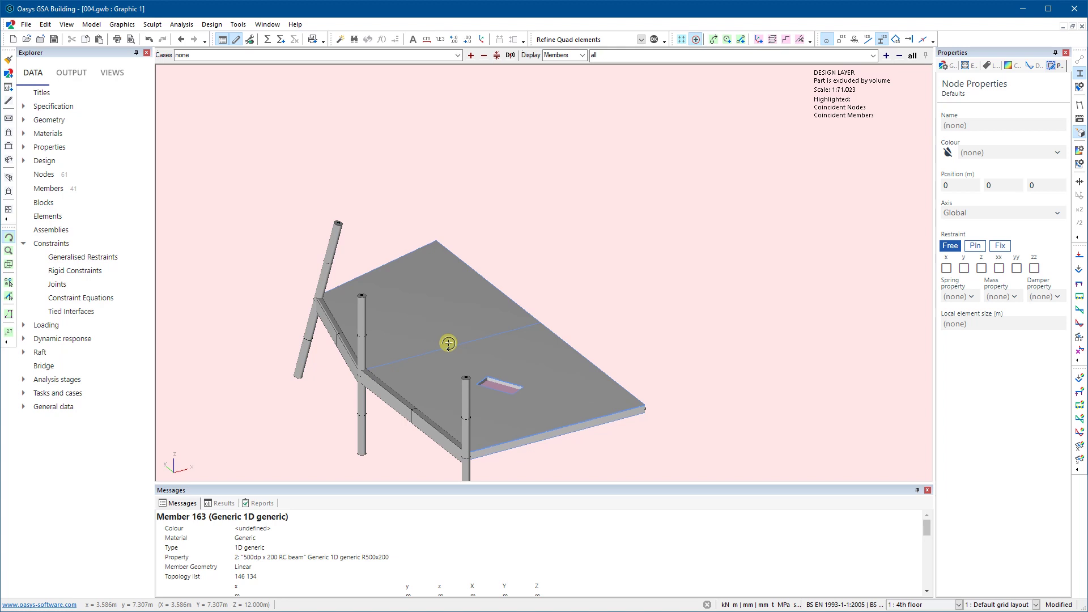
middle_drag(445, 322, 492, 255)
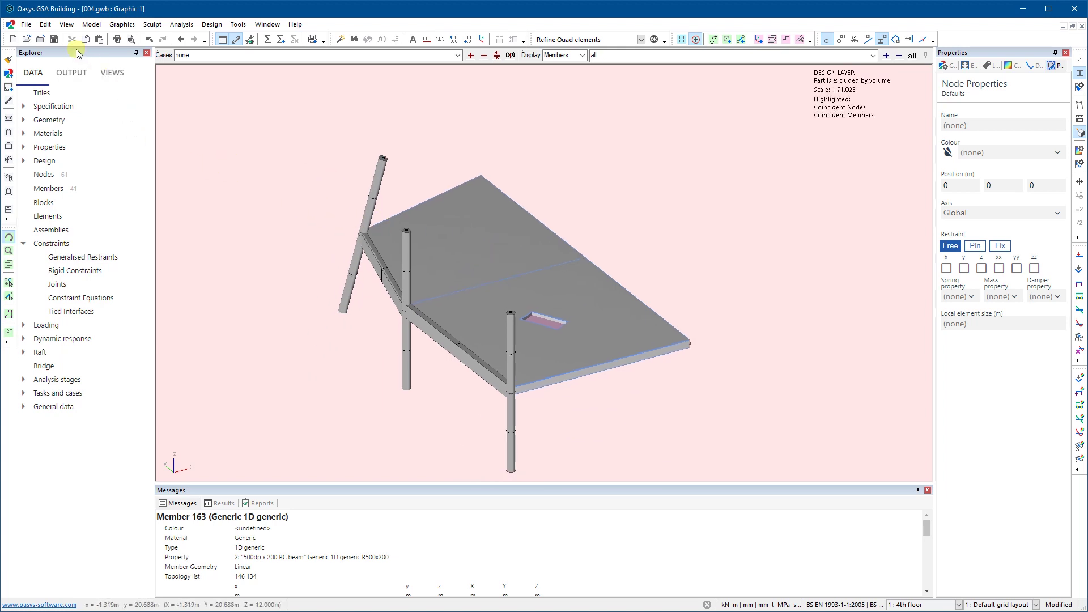
Save the model and try to analyse it without creating elements from members, closing the analysis report.
click(55, 39)
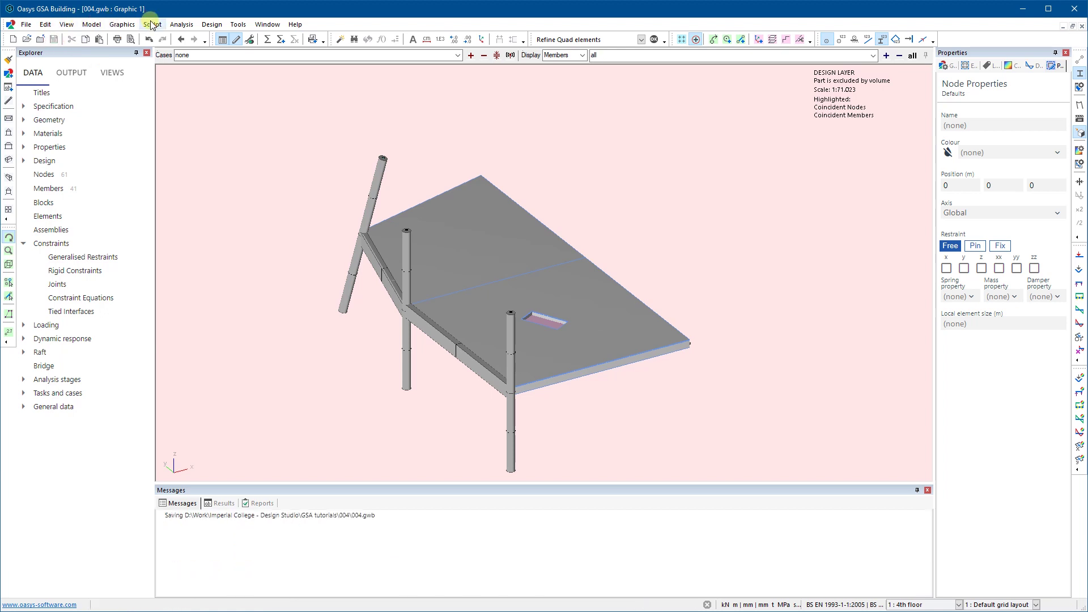
click(267, 39)
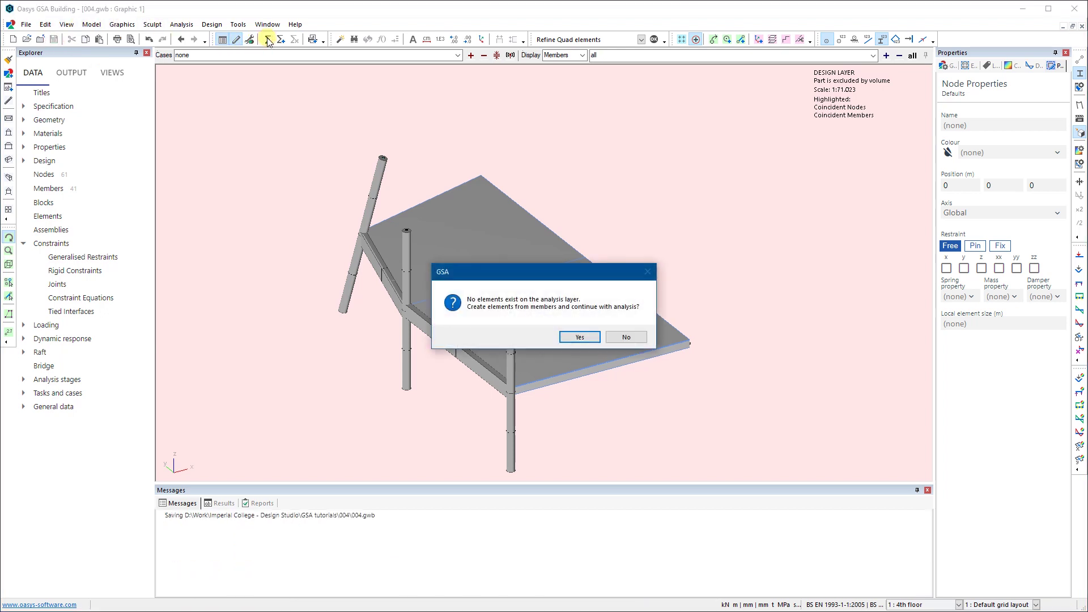
click(626, 338)
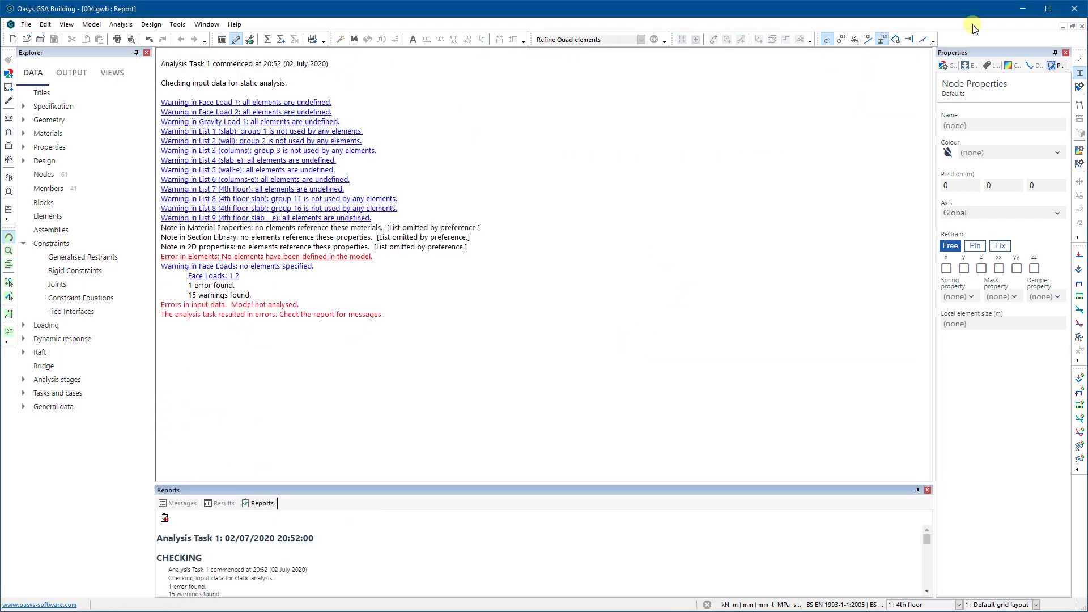
click(1081, 26)
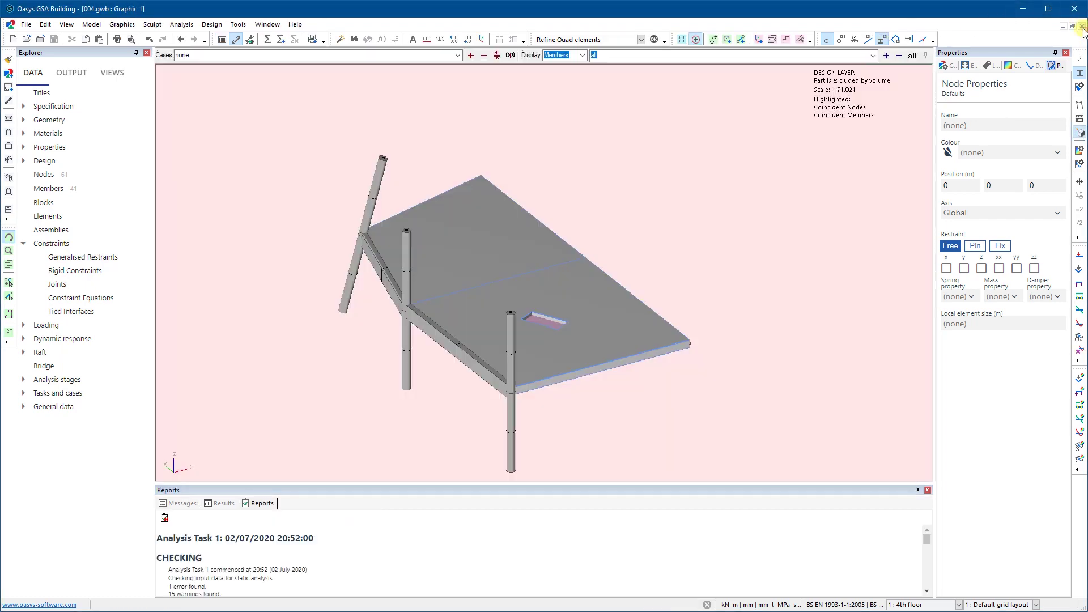
Create elements from all members, keeping re-creation enabled for members that already contain elements.
click(90, 25)
mouse_move(119, 80)
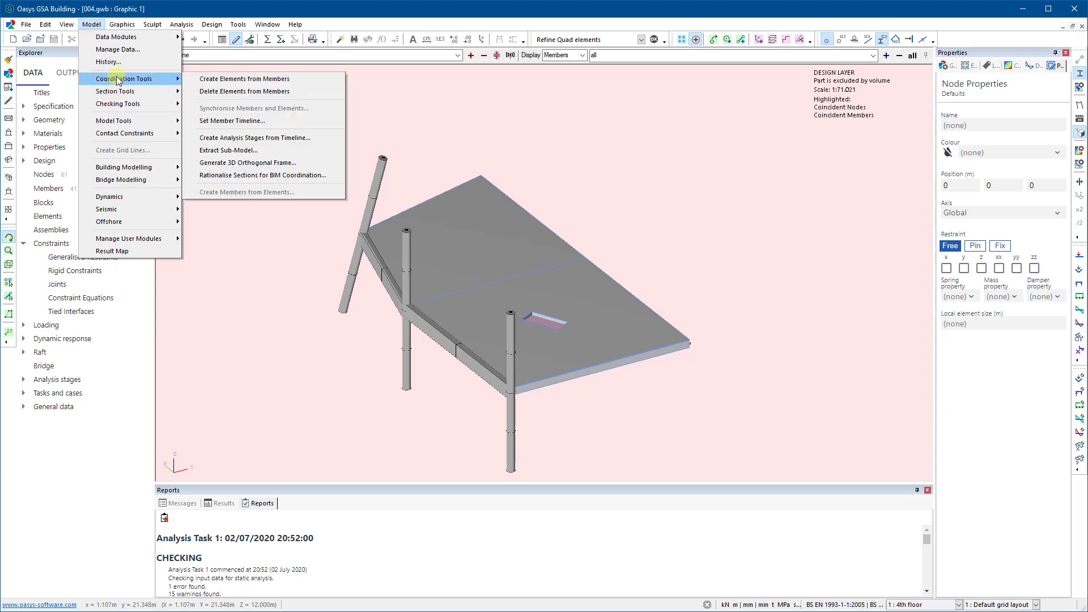
click(220, 80)
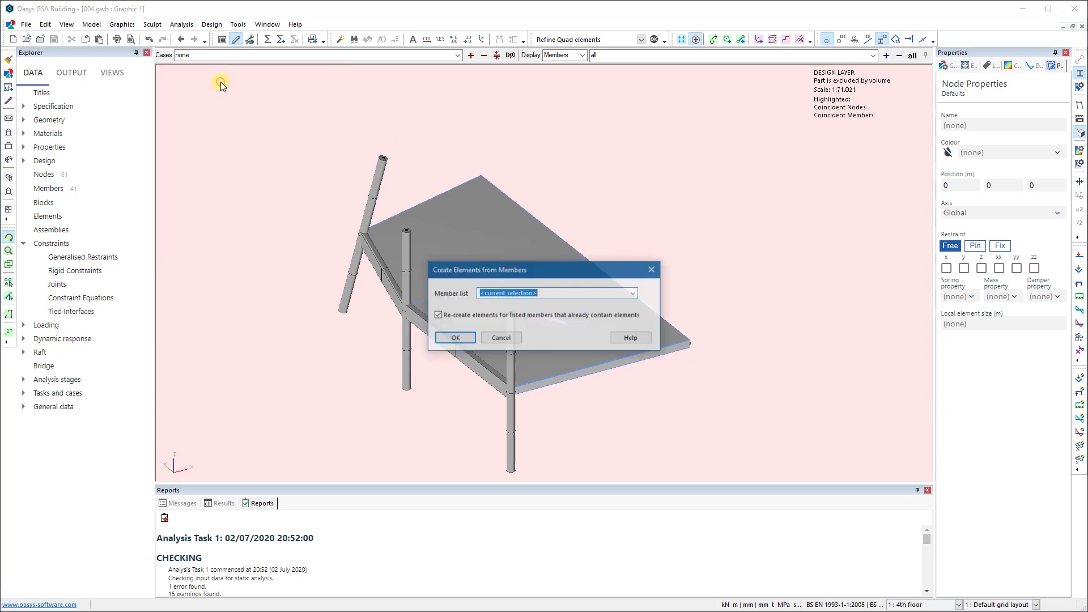
click(633, 293)
click(520, 311)
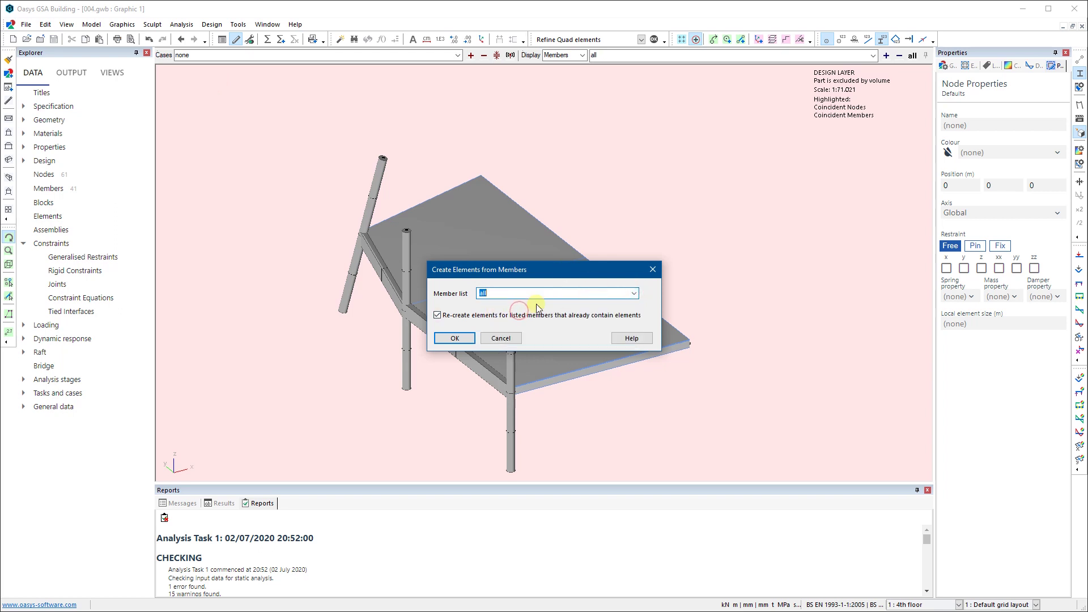
click(452, 338)
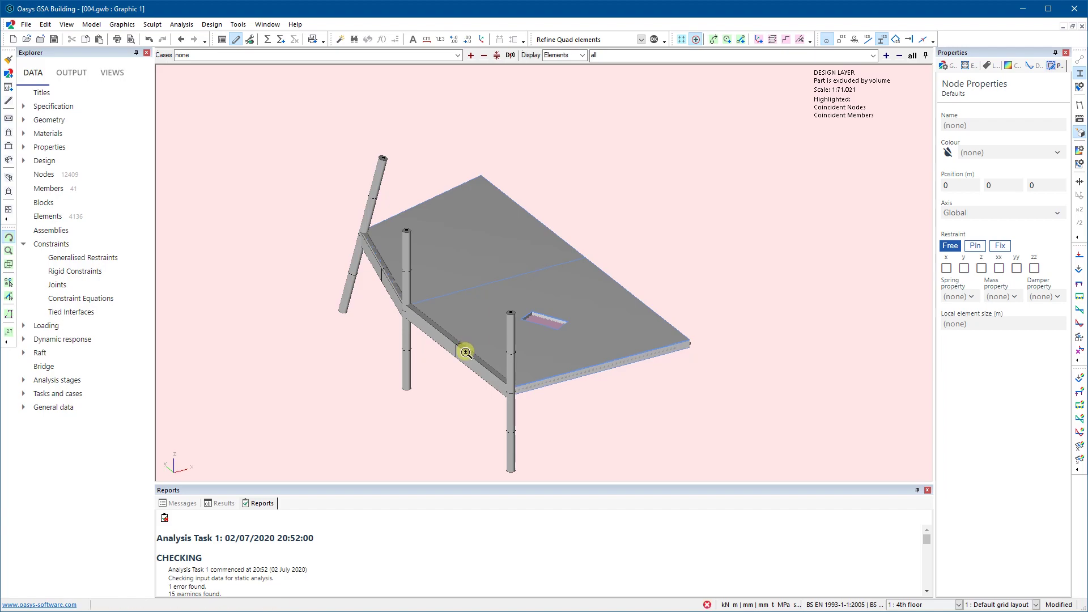
Switch to the analysis layer and display the element mesh as lines with the node markers hidden.
key(ctrl+l)
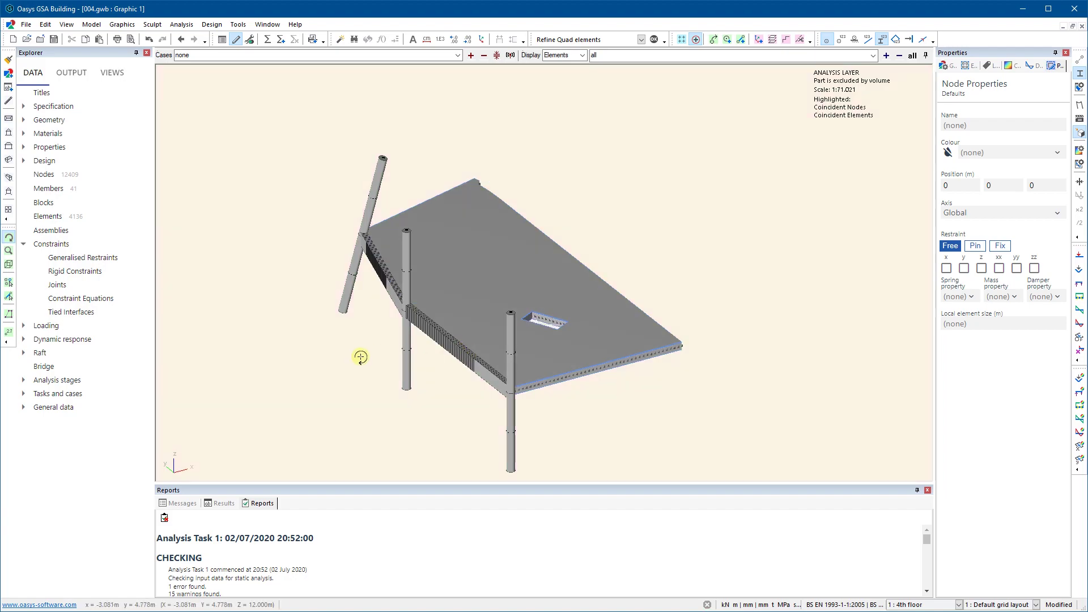
click(1079, 75)
mouse_move(534, 280)
mouse_down()
mouse_move(554, 284)
mouse_move(571, 253)
mouse_move(524, 292)
mouse_move(544, 274)
mouse_up()
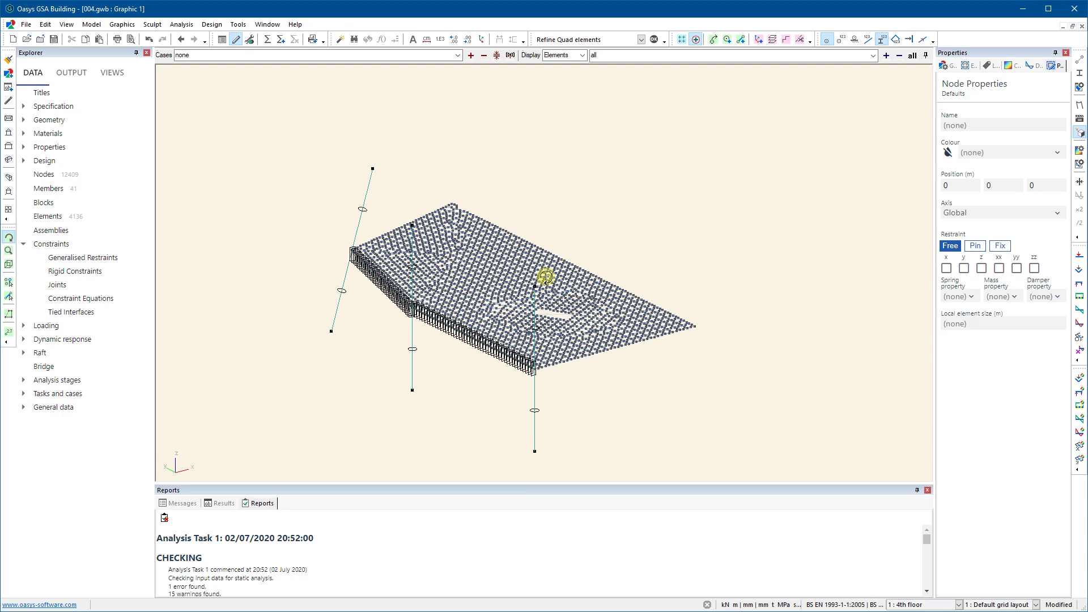
click(826, 40)
drag(563, 213, 547, 276)
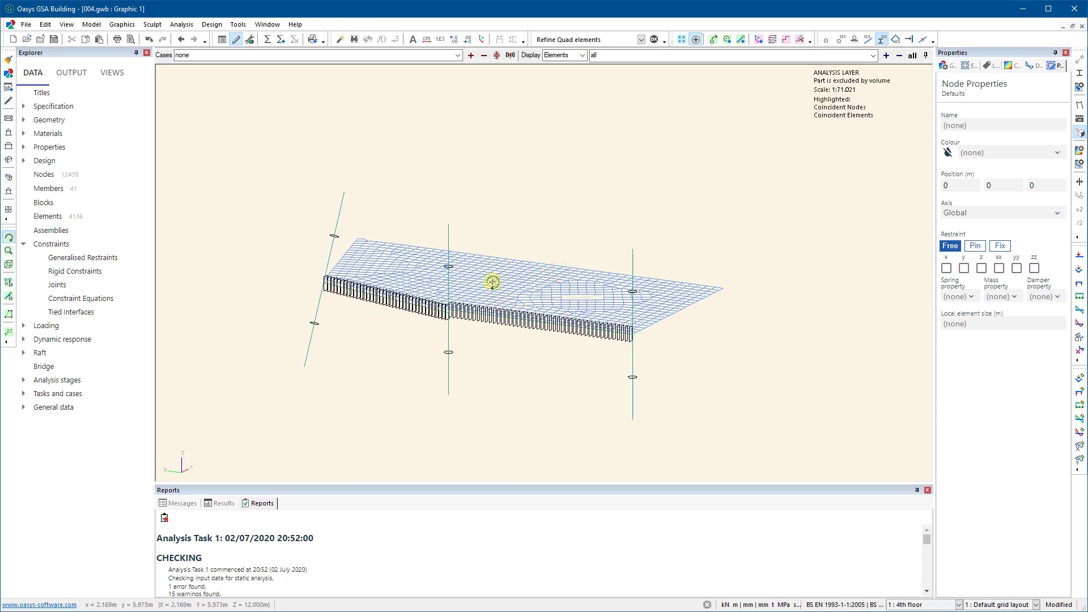
Display the elements shrunk and examine the straight edge beam's section outlines against the slab mesh up close.
scroll(482, 315, up, 5)
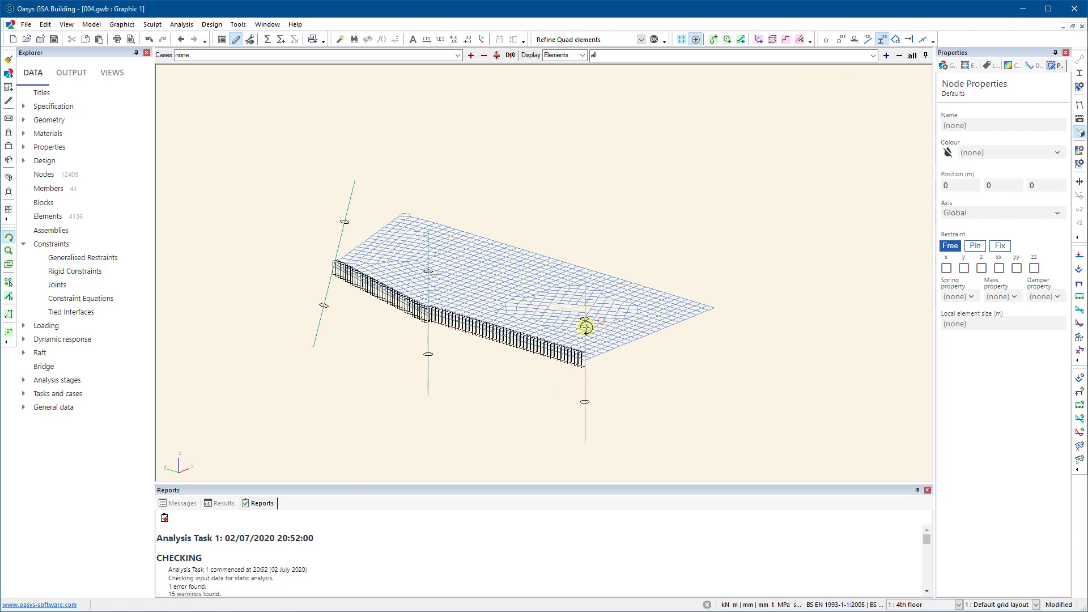
click(1079, 58)
scroll(529, 368, up, 5)
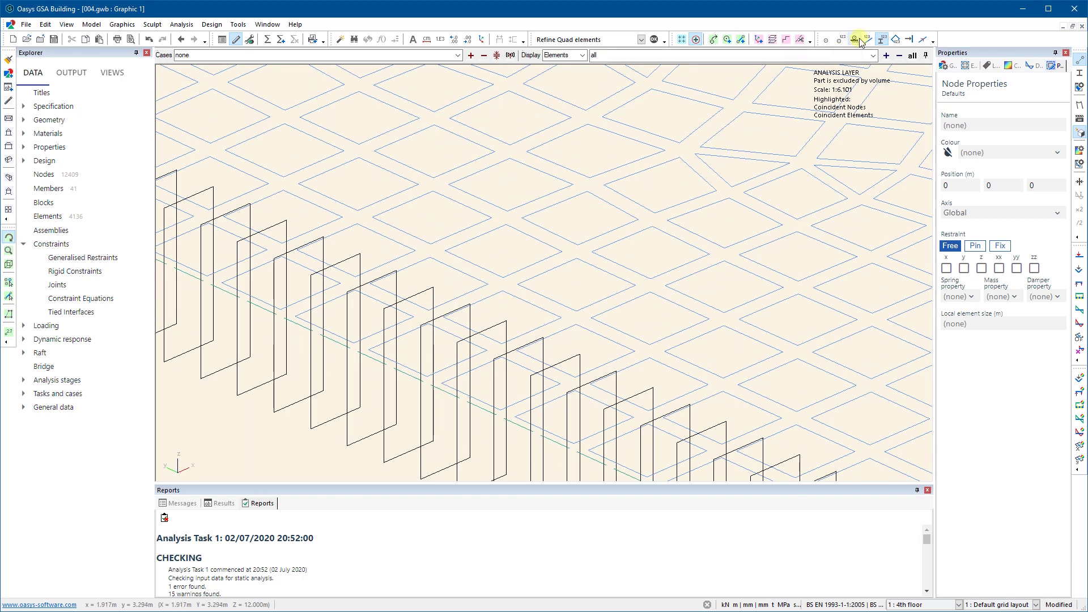
Display the node markers and select one straight edge beam element to check how it connects to the slab mesh nodes.
click(827, 39)
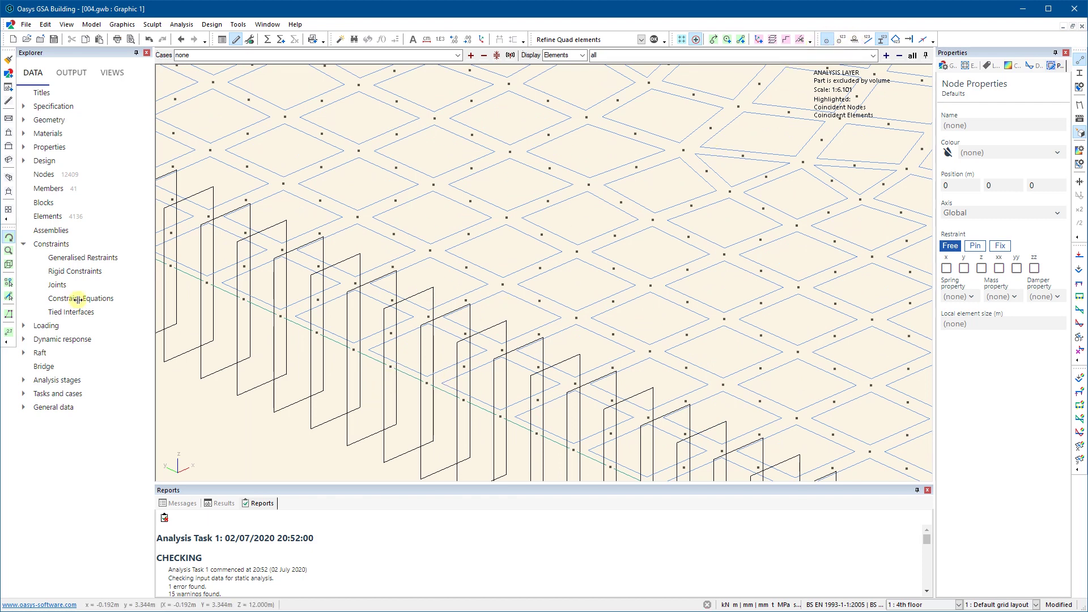
click(9, 296)
click(398, 370)
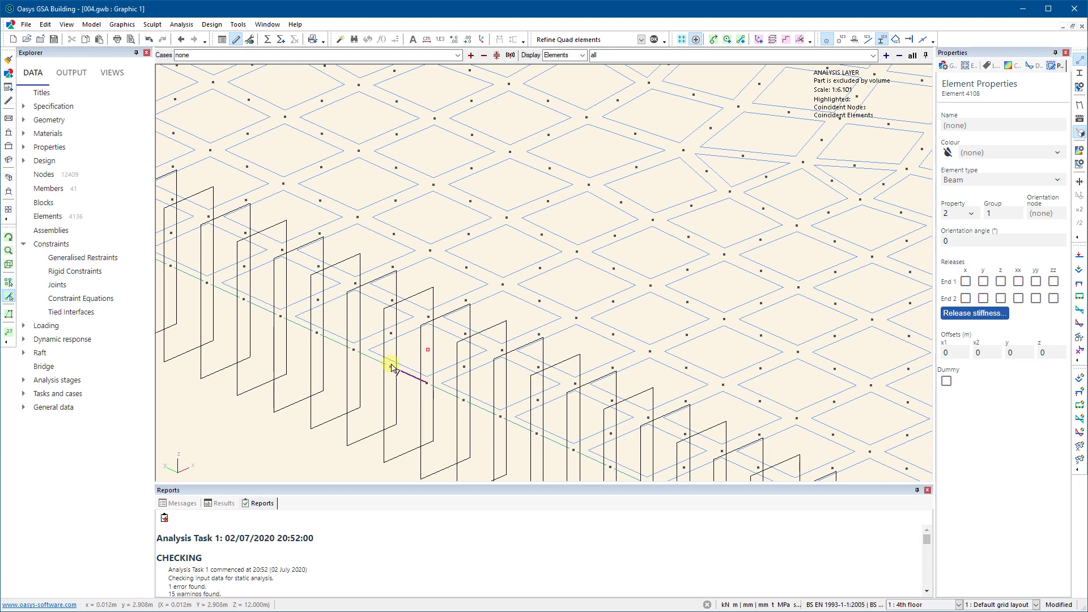
scroll(379, 341, down, 1)
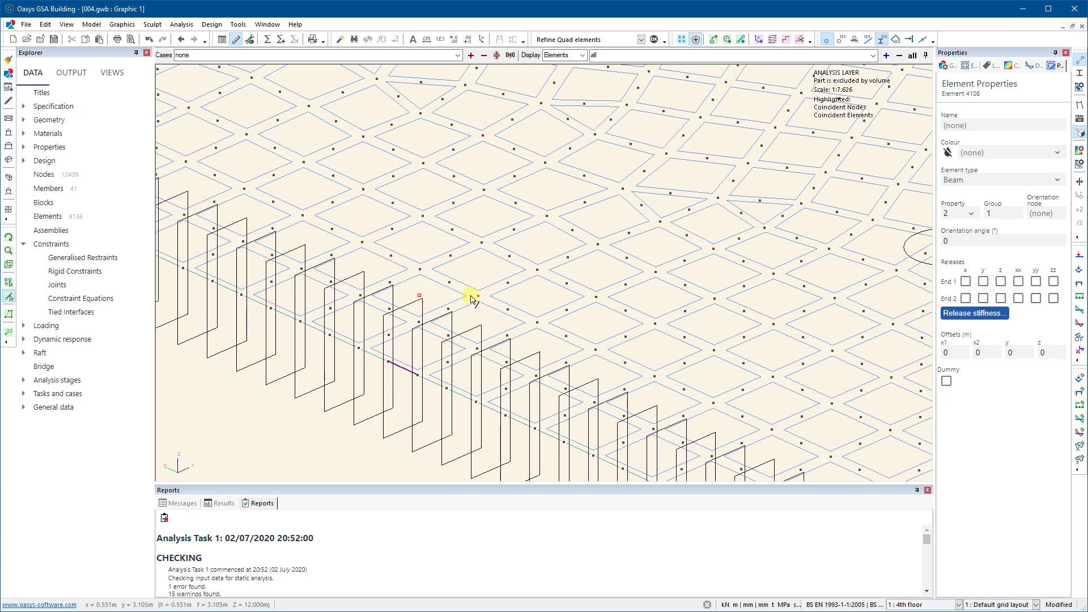
Restore the unshrunk element display without node markers and clear the selected beam element.
click(823, 41)
scroll(649, 196, down, 4)
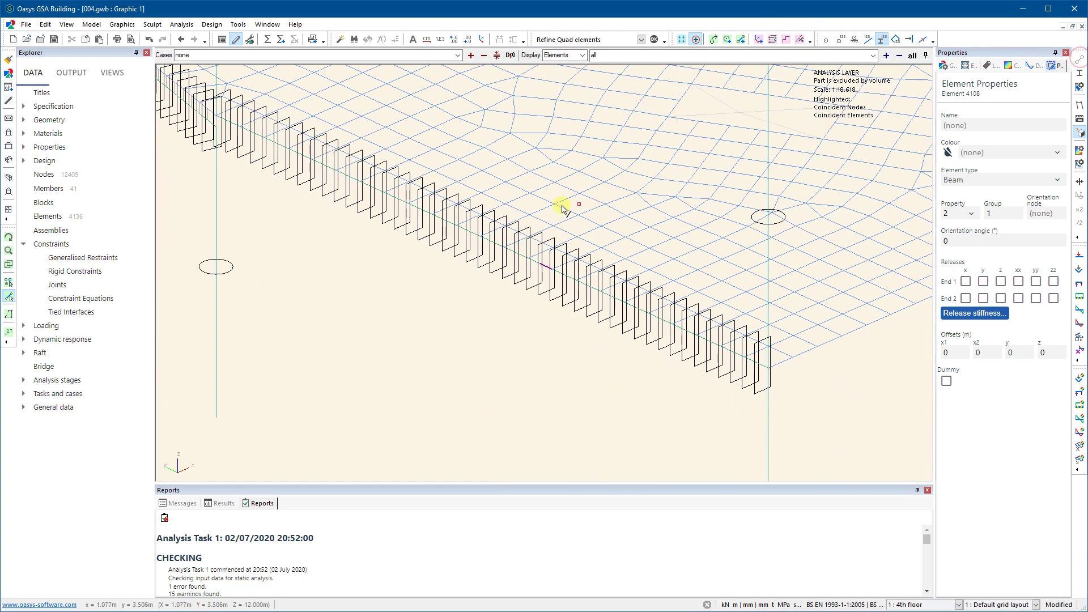
click(383, 331)
scroll(392, 263, down, 2)
scroll(476, 254, down, 2)
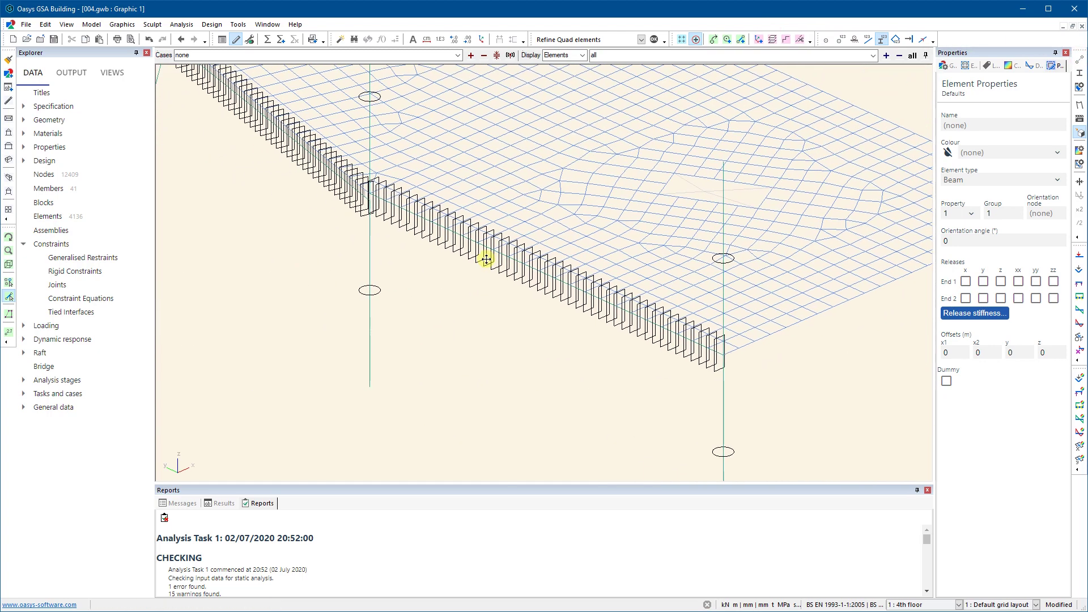
scroll(444, 262, down, 1)
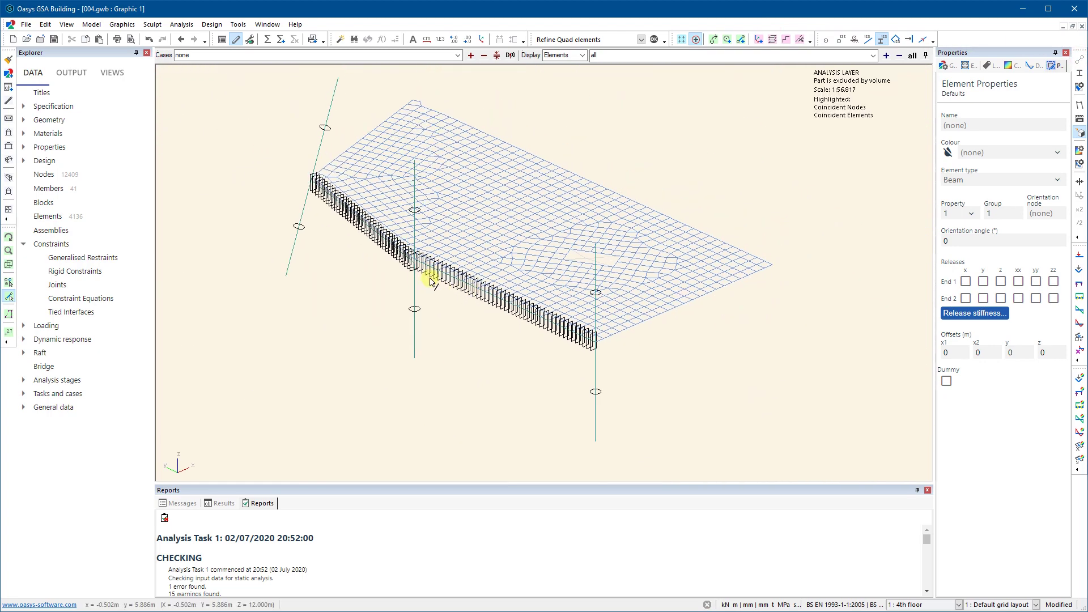
Run the analysis of the meshed model and close the analysis report.
click(268, 39)
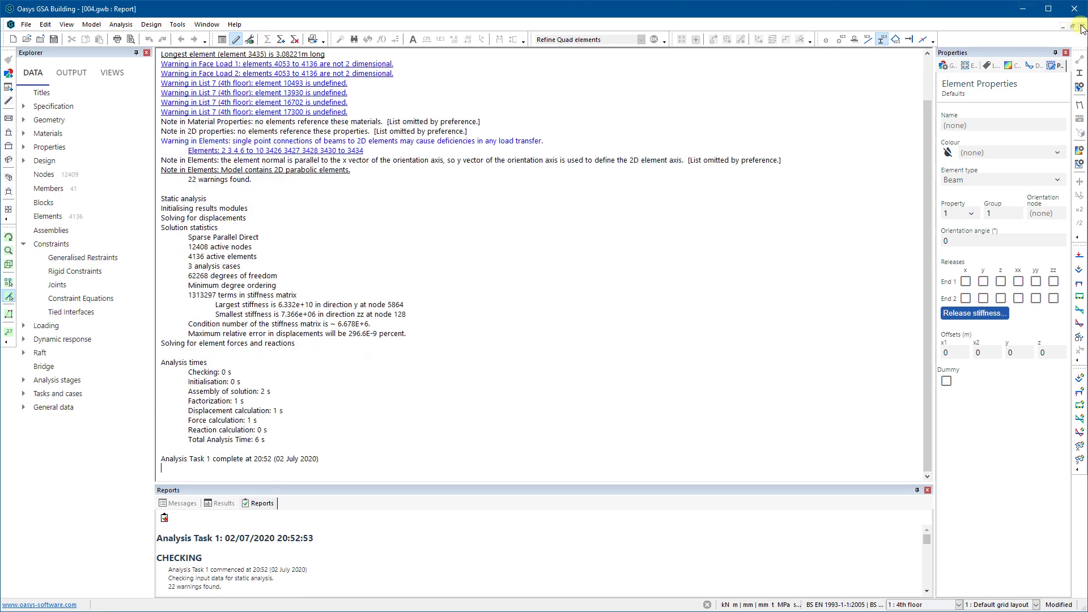
click(1082, 27)
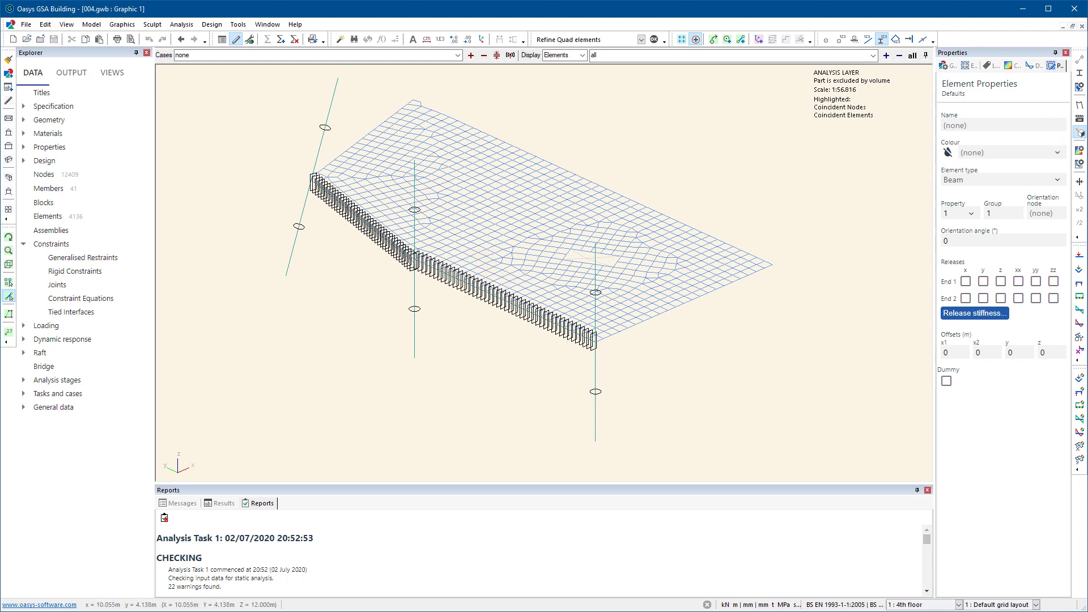
Display the deformed image for case 1 : self-weight and examine the slab and edge beam deflection from several angles.
click(1080, 106)
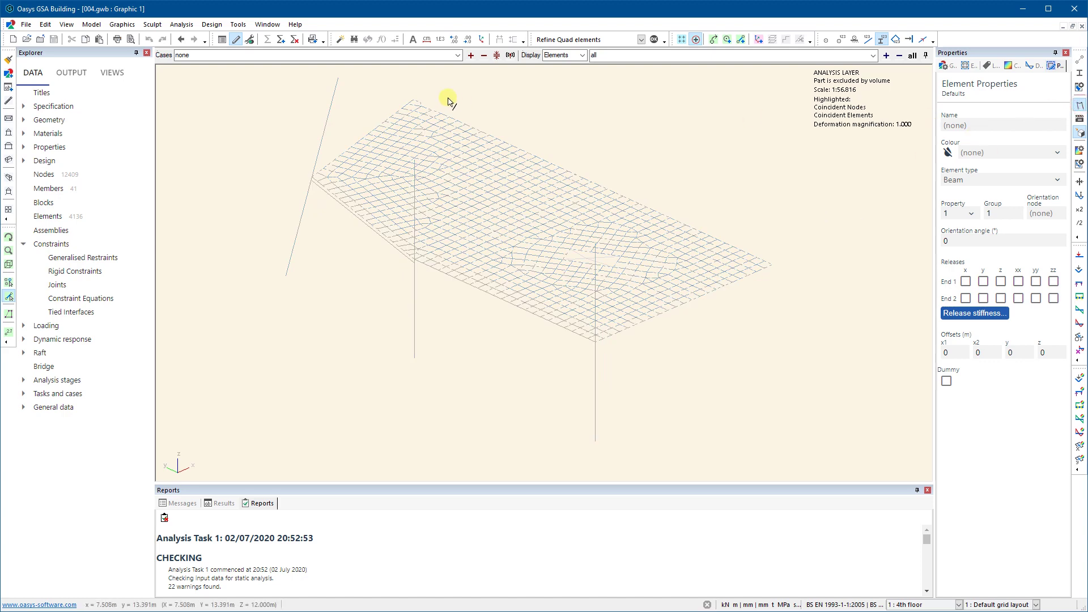
click(457, 55)
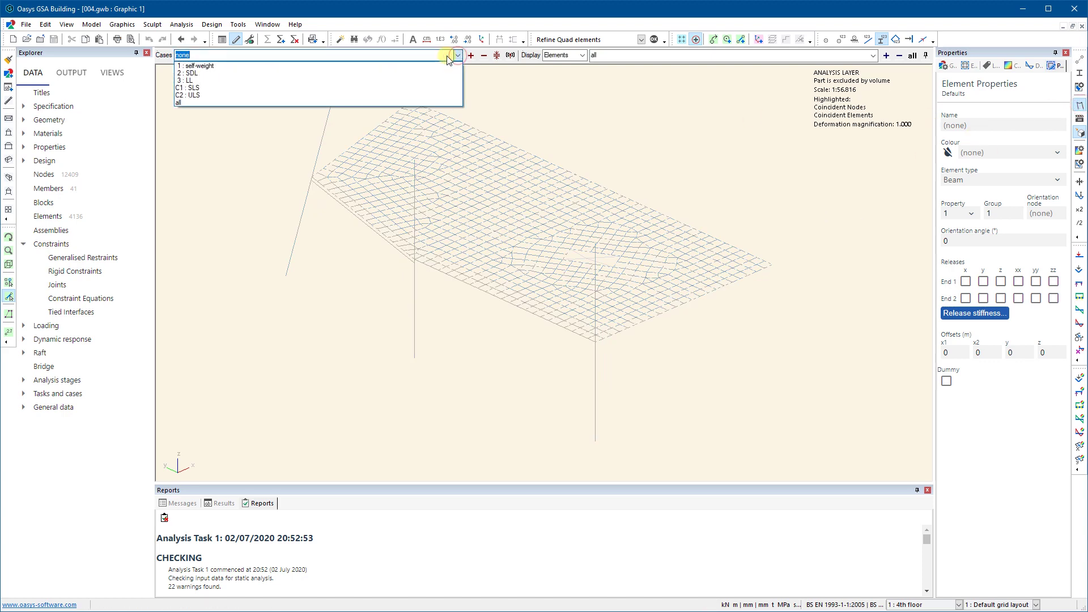
click(248, 66)
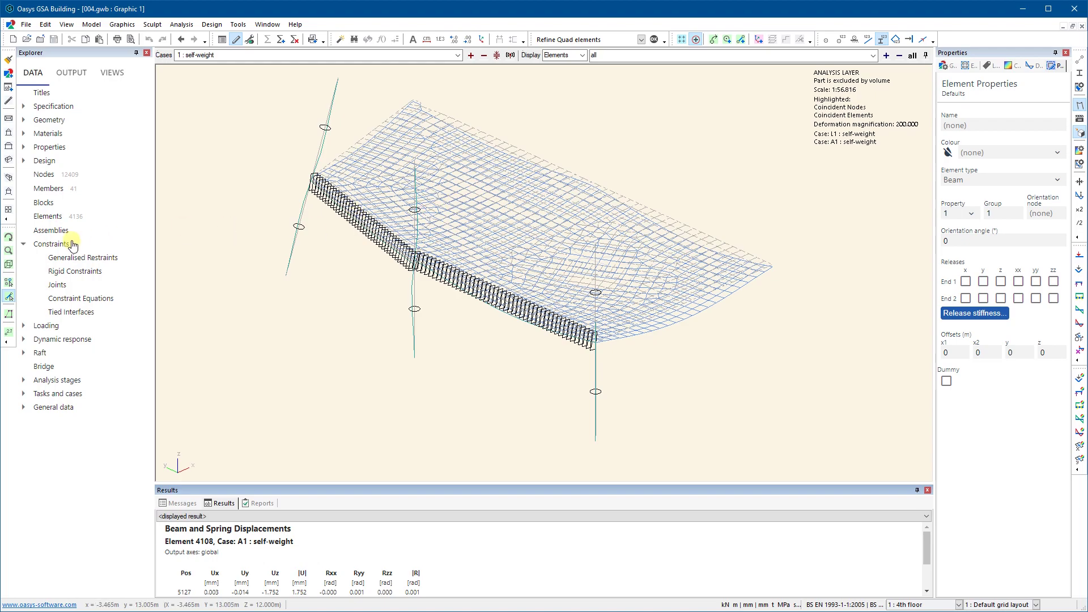
click(9, 237)
drag(384, 299, 619, 253)
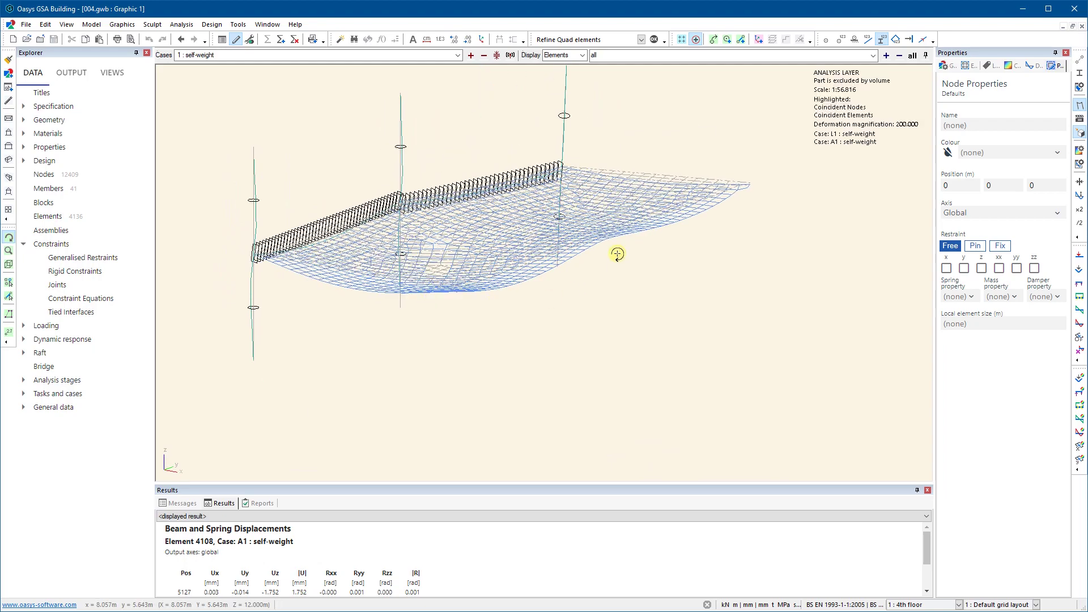
drag(541, 255, 619, 223)
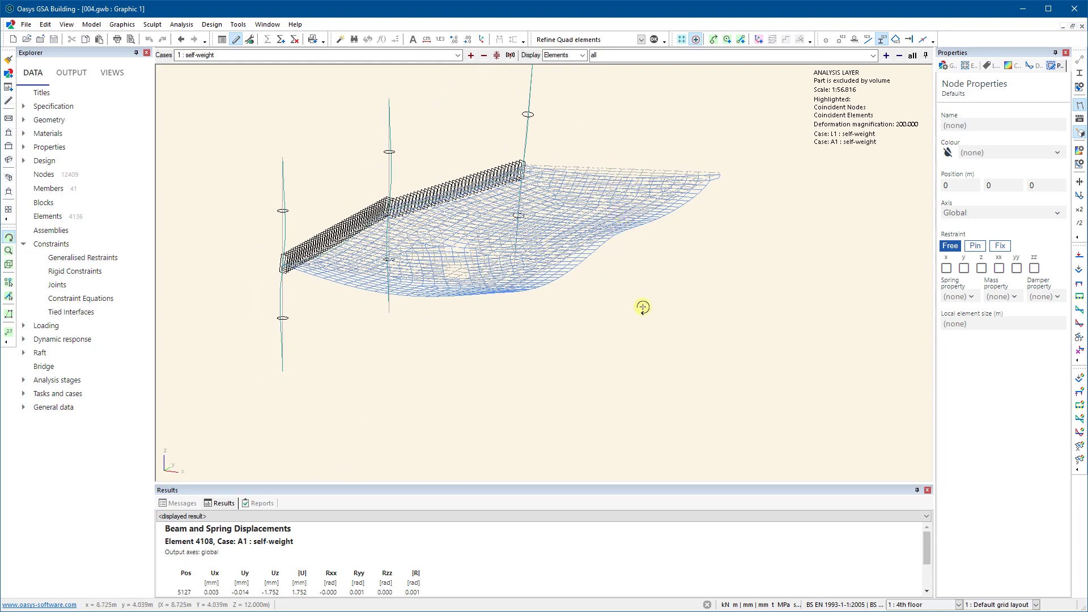
drag(600, 268, 627, 284)
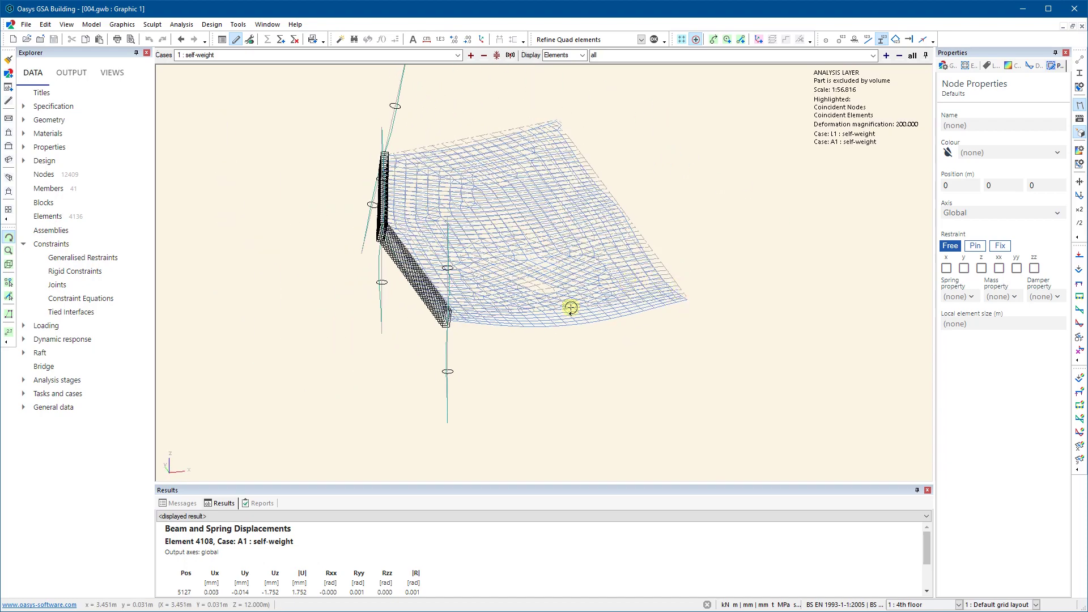
mouse_move(570, 308)
mouse_down()
mouse_move(553, 283)
mouse_move(561, 308)
mouse_up()
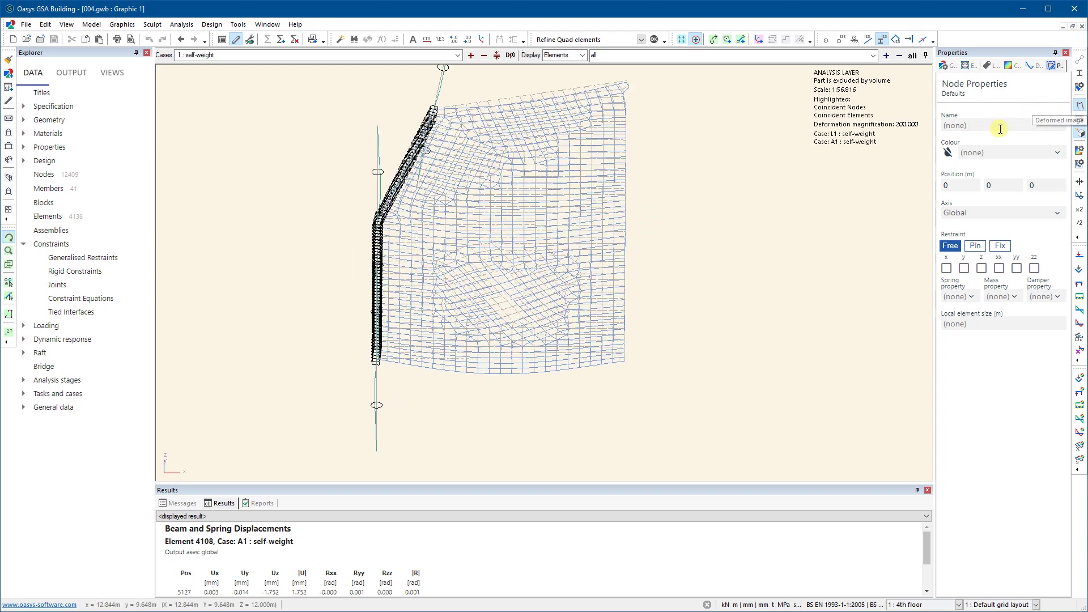
Turn off the deformed image and contour the 2D displacement Translation, Uz over the slab in plan view.
click(1076, 107)
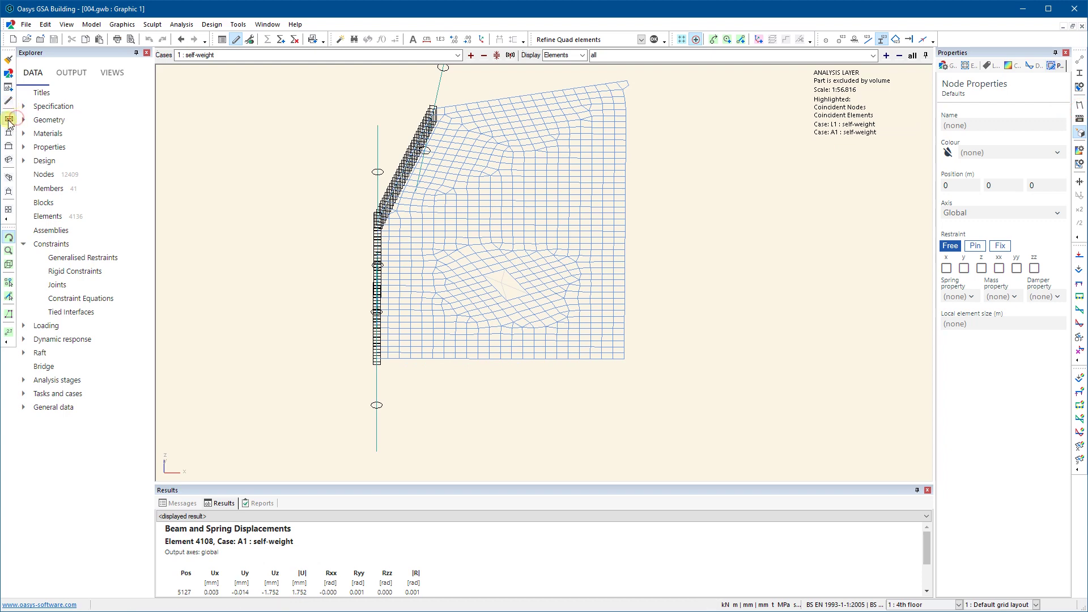
click(9, 120)
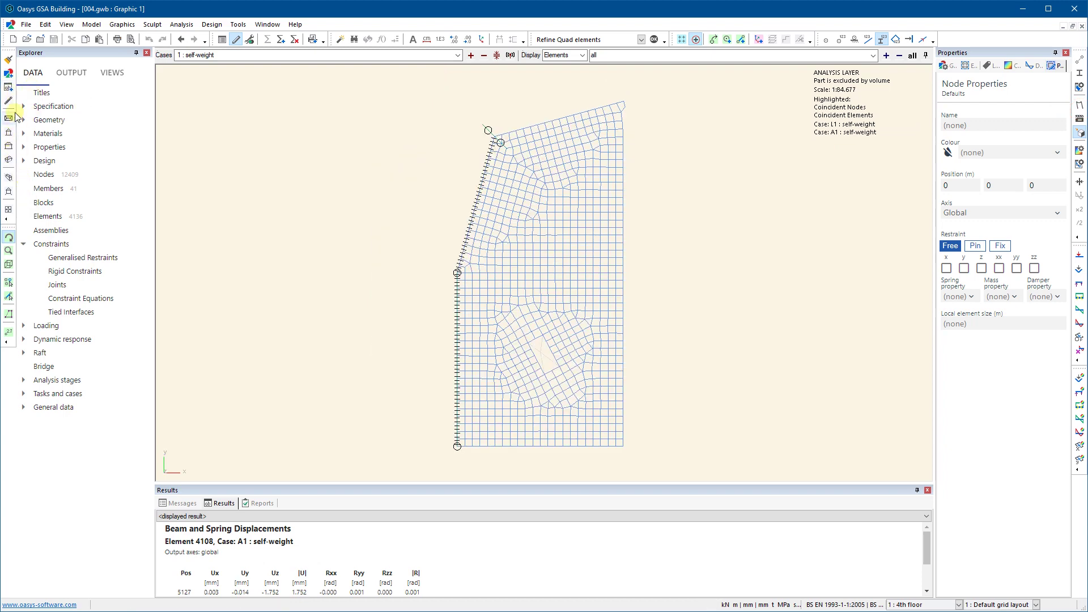
click(1080, 150)
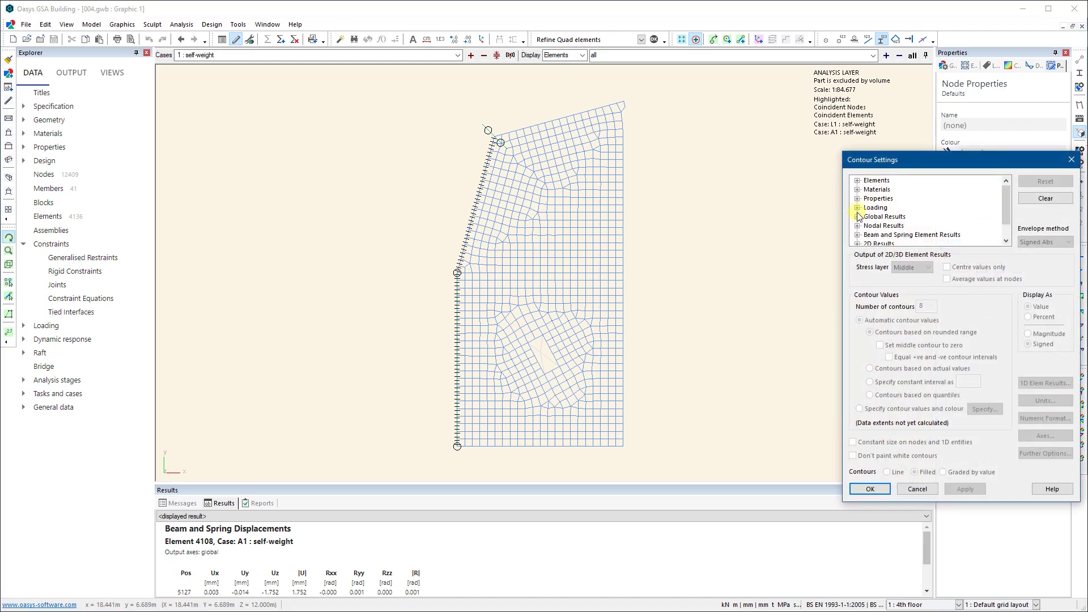
scroll(858, 239, down, 1)
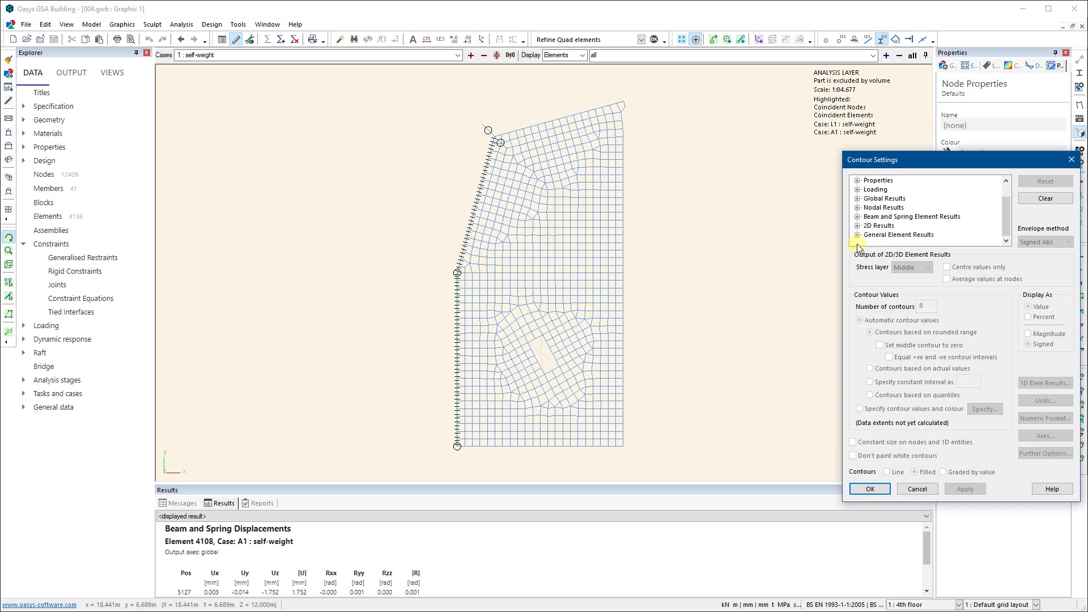
click(857, 226)
click(867, 190)
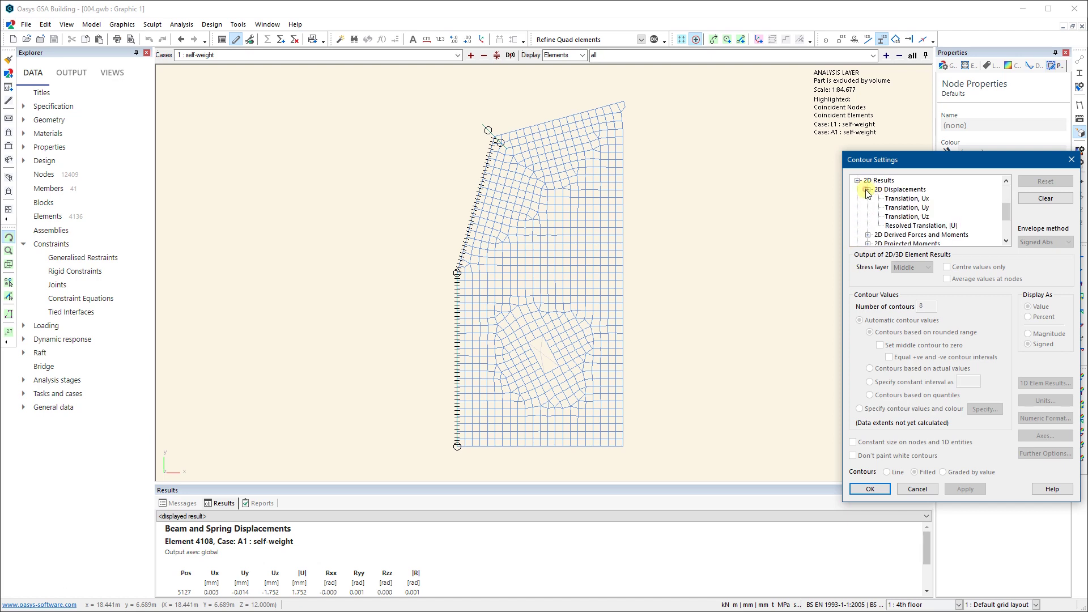
click(904, 216)
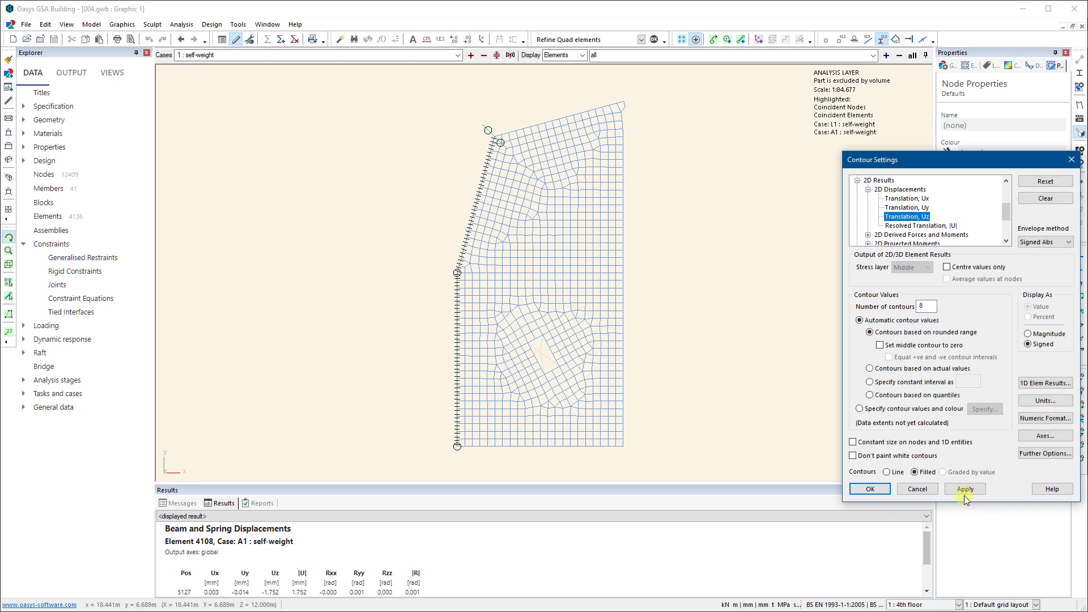
click(965, 489)
click(868, 489)
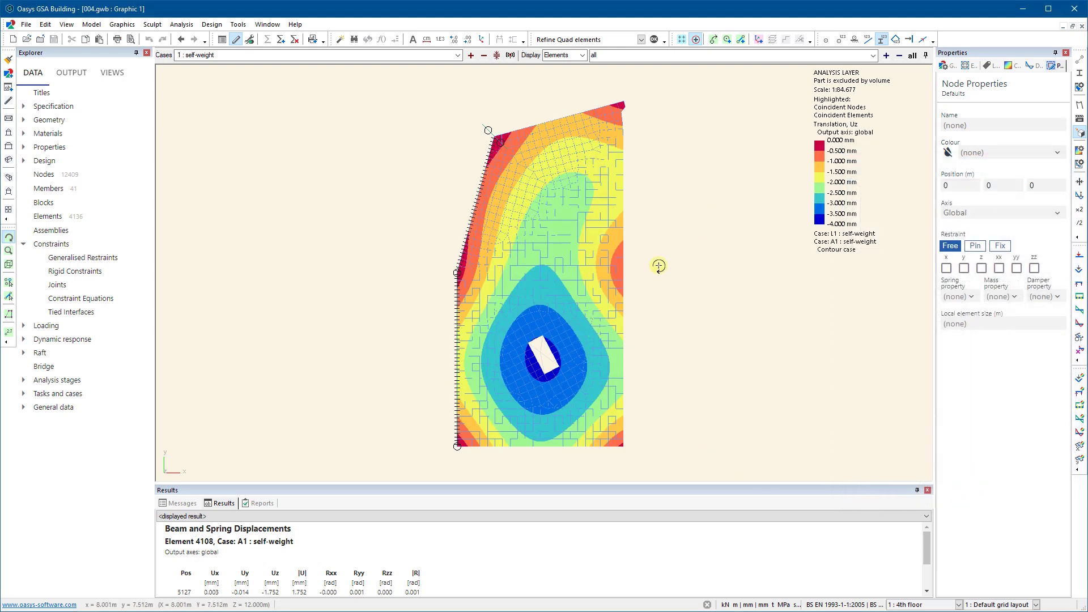
Examine the Uz contours along the edge beams and in 3D, and clear the contour plot.
click(497, 136)
click(443, 422)
drag(546, 353, 886, 160)
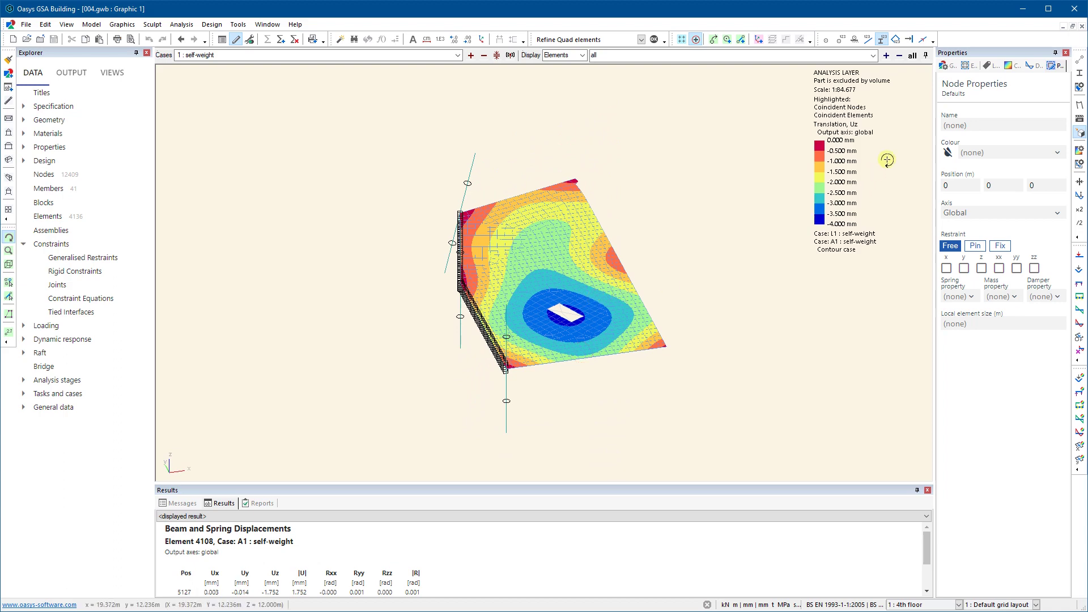
click(1080, 151)
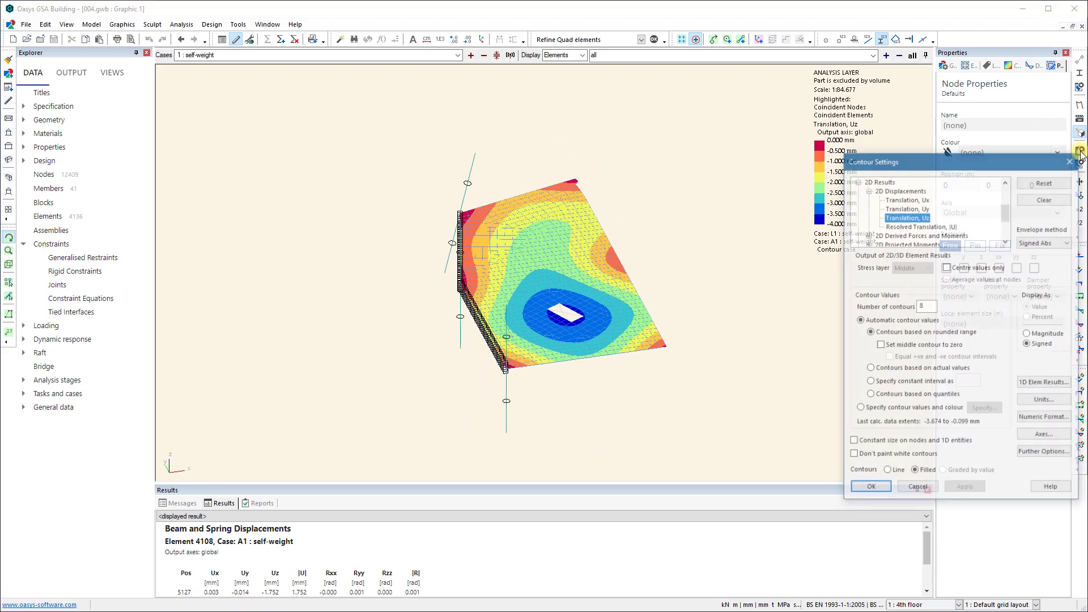
click(1046, 198)
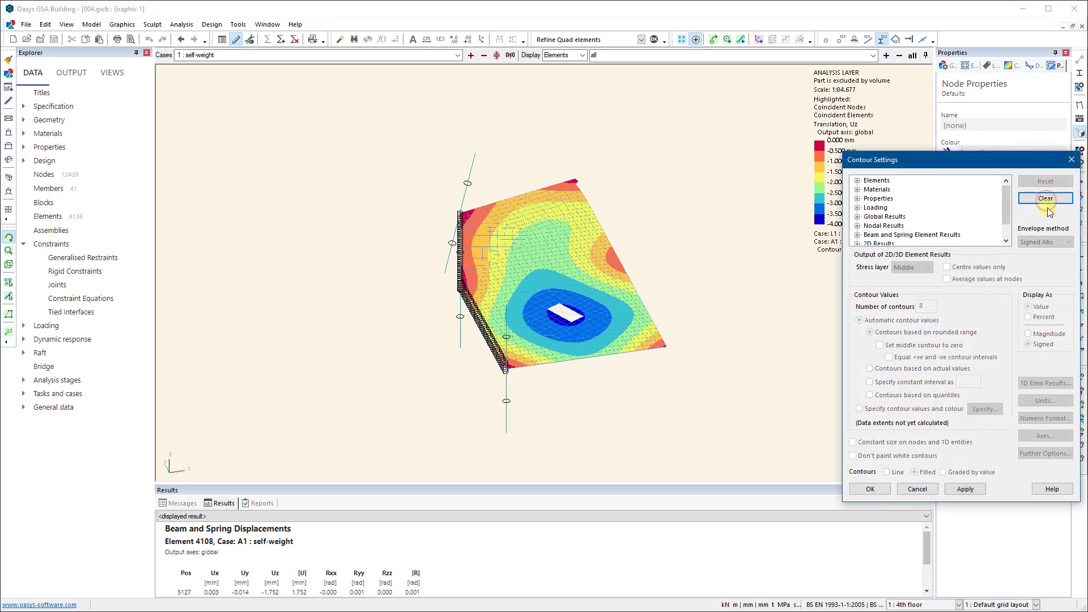
click(964, 489)
click(869, 489)
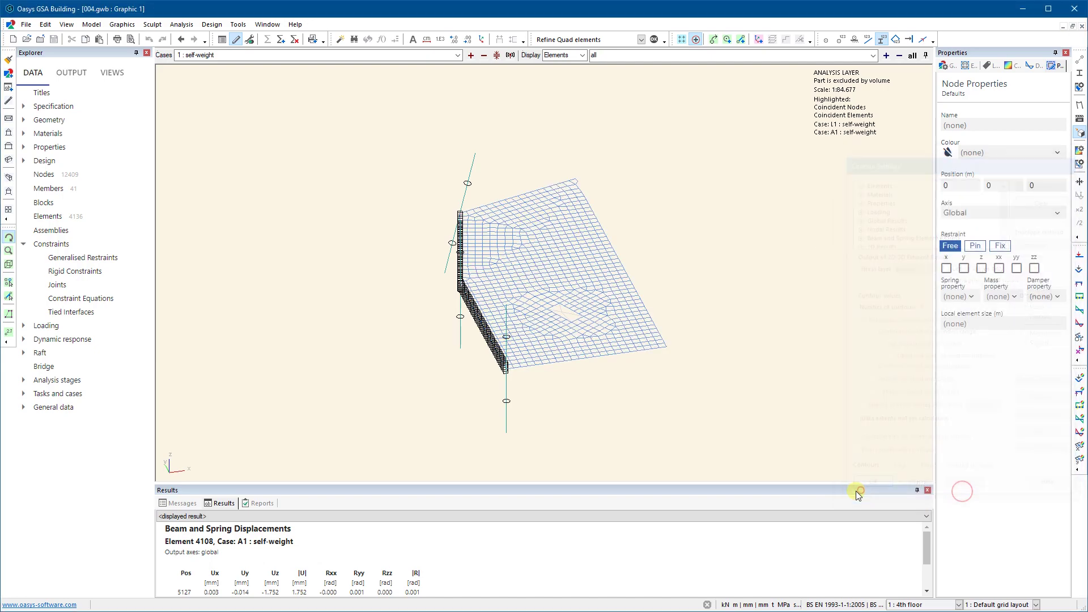
Display the applied beam, face and gravity loads on the model in a 3D view of the slab and edge beams.
scroll(563, 238, down, 2)
drag(506, 280, 500, 162)
scroll(539, 327, up, 3)
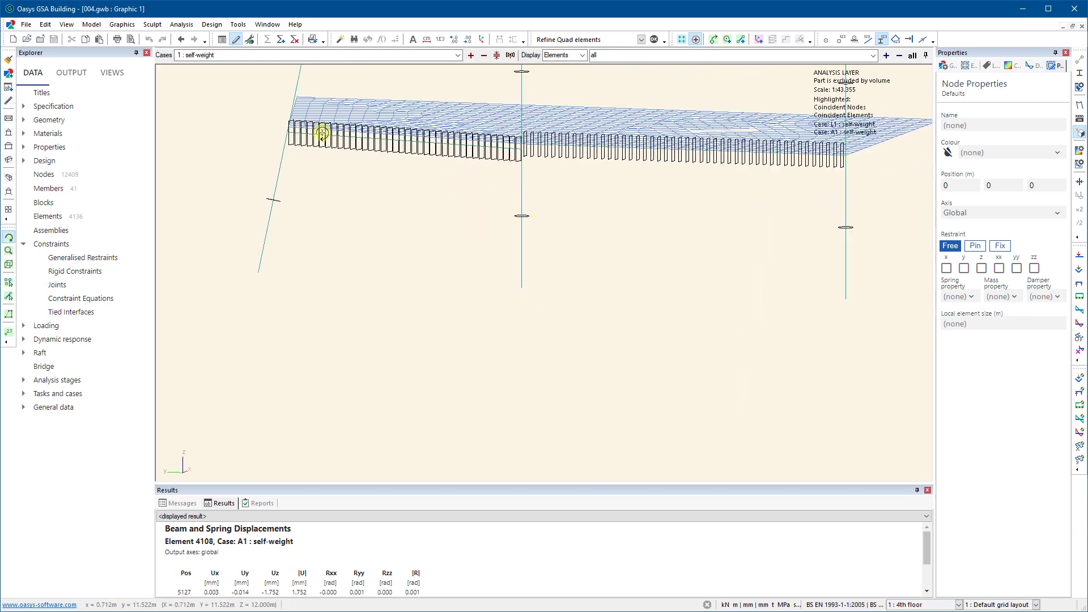
drag(322, 131, 419, 240)
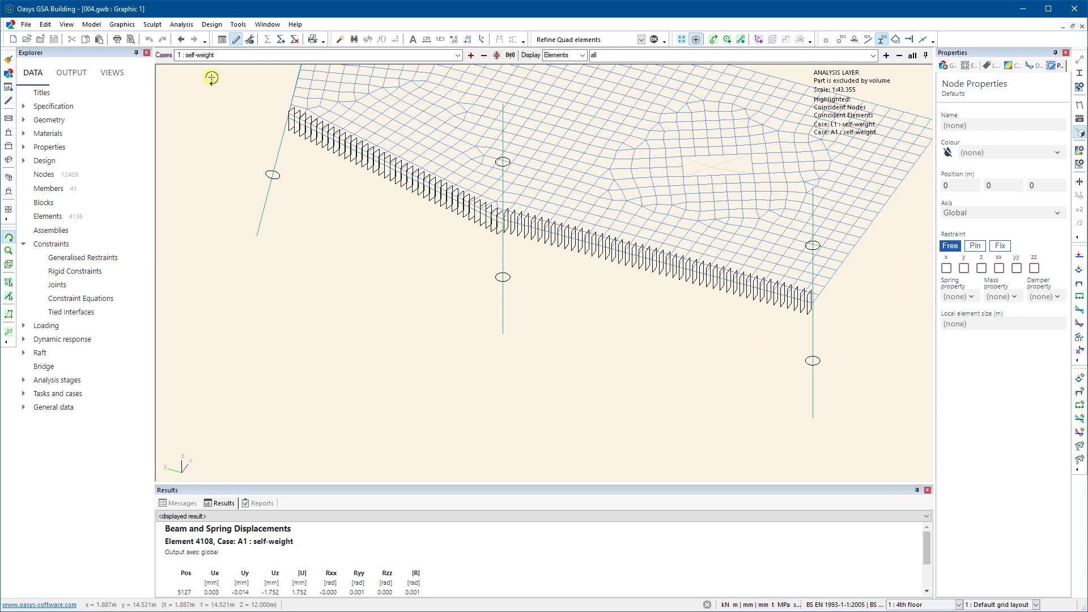
scroll(417, 127, down, 1)
middle_drag(428, 131, 363, 244)
scroll(364, 244, down, 1)
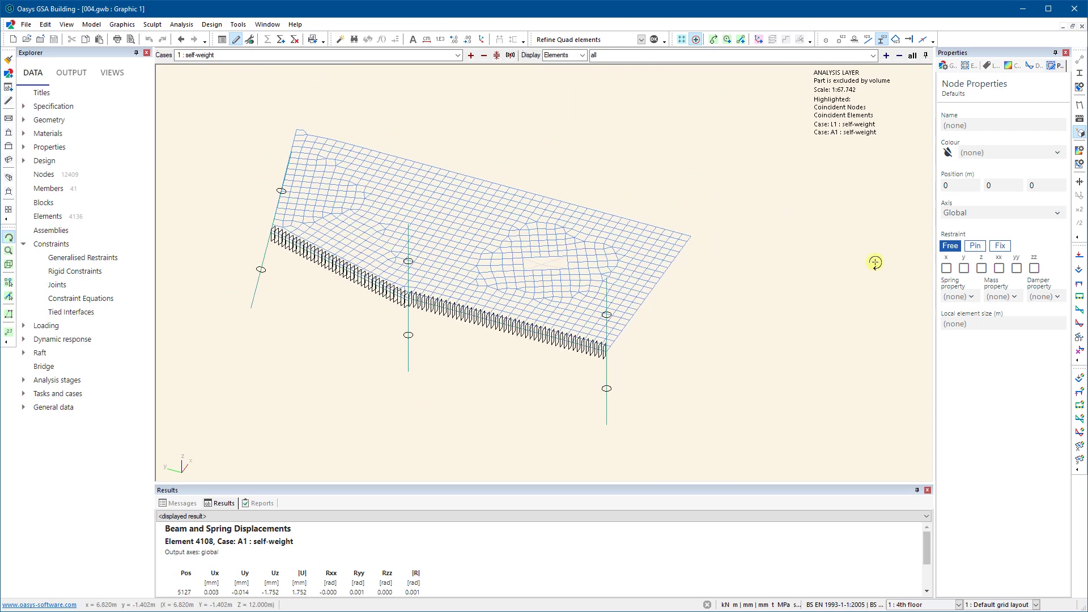
click(1079, 258)
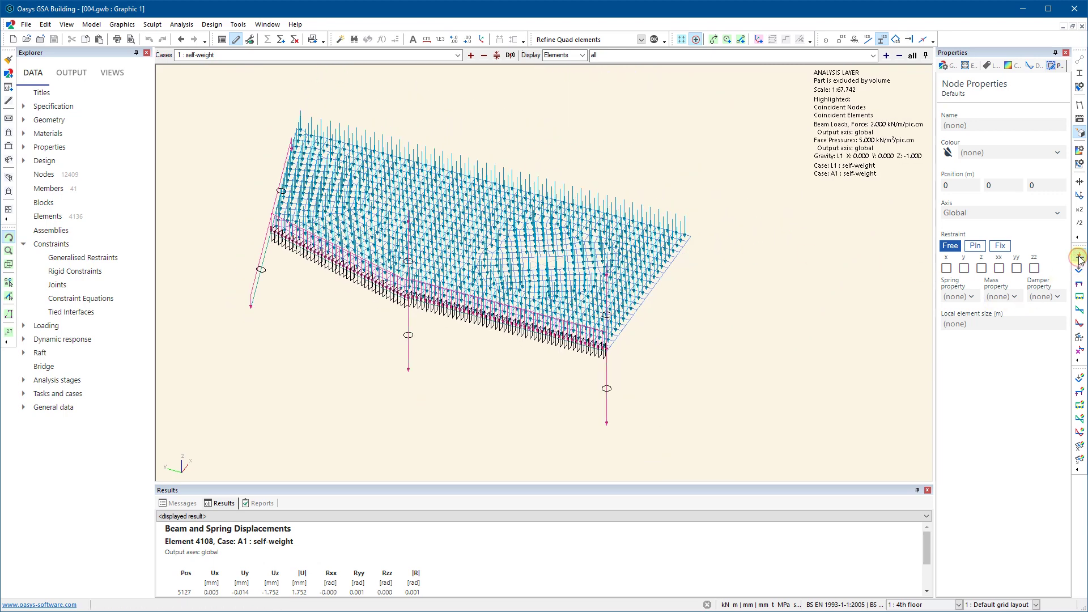
drag(694, 346, 644, 333)
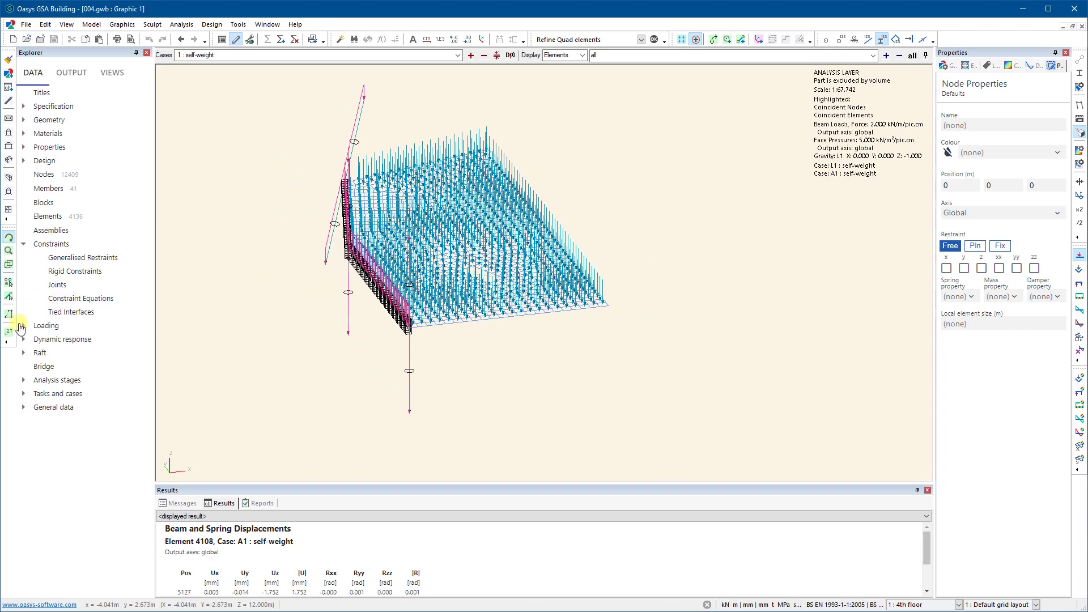
Label the load values around the slab corner at the end of the straight edge beam and examine them up close.
click(8, 331)
click(431, 353)
scroll(430, 351, up, 2)
drag(419, 331, 362, 277)
middle_drag(400, 271, 589, 352)
scroll(589, 351, up, 5)
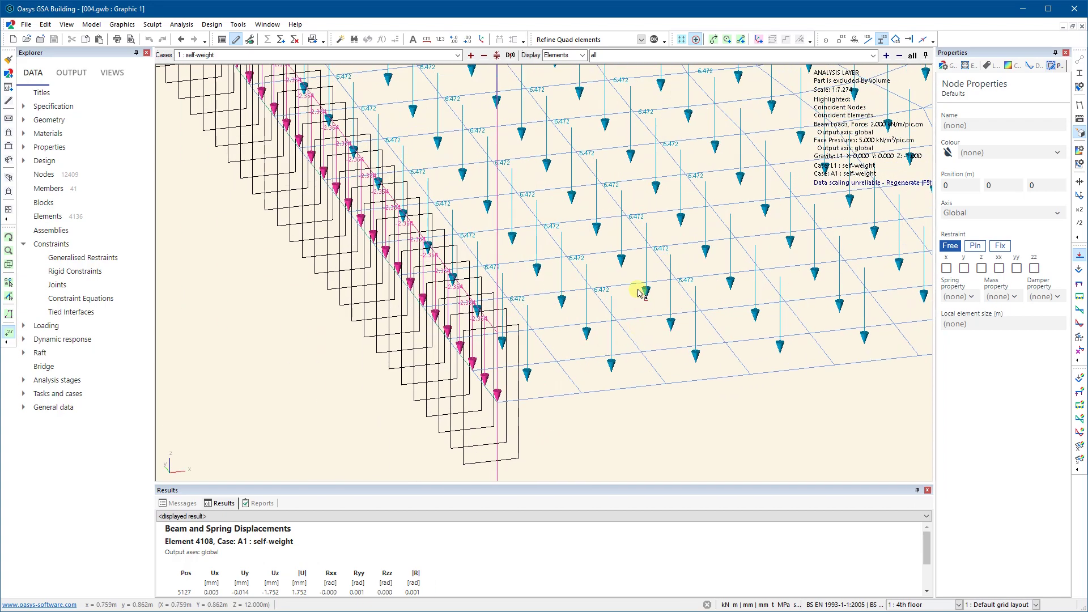
scroll(673, 284, up, 3)
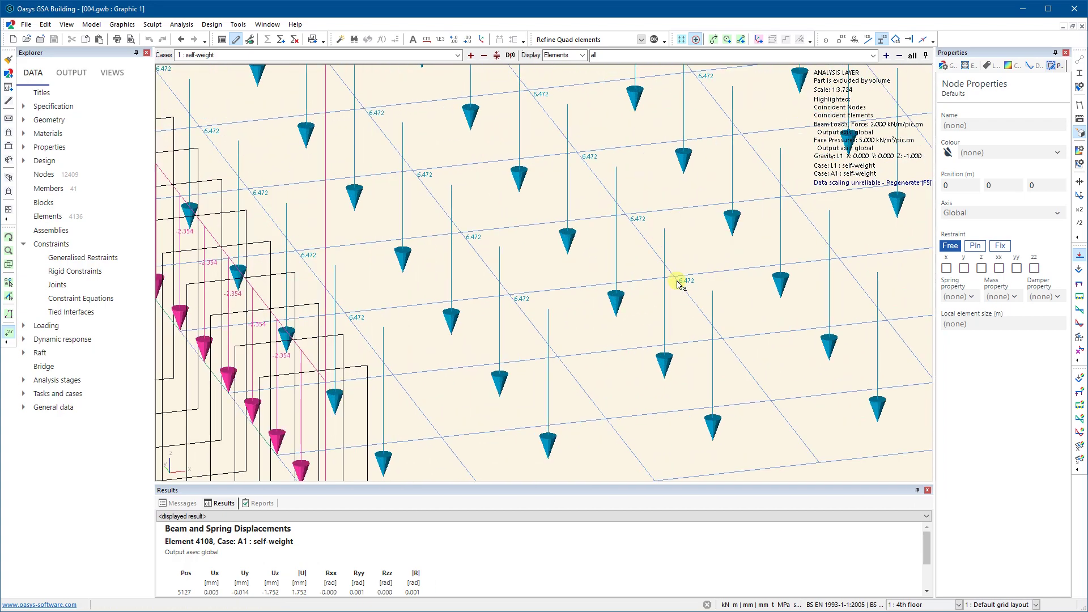
scroll(673, 283, down, 4)
scroll(546, 312, up, 3)
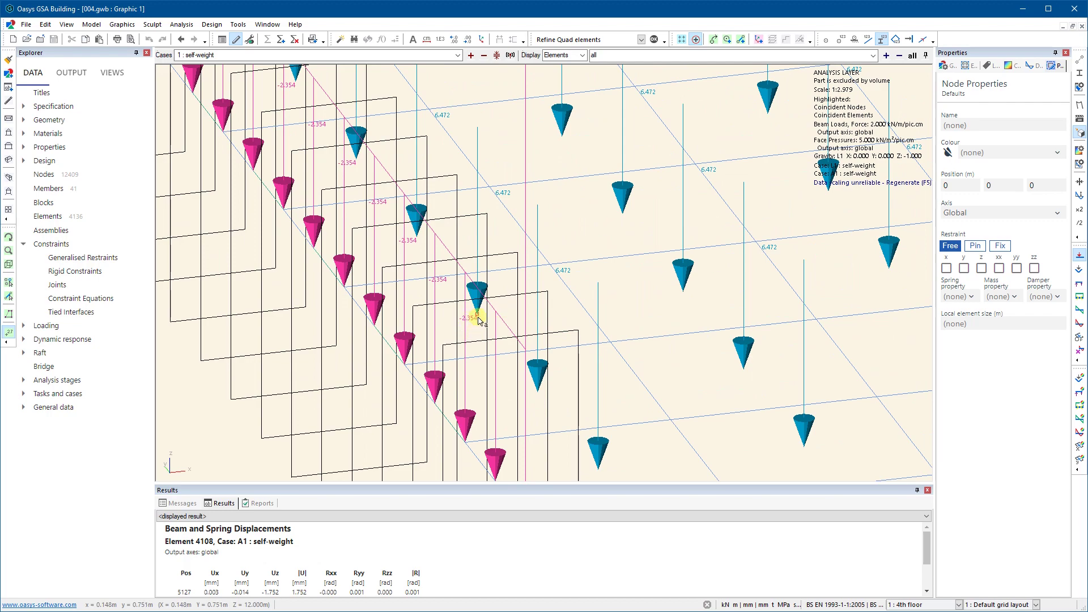
scroll(479, 321, down, 5)
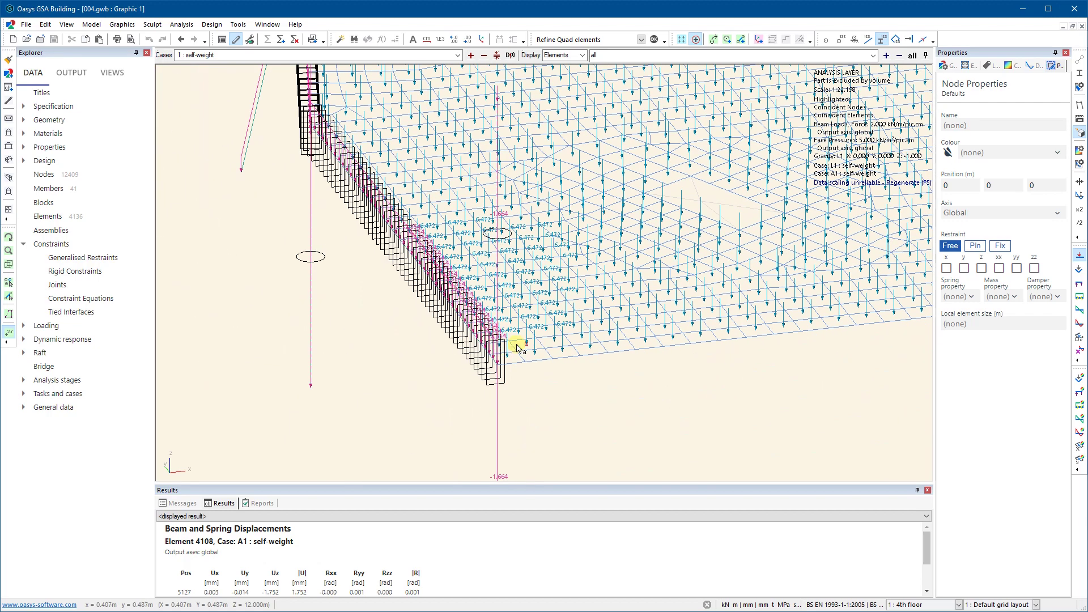
Turn off the load display and orient the 3D view to show both edge beams from their outer side.
scroll(658, 389, down, 2)
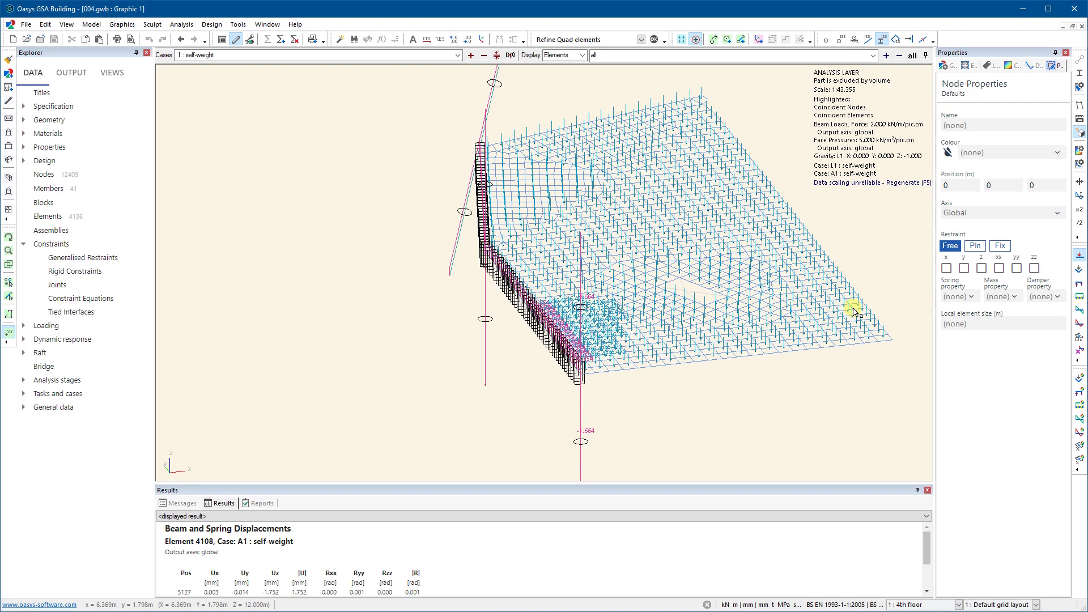
click(1078, 254)
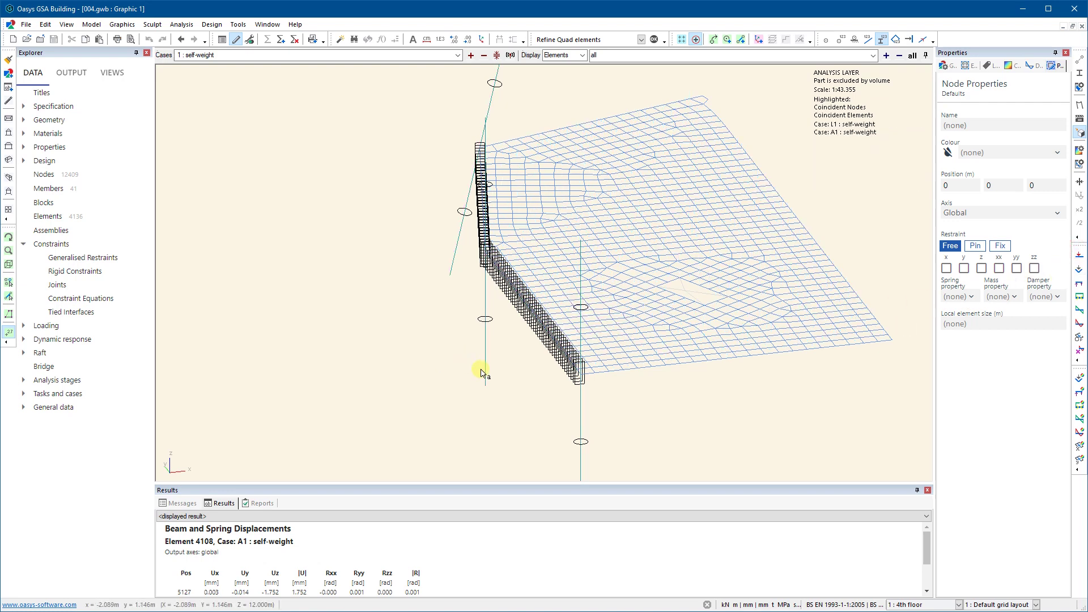
scroll(497, 384, up, 2)
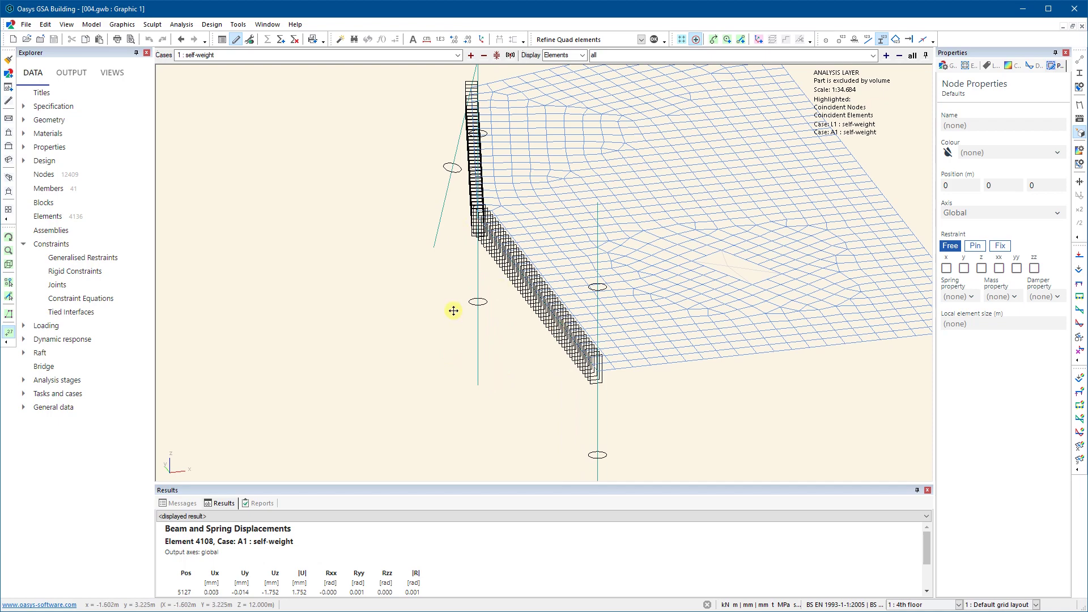
click(8, 237)
drag(327, 283, 360, 287)
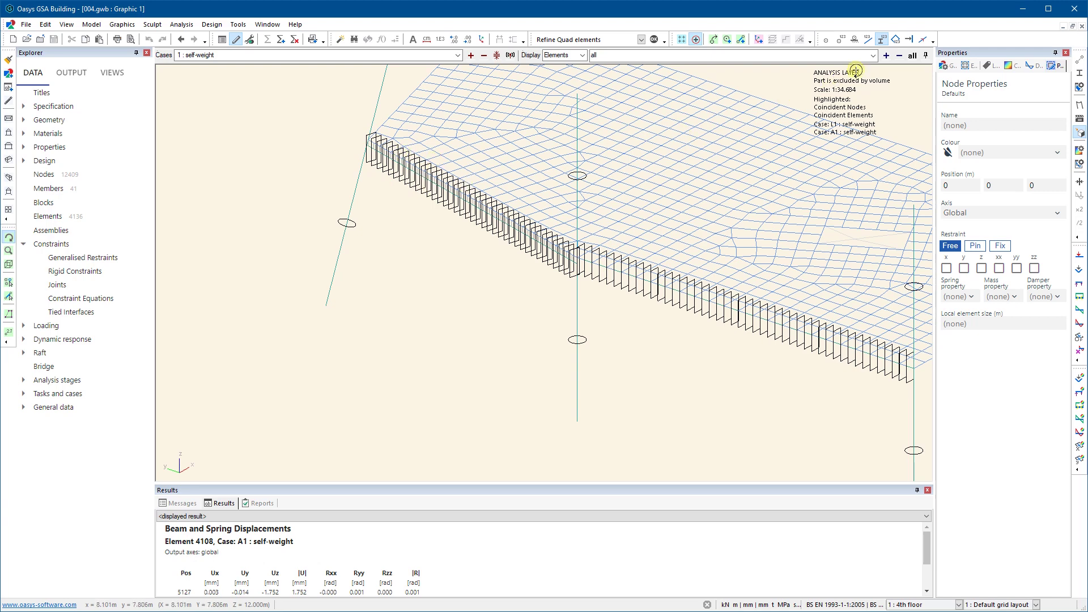
Toggle the section shape labels on the beams and columns off and back on.
click(881, 41)
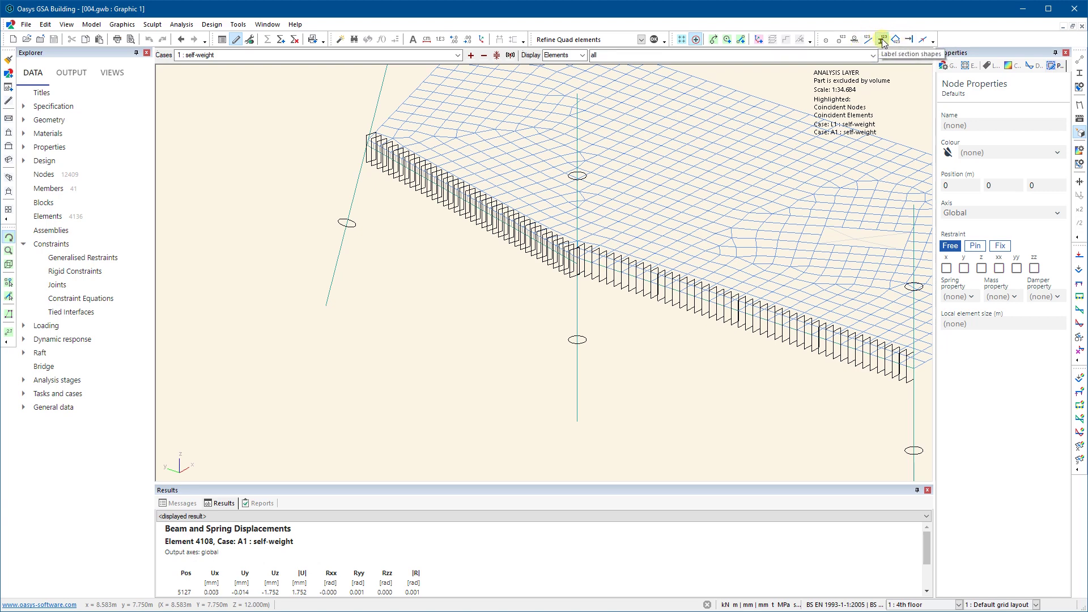
click(882, 40)
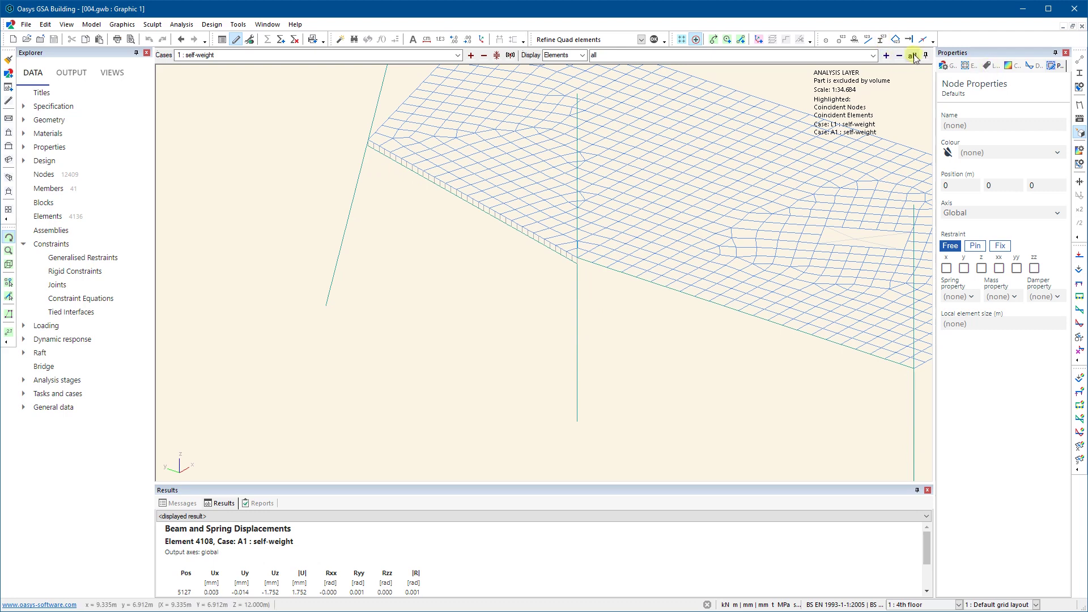
click(881, 41)
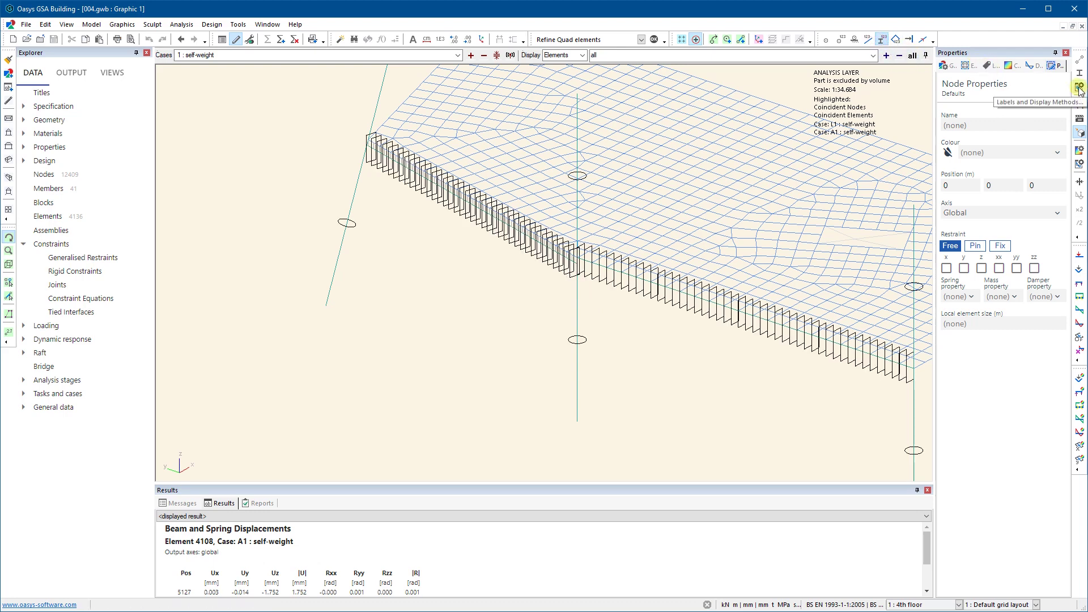
Turn off Section shapes for all elements in the labels and display methods.
click(1080, 90)
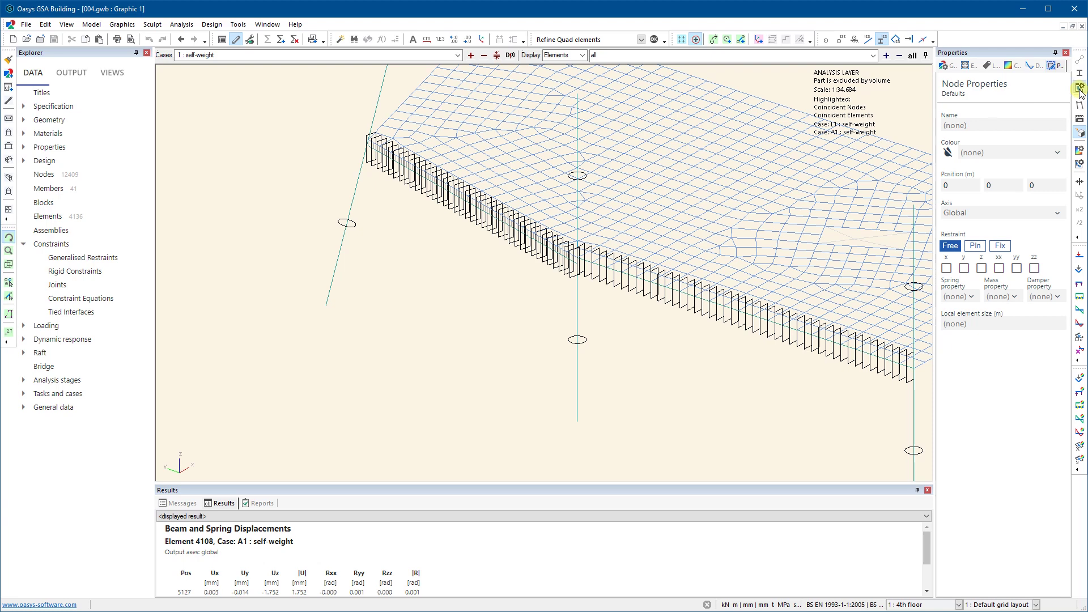
click(919, 119)
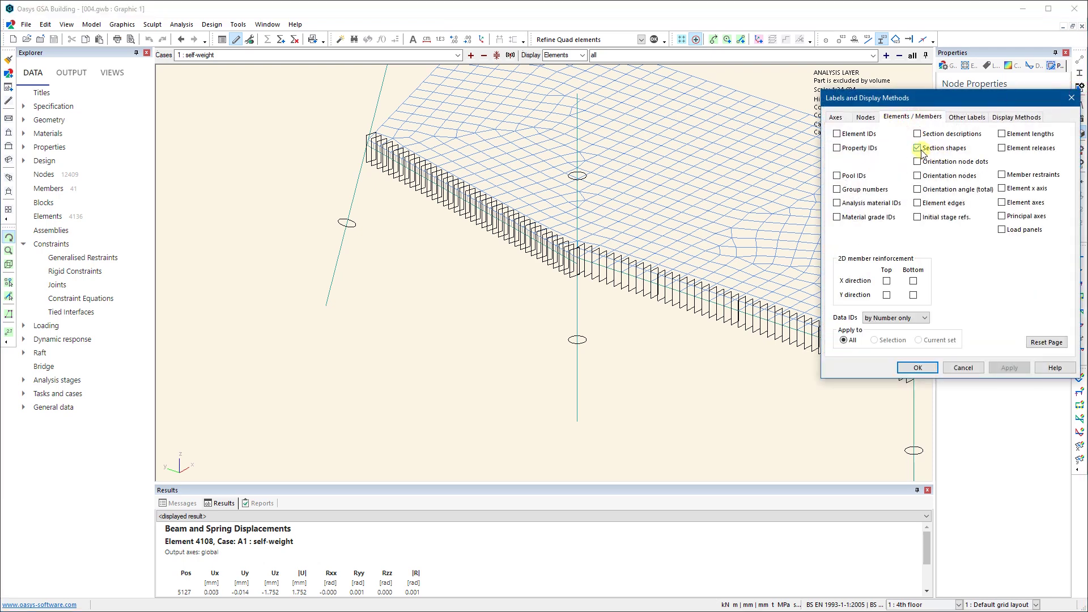
click(920, 150)
click(1009, 368)
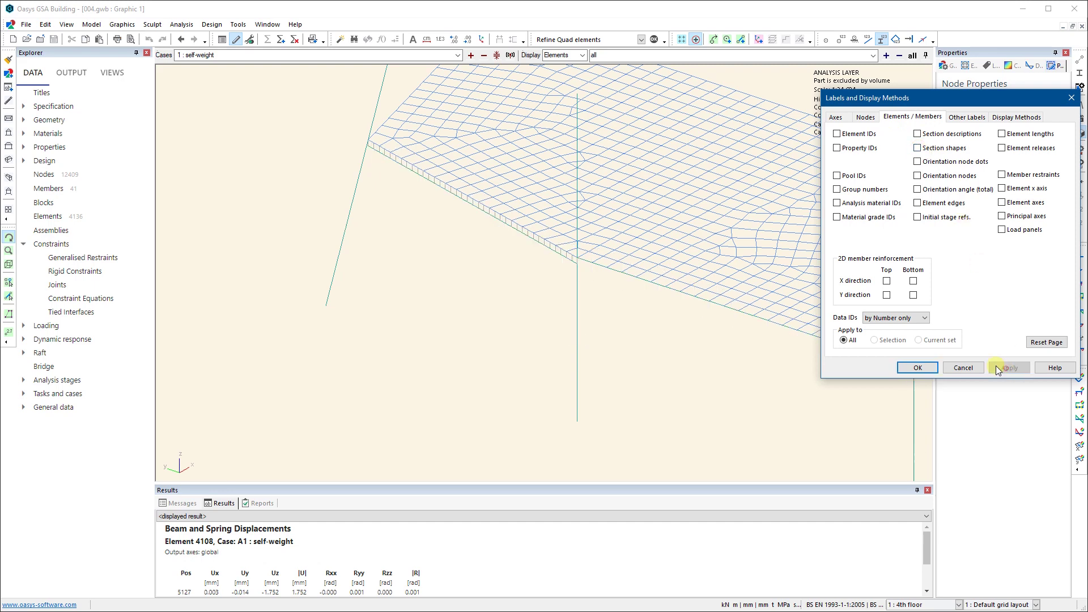
click(918, 367)
Examine the corner where the two edge beams meet and display the elements shrunk.
scroll(581, 321, up, 2)
middle_drag(561, 278, 428, 338)
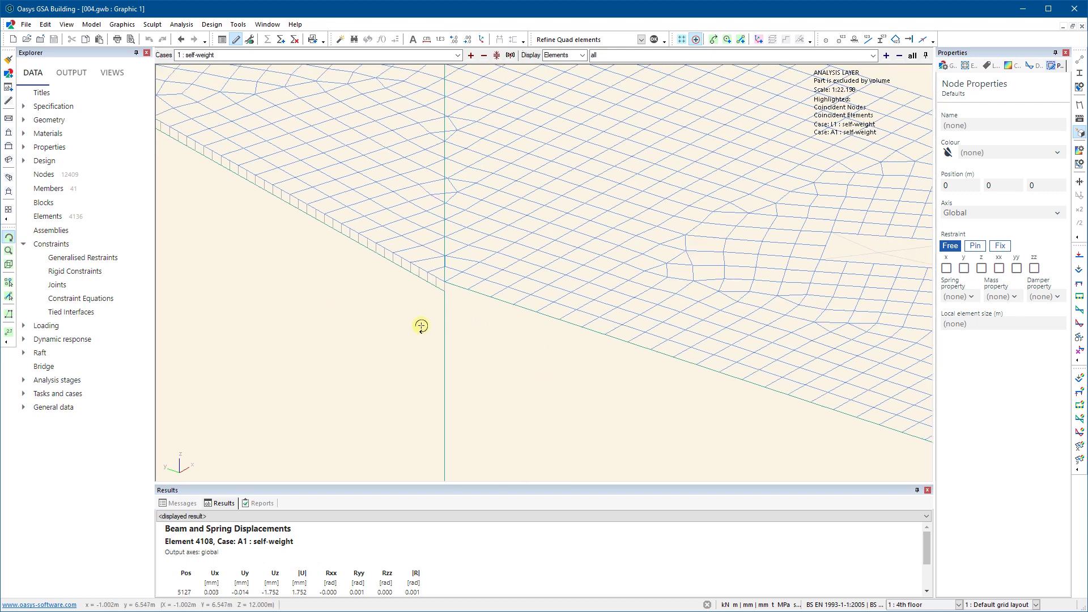
scroll(422, 326, down, 2)
scroll(367, 306, up, 2)
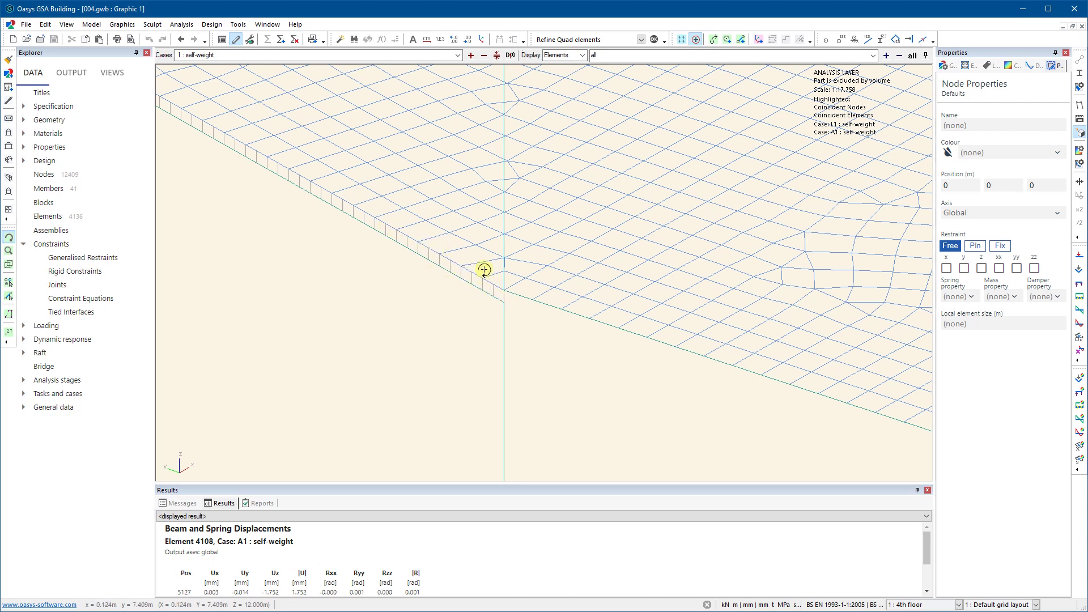
click(1079, 59)
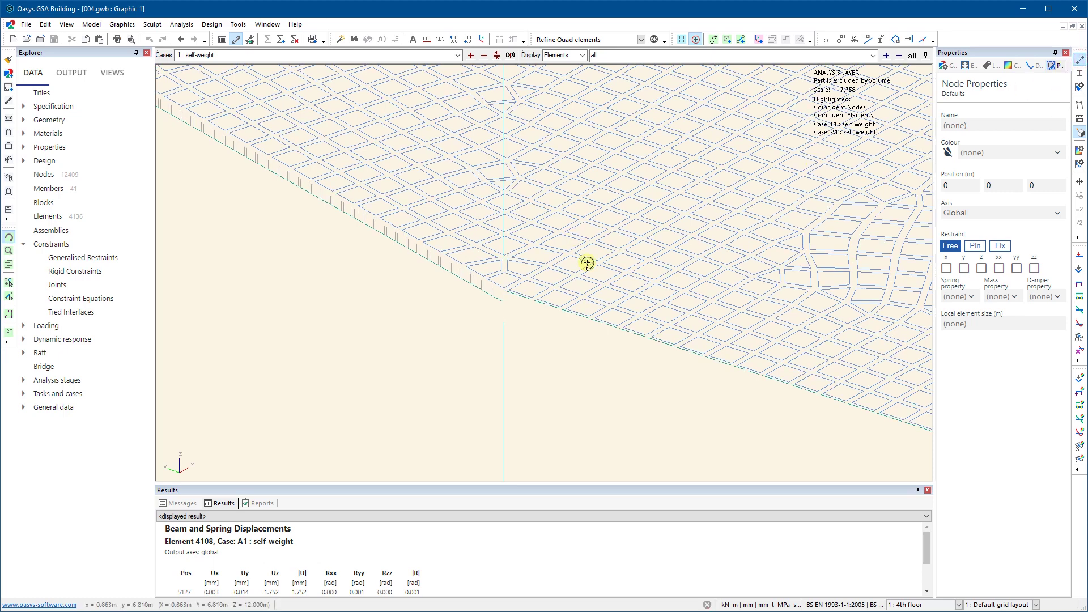
scroll(399, 314, down, 3)
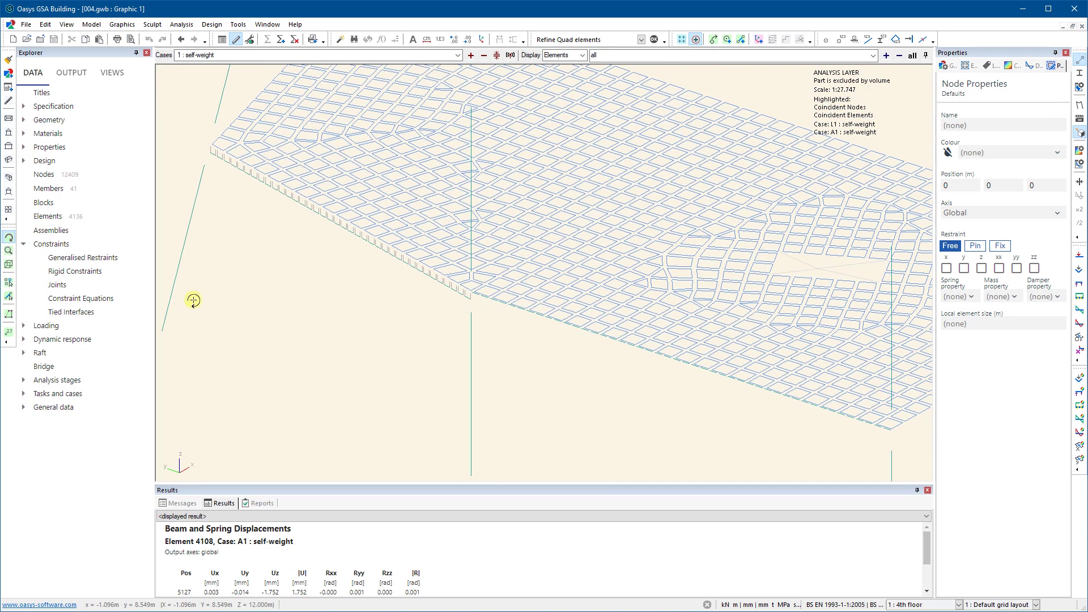
Switch to element selection, check the offsets of an edge beam element near the corner, and deselect it.
click(9, 296)
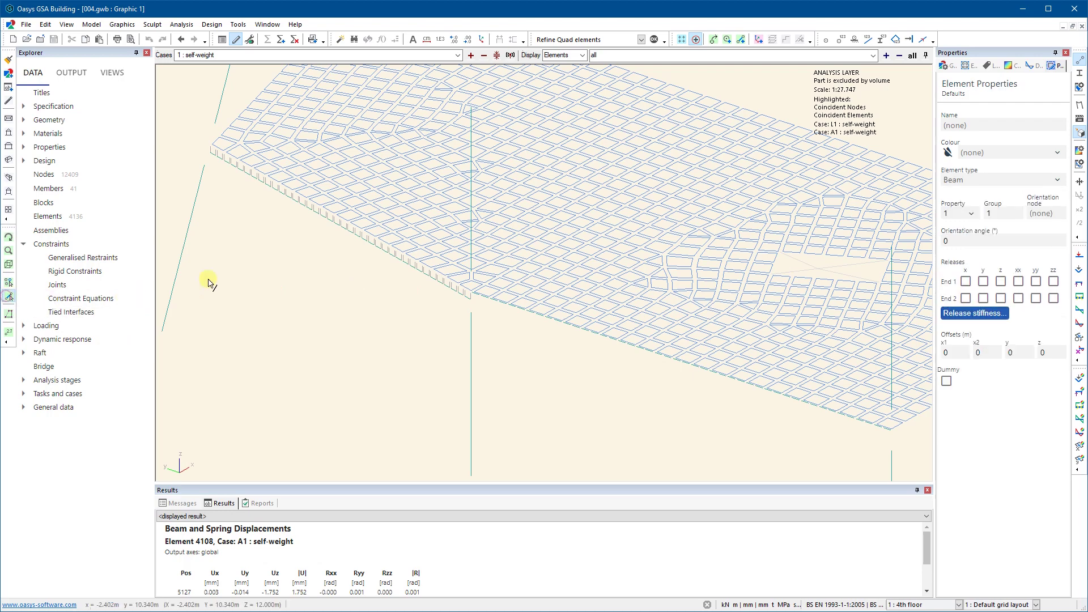
scroll(449, 287, up, 4)
scroll(471, 329, up, 1)
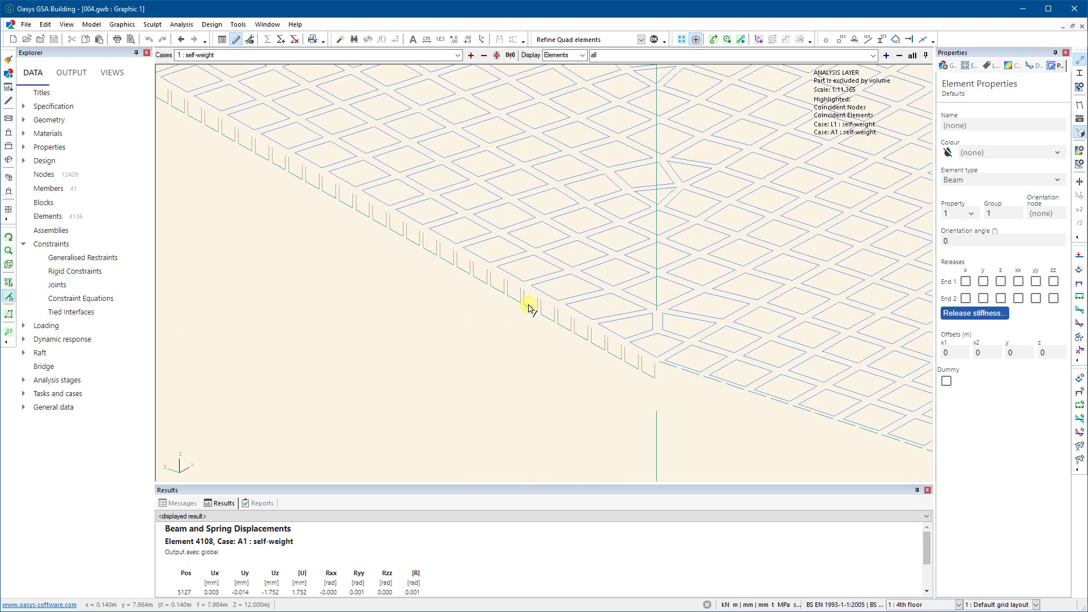
click(530, 310)
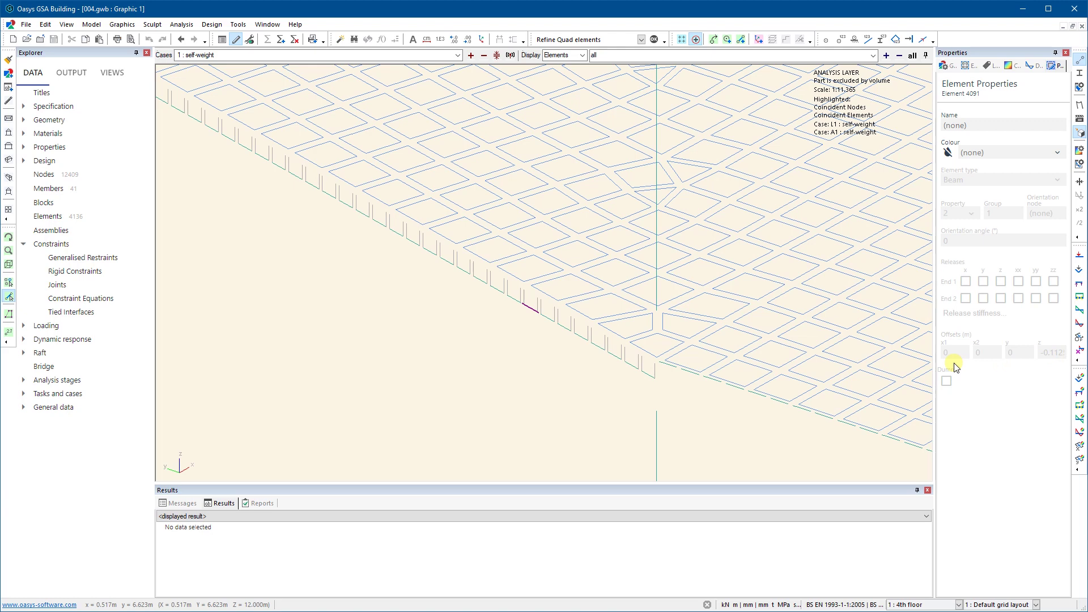
click(292, 399)
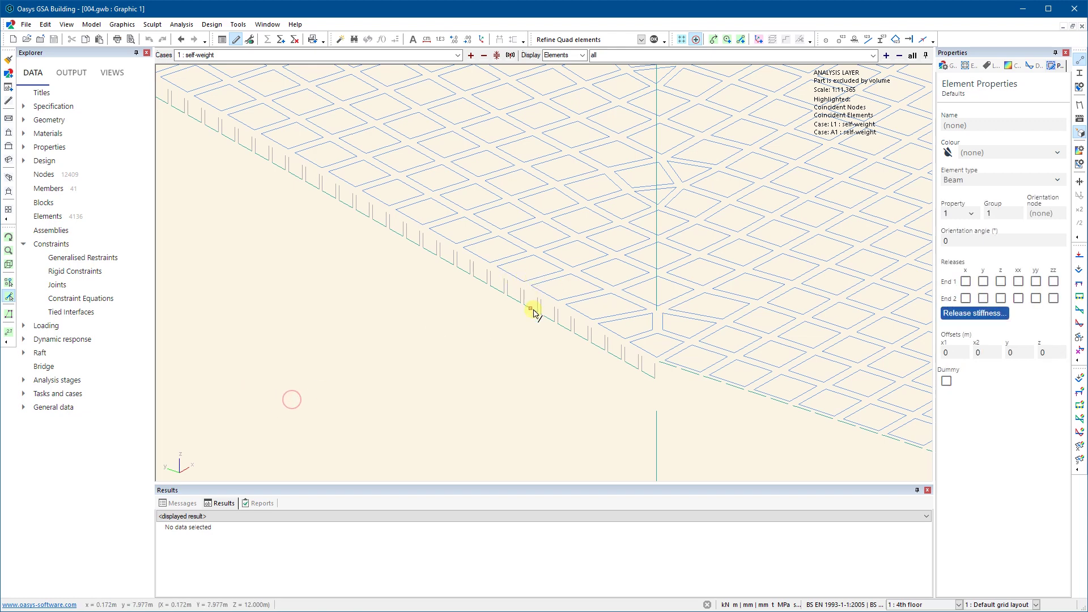
List the same edge beam element's properties and read through its length, section property and element offsets.
click(533, 310)
right_click(533, 311)
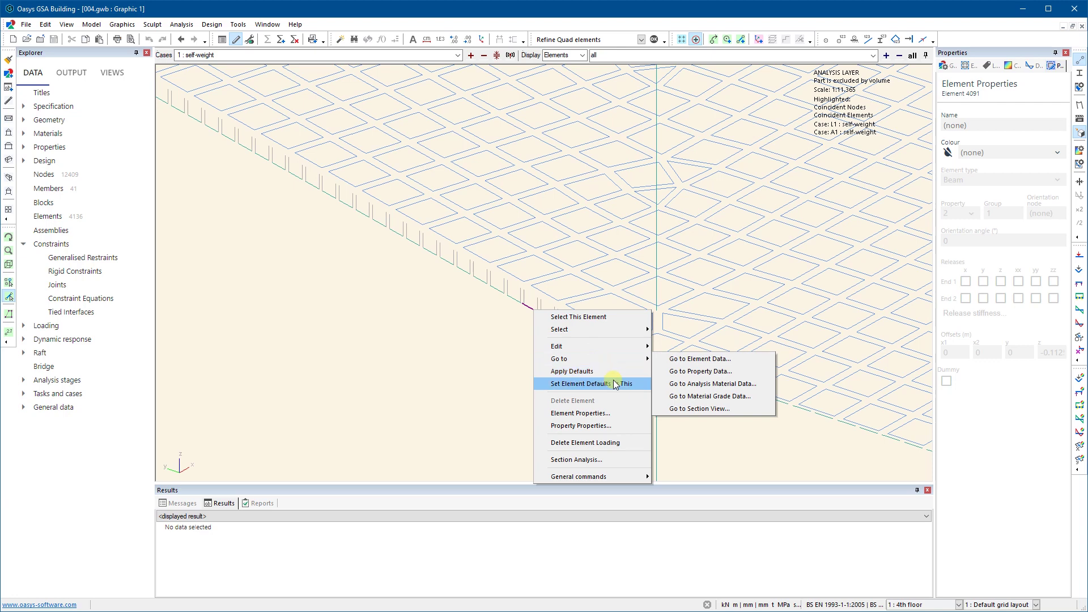
click(601, 418)
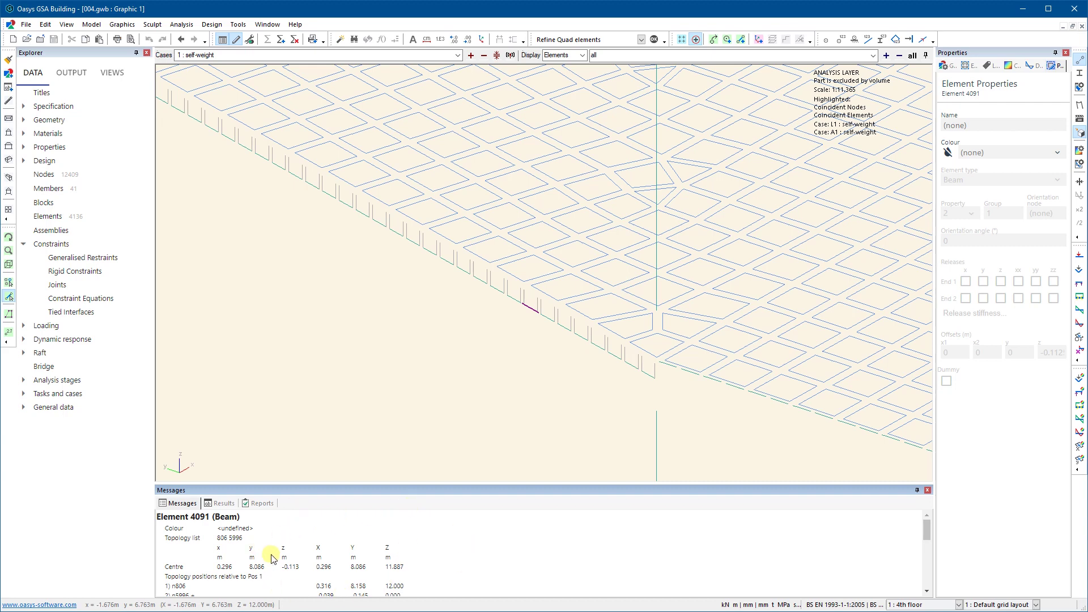
scroll(425, 559, down, 3)
scroll(427, 560, up, 3)
scroll(245, 576, down, 2)
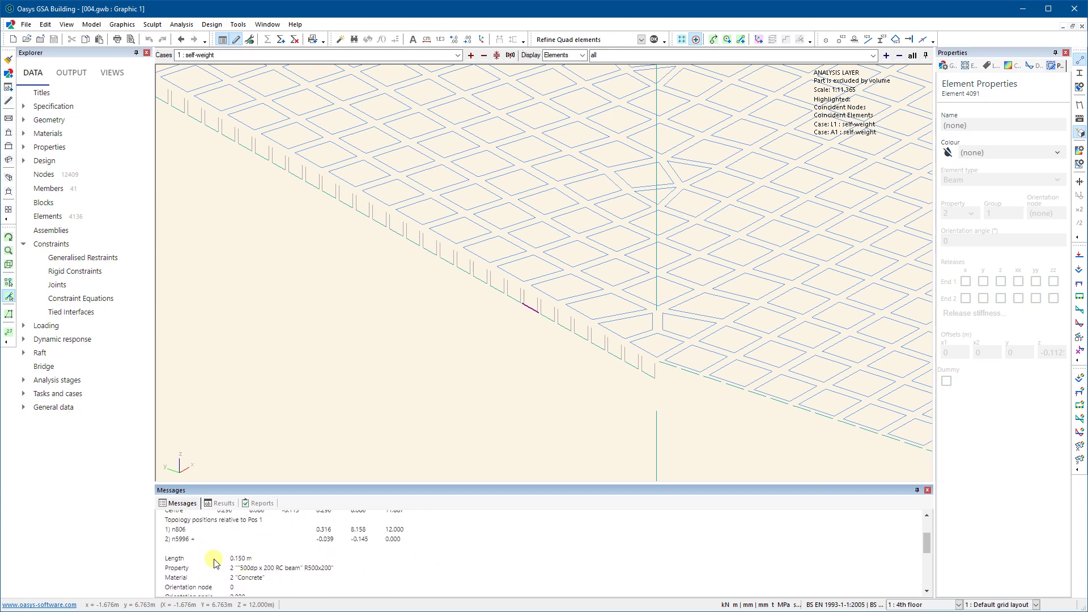
scroll(350, 554, down, 5)
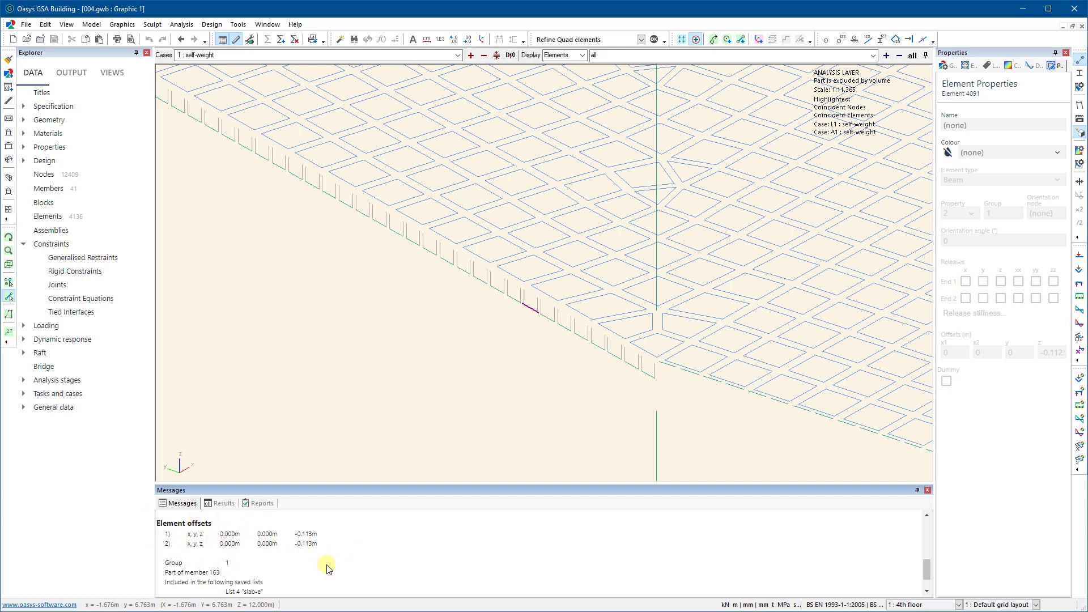
Review the properties and offsets of the adjoining slab quad element, and clear the selection.
click(565, 299)
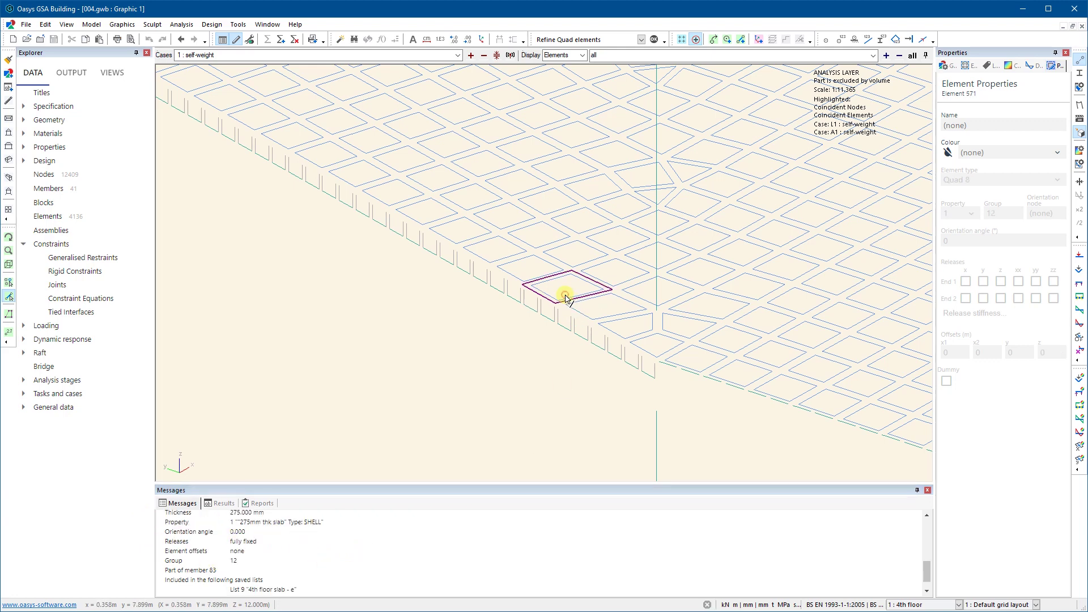
scroll(356, 545, down, 1)
scroll(356, 545, up, 5)
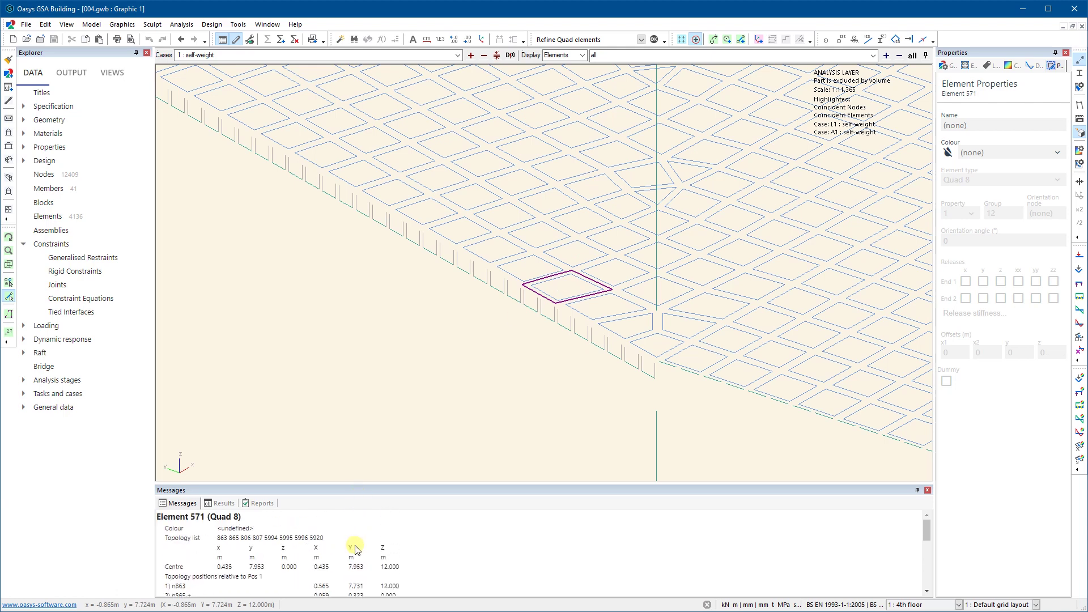
scroll(357, 545, down, 5)
scroll(371, 543, up, 5)
scroll(352, 546, down, 2)
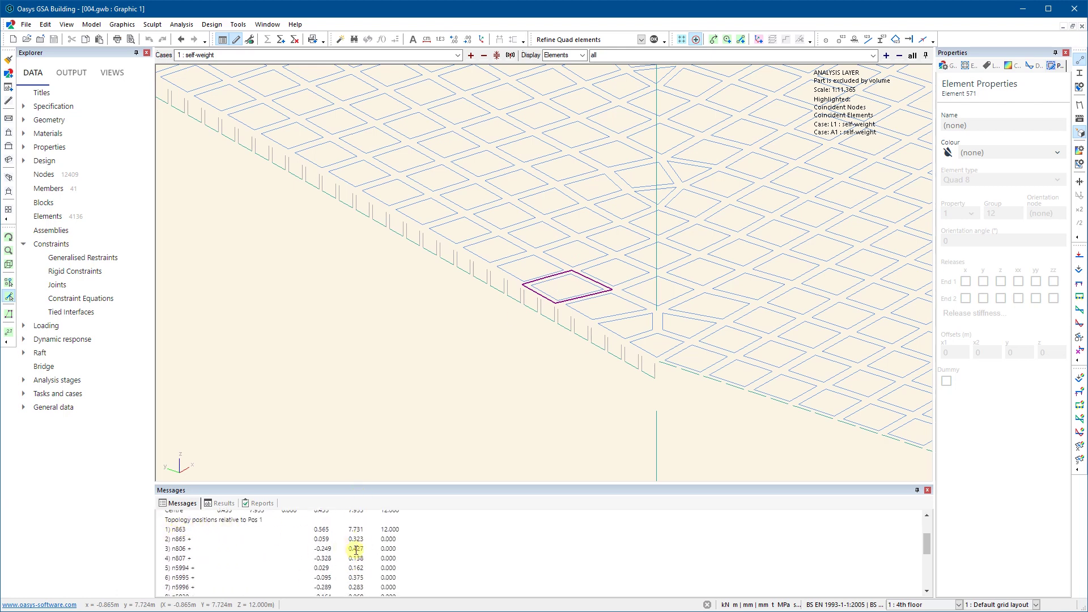
scroll(335, 547, down, 5)
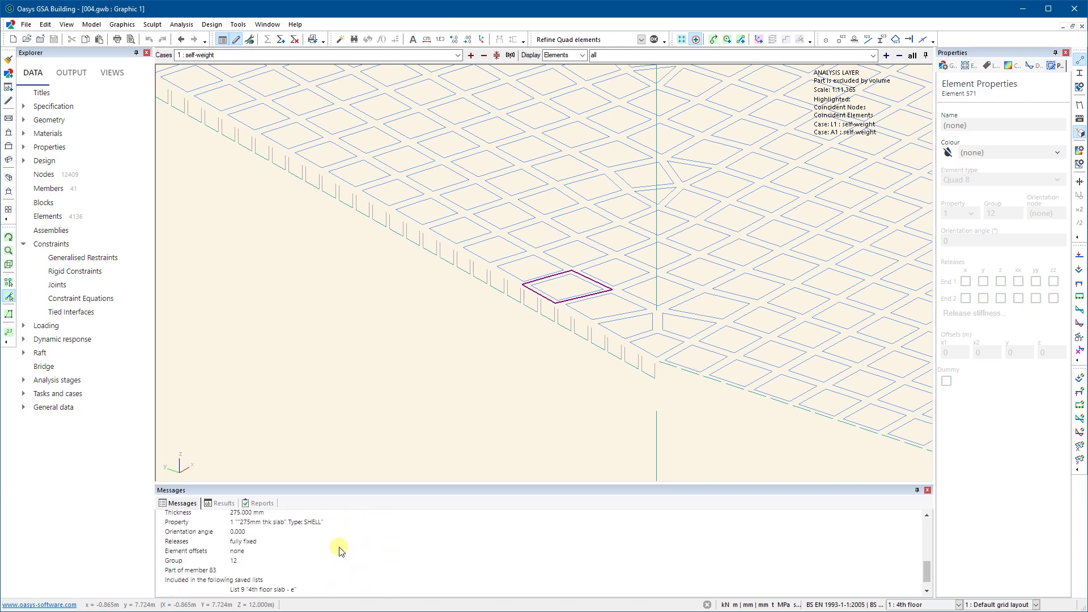
click(497, 403)
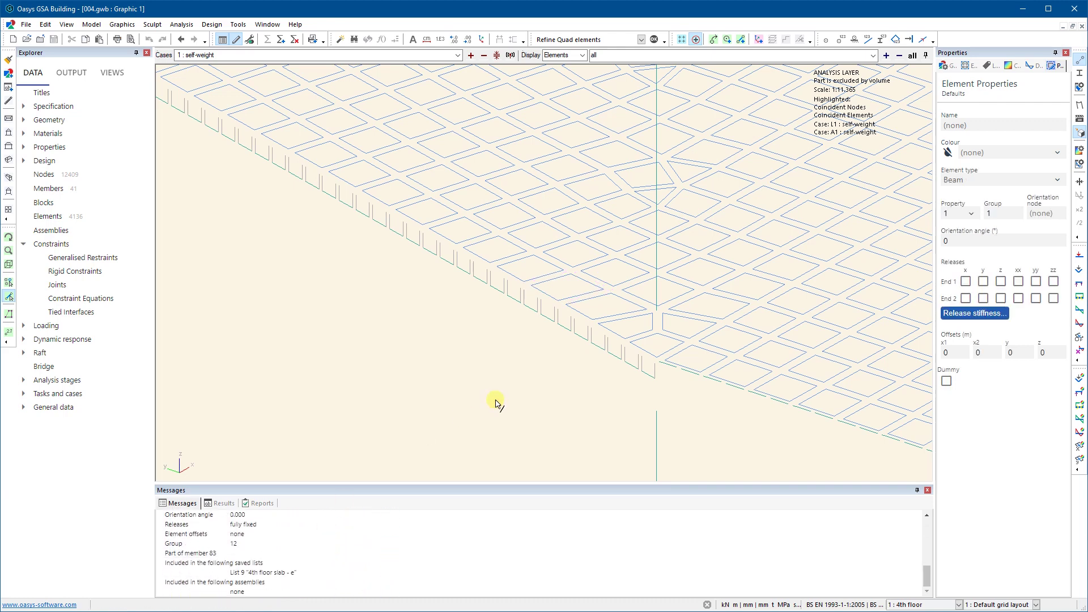
Show the Moment, Myy diagram along the edge beams and columns in a wider view of the slab.
scroll(543, 378, down, 2)
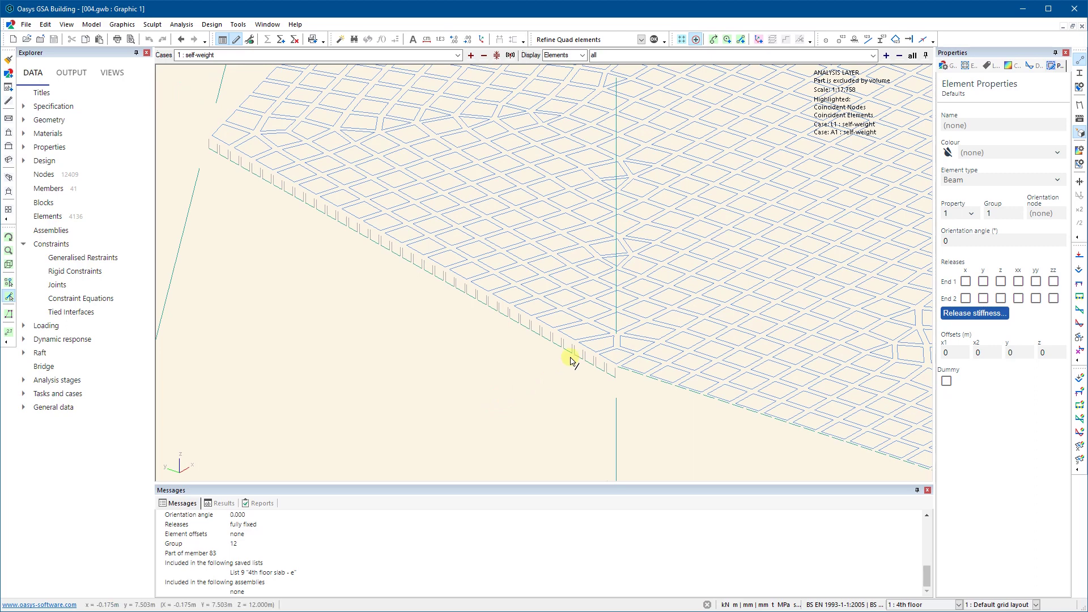
middle_drag(573, 355, 508, 329)
scroll(508, 328, down, 2)
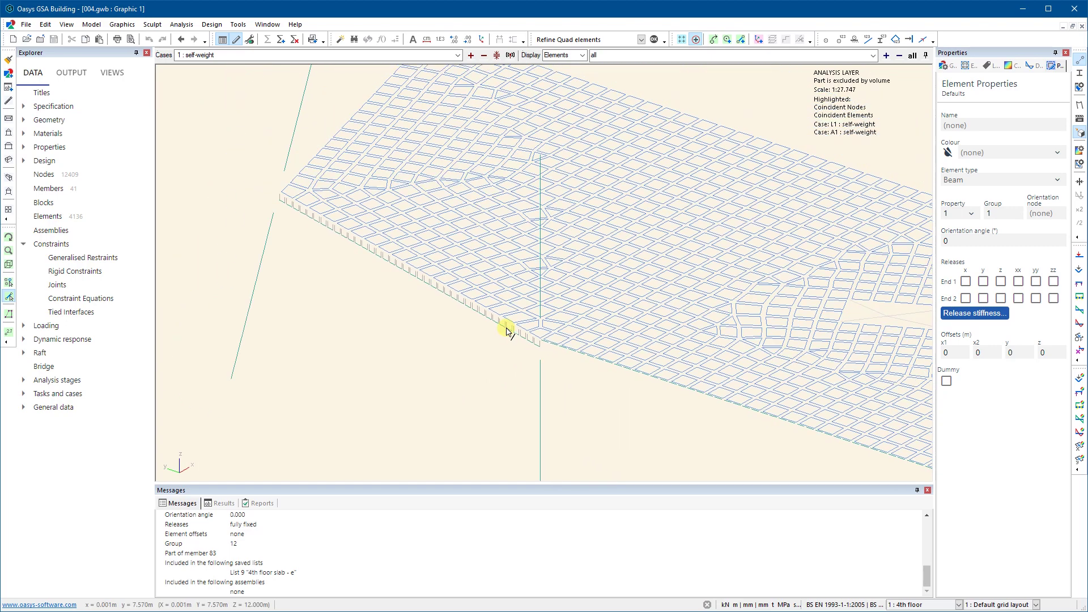
scroll(655, 340, down, 2)
scroll(579, 291, up, 1)
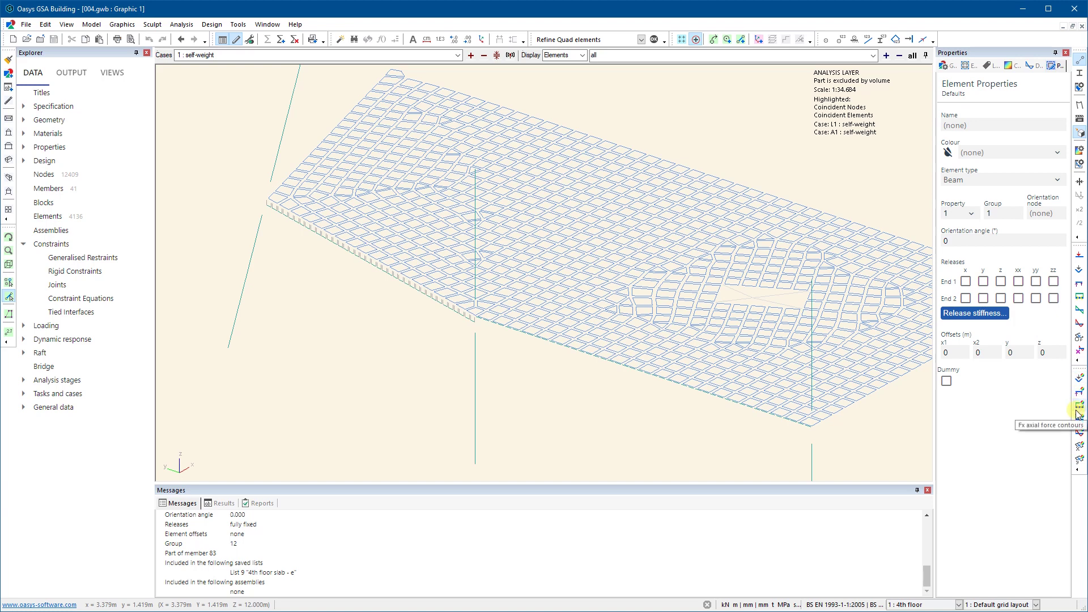
click(1079, 328)
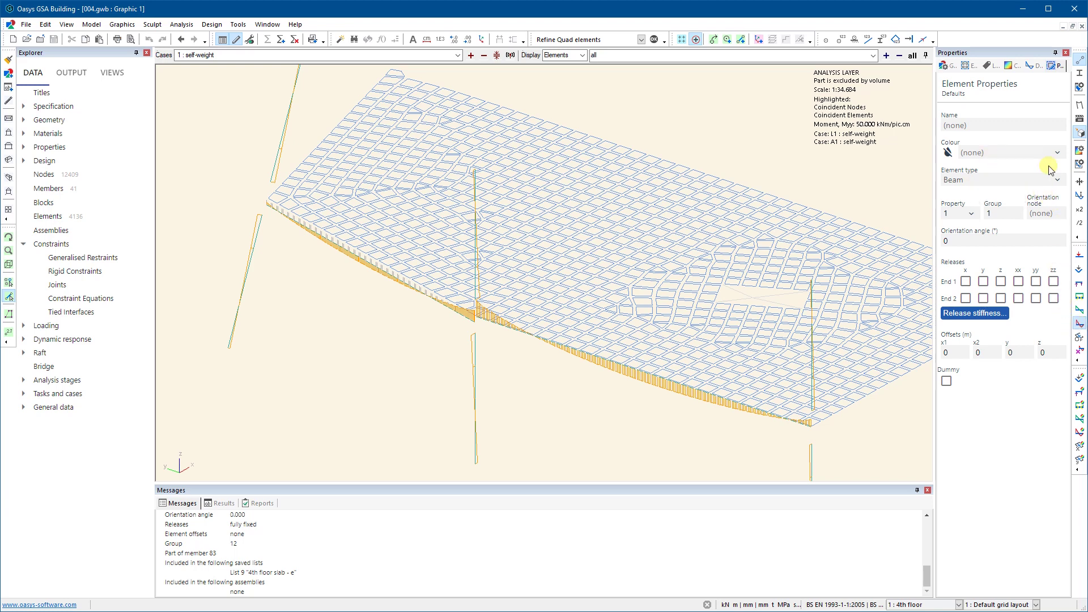
Switch the displayed beam force diagram to Torsion, Mxx through the diagram settings and apply it.
click(1080, 165)
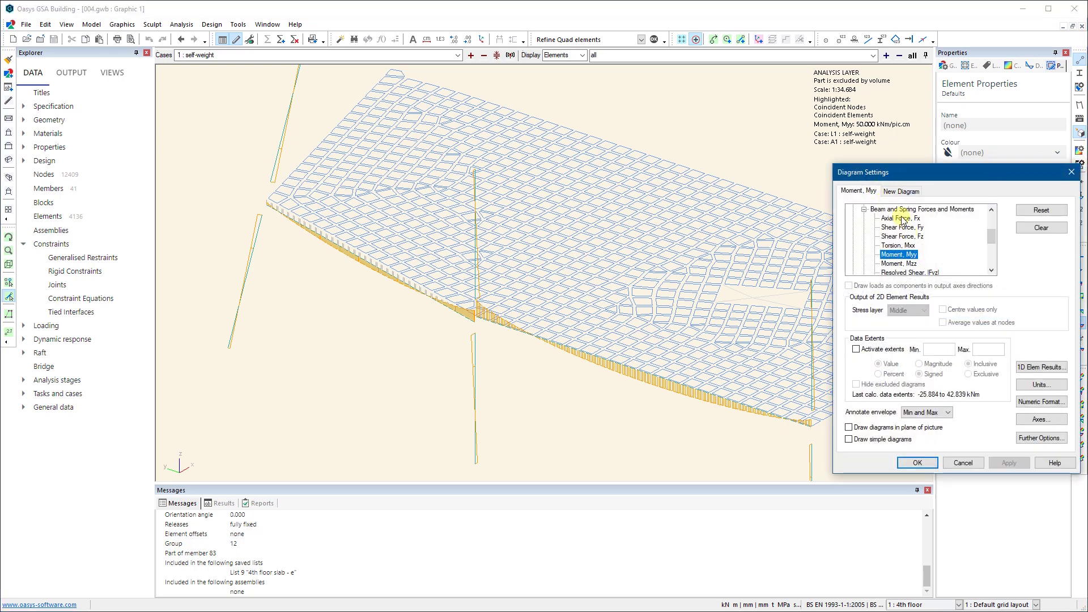
scroll(899, 221, up, 3)
scroll(896, 238, down, 2)
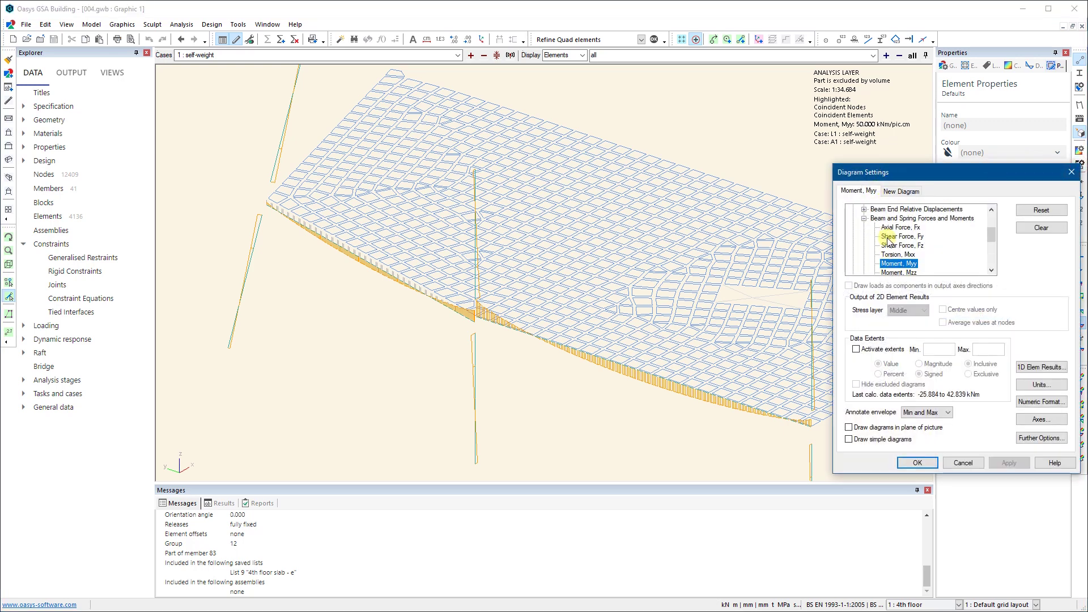
scroll(888, 250, down, 1)
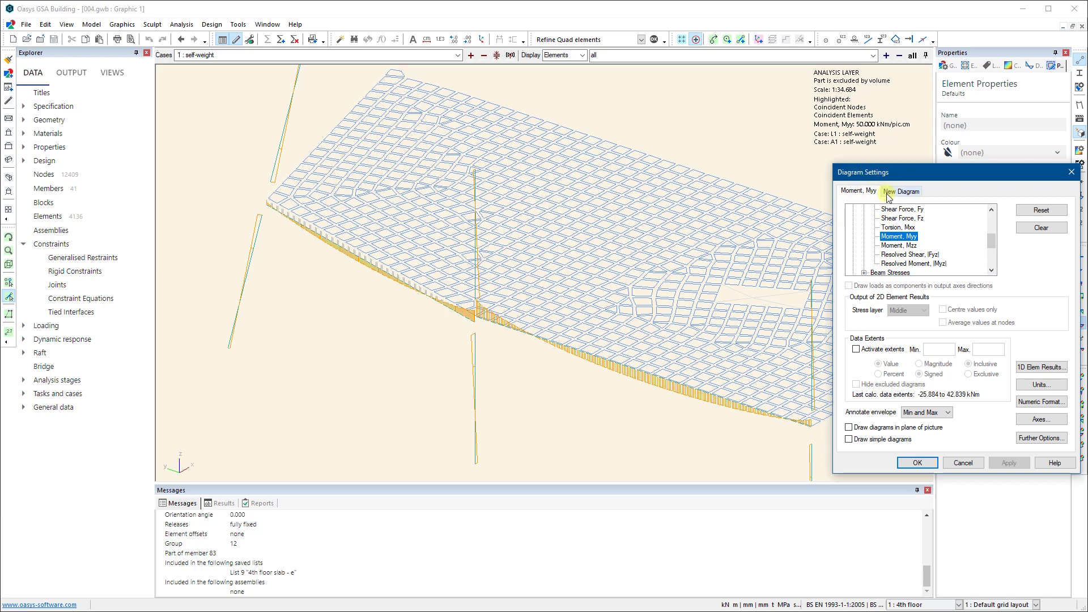
click(898, 236)
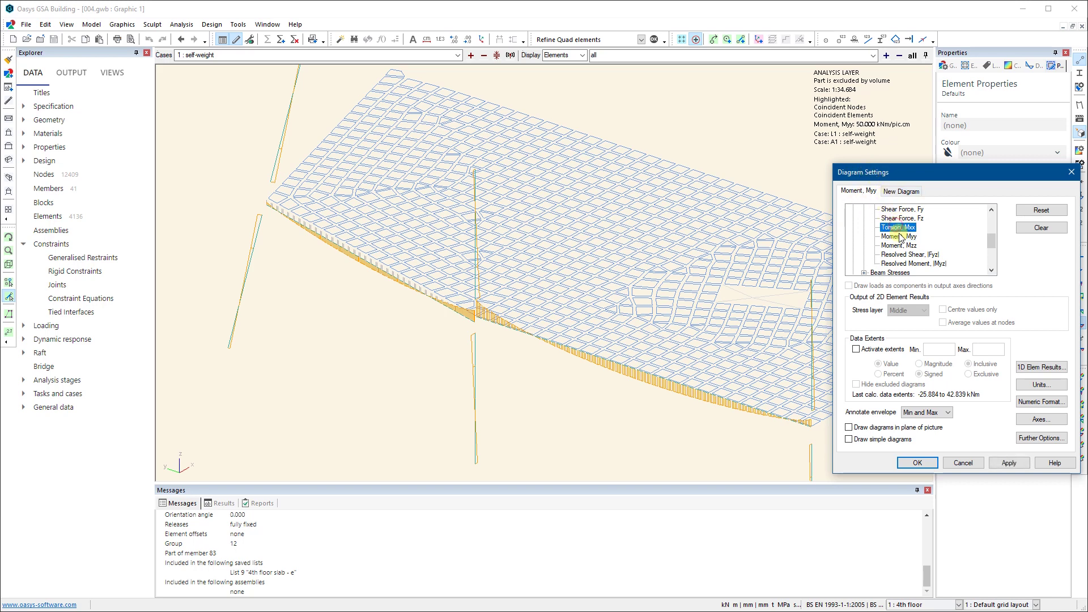
click(1008, 463)
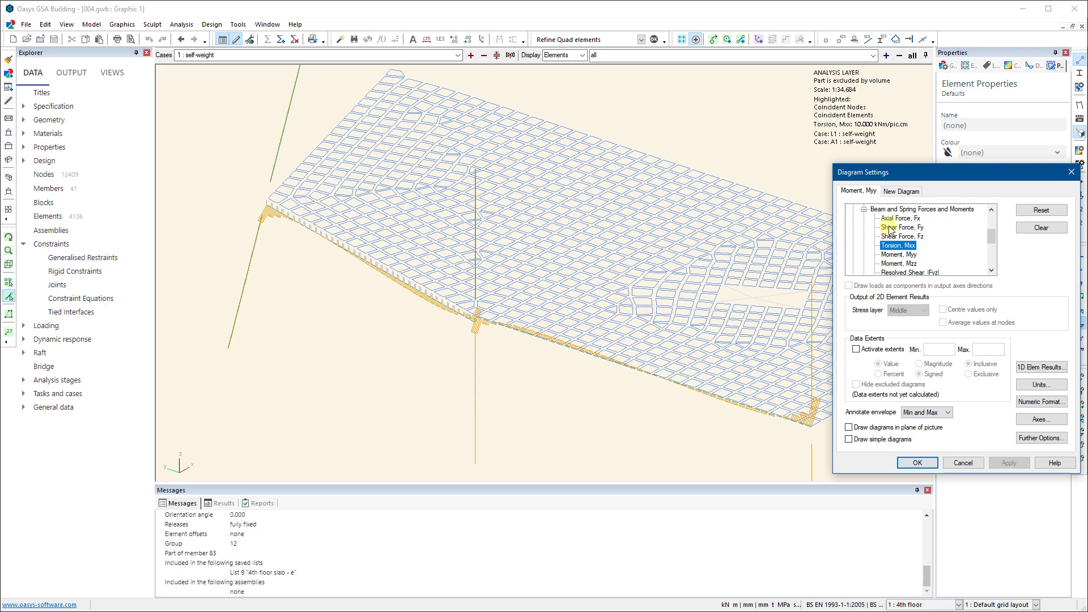
Return the beam diagram to Moment, Myy and double its drawn size to a scale of 25 kNm/pic.cm.
click(895, 193)
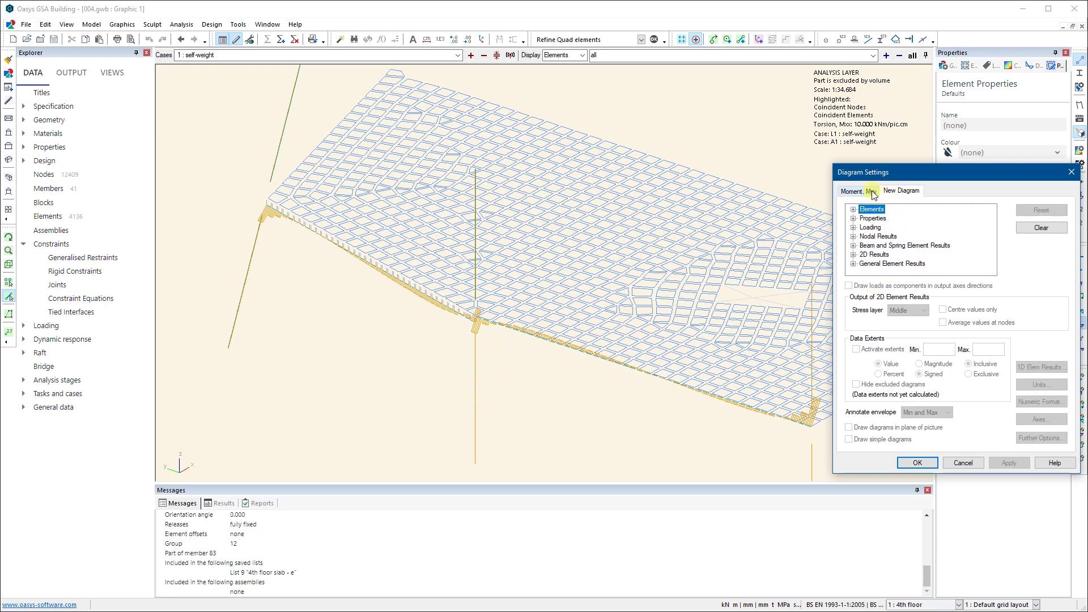
click(872, 192)
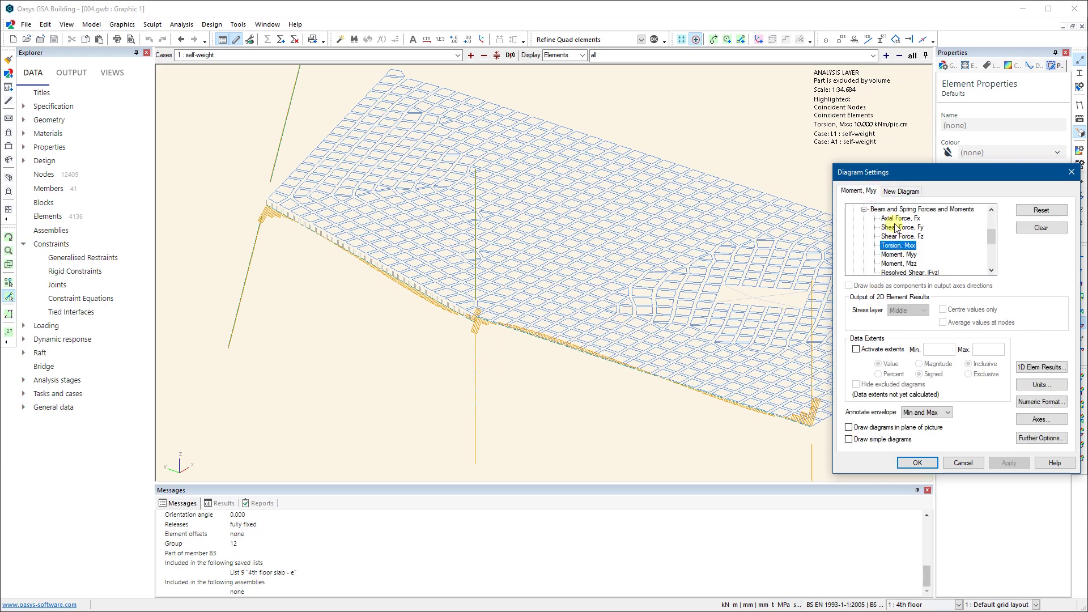
click(901, 255)
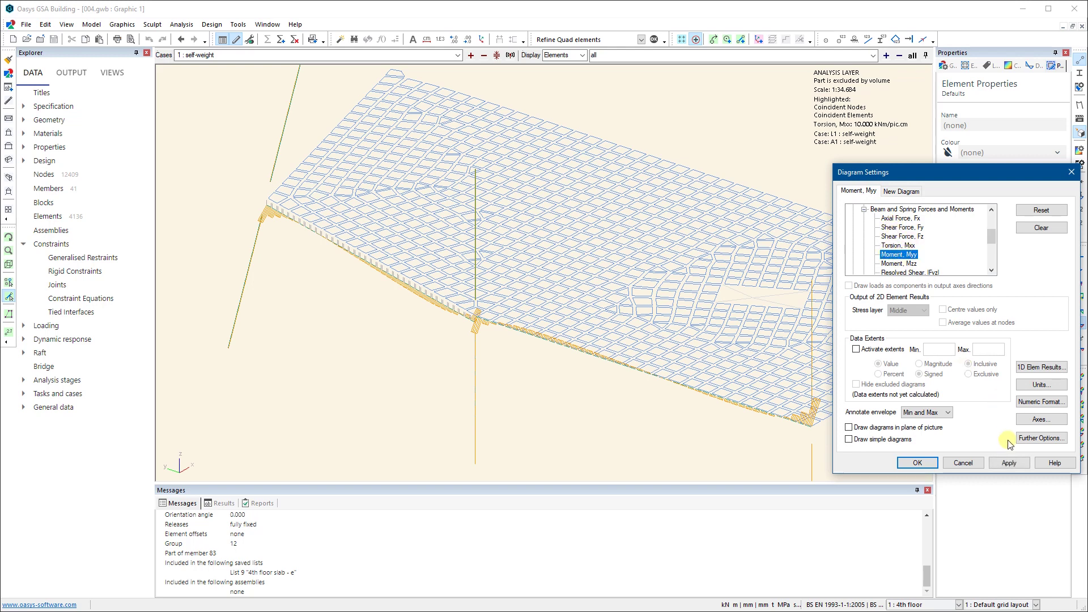
click(1009, 463)
click(913, 463)
scroll(533, 379, up, 2)
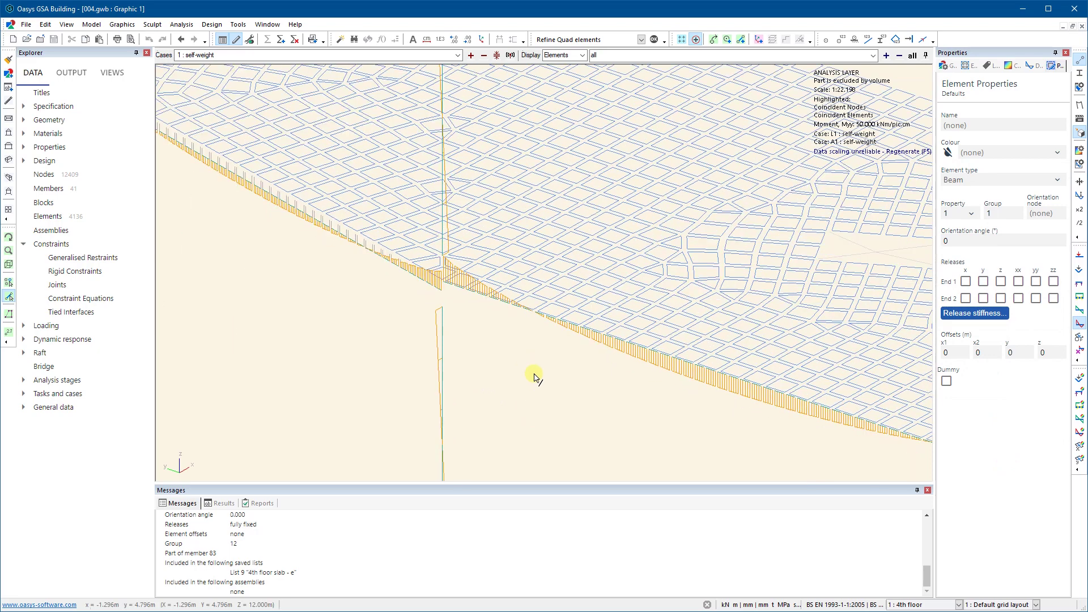
scroll(534, 372, down, 2)
middle_drag(588, 339, 510, 318)
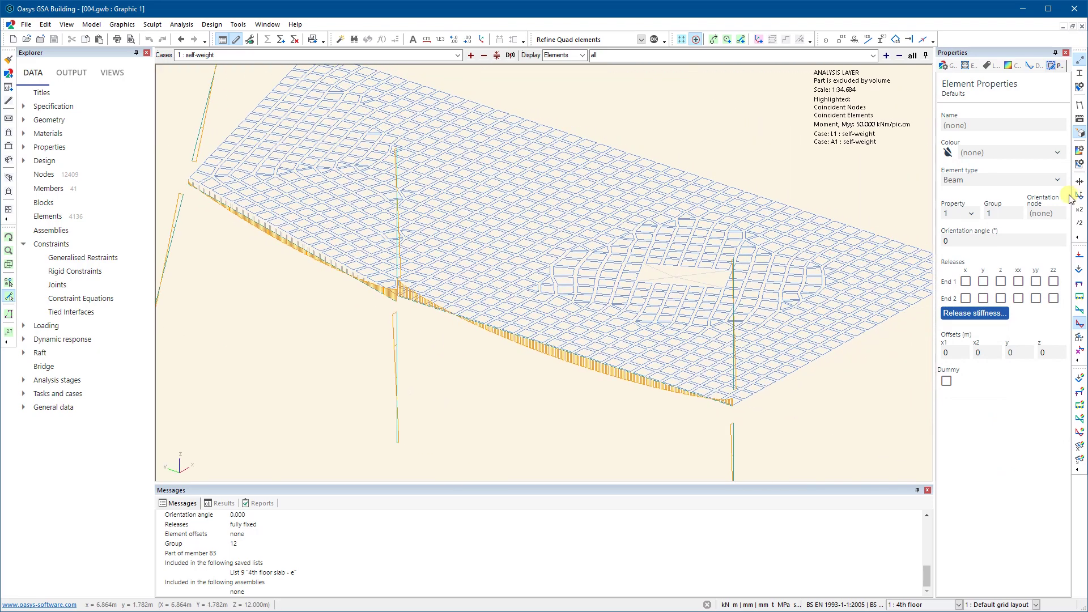
click(1079, 209)
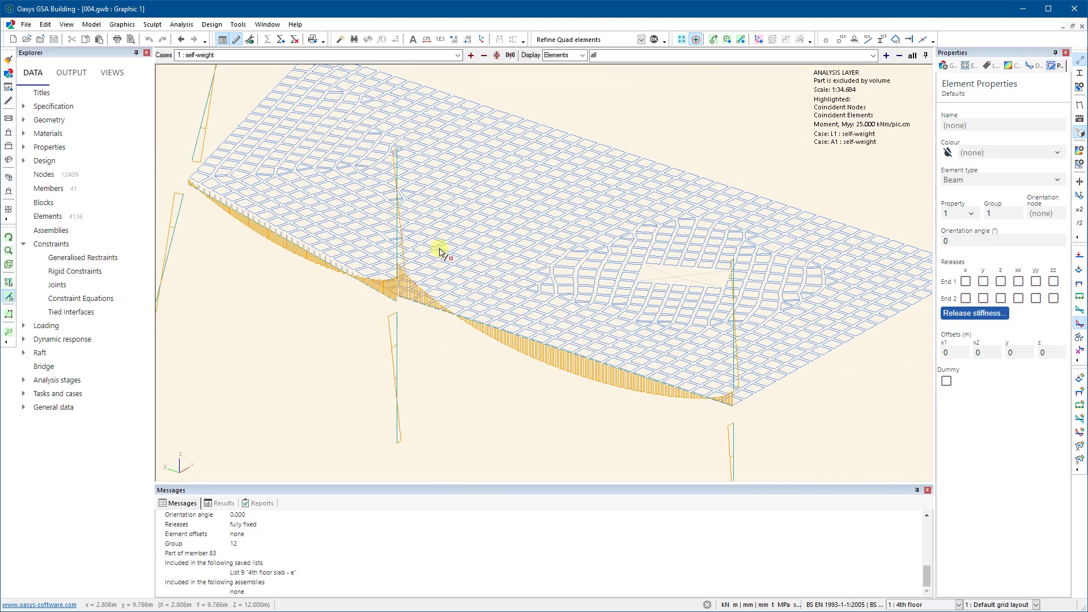
Select a beam element along the front slab edge and check its section property number.
click(8, 296)
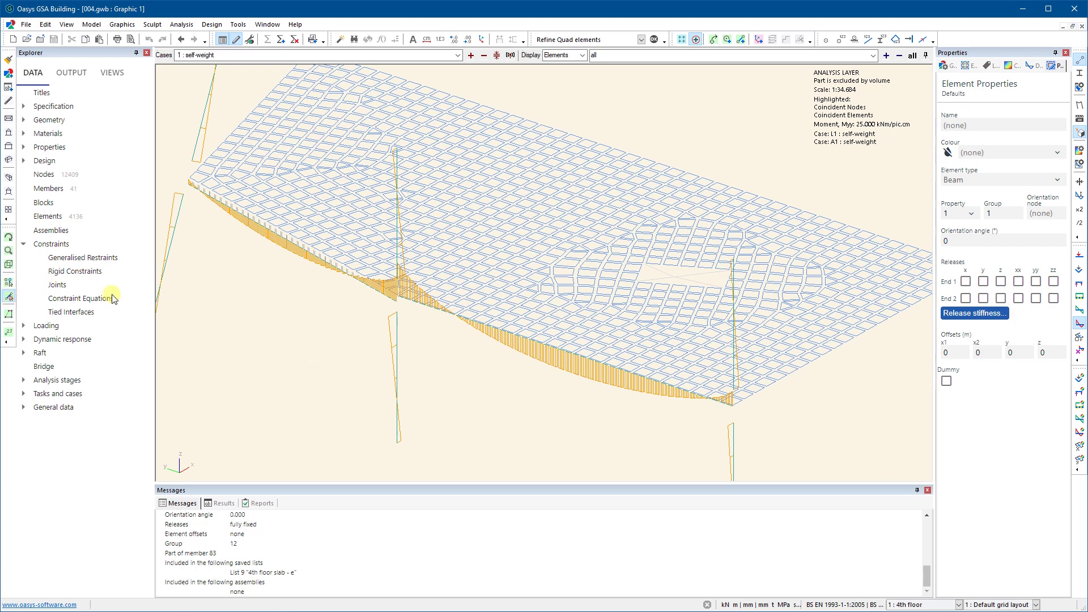
scroll(506, 340, up, 2)
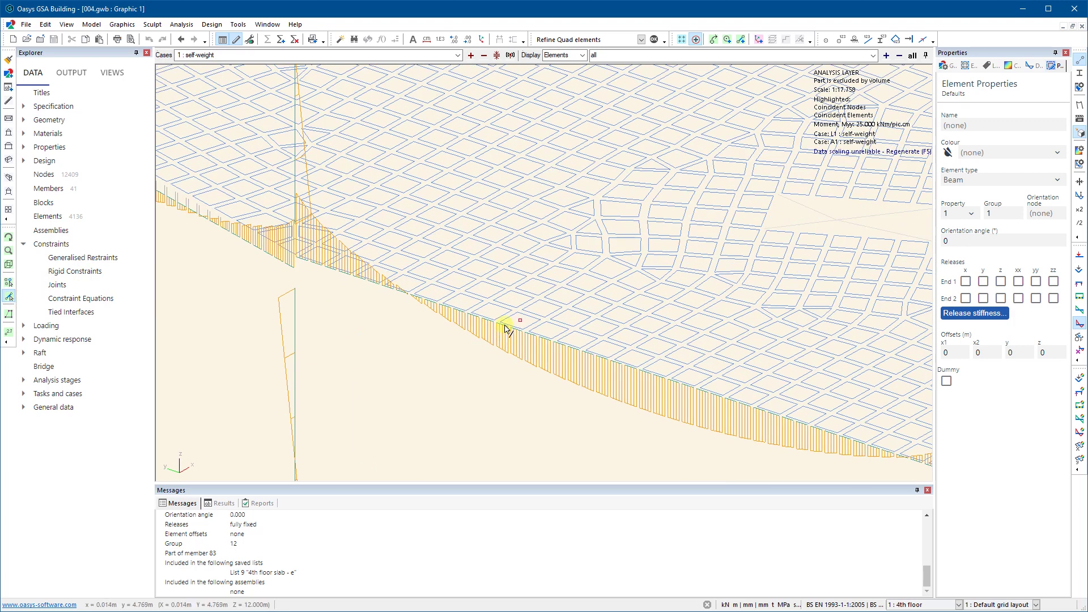
click(504, 327)
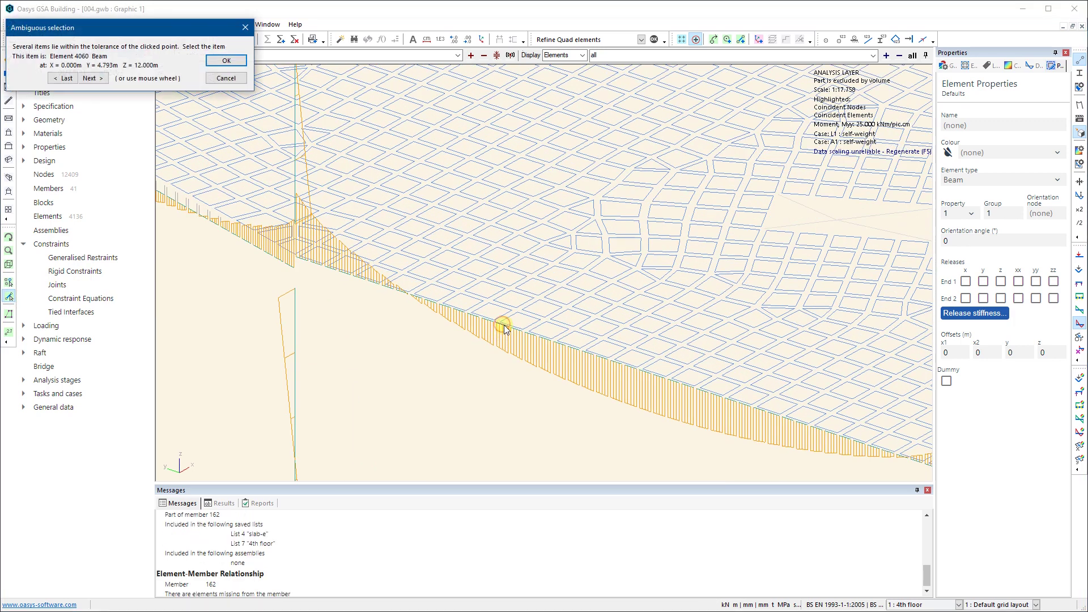
click(238, 66)
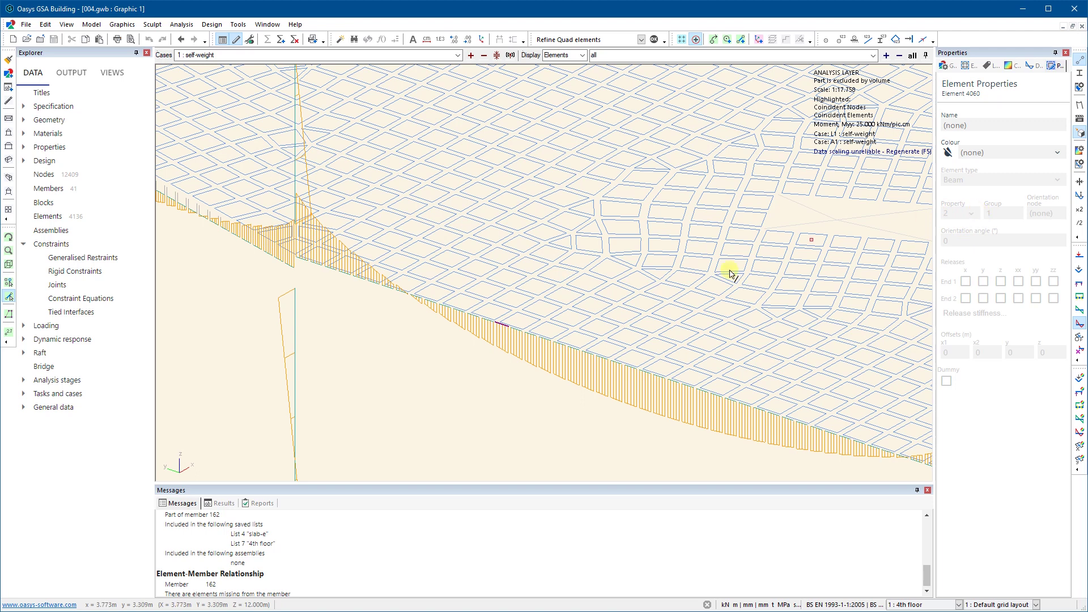
scroll(598, 332, down, 5)
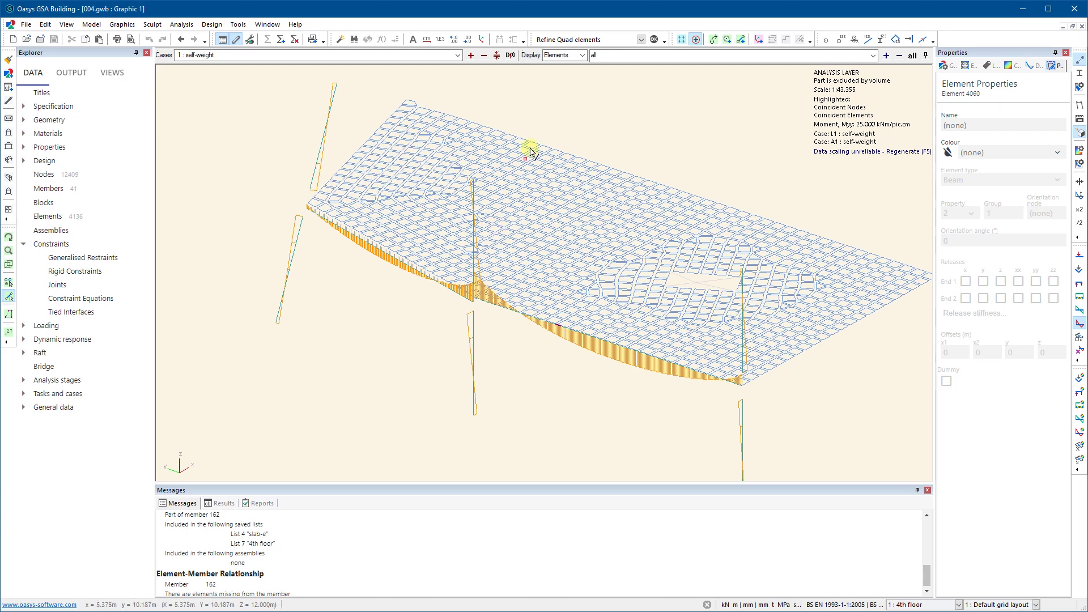
Restrict the display to the elements with beam property pb2, clear the selection and set an isometric view.
click(606, 54)
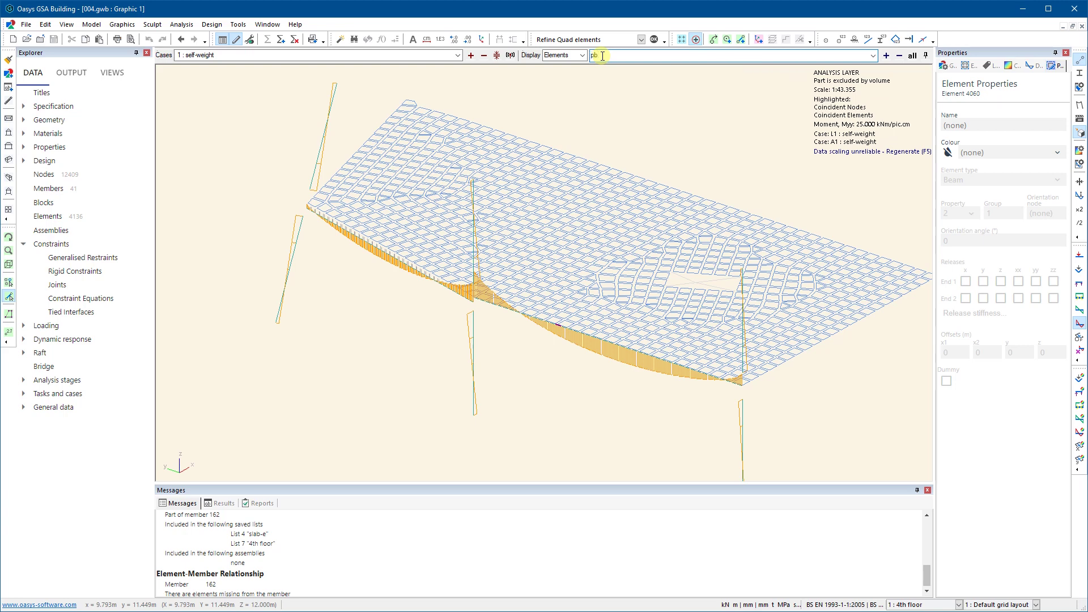
key(Return)
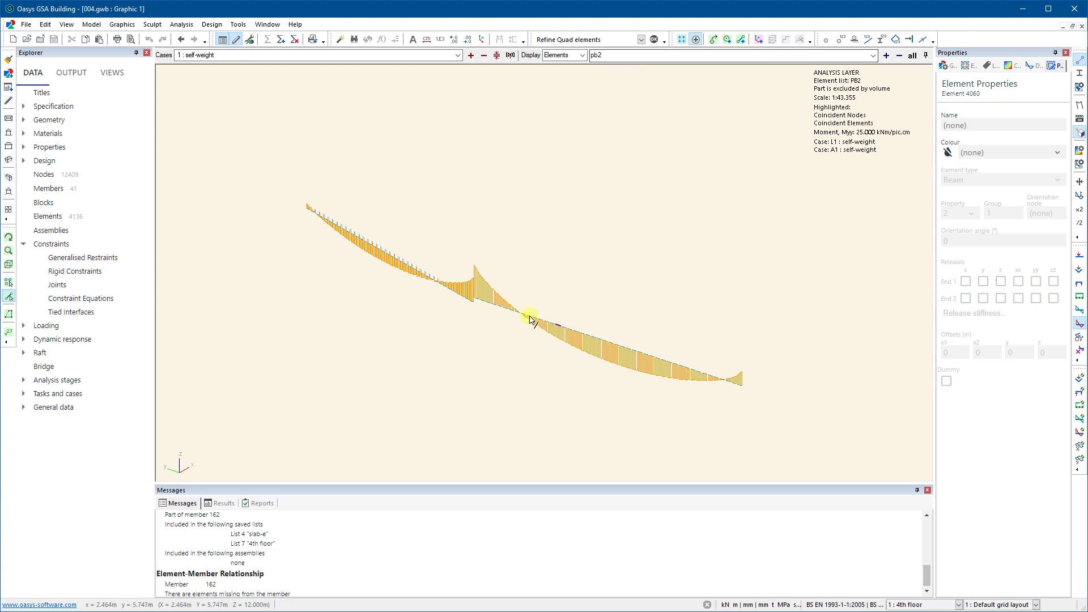
click(415, 373)
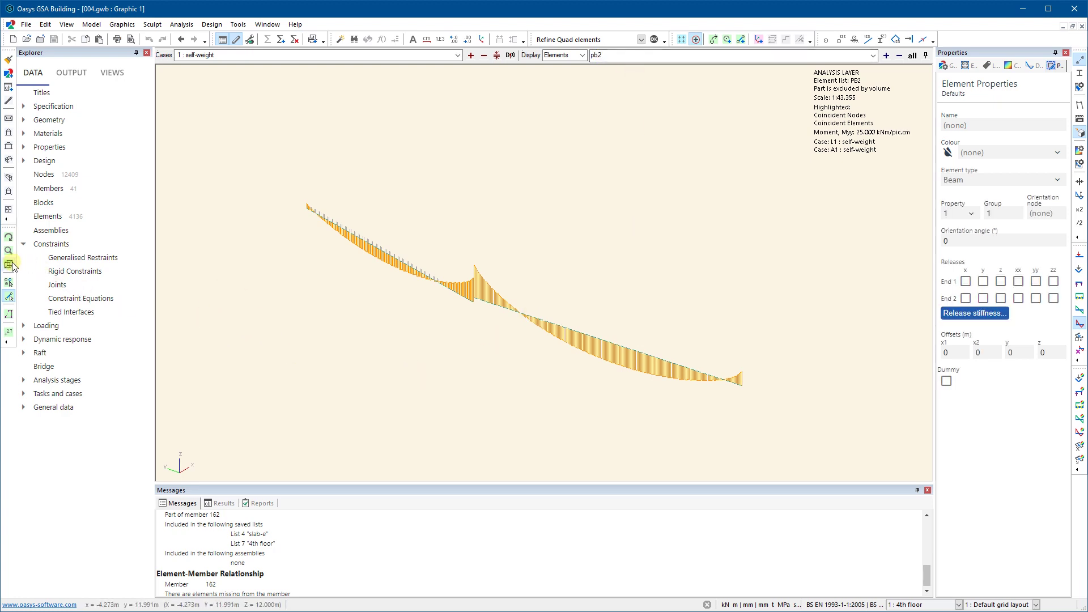
click(8, 146)
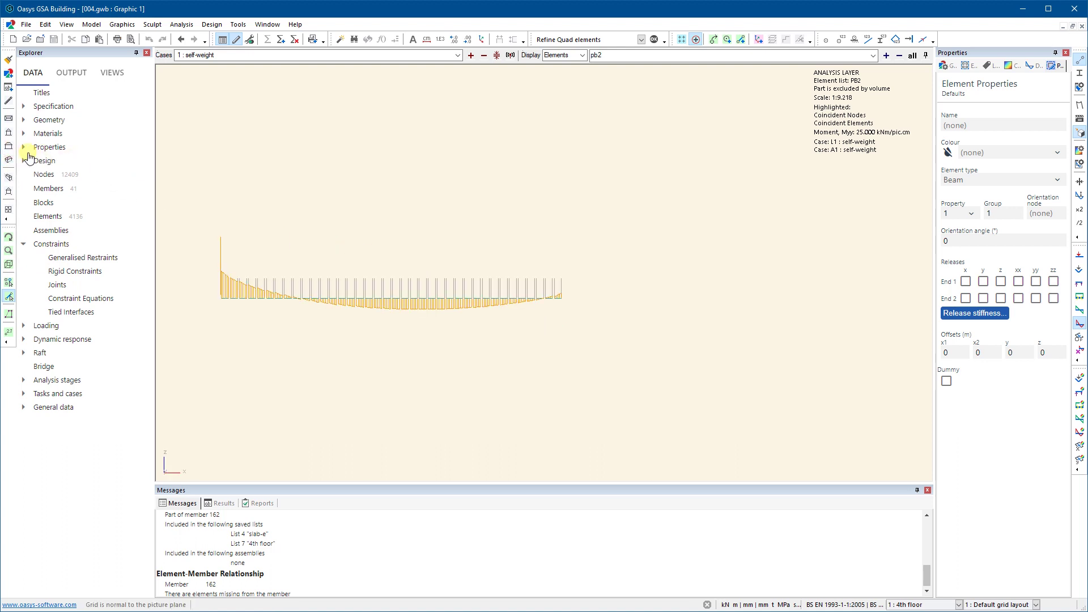
click(9, 160)
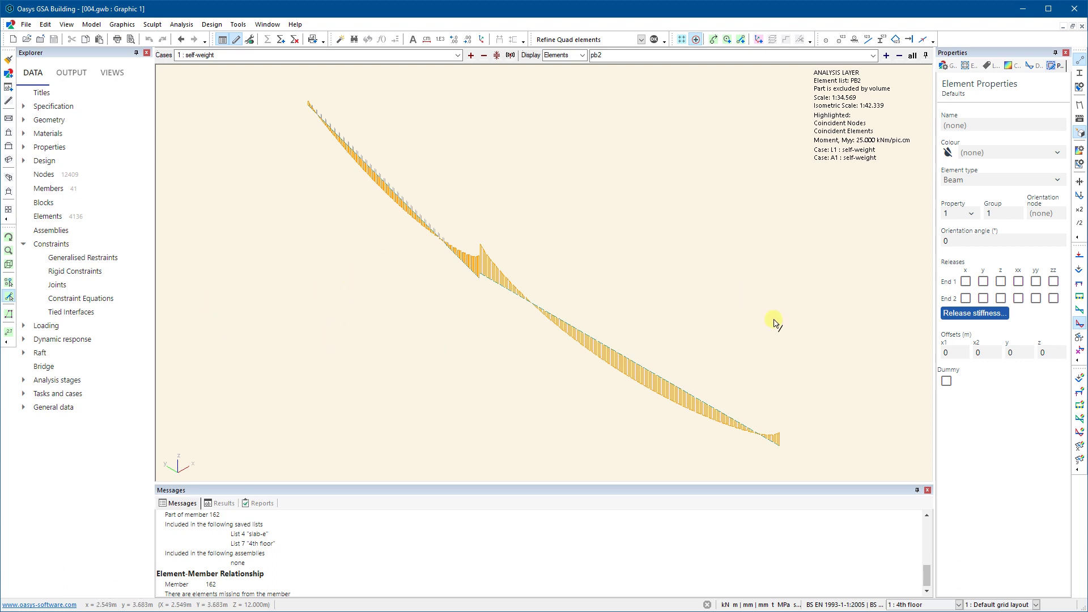
Save the graphic view as "test beam image" with its position and size, and save the model file.
right_click(586, 229)
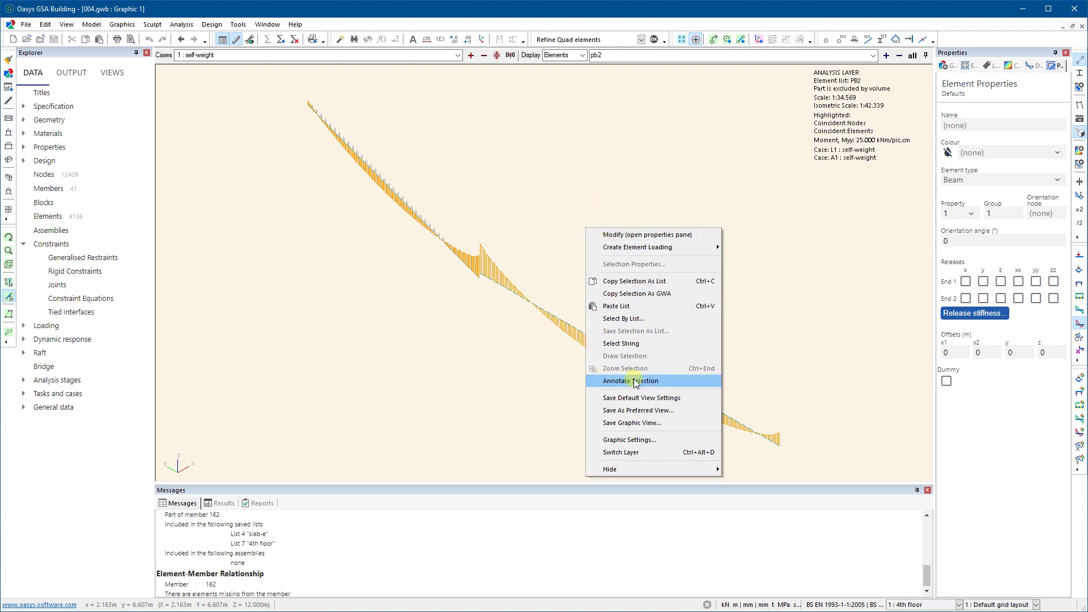
click(635, 424)
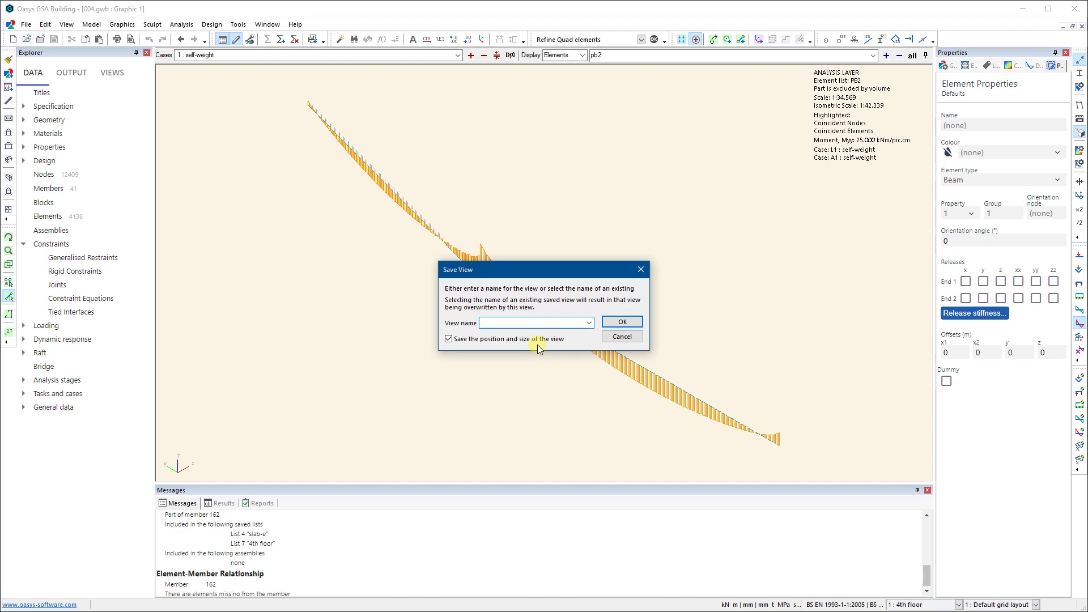
text(test beam image)
click(622, 322)
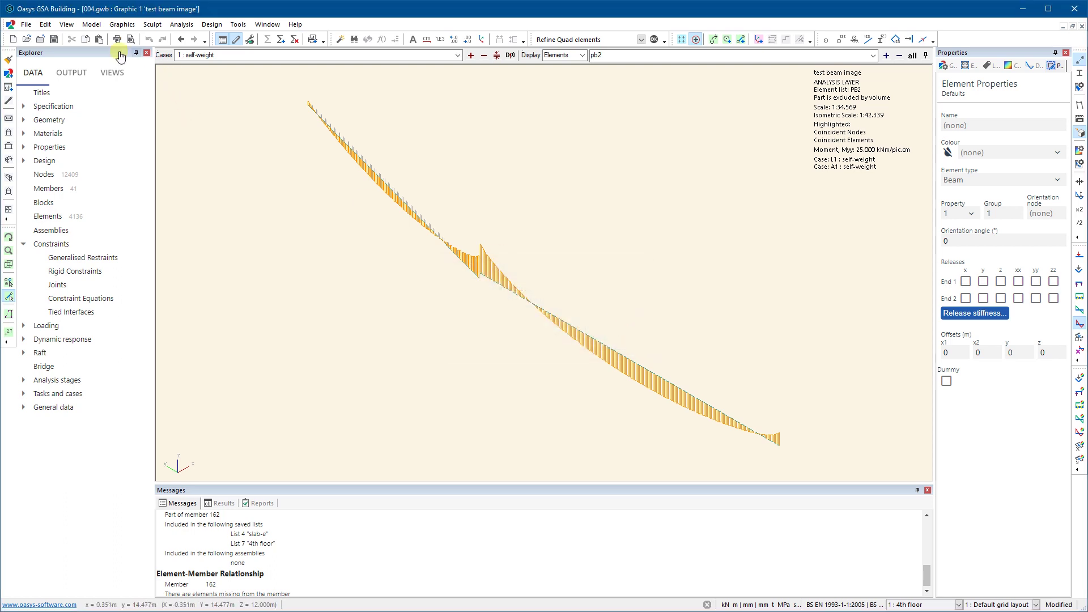
click(54, 40)
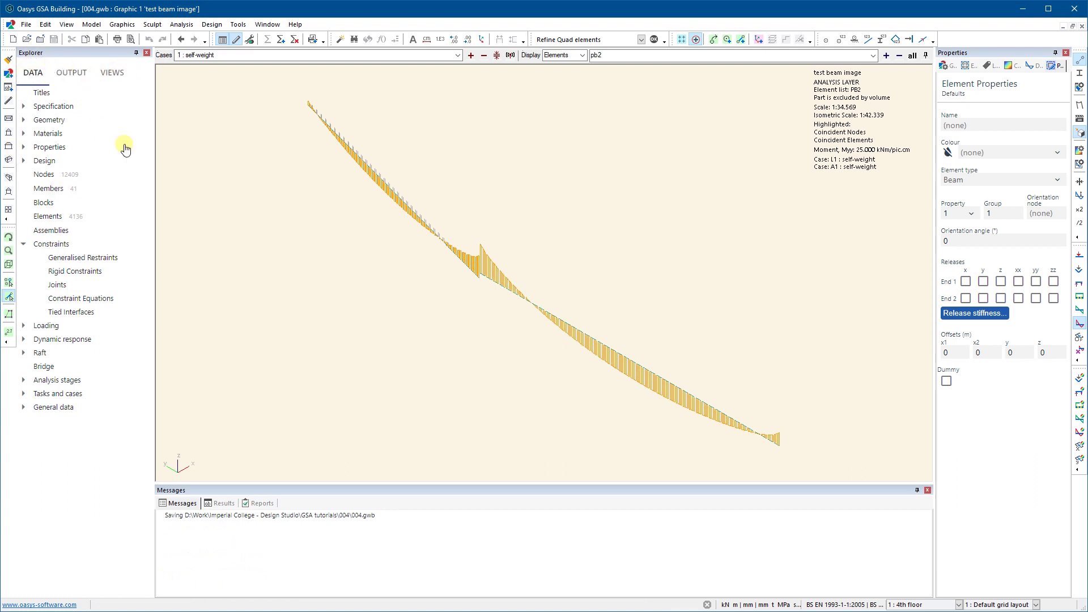
Display all elements in the current view, and open the saved graphic view "test beam image", closing the duplicate window.
click(123, 68)
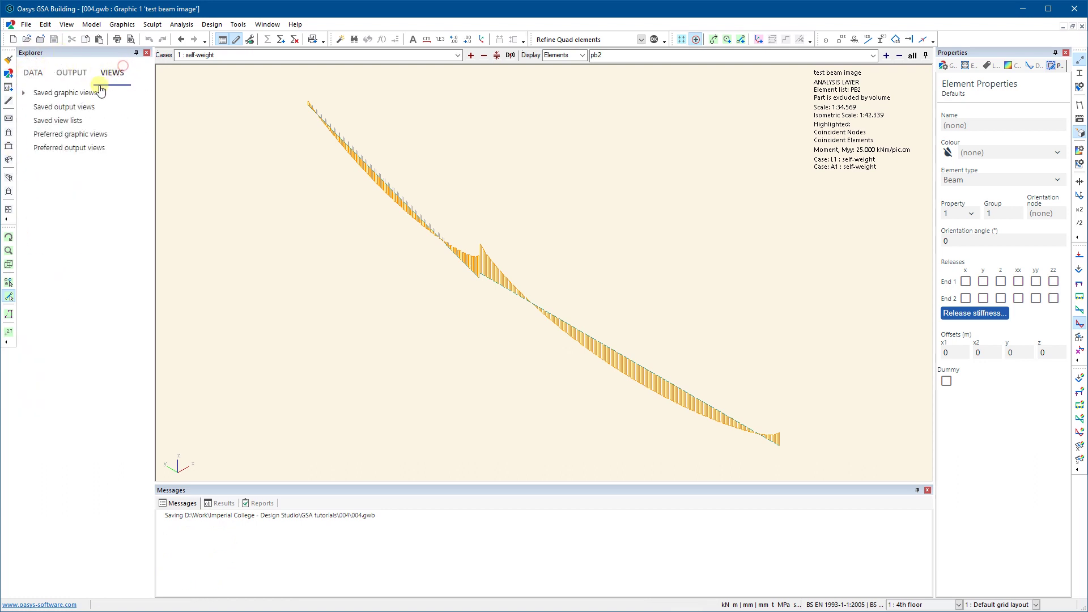
click(23, 93)
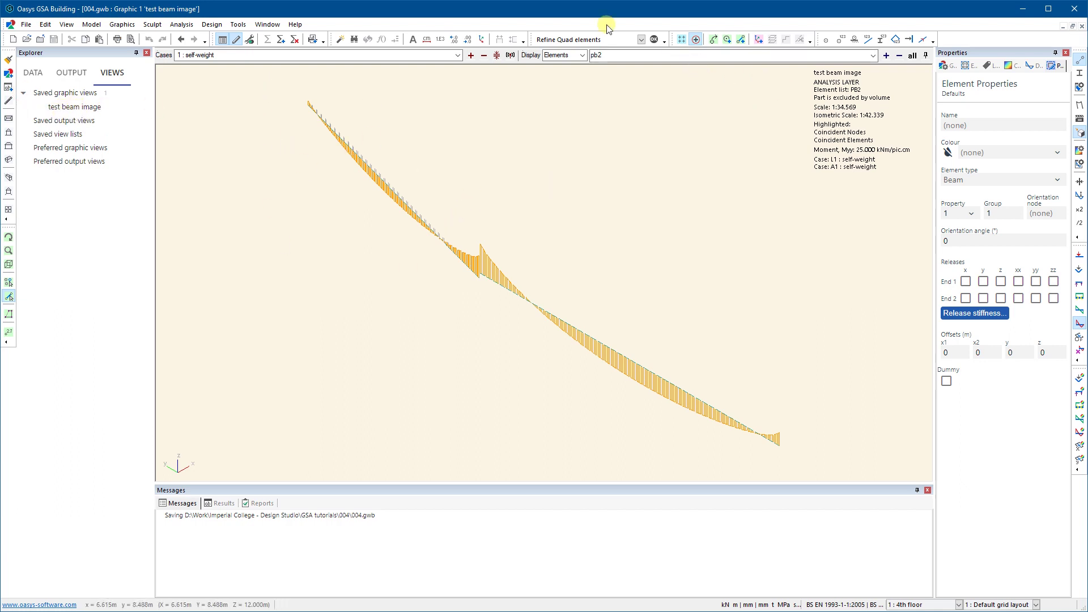
click(912, 55)
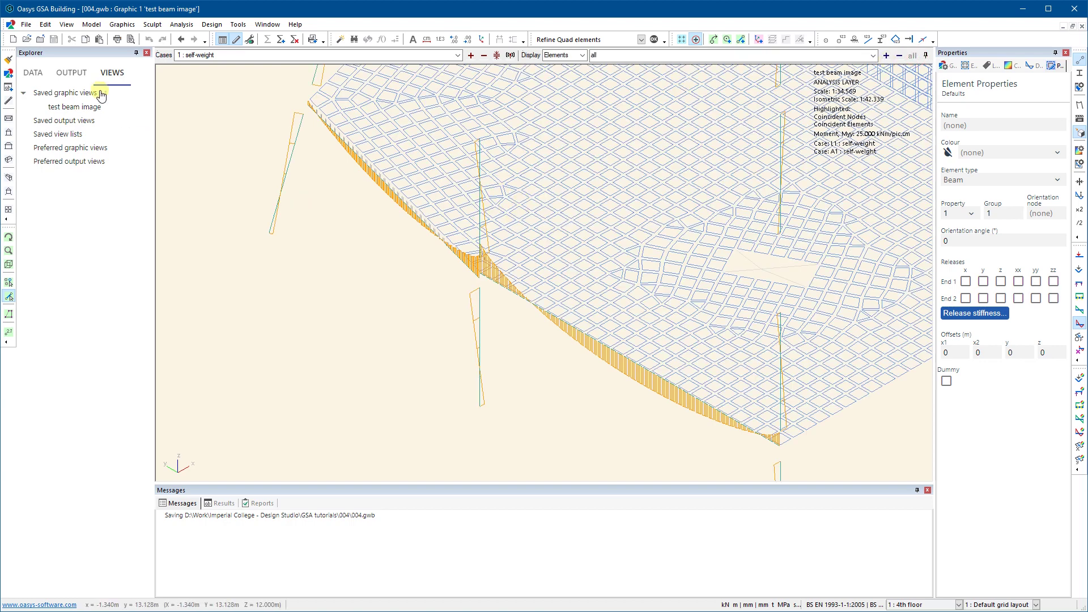
double_click(68, 107)
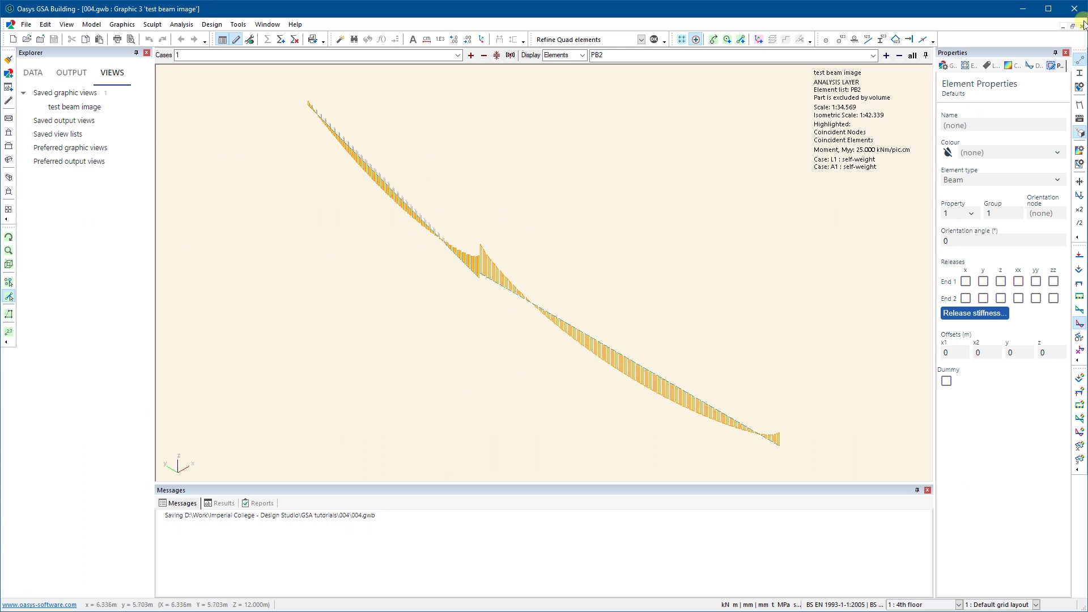
click(1082, 26)
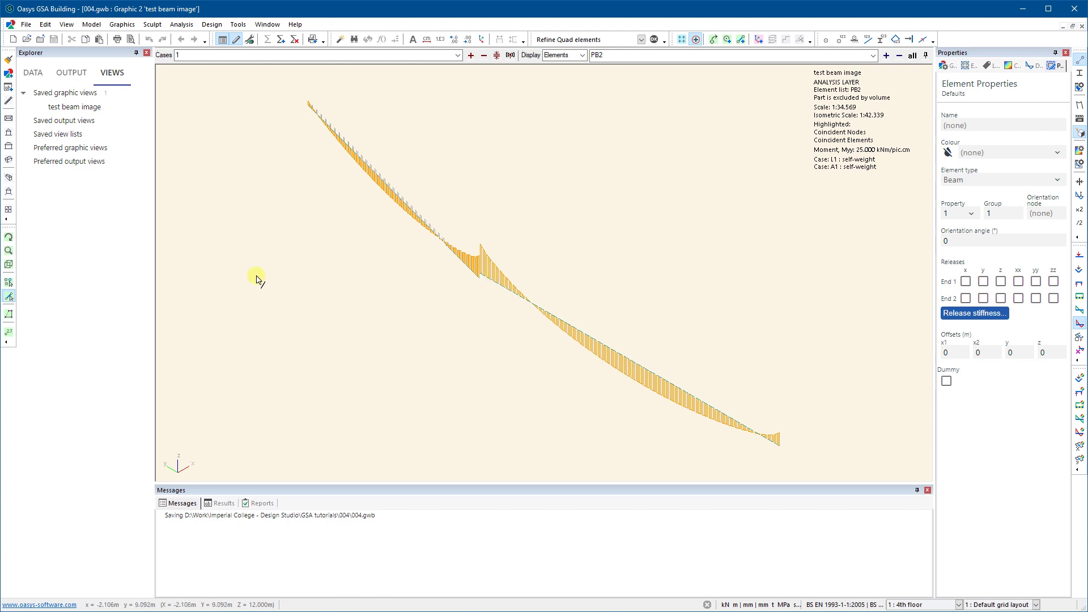
Rotate the saved beam view to a lower angle and turn off element shrinking to examine the Myy diagram along both edge beams.
click(10, 160)
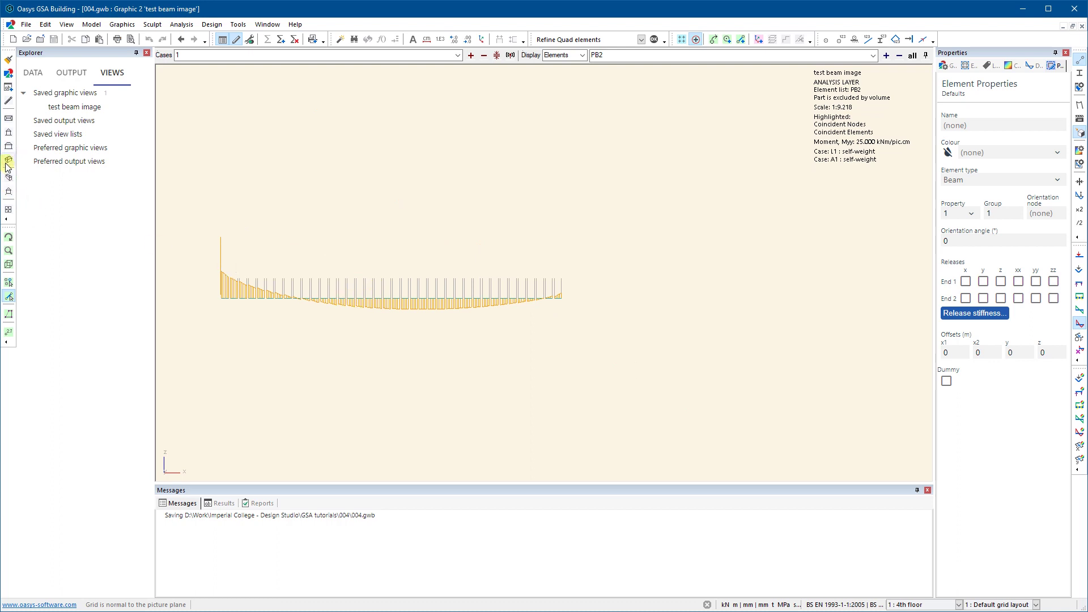
click(9, 237)
drag(292, 265, 500, 312)
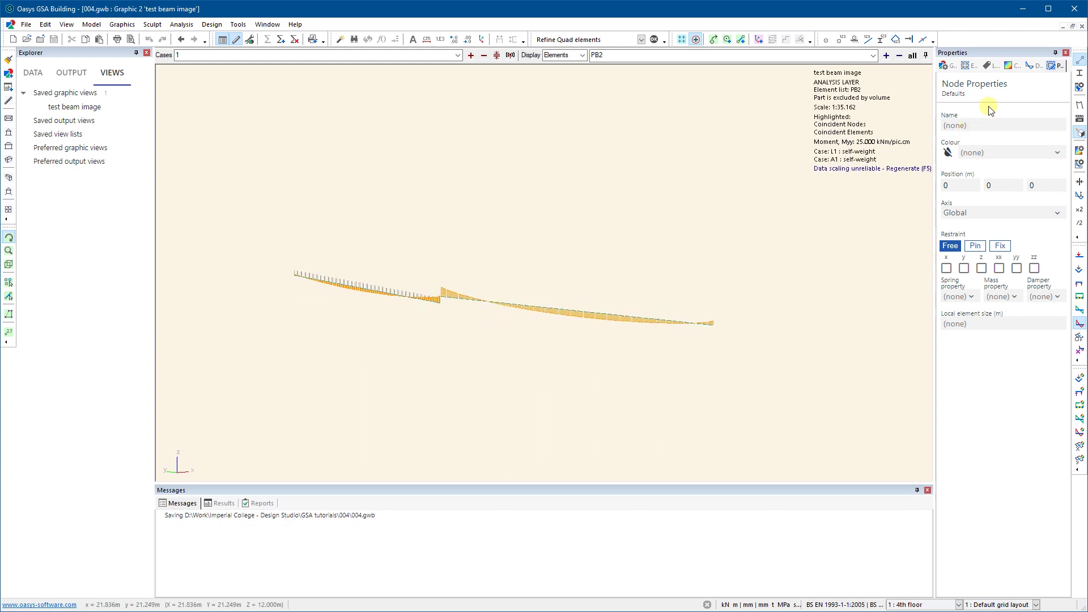
click(1077, 57)
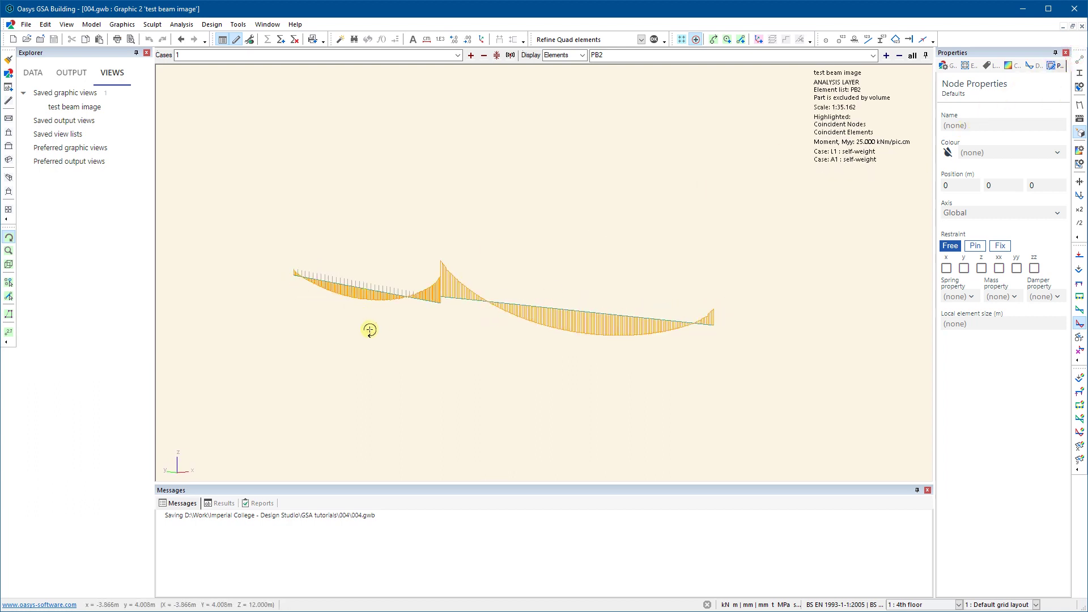
scroll(424, 329, up, 1)
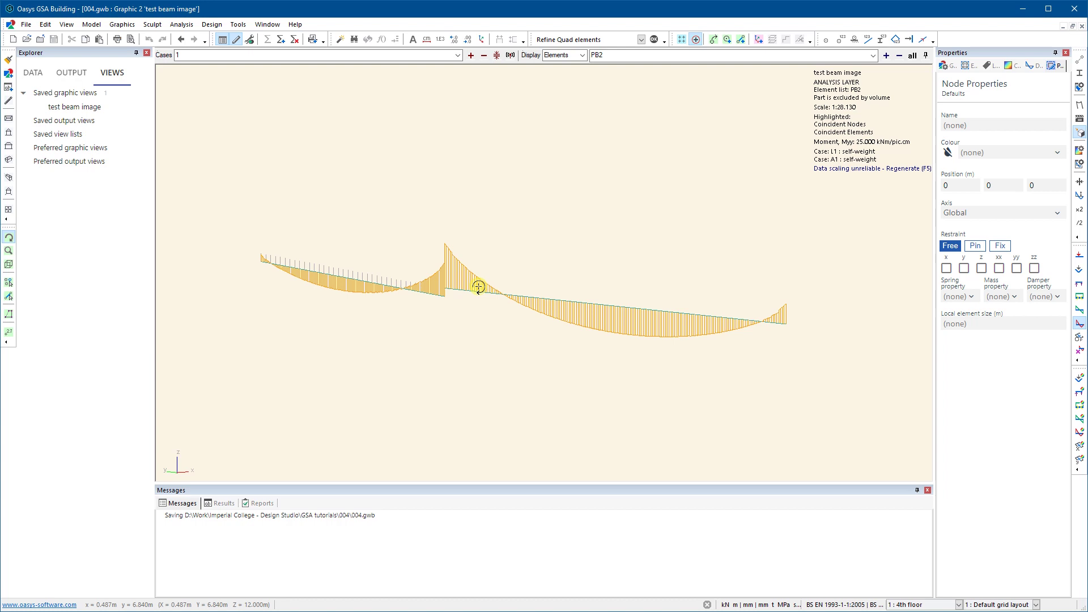
scroll(478, 287, up, 1)
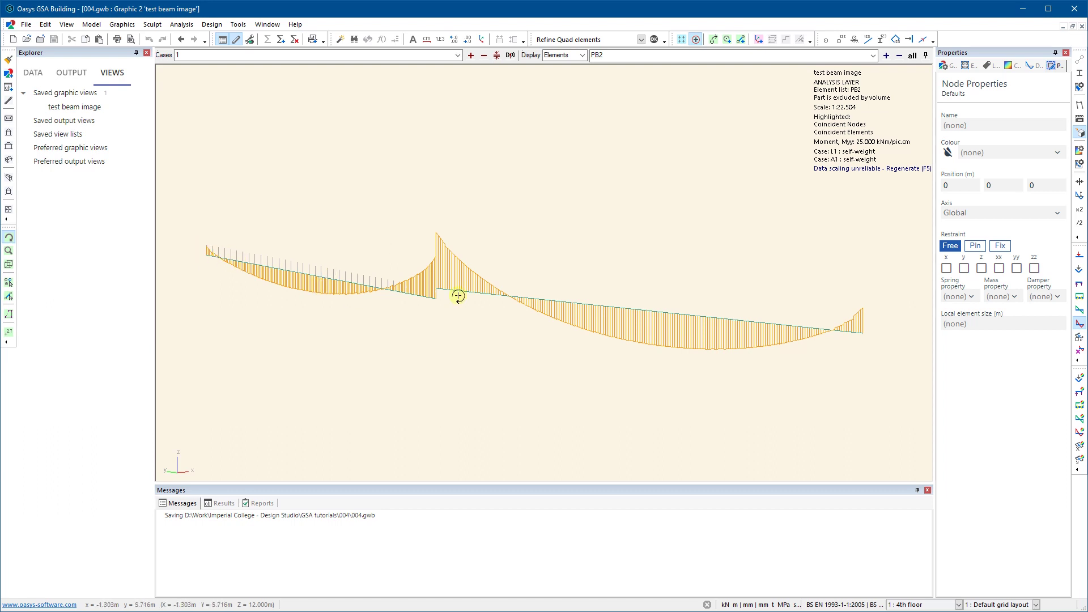
Turn off the Myy moment diagram and display the axial force Fx diagram on both edge beams.
drag(425, 311, 439, 287)
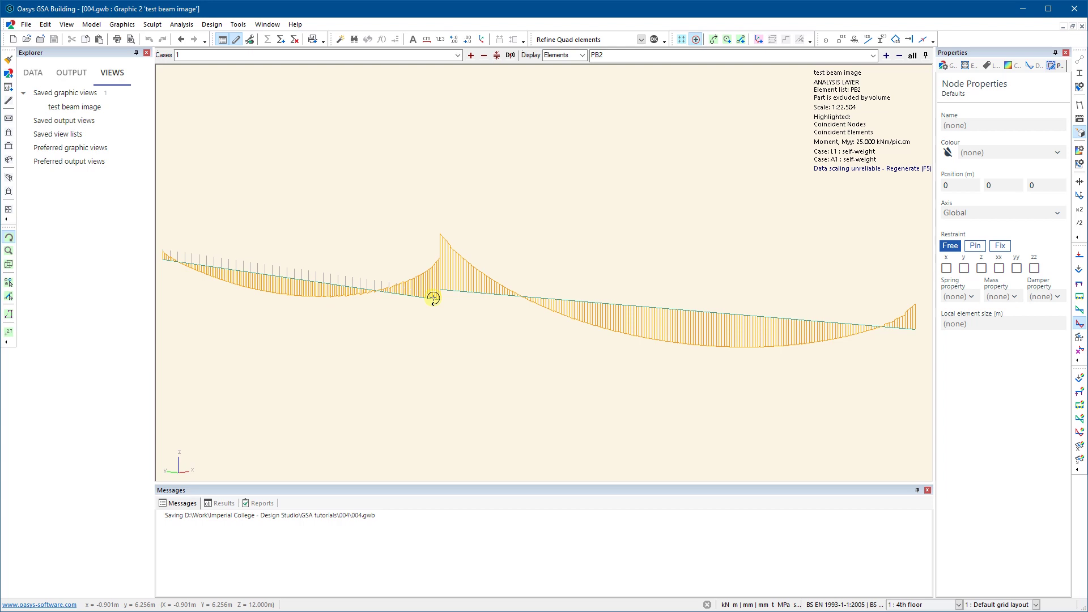
scroll(433, 298, down, 2)
scroll(437, 326, up, 1)
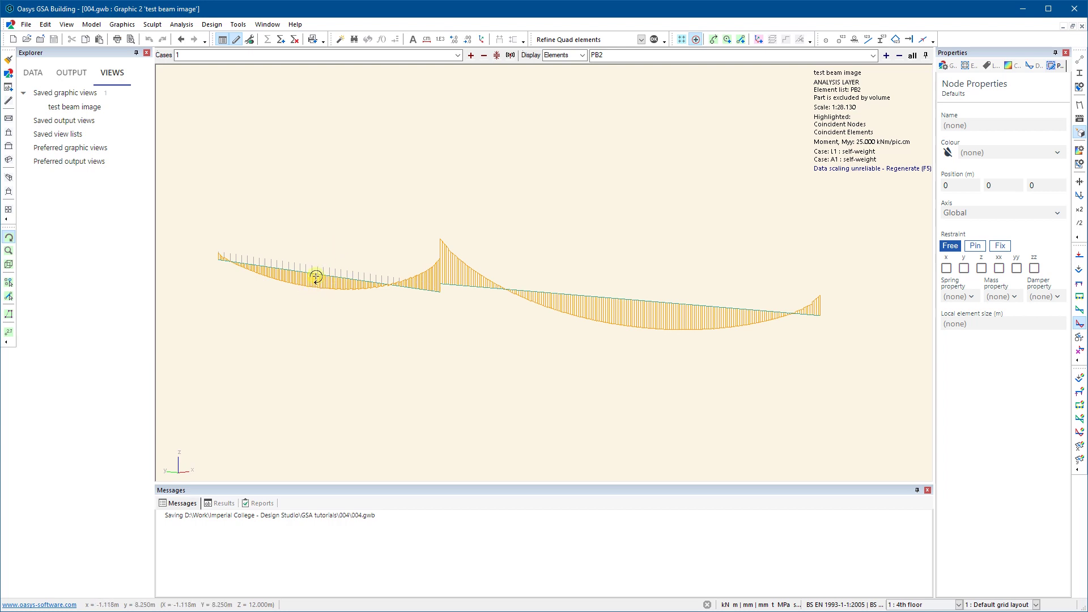
click(1078, 326)
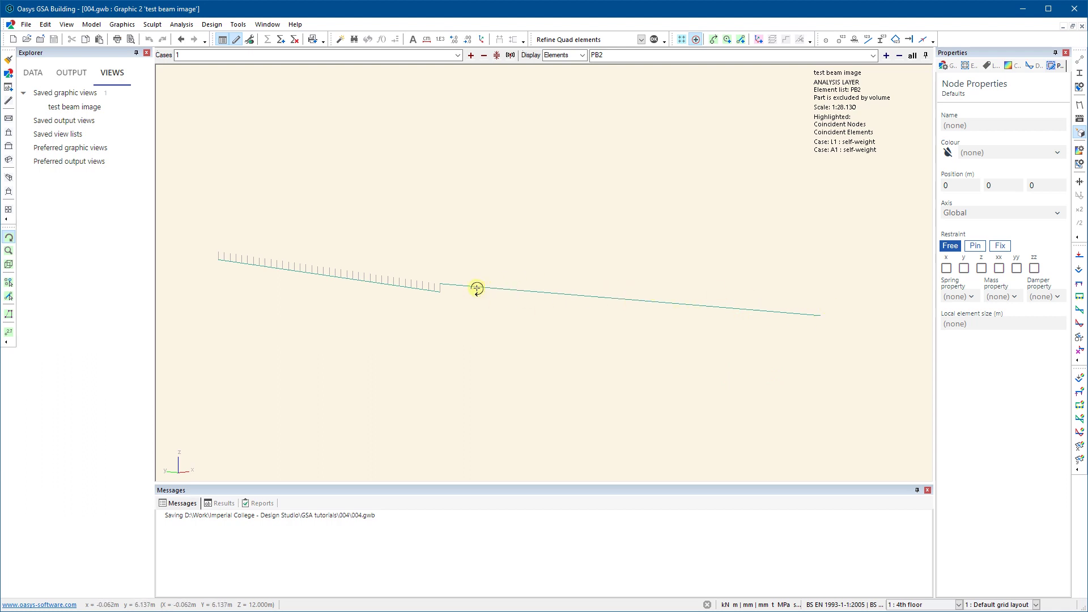
click(1078, 299)
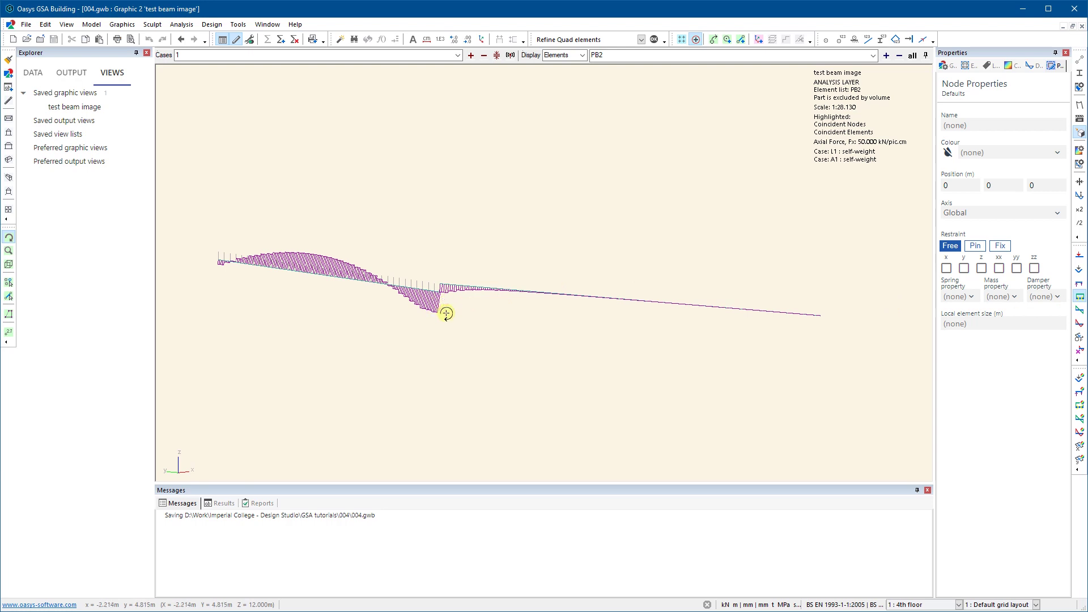
Examine the axial force diagram along both edge beams from low and raised angles.
mouse_move(446, 314)
mouse_down()
mouse_move(454, 294)
mouse_move(442, 315)
mouse_move(459, 304)
mouse_move(445, 309)
mouse_up()
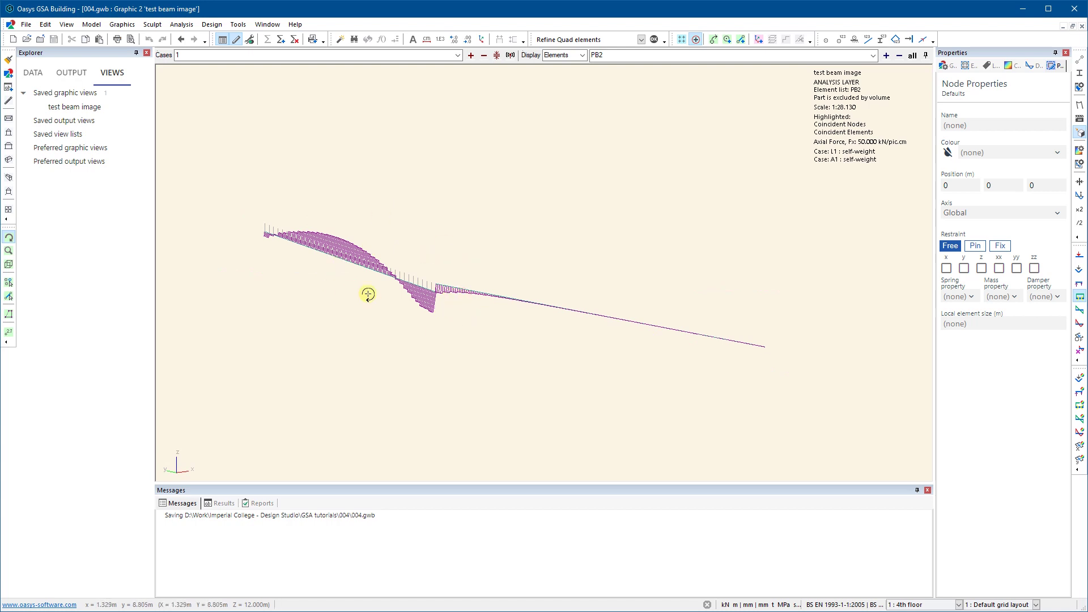
drag(382, 284, 405, 297)
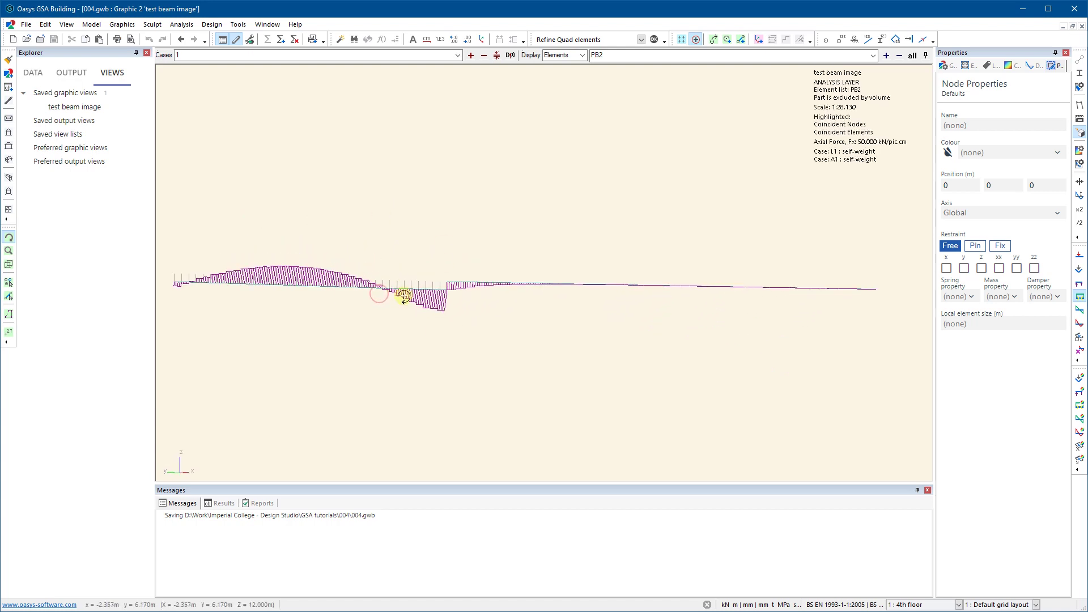
drag(311, 290, 550, 297)
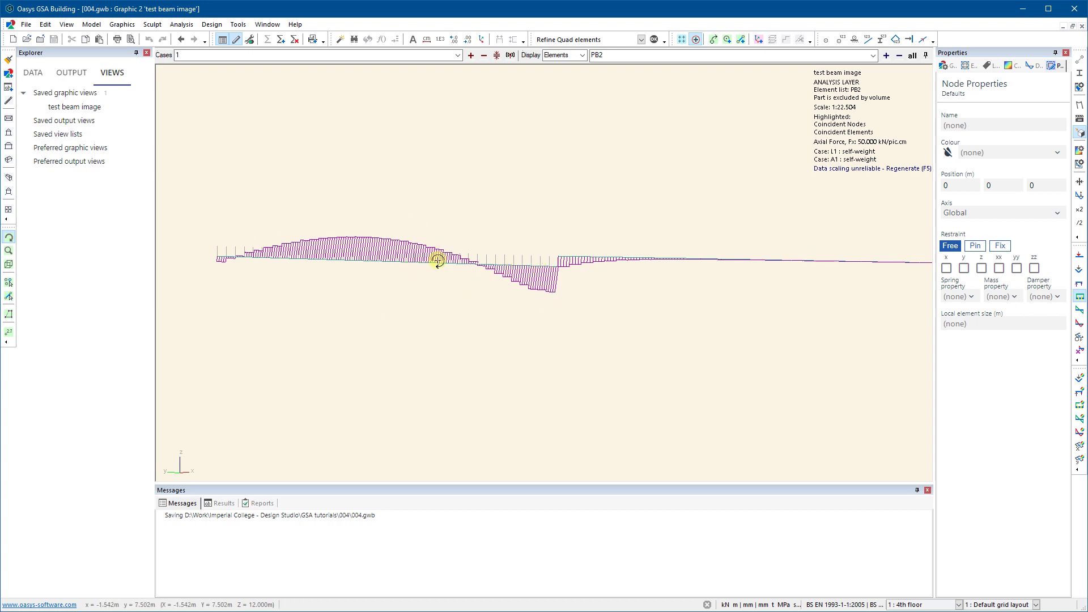
scroll(438, 260, down, 3)
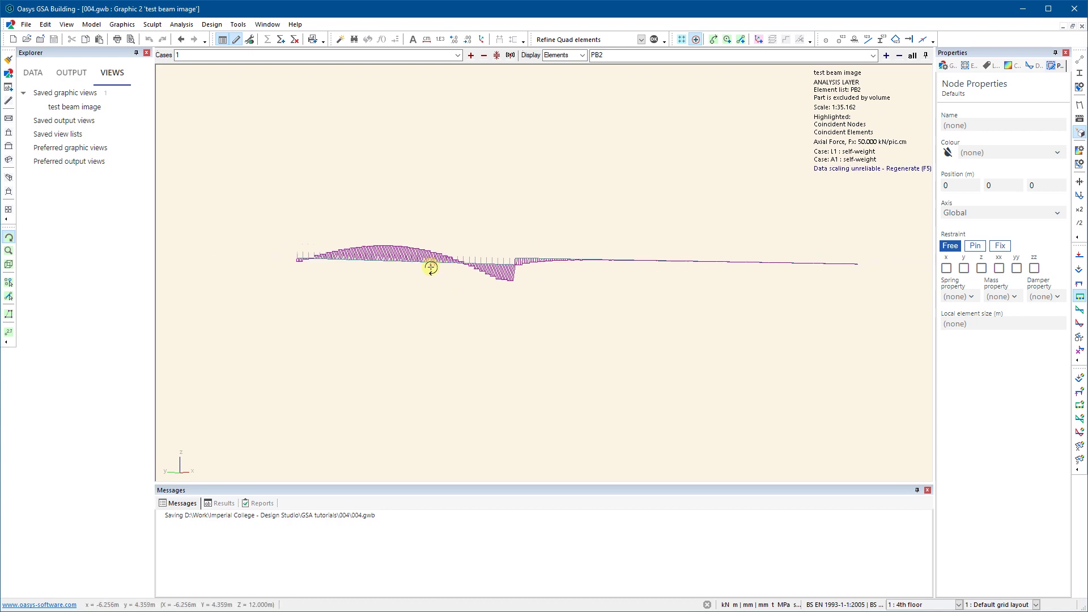
drag(433, 264, 441, 276)
scroll(442, 246, up, 2)
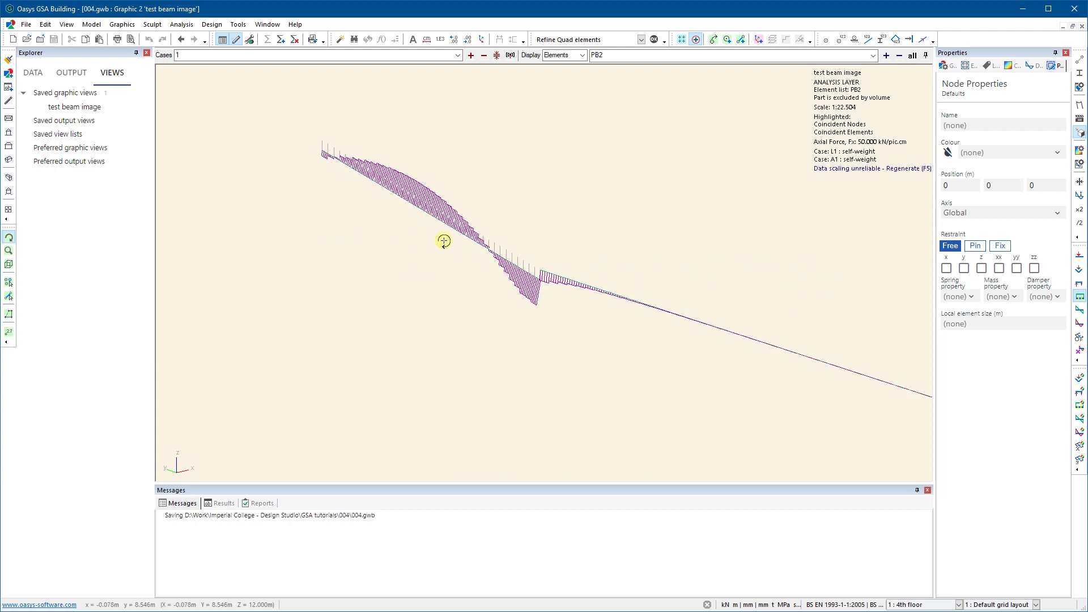
drag(448, 236, 376, 243)
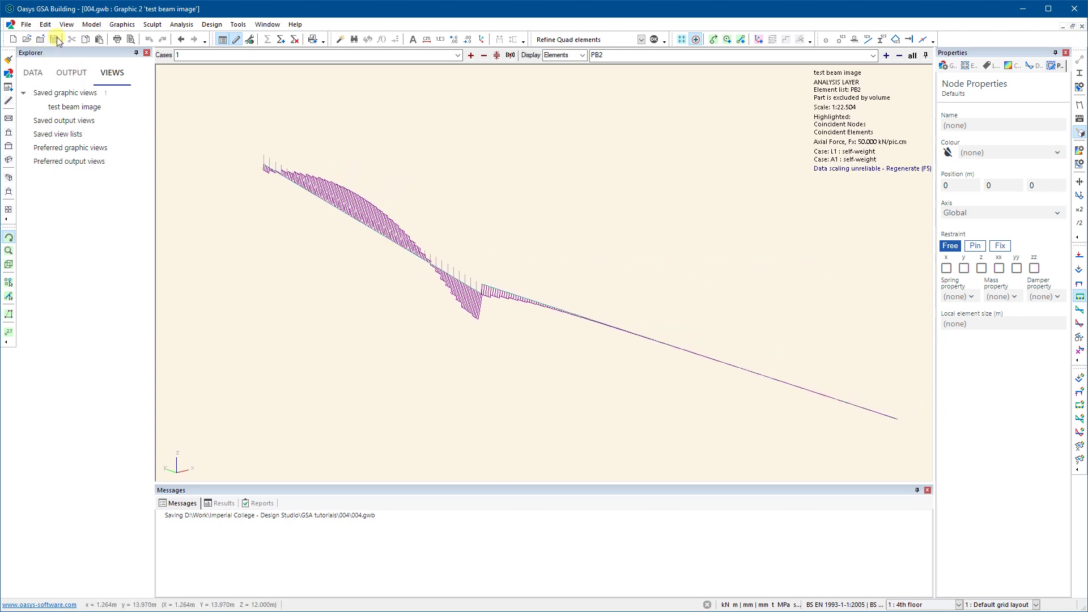
Delete the analysis results, and delete the elements generated from all members.
click(297, 41)
click(549, 338)
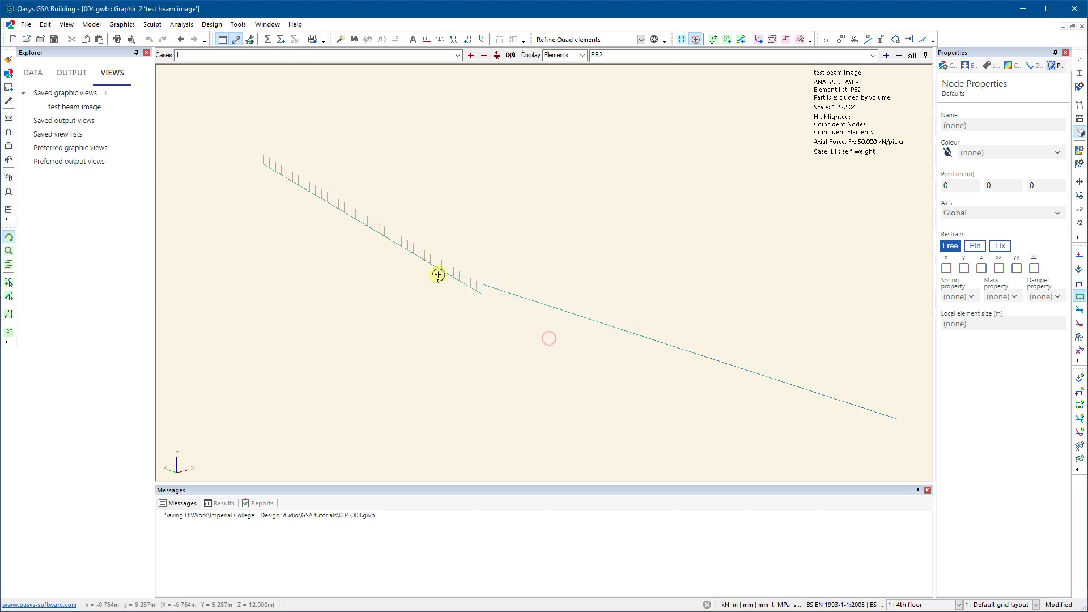
click(92, 25)
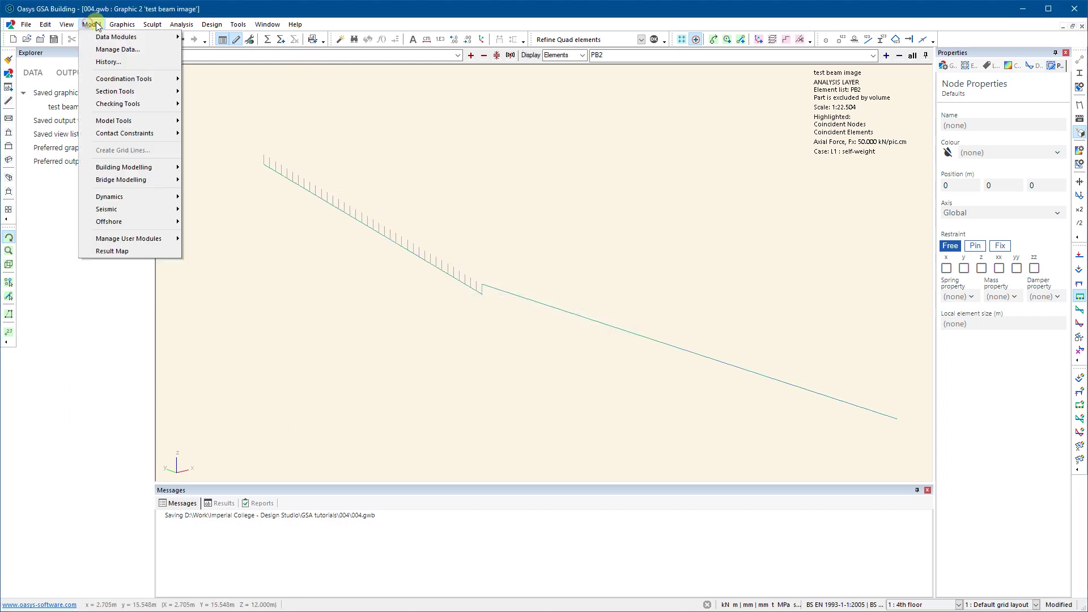
mouse_move(131, 84)
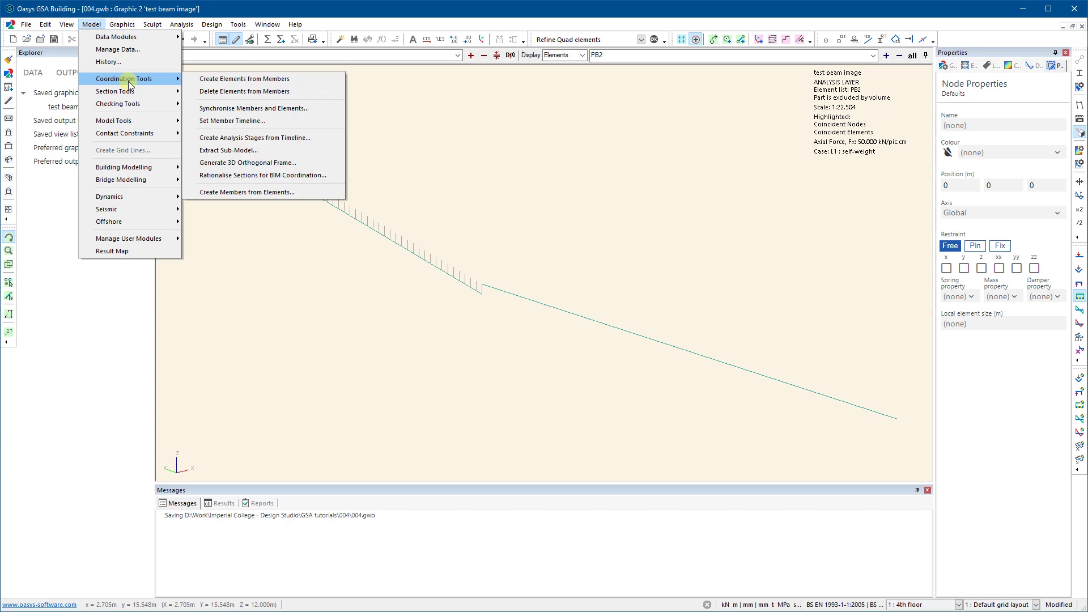
click(242, 91)
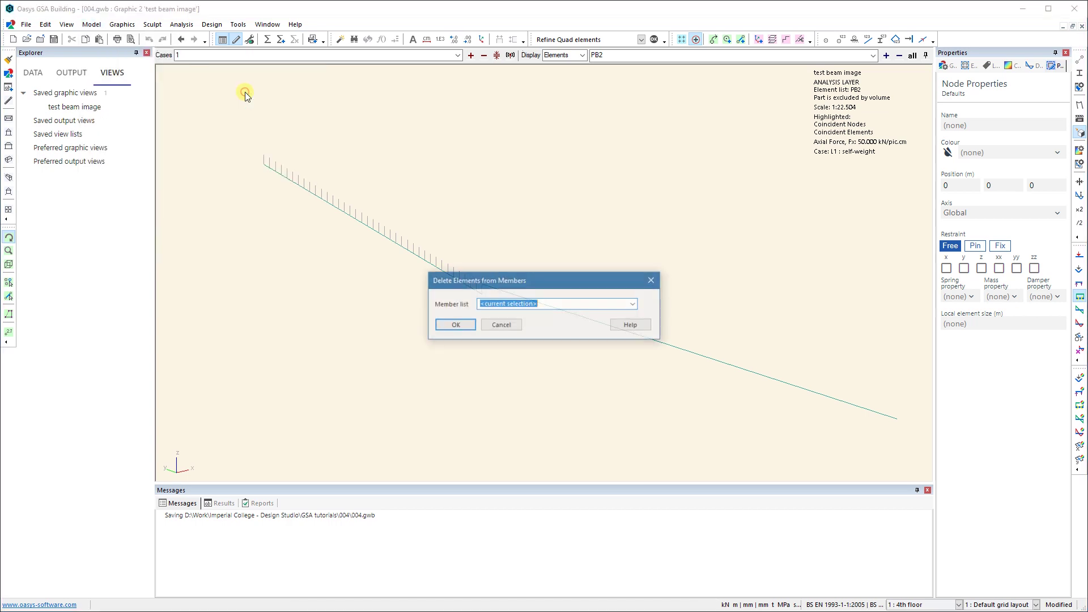
click(634, 304)
click(499, 317)
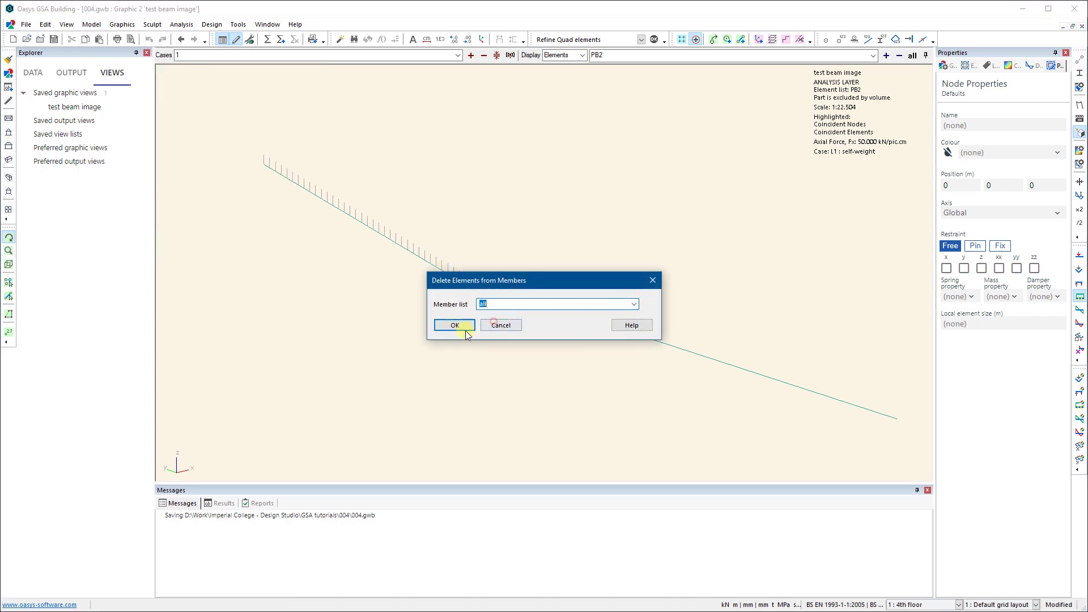
click(464, 331)
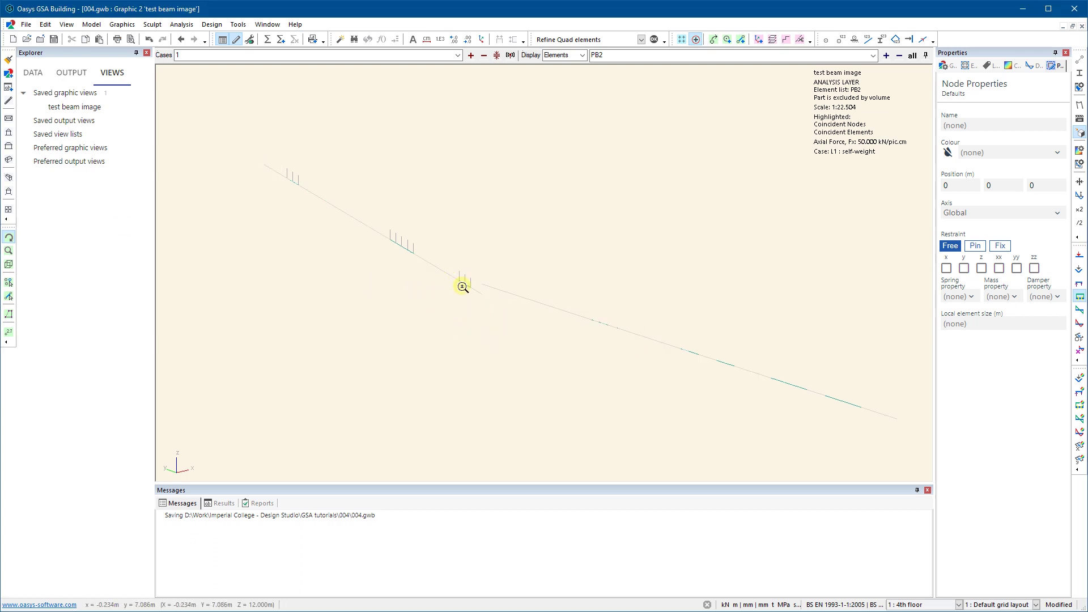
In the design layer, set the z offset of the lowered beam member along the angled slab edge to 0.
key(ctrl+l)
scroll(476, 283, down, 1)
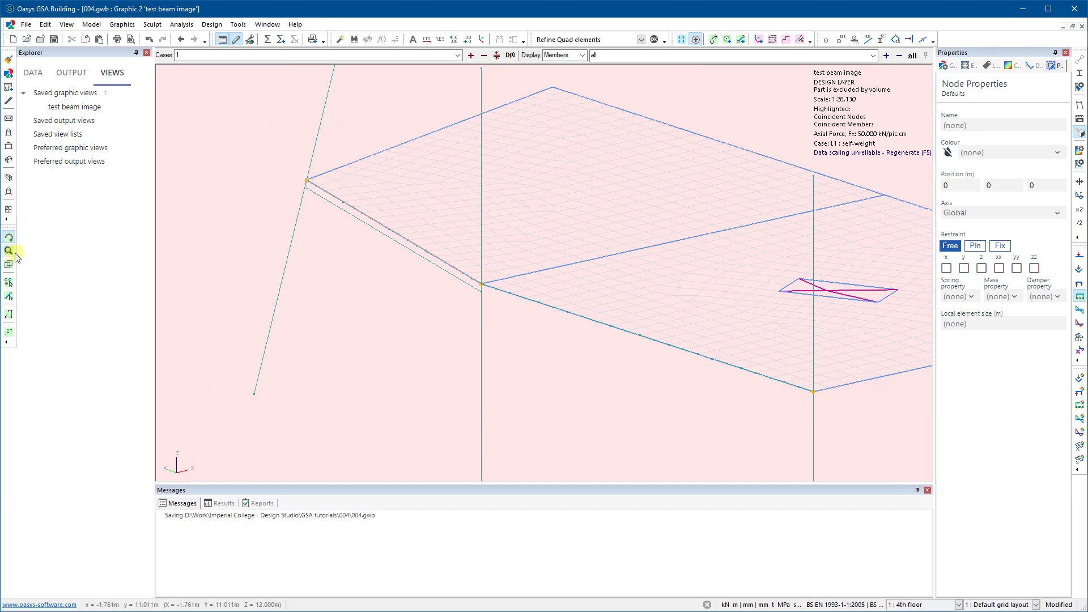
click(9, 296)
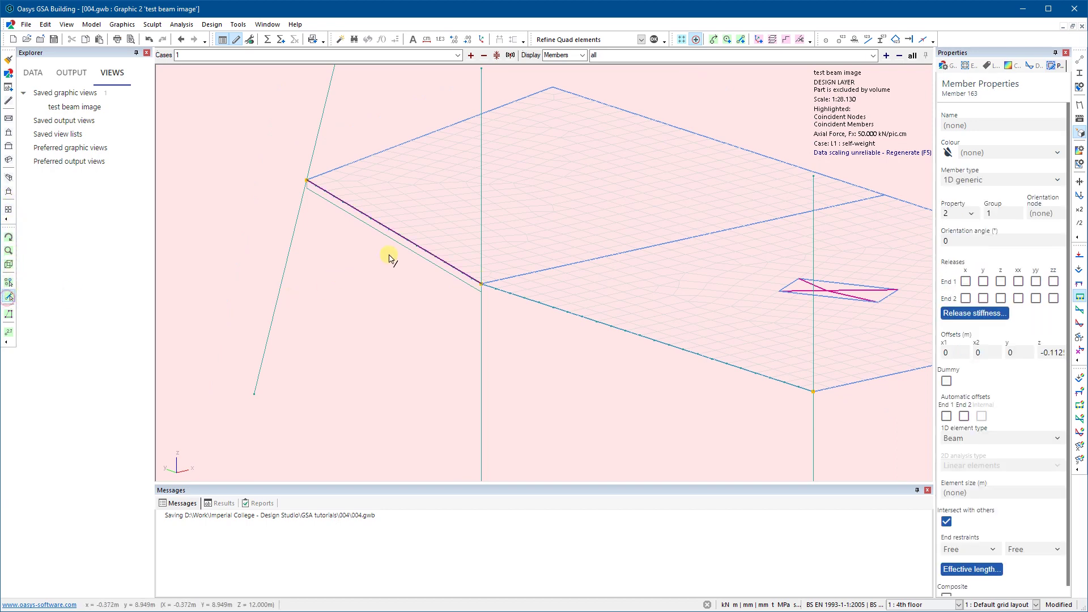
click(404, 263)
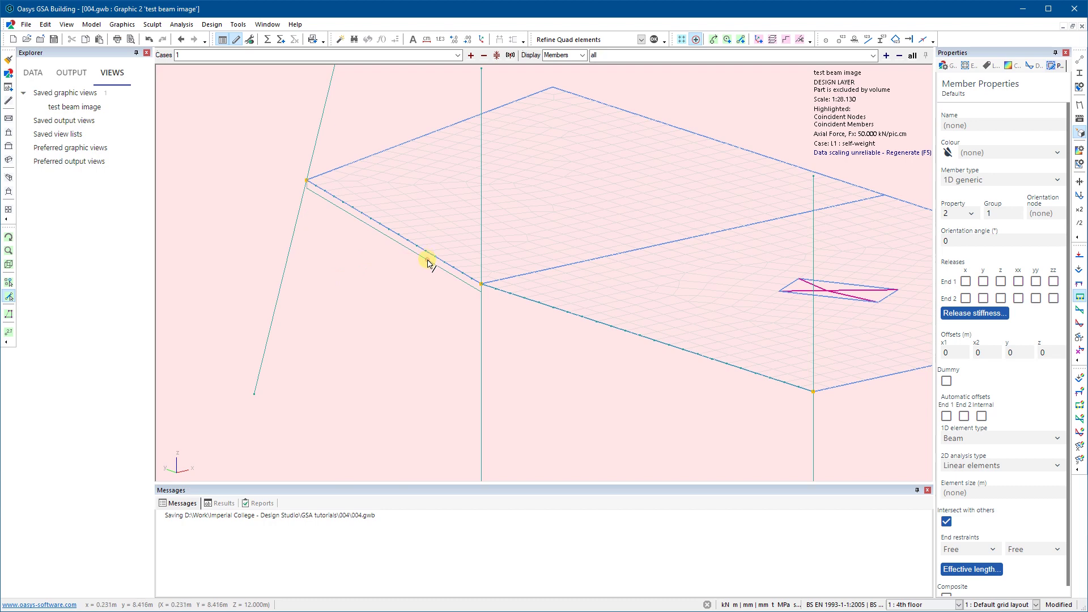
drag(469, 313, 418, 245)
click(401, 256)
click(219, 64)
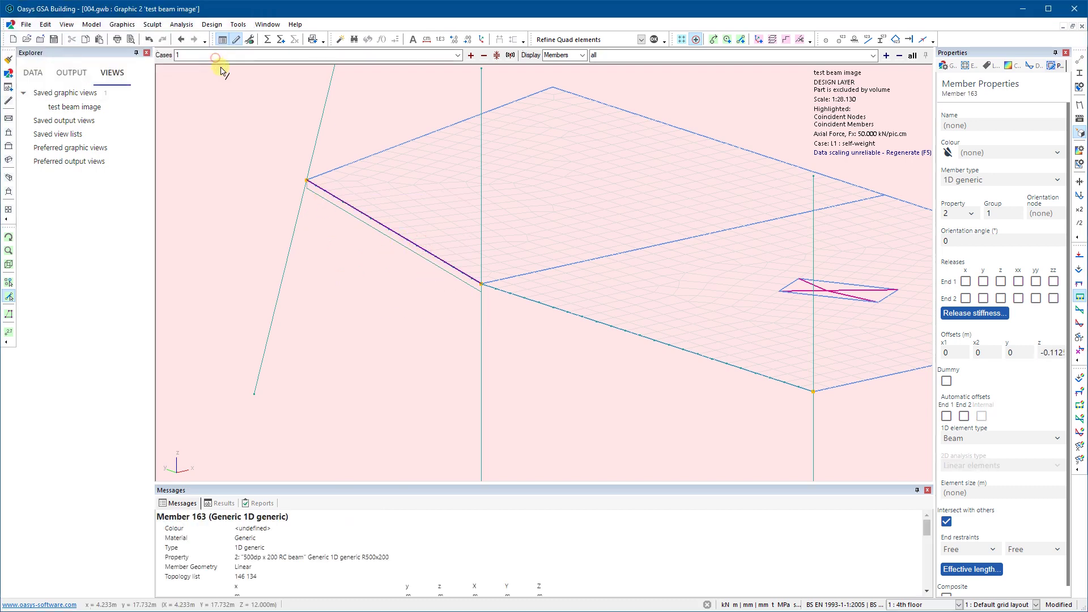
double_click(1054, 351)
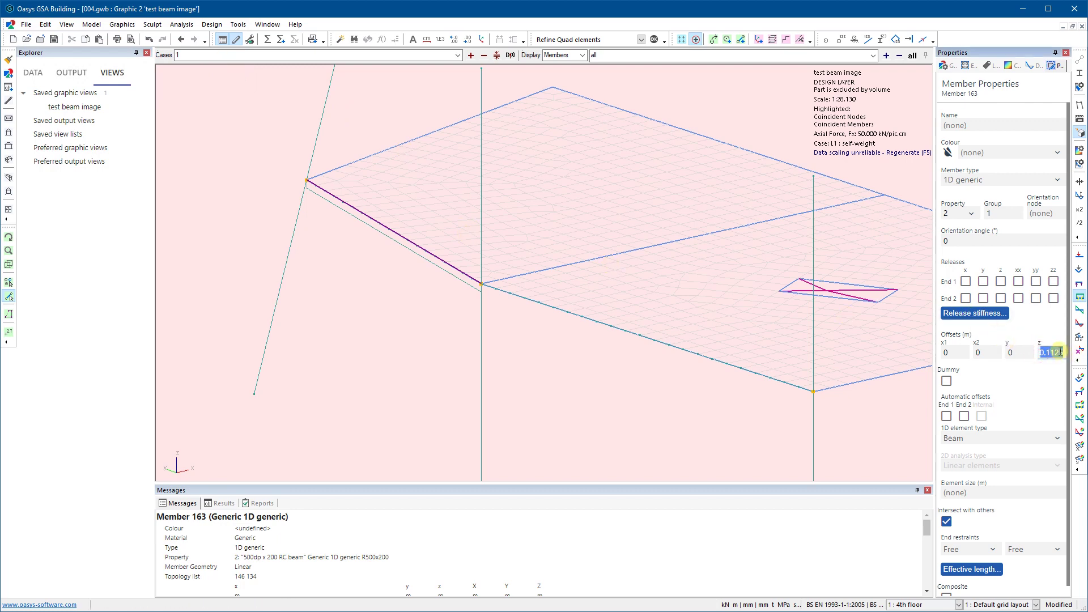
text(0)
click(577, 335)
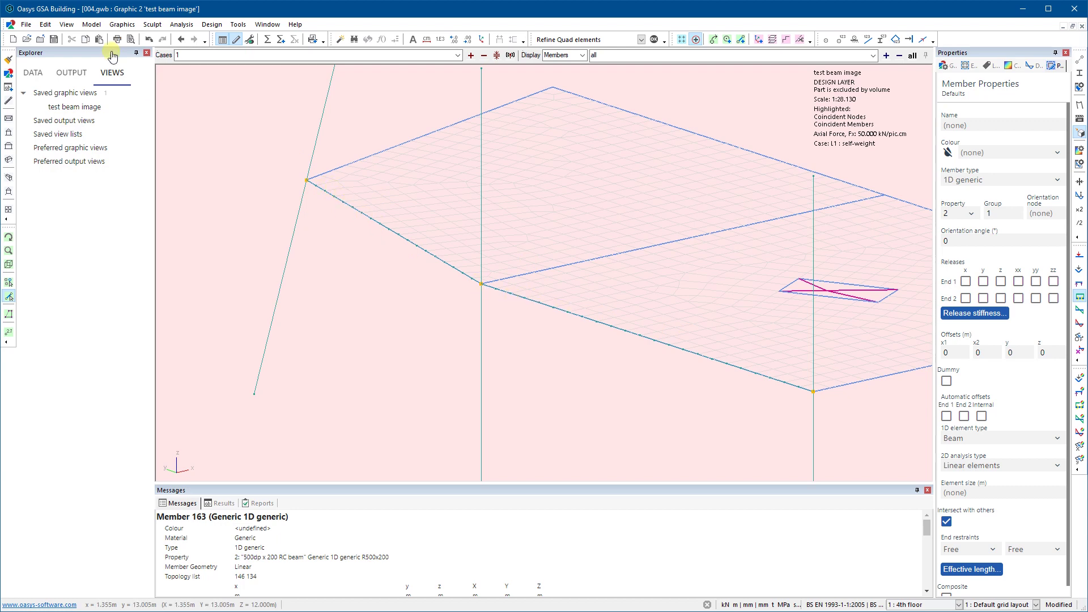
Create the analysis elements from the members again.
click(91, 24)
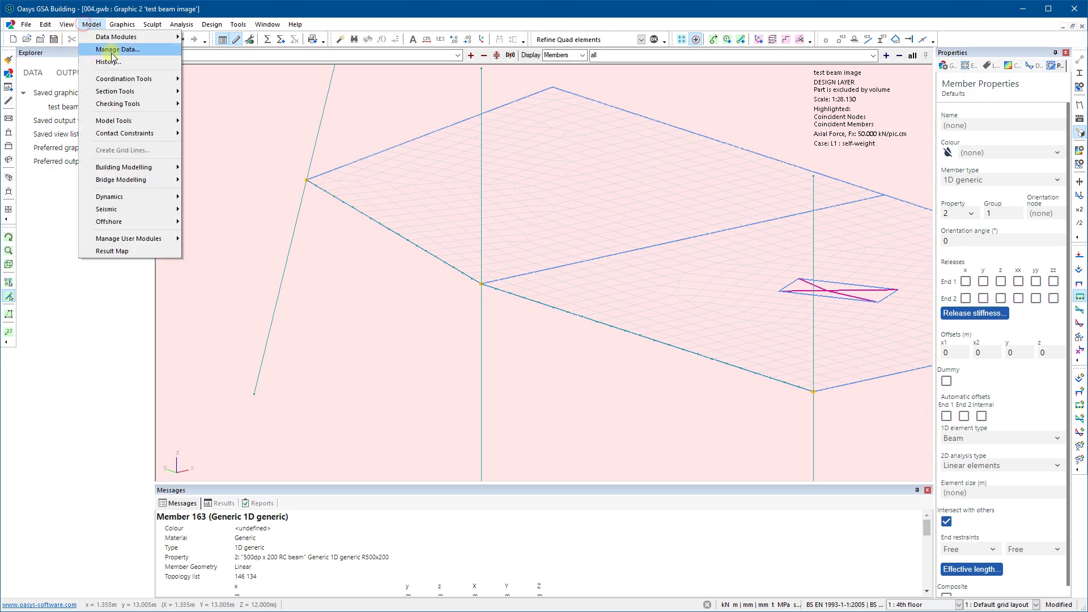
mouse_move(114, 78)
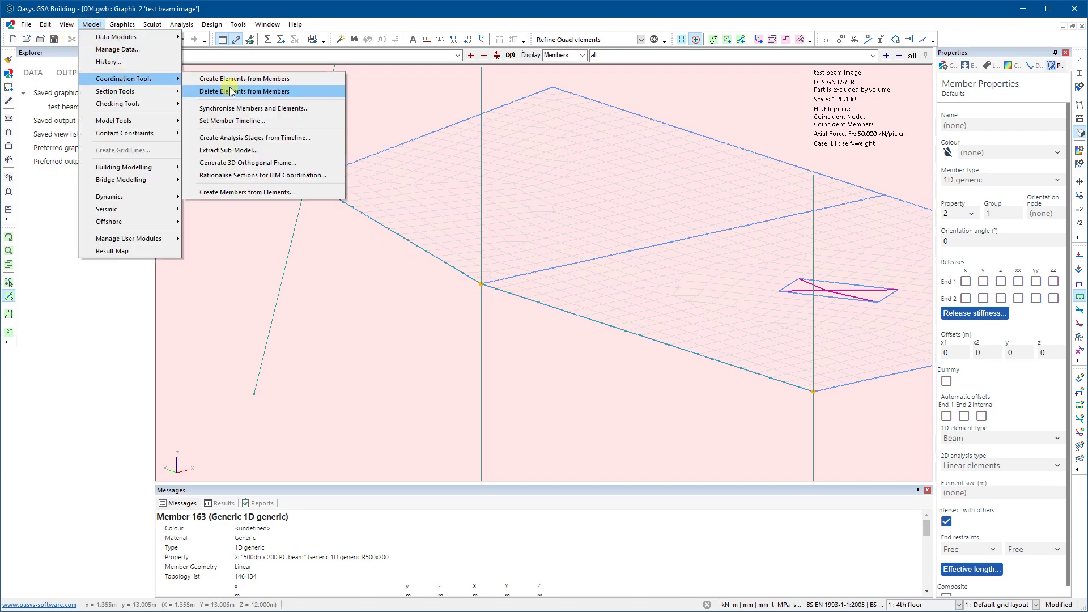
click(228, 85)
click(455, 336)
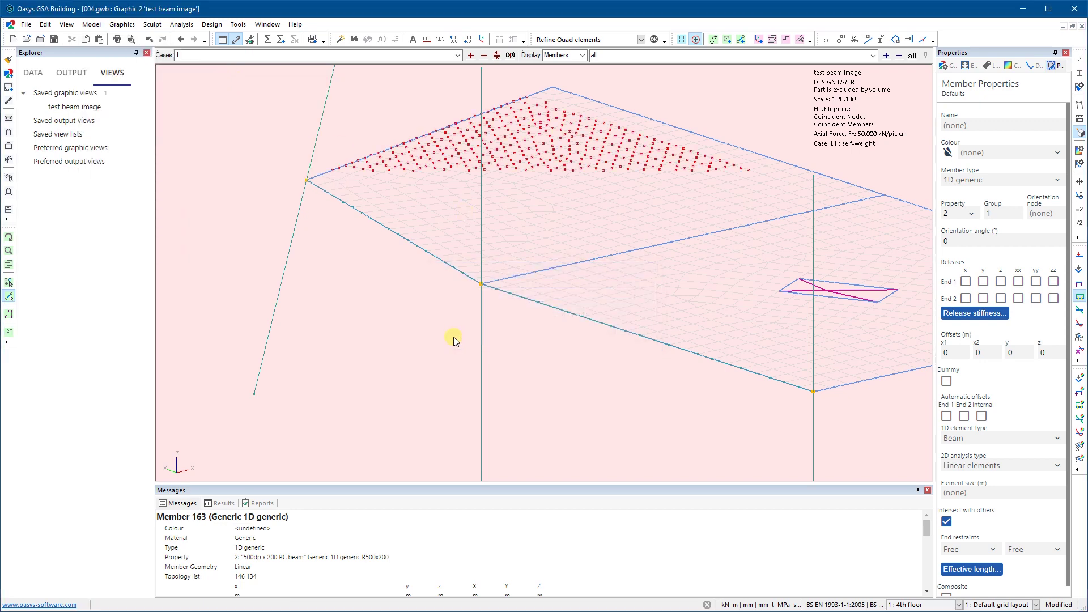
Check the regenerated beam elements in the analysis layer in plan and isometric views.
double_click(416, 357)
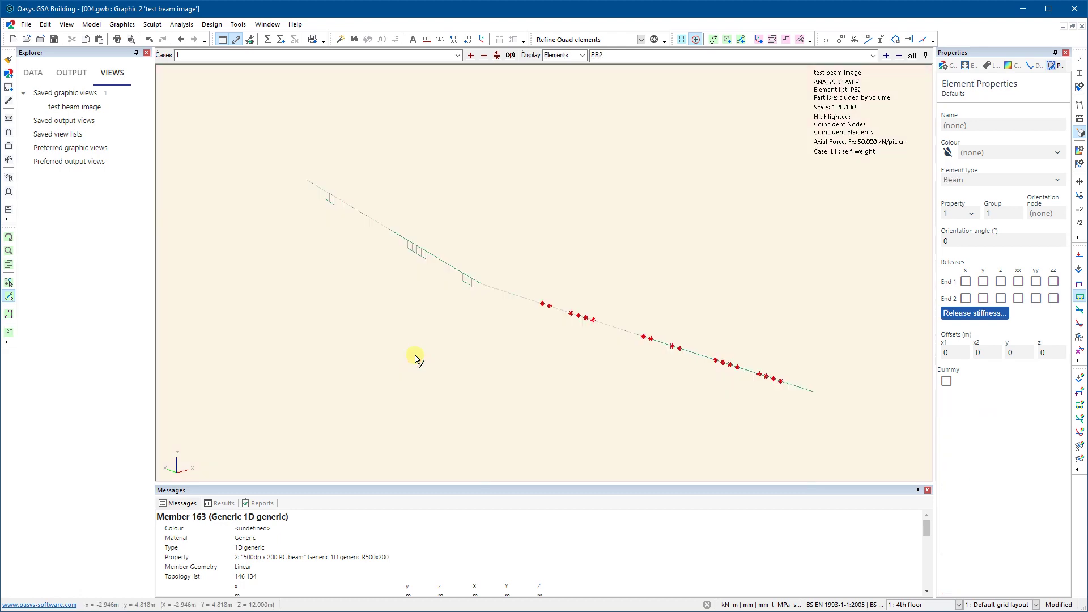
scroll(464, 331, down, 4)
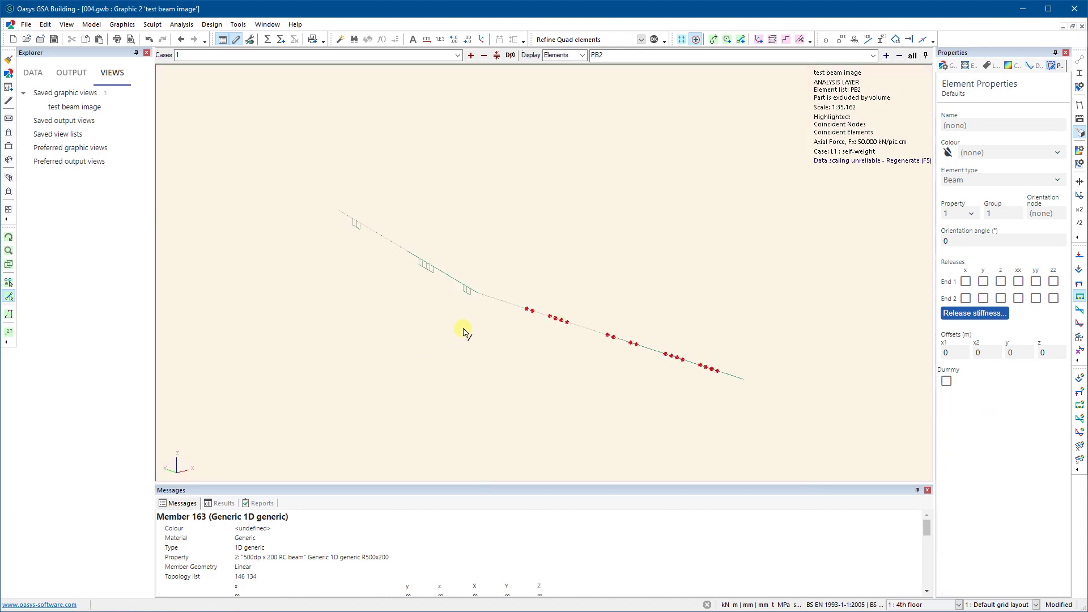
click(9, 119)
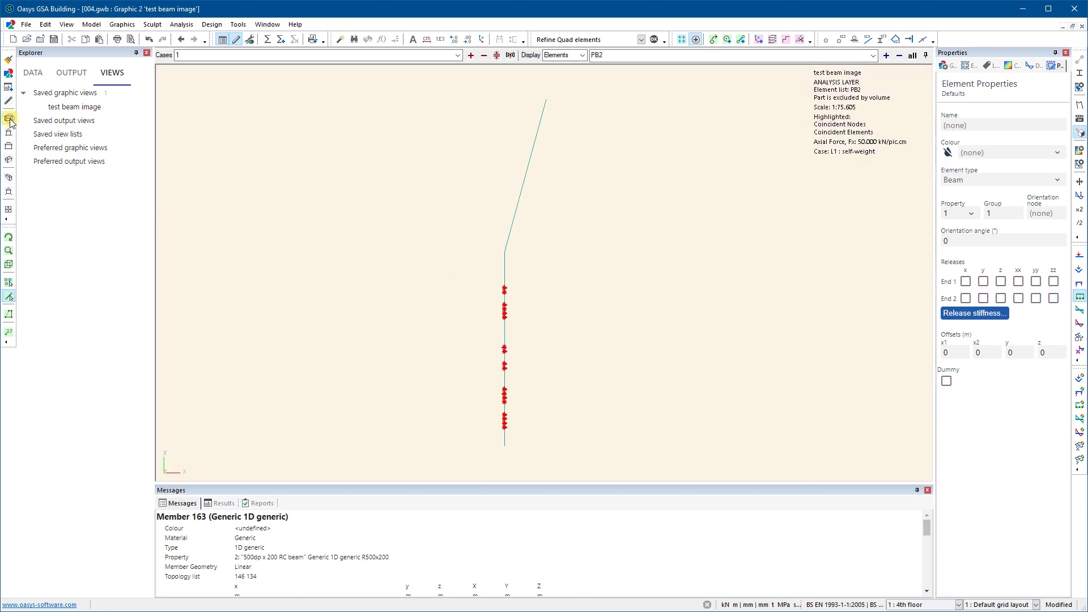
click(9, 159)
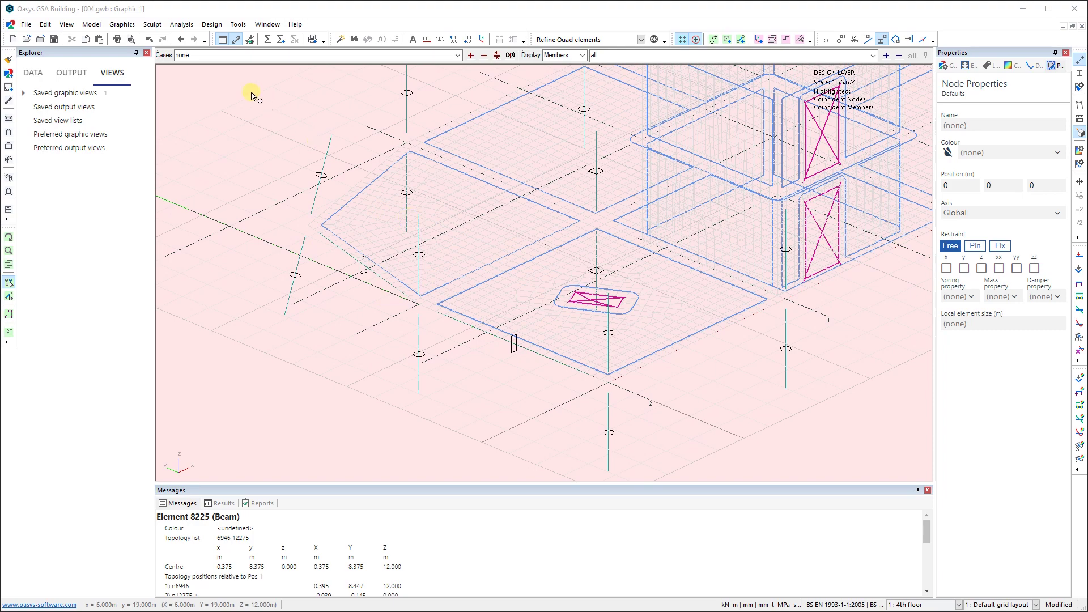
Inspect the edge beams in the design and analysis layers, and hide the grid in the design layer.
scroll(418, 308, up, 2)
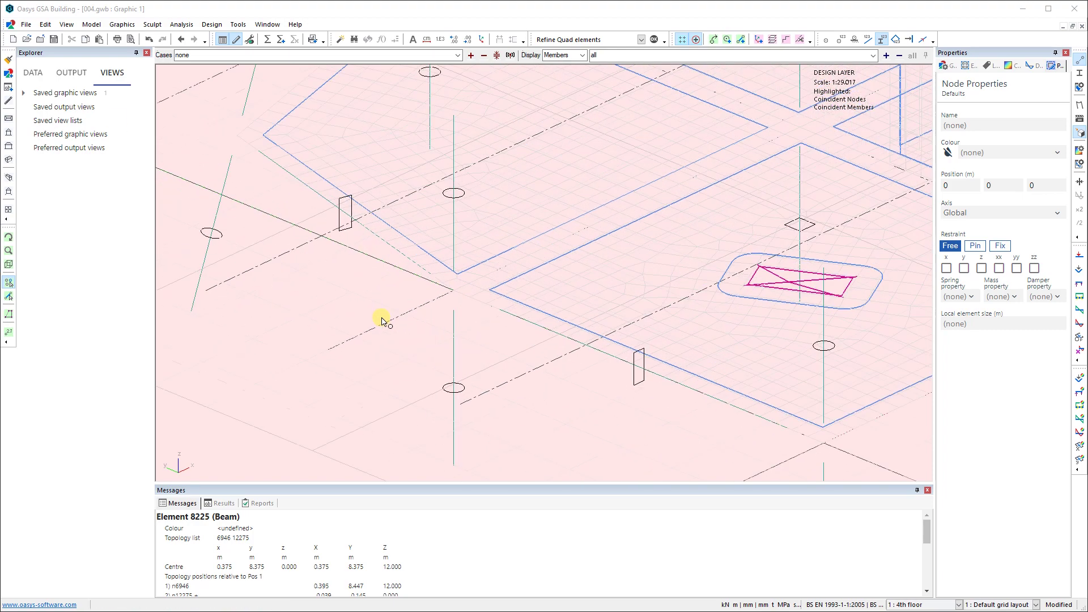
scroll(404, 242, down, 2)
scroll(404, 242, up, 1)
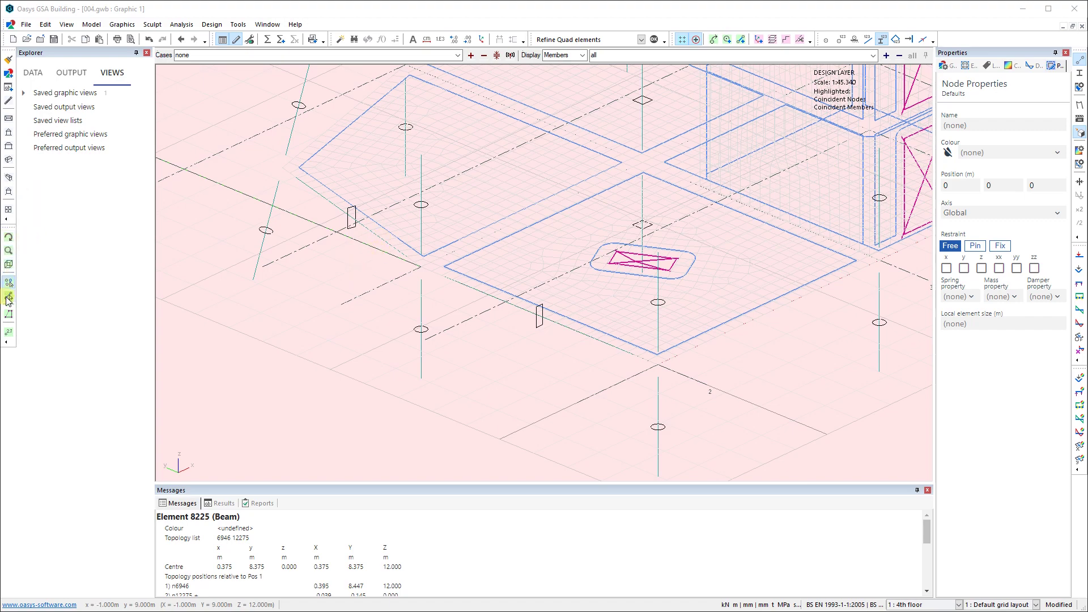
click(178, 298)
key(ctrl+l)
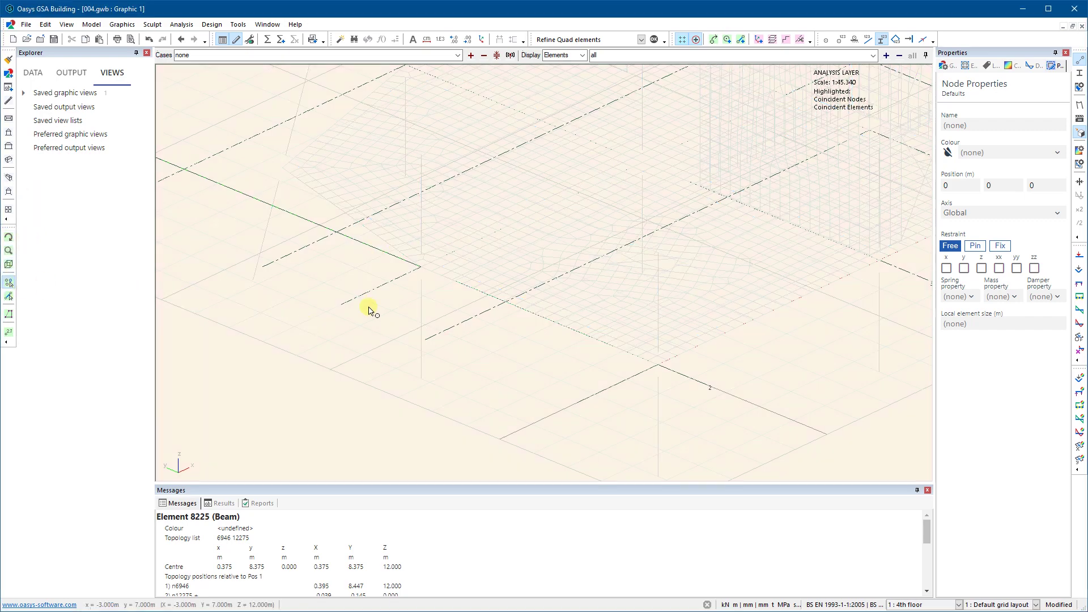
scroll(453, 318, down, 4)
scroll(463, 312, up, 3)
key(ctrl+l)
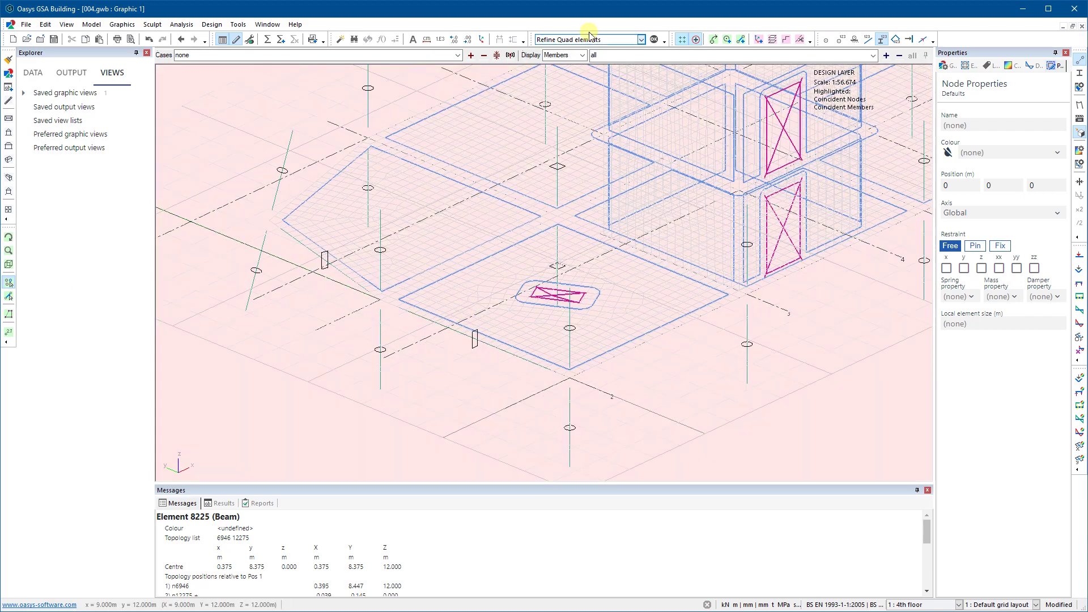
click(683, 38)
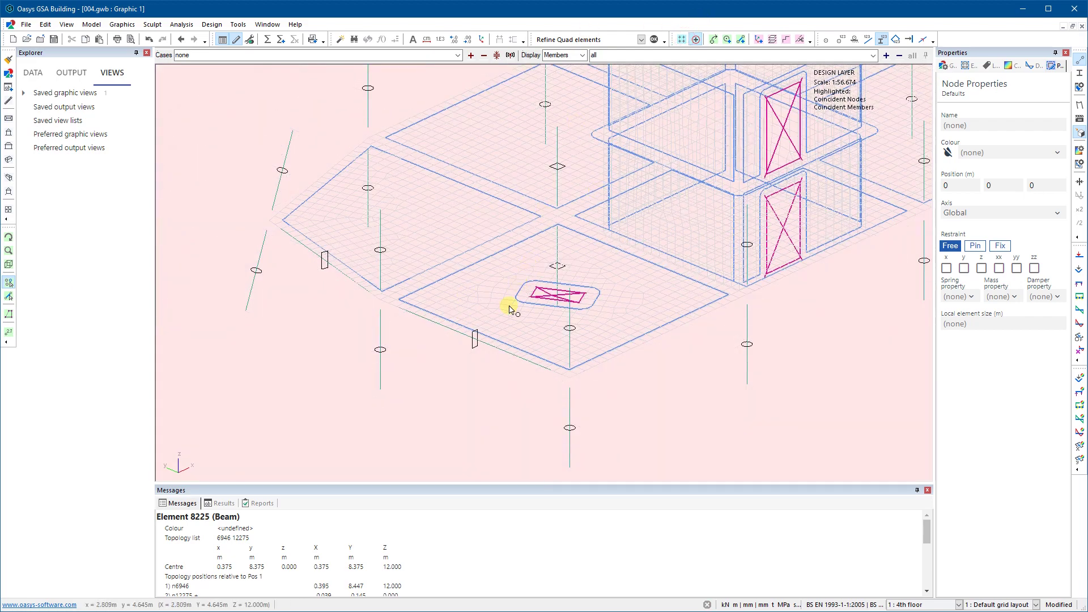
scroll(473, 312, up, 3)
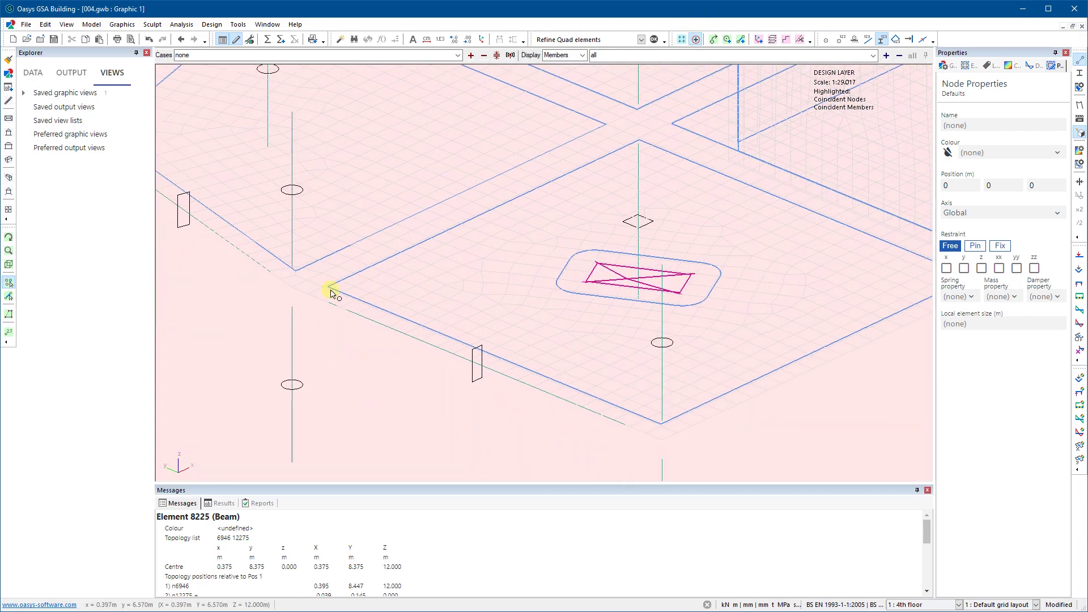
Show the member sections in the design layer and select the 1D beam member along the angled slab edge to check its offsets.
click(1079, 73)
scroll(295, 278, down, 3)
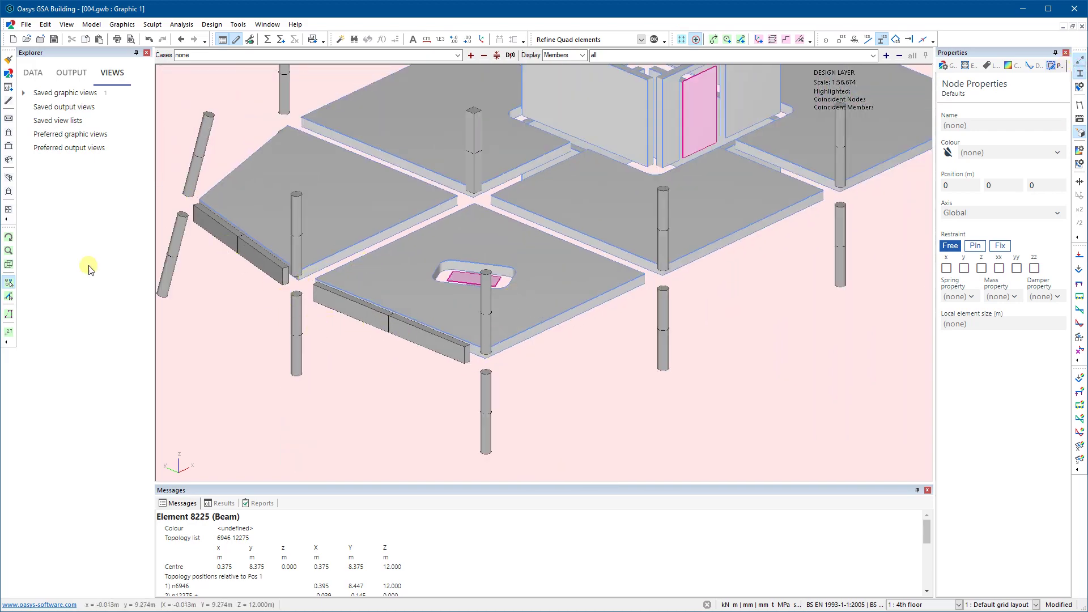
click(8, 297)
click(255, 264)
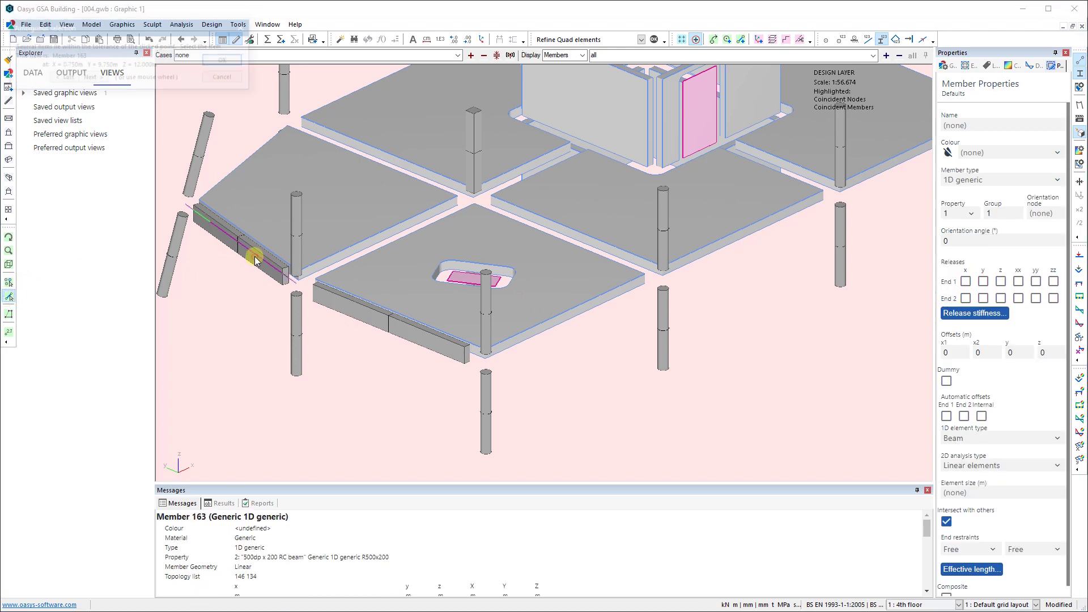
click(232, 64)
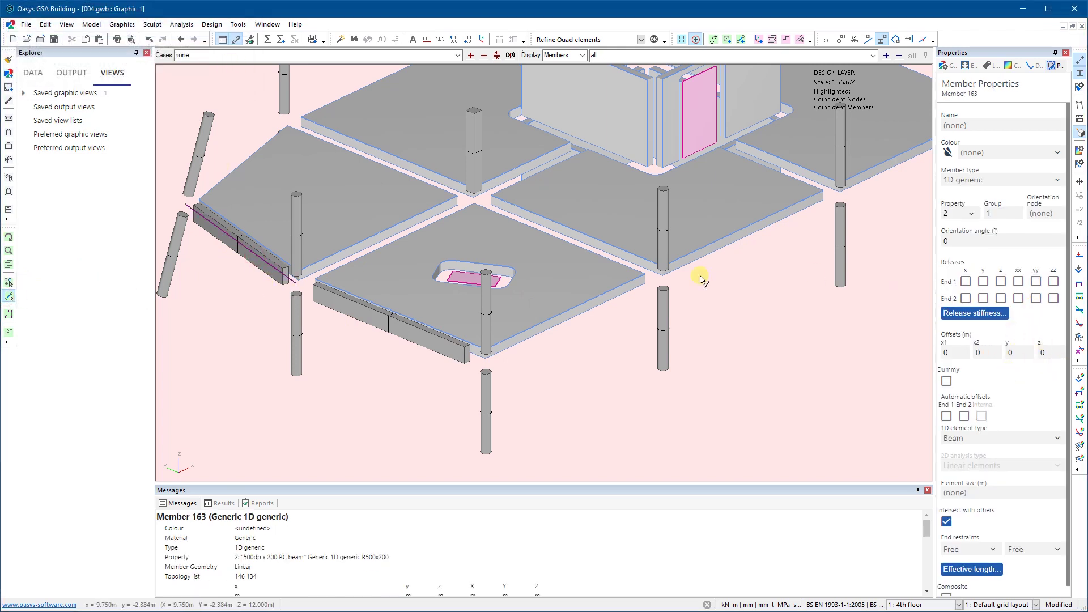
Create the analysis elements from all members, re-creating those of members that already contain elements.
click(91, 25)
mouse_move(115, 79)
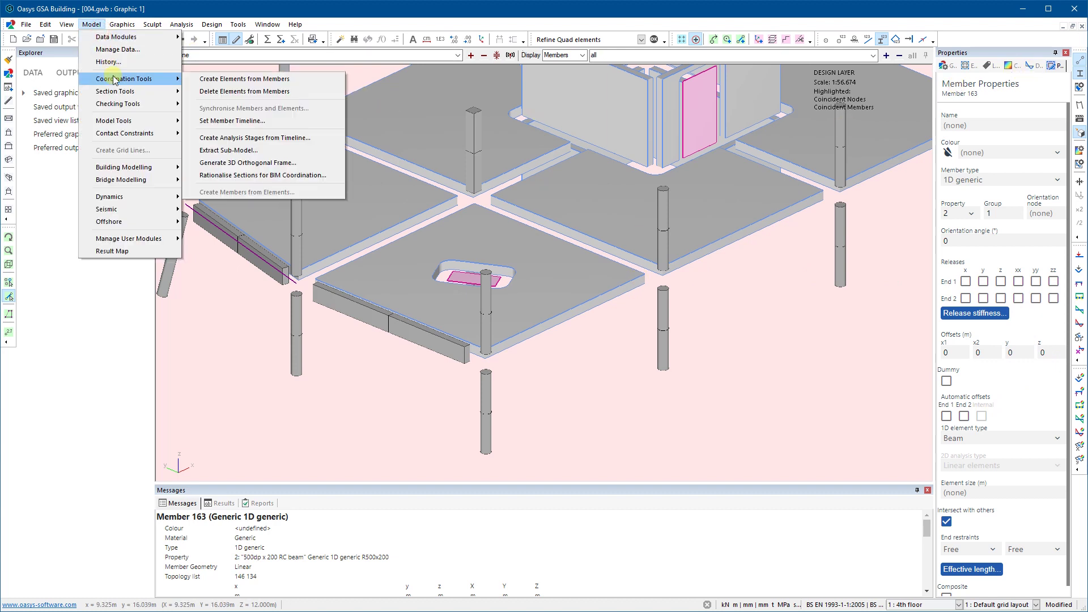
click(219, 80)
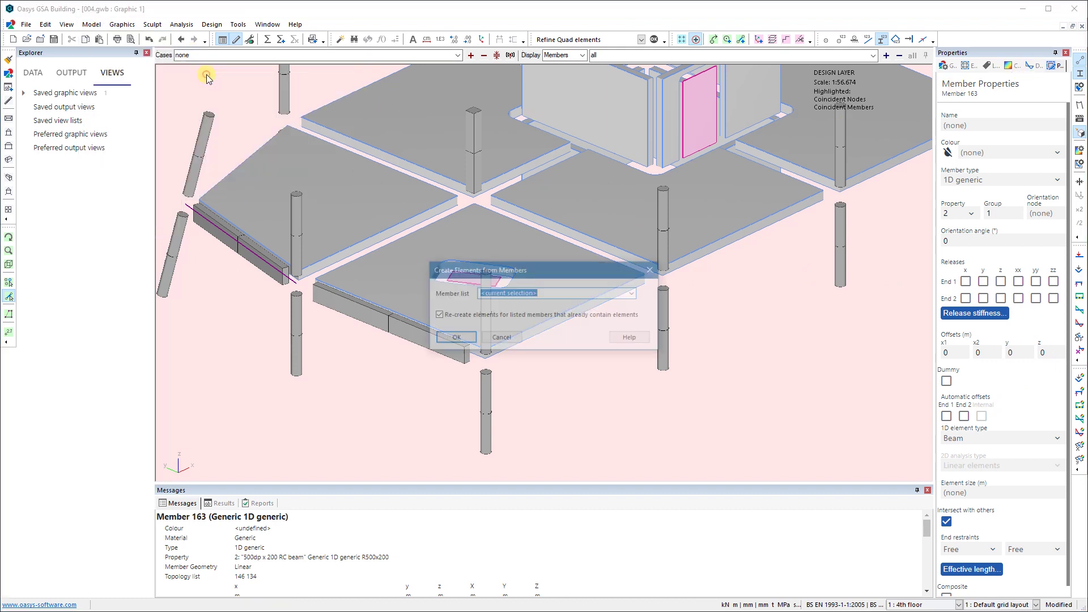
click(635, 293)
click(481, 312)
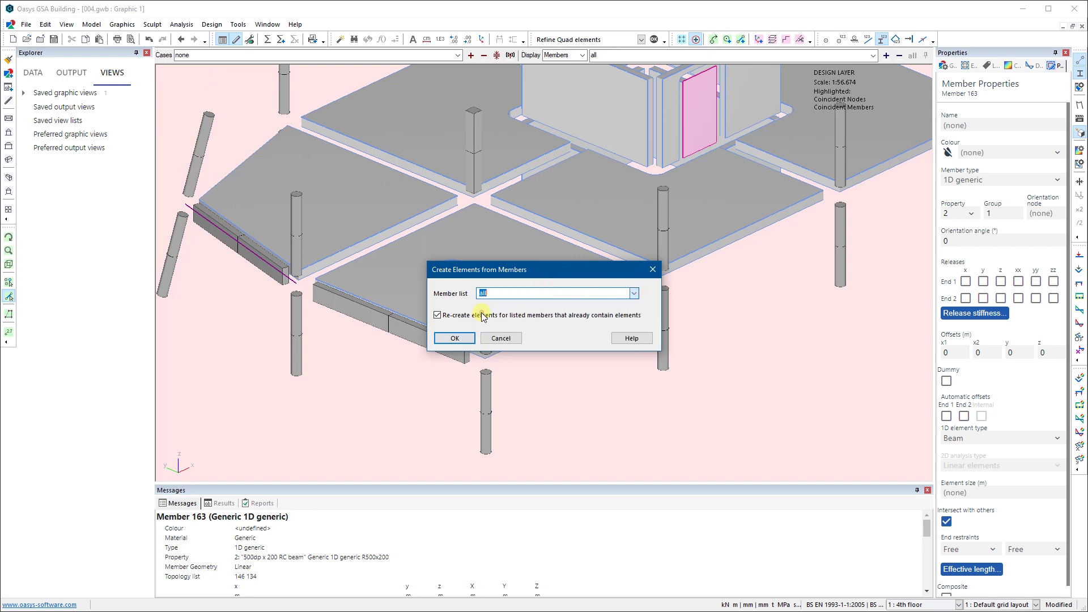
click(453, 338)
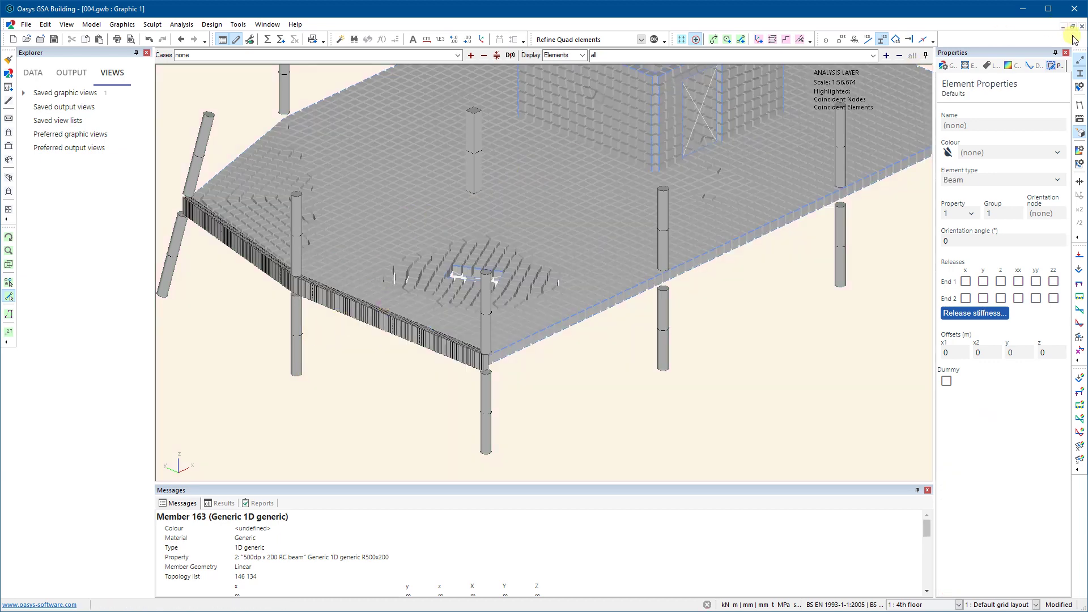
Run the static analysis on the regenerated model, close its report, and save the file.
click(1080, 75)
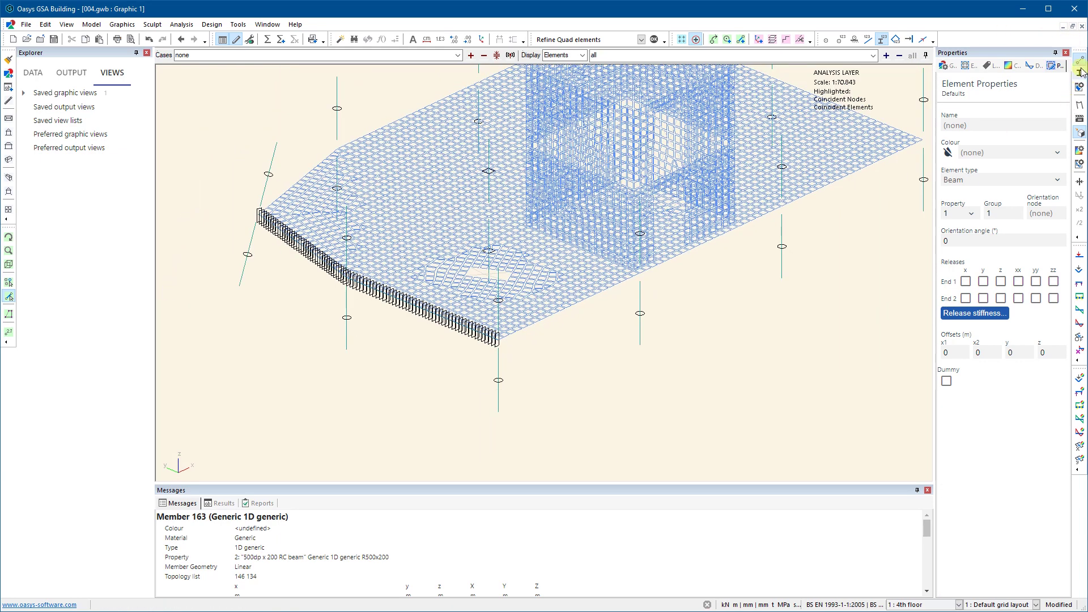
scroll(469, 242, down, 4)
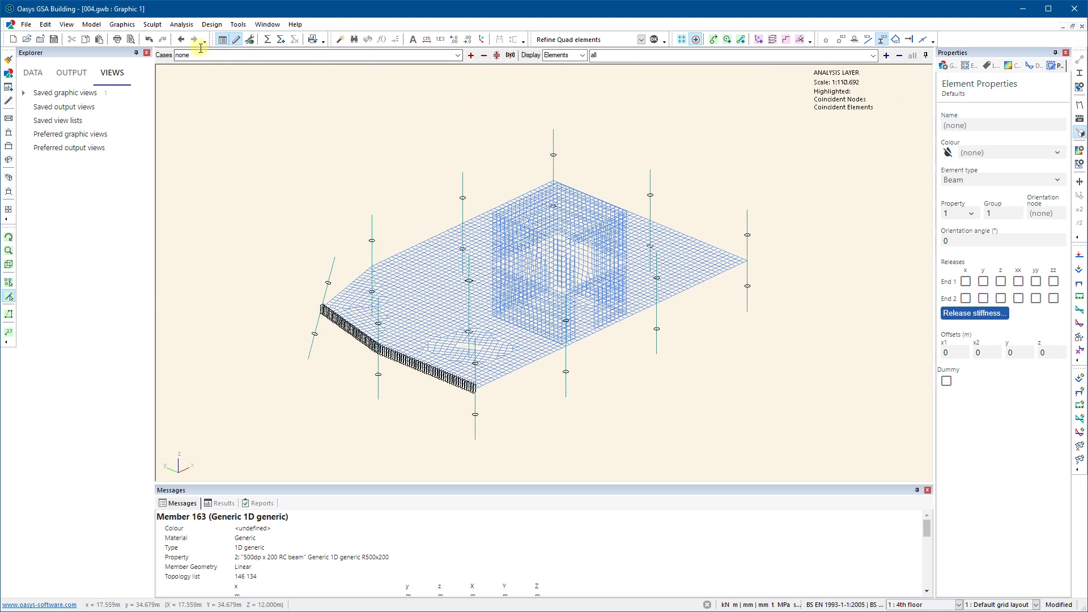
click(267, 41)
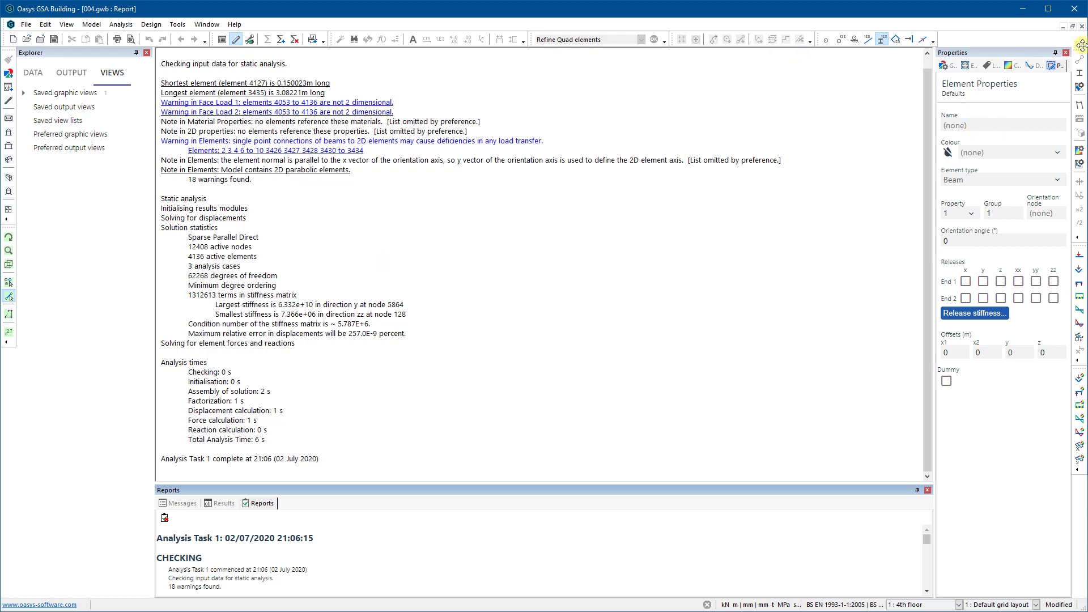
click(1082, 27)
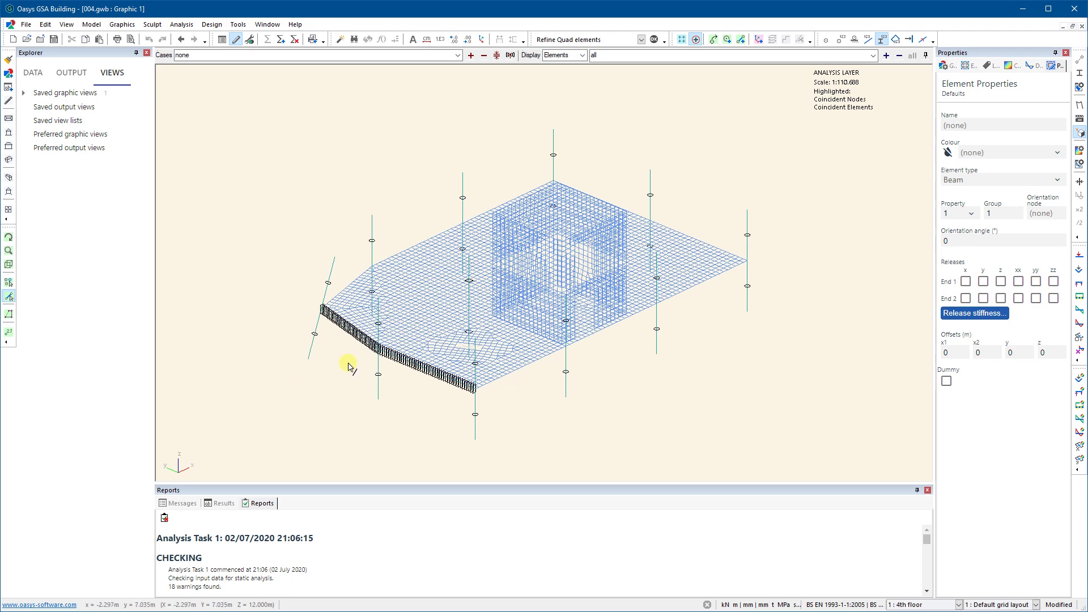
scroll(388, 374, up, 1)
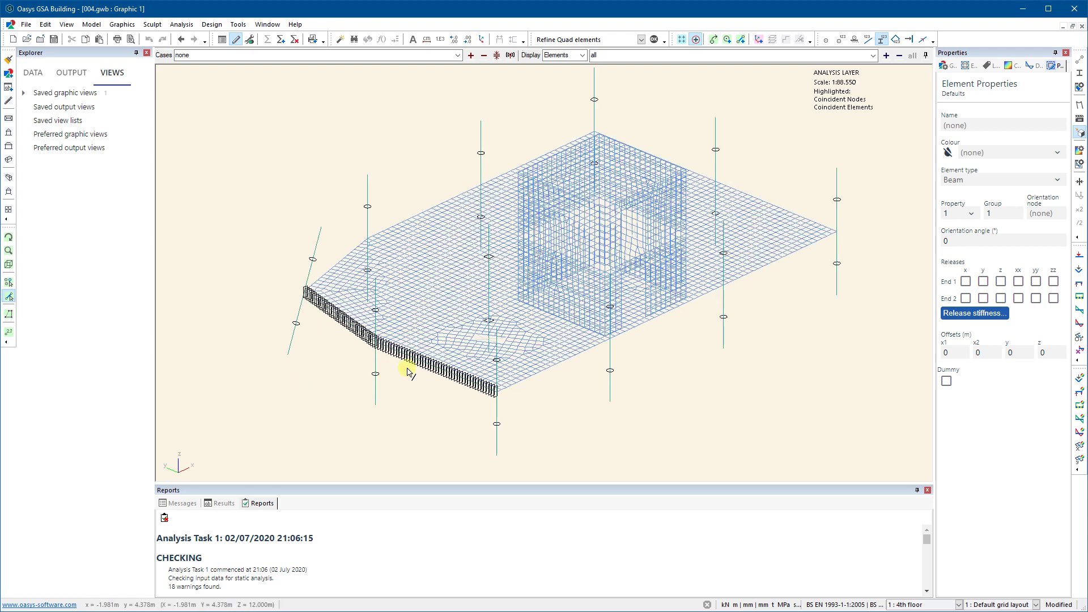
click(54, 39)
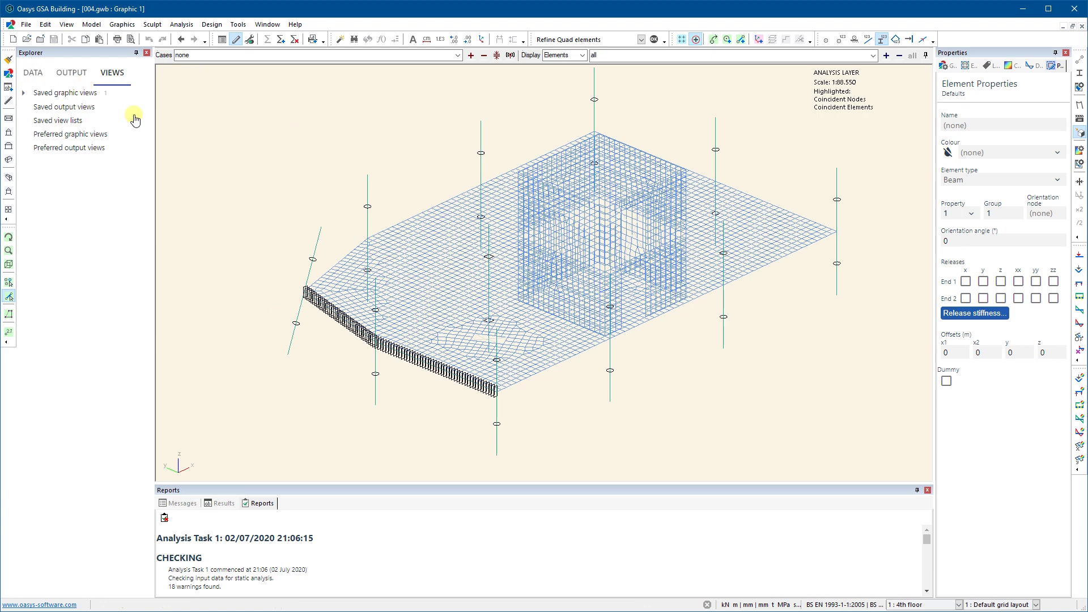
Open the saved graphic view "test beam image" and examine the Myy moment diagram along the two edge beams.
click(23, 93)
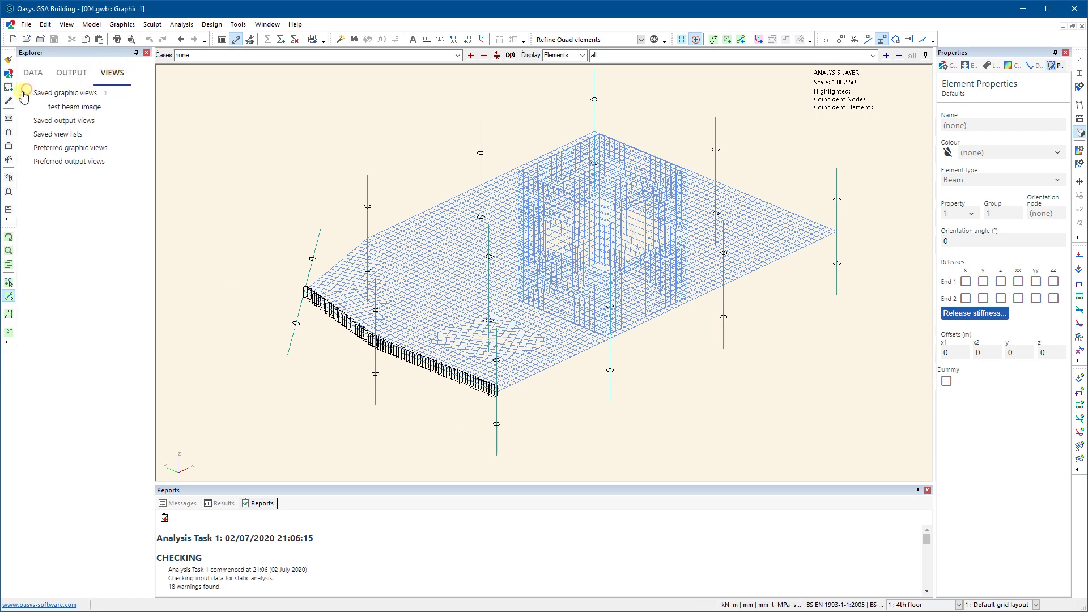
double_click(66, 113)
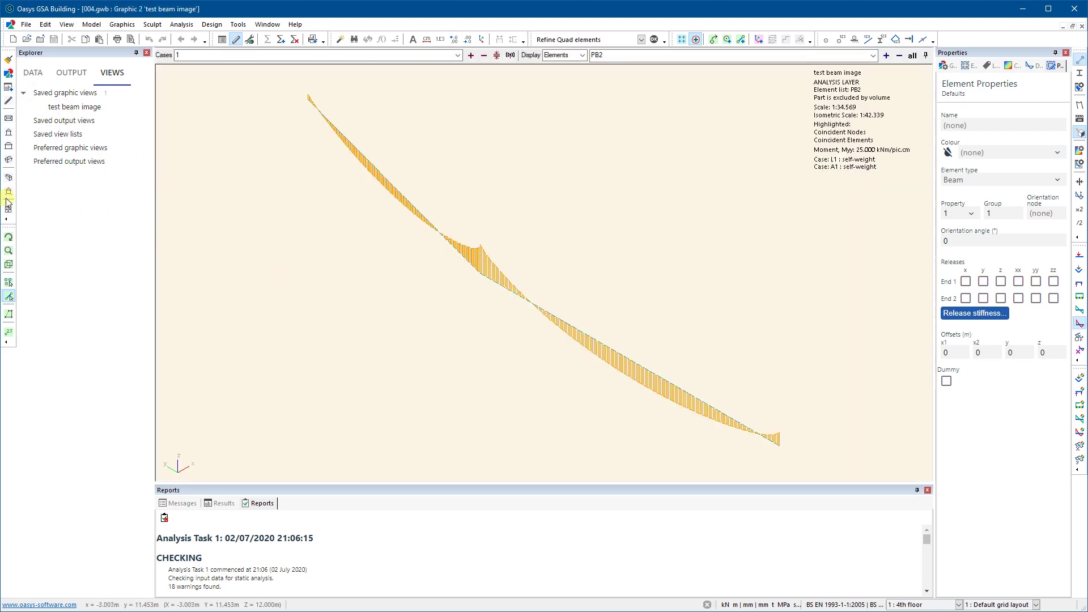
click(9, 237)
drag(368, 299, 396, 301)
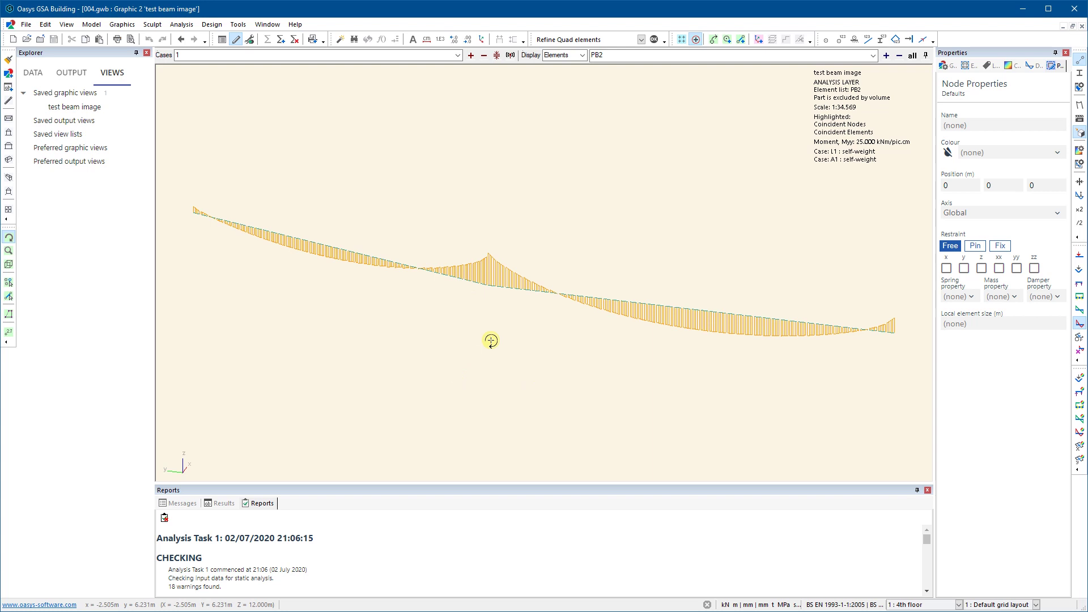
Replace the moment diagram with the Fx axial force diagram and examine it along the edge beams.
click(1080, 325)
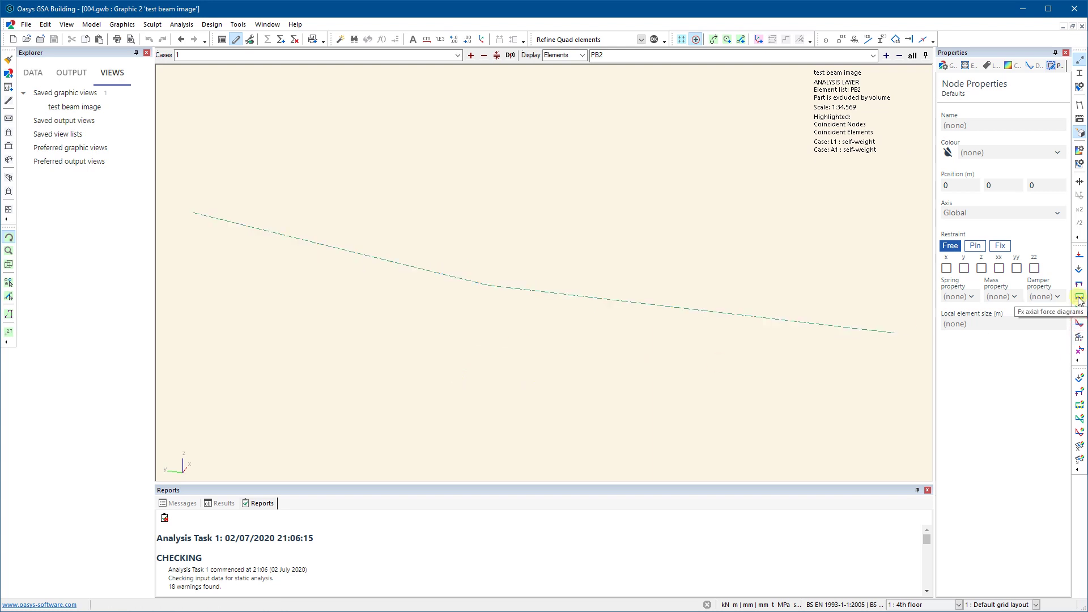
click(1080, 299)
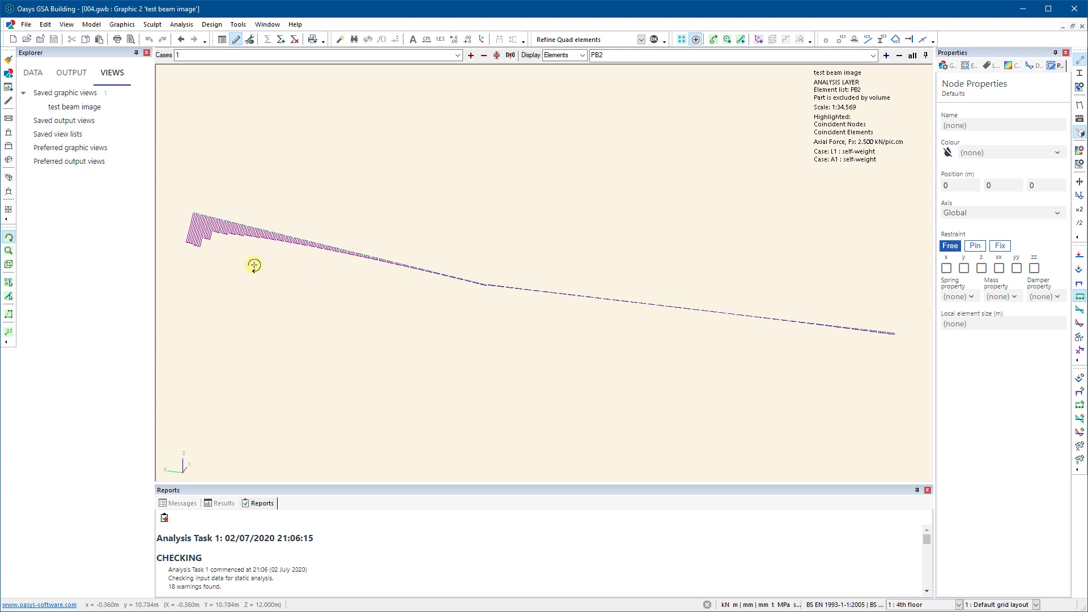
middle_drag(254, 265, 422, 284)
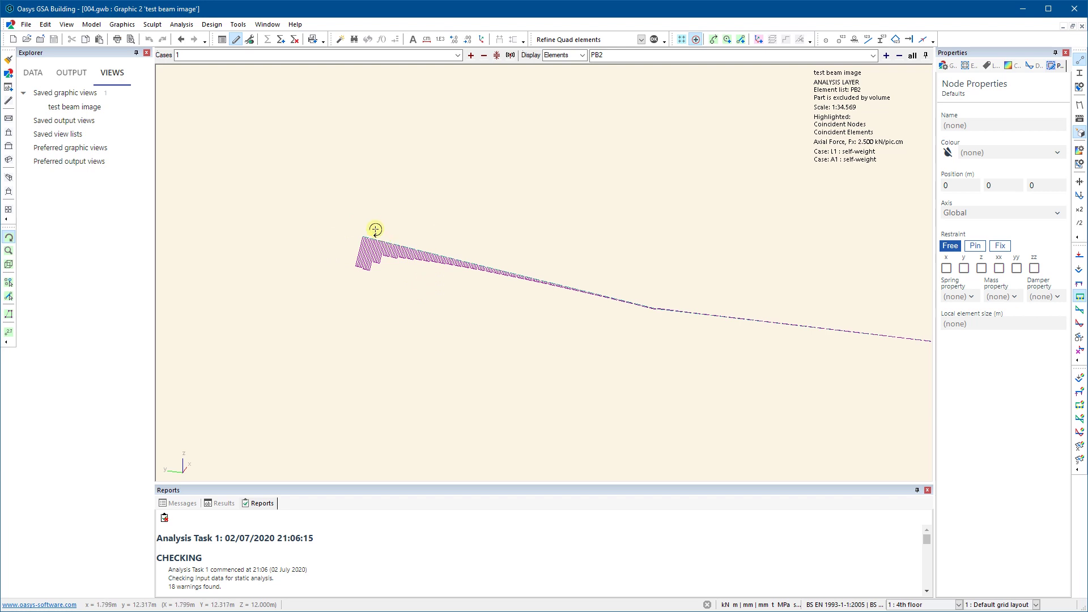
scroll(368, 273, down, 2)
scroll(356, 274, up, 2)
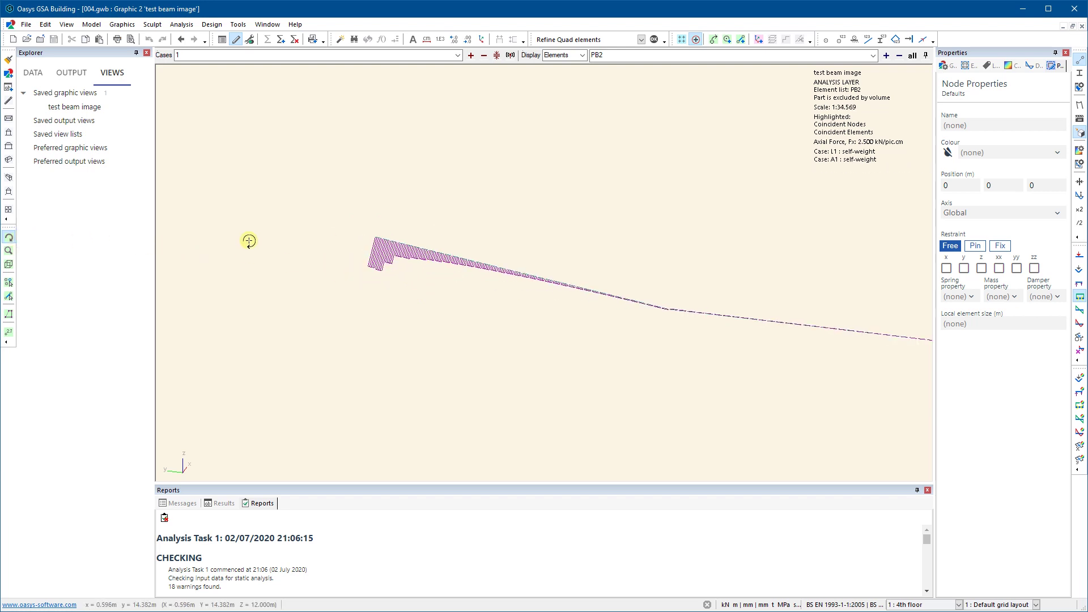
Display all elements unshrunk and remove the Fx axial force diagrams from the view.
click(912, 56)
drag(556, 298, 423, 270)
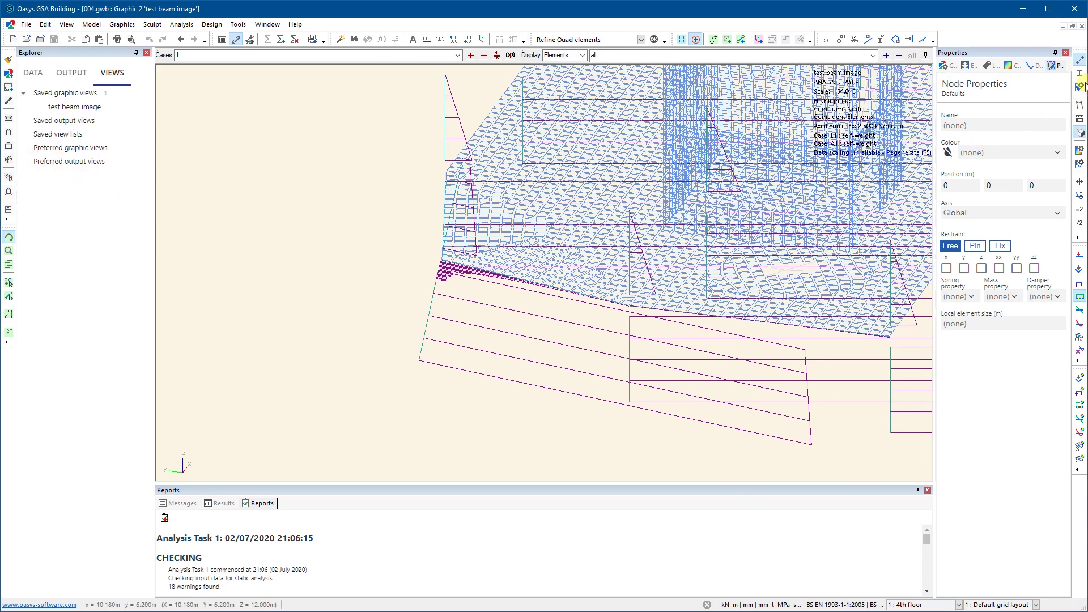
click(1081, 62)
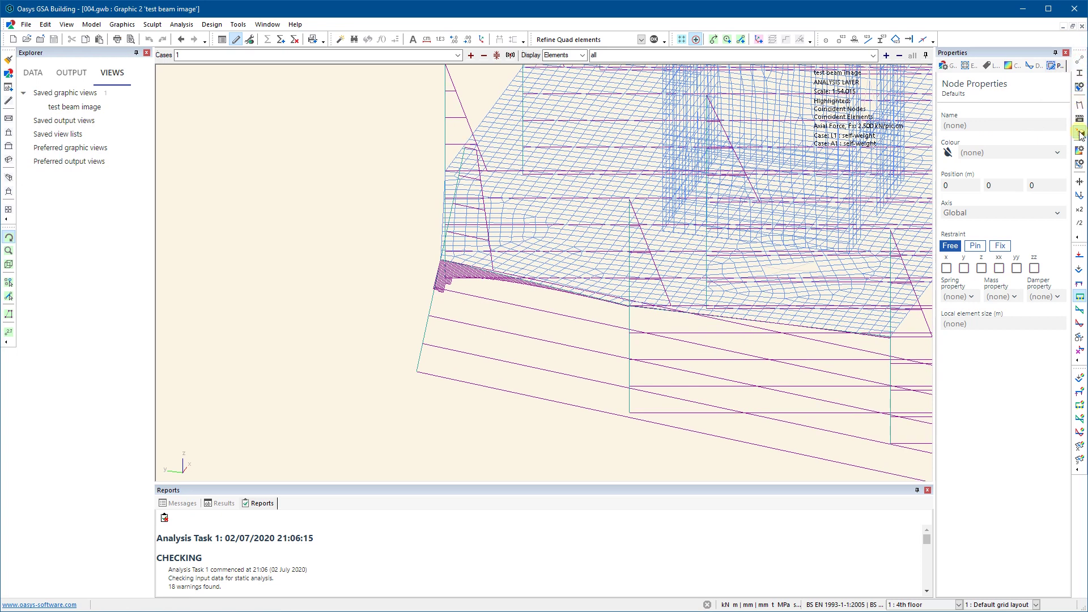
click(1080, 299)
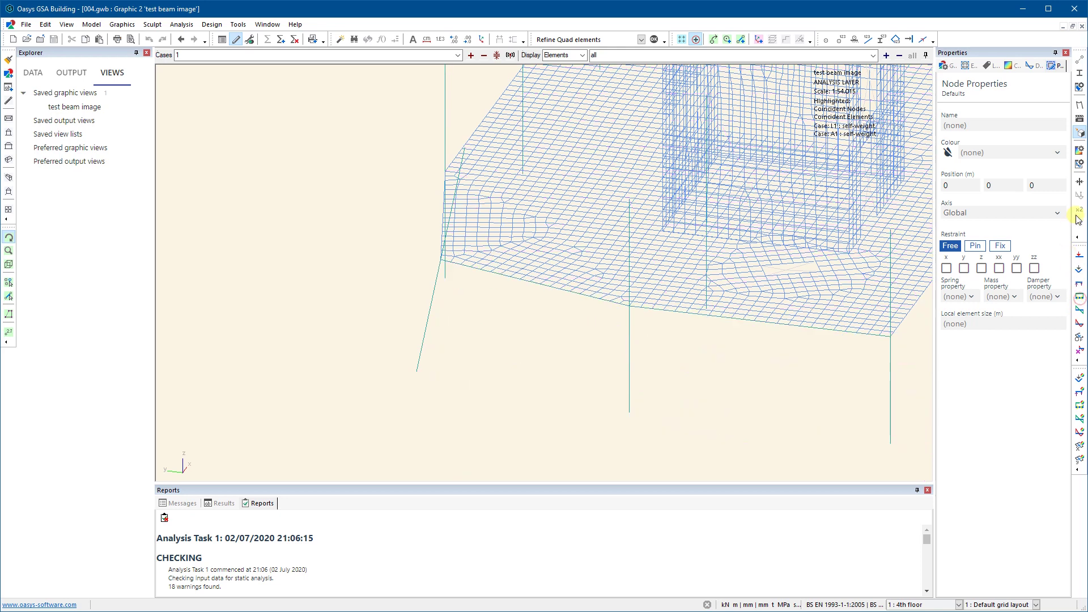
scroll(590, 259, down, 1)
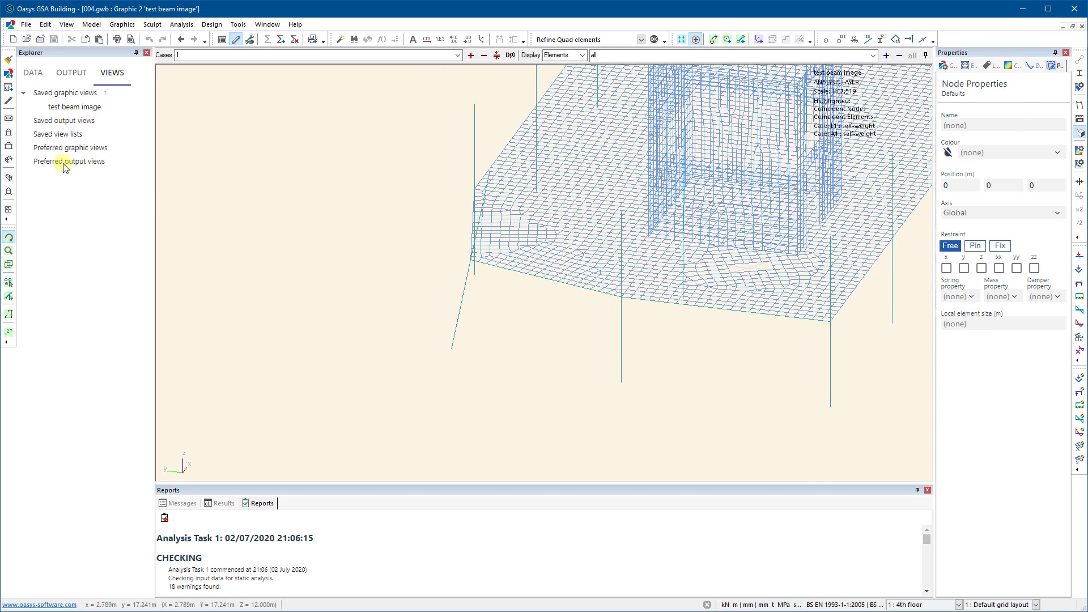
Isolate by volume the part of the slab beside the edge beams, selecting it in plan, and view it in 3D.
click(8, 118)
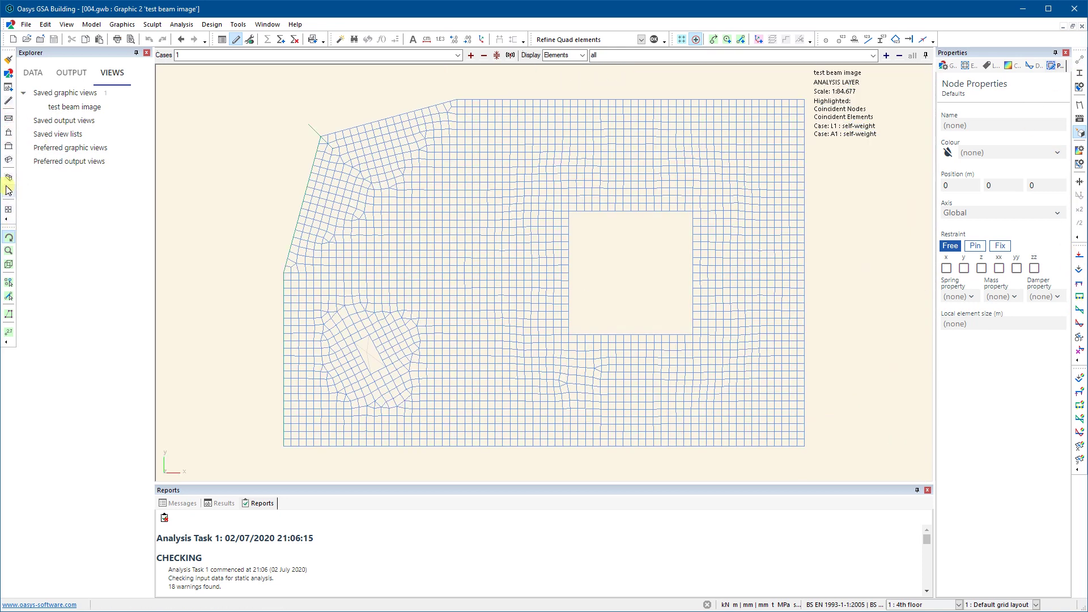
click(9, 264)
drag(459, 454, 214, 91)
drag(229, 231, 273, 169)
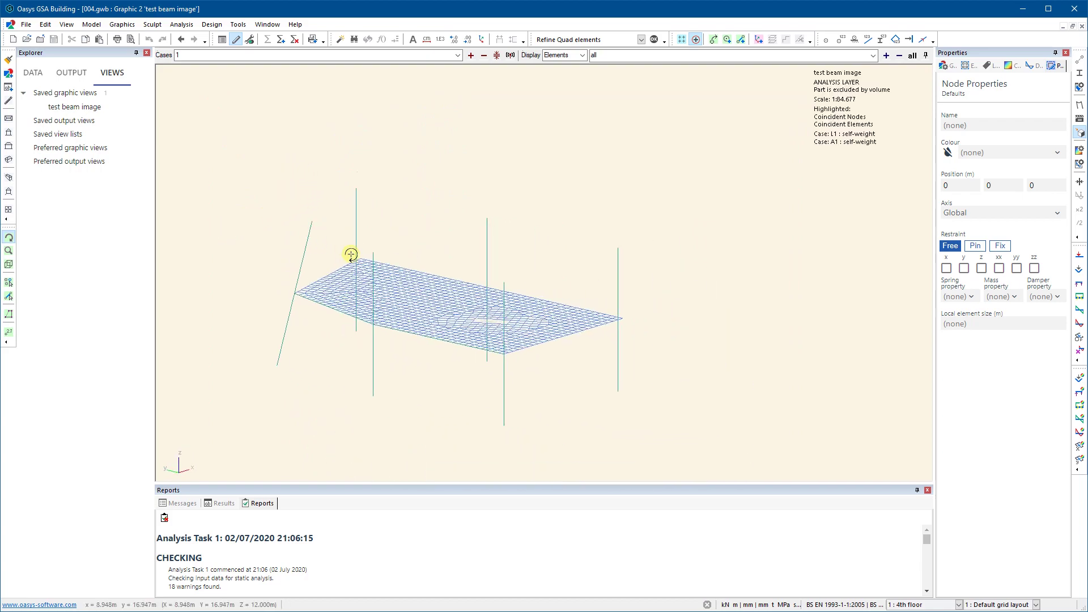
scroll(352, 251, up, 5)
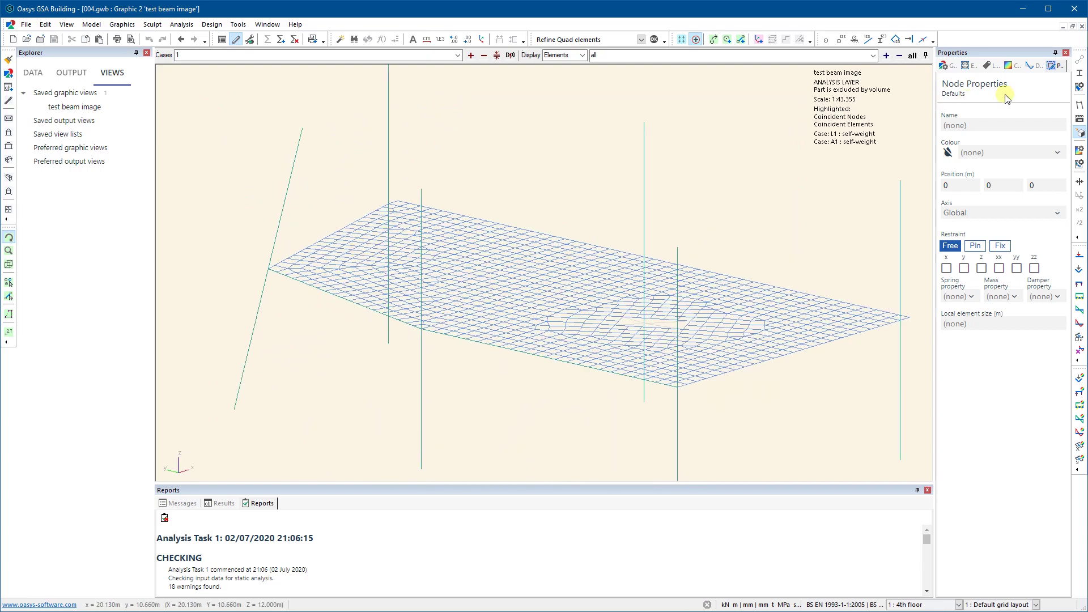
Show the element sections to examine the edge beams and raking column connection, and display all elements again.
click(1079, 73)
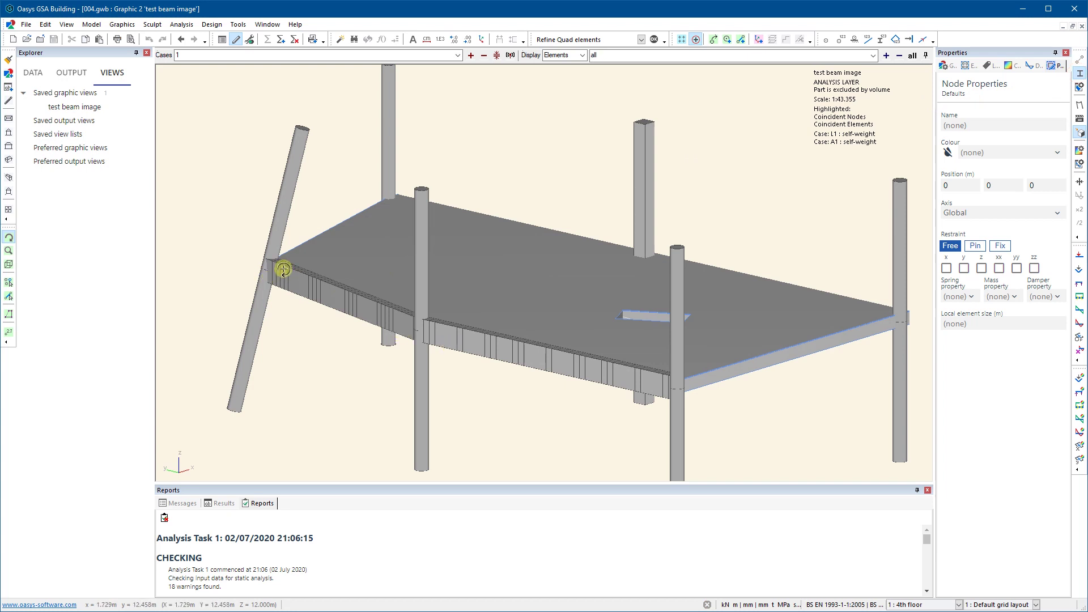
scroll(284, 281, up, 2)
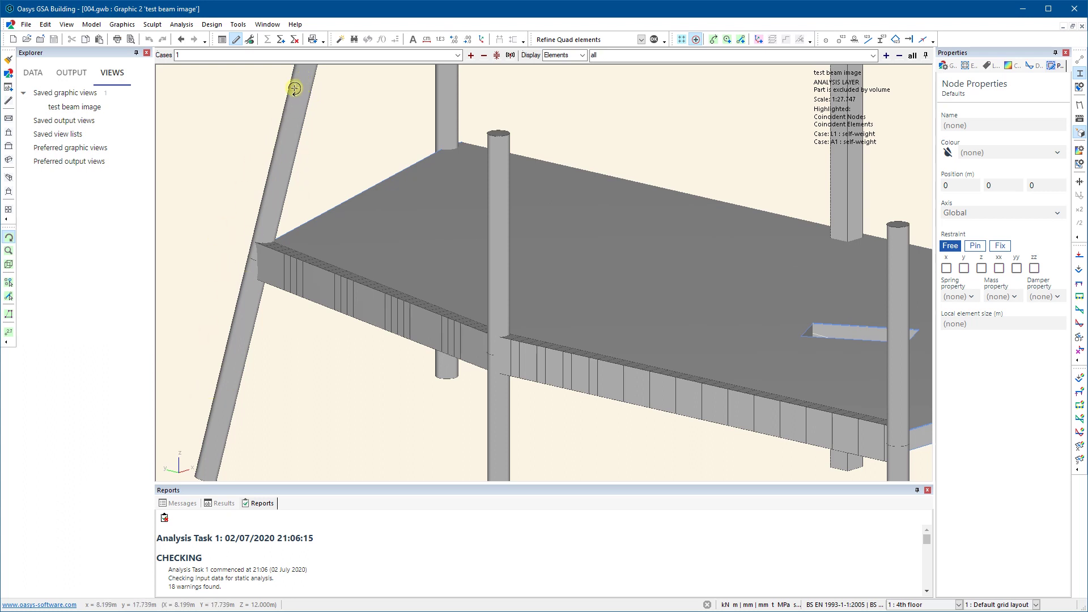
scroll(249, 287, down, 5)
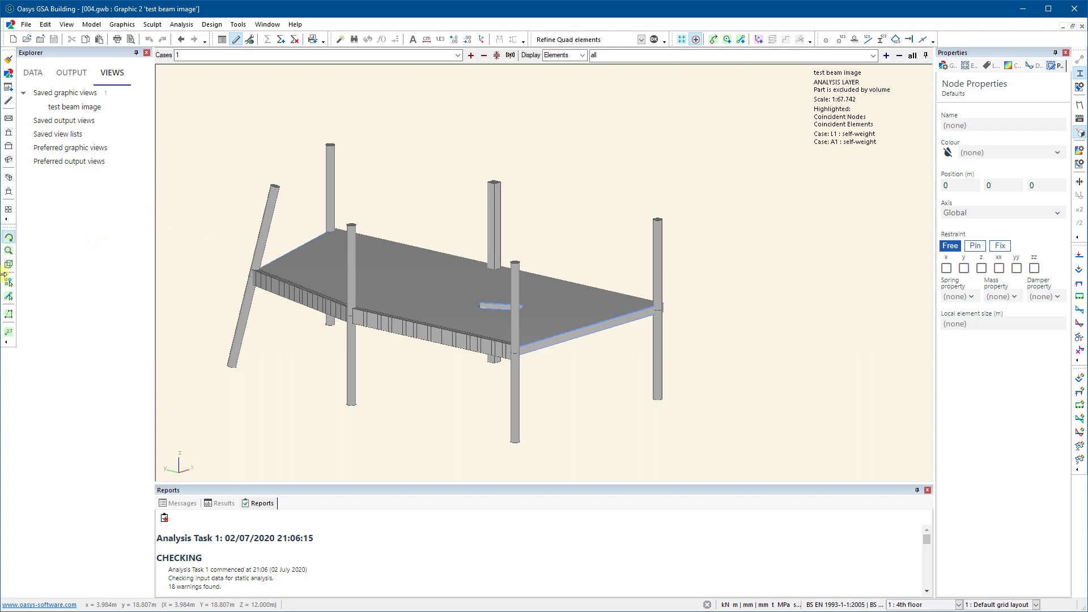
mouse_move(493, 241)
mouse_down()
mouse_move(495, 262)
mouse_move(476, 251)
mouse_up()
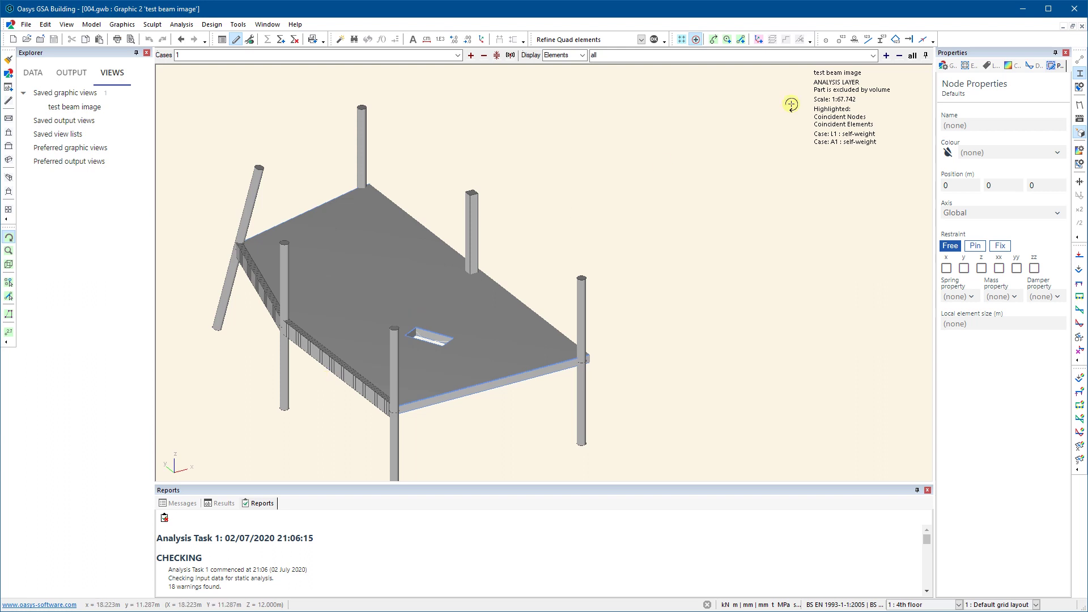
click(912, 56)
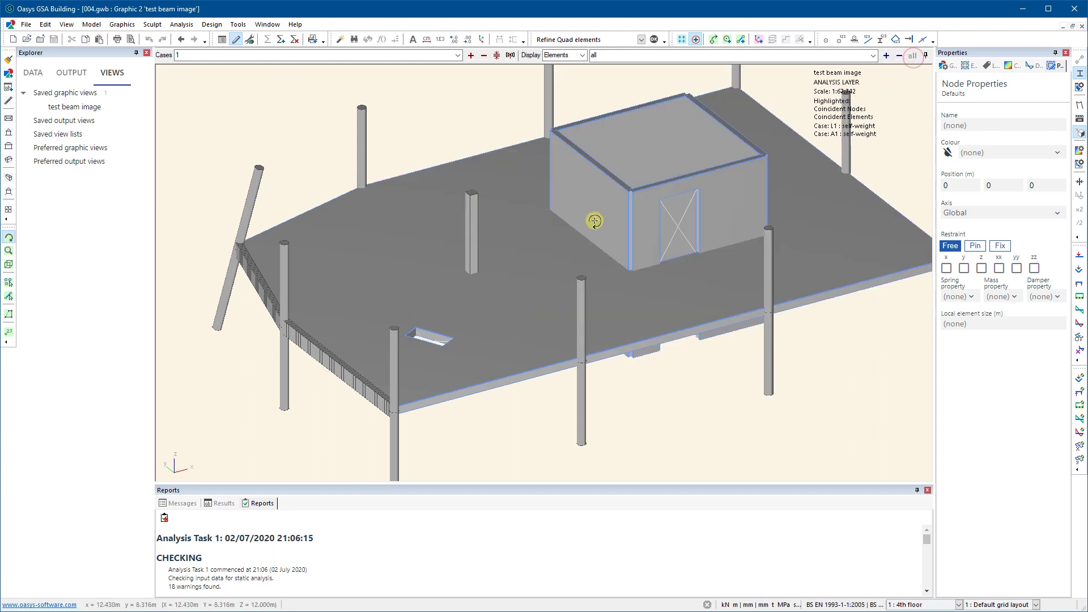
mouse_move(434, 290)
mouse_down()
mouse_move(461, 272)
mouse_move(453, 281)
mouse_up()
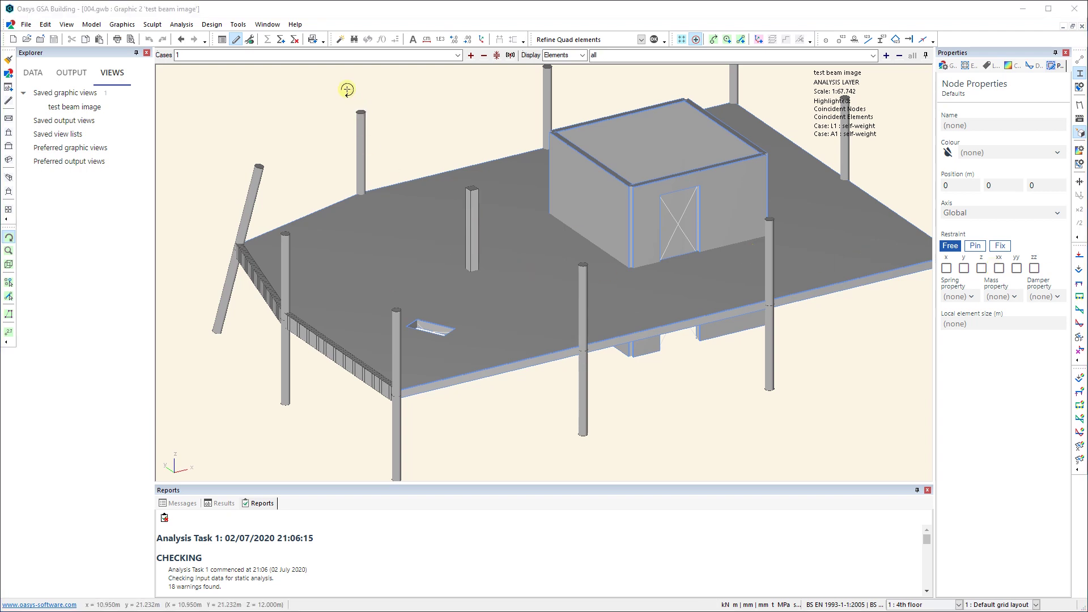
Erase the analysis results and delete the elements generated from all members.
click(294, 39)
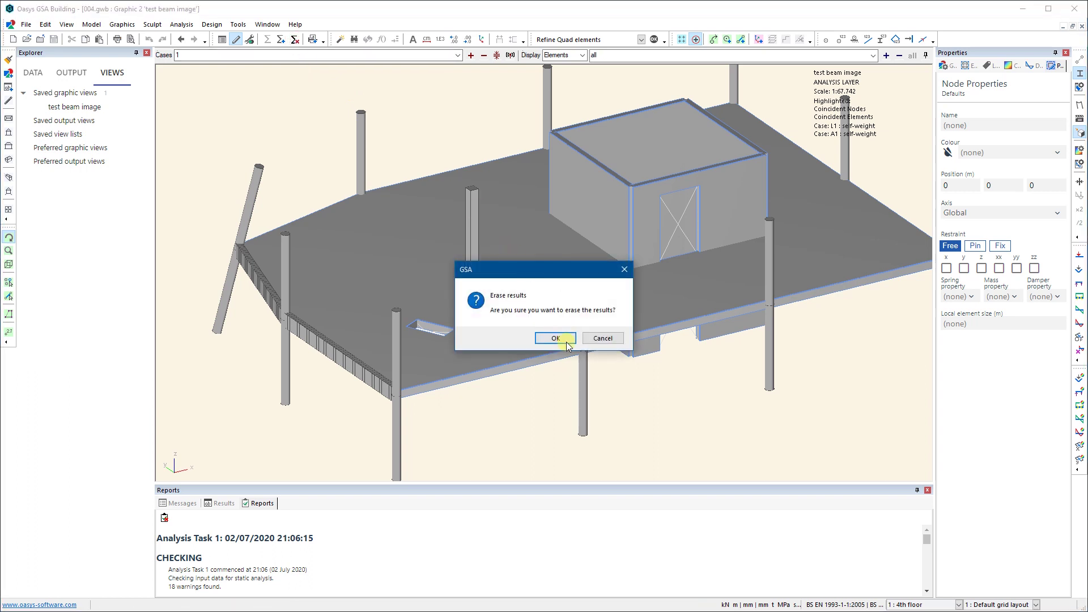
click(553, 338)
click(91, 24)
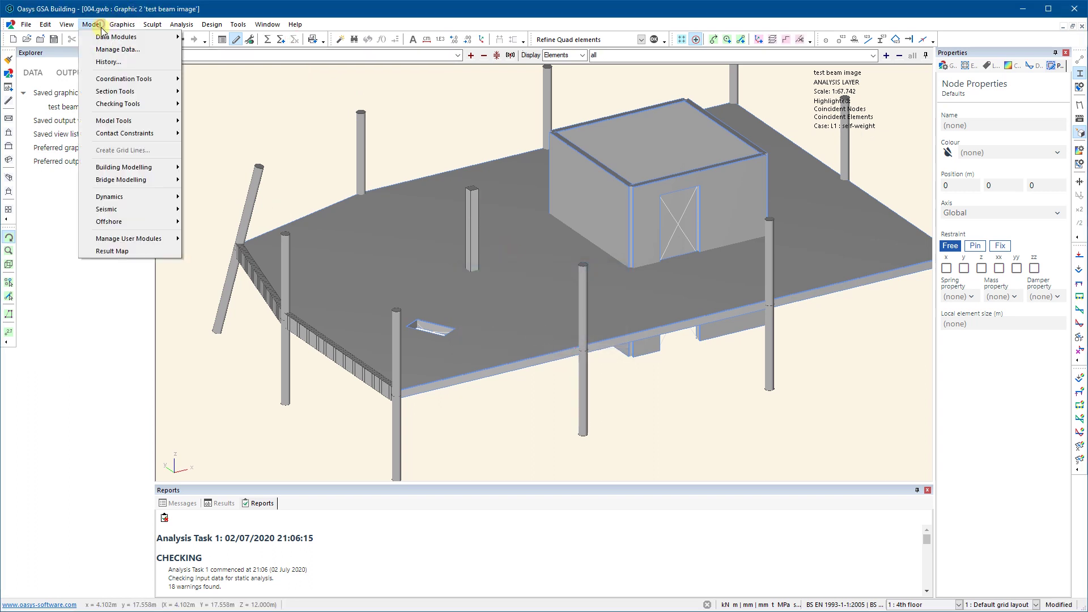
mouse_move(124, 83)
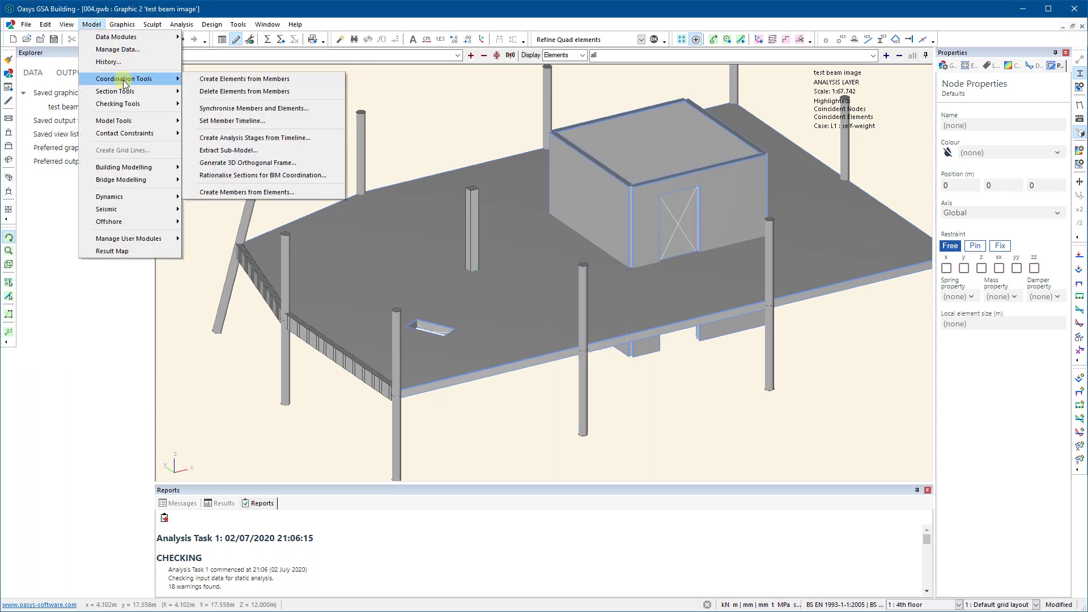
click(244, 92)
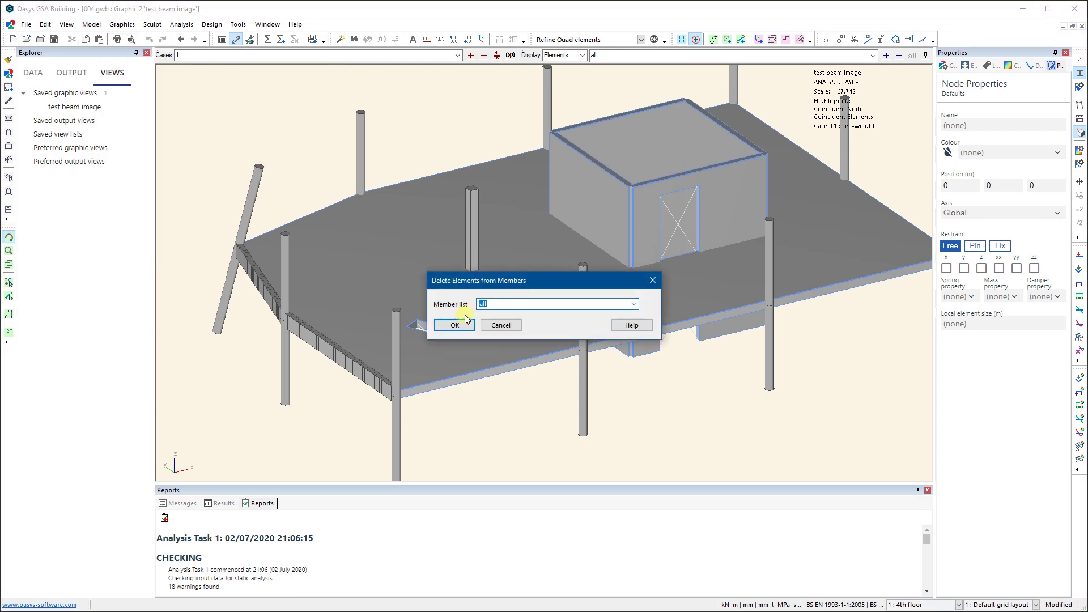
click(449, 325)
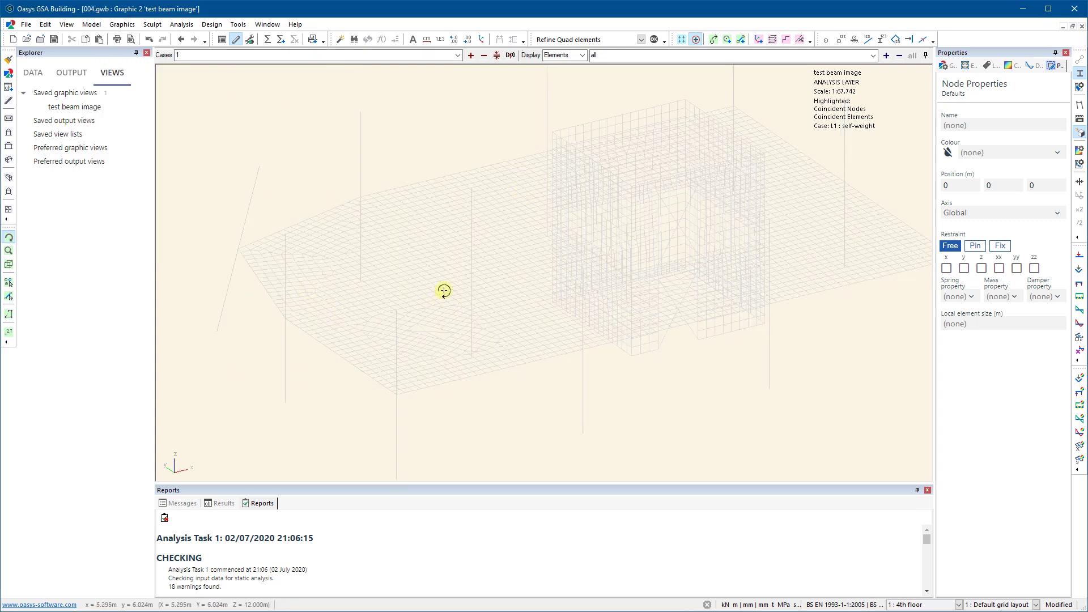
Switch the model view to the members of the design layer and turn off the section display.
mouse_move(415, 267)
mouse_down()
mouse_move(433, 283)
mouse_move(412, 272)
mouse_up()
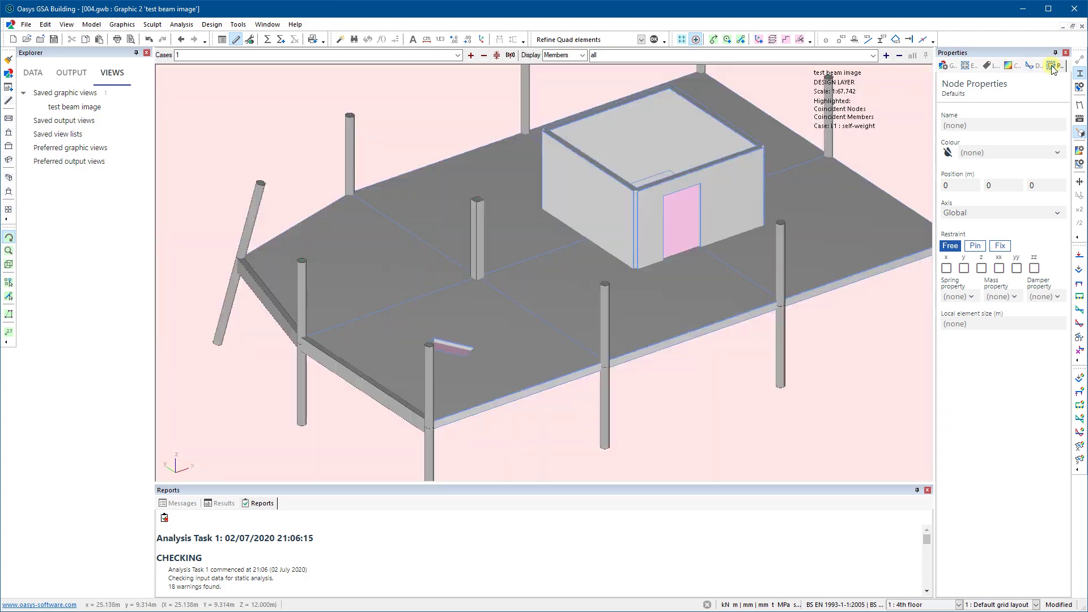
click(1078, 73)
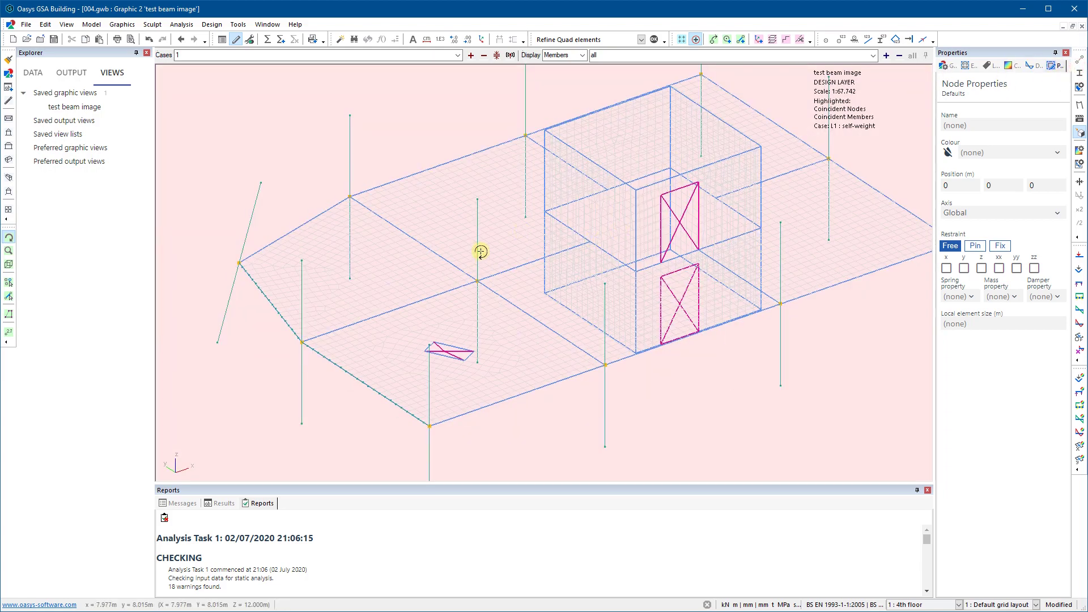
drag(479, 250, 479, 247)
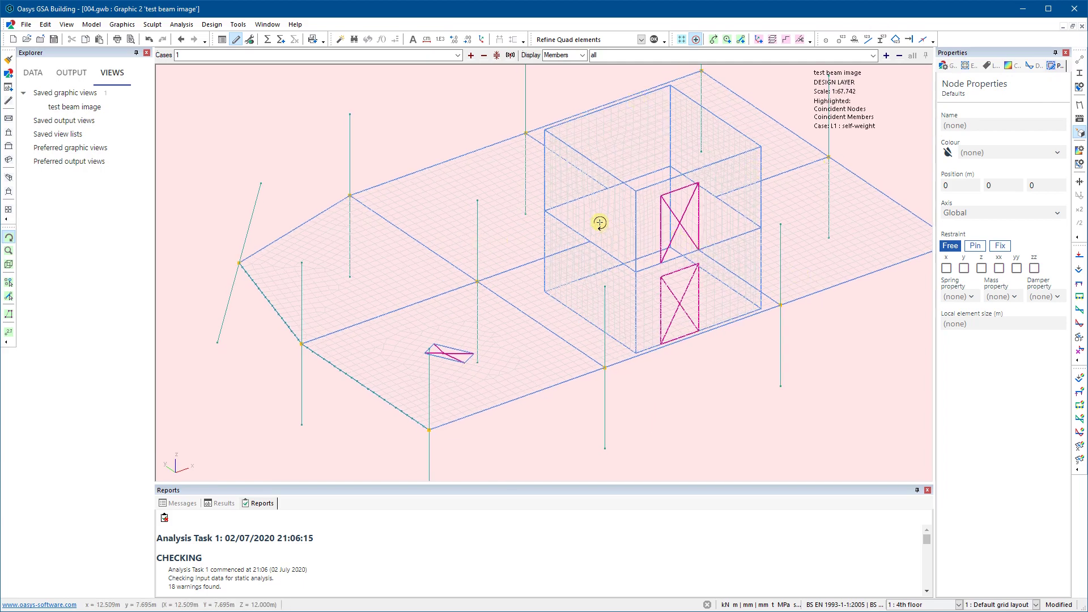
drag(580, 217, 593, 257)
scroll(591, 263, down, 2)
middle_drag(583, 301, 473, 258)
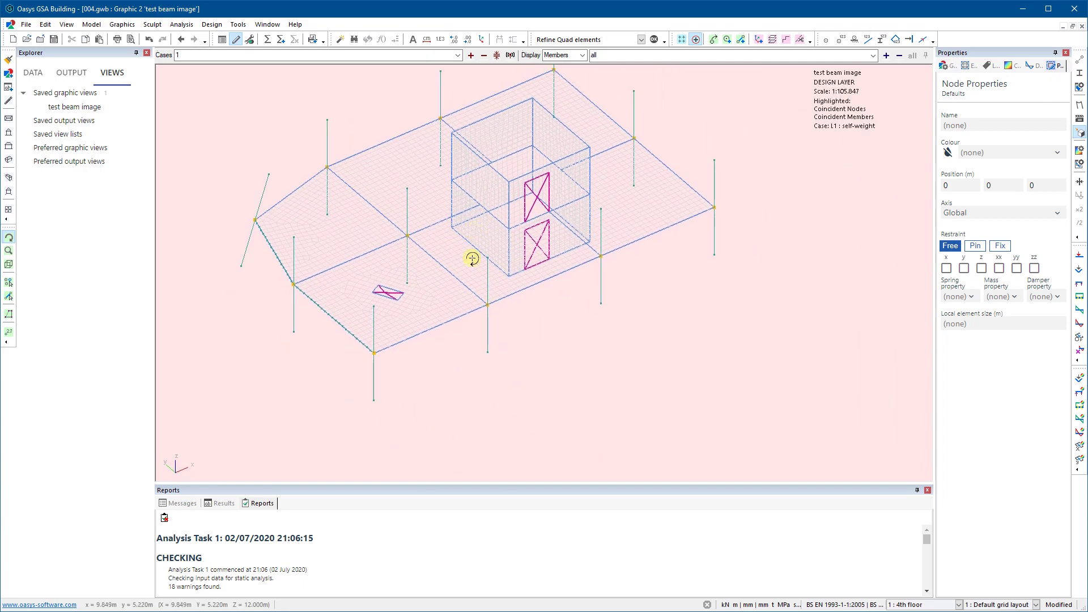
scroll(476, 270, up, 2)
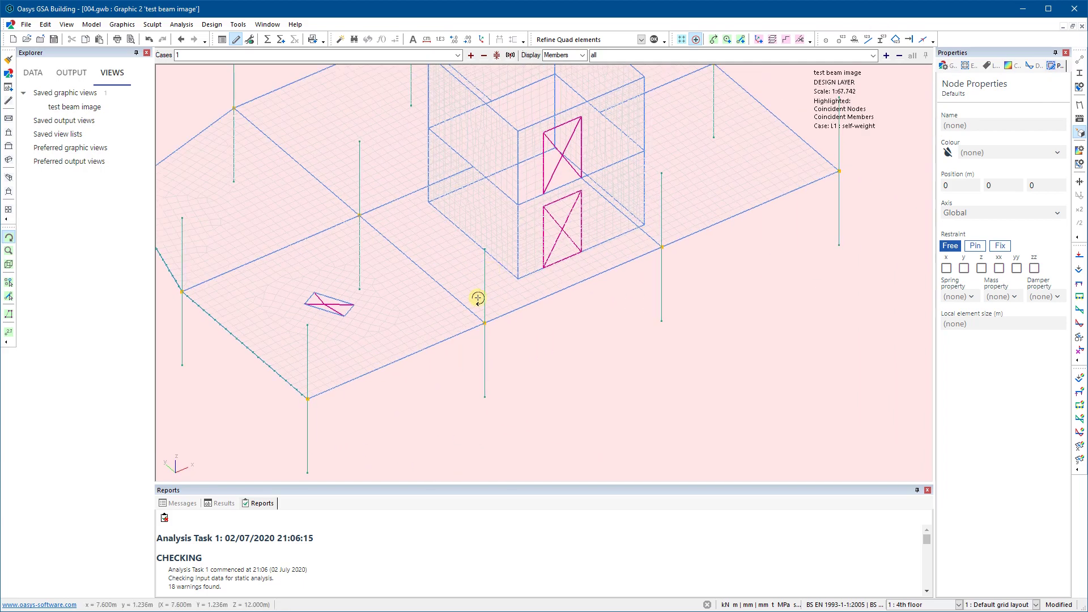
Show the section shapes on the members and examine where the edge columns meet the slab.
click(880, 39)
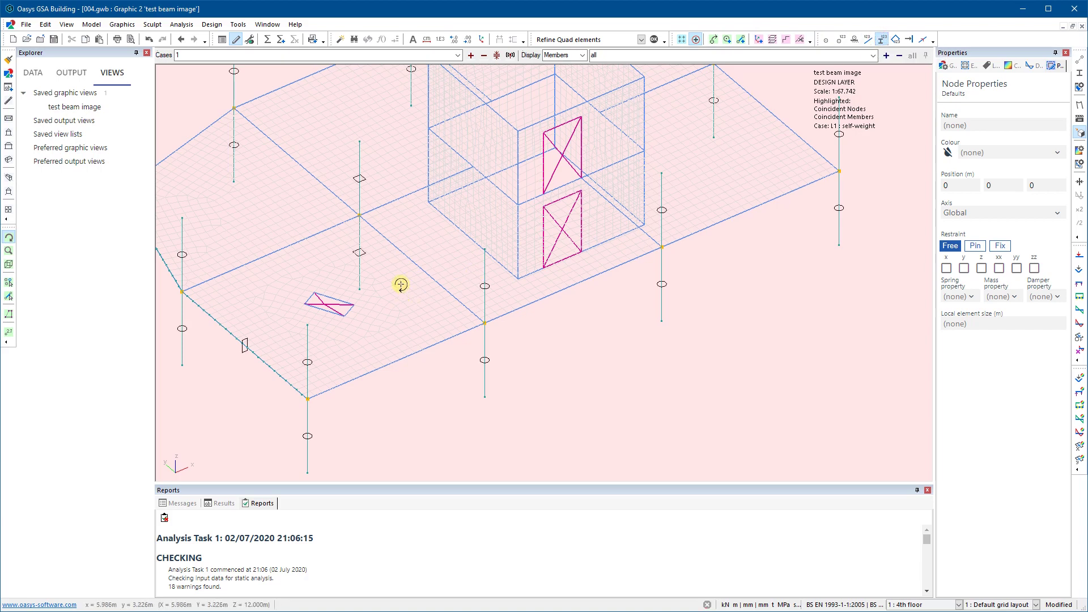
scroll(368, 312, down, 2)
scroll(383, 299, up, 3)
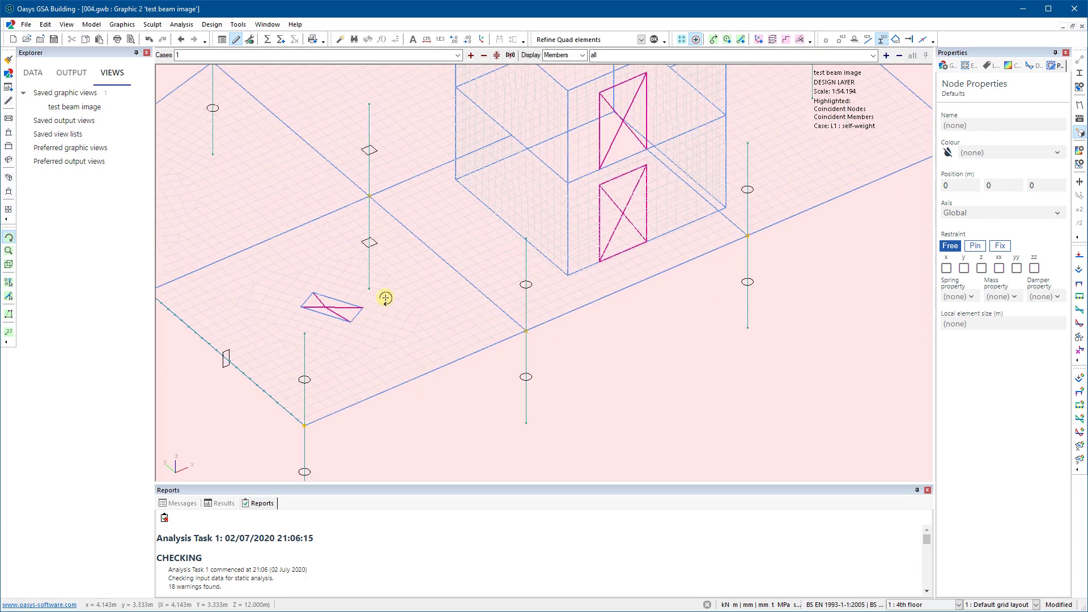
scroll(528, 303, up, 1)
scroll(528, 303, up, 3)
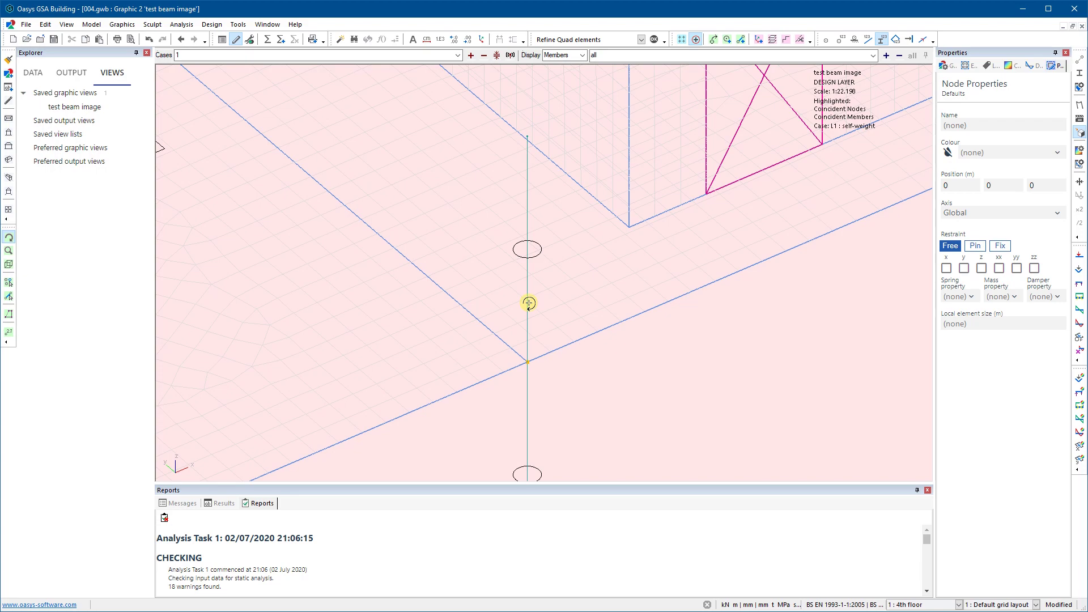
scroll(527, 317, down, 4)
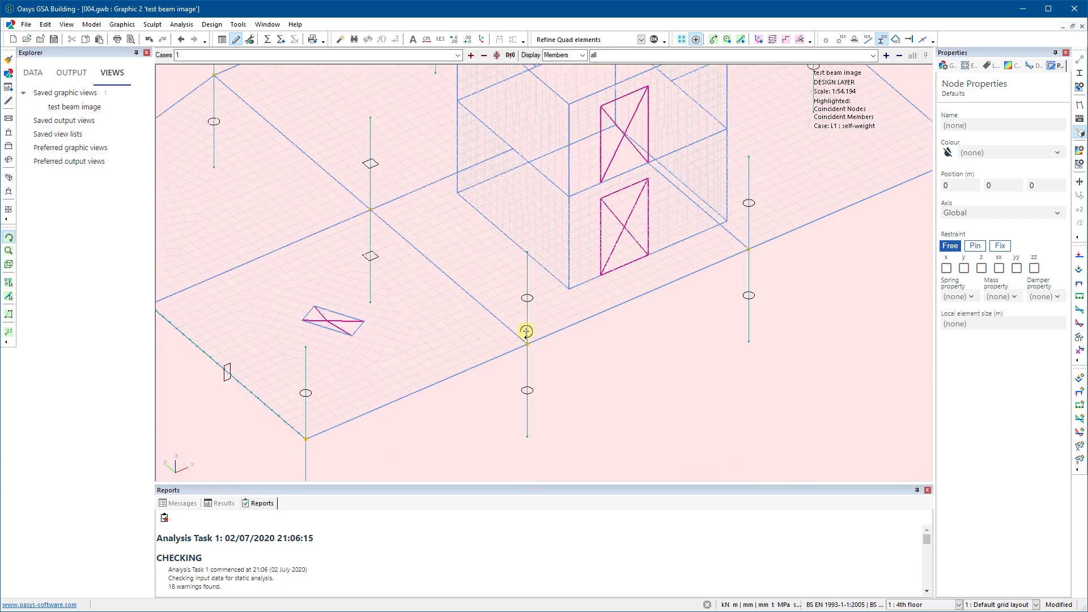
scroll(527, 346, up, 6)
middle_drag(527, 360, 614, 338)
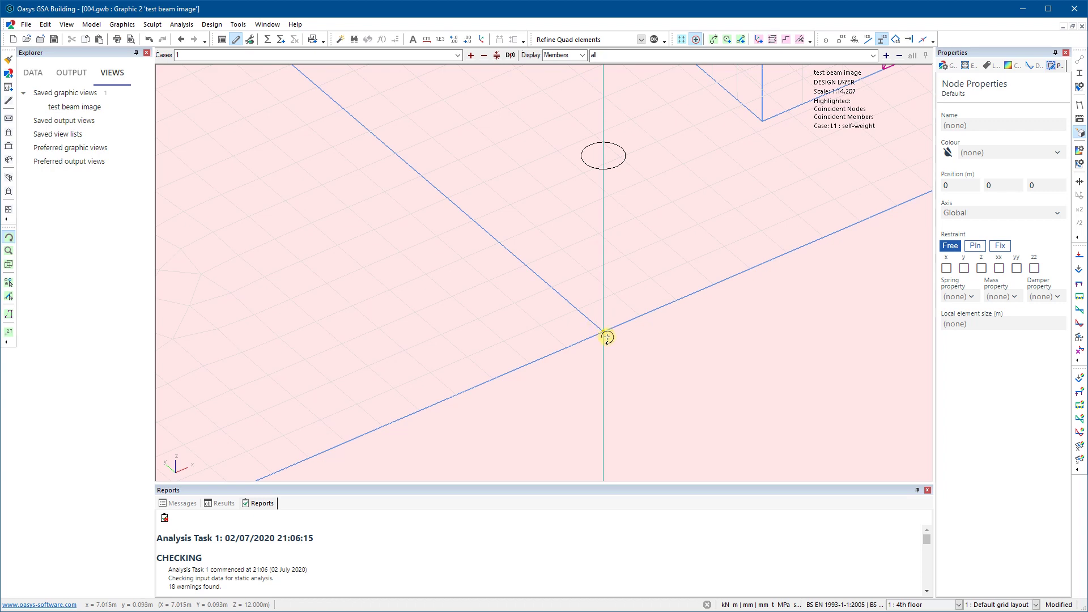
scroll(605, 331, down, 5)
scroll(512, 306, down, 1)
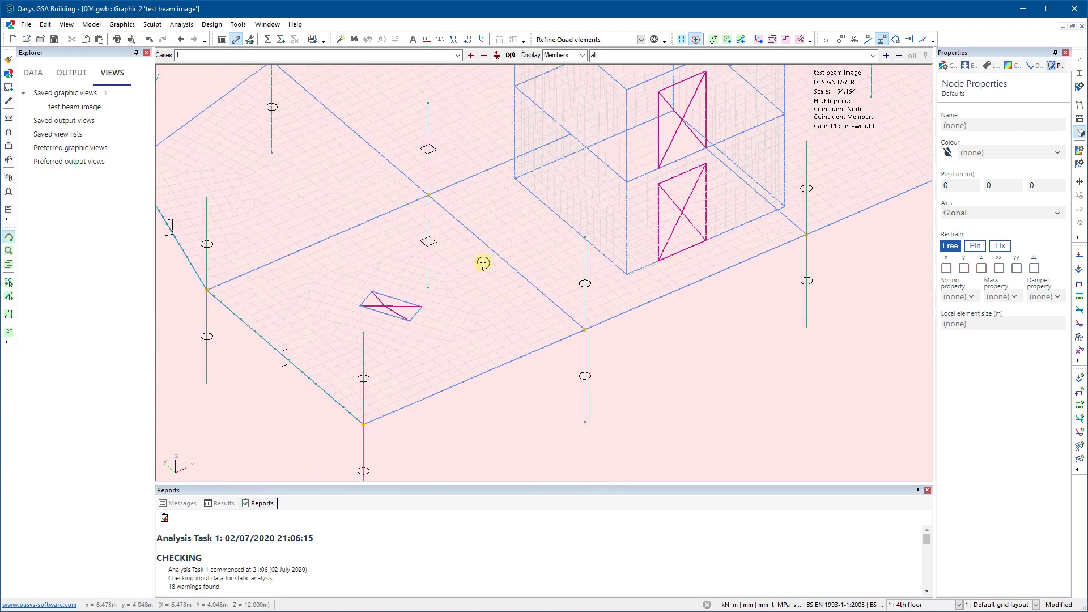
mouse_move(483, 262)
mouse_down()
mouse_move(485, 279)
mouse_move(476, 275)
mouse_up()
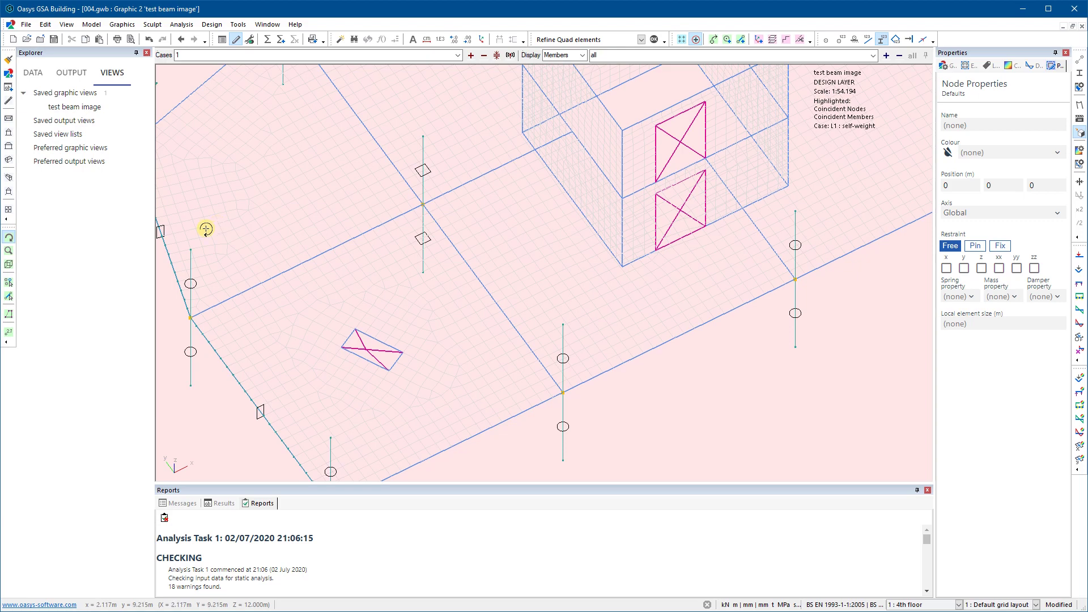
Switch to member selection and window-select the slab panels around the internal column.
click(10, 297)
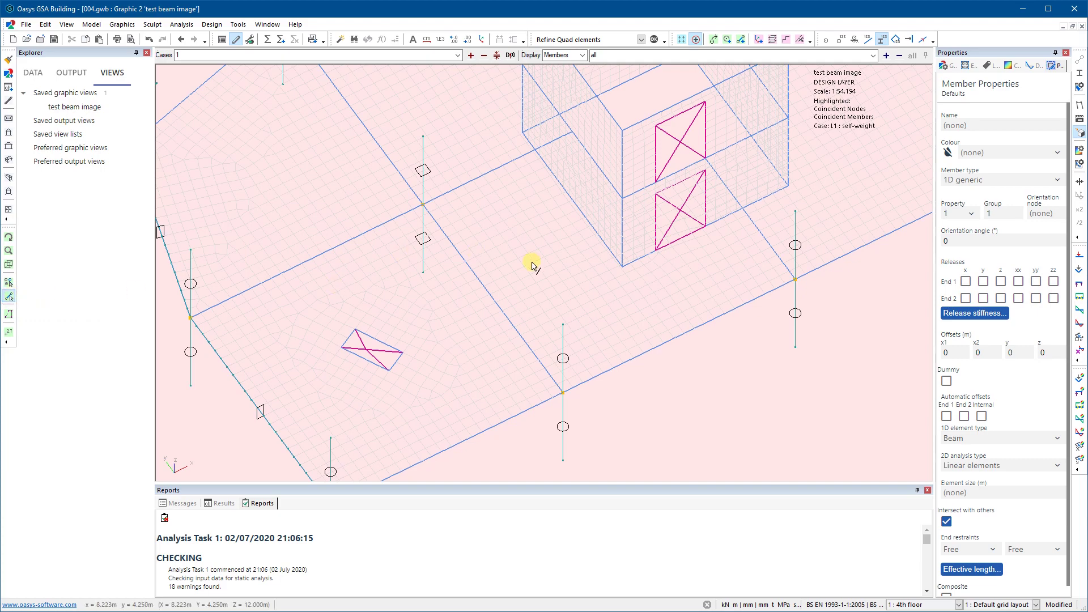
drag(498, 284, 348, 152)
scroll(430, 204, down, 3)
scroll(485, 236, down, 1)
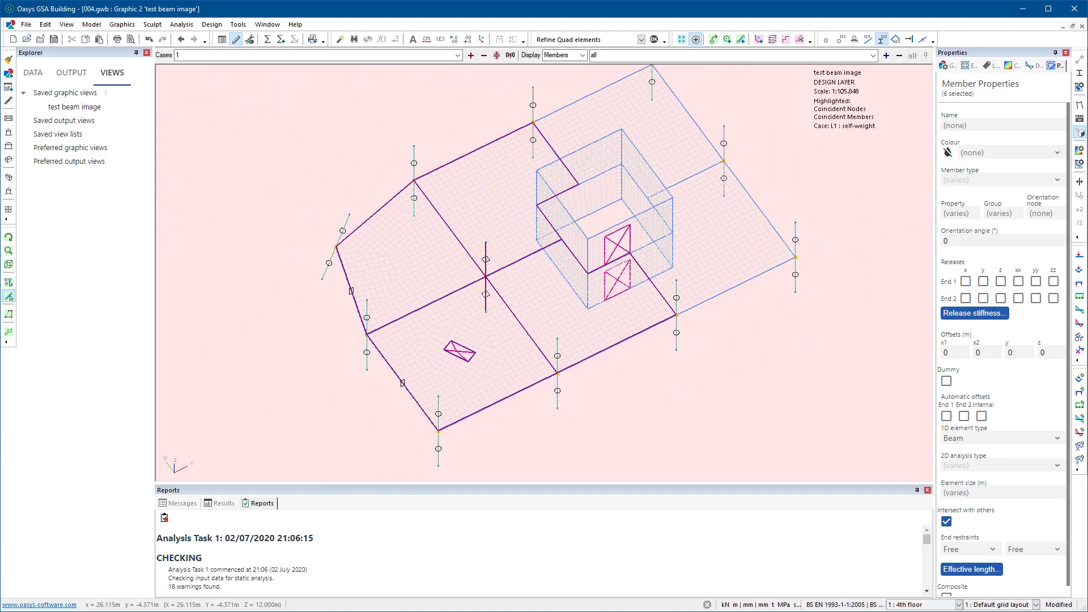
scroll(547, 357, up, 2)
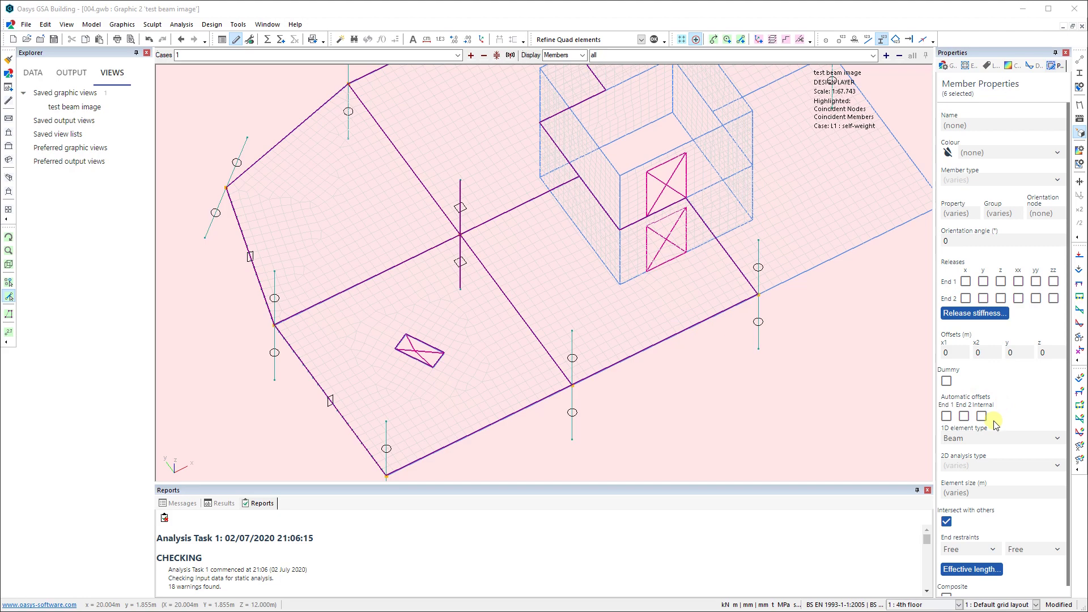
click(674, 408)
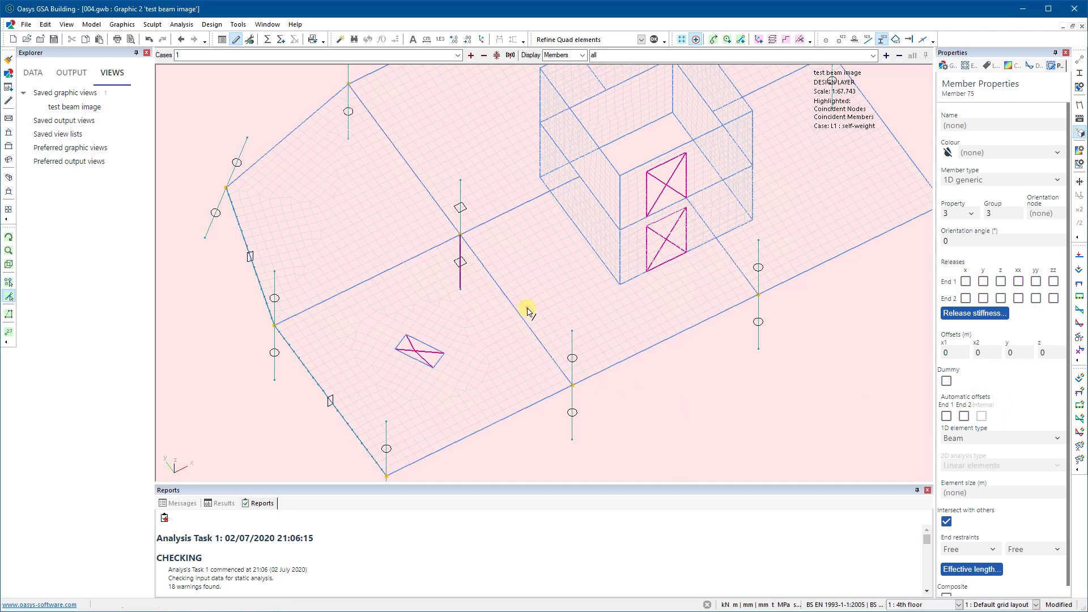
click(538, 339)
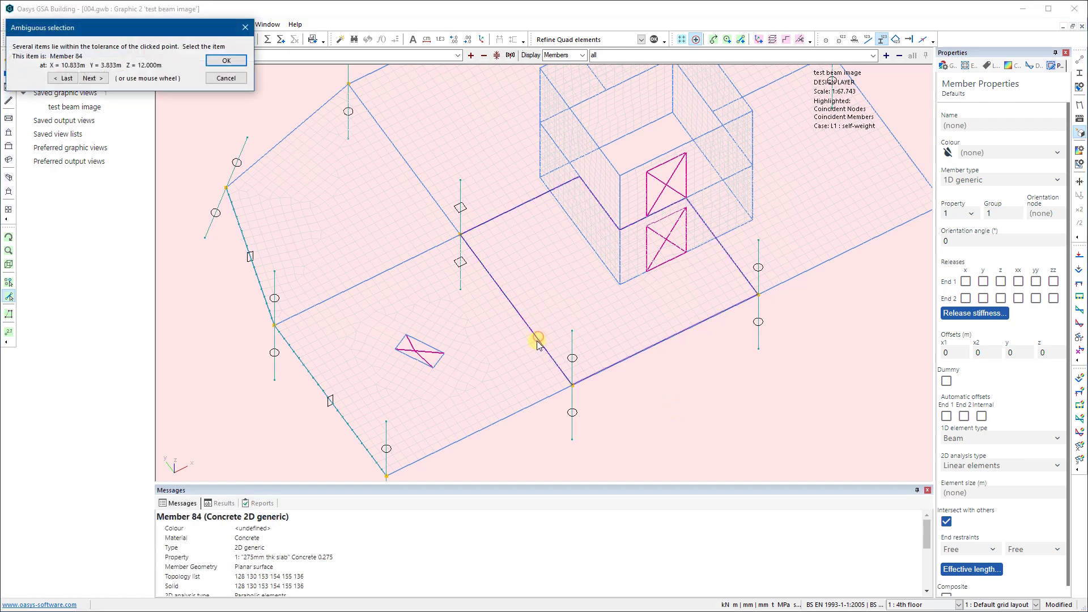
click(225, 78)
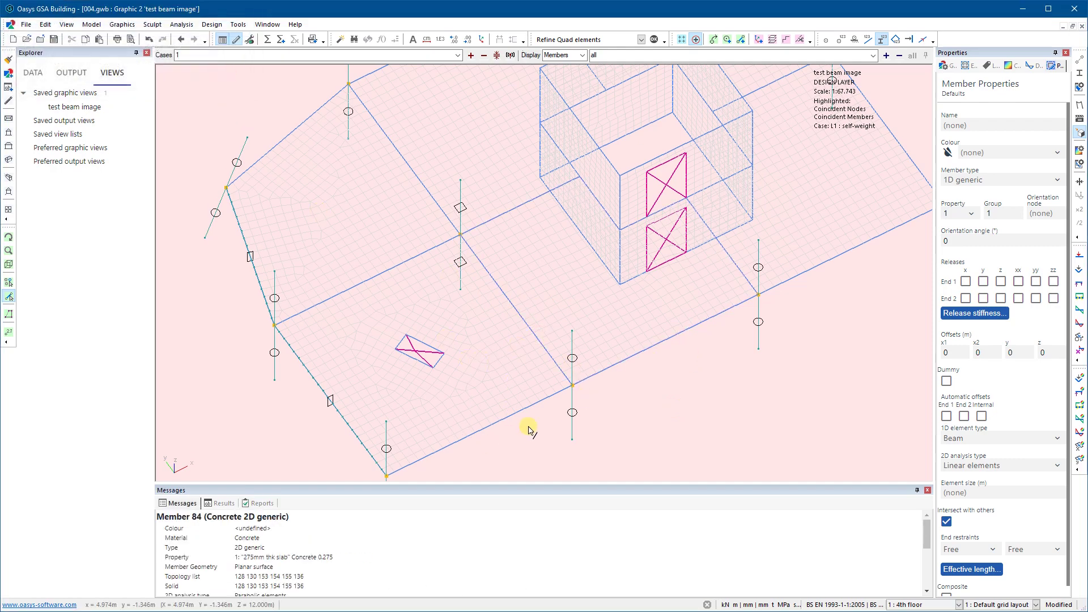
Select the four slab panels meeting at the internal column and enable their Internal automatic offsets.
click(515, 412)
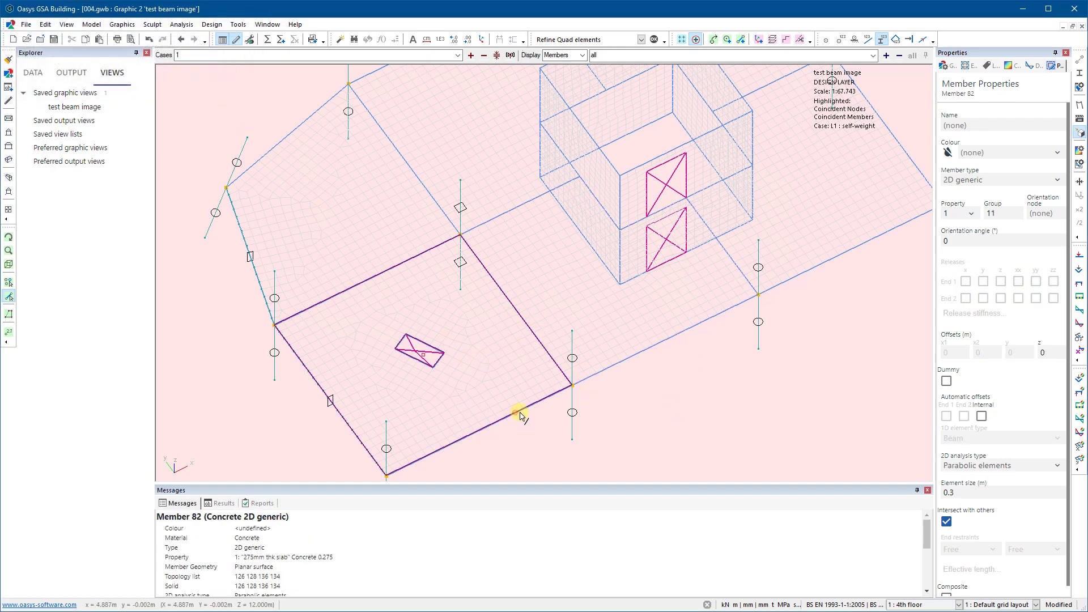
click(643, 354)
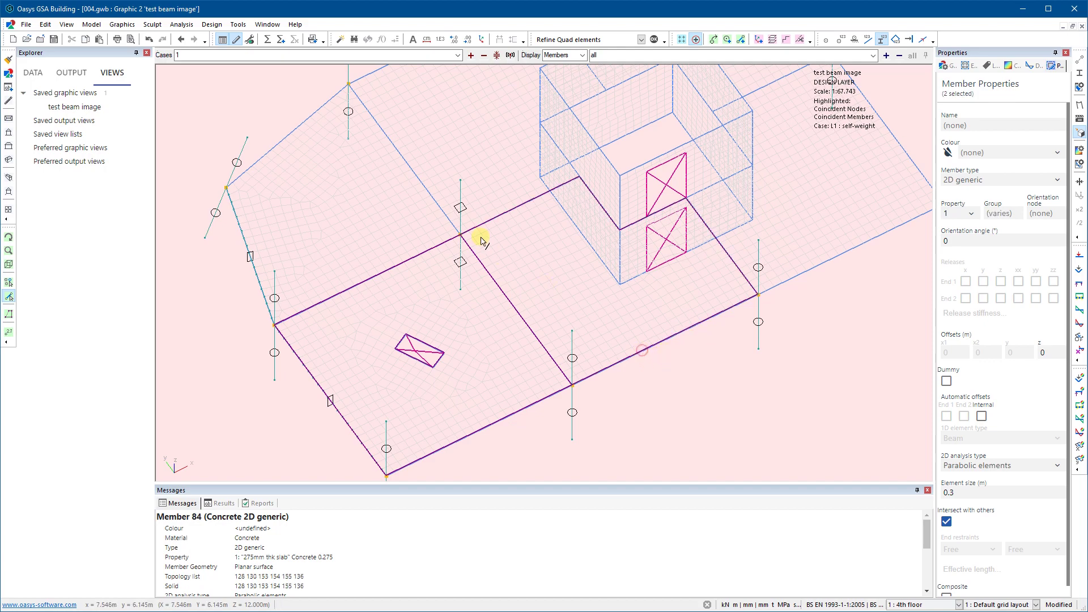
click(293, 134)
middle_drag(354, 102, 364, 170)
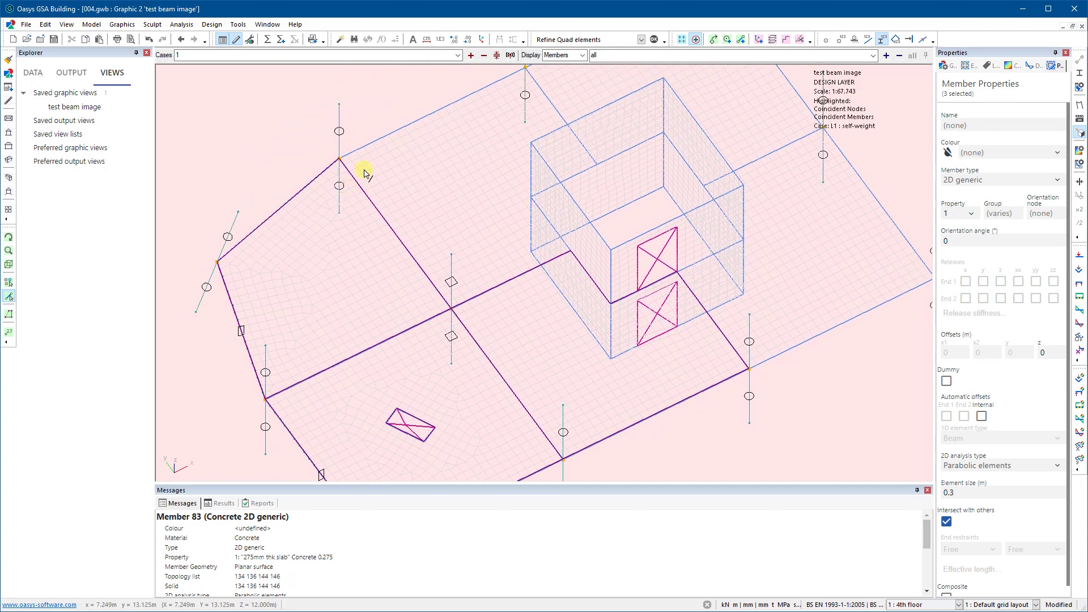
click(392, 136)
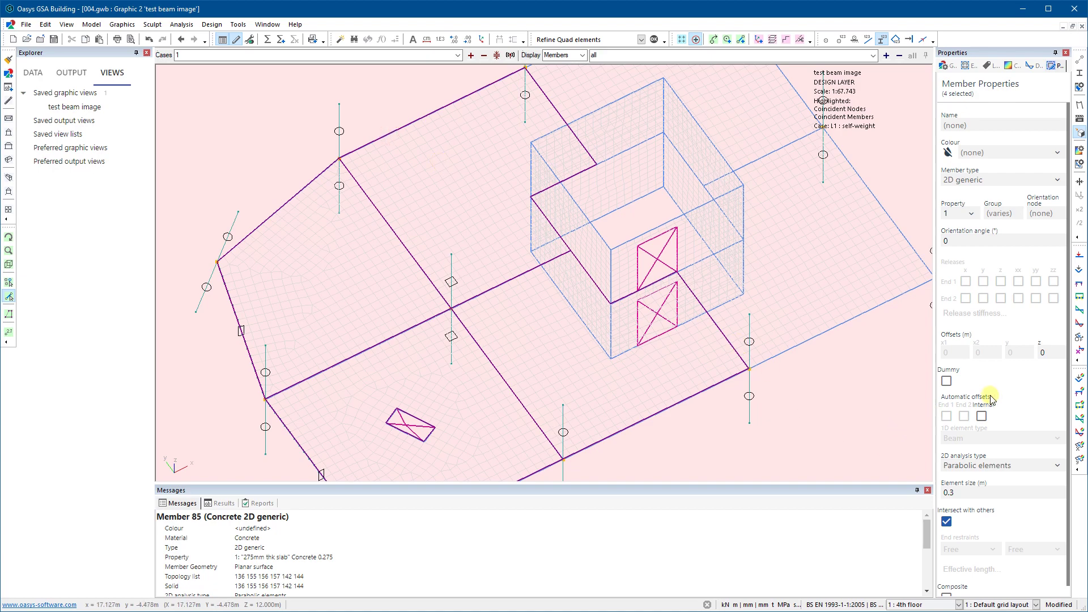
scroll(991, 401, down, 1)
scroll(989, 406, up, 1)
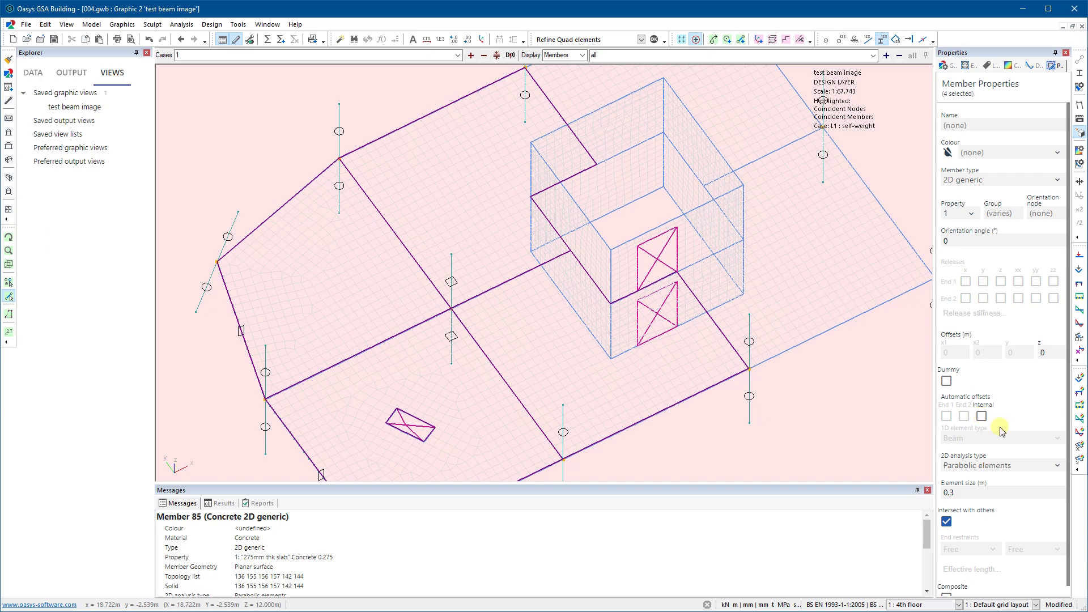
click(981, 417)
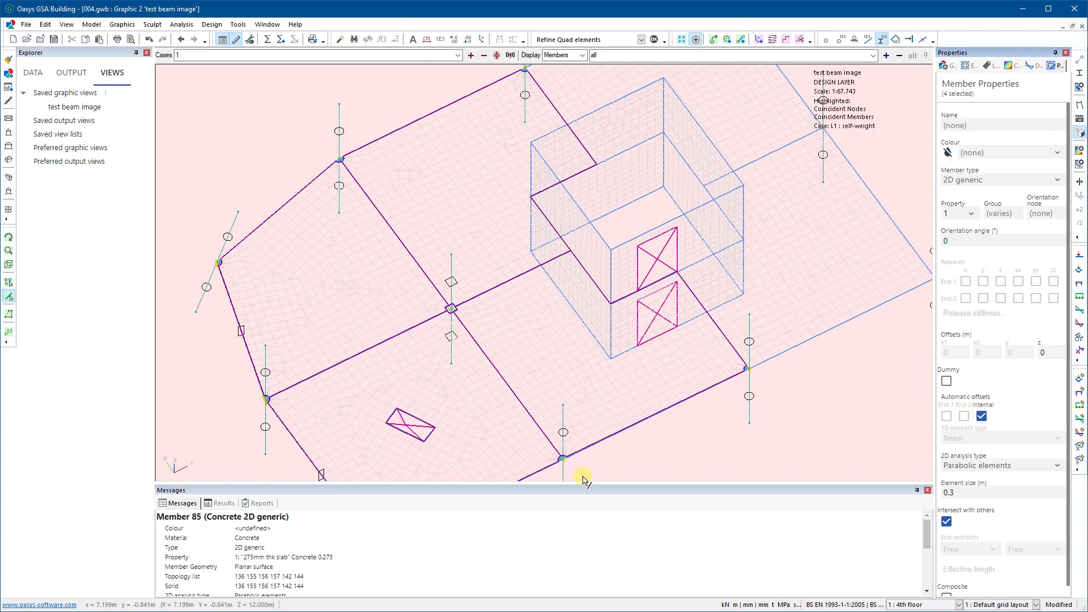
Examine the slab outline, mesh and radiating links around the circular edge column.
scroll(570, 445, up, 3)
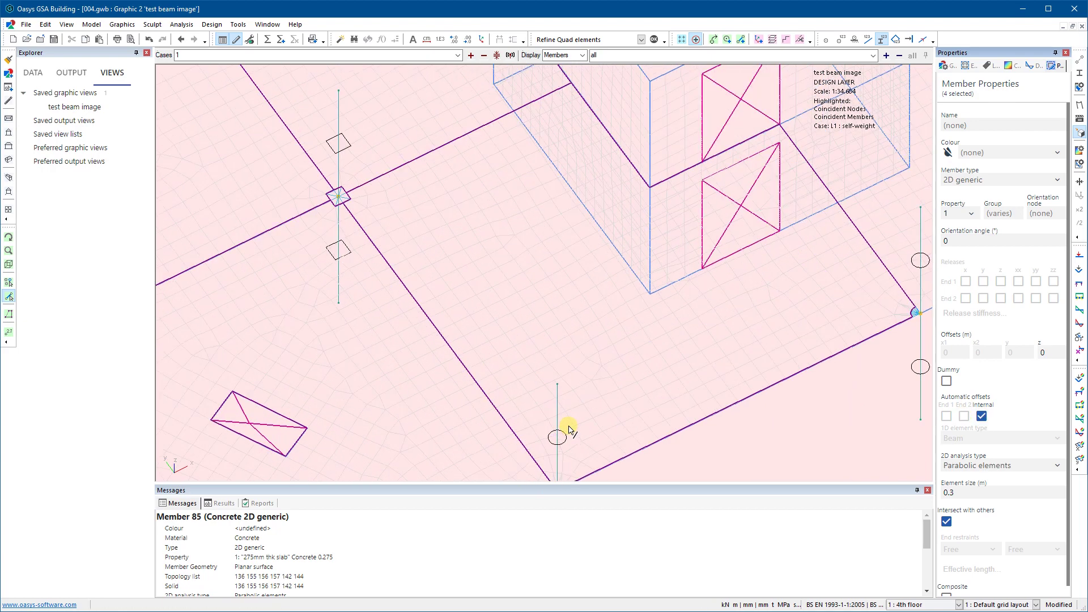
middle_drag(542, 399, 621, 299)
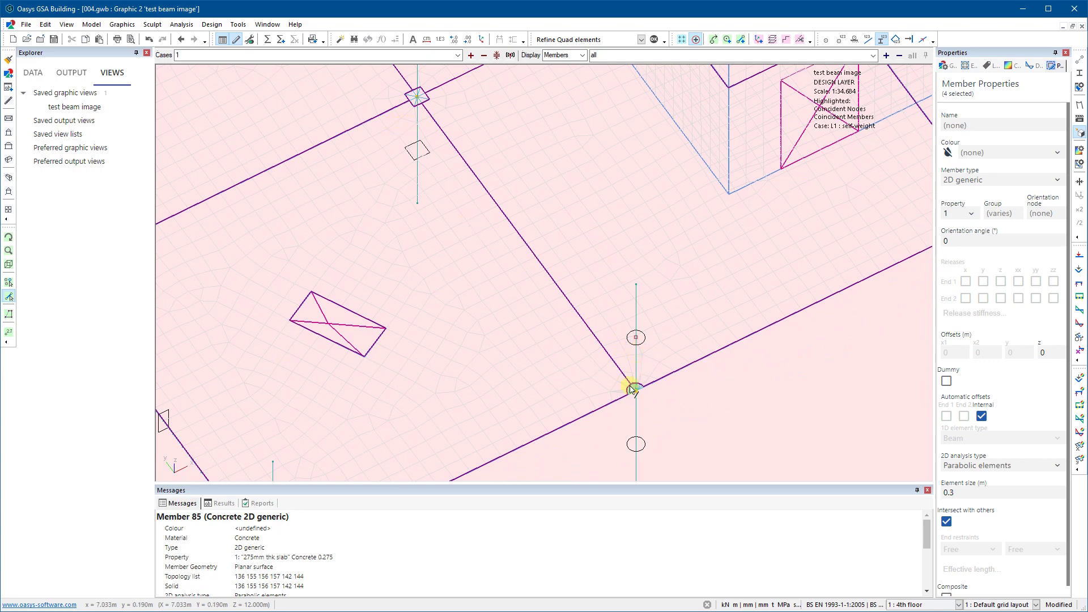
scroll(633, 395, up, 10)
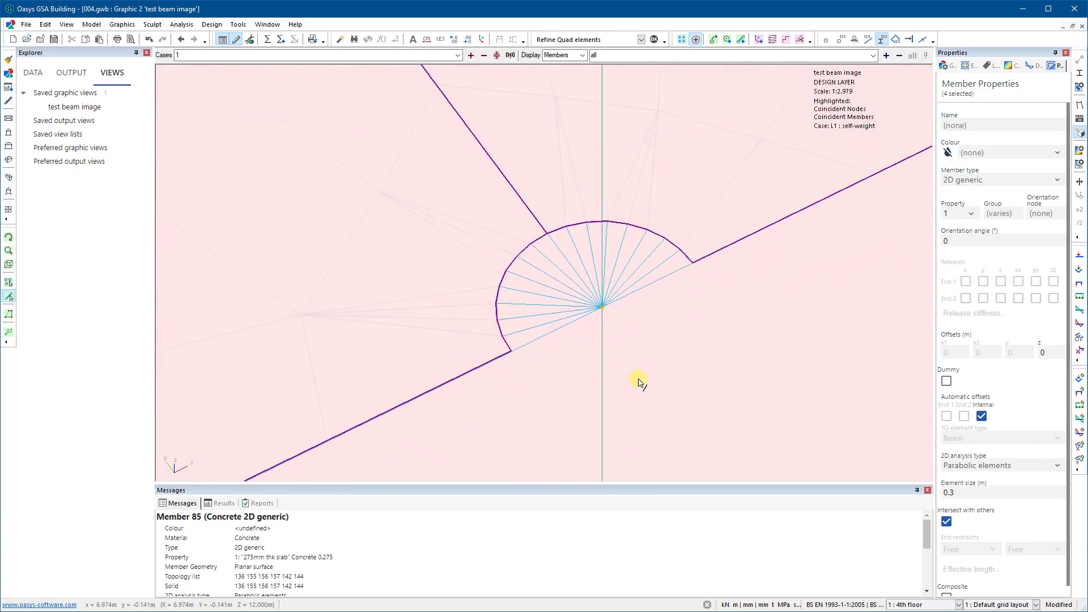
scroll(640, 256, down, 3)
scroll(626, 245, down, 3)
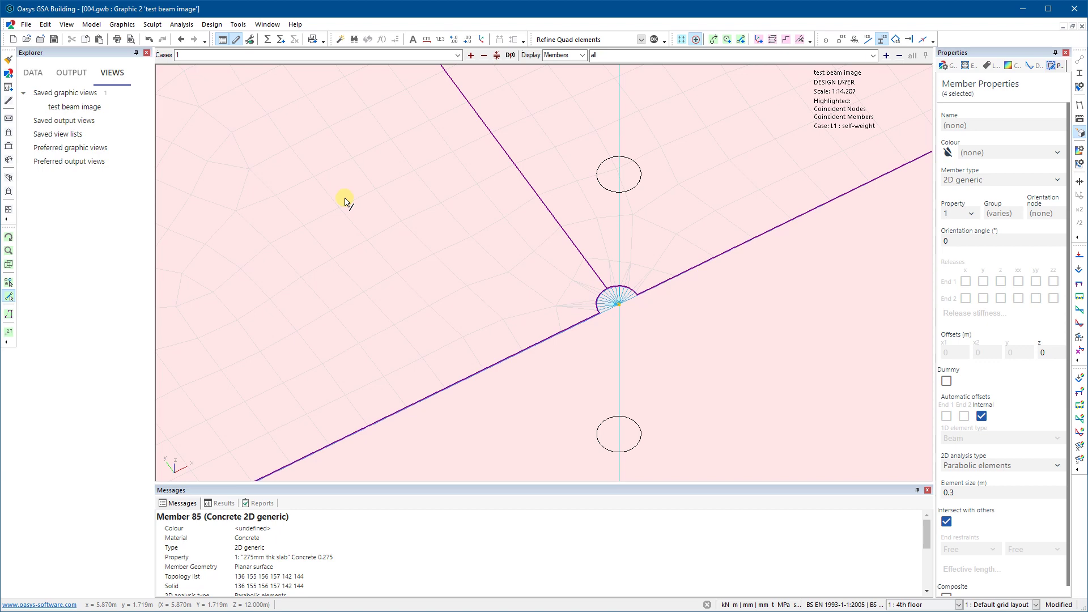
scroll(615, 325, up, 3)
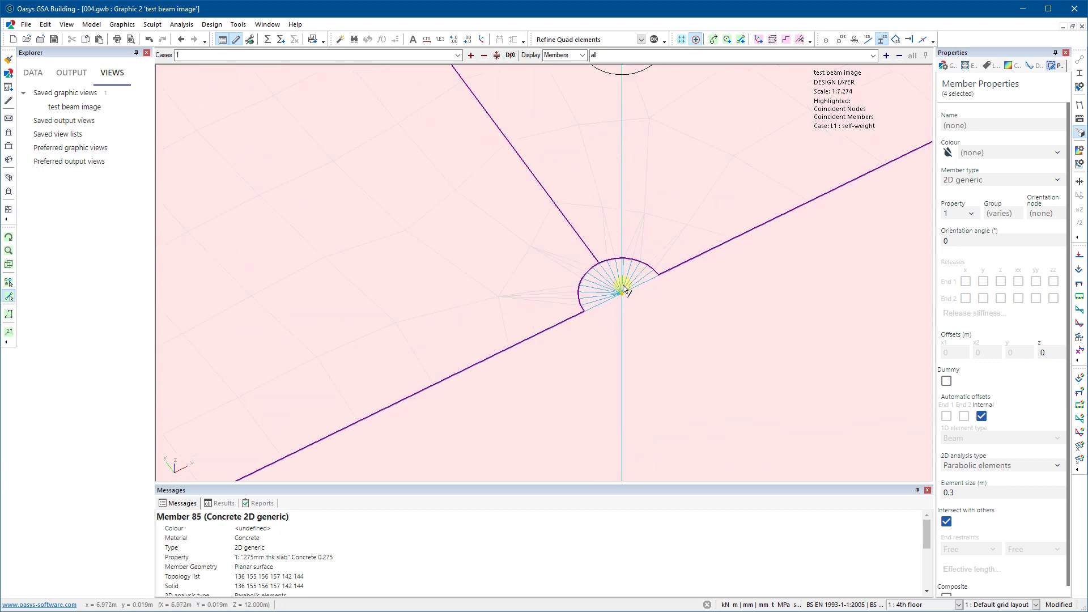
Review the node, element, other label and display method settings, keeping rigid constraints displayed.
click(1078, 89)
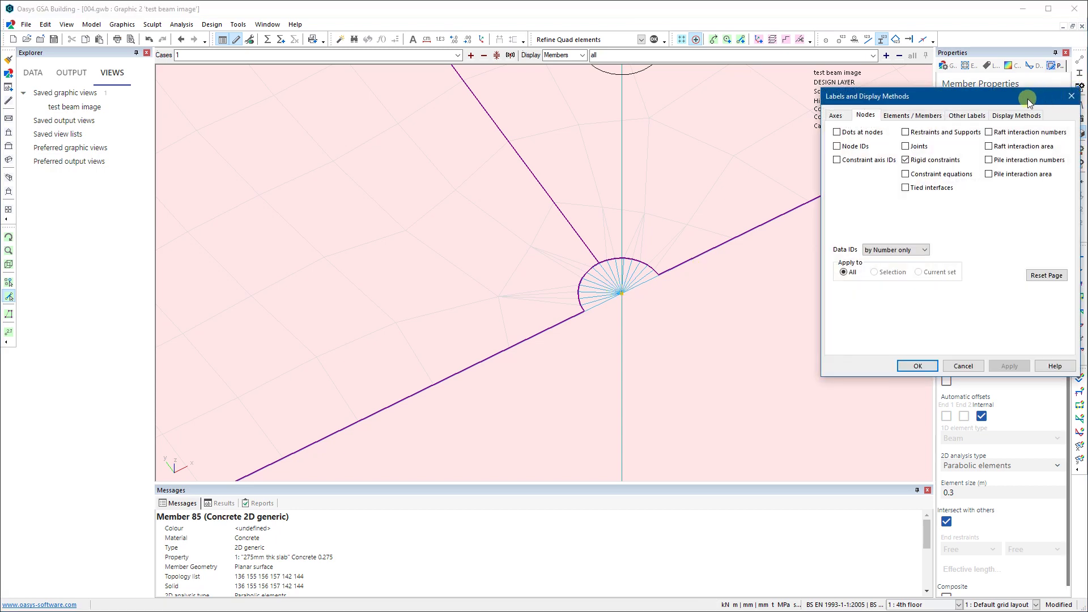
drag(1013, 106, 947, 99)
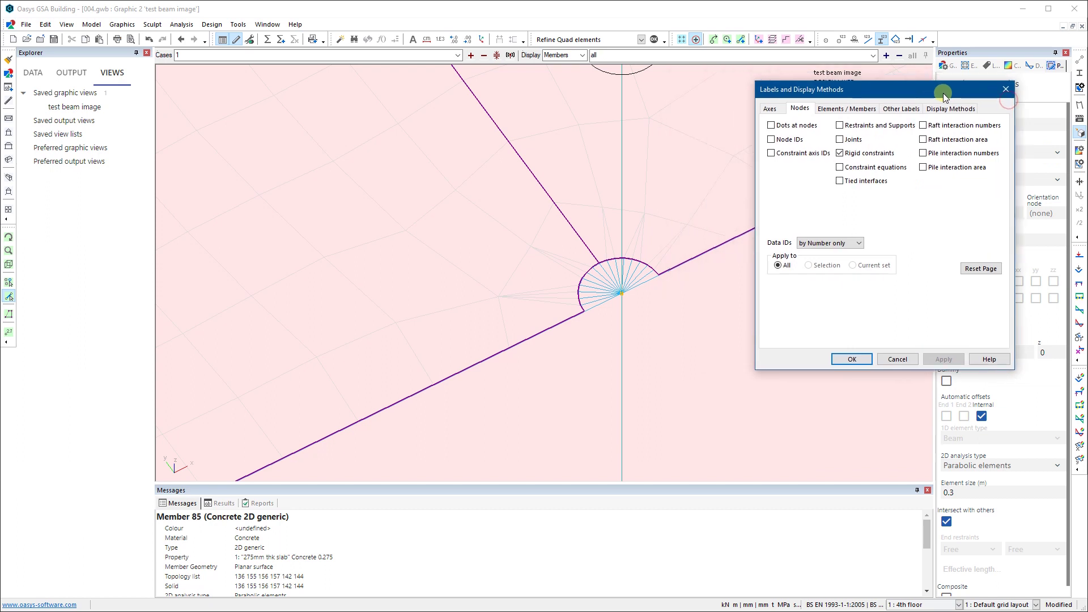
click(849, 154)
click(848, 156)
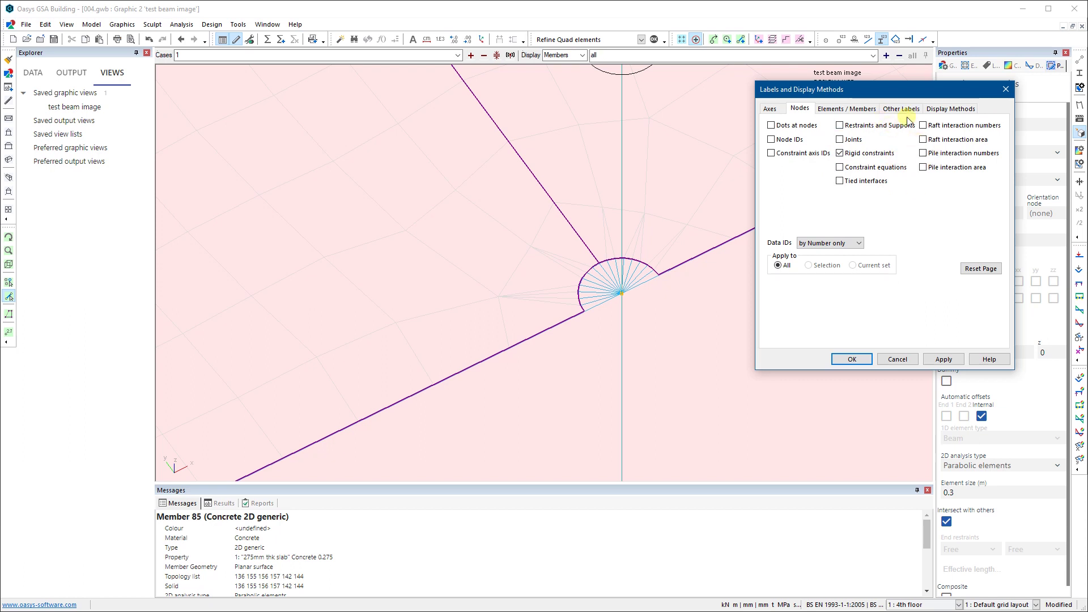
click(947, 111)
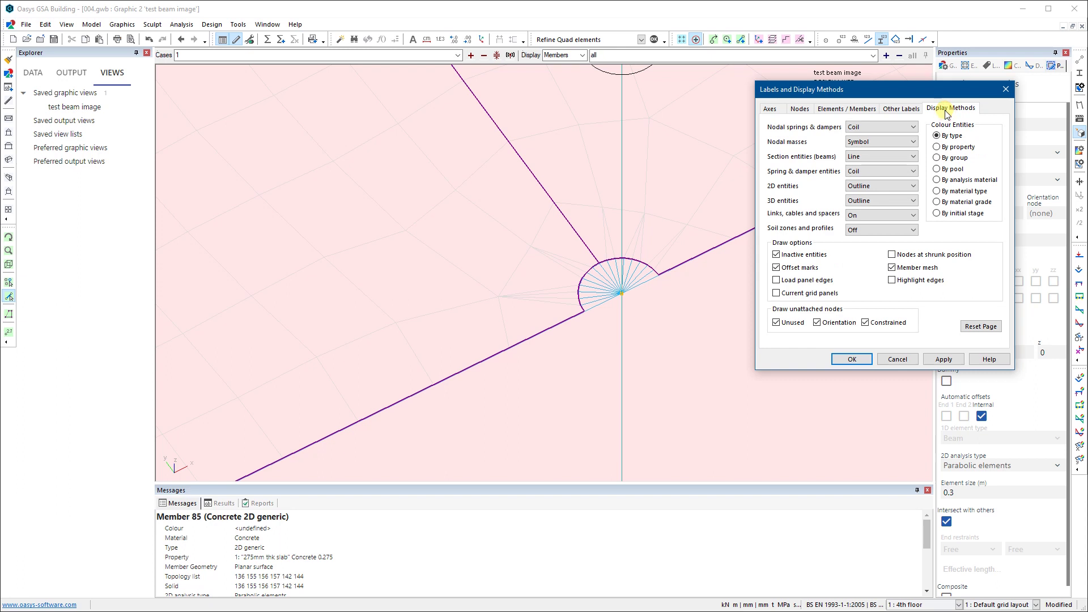
click(905, 111)
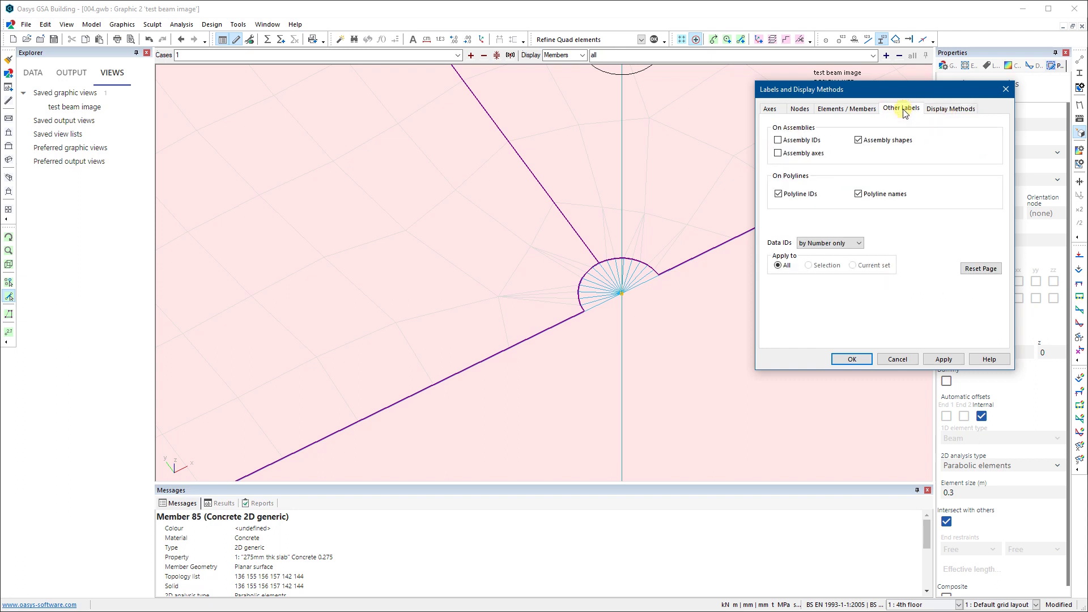
click(848, 110)
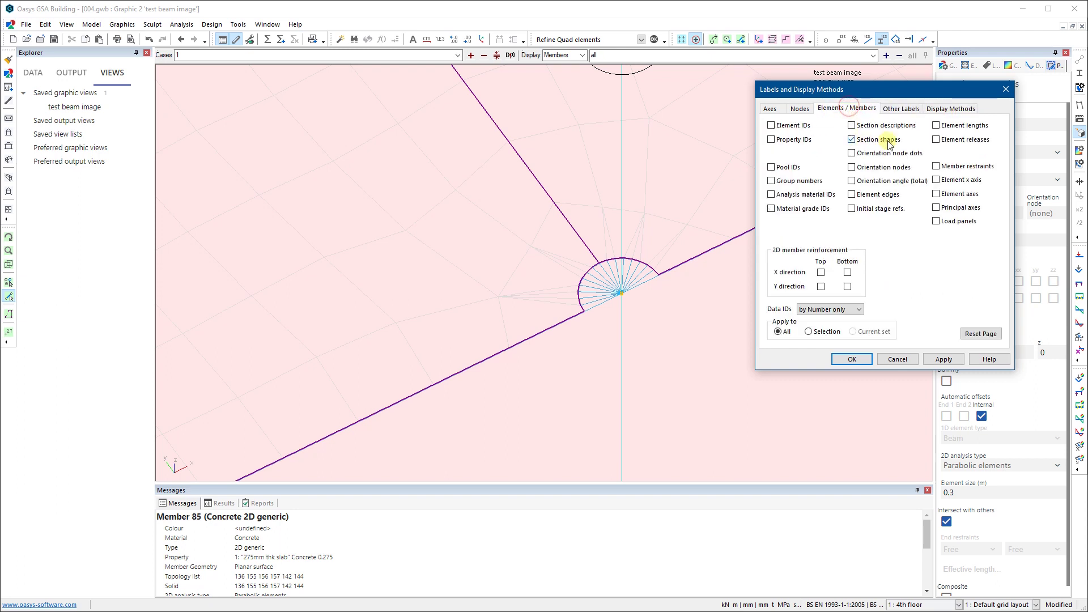
click(895, 112)
click(855, 108)
click(798, 109)
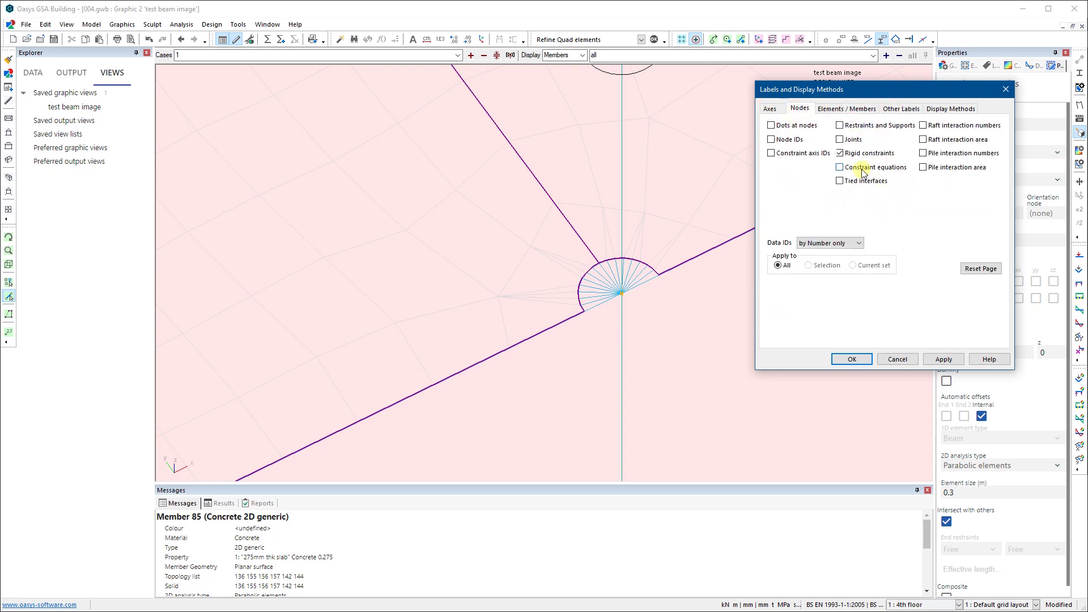
click(841, 154)
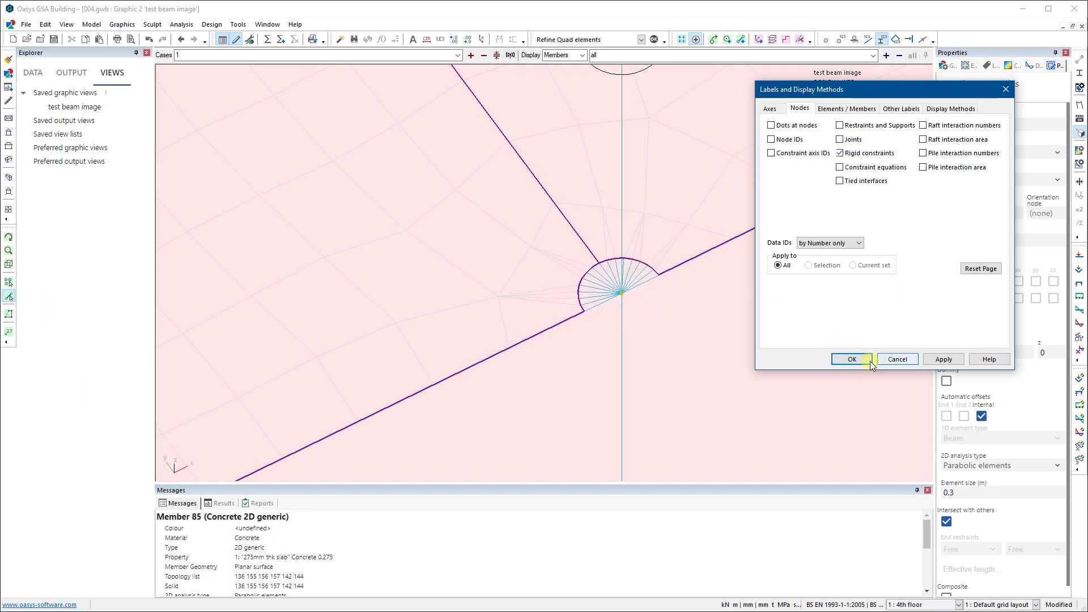
click(847, 358)
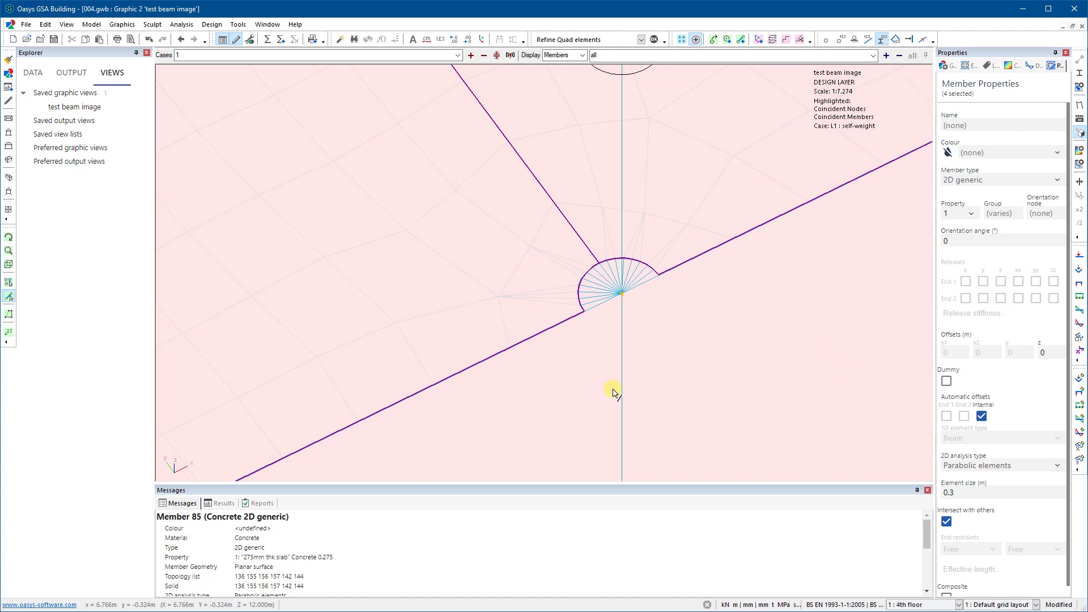
Examine the slab cut-out around the circular edge column with section shapes hidden and shown.
scroll(724, 333, down, 3)
scroll(651, 337, up, 5)
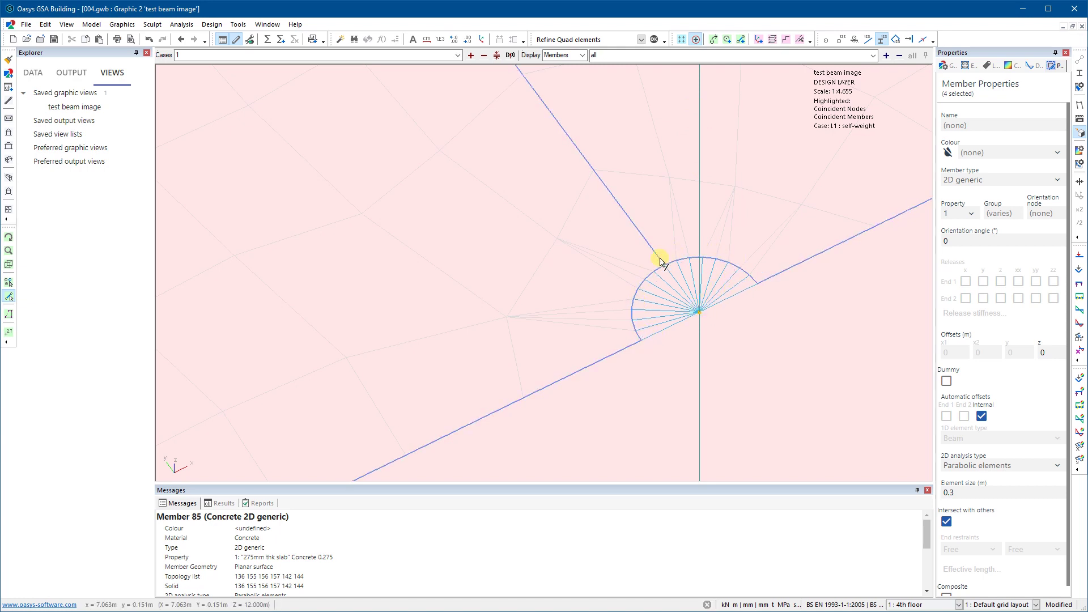
scroll(657, 307, down, 5)
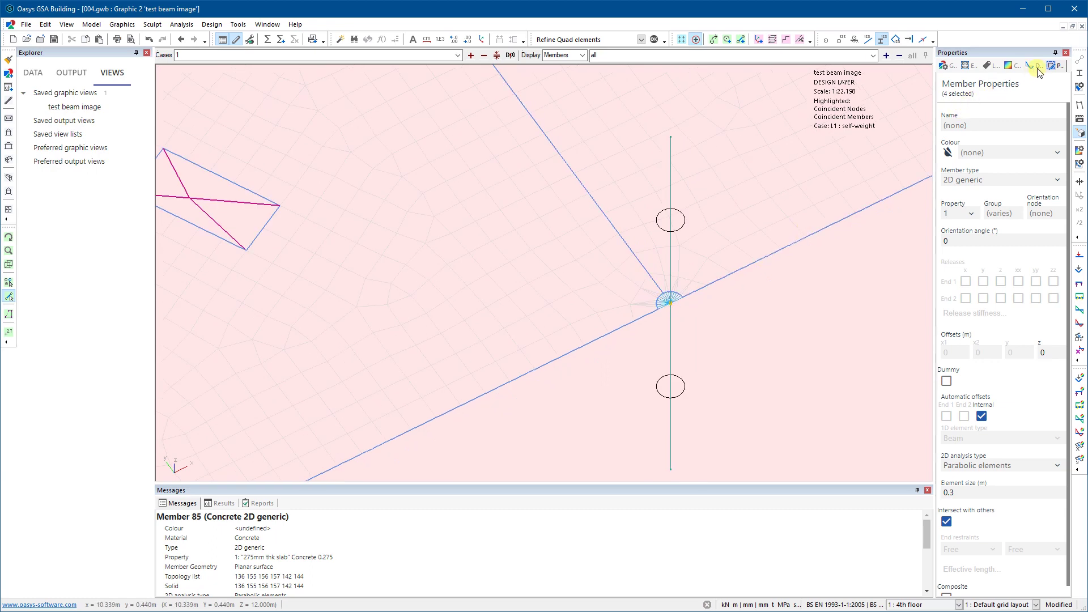
click(1079, 74)
scroll(760, 253, up, 5)
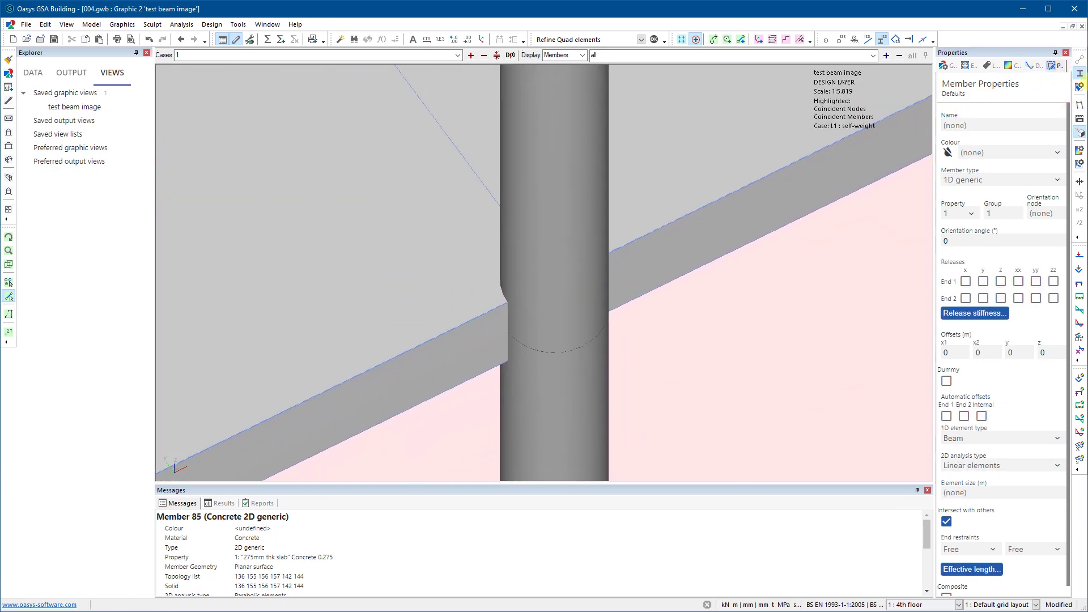
click(1080, 74)
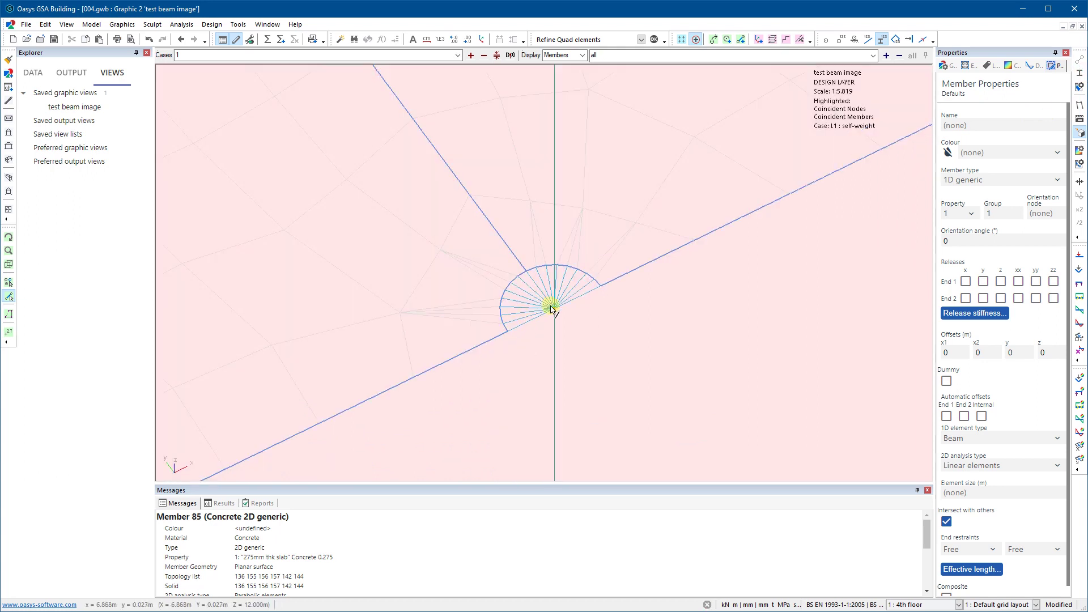
Shrink the members and examine the radiating links at the circular edge column.
click(1079, 59)
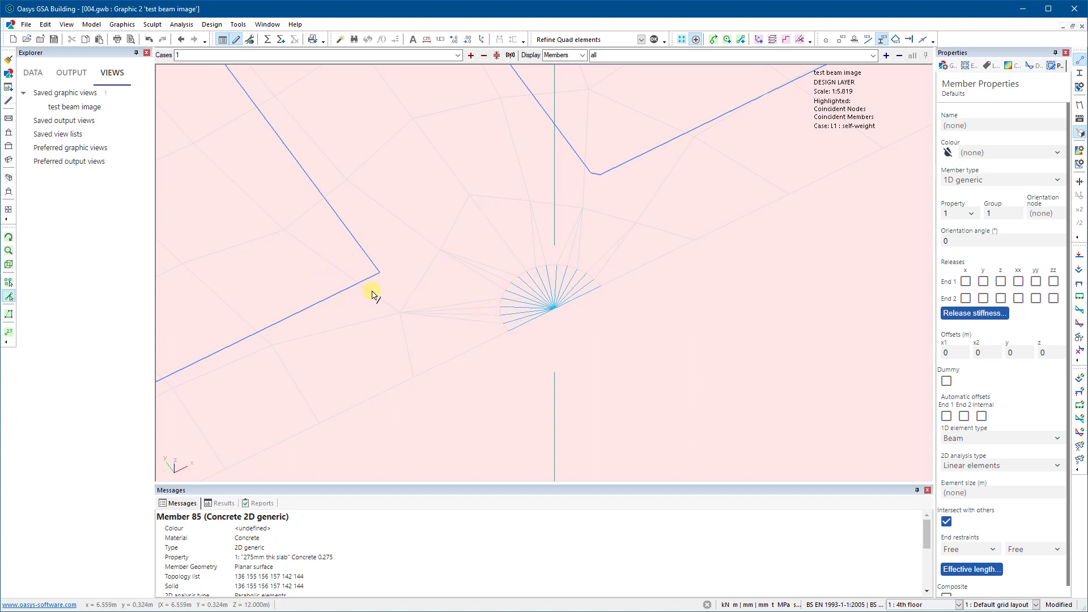
scroll(437, 326, up, 2)
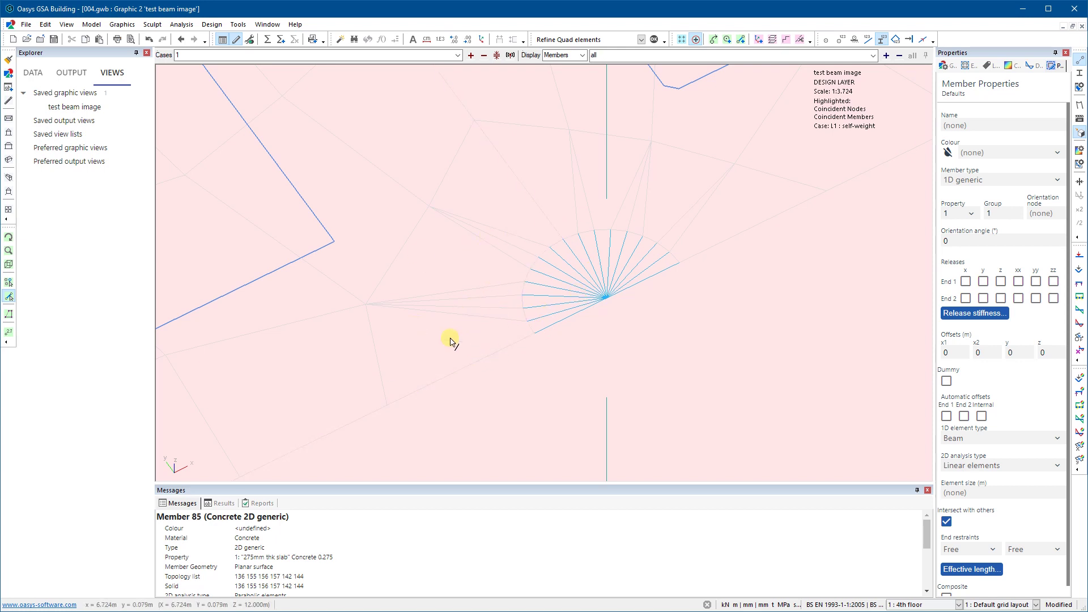
scroll(479, 264, down, 2)
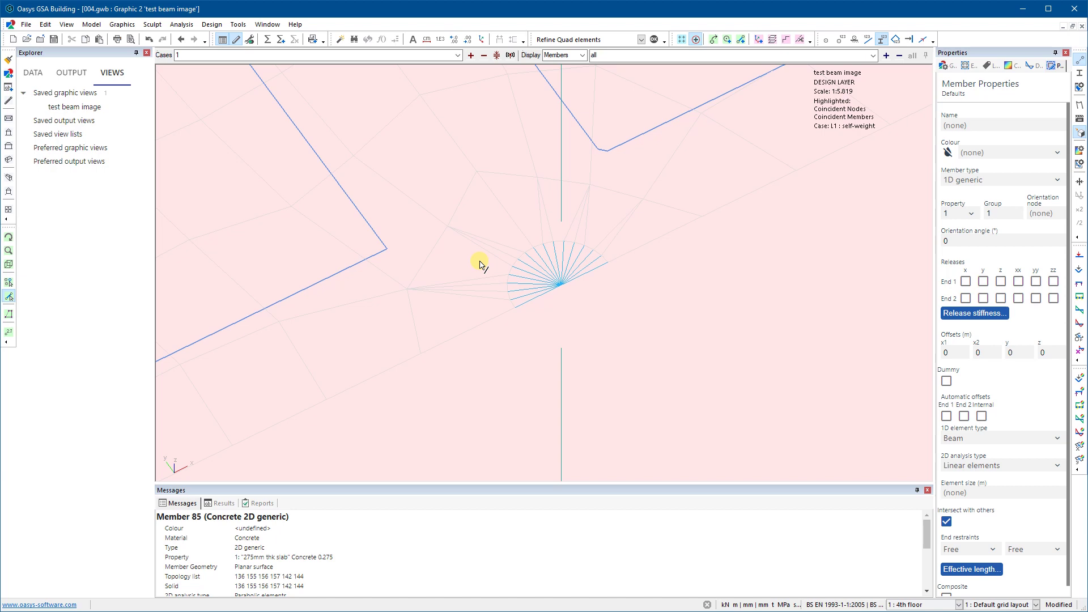
scroll(479, 264, down, 8)
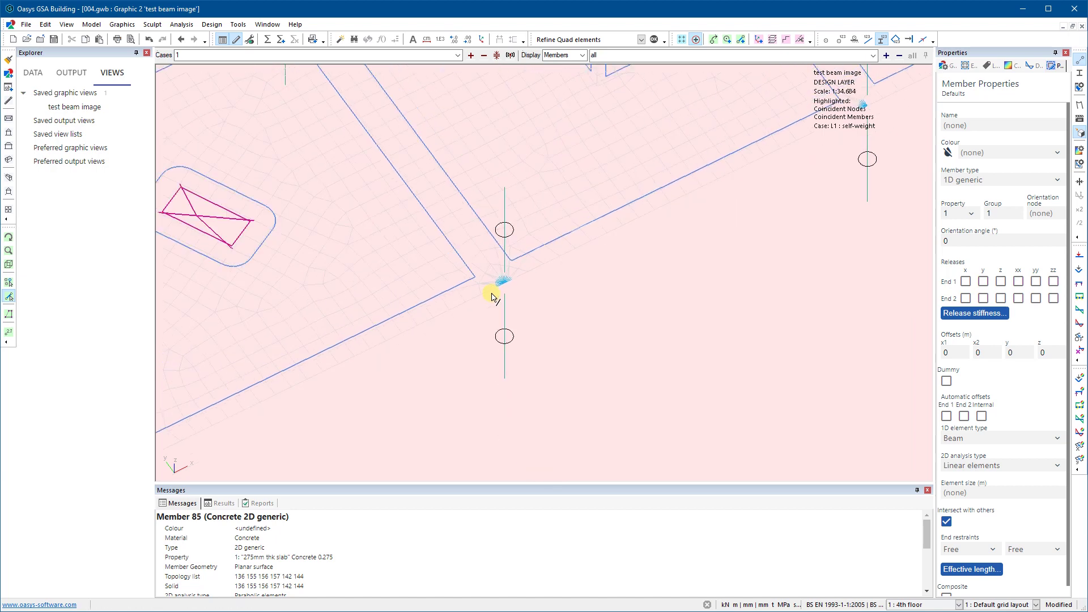
scroll(522, 308, down, 5)
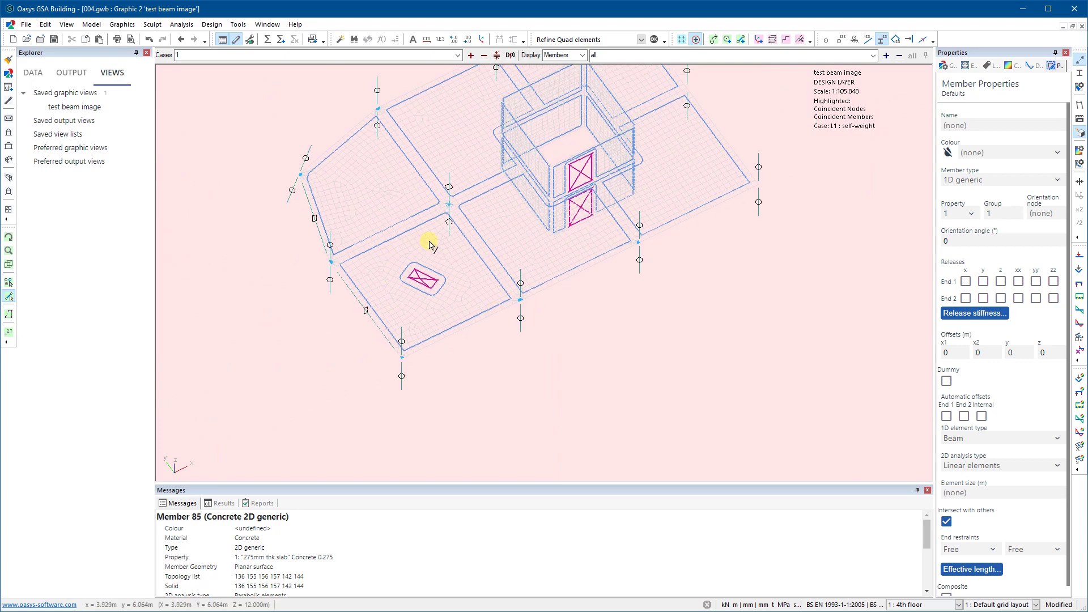
Examine the links at the internal column where four slab panels meet, comparing unshrunk and shrunk members.
scroll(516, 289, up, 8)
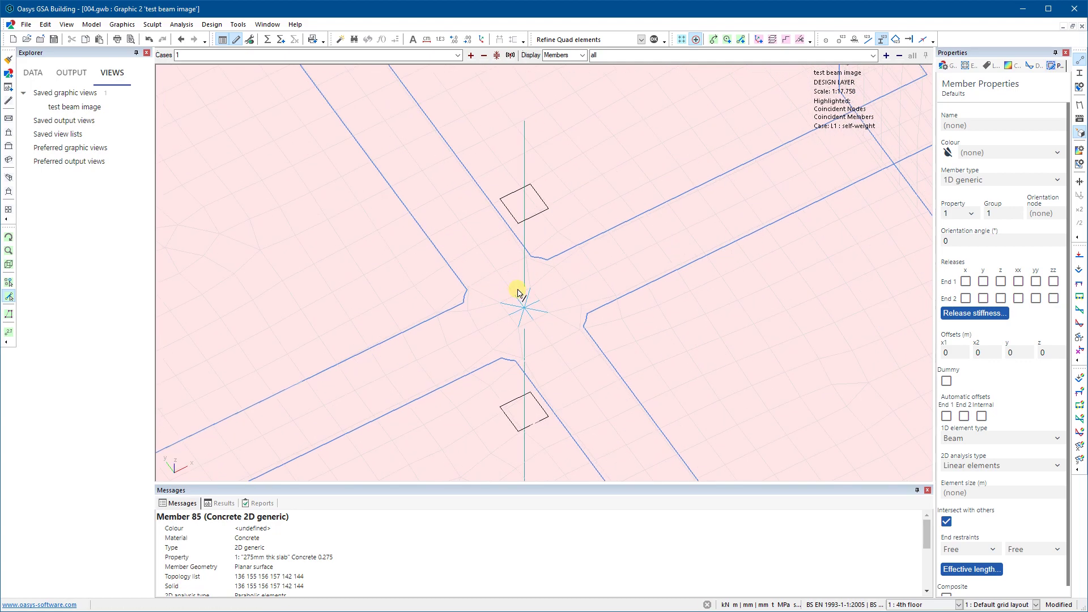
scroll(557, 316, up, 4)
scroll(523, 259, down, 4)
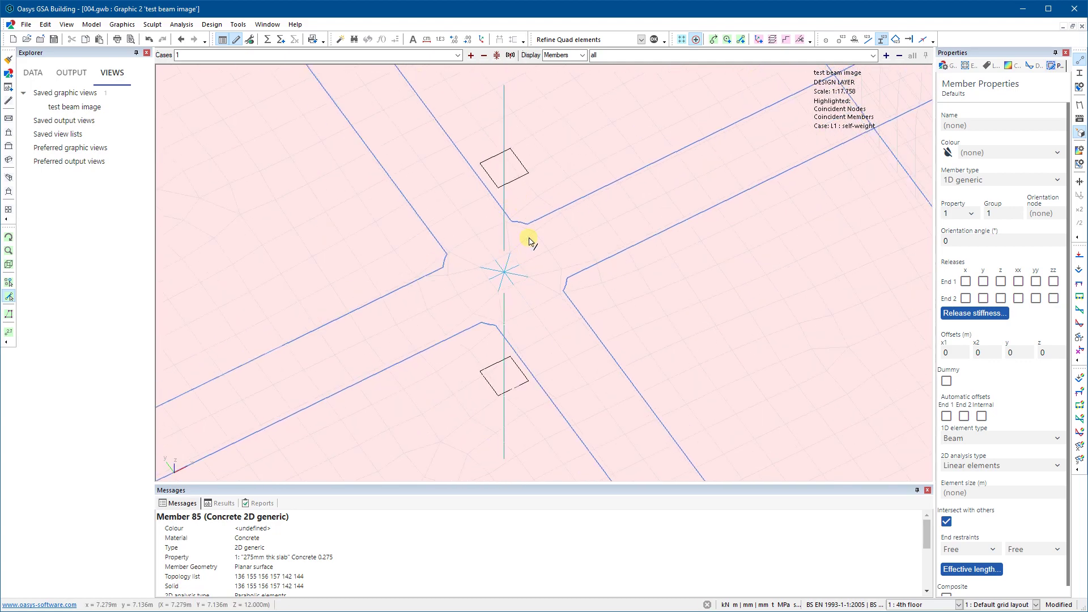
click(1079, 59)
scroll(498, 280, up, 2)
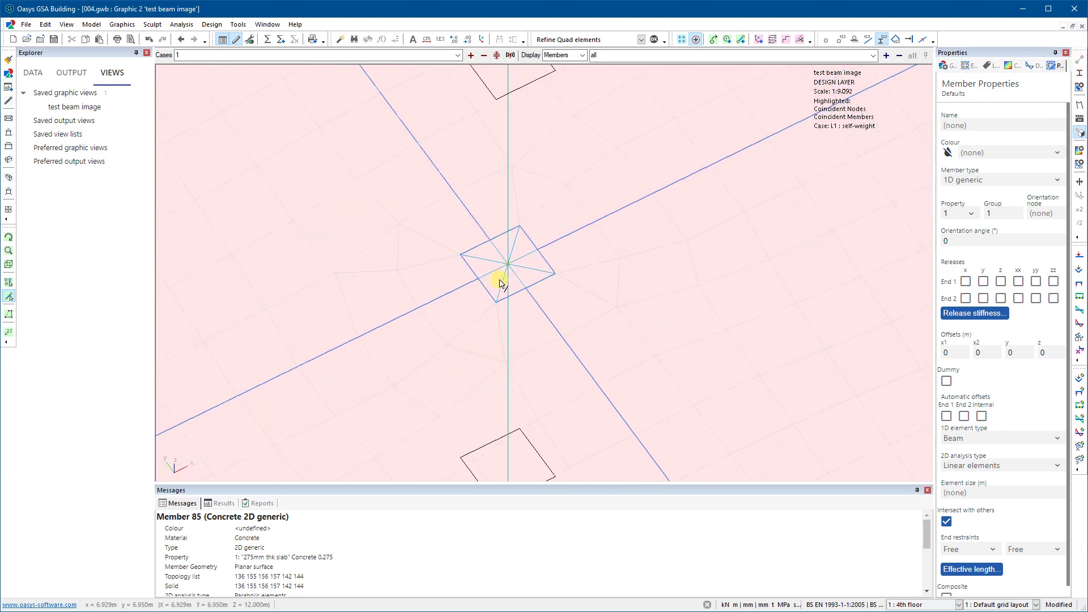
scroll(498, 281, down, 1)
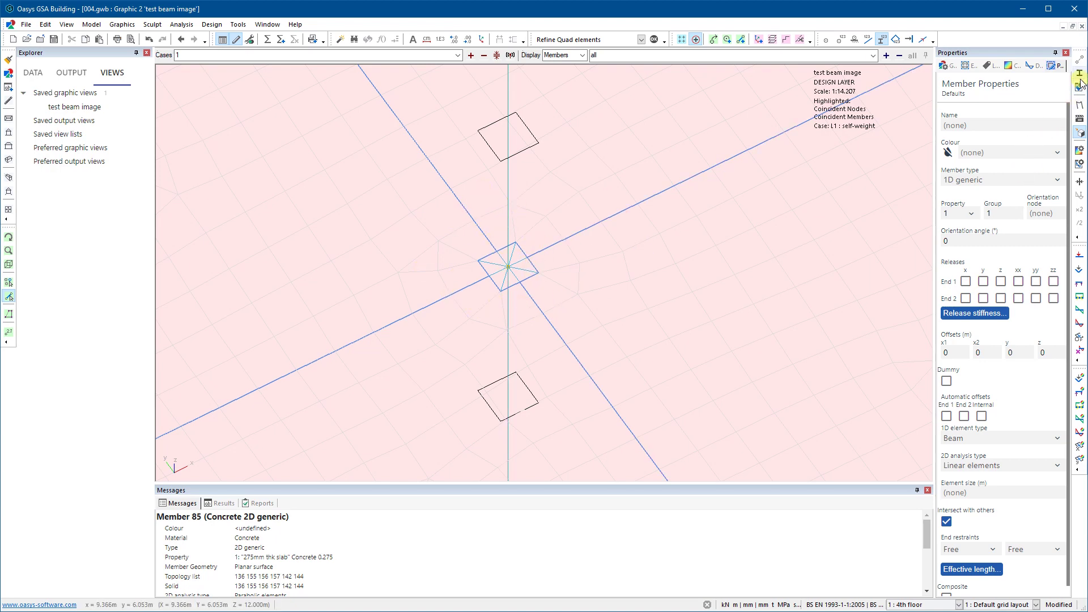
click(1079, 59)
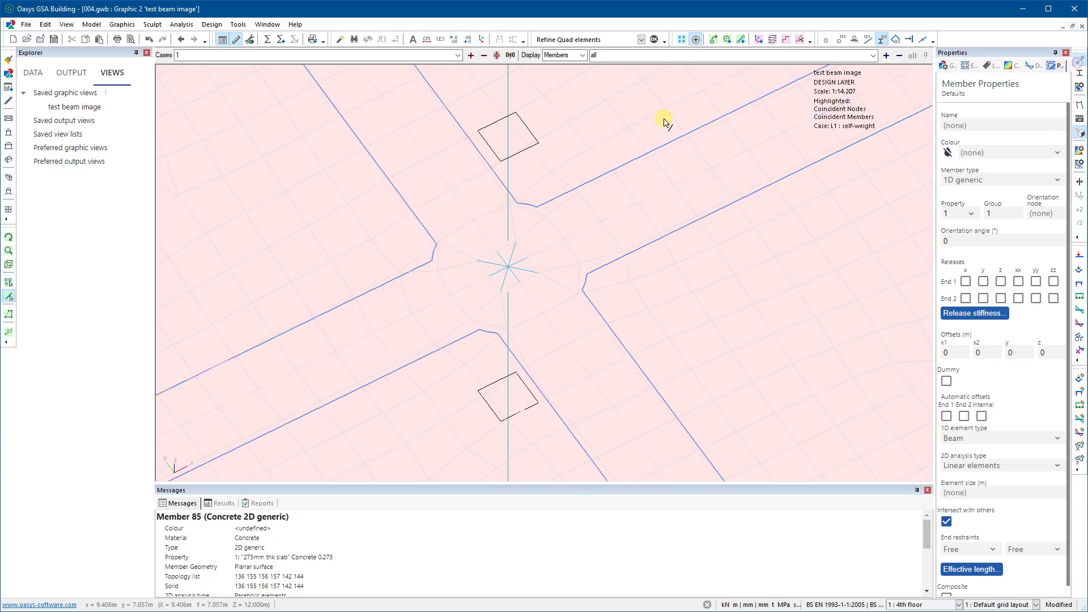
Create elements from all members, re-creating elements for members that already contain them.
click(63, 27)
mouse_move(86, 30)
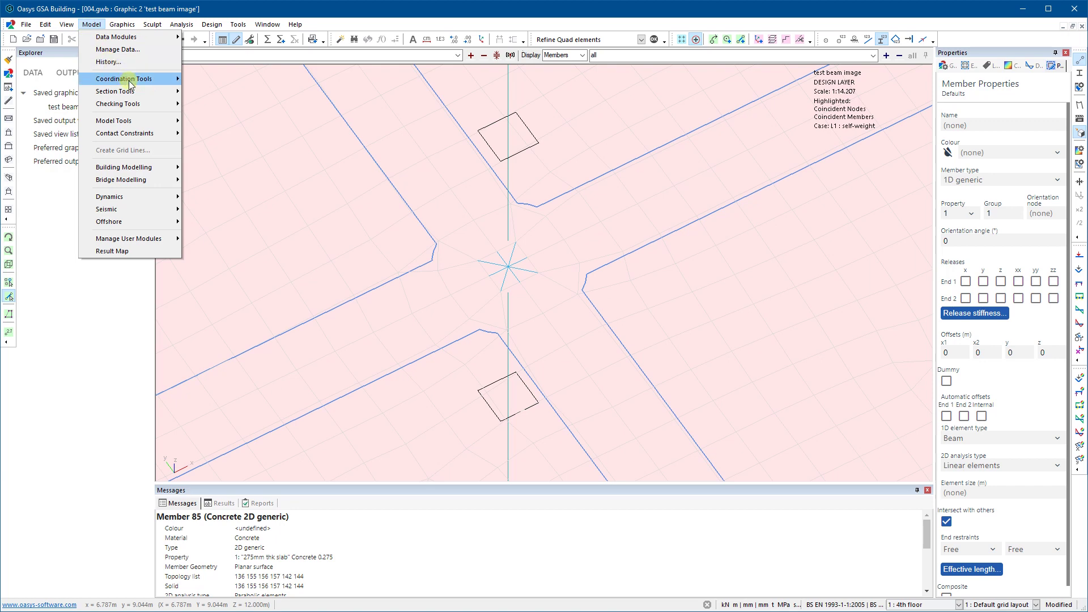
mouse_move(130, 82)
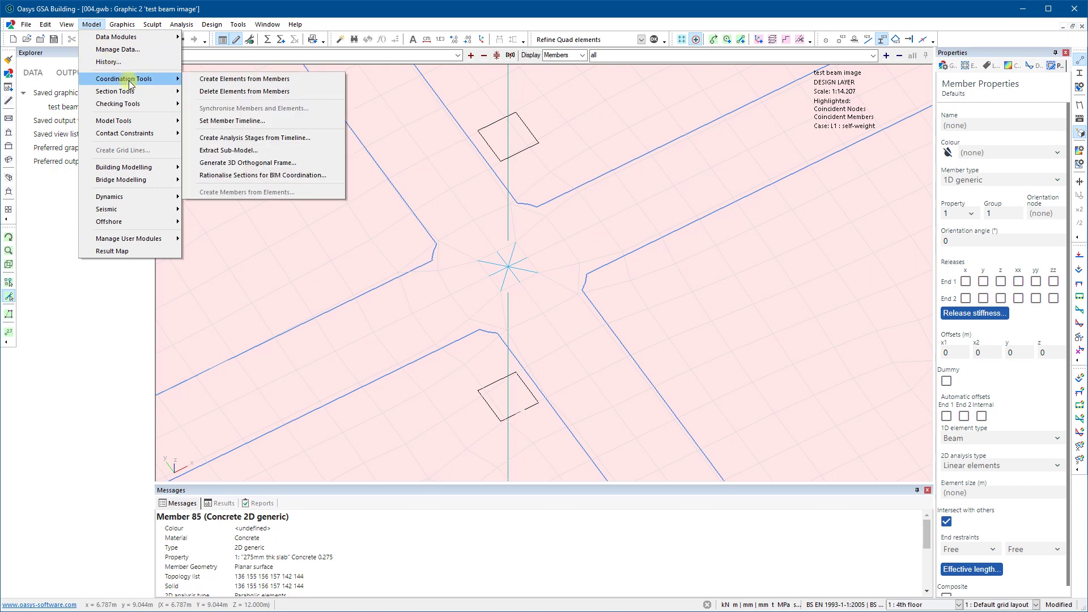
click(218, 79)
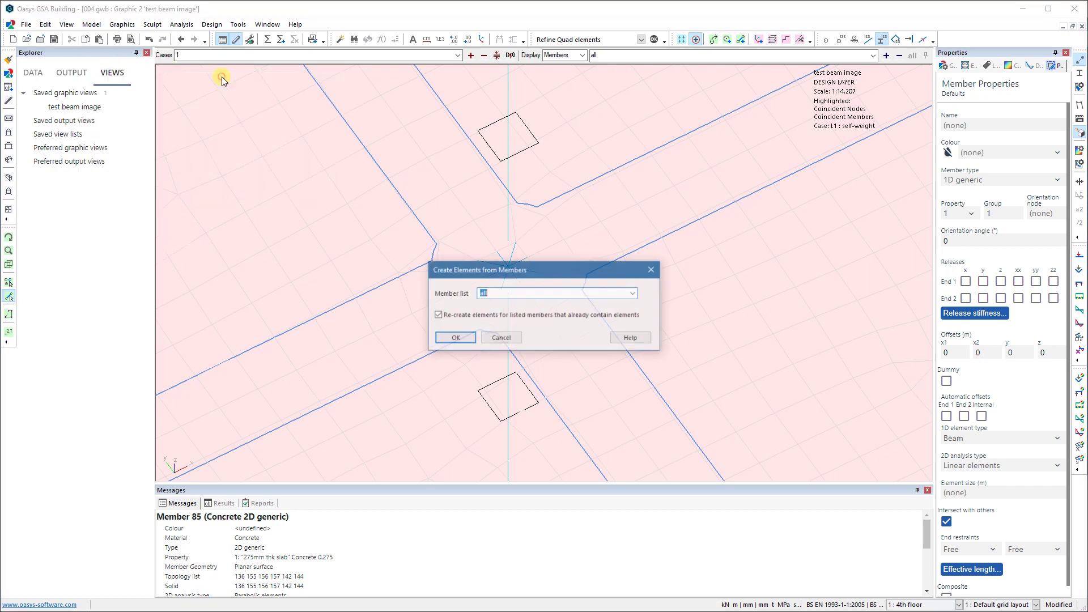
click(455, 338)
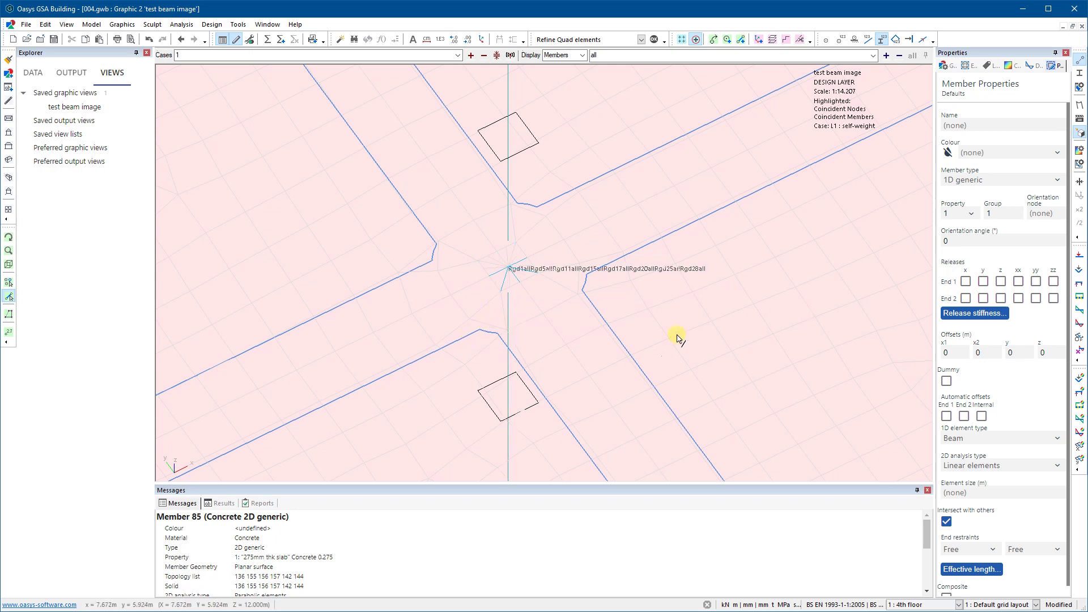
Inspect the rigid constraints at the internal column, switch to the analysis layer and view the whole meshed slab.
scroll(647, 273, up, 4)
scroll(430, 250, down, 3)
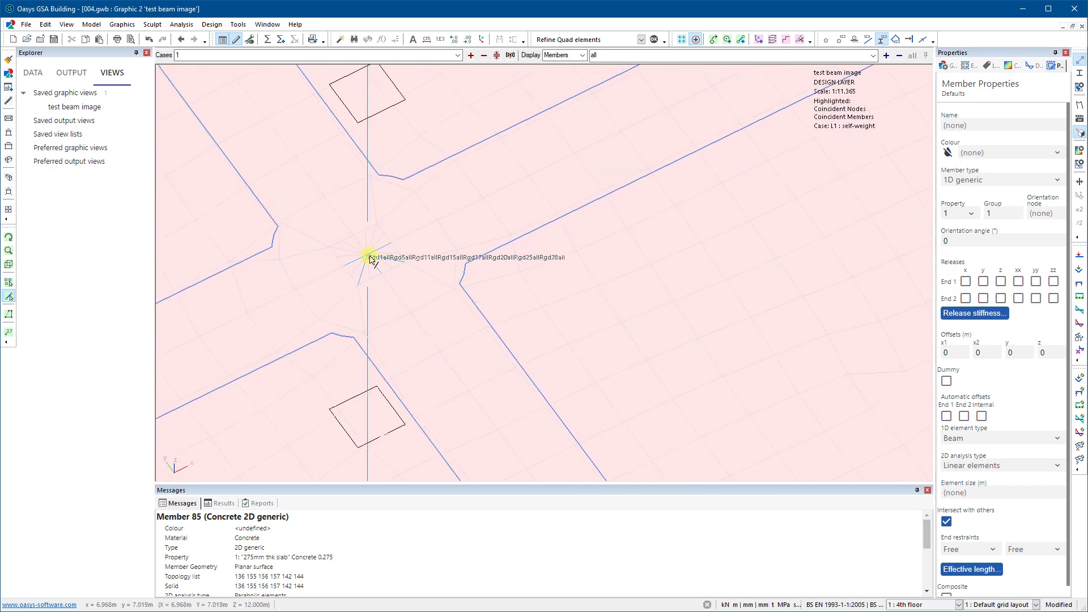
scroll(371, 259, up, 5)
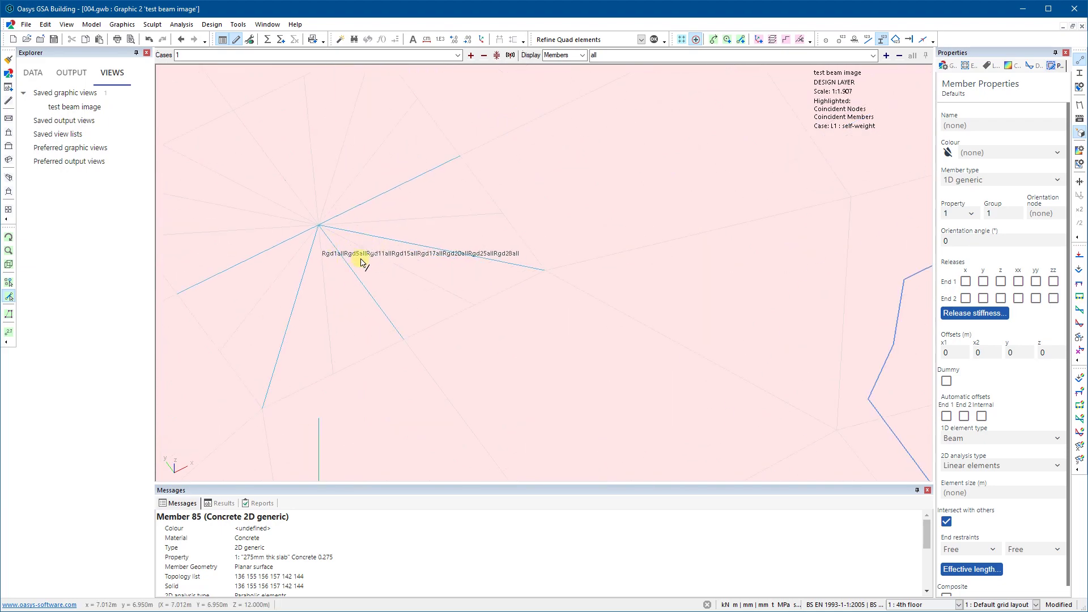
key(Tab)
scroll(428, 287, down, 12)
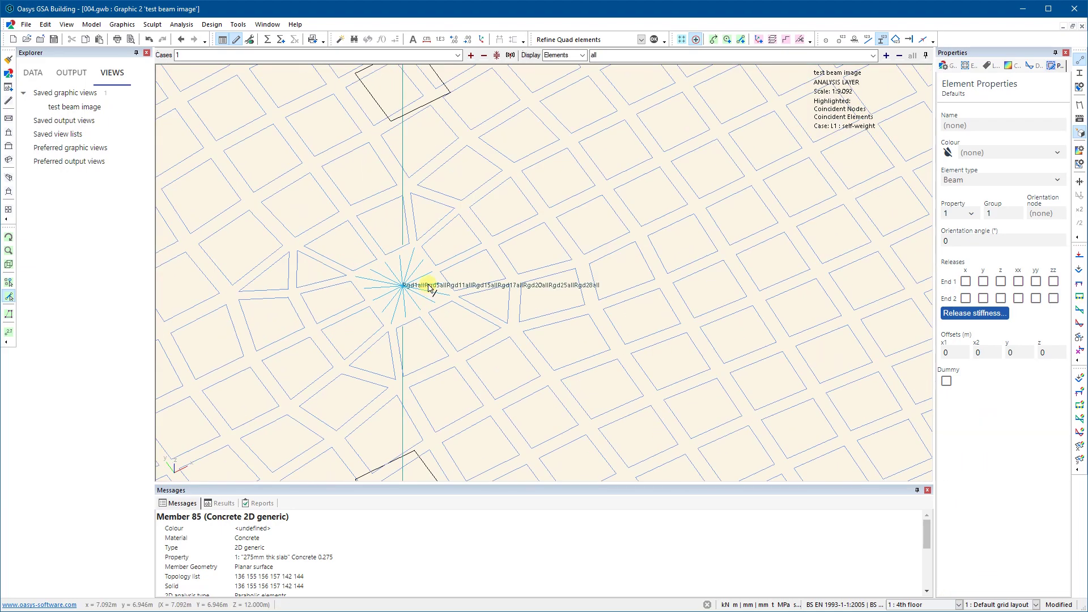
scroll(430, 278, down, 6)
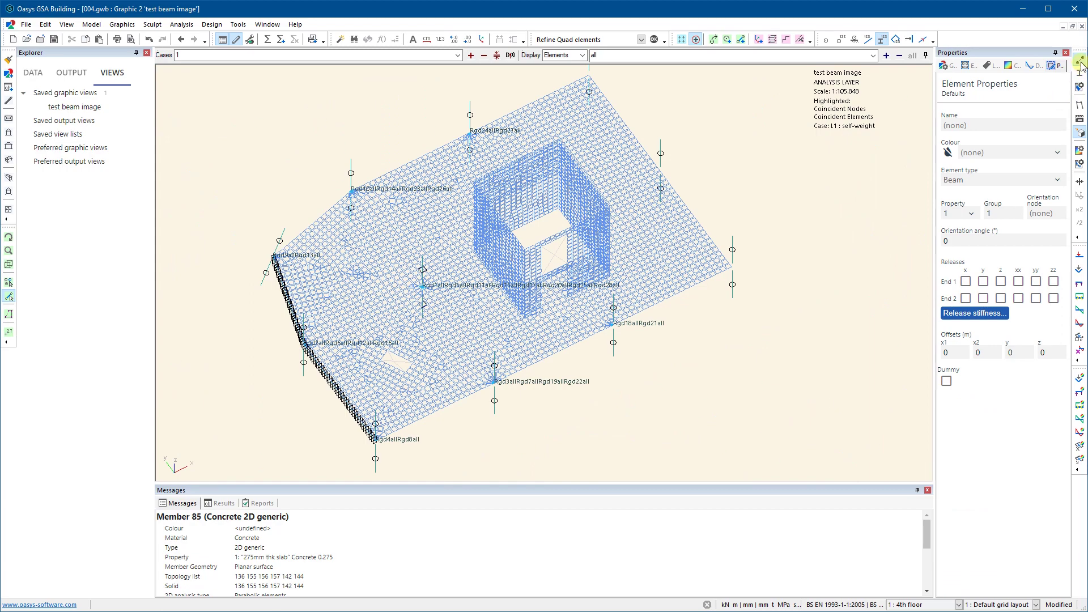
Examine the analysis mesh and rigid constraints at the circular edge column with elements unshrunk and shrunk.
scroll(481, 399, up, 10)
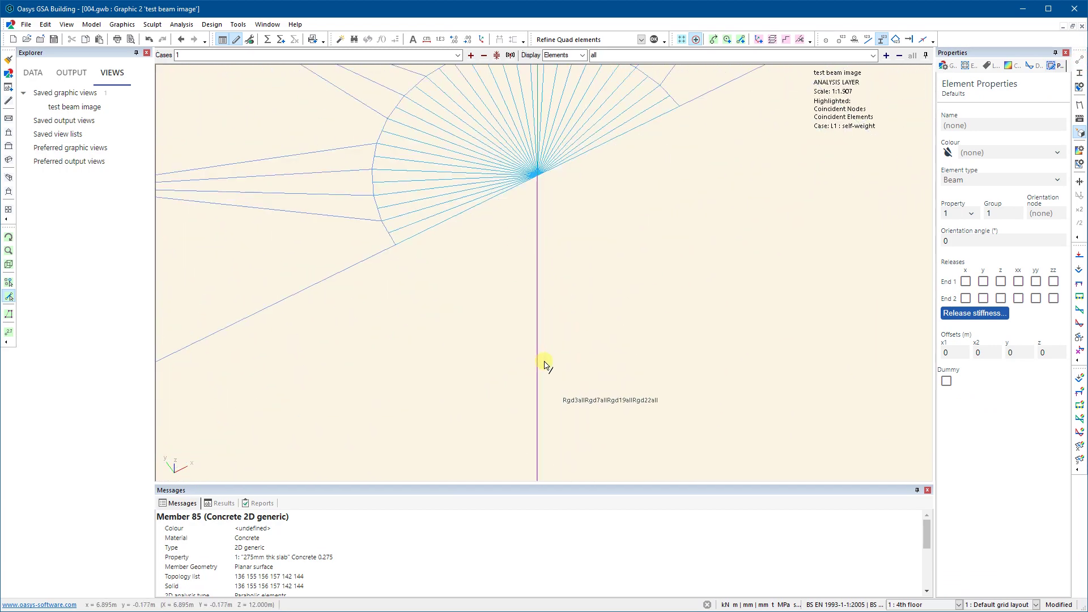
scroll(569, 356, down, 1)
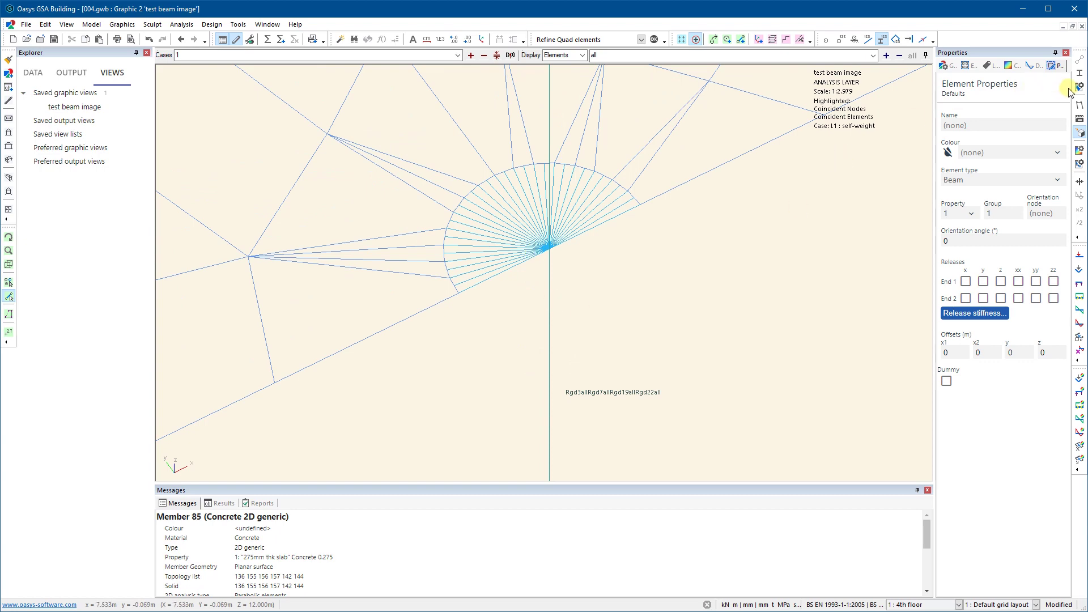
scroll(469, 211, down, 5)
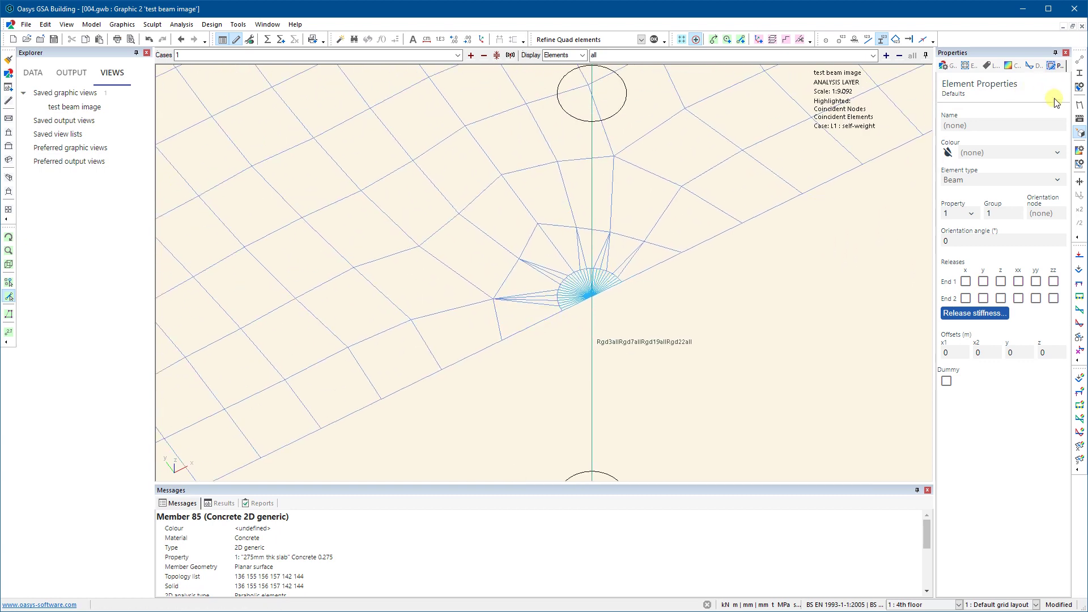
click(1080, 59)
scroll(541, 316, up, 4)
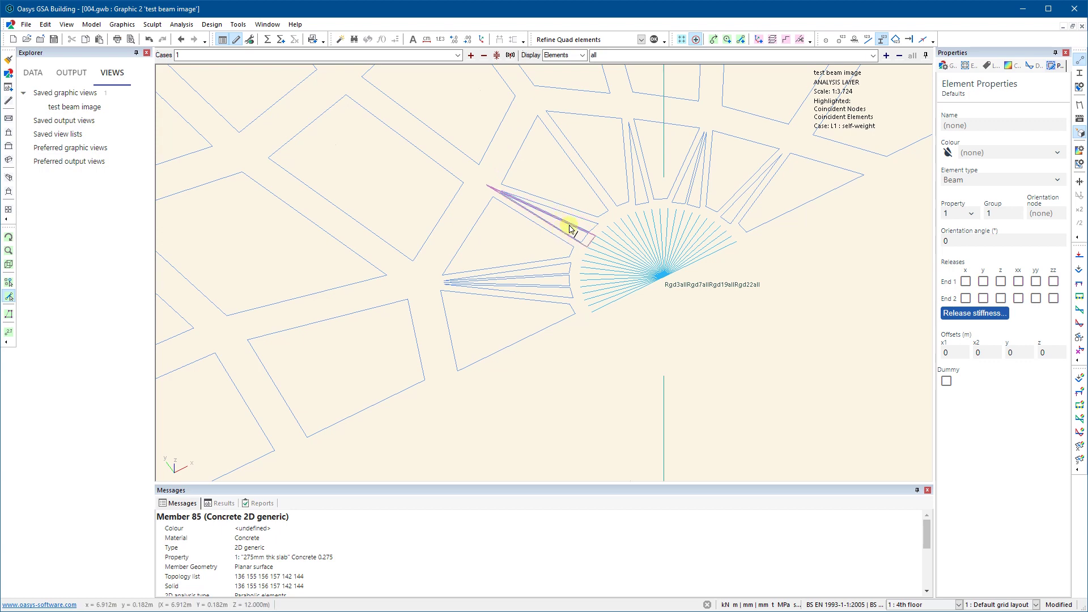
Examine the shrunk slab elements around the circular edge column and the surrounding mesh towards the internal column.
scroll(568, 226, down, 4)
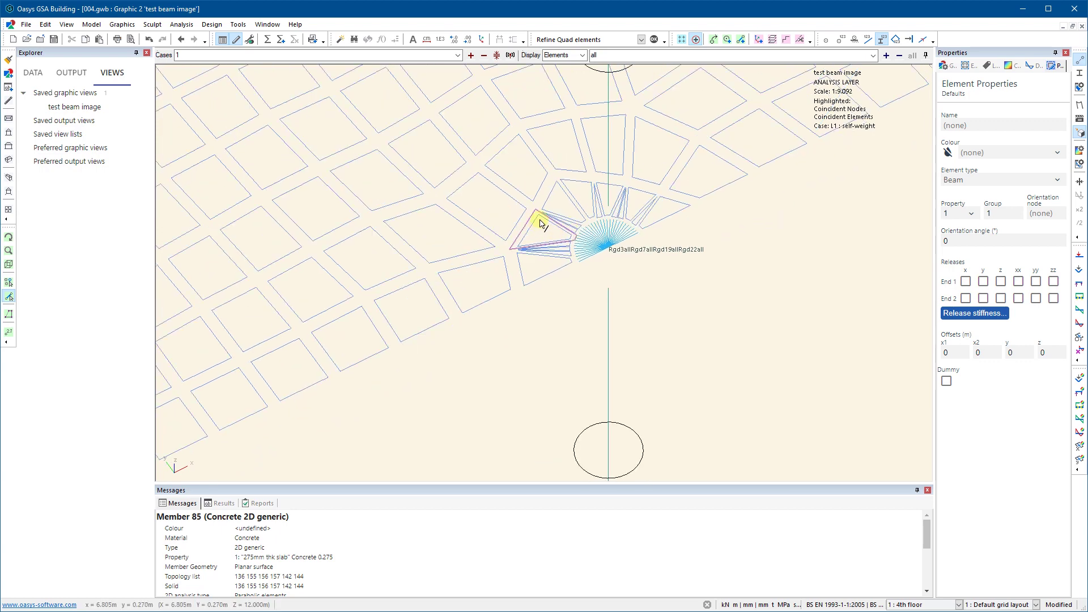
scroll(540, 223, up, 1)
scroll(555, 231, down, 2)
middle_drag(557, 233, 674, 320)
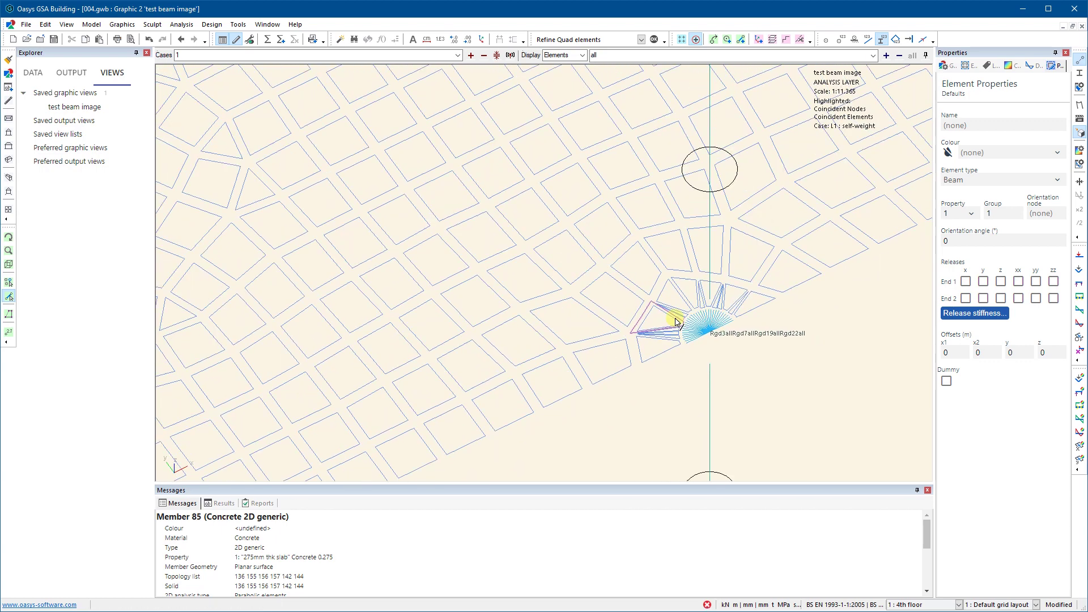
scroll(677, 321, up, 1)
scroll(674, 317, up, 1)
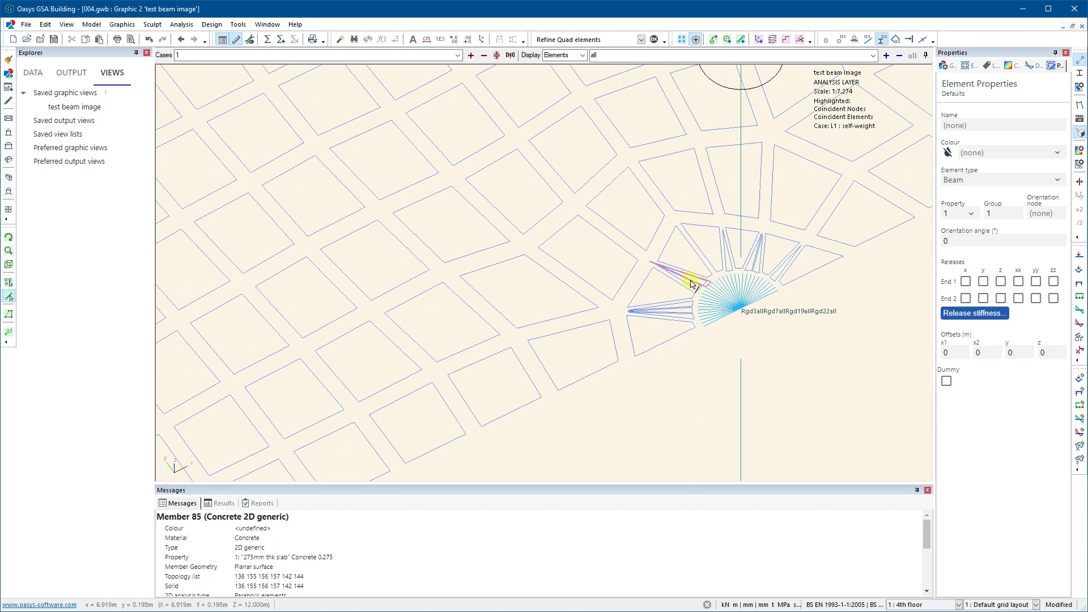
scroll(617, 298, down, 6)
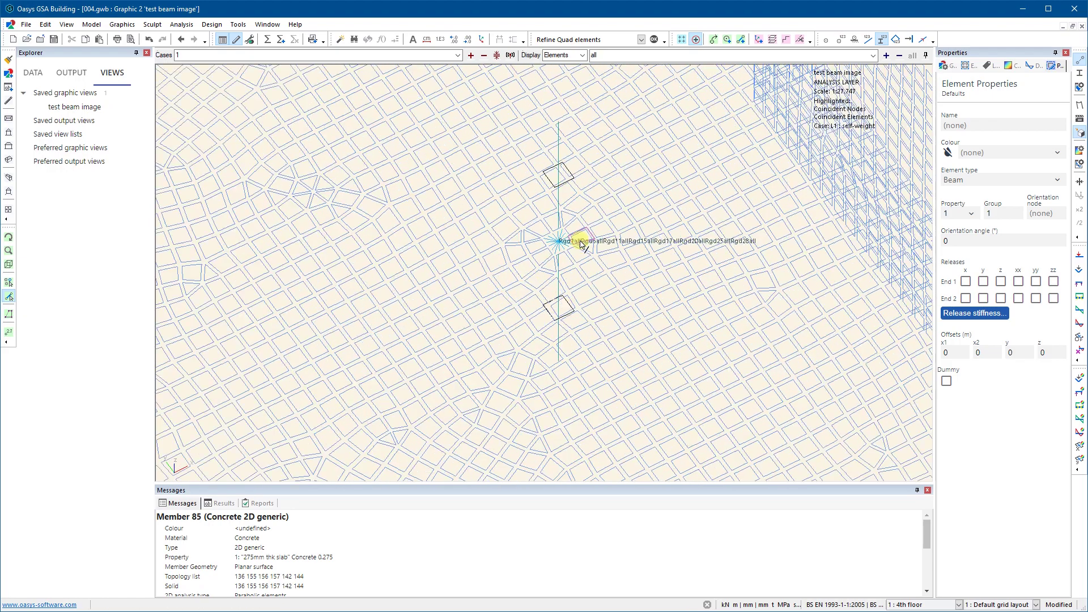
Display dots at the nodes to check the mesh and rigid links around the internal column.
scroll(581, 243, up, 7)
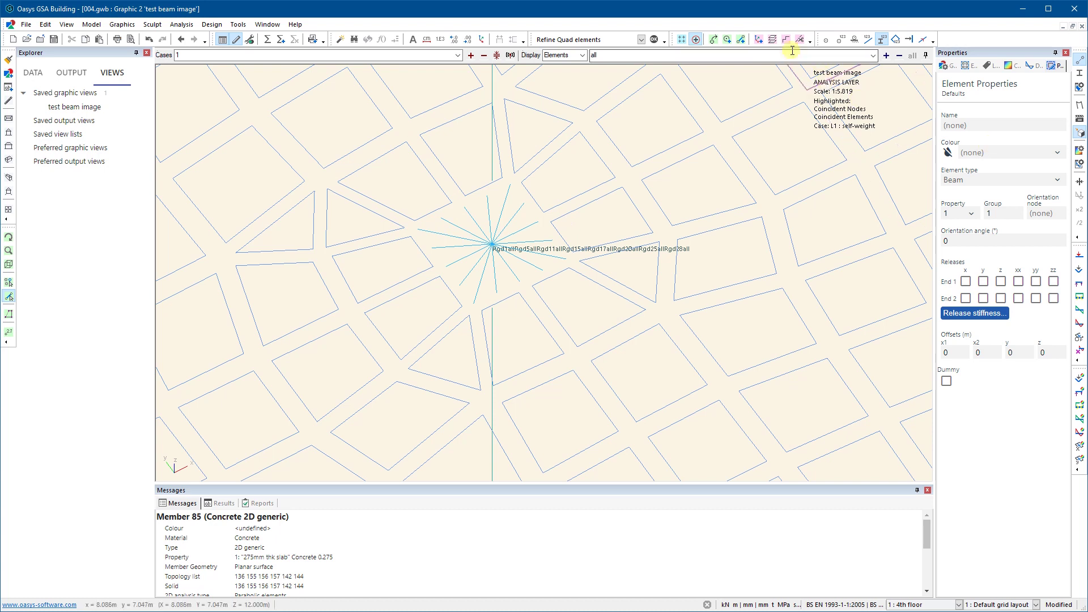
click(826, 40)
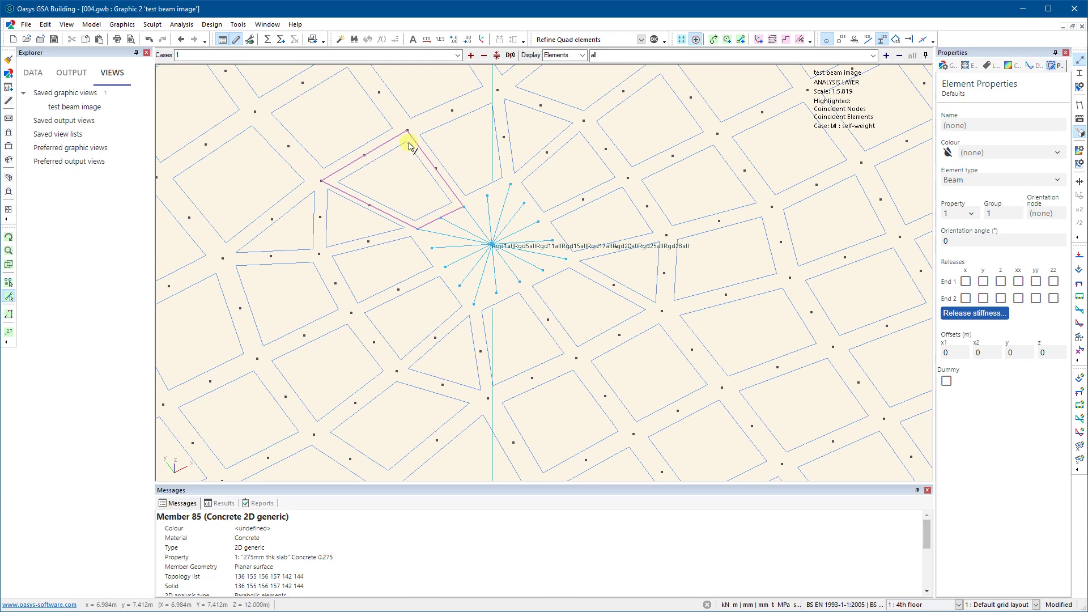
scroll(459, 198, down, 4)
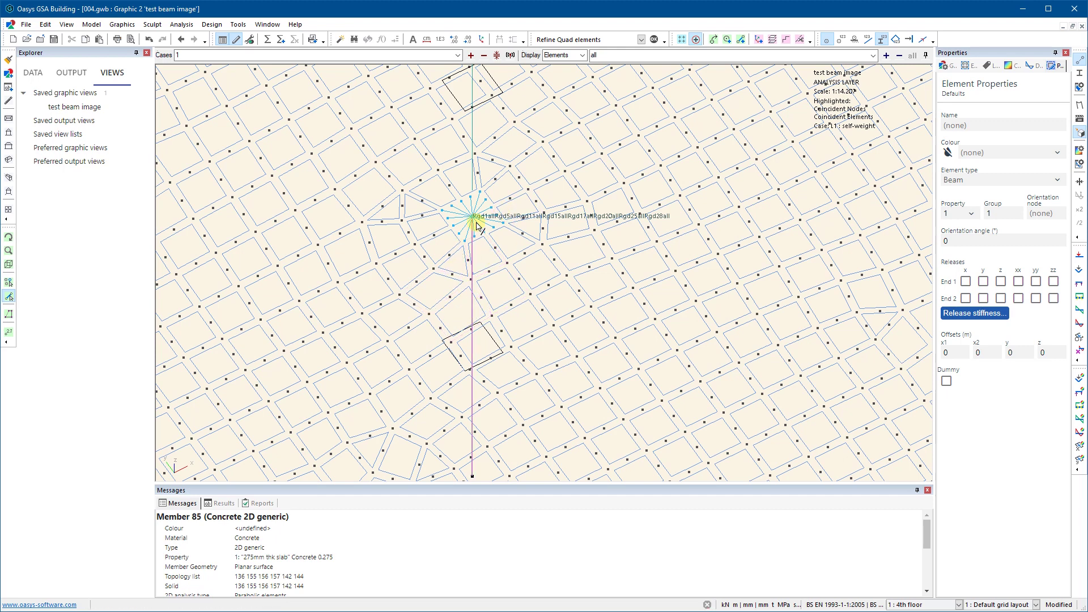
Review the rigid constraints data table with its node lists, masters and linkage types, and return to the graphic view.
click(31, 70)
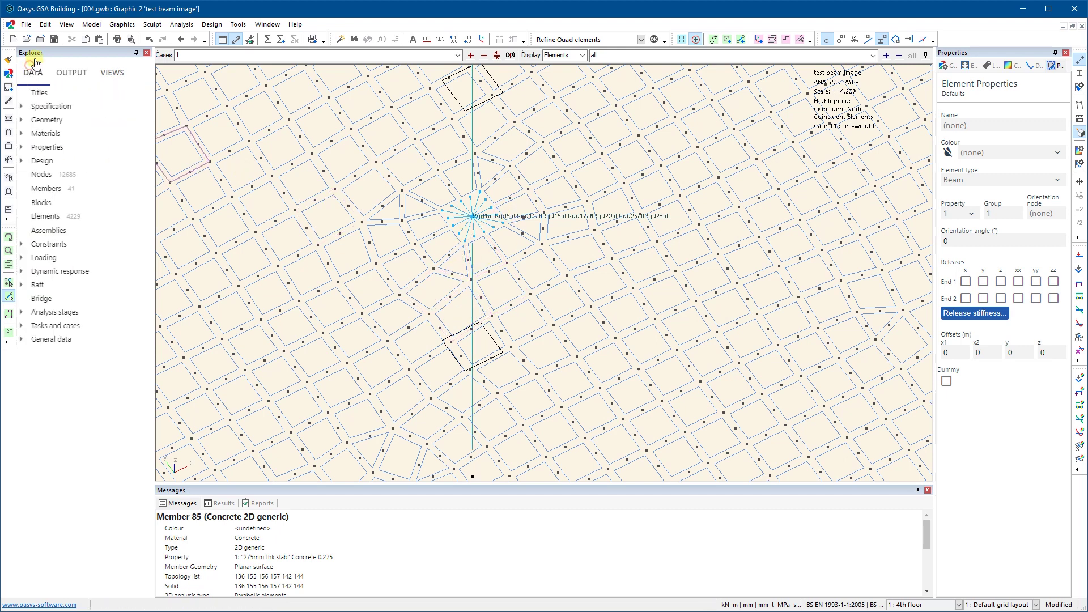
click(22, 244)
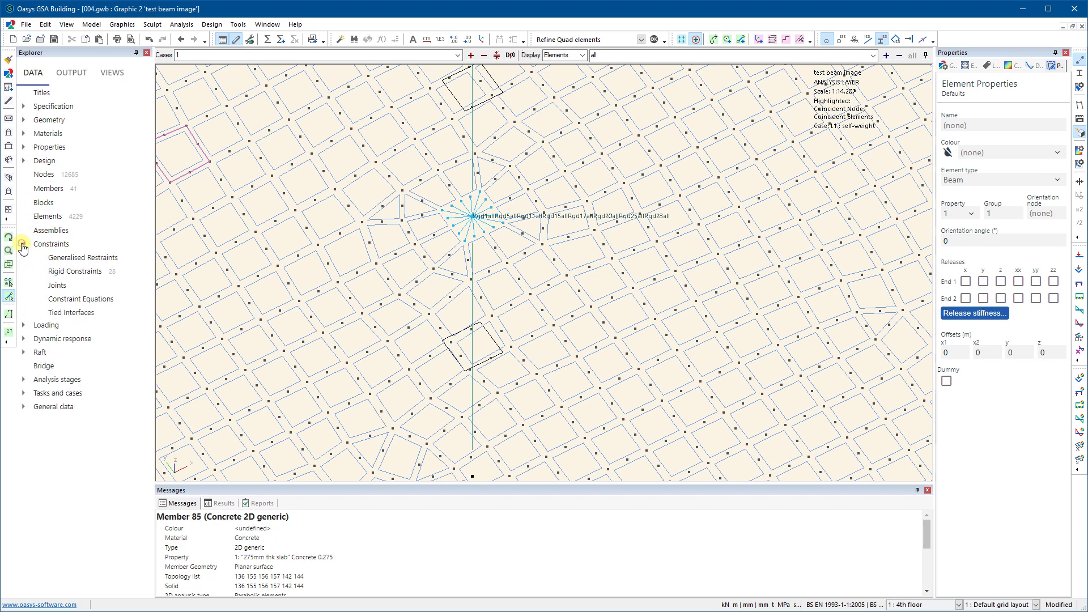
double_click(76, 273)
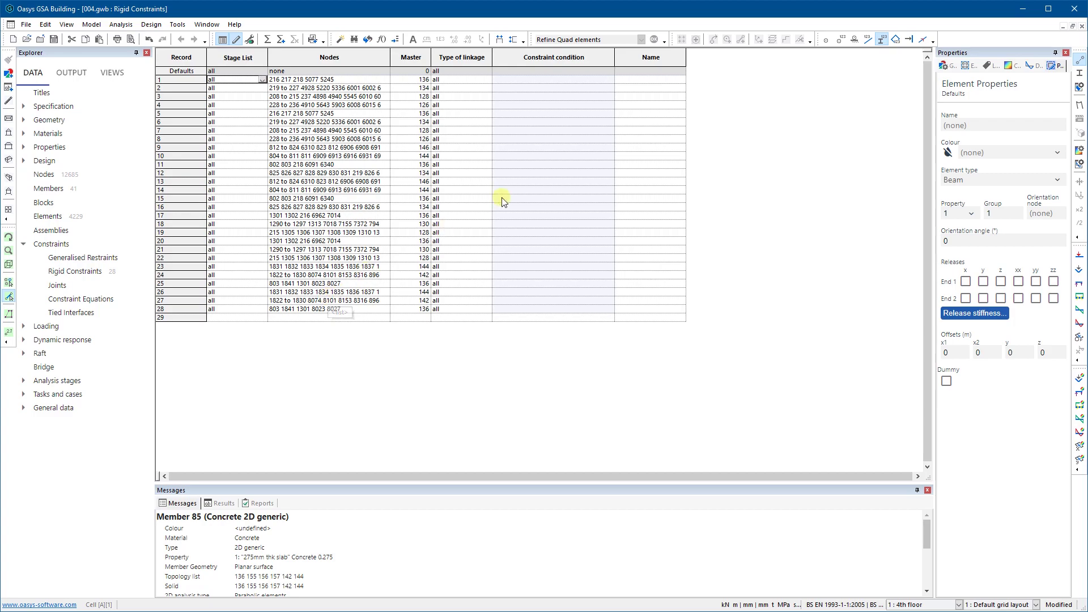
click(1082, 26)
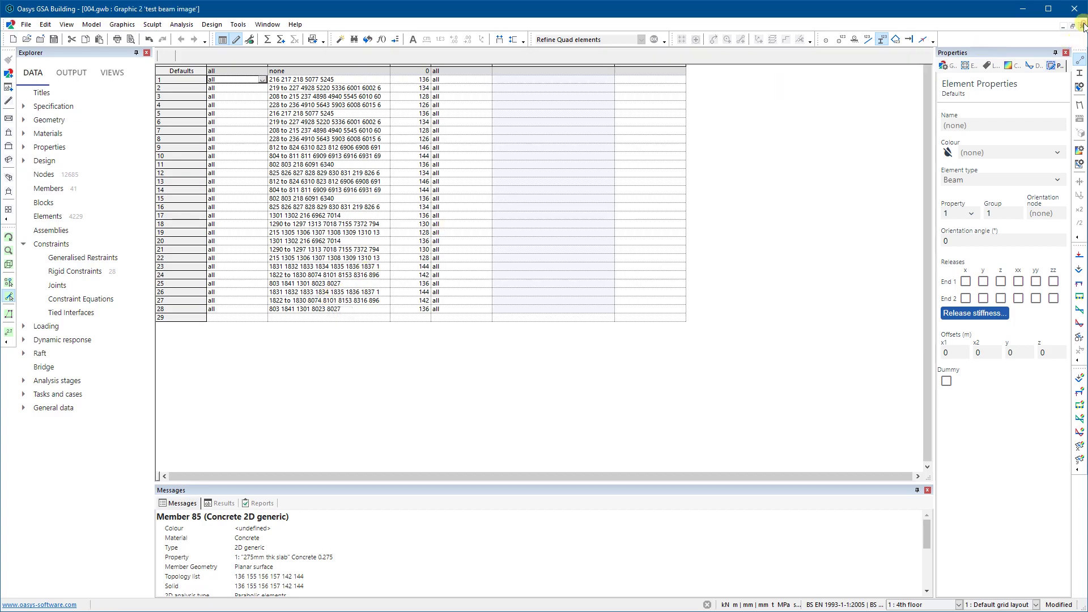
Compare the circular edge column with the rigid constraints display switched off and back on.
scroll(482, 239, up, 5)
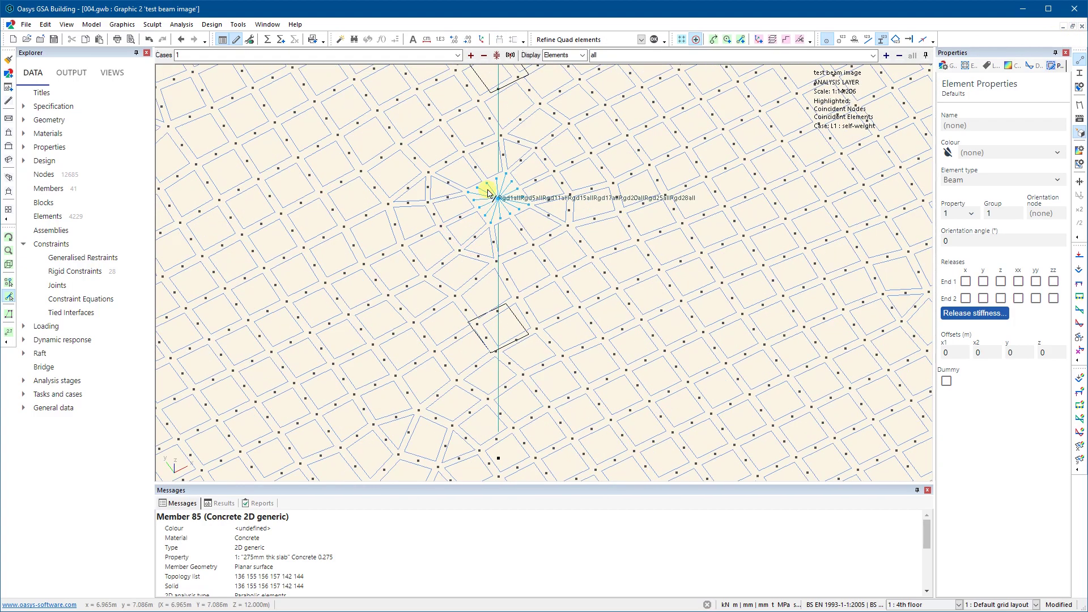
scroll(395, 229, down, 8)
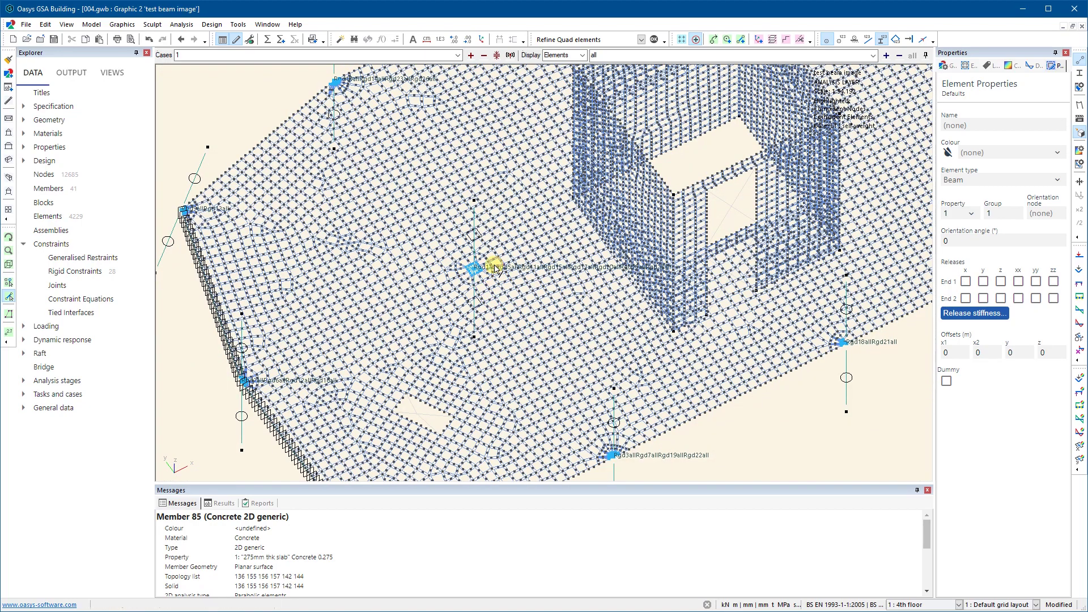
scroll(600, 411, up, 4)
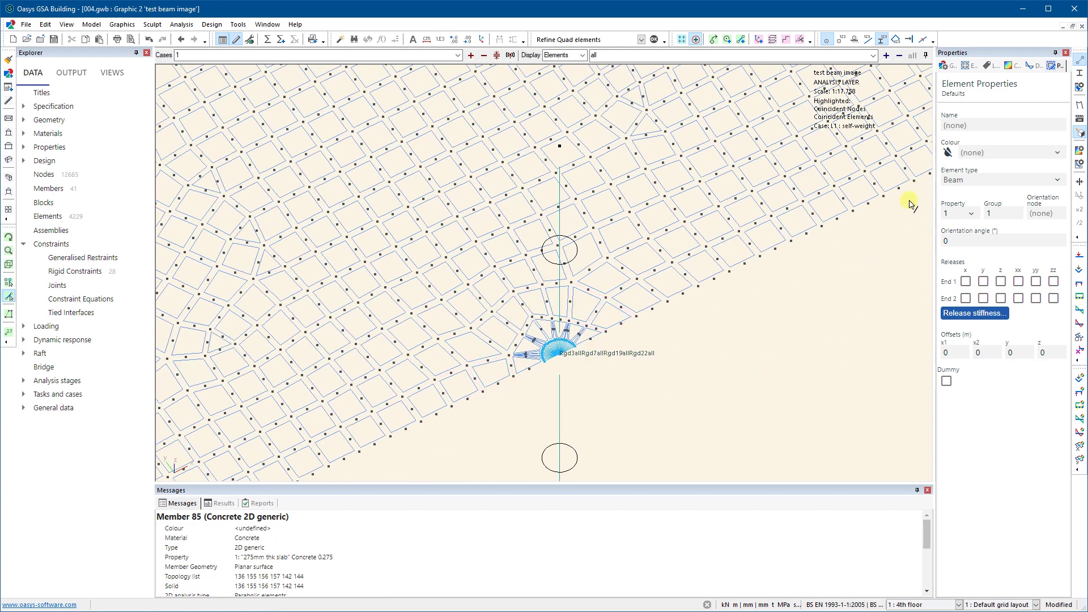
click(1079, 87)
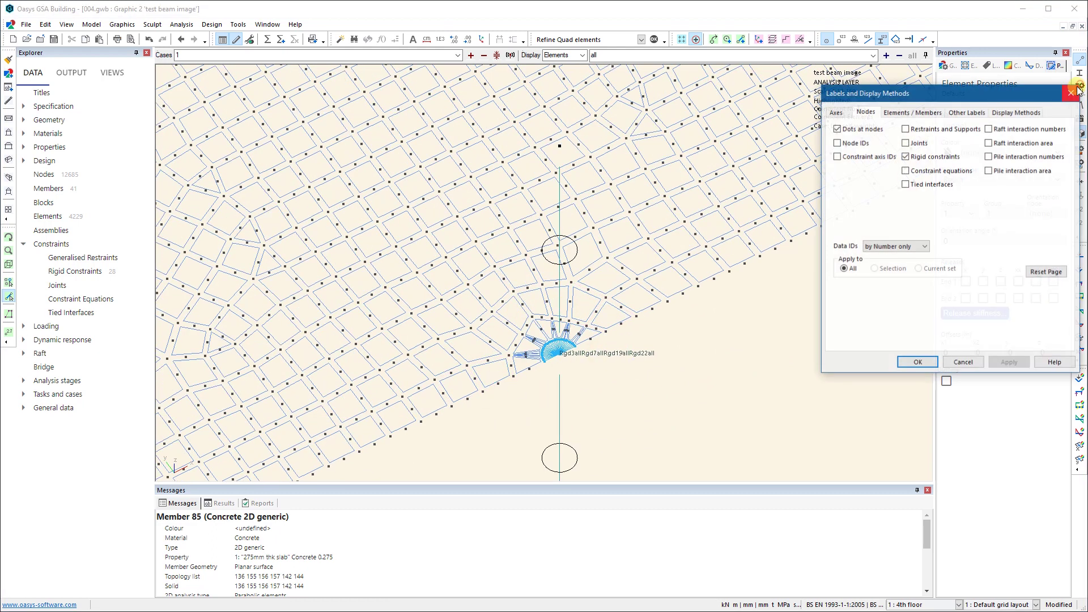
click(917, 157)
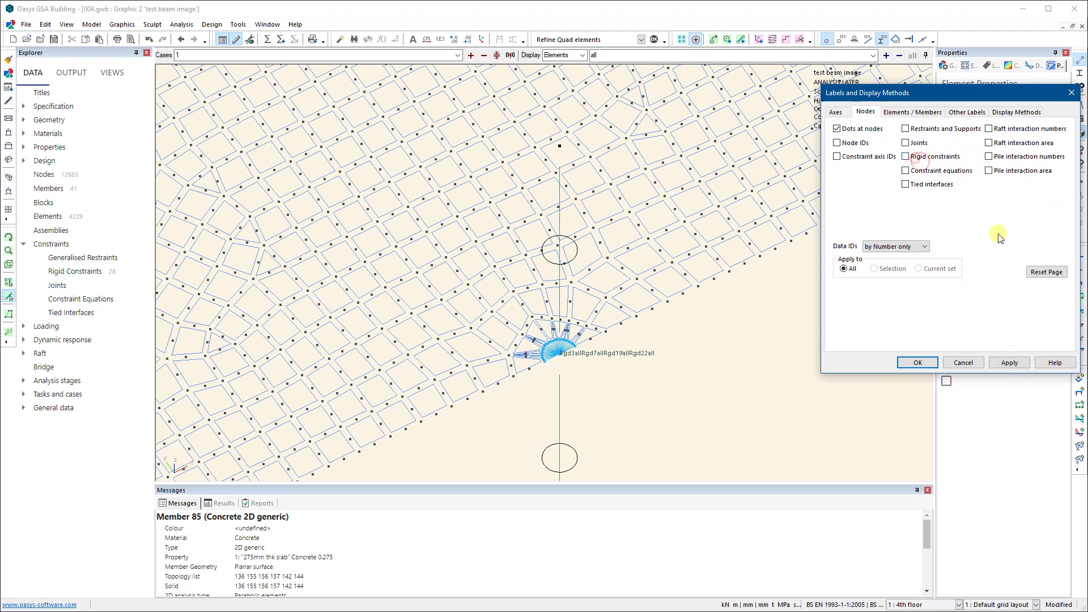
click(1010, 362)
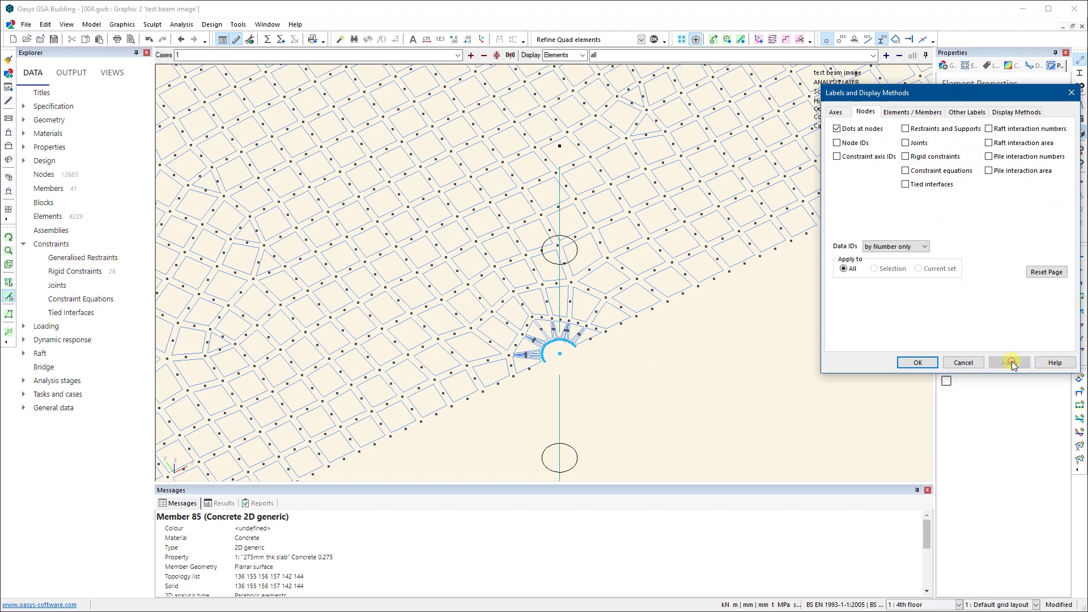
click(929, 160)
click(1008, 362)
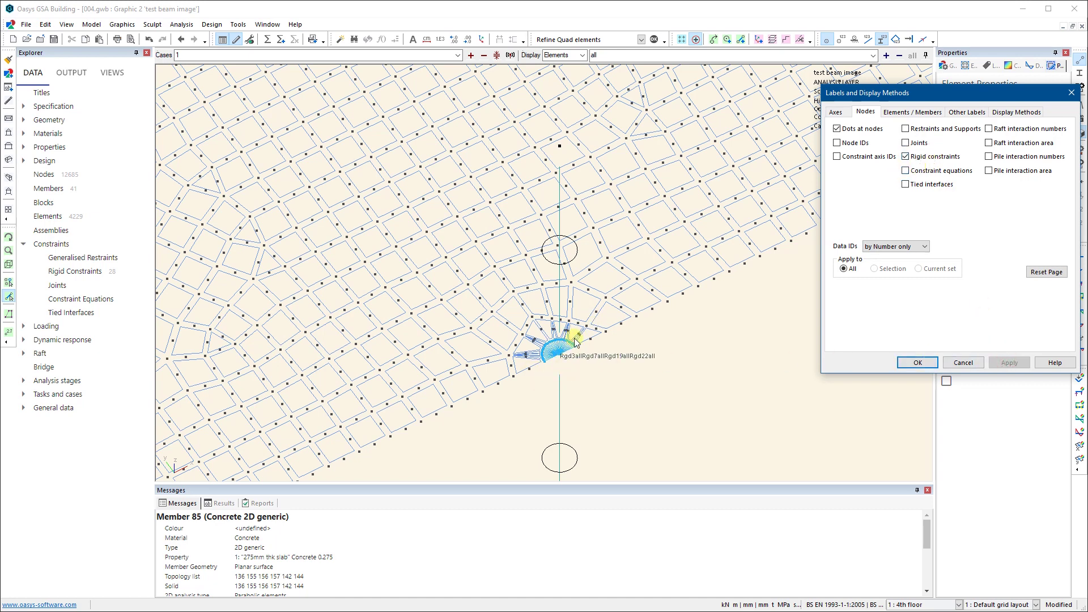
click(924, 363)
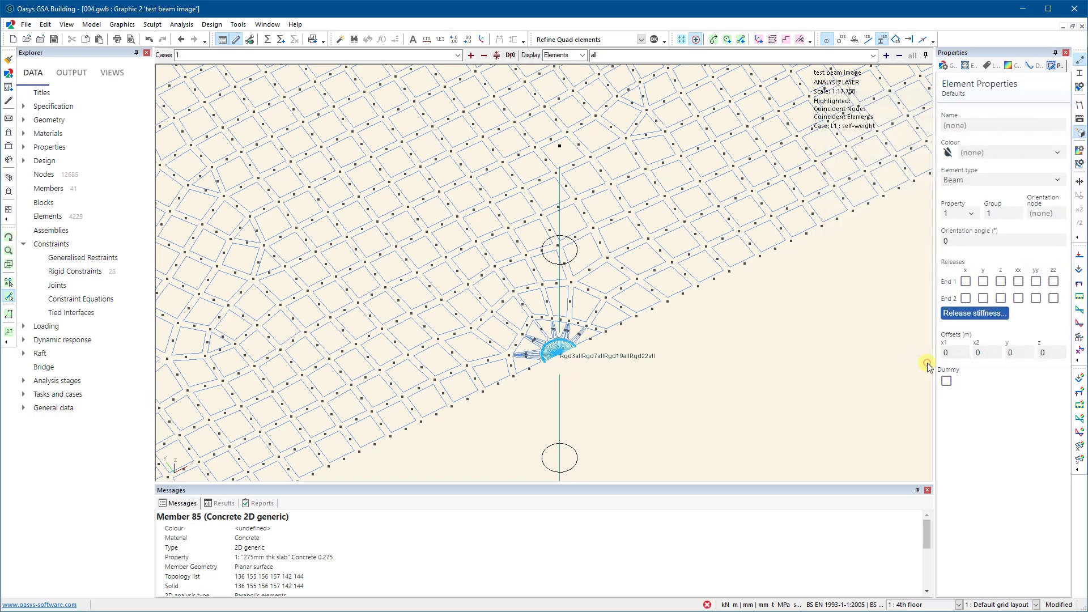
Show the analysis elements unshrunk around the circular edge column.
scroll(649, 289, down, 4)
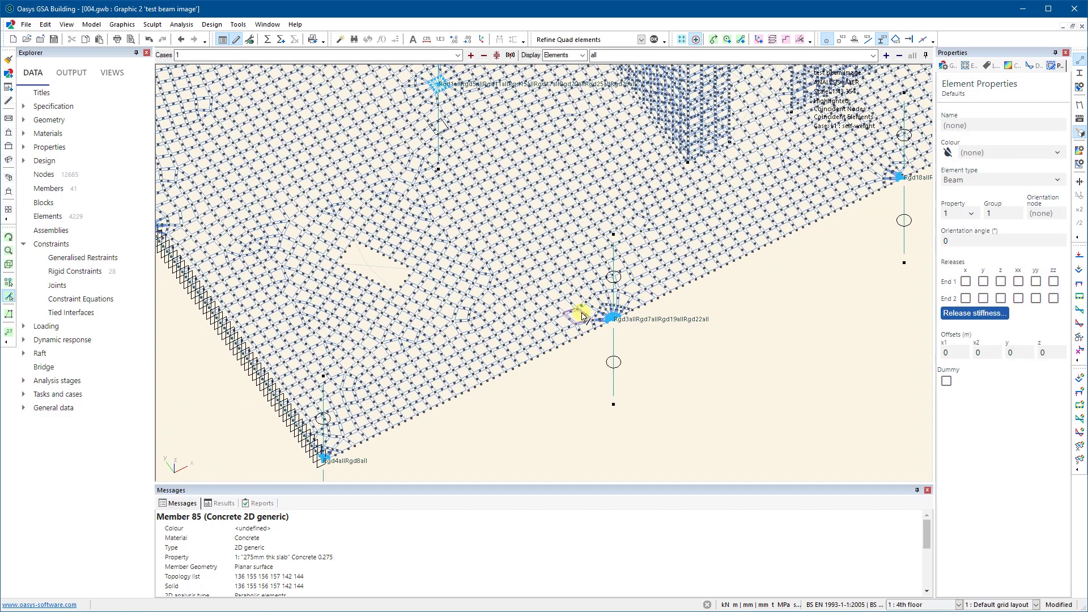
scroll(581, 309, up, 6)
scroll(399, 227, down, 2)
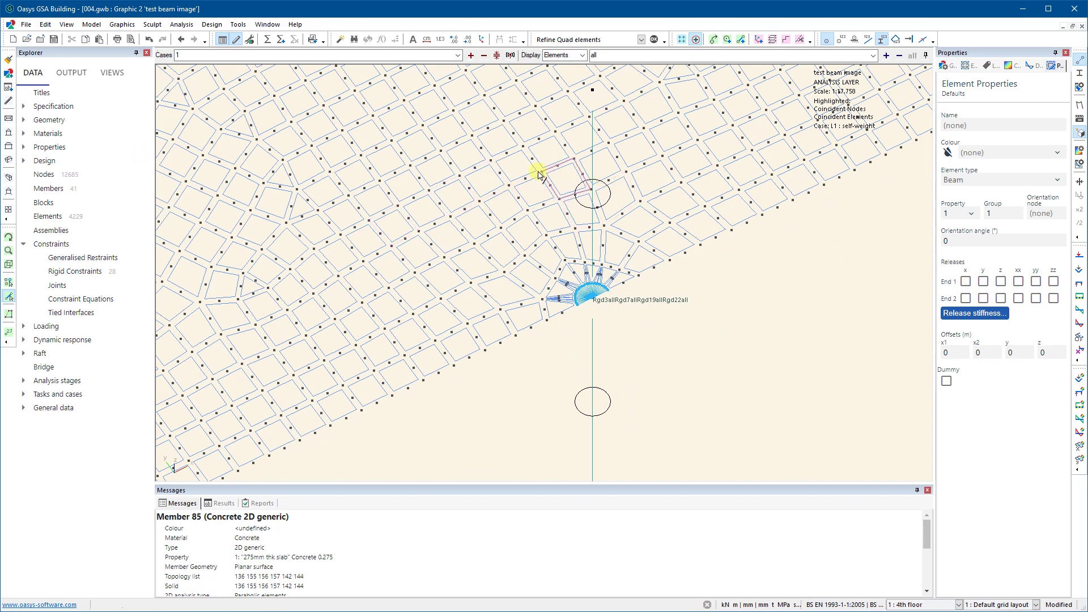
scroll(574, 294, down, 3)
middle_drag(553, 238, 550, 282)
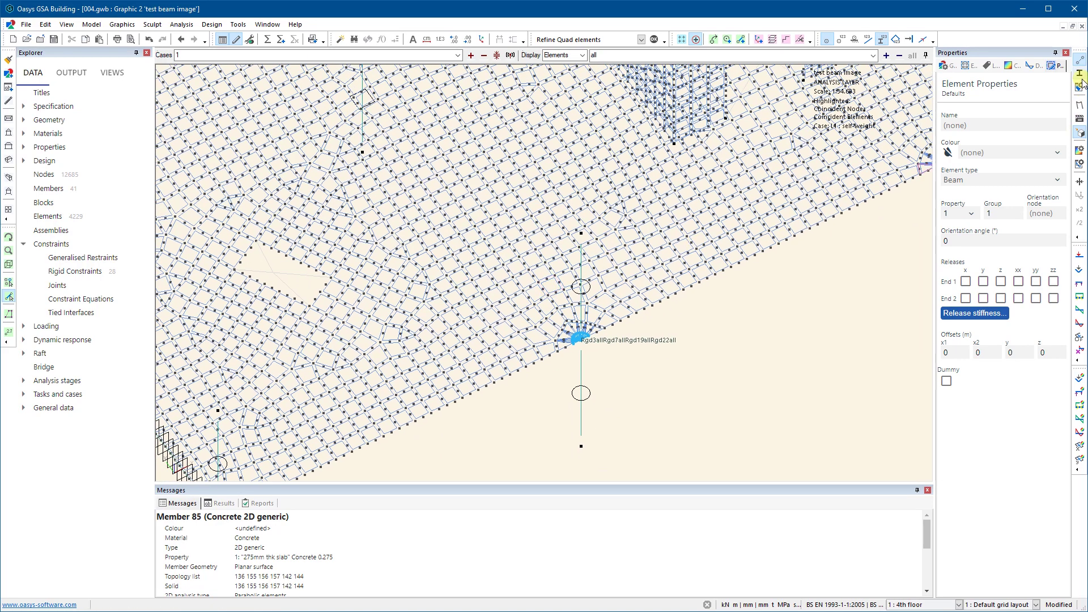
scroll(569, 329, up, 6)
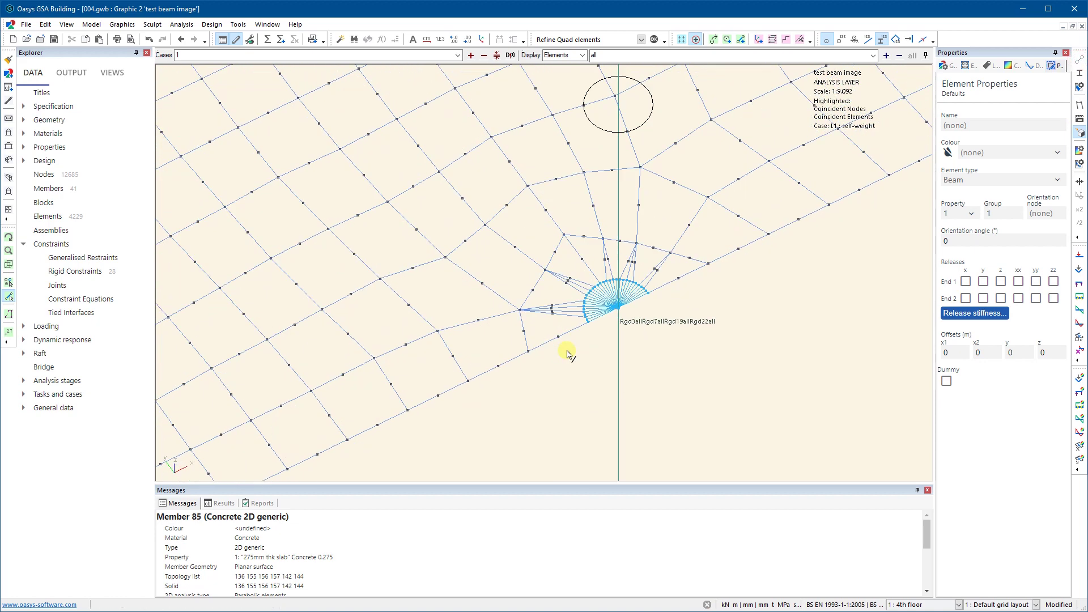
Examine how the narrow unshrunk elements meet the rigid constraint nodes along the circular edge column's perimeter.
scroll(569, 329, up, 5)
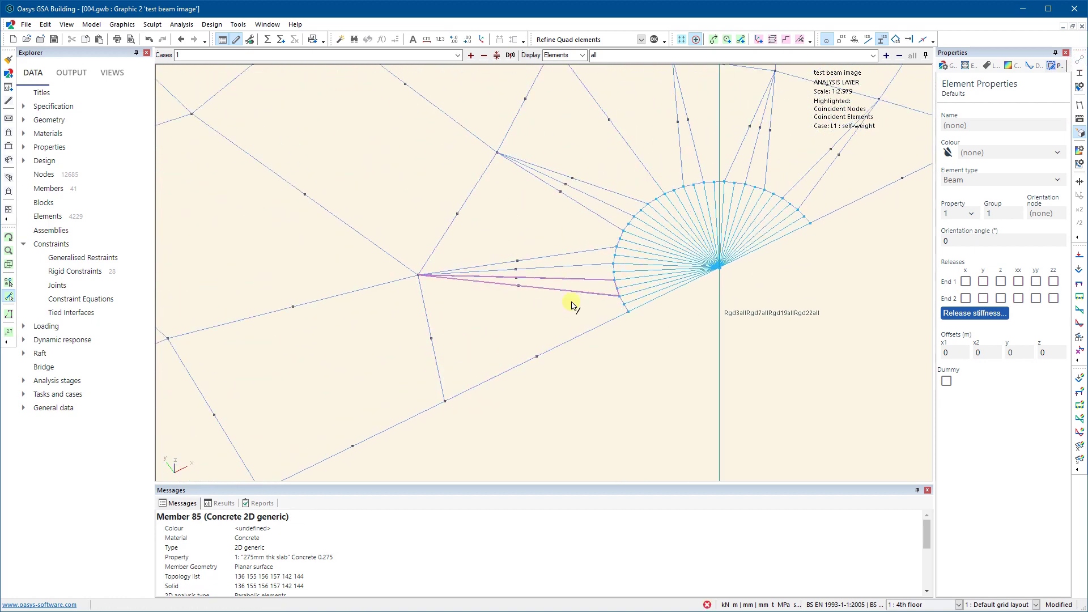
scroll(501, 289, down, 6)
scroll(494, 296, up, 3)
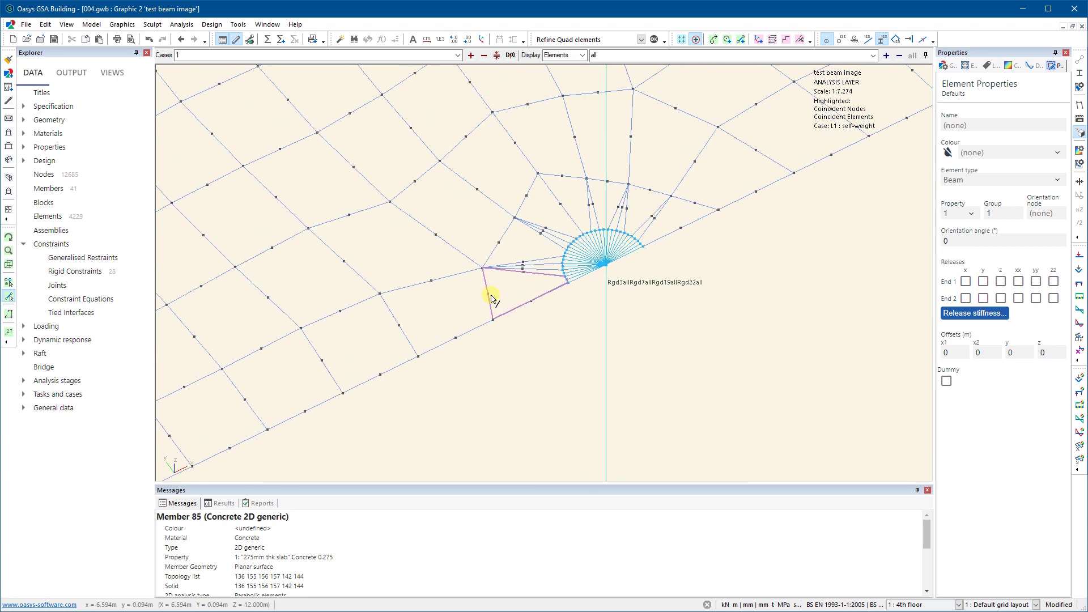
scroll(501, 311, up, 5)
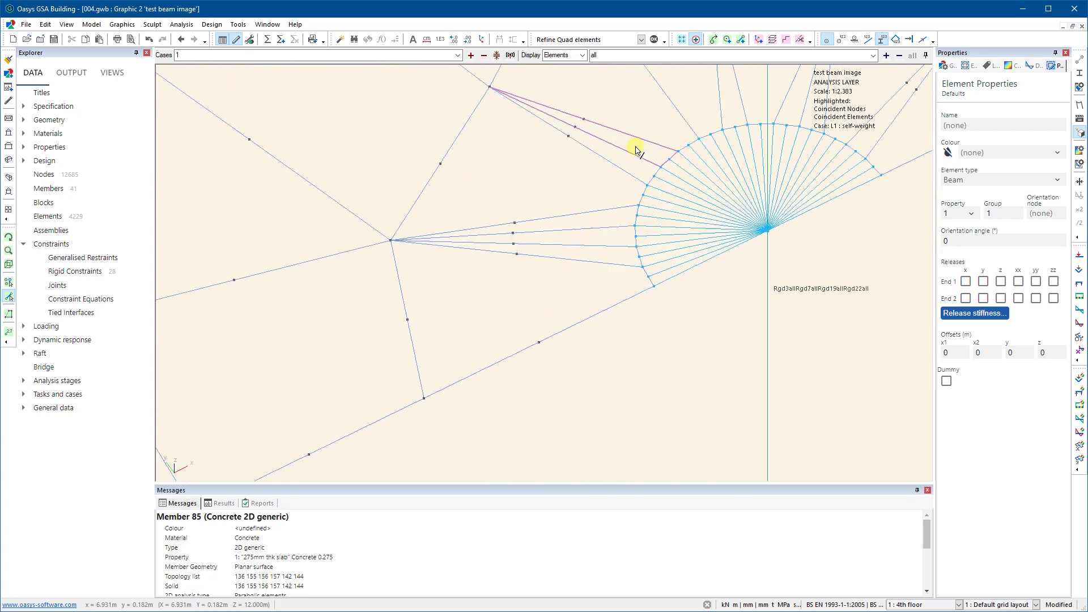
scroll(523, 156, down, 2)
scroll(523, 156, down, 3)
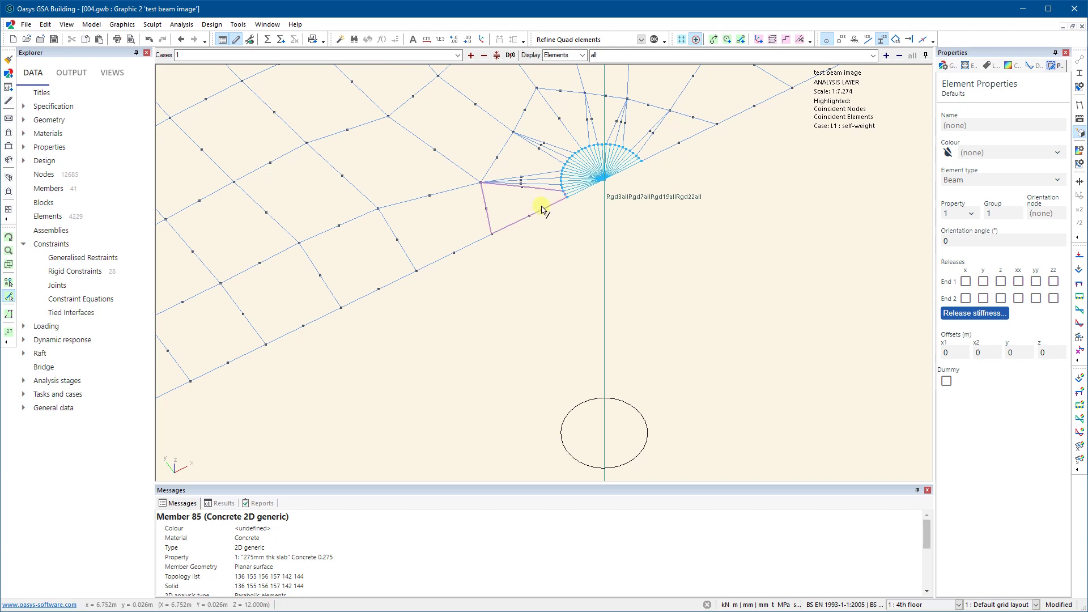
scroll(453, 298, up, 2)
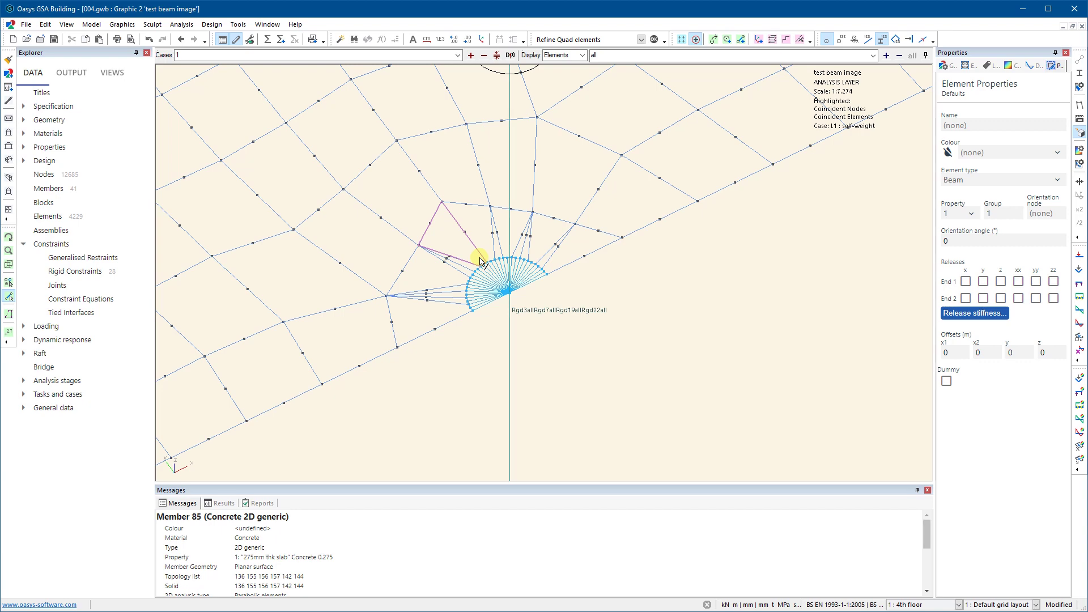
Delete the analysis elements generated from the members.
scroll(549, 296, down, 4)
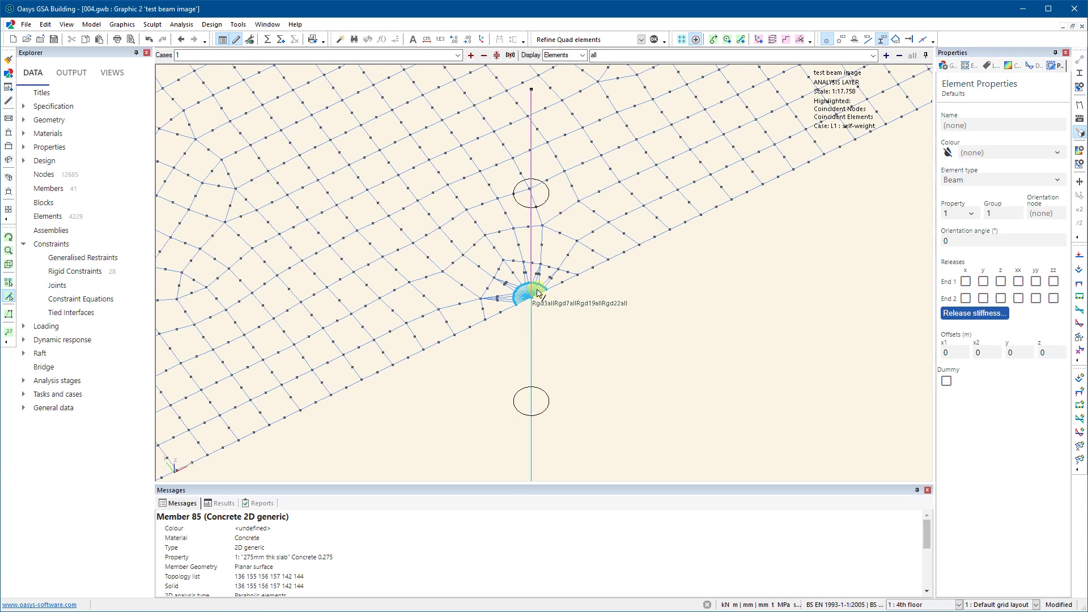
scroll(605, 320, up, 3)
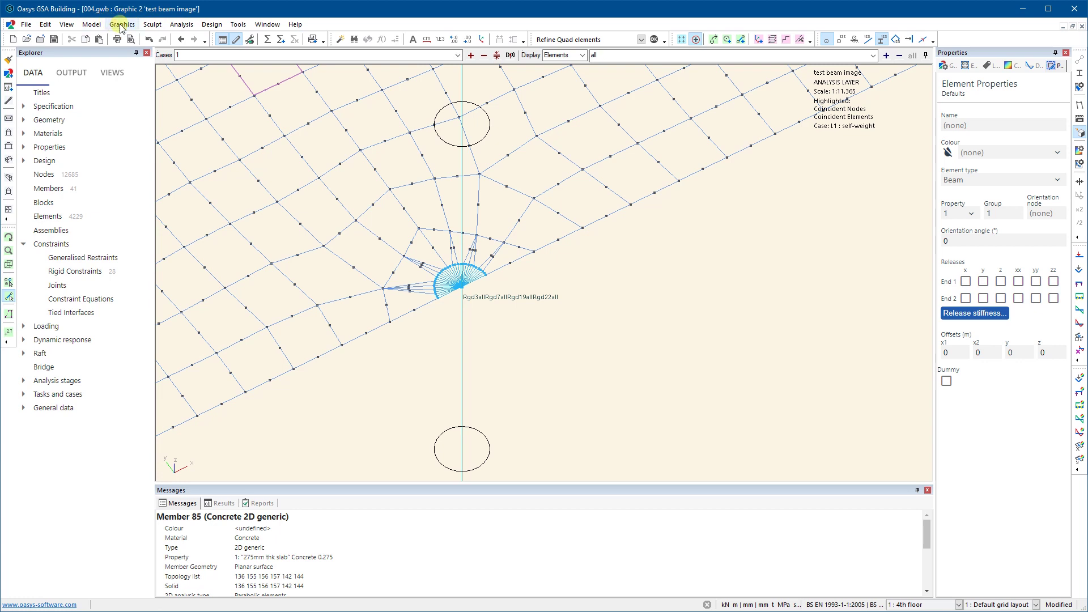
click(96, 25)
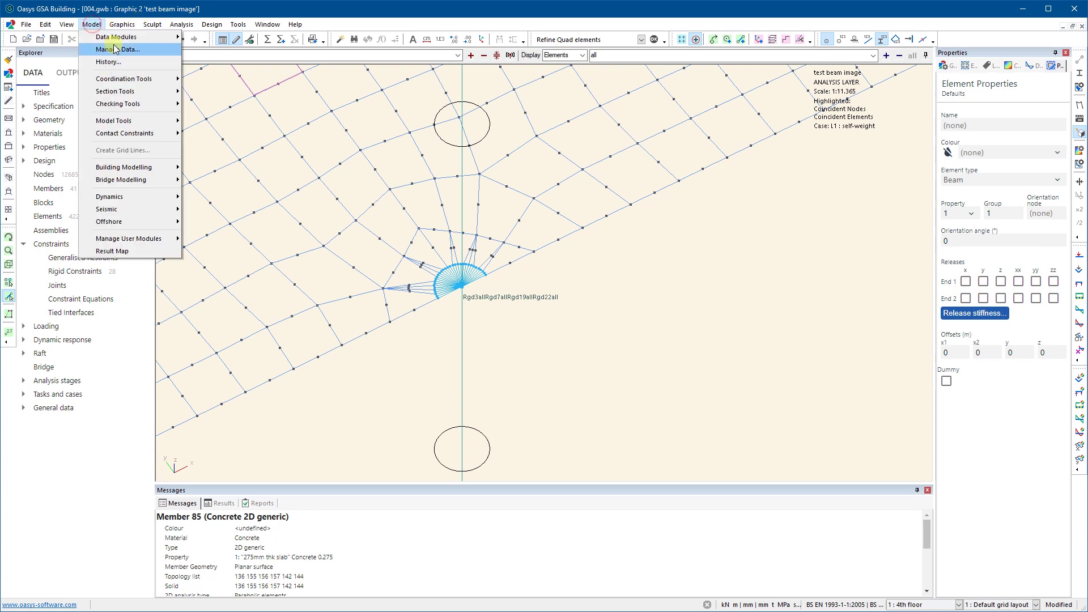
mouse_move(123, 84)
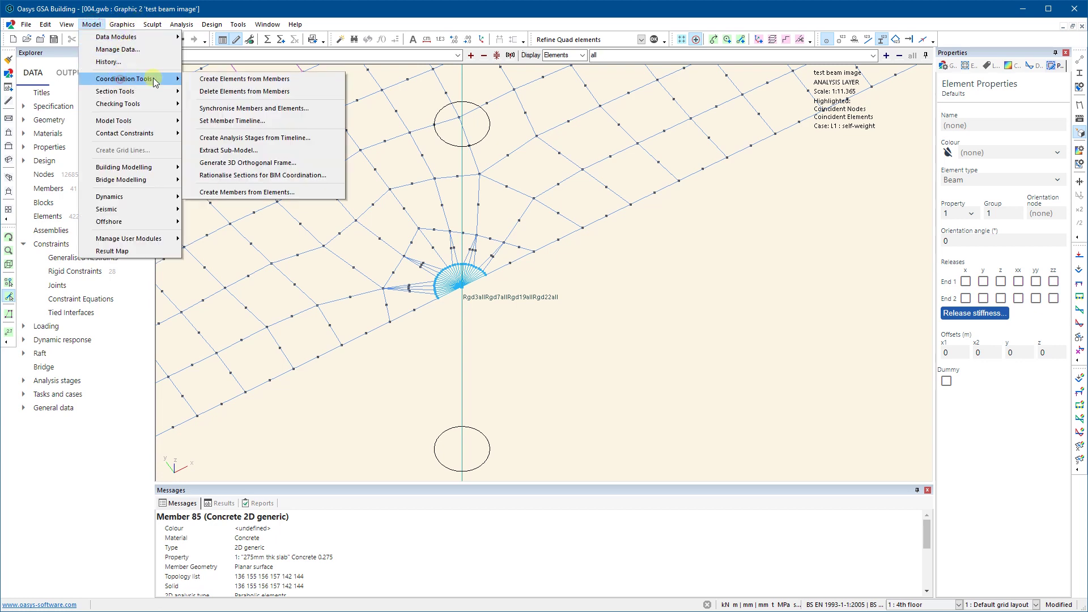
click(229, 90)
click(456, 326)
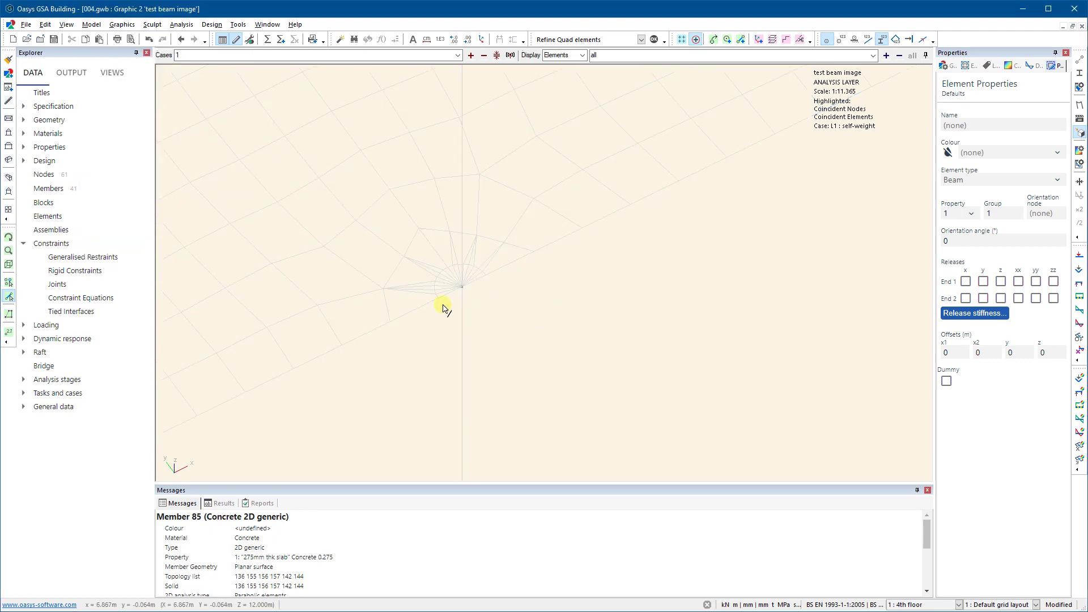
In the design layer, turn off the internal automatic offset for the four slab members between the angled edge and the core.
scroll(444, 303, down, 10)
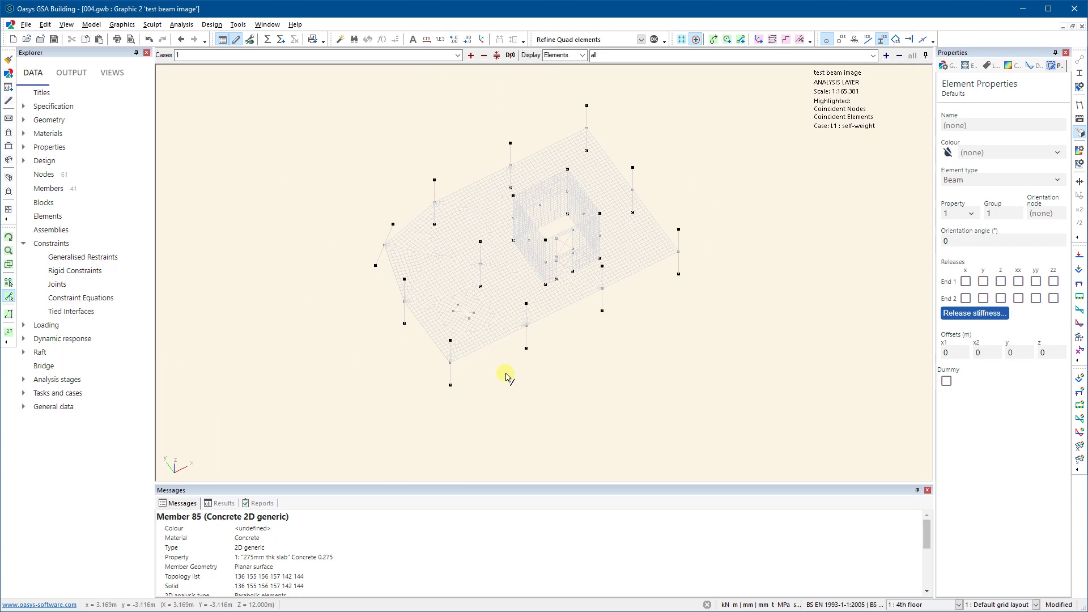
key(Tab)
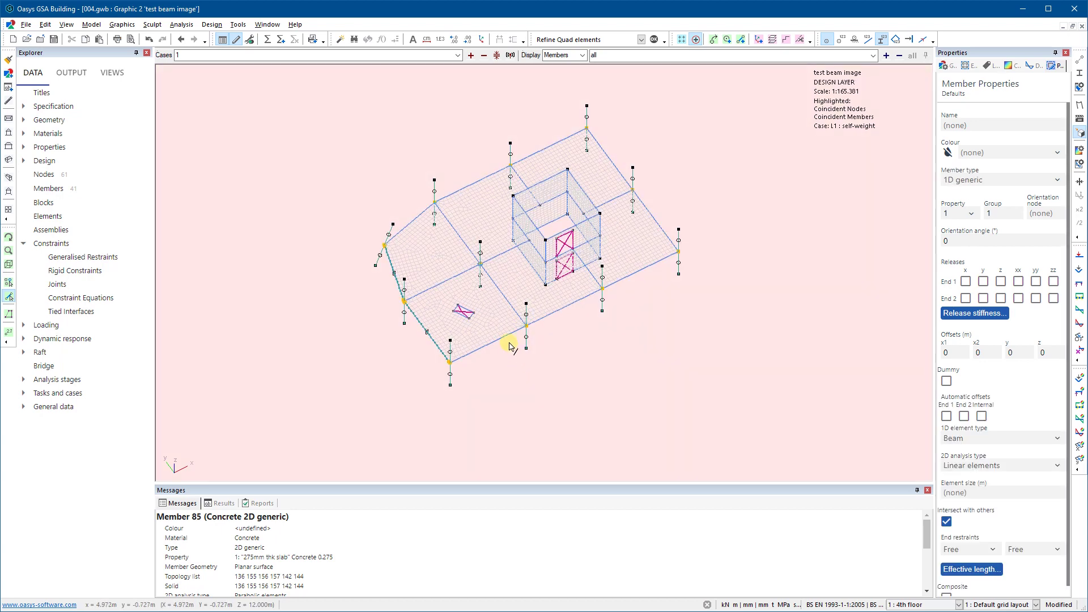
scroll(509, 345, up, 3)
scroll(509, 330, down, 2)
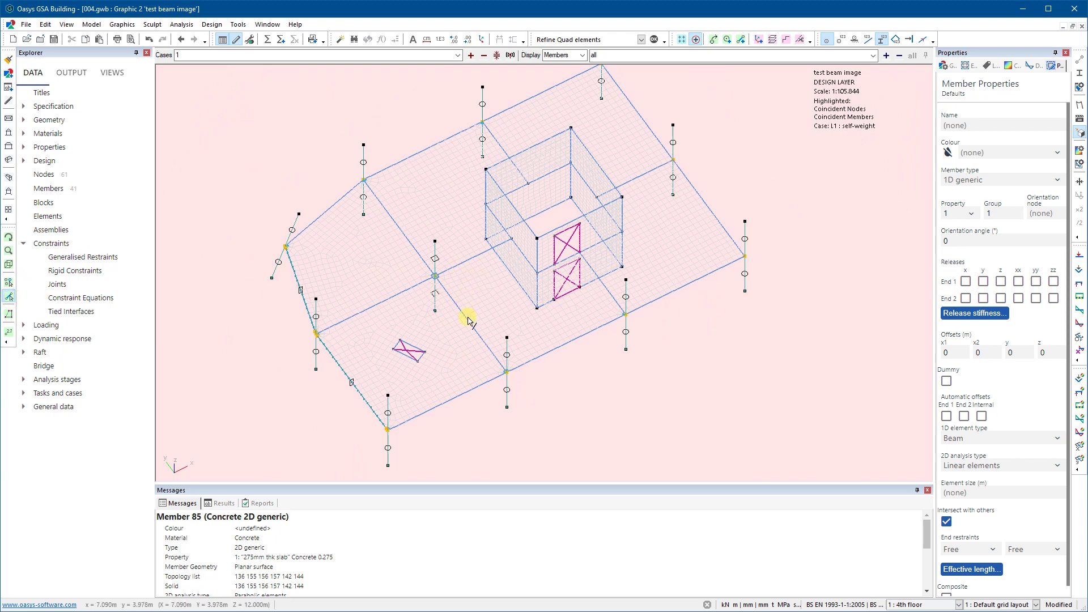
click(552, 352)
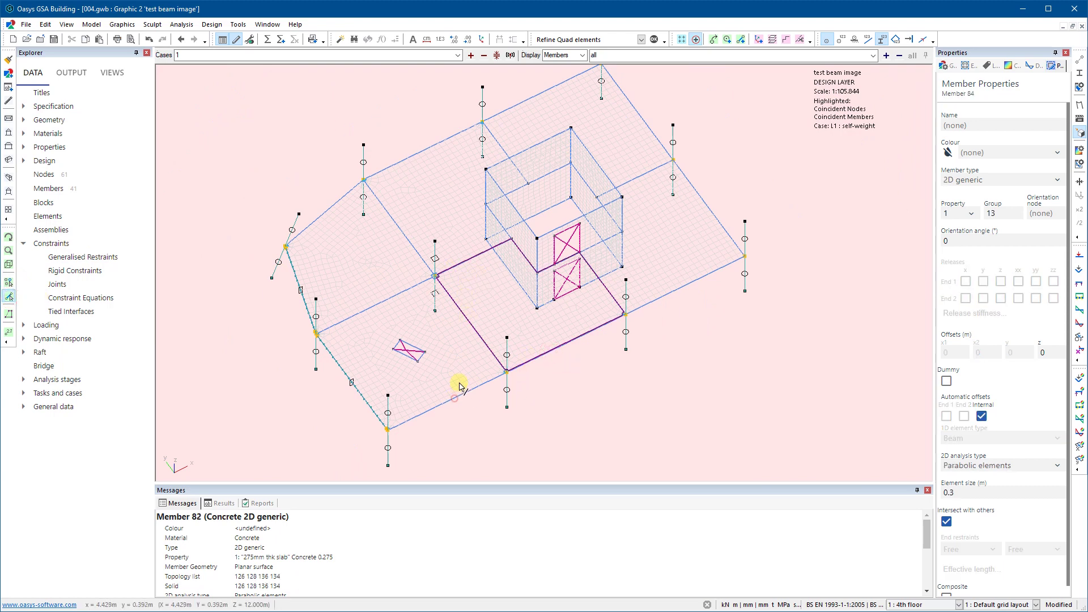
ctrl+click(465, 392)
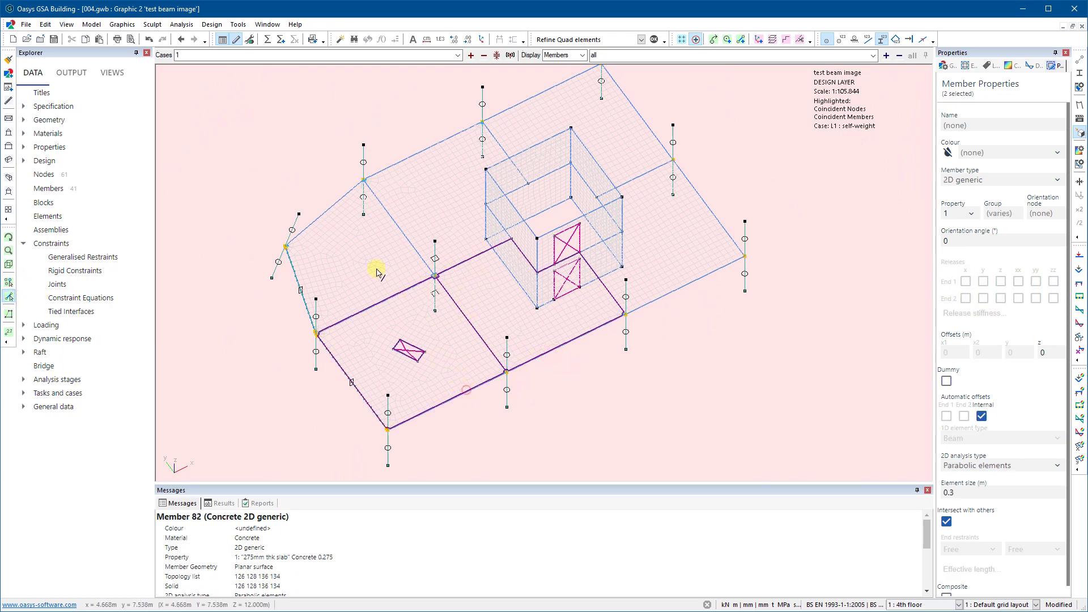
ctrl+click(334, 205)
ctrl+click(403, 163)
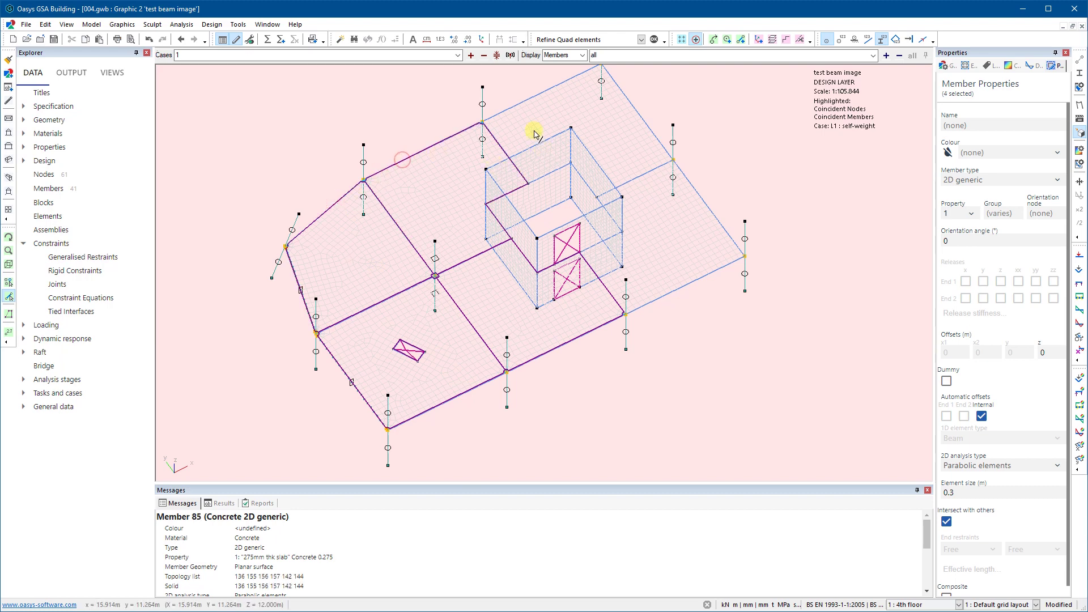
click(981, 416)
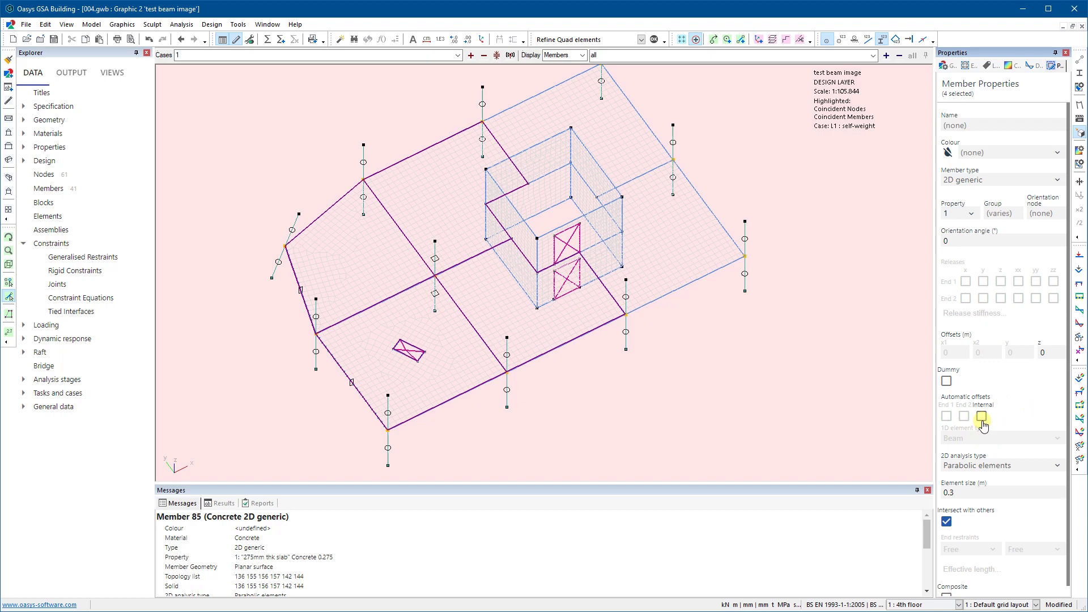
scroll(515, 391, up, 5)
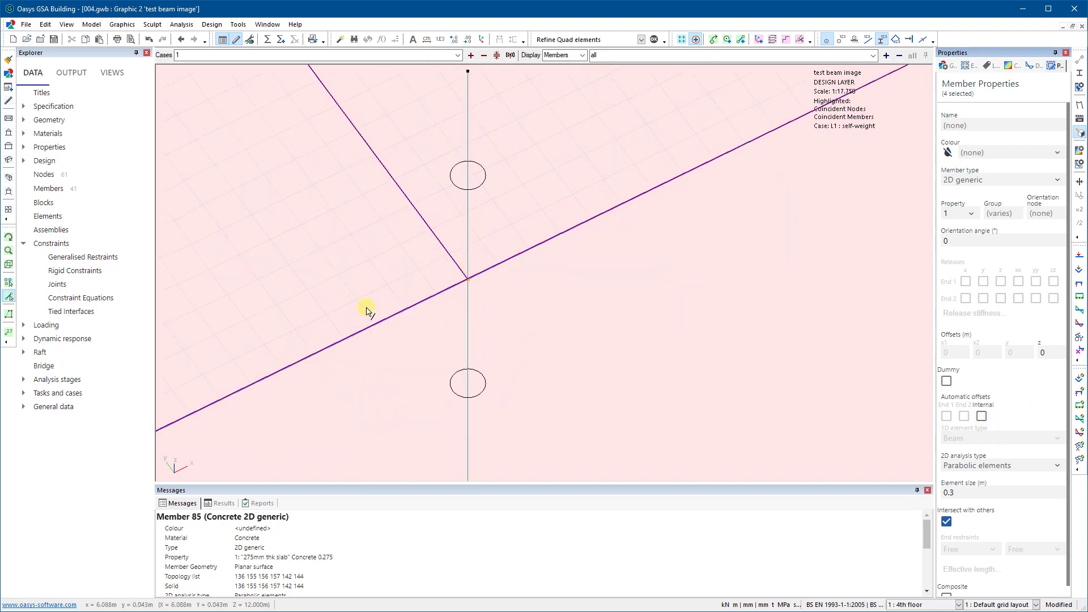
scroll(424, 270, down, 4)
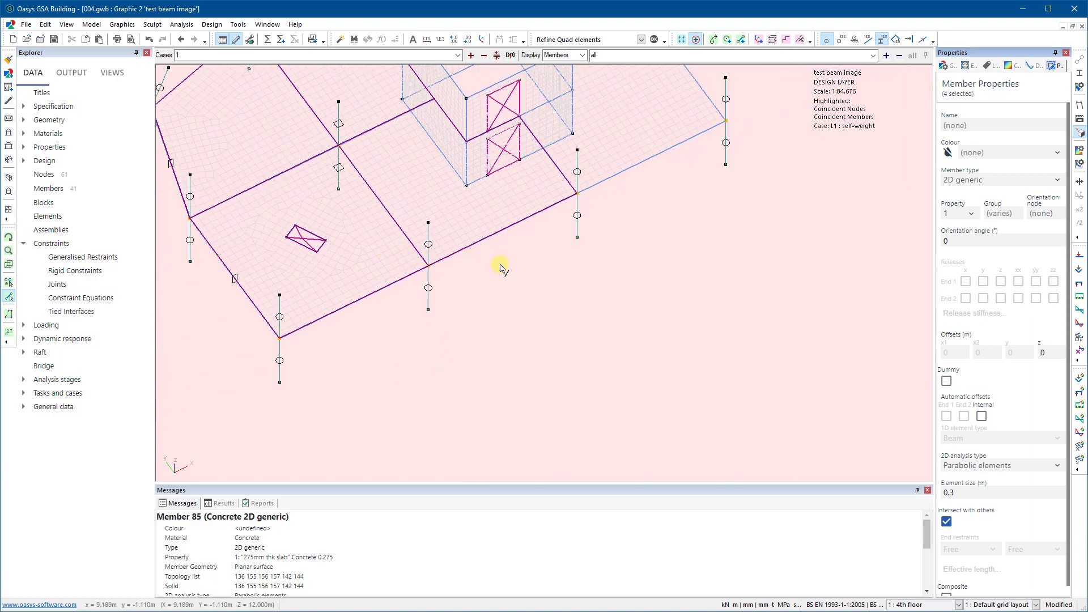
scroll(406, 283, down, 1)
click(482, 314)
Create elements from all members, re-creating elements for members that already contain them.
middle_drag(470, 299, 604, 324)
scroll(537, 294, up, 3)
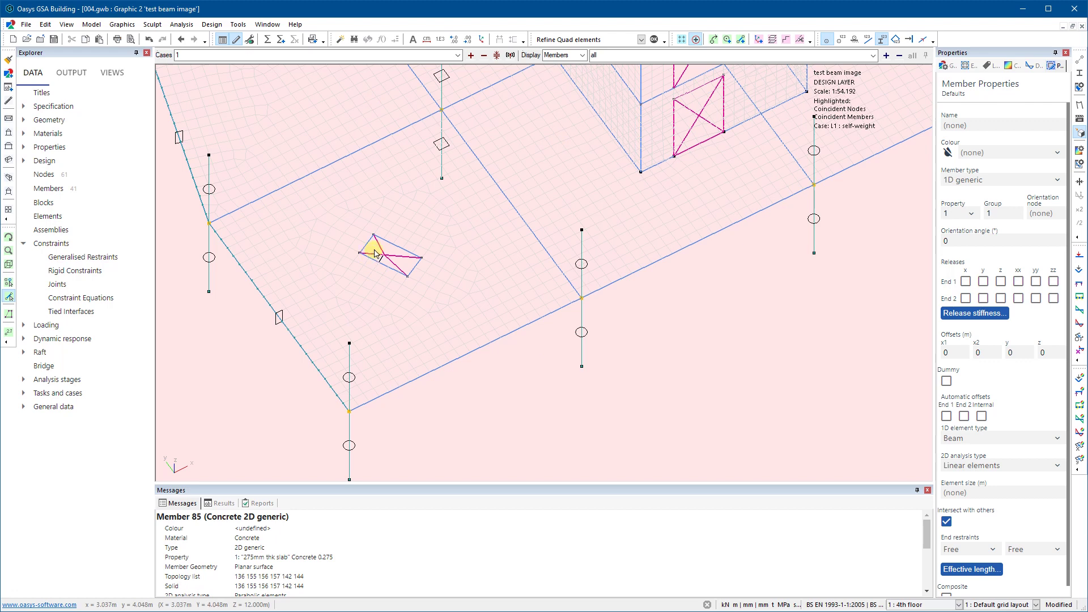
click(91, 25)
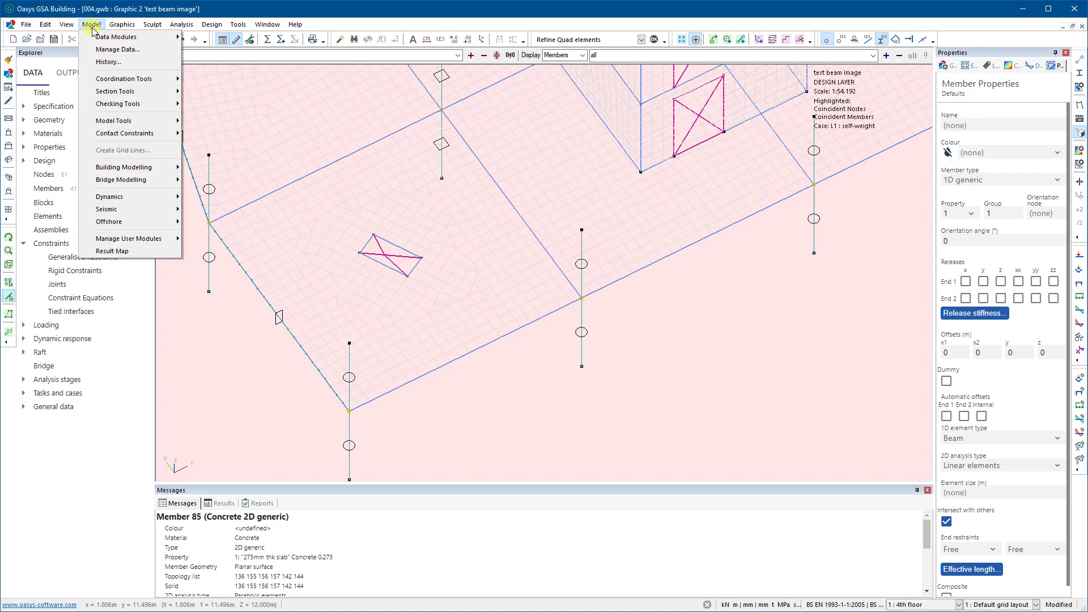
mouse_move(106, 83)
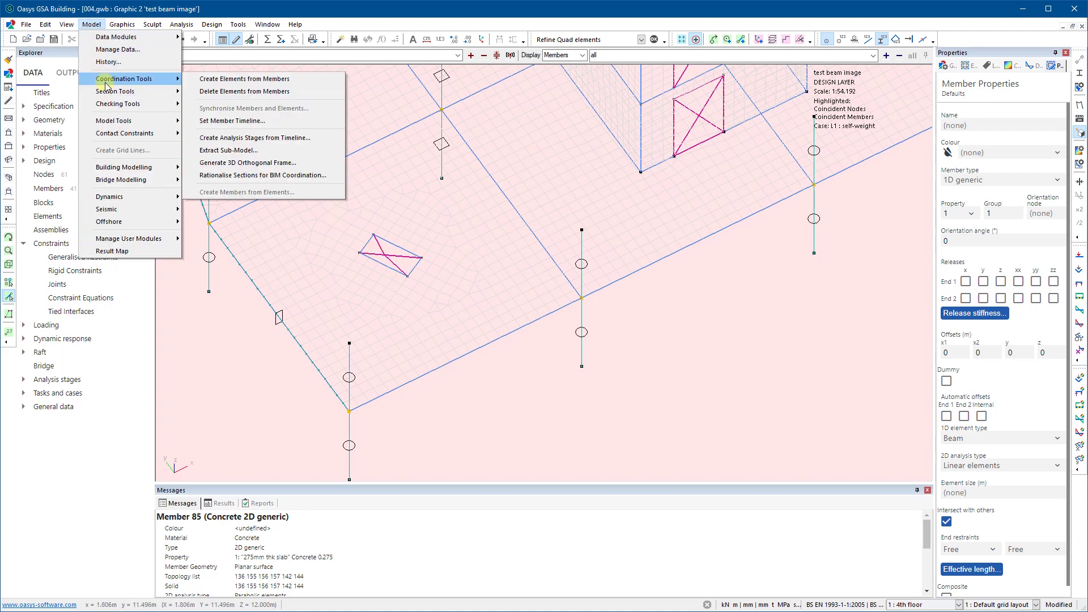
click(242, 83)
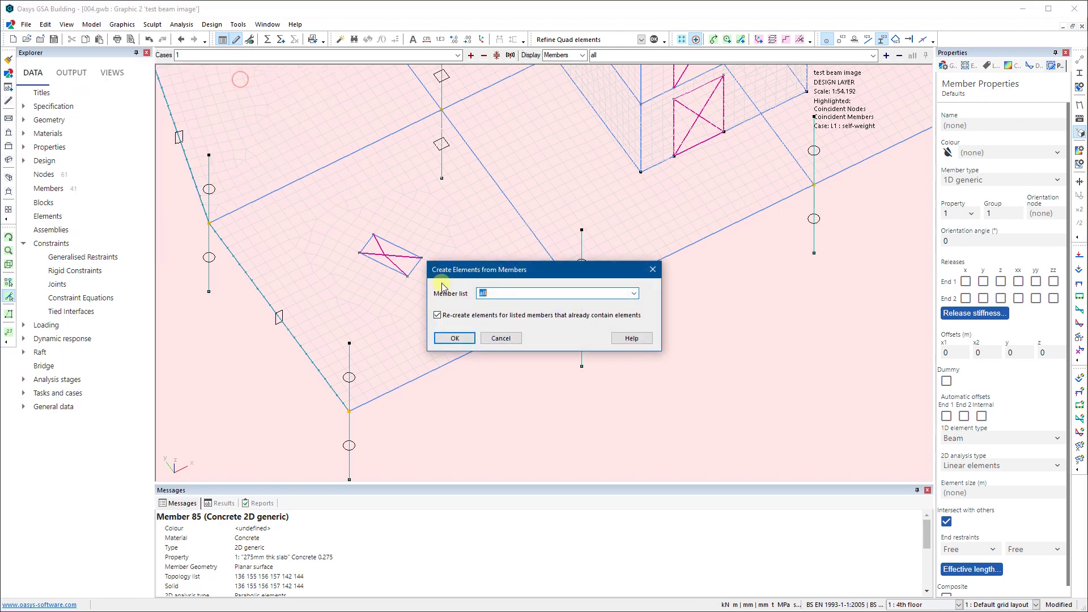
click(459, 344)
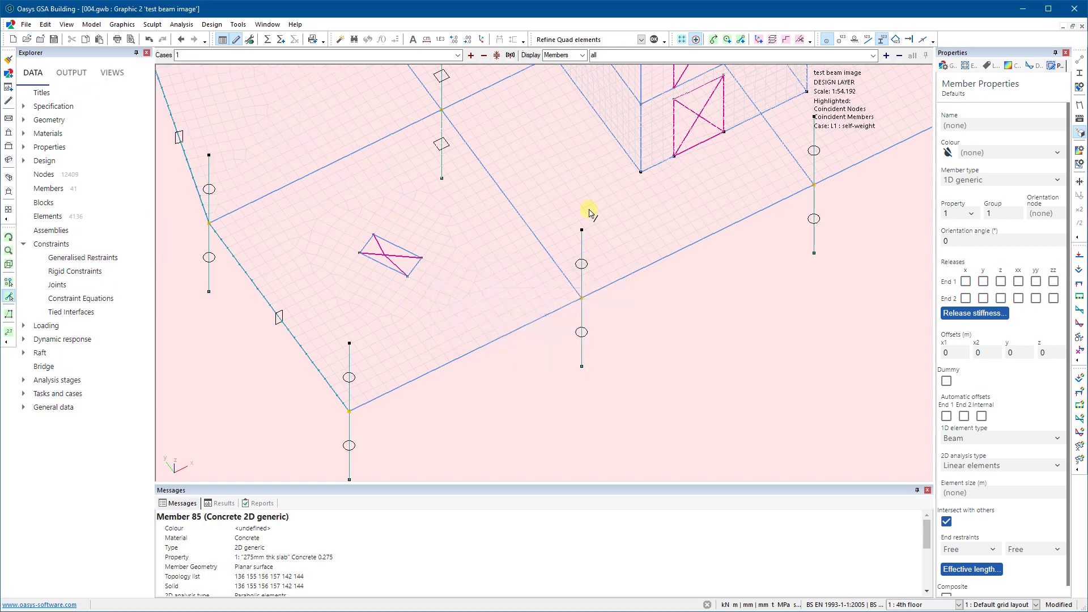
Switch to the analysis layer and examine the regenerated slab mesh around the edge column and the floor opening.
scroll(494, 253, down, 3)
scroll(500, 255, up, 5)
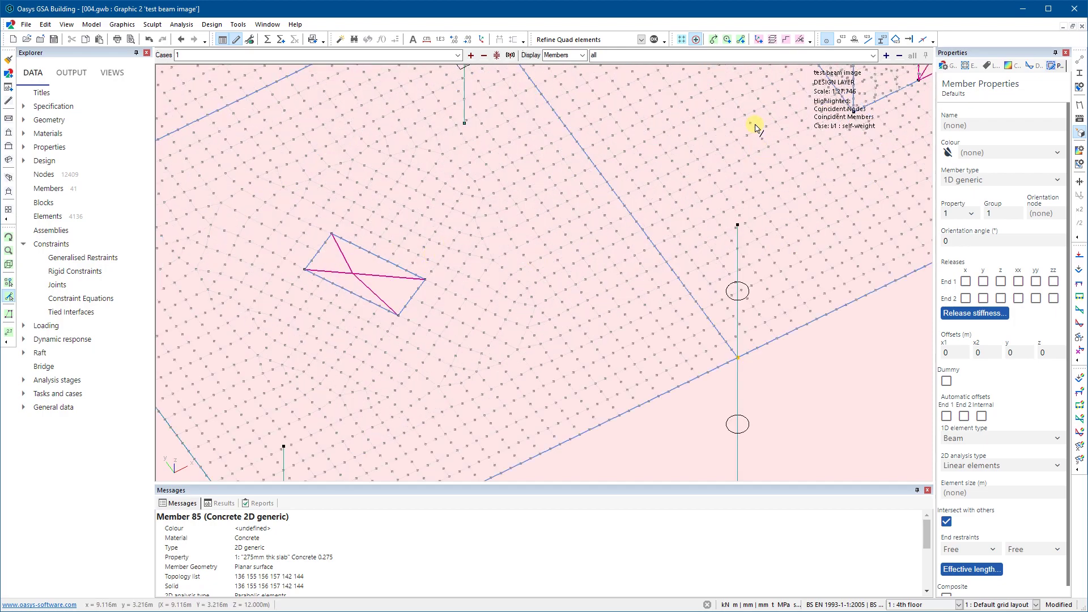
key(Tab)
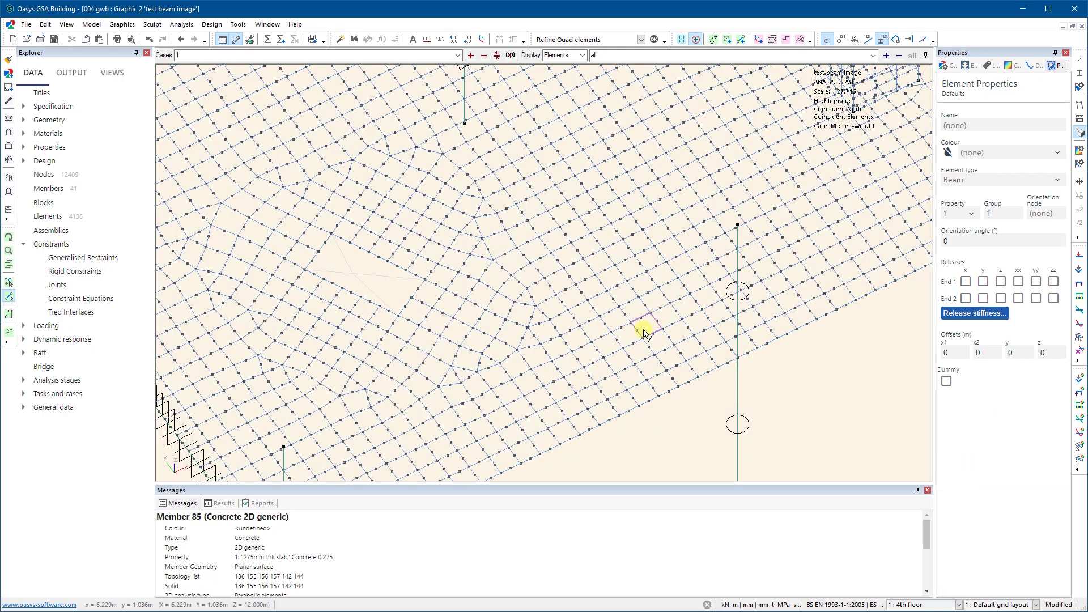
scroll(521, 342, down, 3)
scroll(574, 333, up, 3)
scroll(575, 333, down, 3)
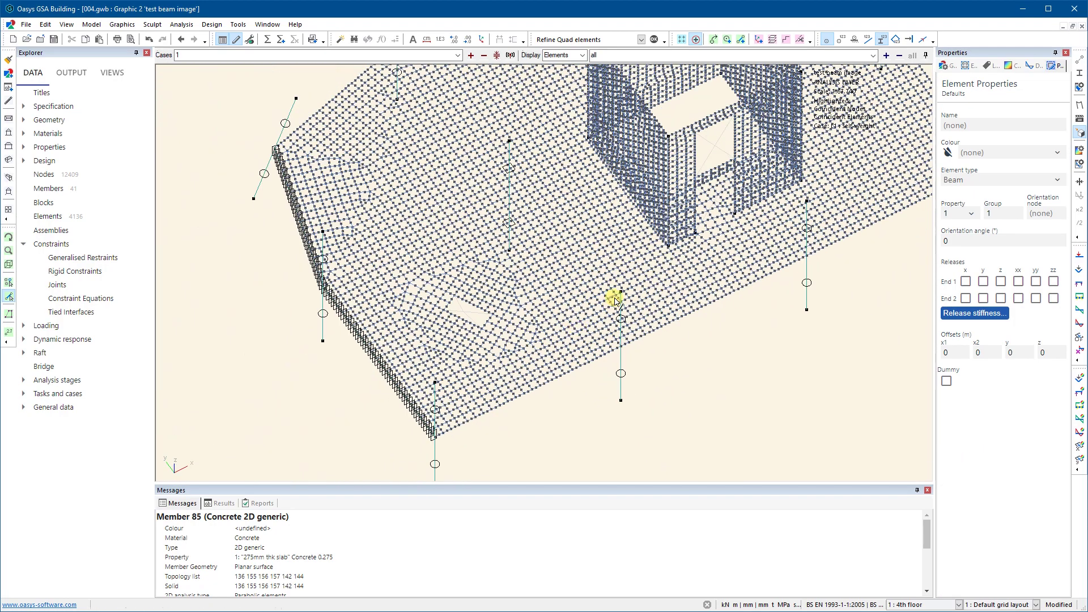
scroll(674, 221, up, 5)
scroll(615, 242, down, 4)
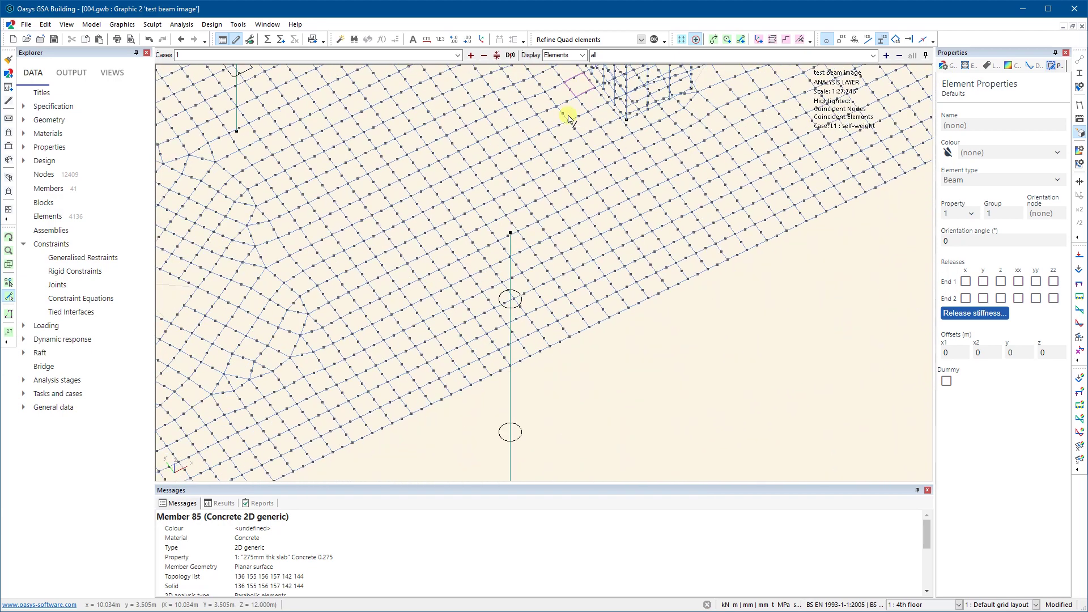
scroll(610, 245, up, 2)
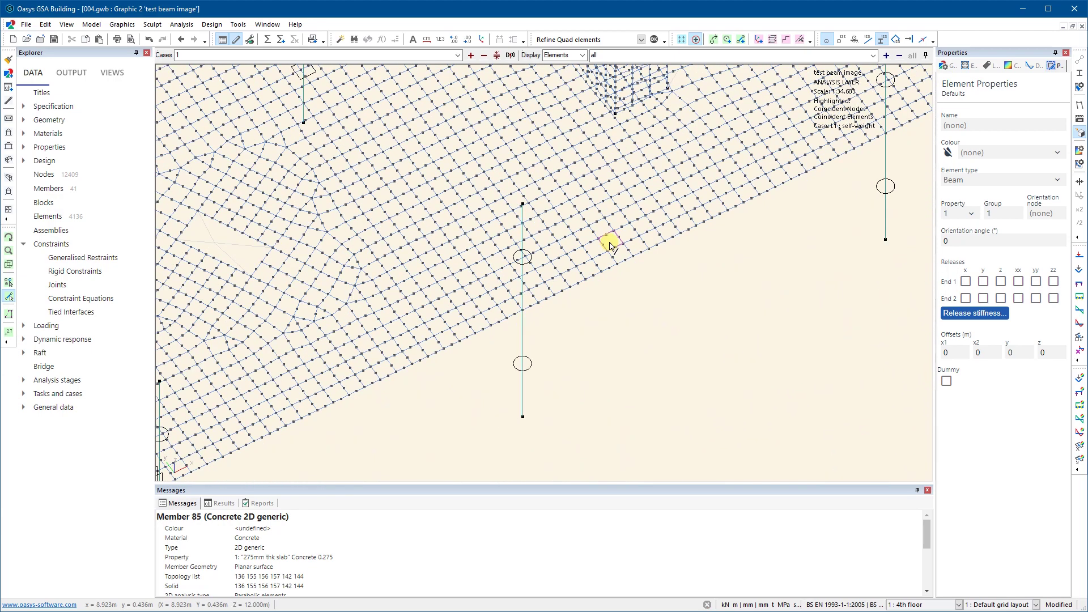
Display the elements shrunk to inspect the individual mesh elements along the slab edge.
click(1080, 62)
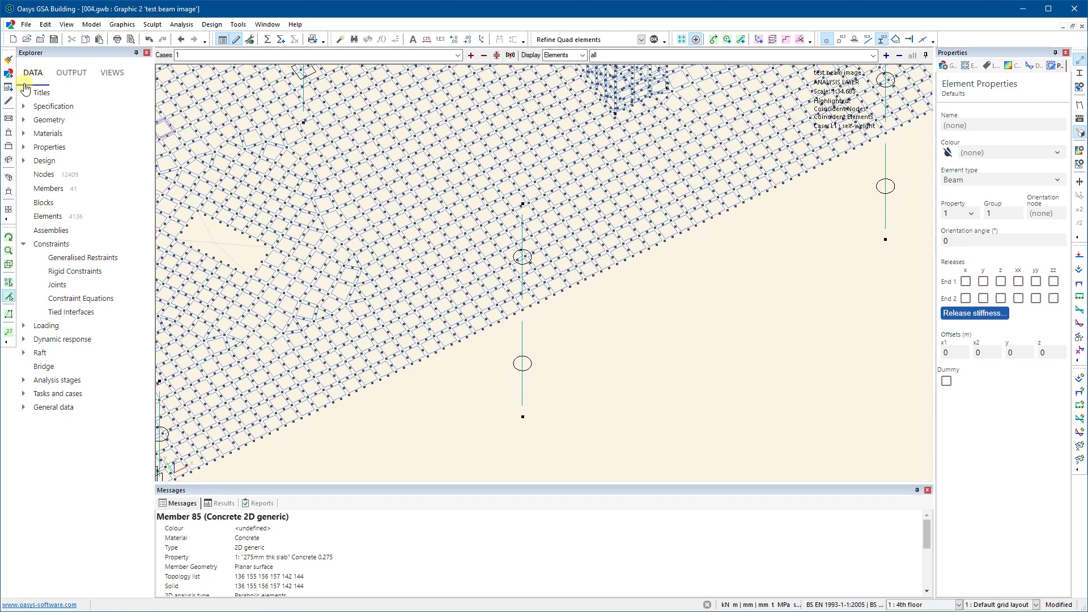
scroll(448, 277, down, 3)
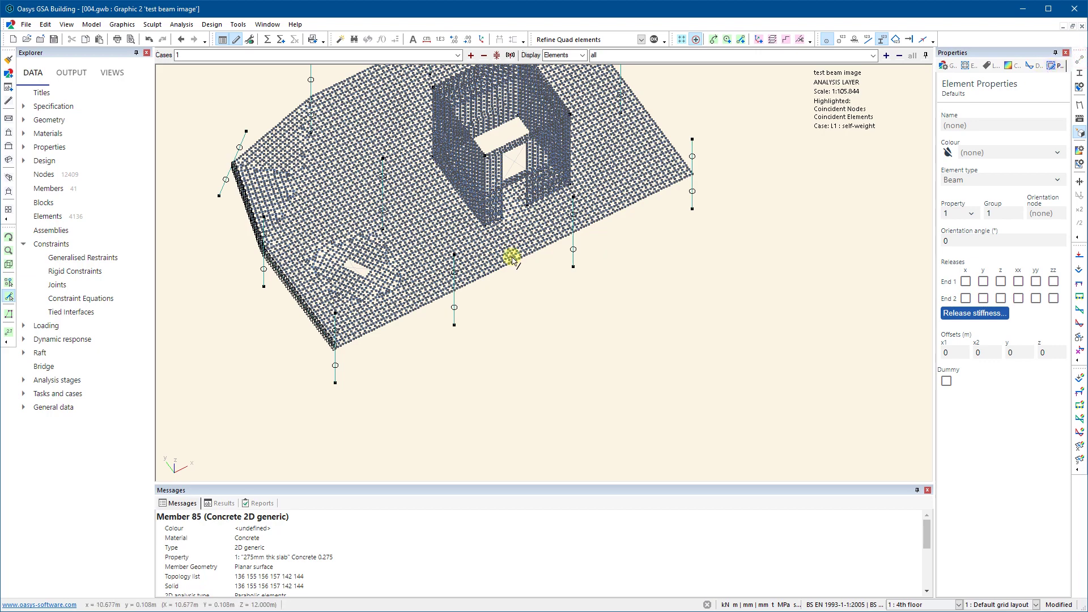
scroll(461, 247, up, 2)
In plan view, limit the display to the patch of slab mesh around the front edge column nearest the floor opening.
click(8, 119)
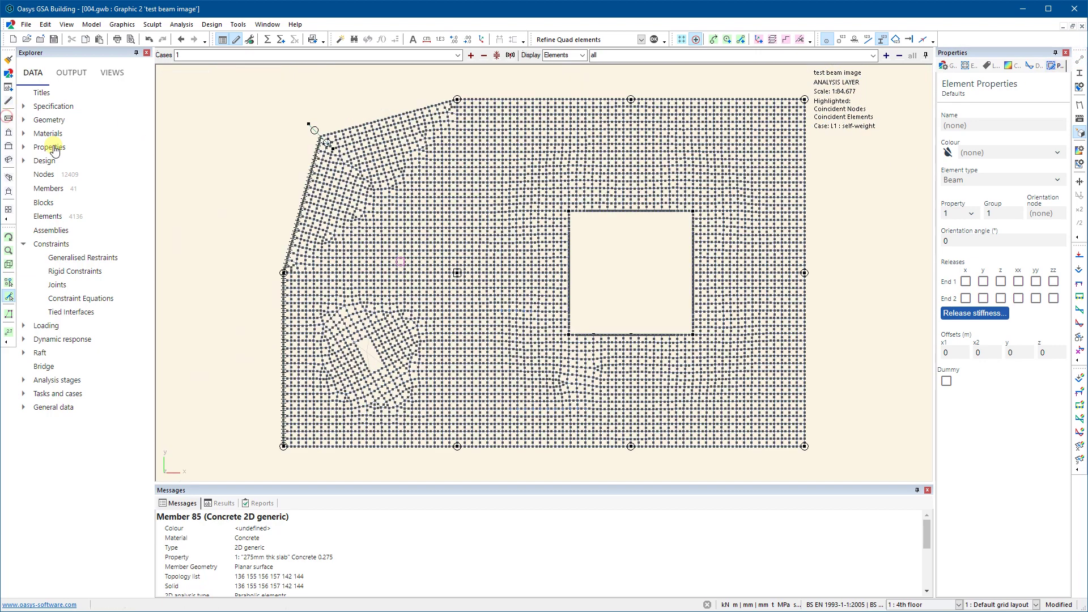
scroll(485, 244, up, 3)
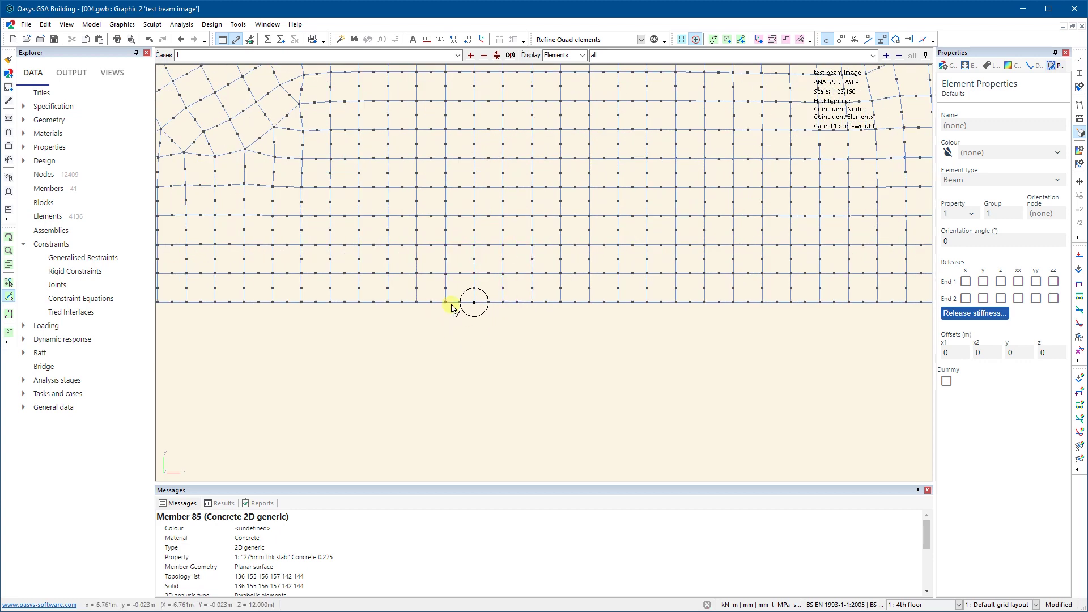
click(8, 264)
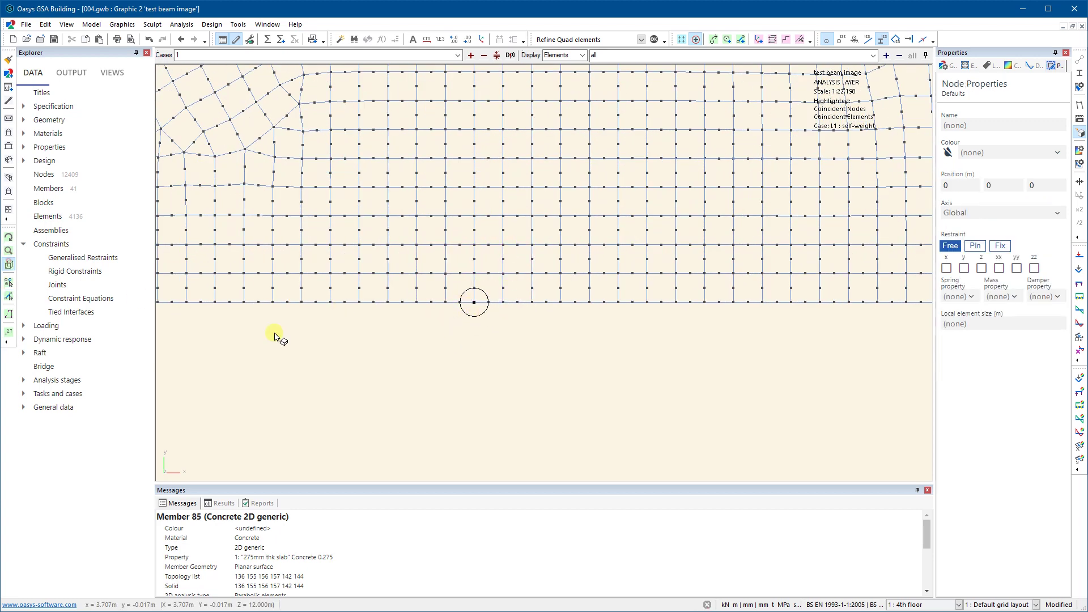
drag(575, 311, 380, 154)
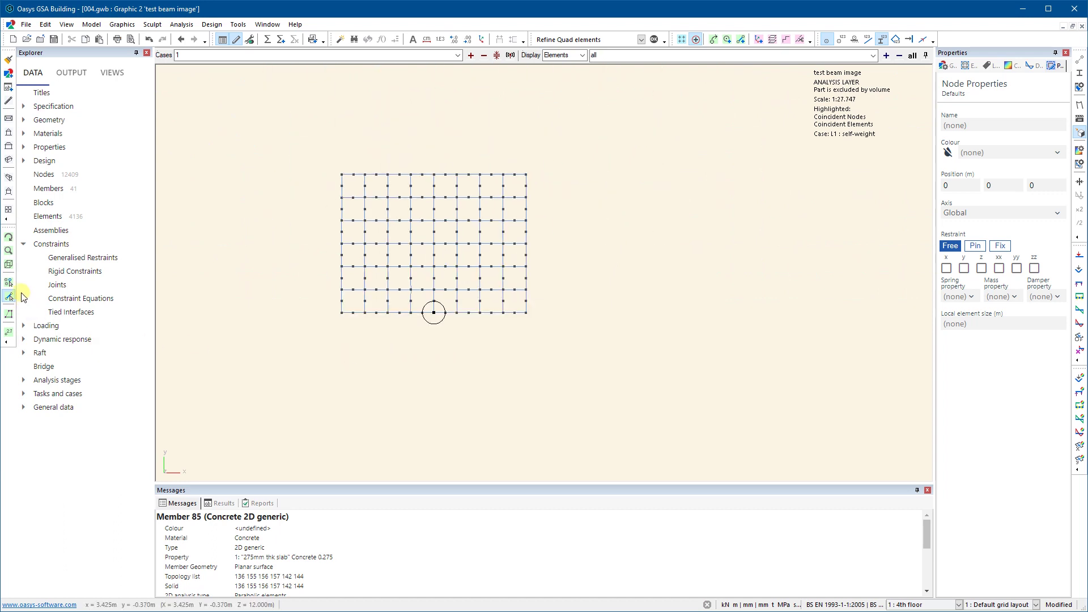
Inspect the isolated slab patch and its column in 3D, pick the slab-to-column node, and examine the mesh there in plan.
click(8, 237)
drag(410, 347, 498, 332)
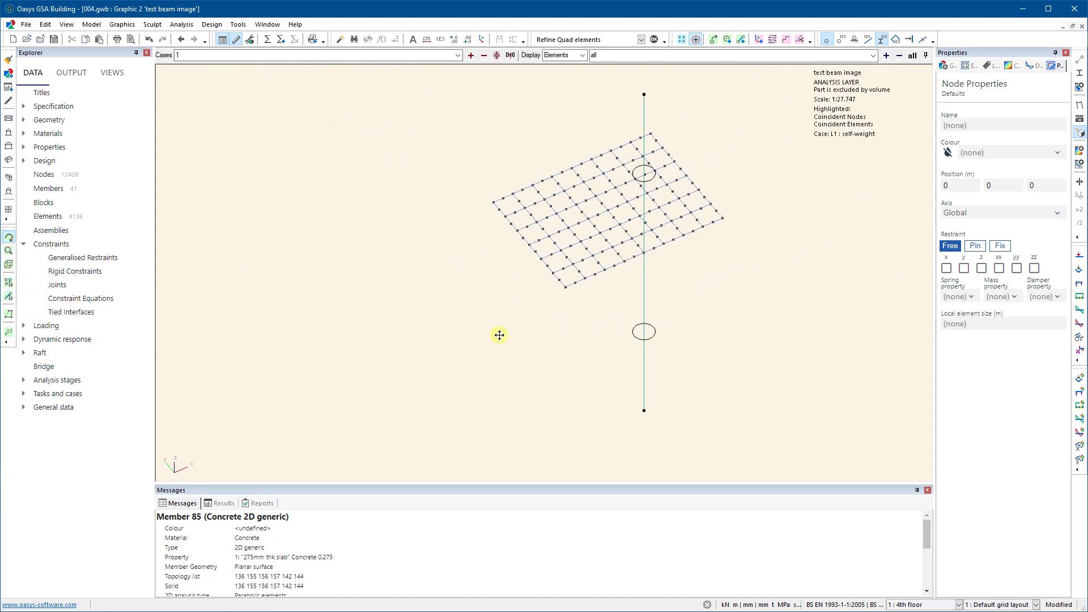
click(645, 252)
drag(638, 275, 648, 177)
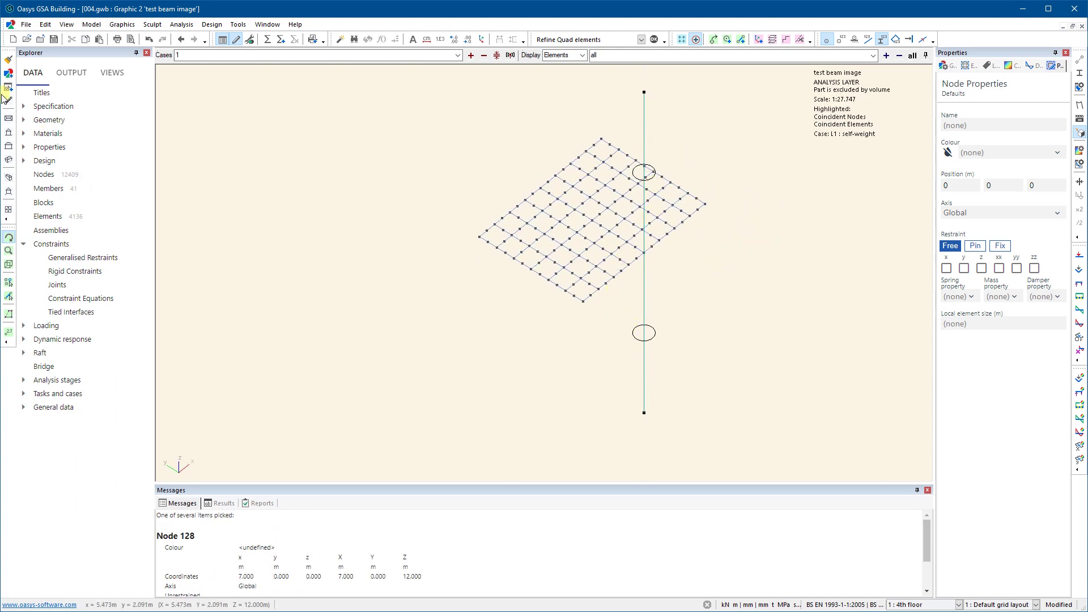
click(8, 118)
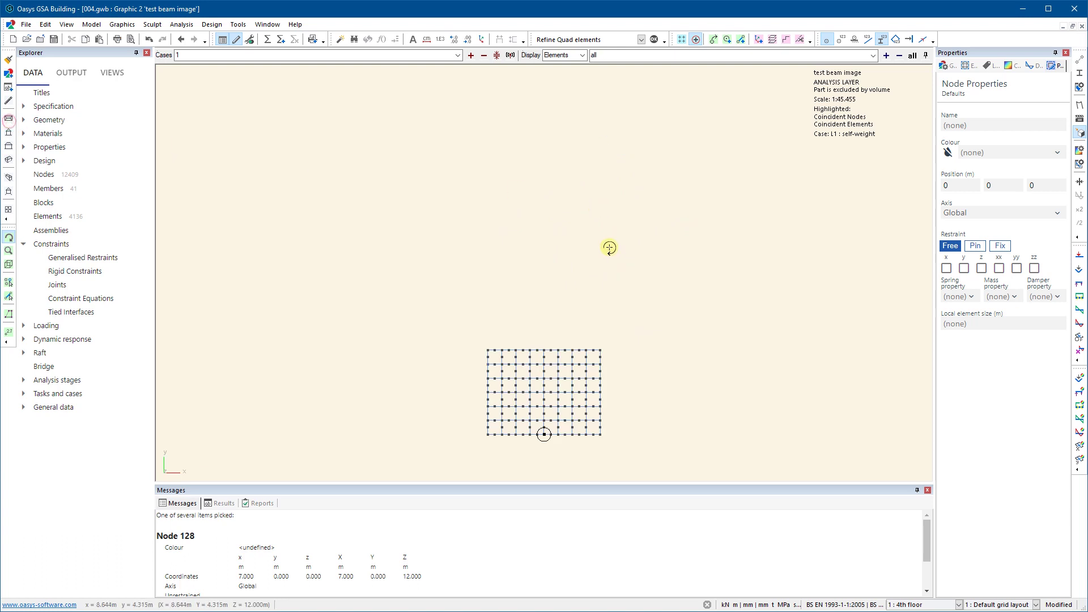
scroll(533, 435, up, 6)
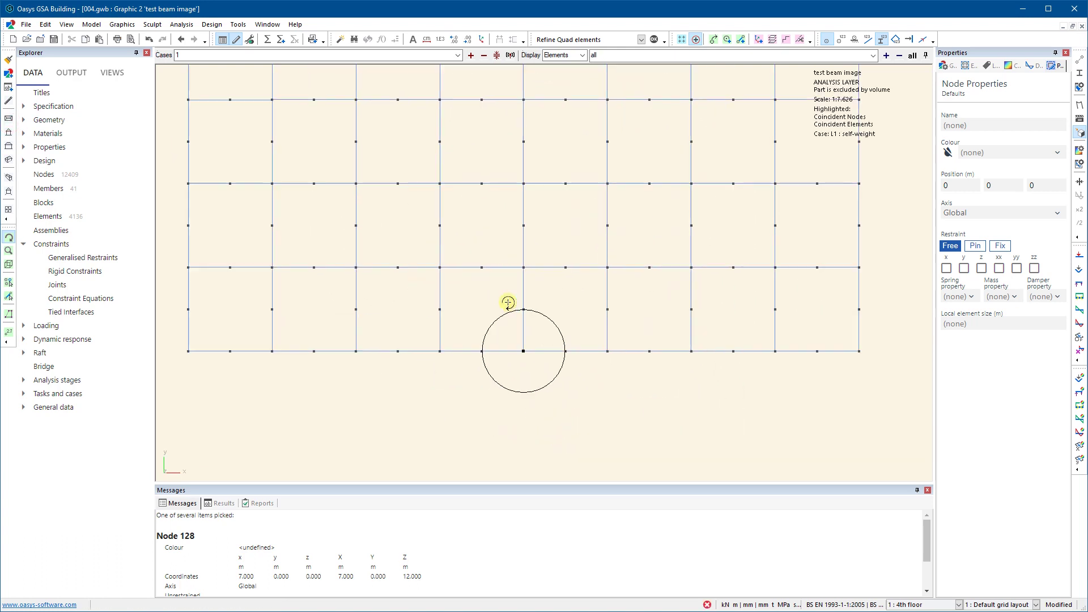
scroll(508, 302, down, 2)
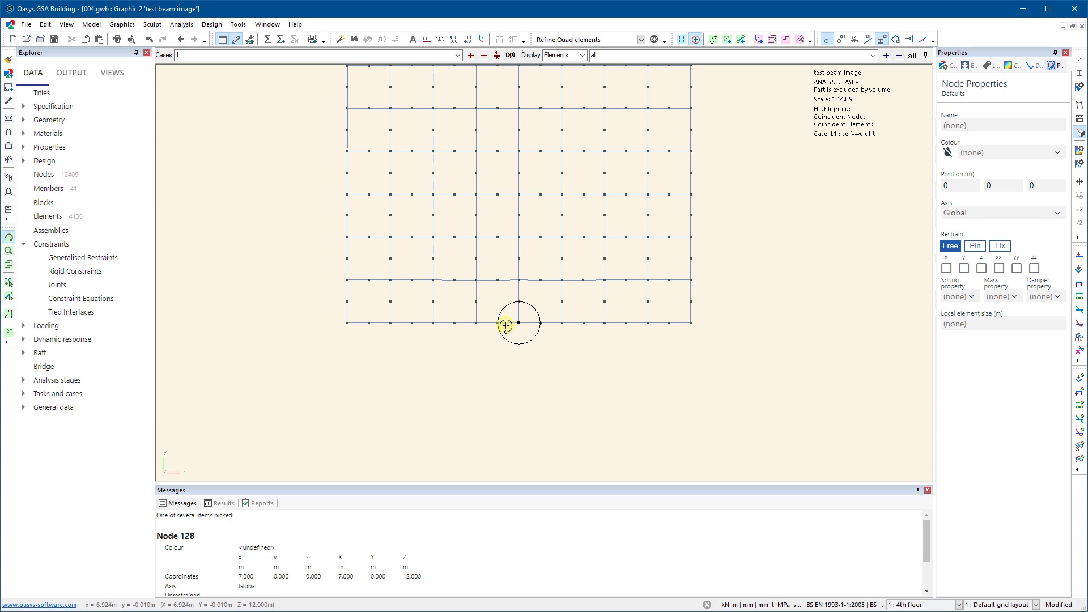
Open the rigid constraints table and arrange it alongside the 'test beam image' graphic so both are visible.
double_click(68, 271)
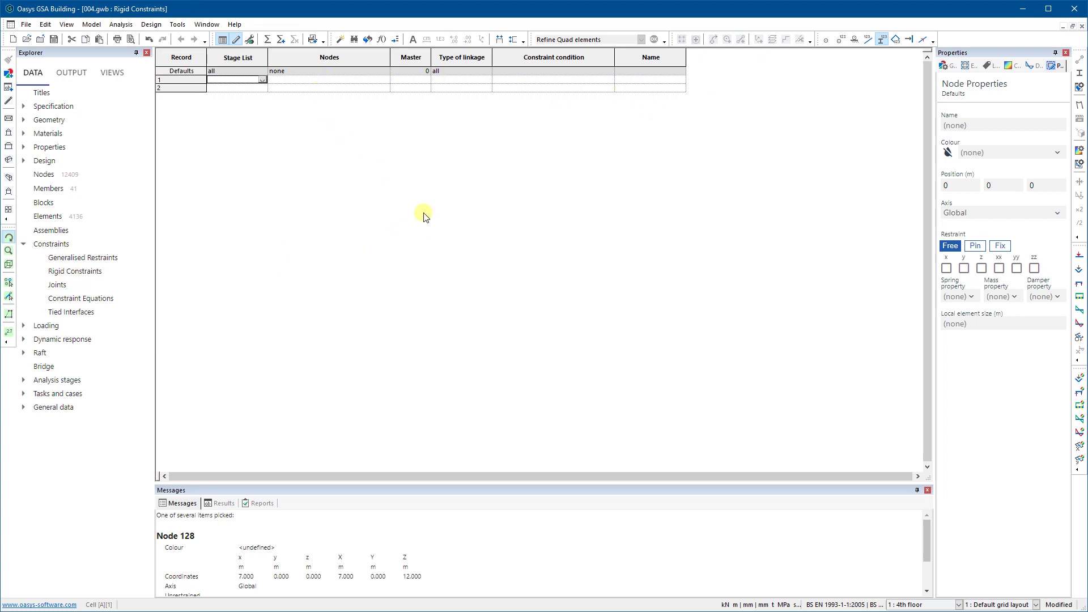
key(ctrl+F4)
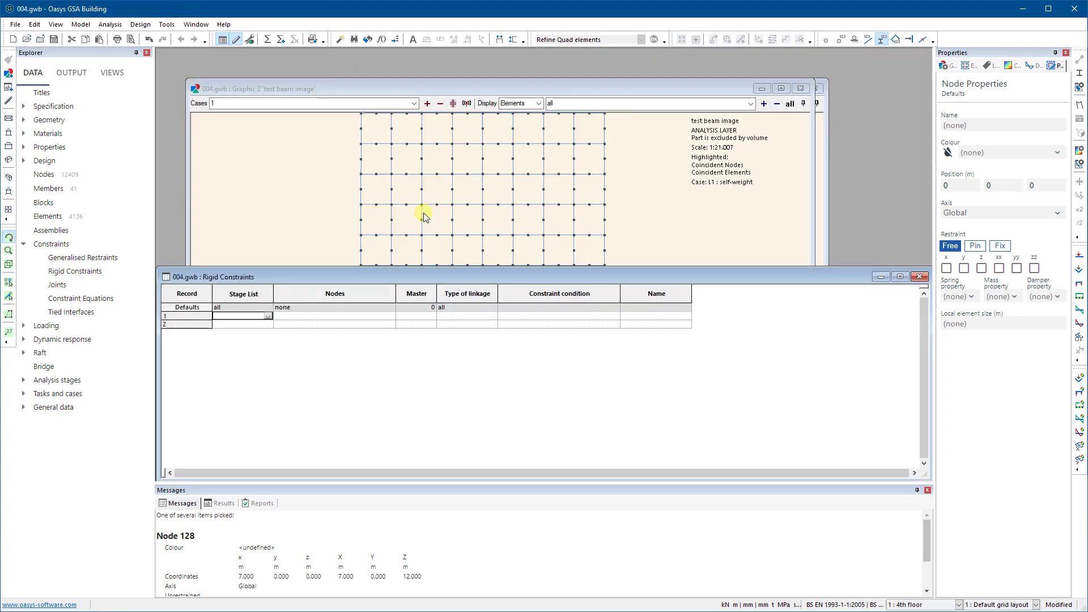
drag(595, 266, 595, 339)
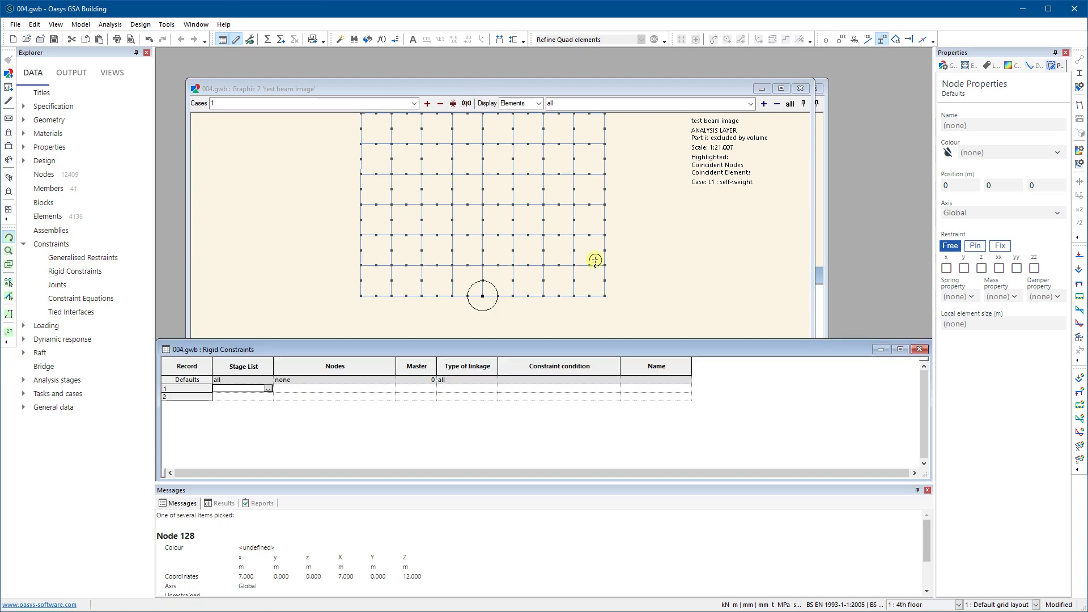
click(617, 91)
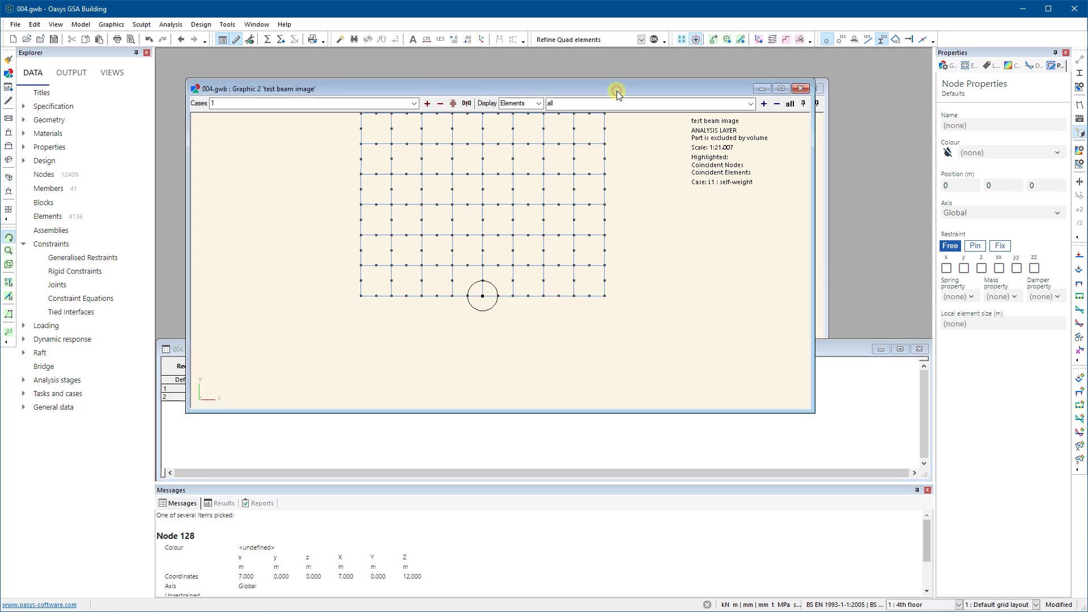
double_click(616, 91)
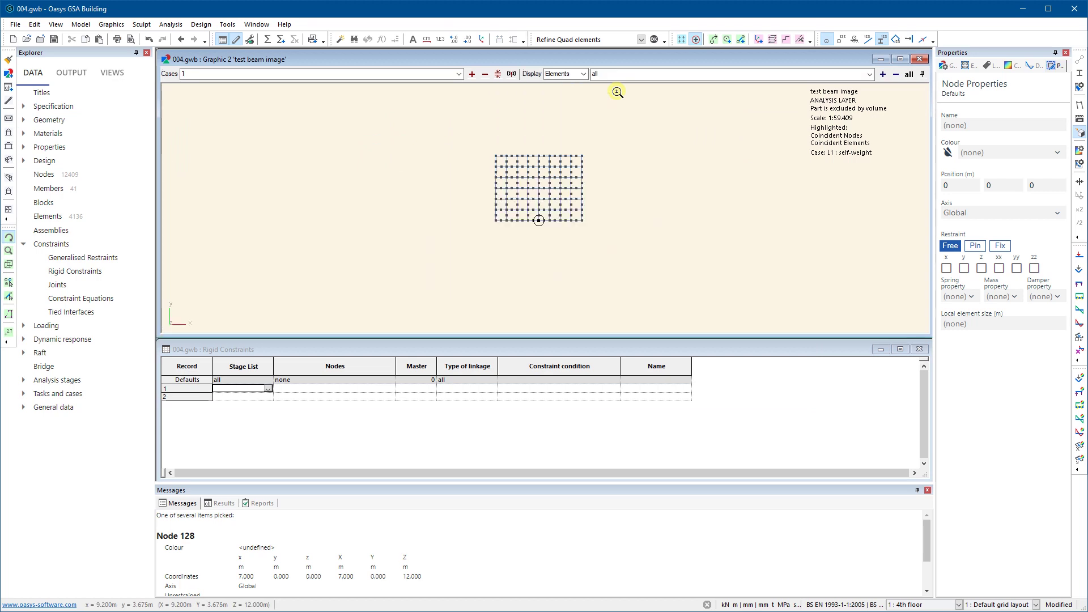
Inspect the slab-to-column node in a close 3D view and briefly check the node IDs around it.
scroll(591, 243, up, 5)
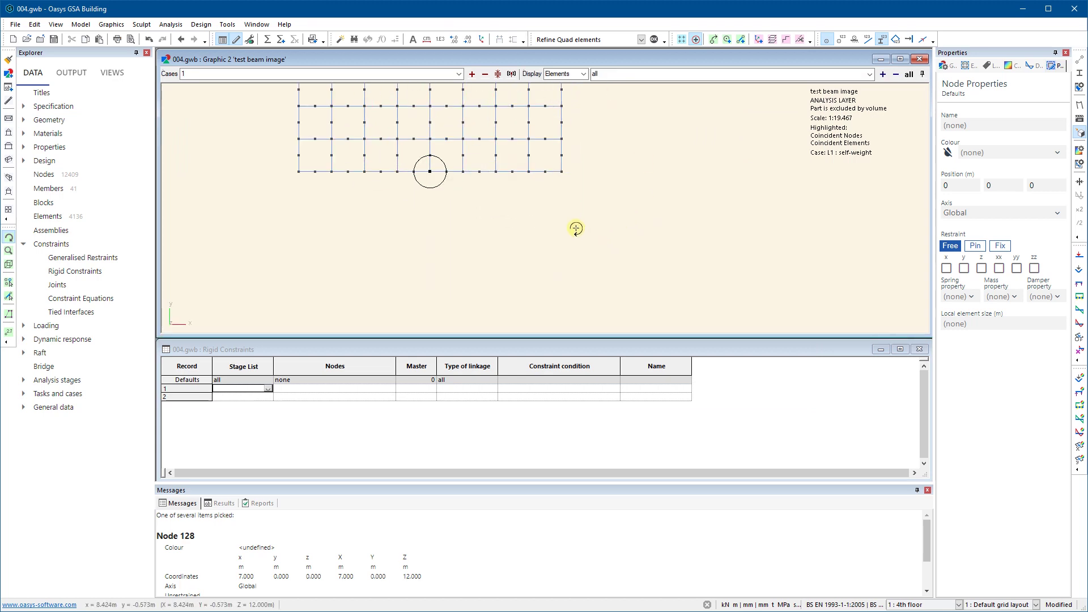
middle_drag(469, 170, 468, 250)
drag(467, 247, 502, 227)
middle_drag(590, 199, 475, 272)
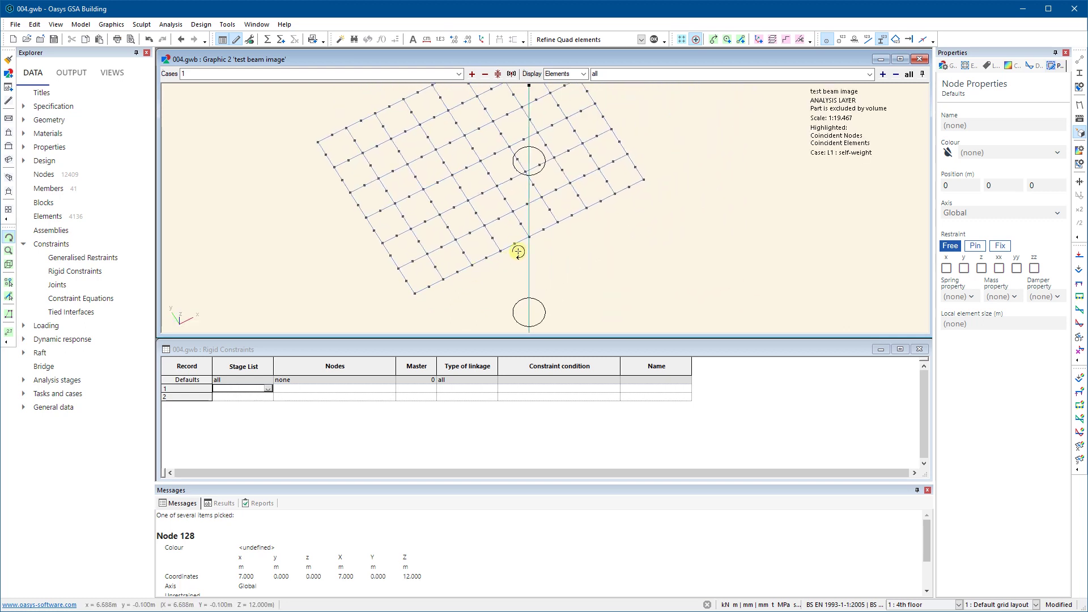
scroll(517, 250, up, 2)
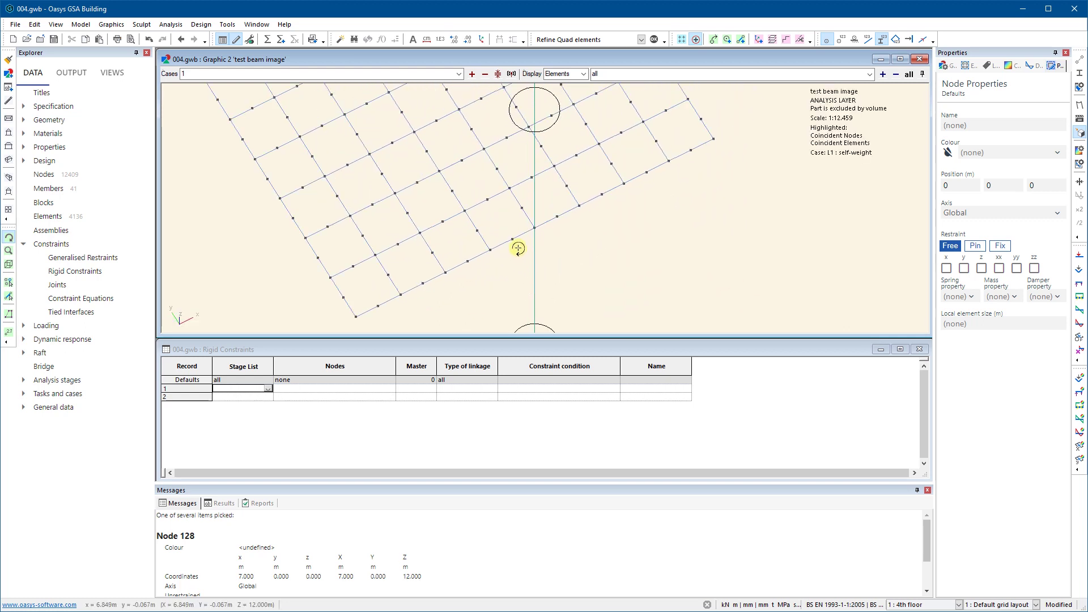
click(840, 41)
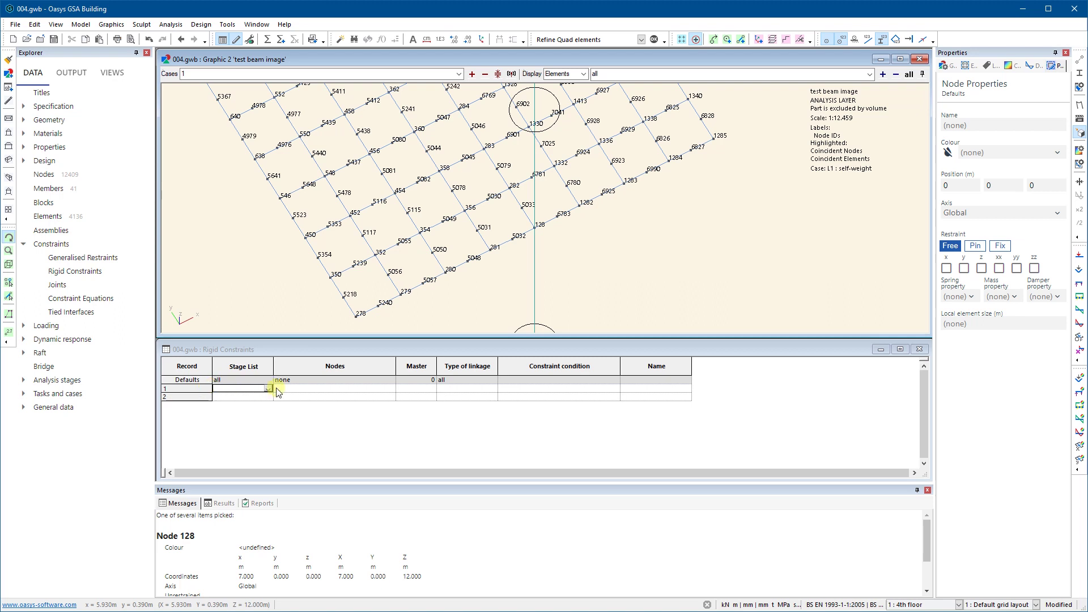
click(839, 40)
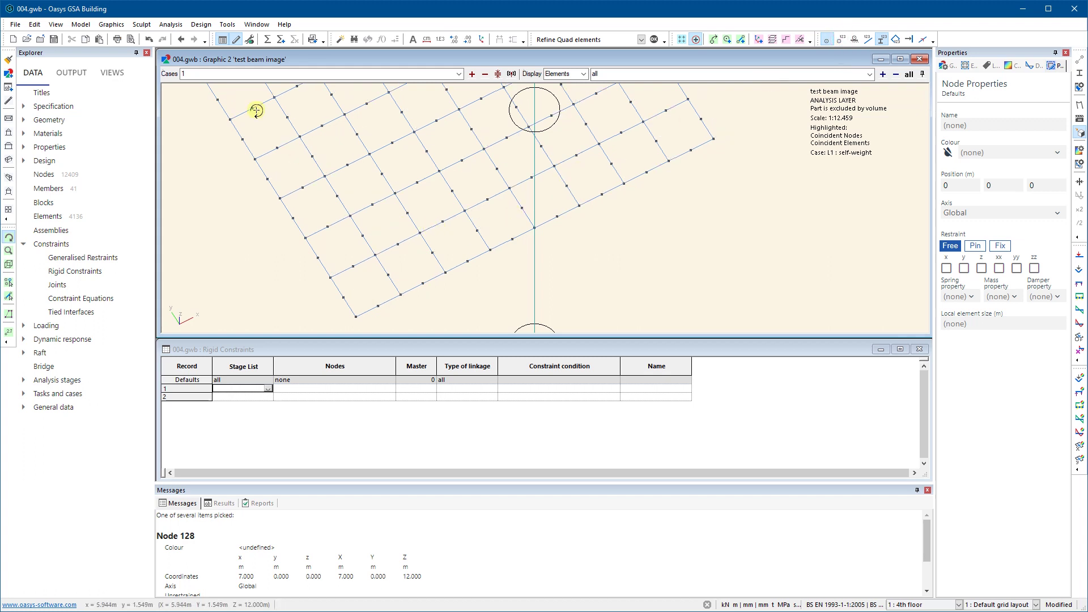
Create the first rigid constraint record with the linkage type all, leaving its stage list and nodes blank.
click(232, 390)
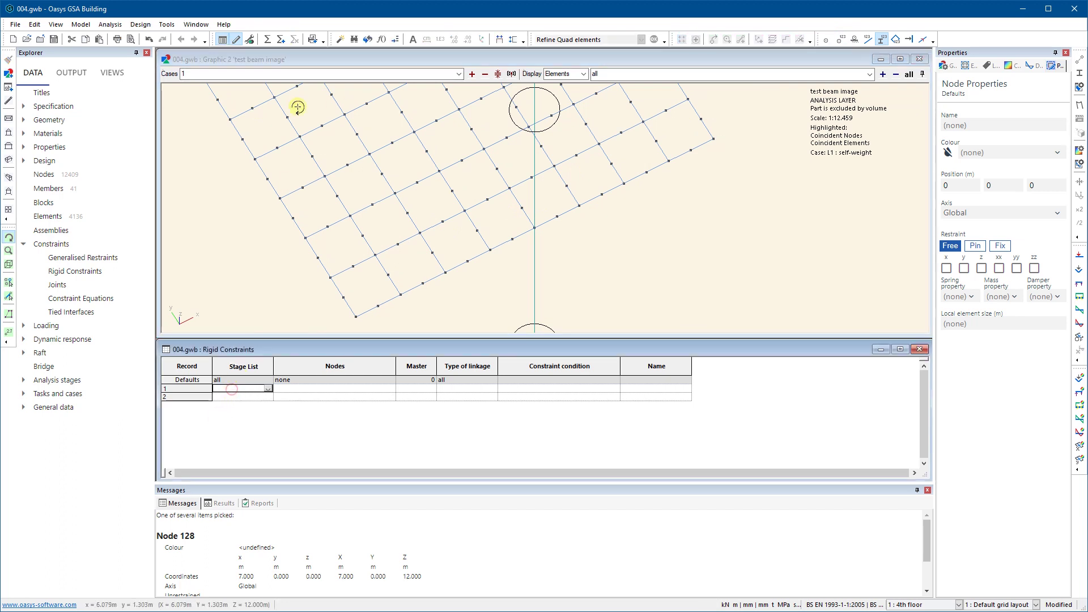
click(340, 40)
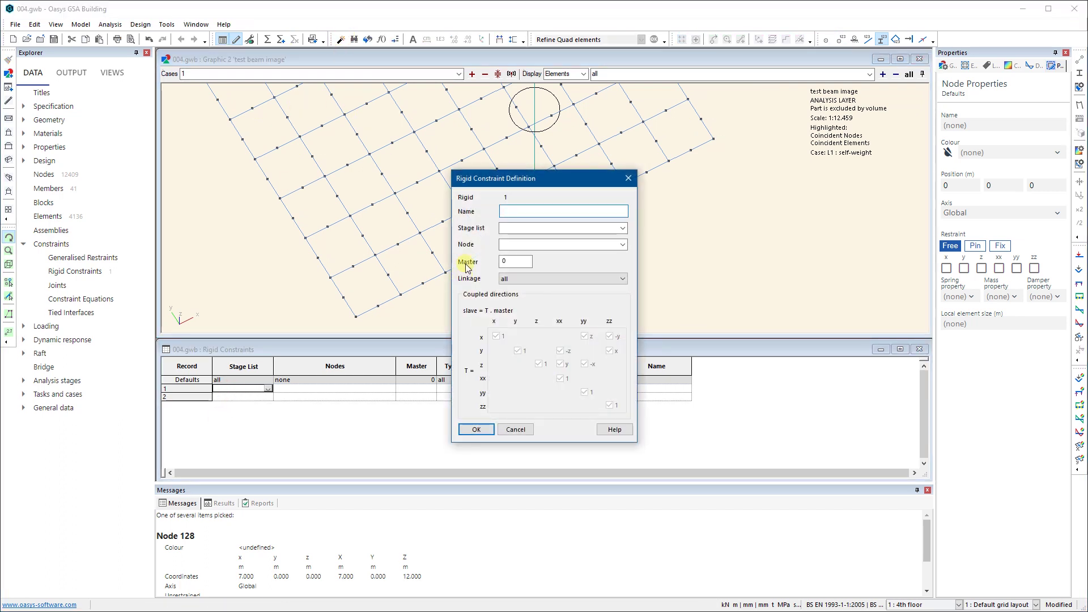
drag(533, 179, 630, 158)
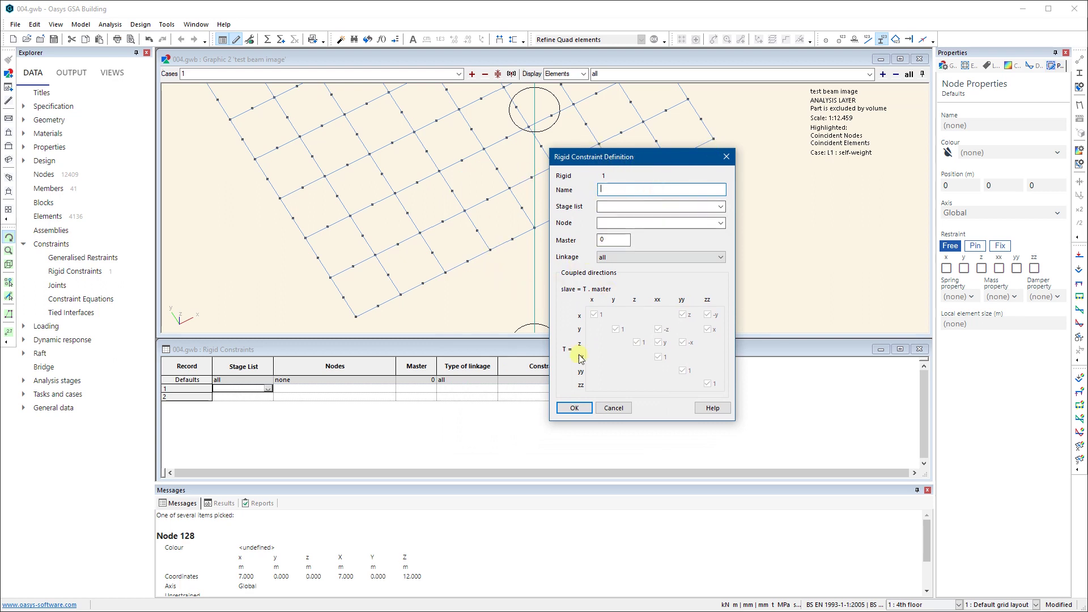
click(575, 406)
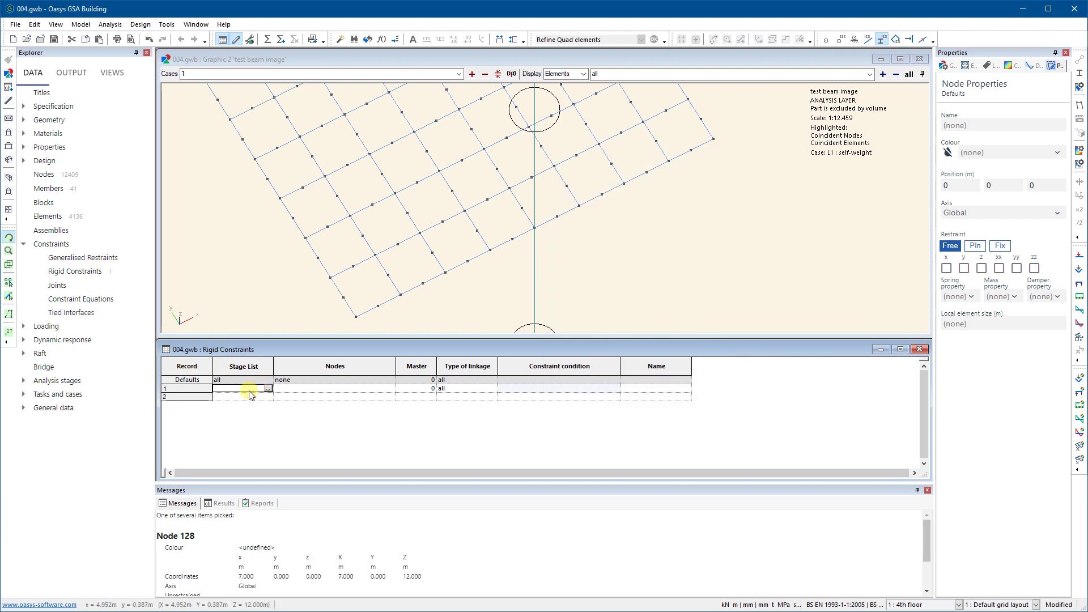
key(Tab)
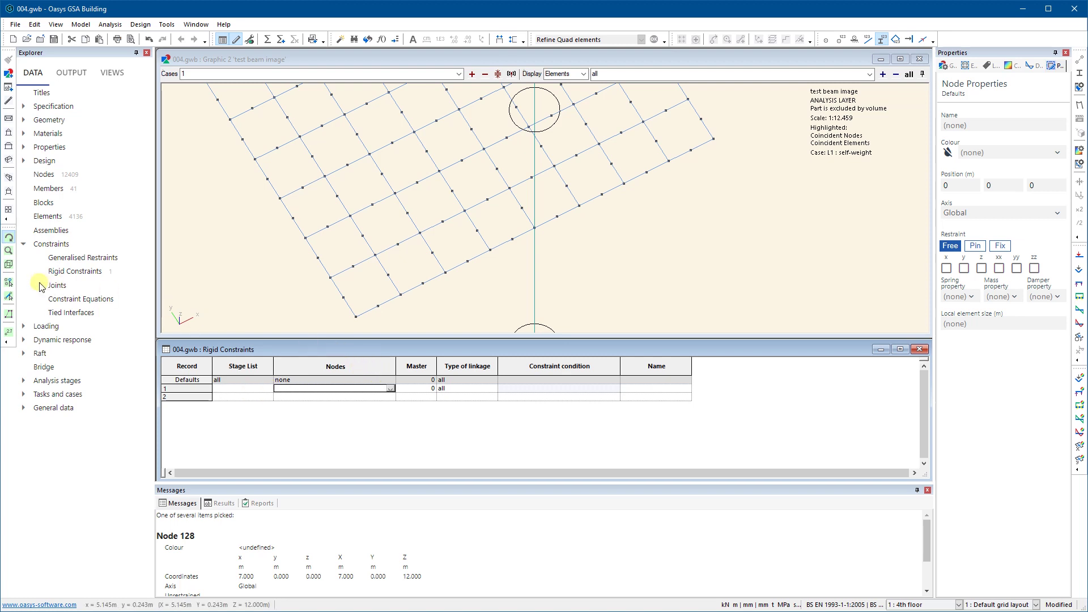
Enable node selection and return to the 'test beam image' graphic around the column node, closing the Graphic 1 window.
click(9, 283)
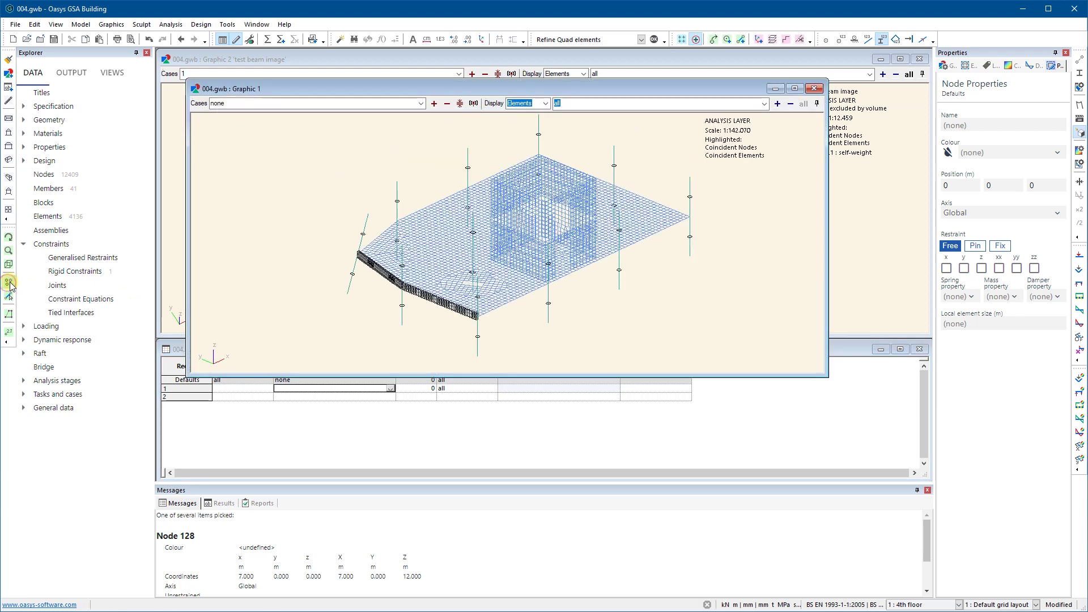
click(815, 88)
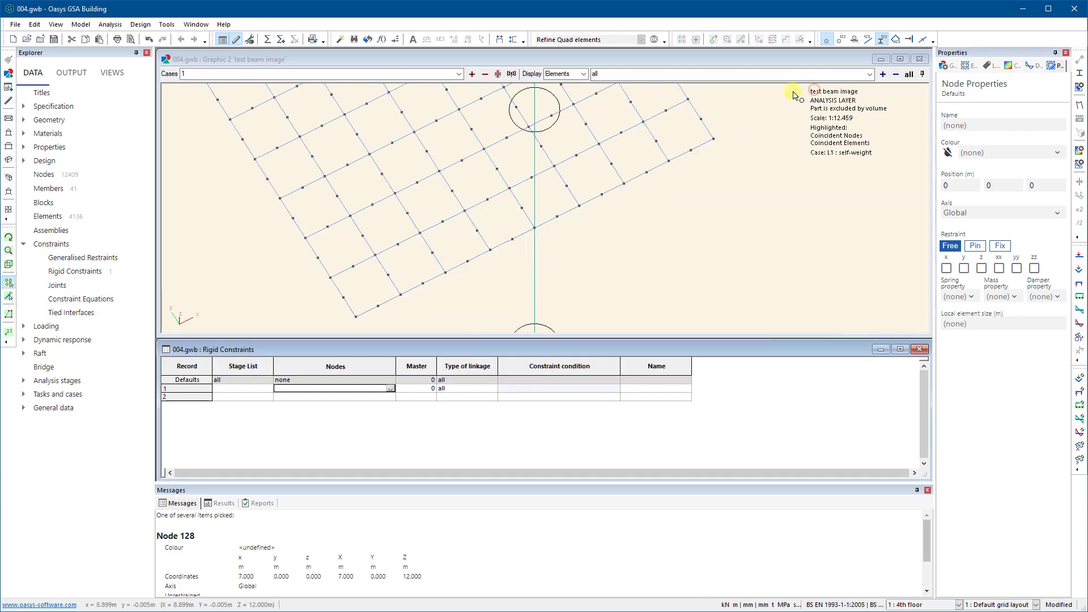
click(678, 59)
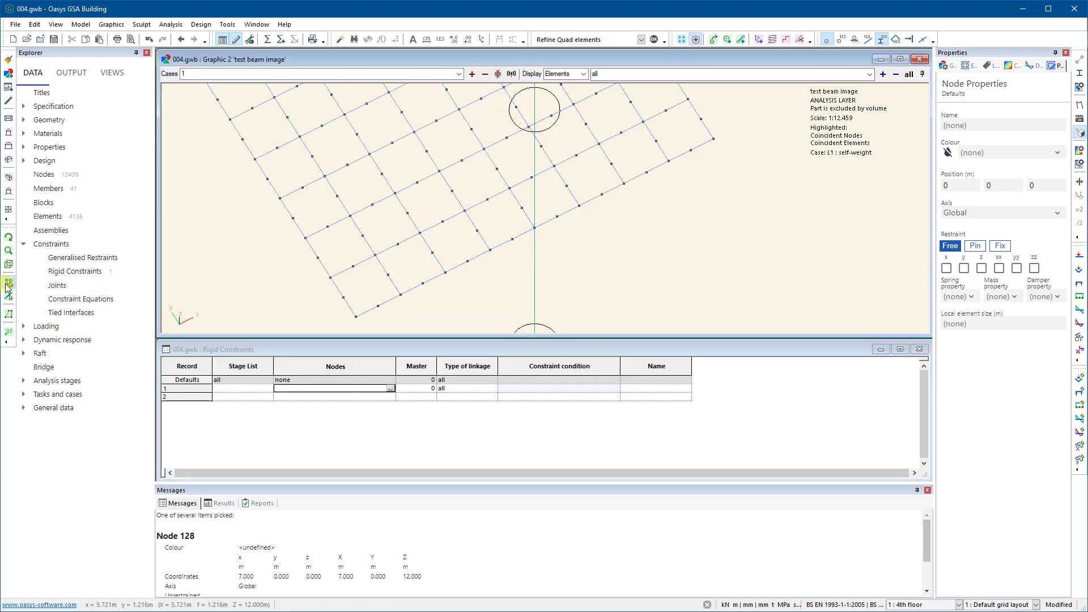
scroll(549, 225, up, 4)
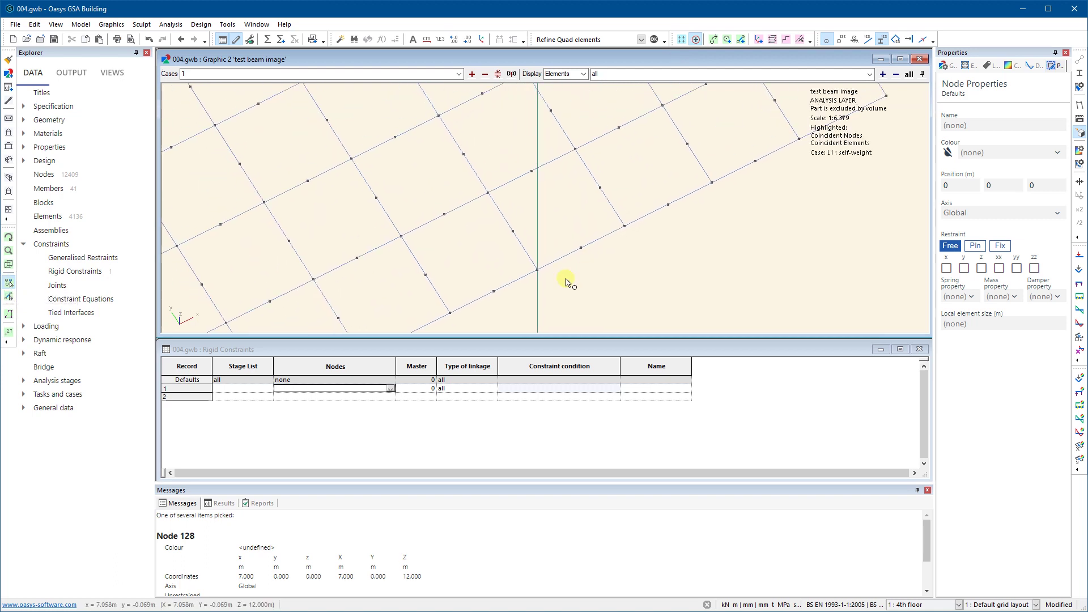
Assign all corner and mid-side nodes of the two edge slab elements meeting at the column to the first rigid constraint's node list.
click(537, 270)
middle_drag(553, 289, 587, 249)
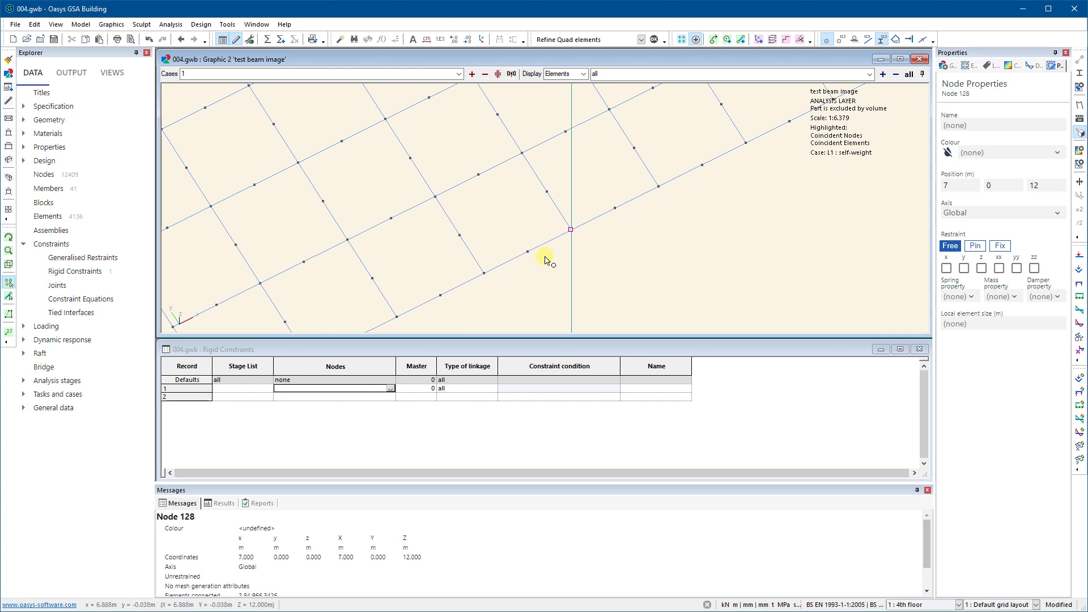
click(543, 259)
click(626, 214)
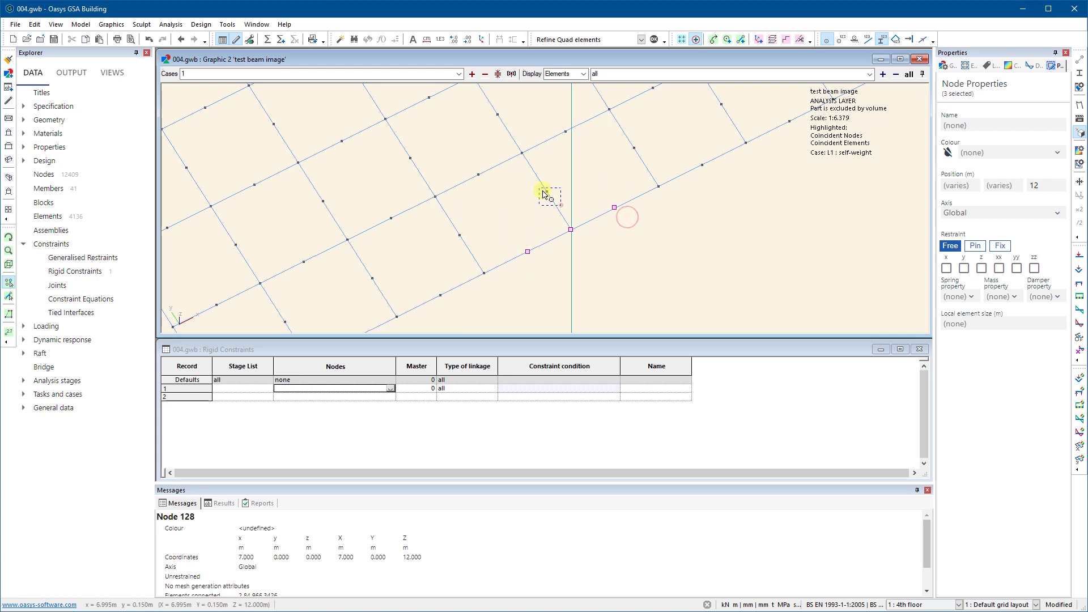
click(561, 205)
click(473, 242)
click(441, 191)
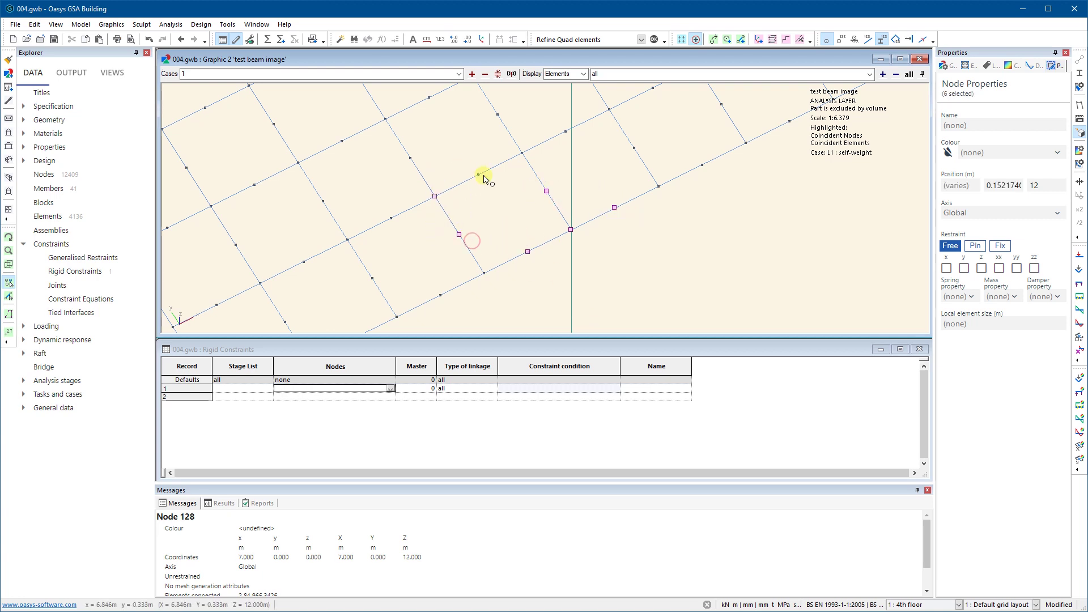
click(490, 181)
click(549, 163)
click(577, 138)
click(646, 154)
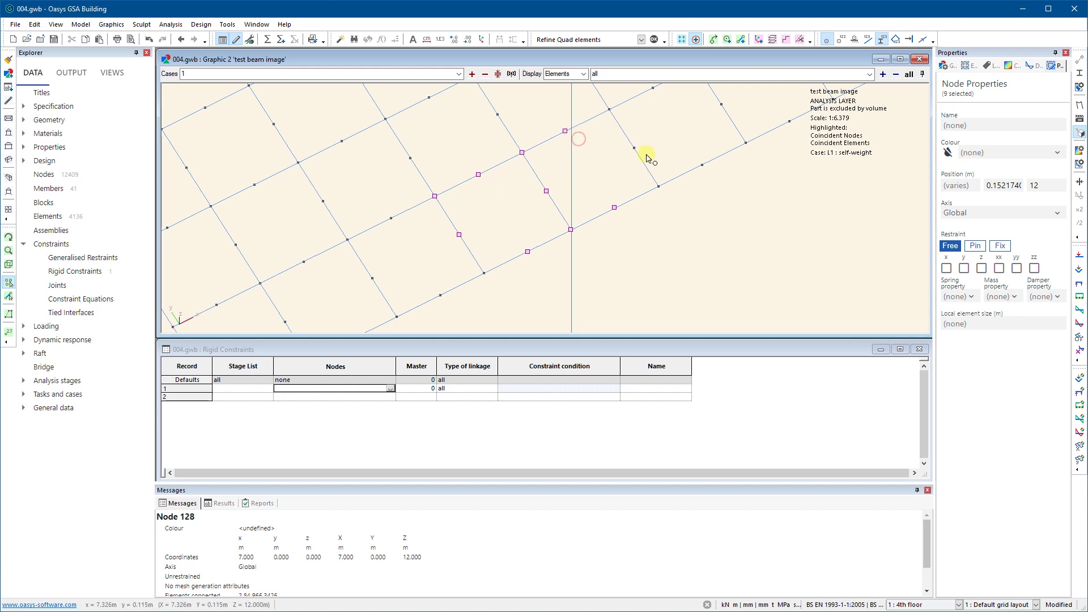
click(605, 105)
click(659, 189)
click(496, 284)
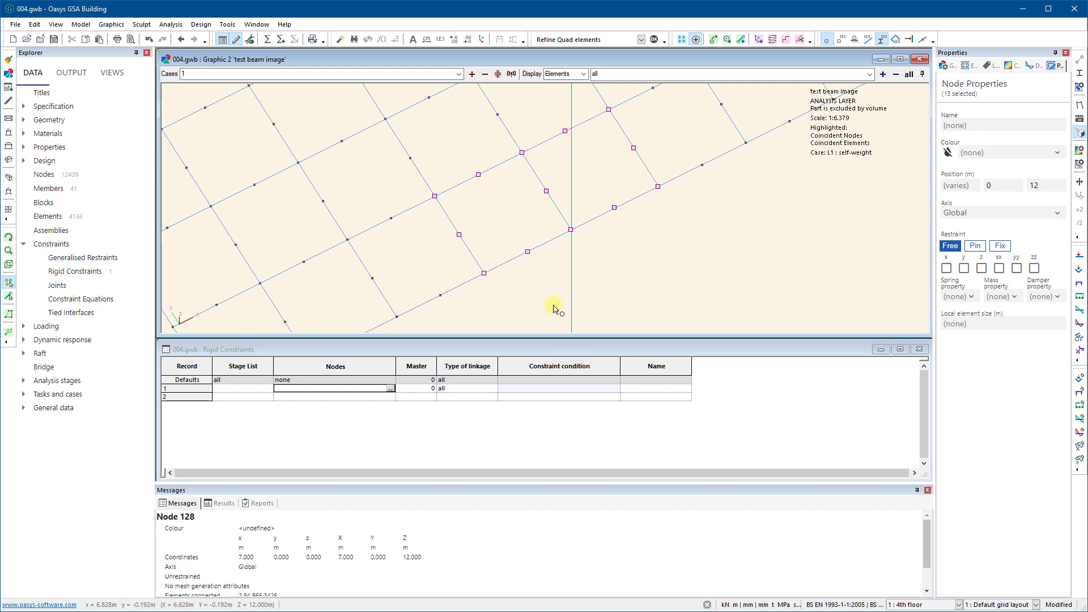
click(355, 389)
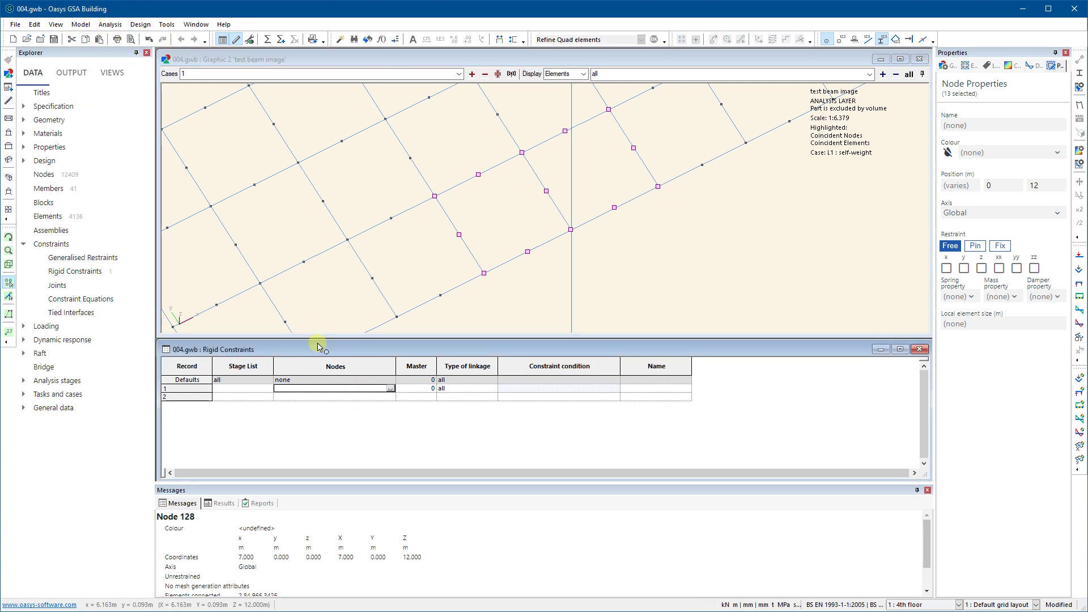
key(ctrl+v)
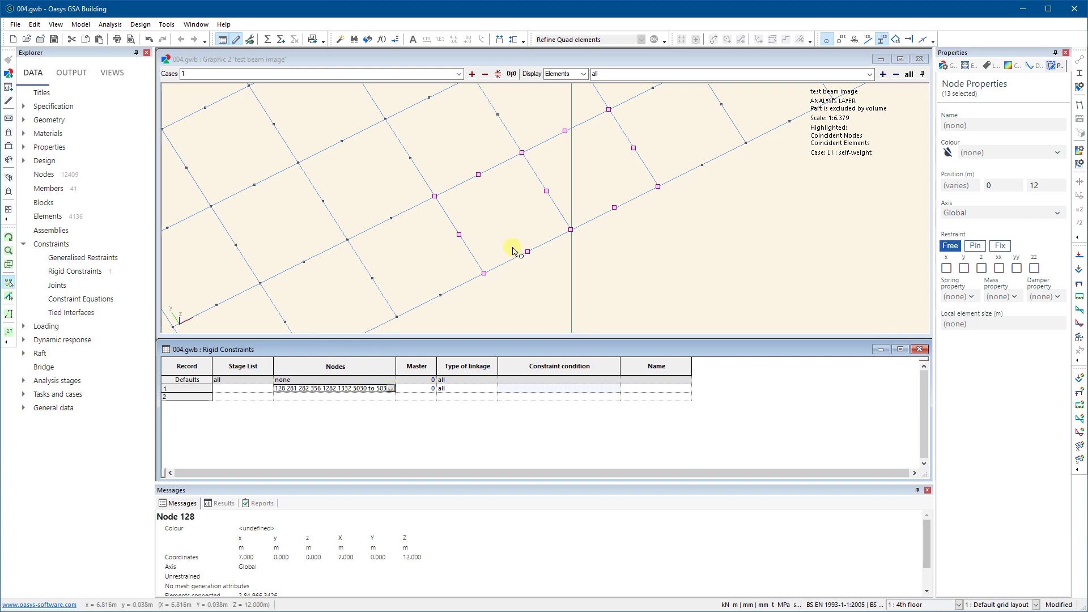
Show node ID labels around the column to identify the master node for the rigid constraint.
click(413, 389)
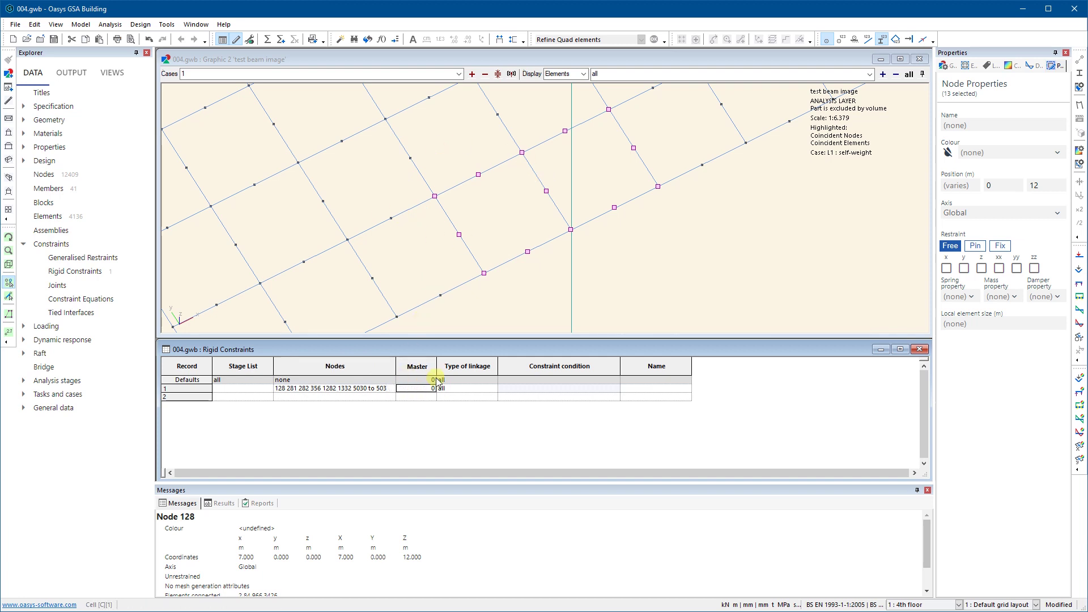
click(839, 39)
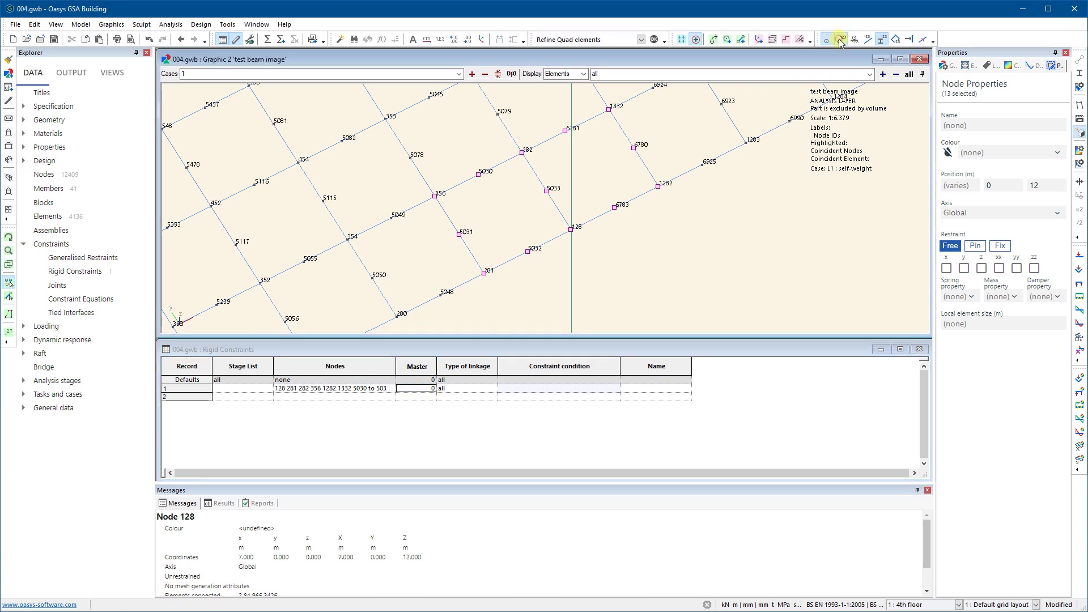
scroll(590, 256, up, 2)
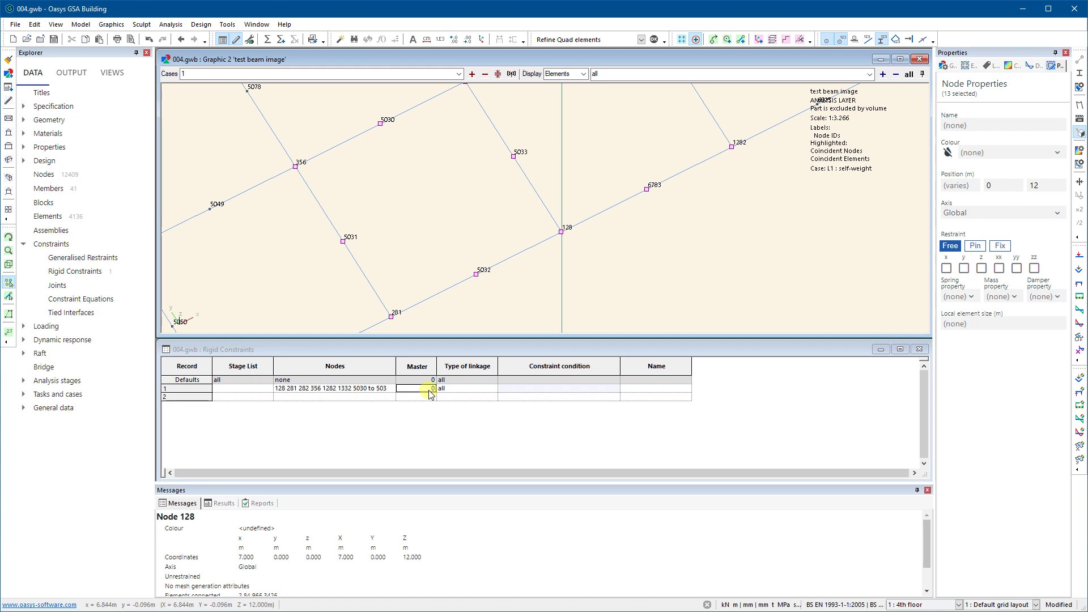
Review the linkage types available for the first rigid constraint, from all to custom, and choose all.
click(453, 388)
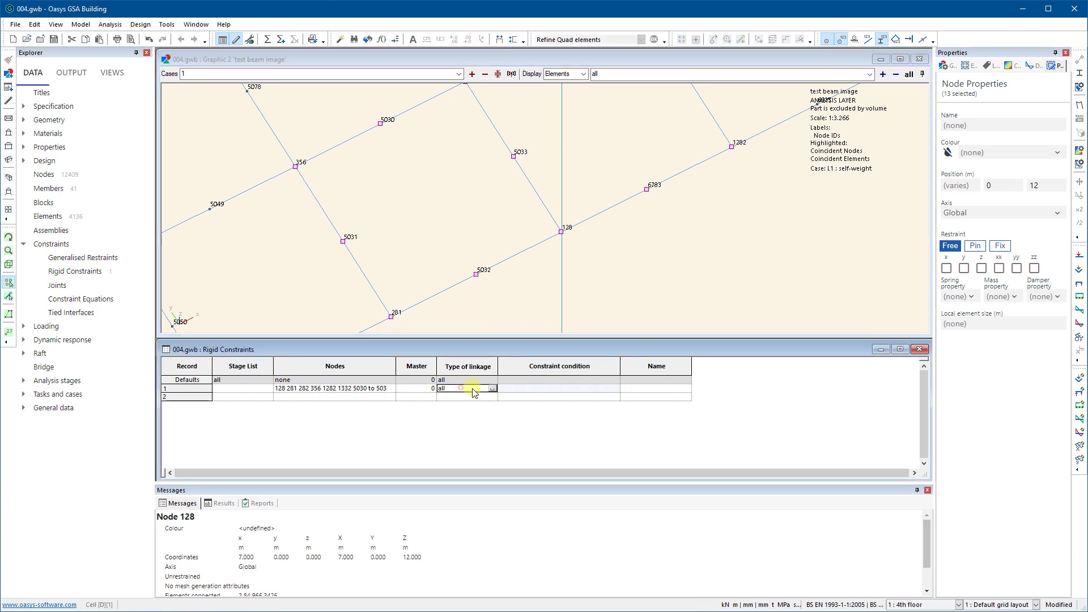
click(493, 389)
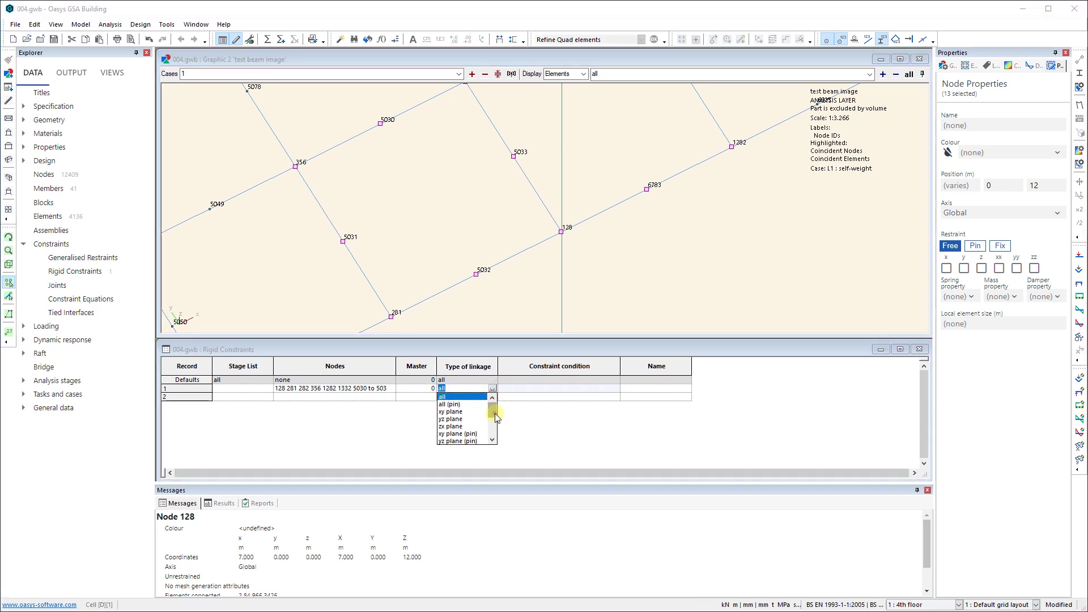
mouse_move(493, 405)
mouse_down()
mouse_move(492, 435)
mouse_move(491, 408)
mouse_up()
drag(493, 414, 492, 436)
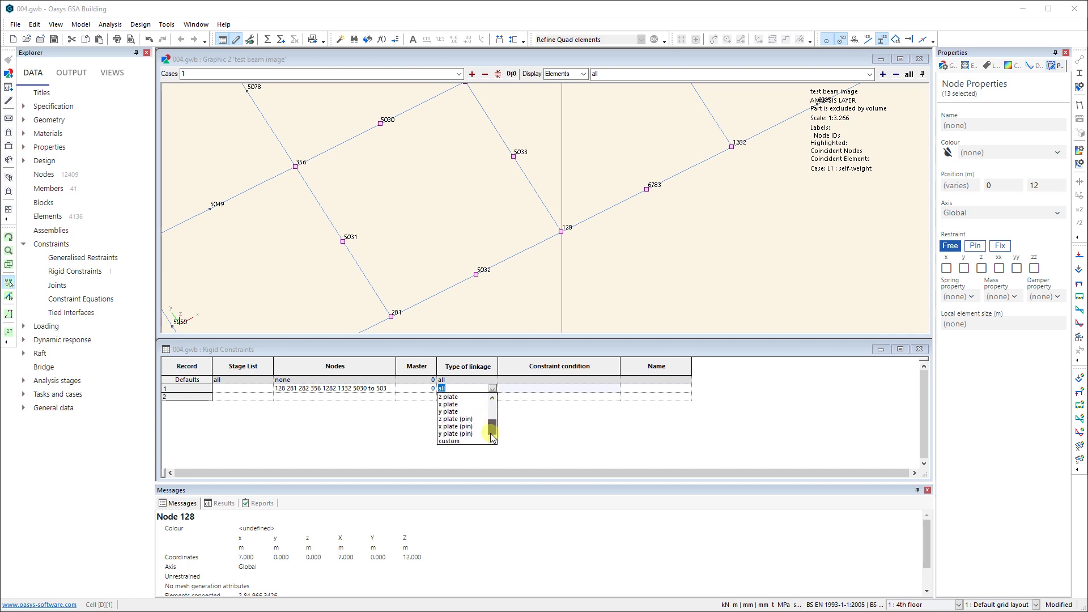
drag(490, 399, 490, 399)
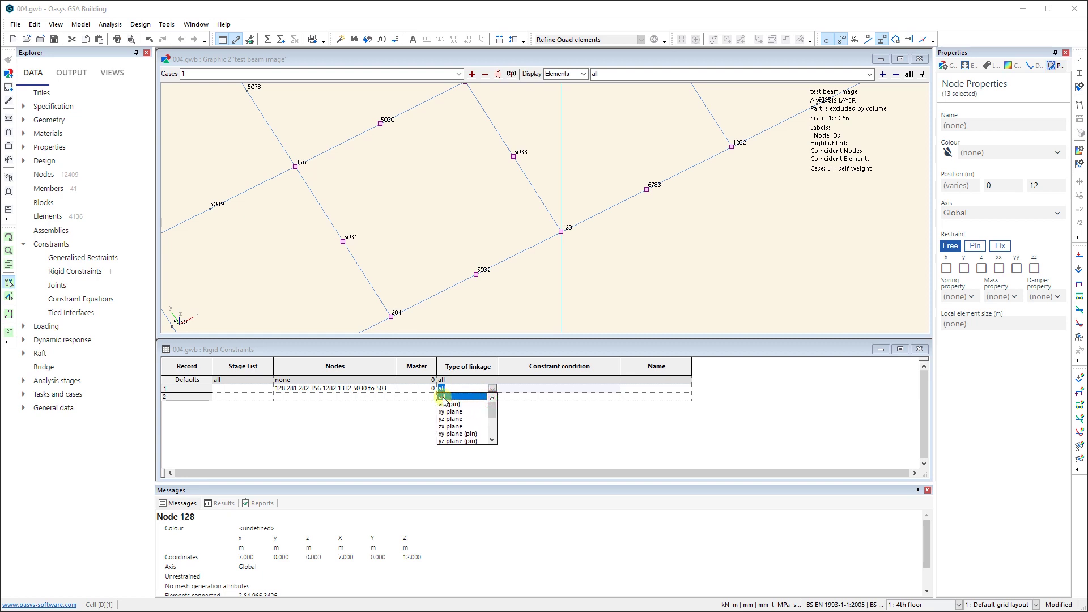
click(443, 396)
click(491, 390)
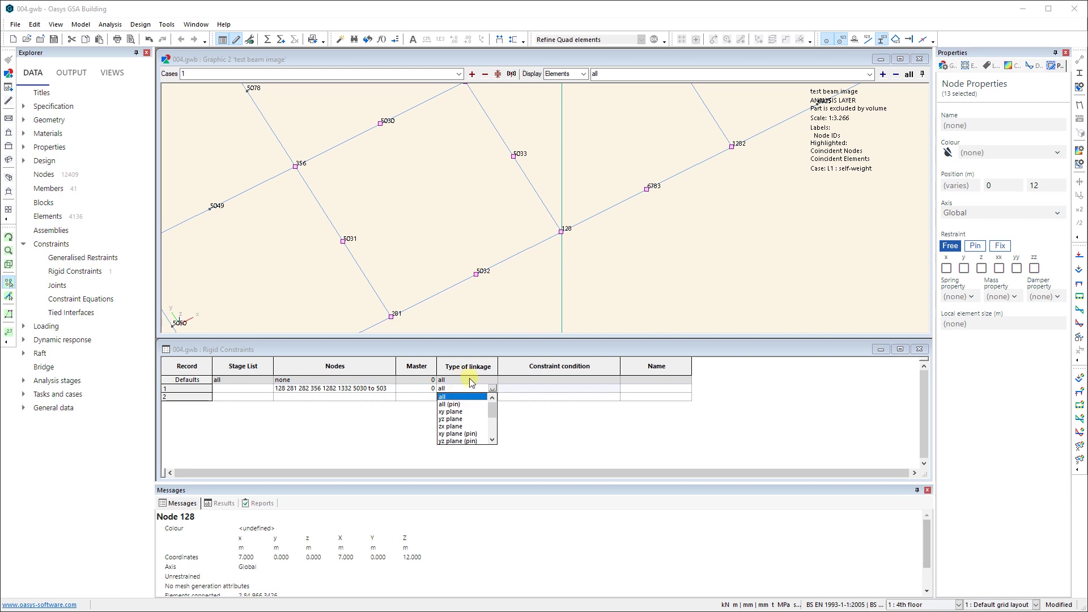
click(459, 351)
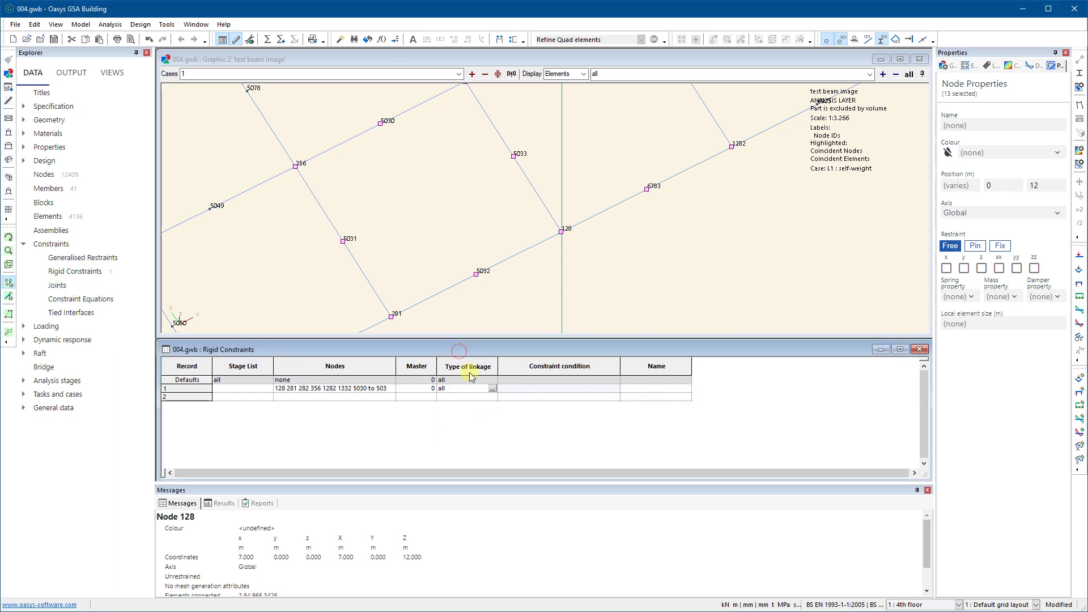
Set the master node of the first rigid constraint to 128.
key(Tab)
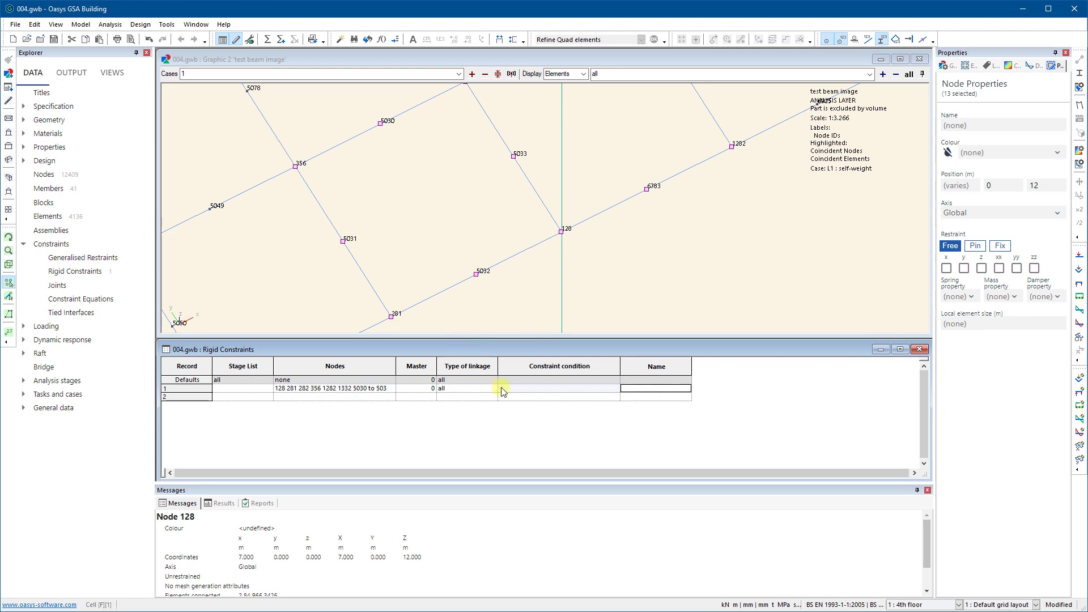
key(Tab)
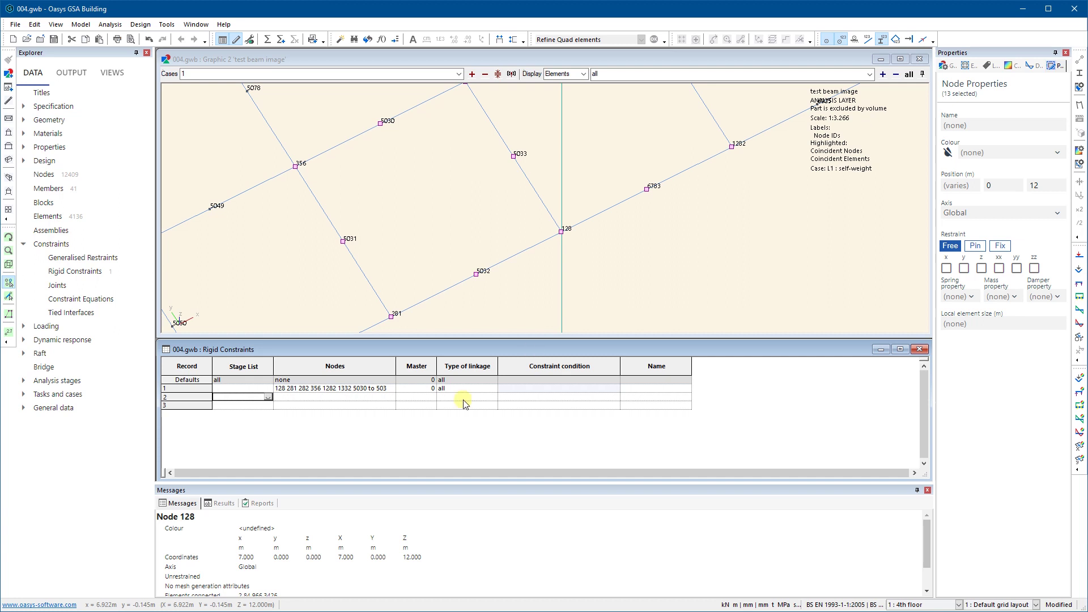
click(429, 389)
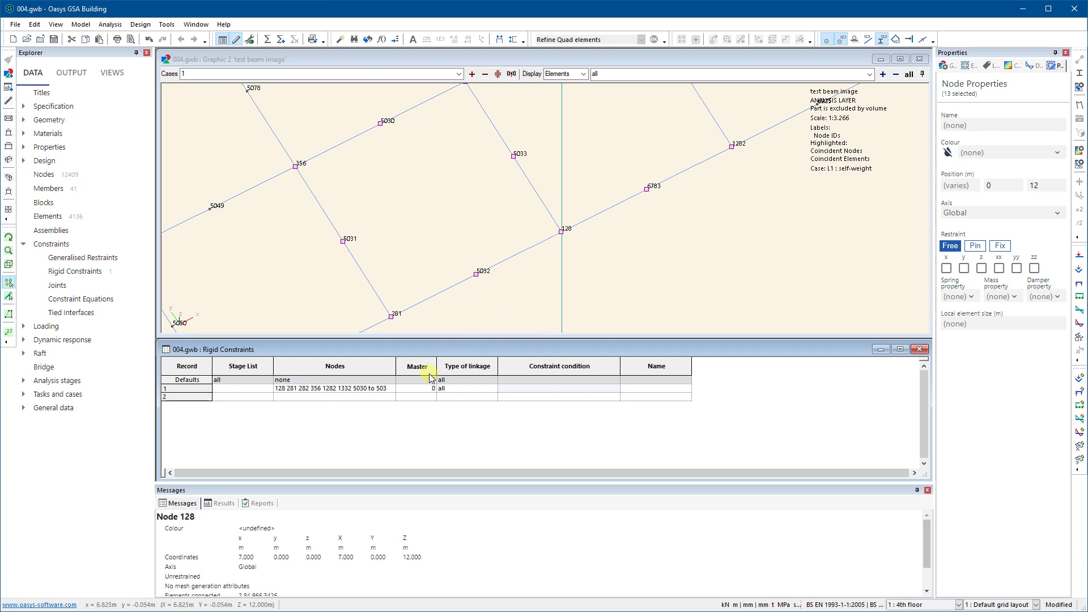
text(28)
key(Tab)
Shrink the elements in the 'test beam image' graphic and set the first rigid constraint's stage list to all.
click(676, 273)
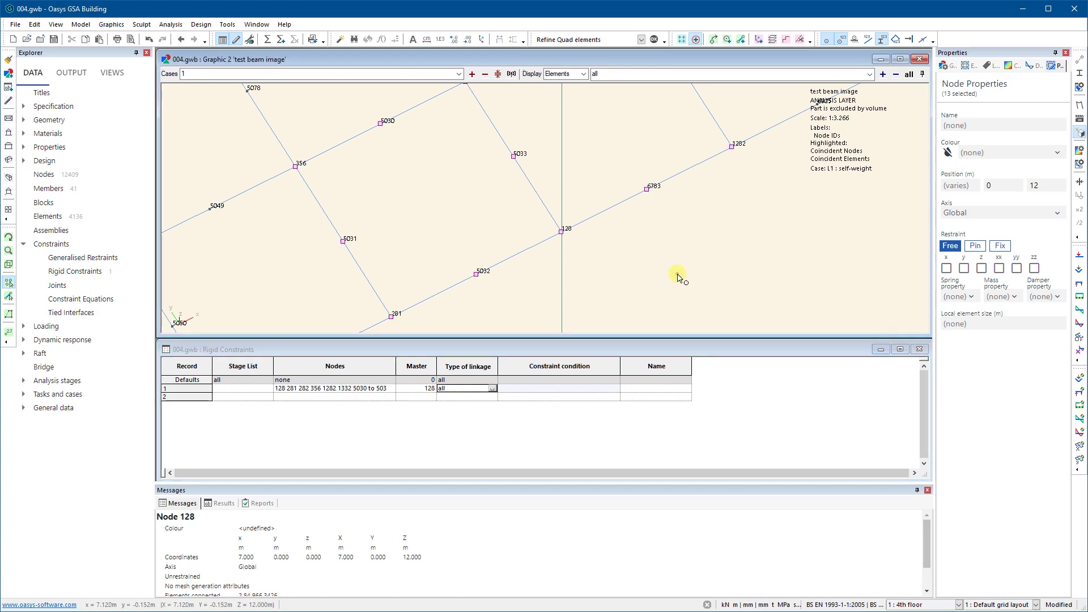
click(1079, 60)
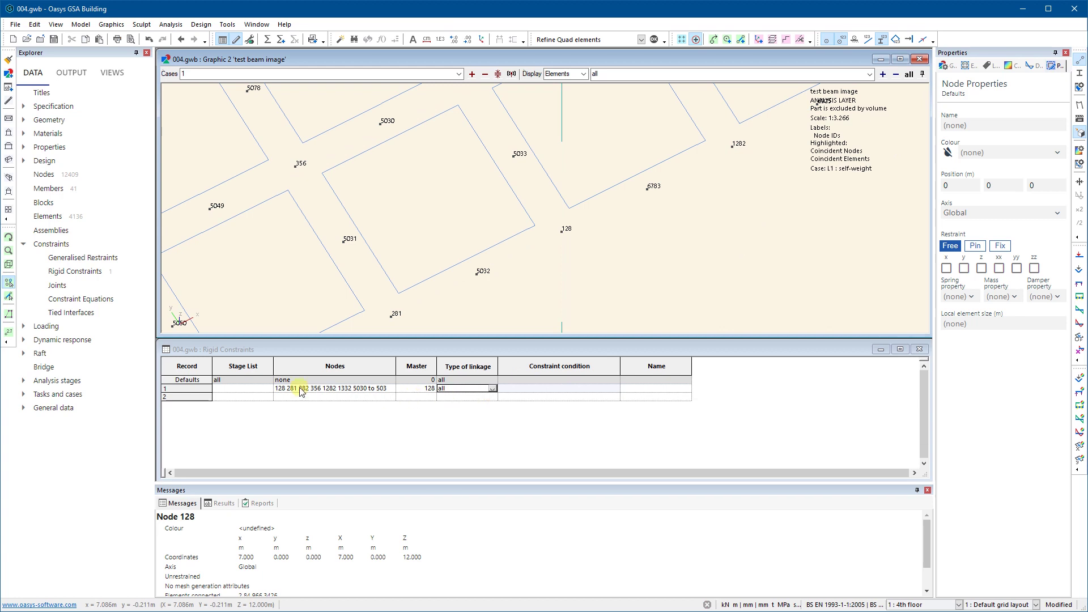
click(255, 388)
click(268, 389)
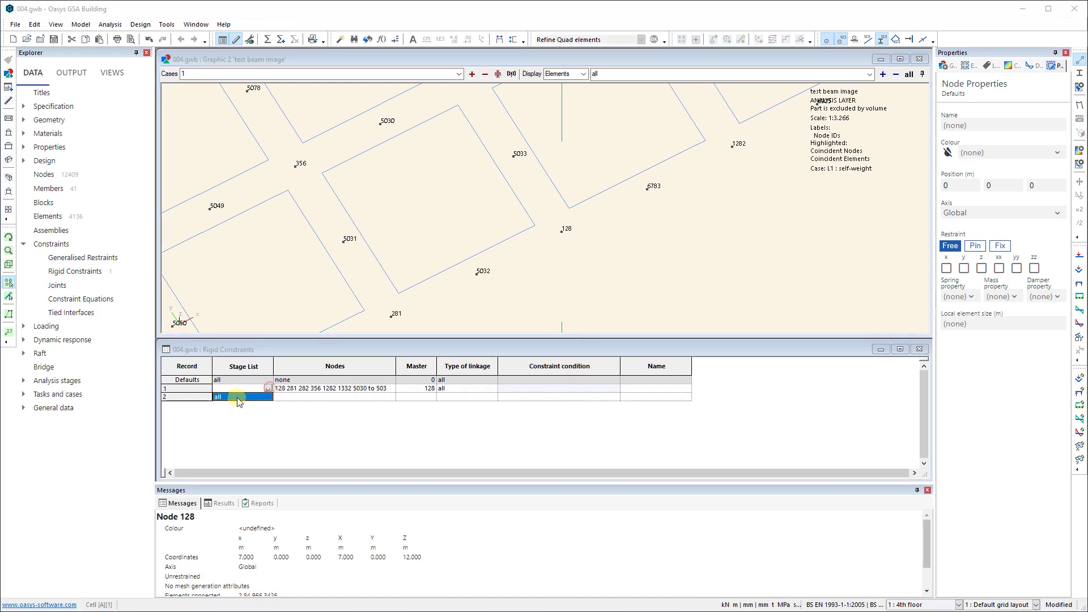
click(238, 397)
key(Tab)
key(Tab)
key(Tab)
key(Tab)
key(Tab)
key(Tab)
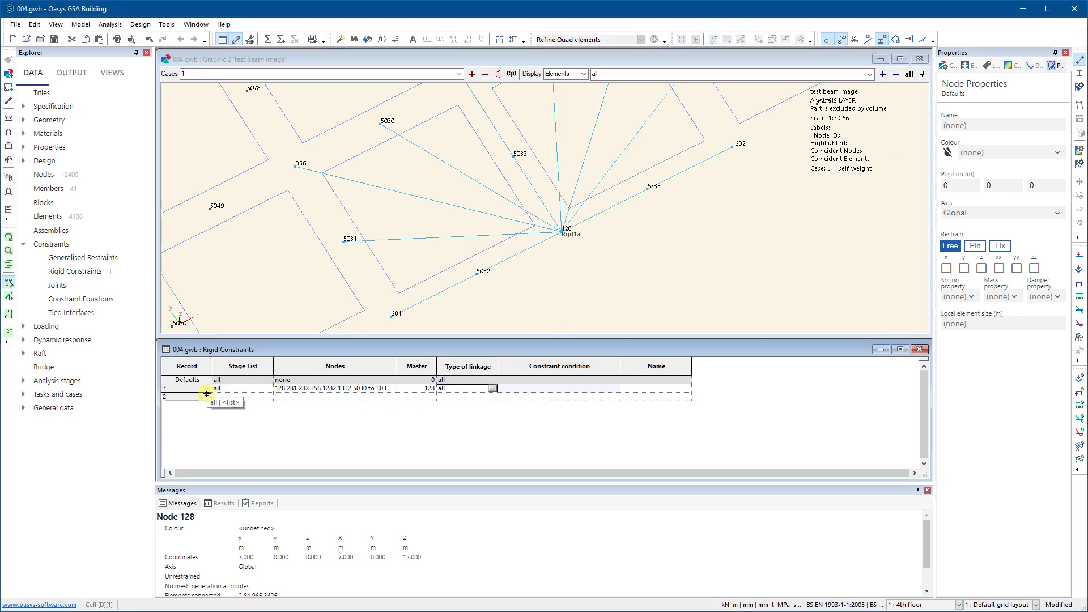
Examine the rigid links between master node 128 and the surrounding slab nodes.
scroll(527, 233, down, 3)
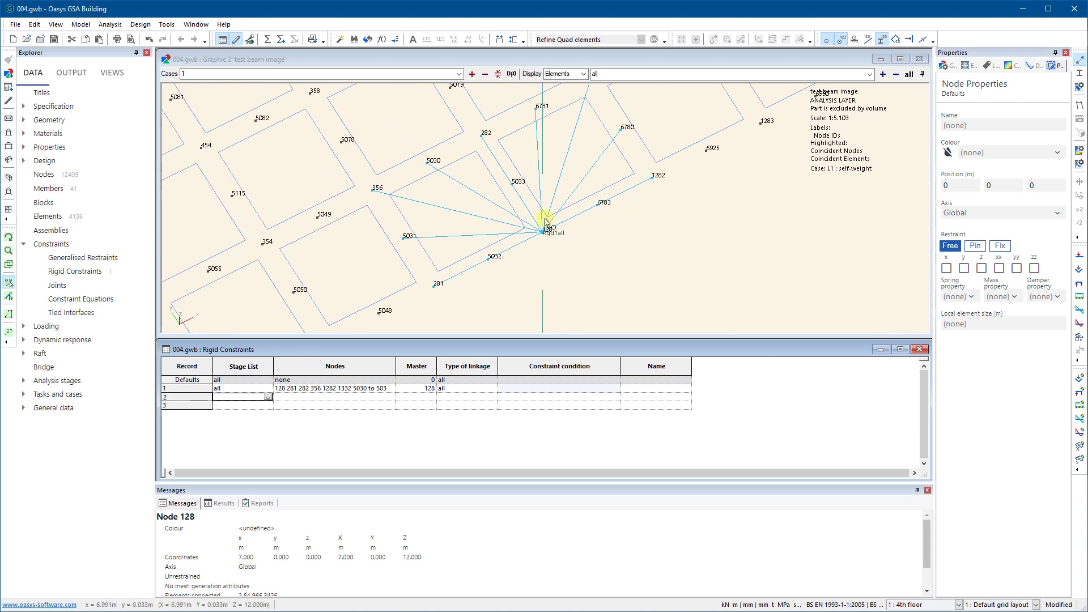
click(571, 255)
scroll(566, 254, down, 3)
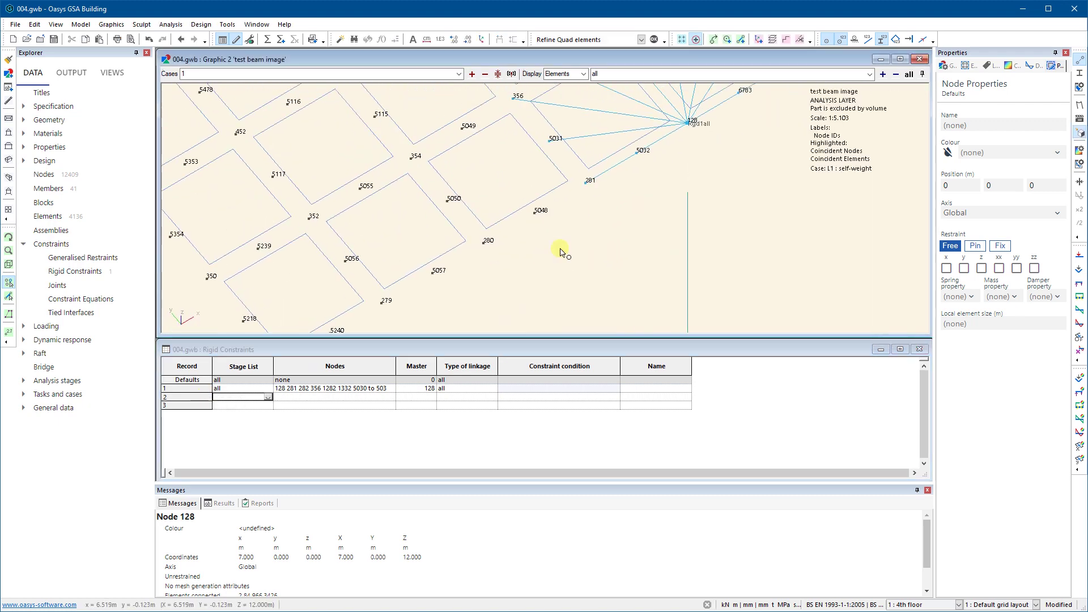
scroll(555, 211, up, 5)
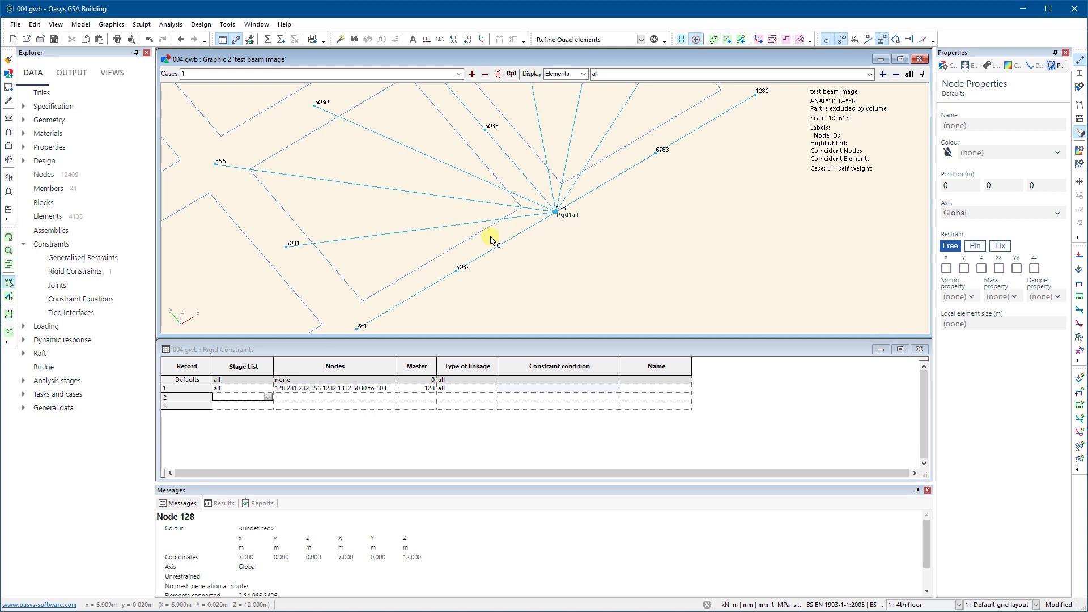
scroll(453, 253, down, 2)
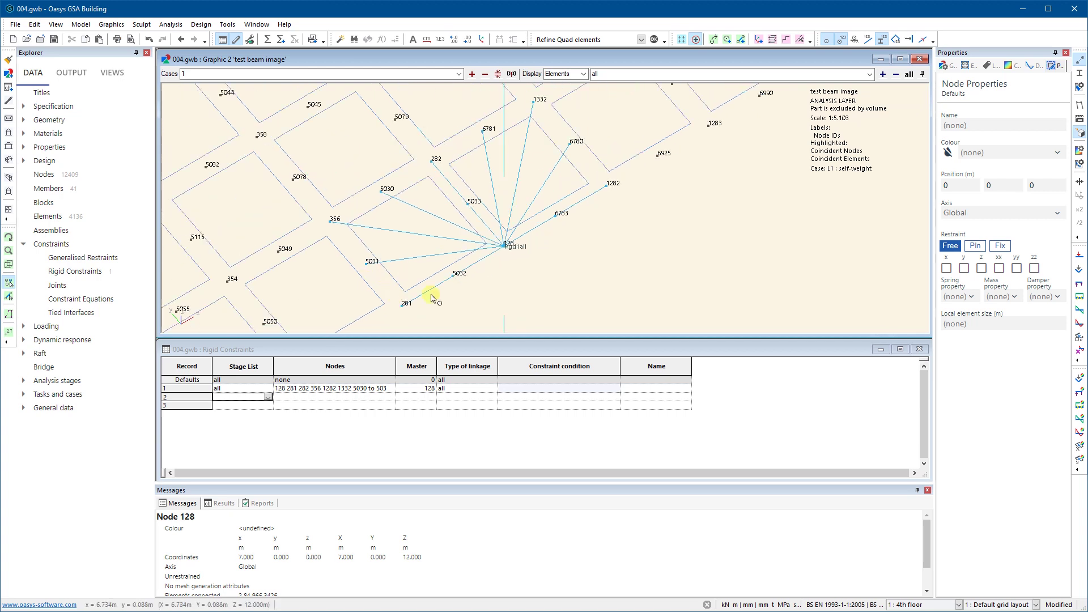
scroll(403, 306, up, 1)
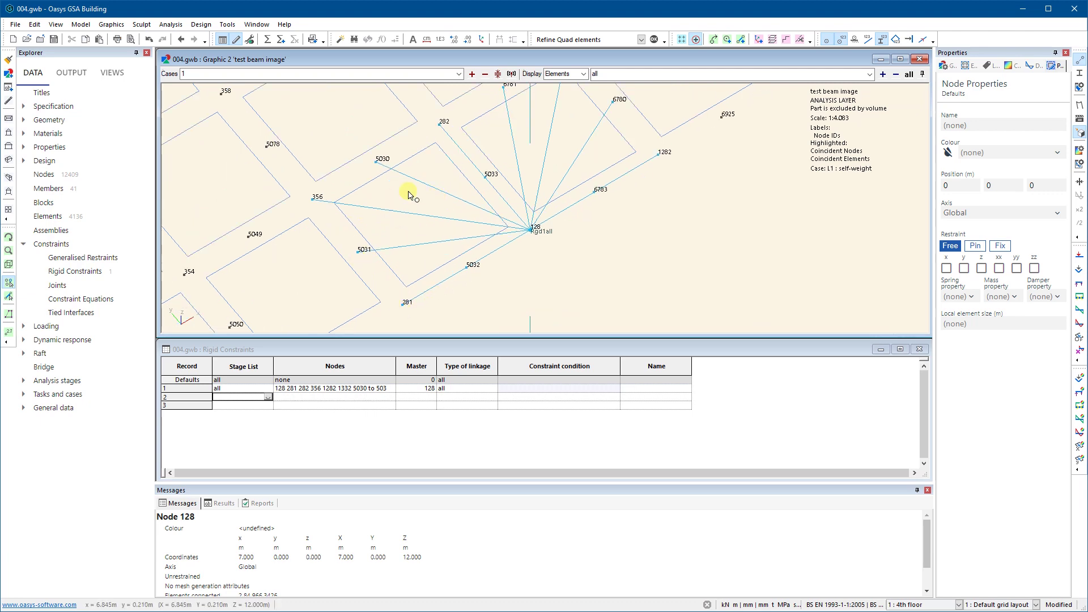
Turn off the display of rigid constraints in the graphic's node labels.
click(1081, 90)
click(906, 161)
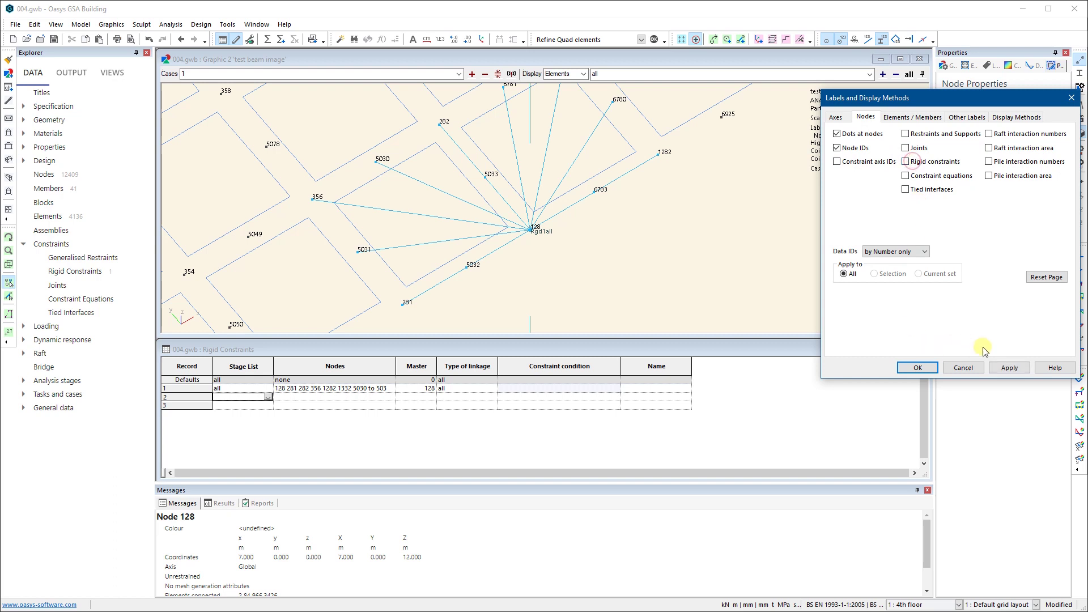
click(1008, 368)
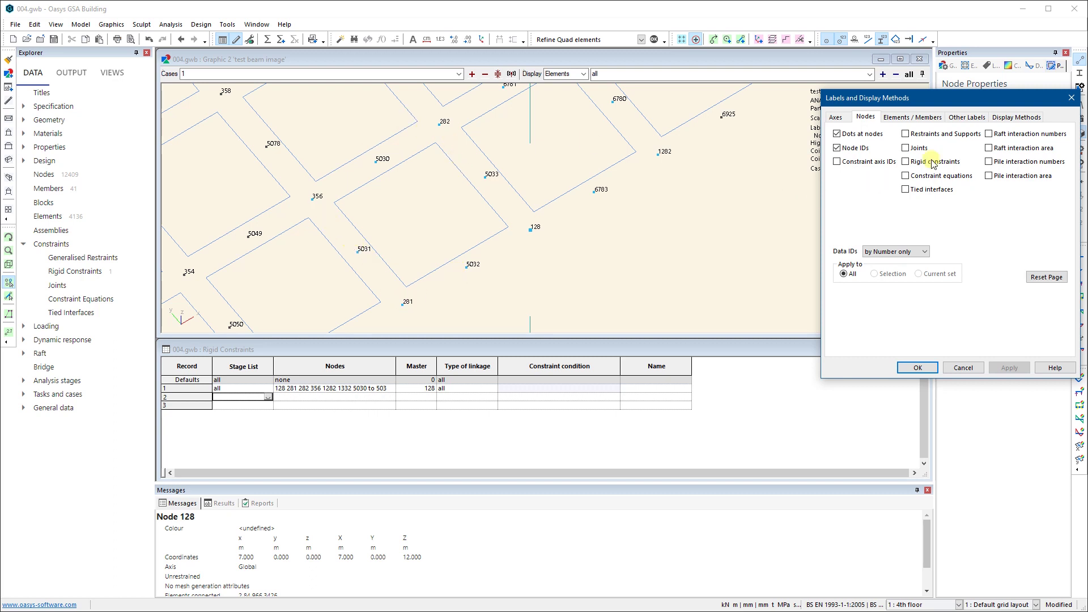
Review the display method and element label options and turn the rigid constraints display back on.
click(997, 116)
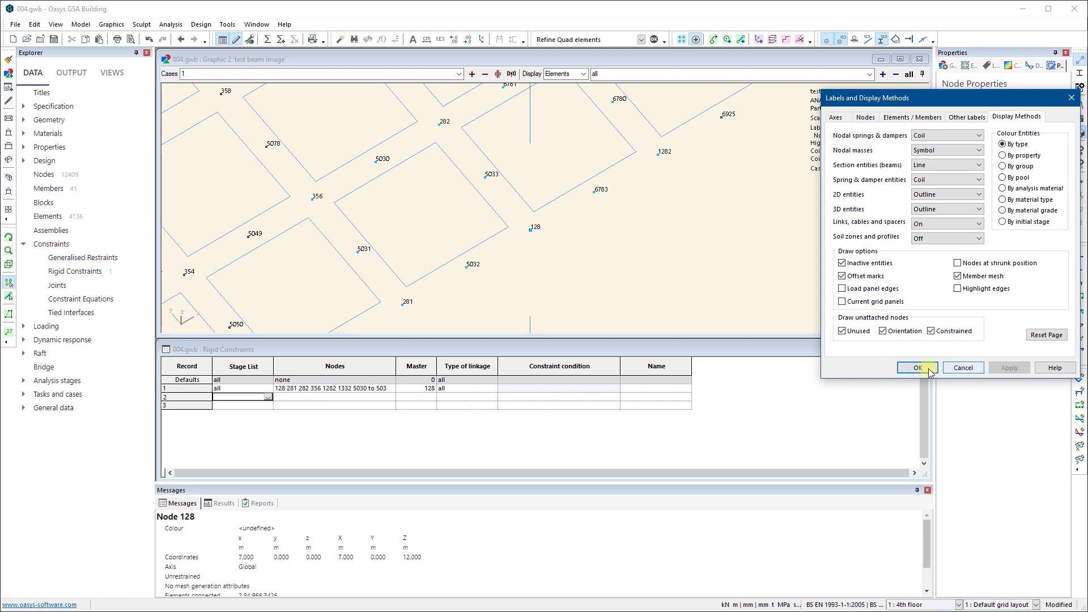
click(911, 117)
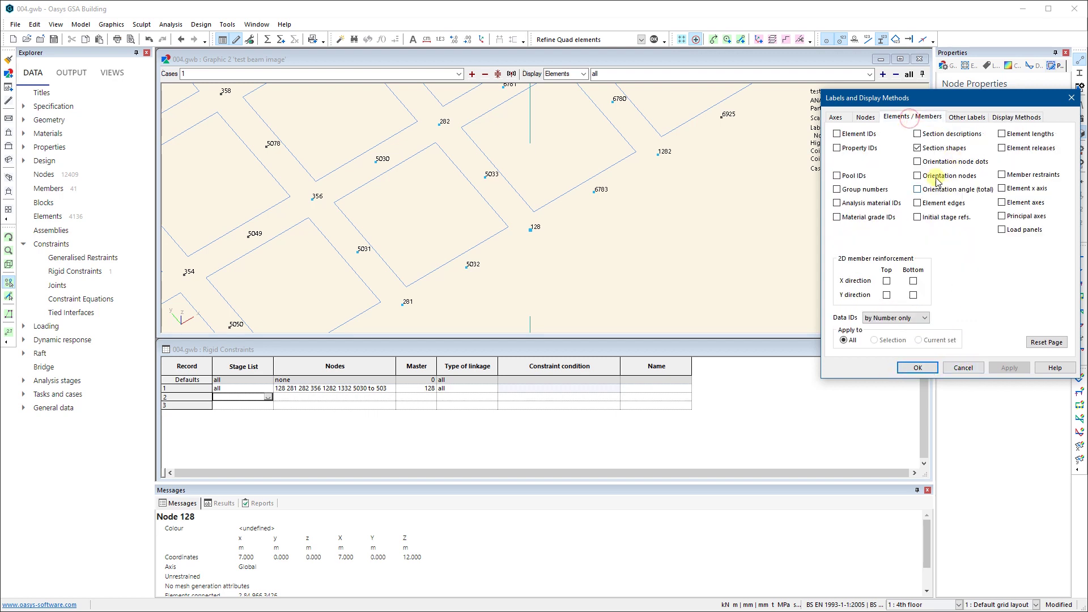
click(866, 117)
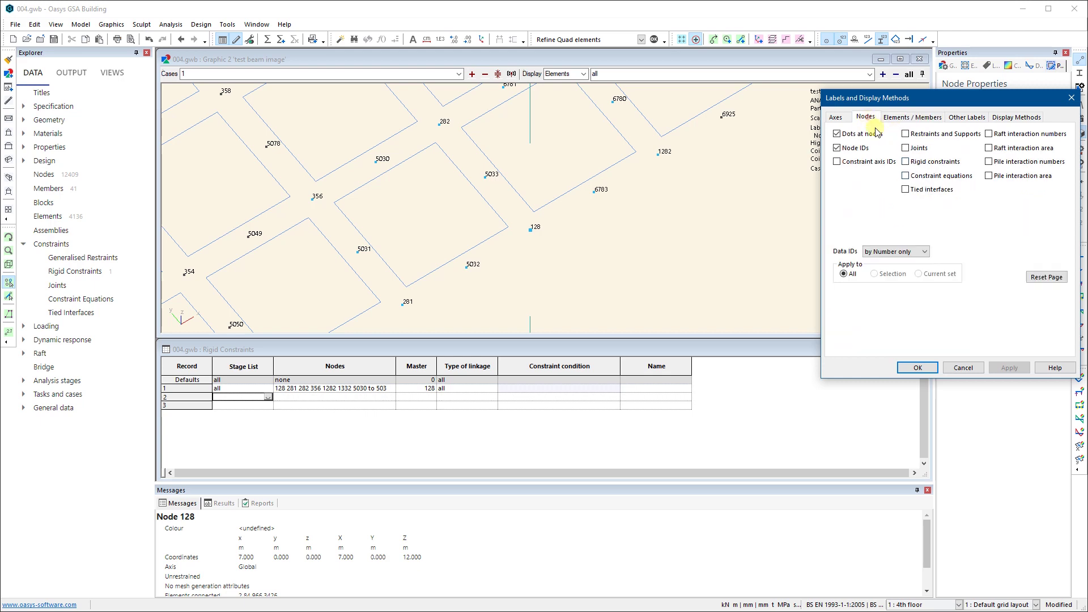
click(905, 162)
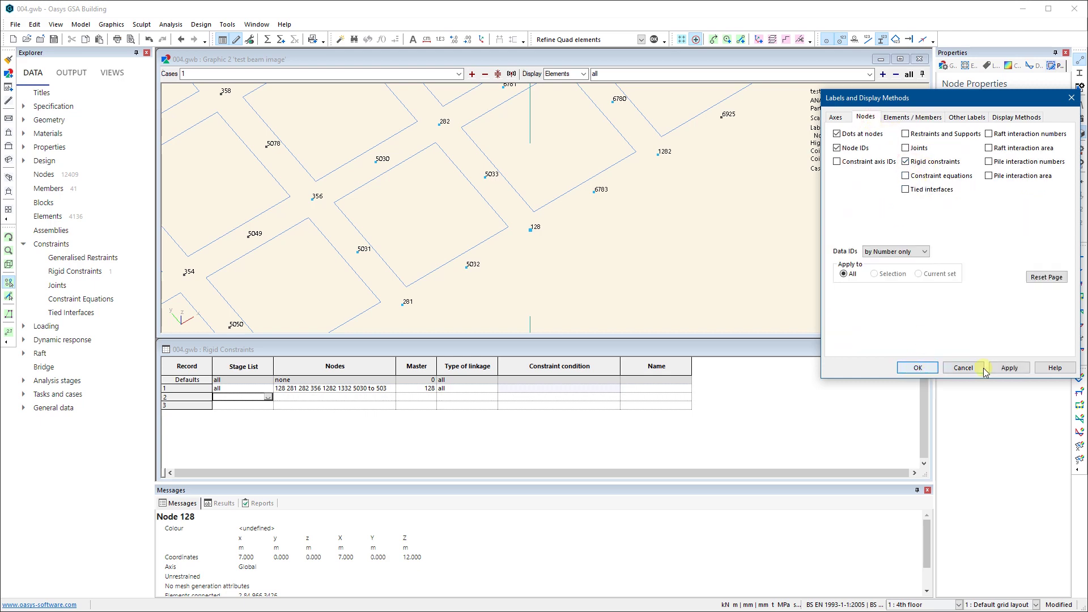
click(1009, 367)
click(917, 368)
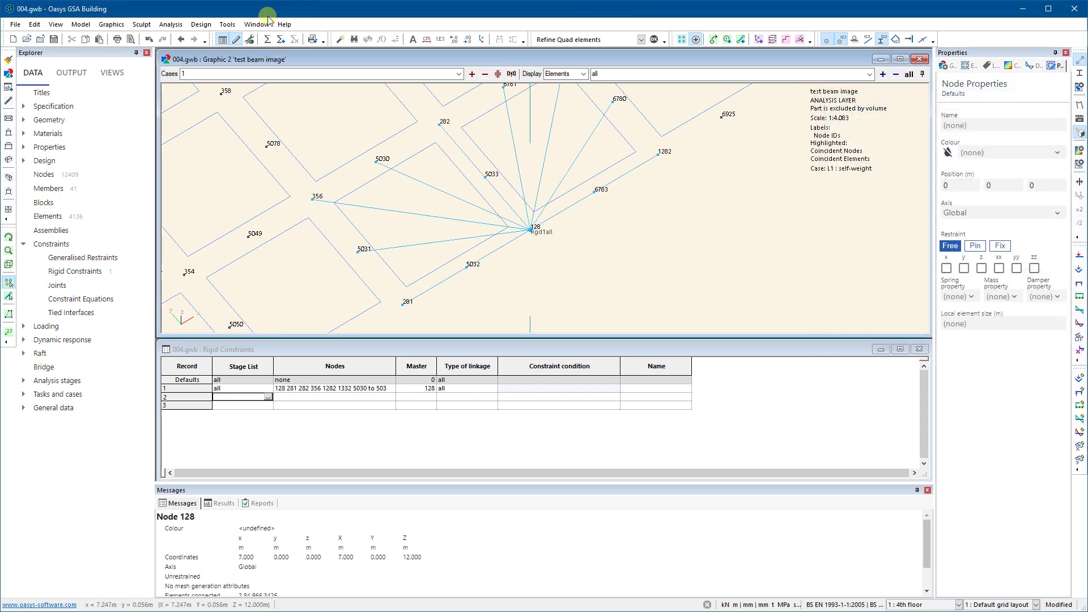
Review the basic, graphics, sculpting, input, result and miscellaneous preferences for display options, leaving them without changes.
click(227, 24)
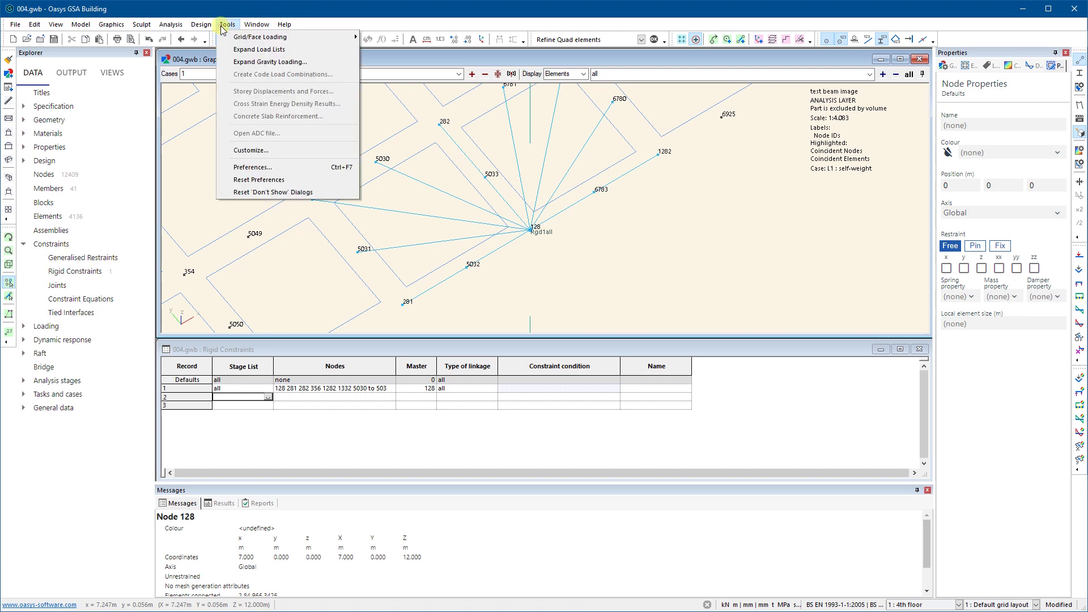
click(253, 167)
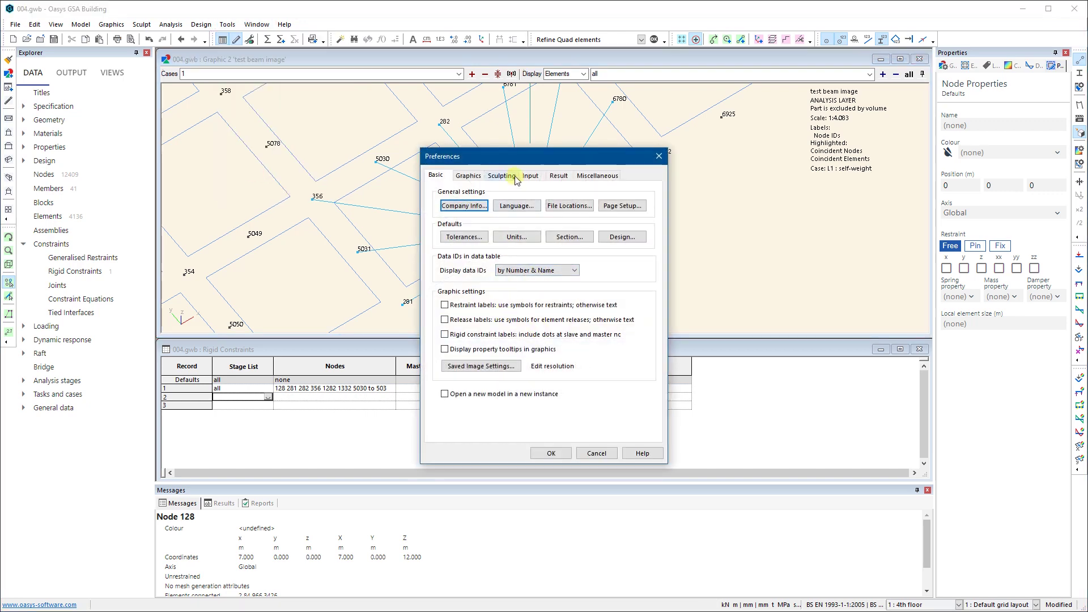
click(468, 176)
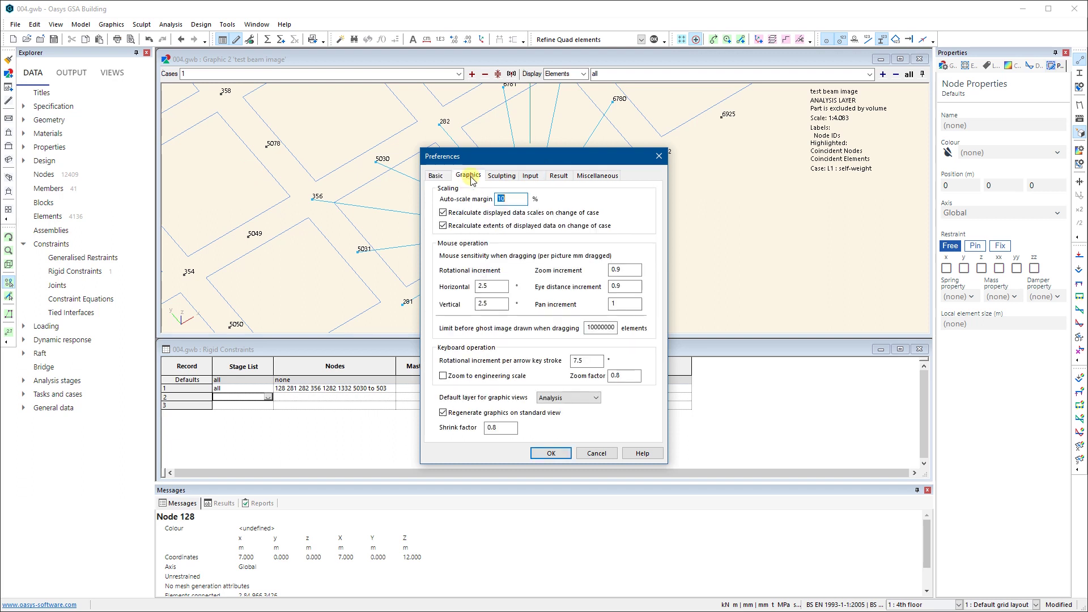
click(491, 177)
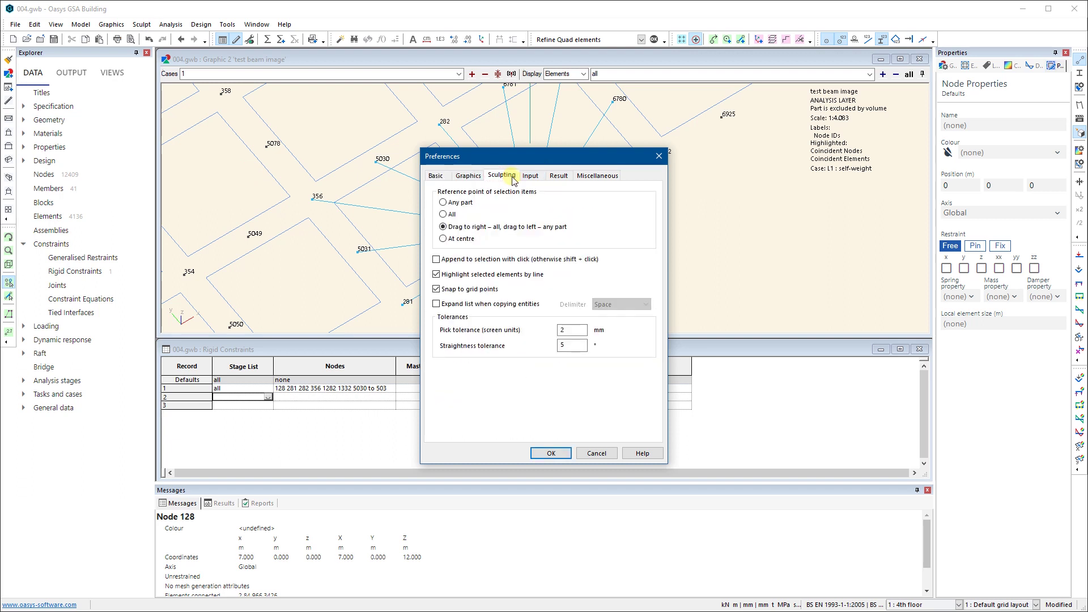
click(531, 177)
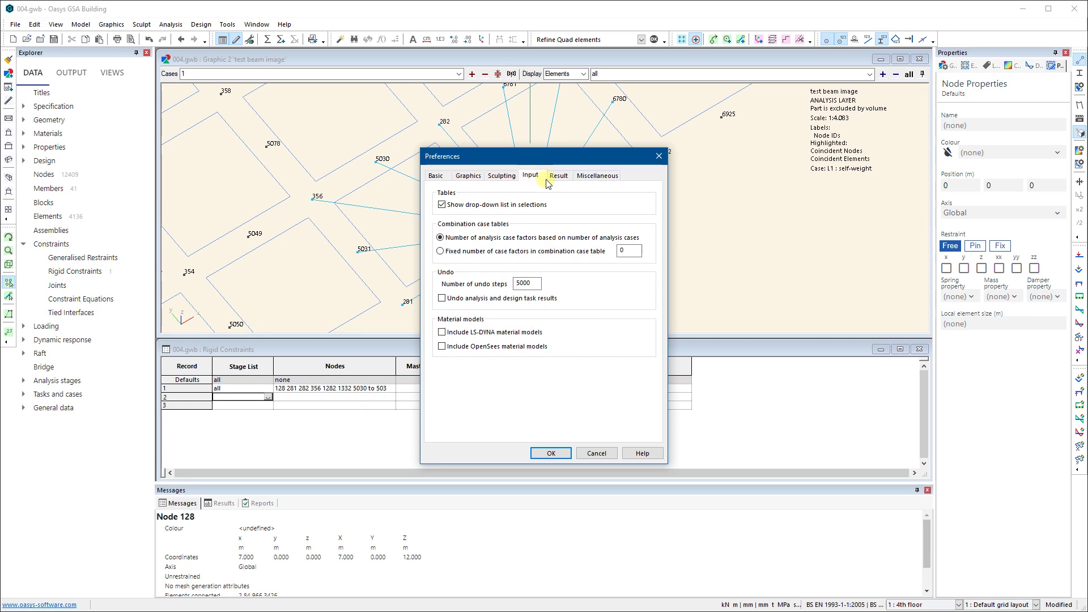
click(549, 179)
click(589, 178)
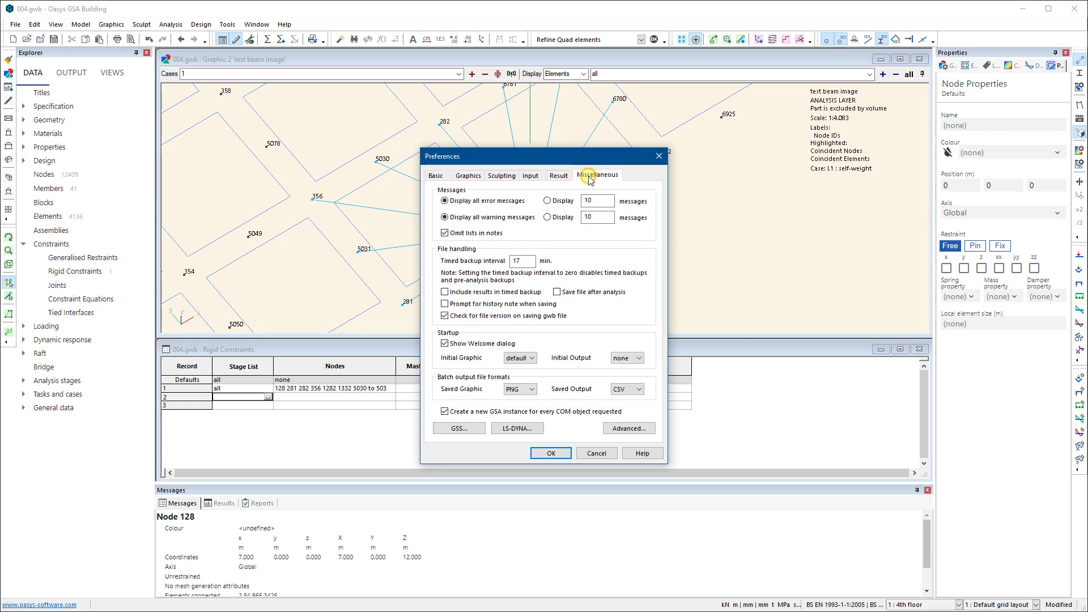
click(465, 177)
click(435, 177)
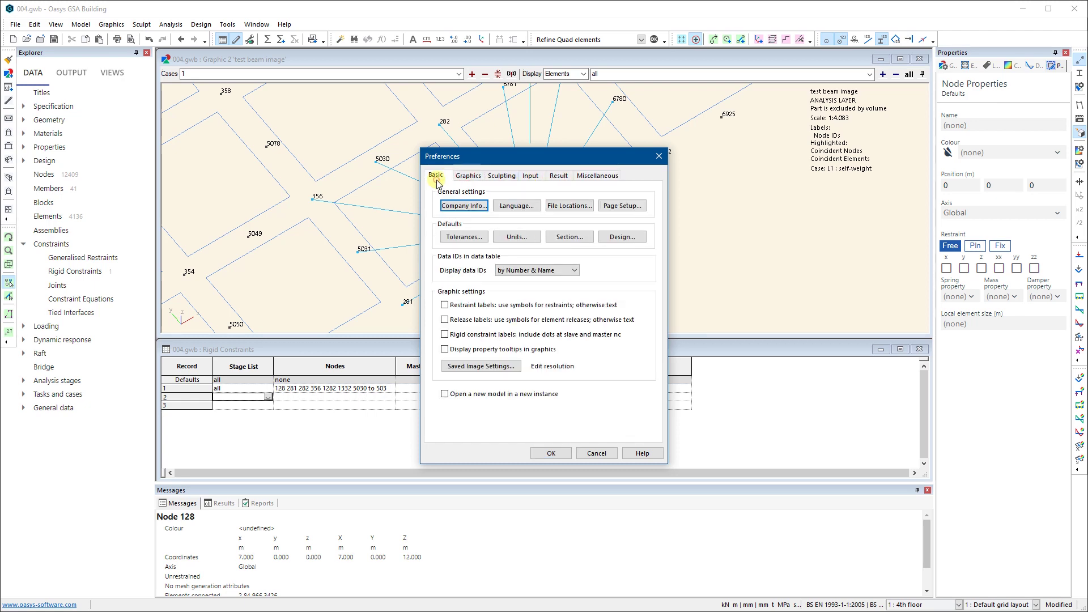
click(597, 453)
Check the graphic settings of the 'test beam image' view and cancel without changes.
click(113, 24)
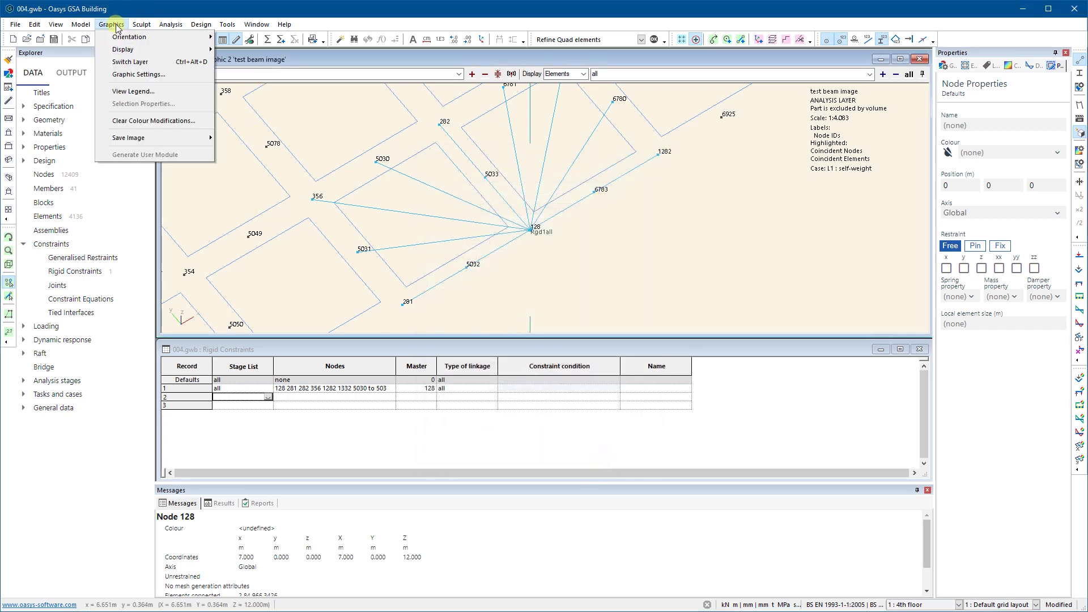
click(128, 75)
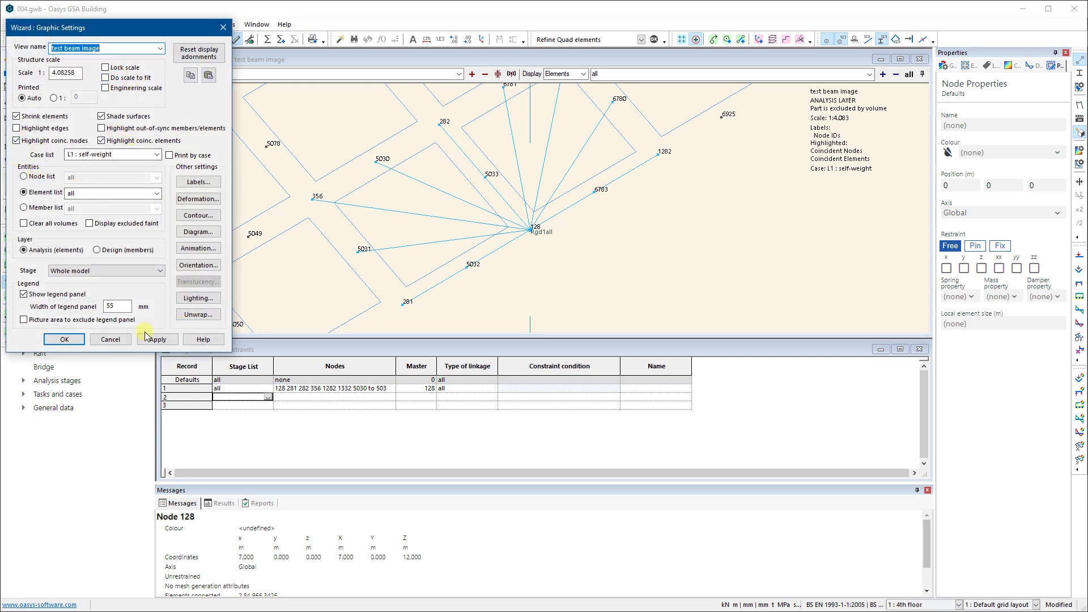
click(128, 340)
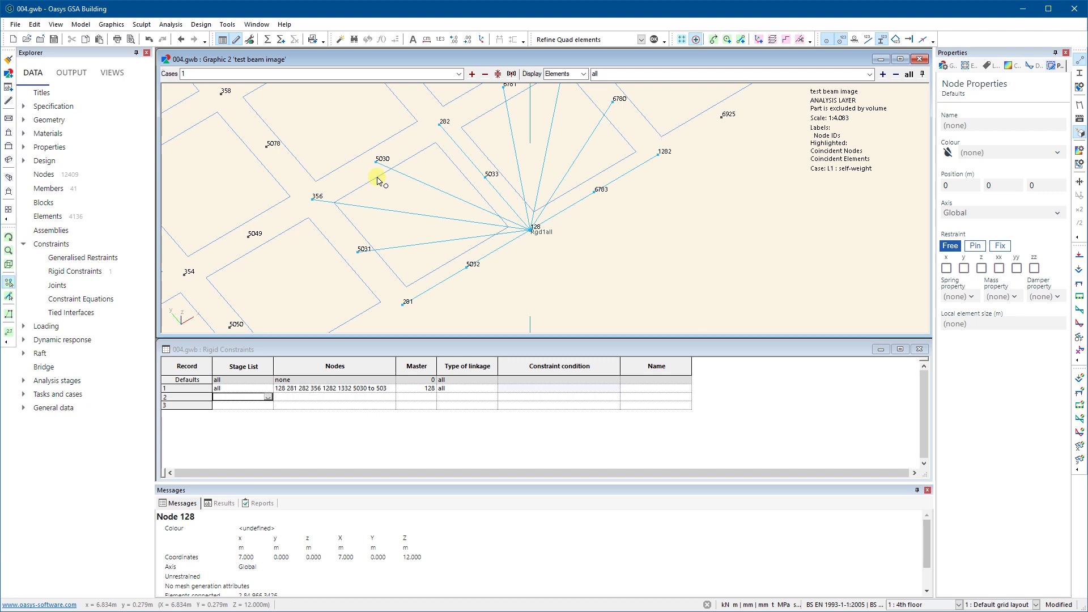
Switch the graphic to a plan view of the slab and hide the node ID labels.
scroll(488, 163, down, 4)
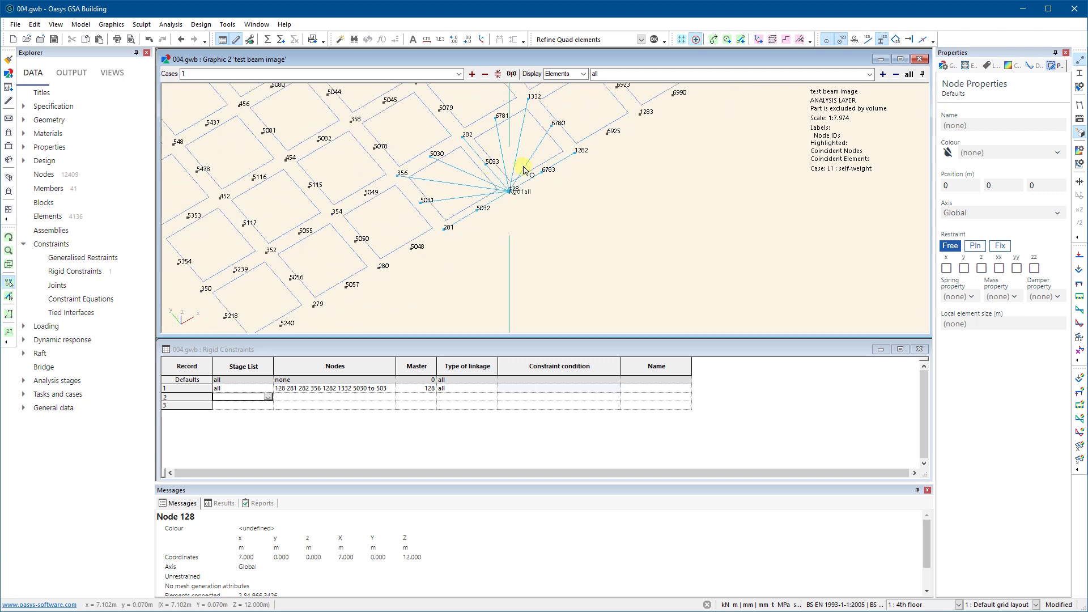
scroll(500, 224, down, 6)
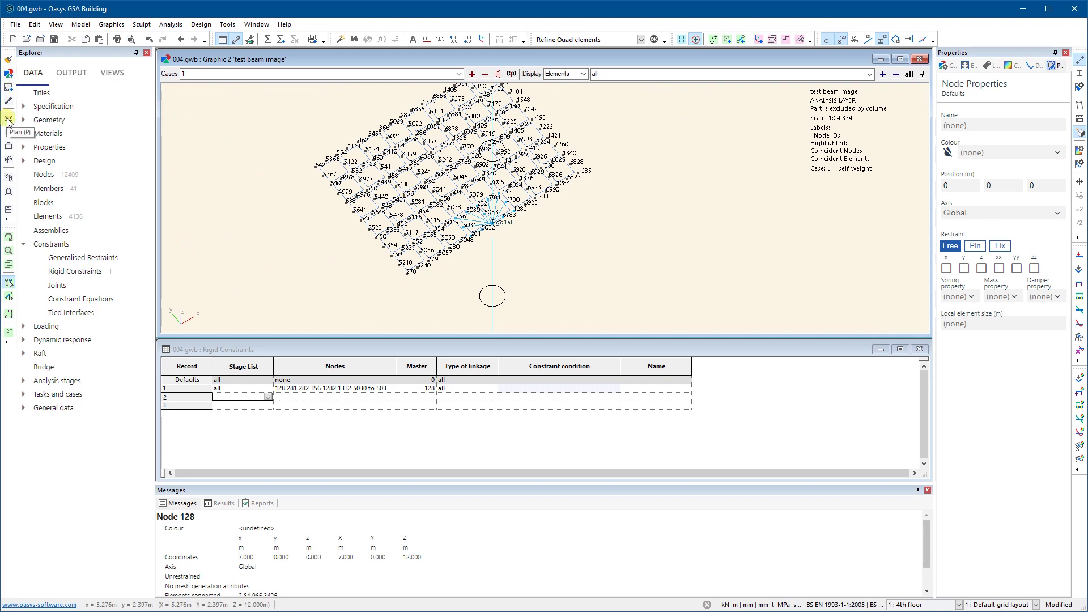
click(10, 126)
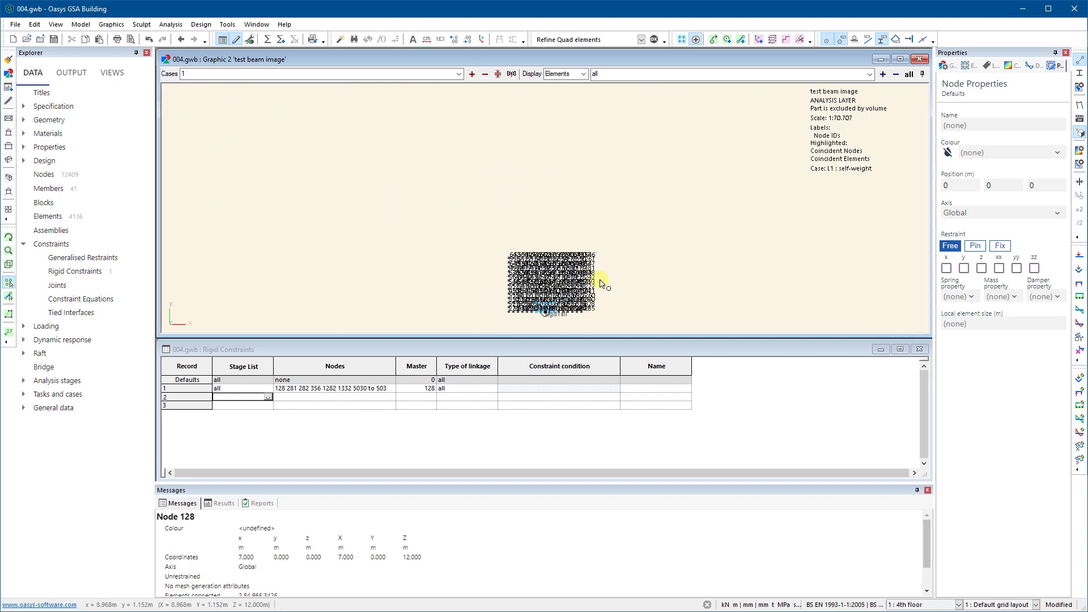
click(841, 39)
scroll(578, 266, up, 5)
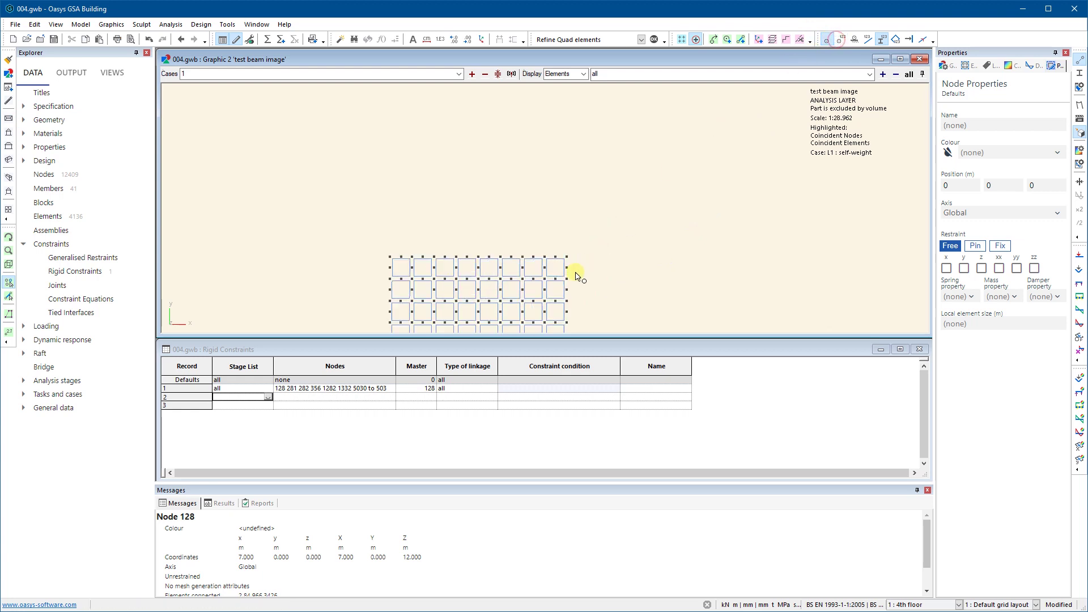
Turn off element shrinking and frame the rigid constraint against the circular column outline.
middle_drag(579, 243, 618, 133)
scroll(487, 272, up, 4)
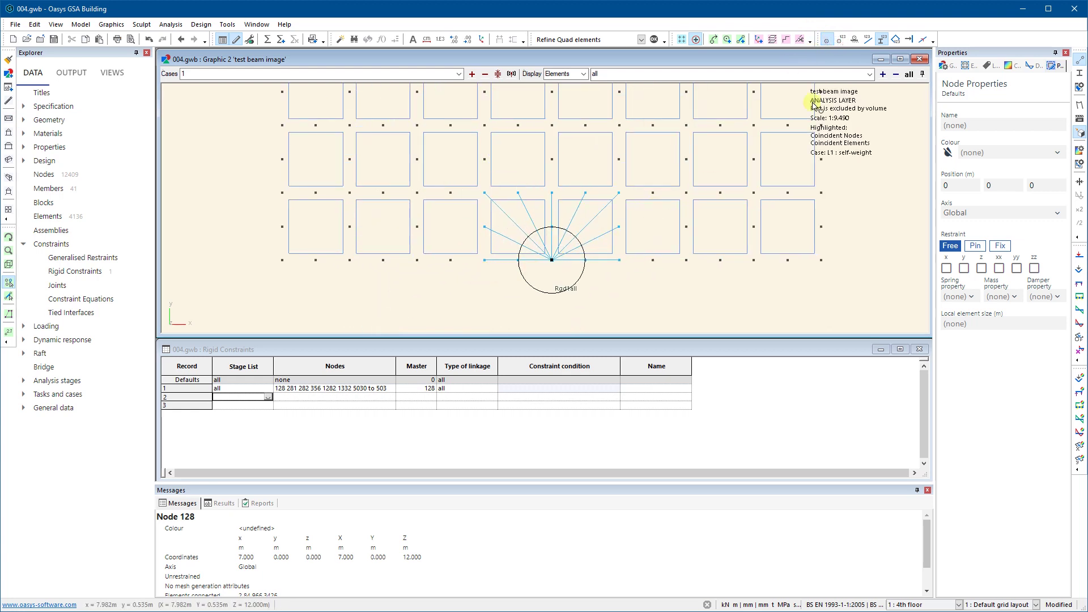
click(1079, 59)
scroll(579, 252, up, 2)
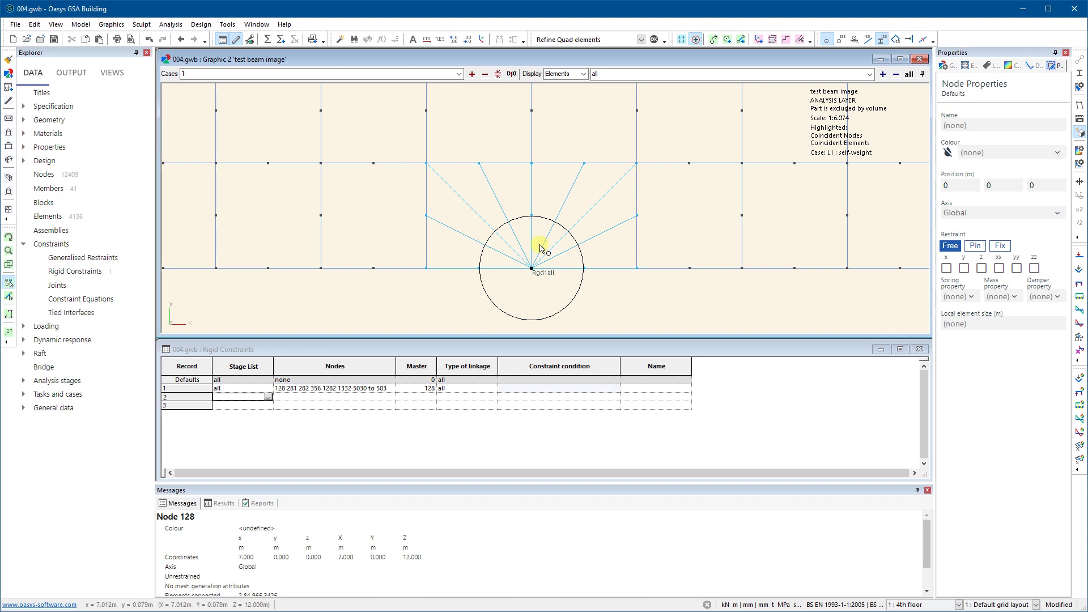
Delete the rigid constraint record linking the slab nodes to master node 128.
scroll(531, 271, down, 2)
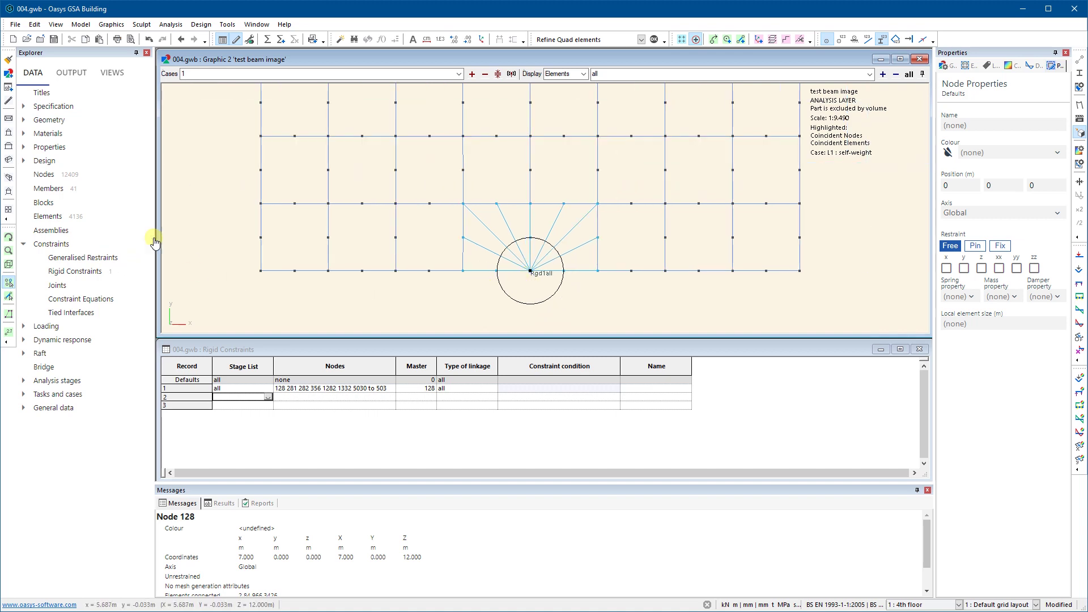
click(9, 237)
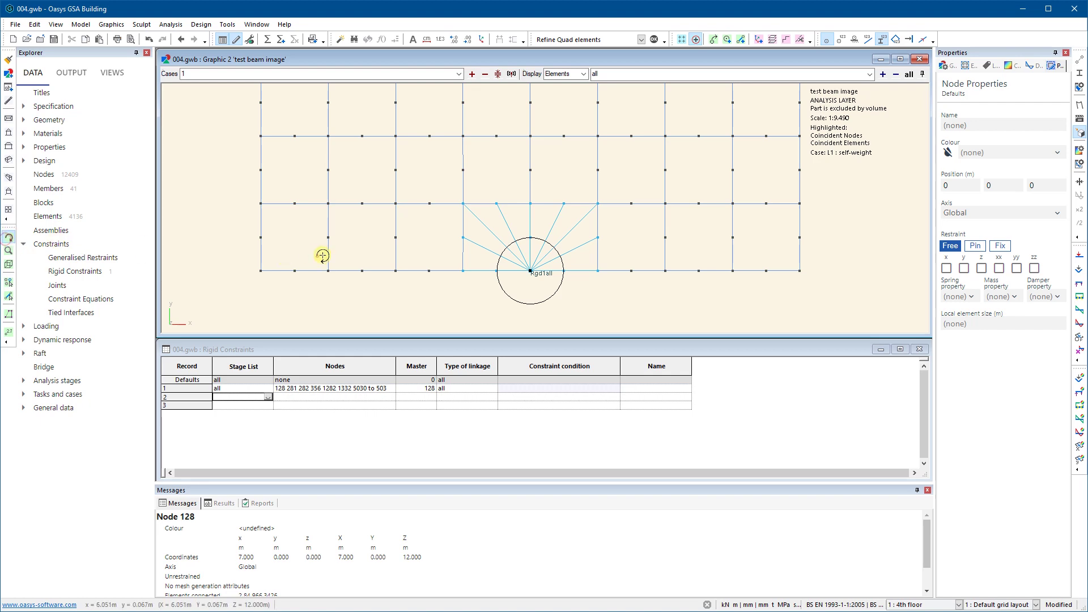
drag(318, 249, 569, 196)
middle_drag(568, 196, 345, 318)
middle_drag(613, 200, 501, 269)
scroll(583, 232, up, 1)
scroll(552, 258, down, 3)
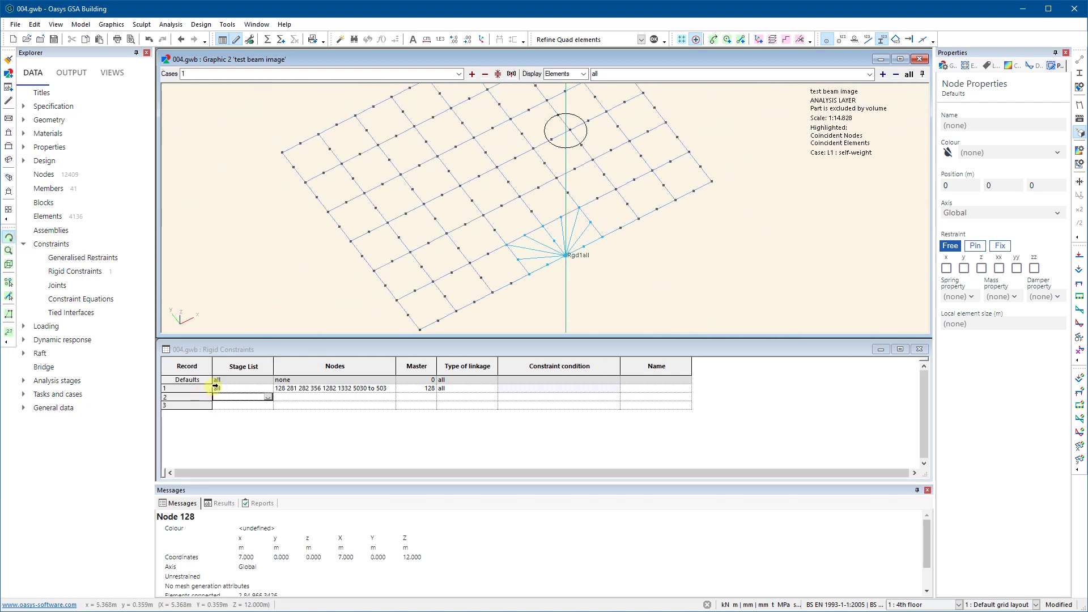
click(203, 387)
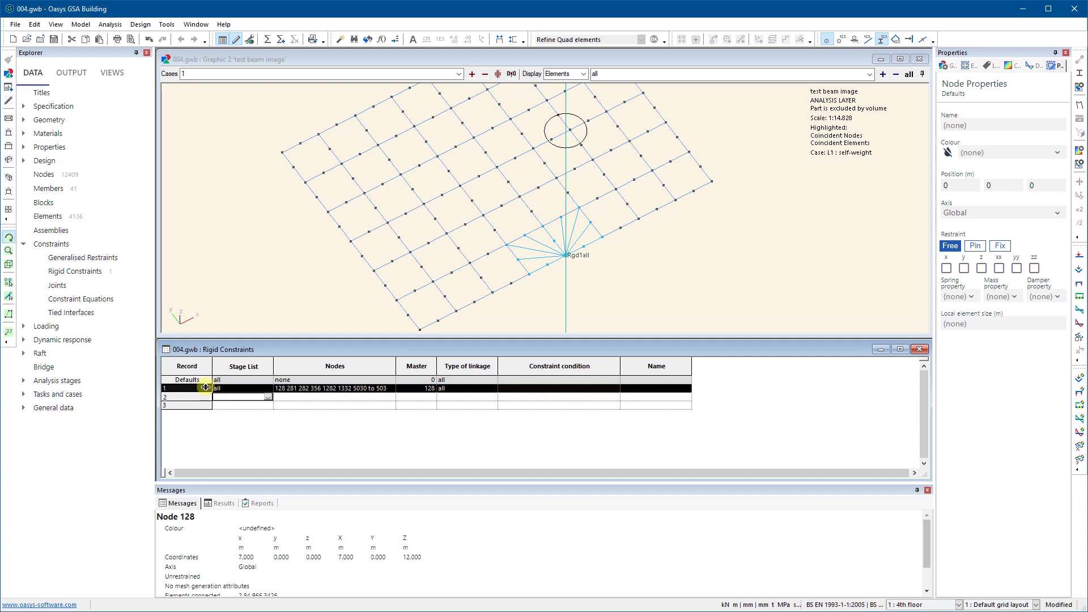
key(Delete)
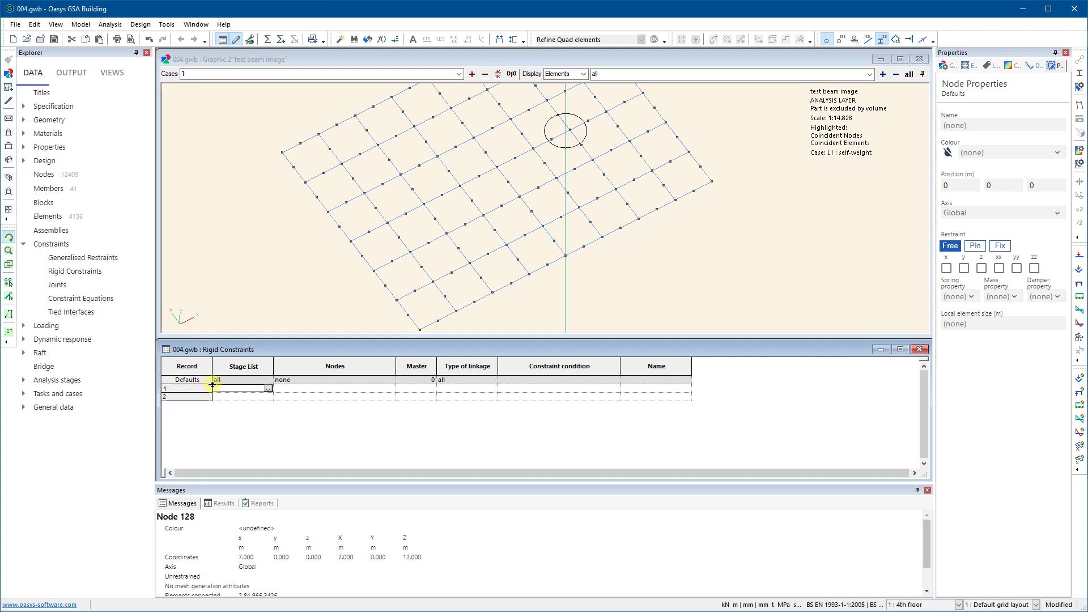
Return the graphic to plan view with shrunken elements, framing the slab edge around the circular column outline.
click(601, 274)
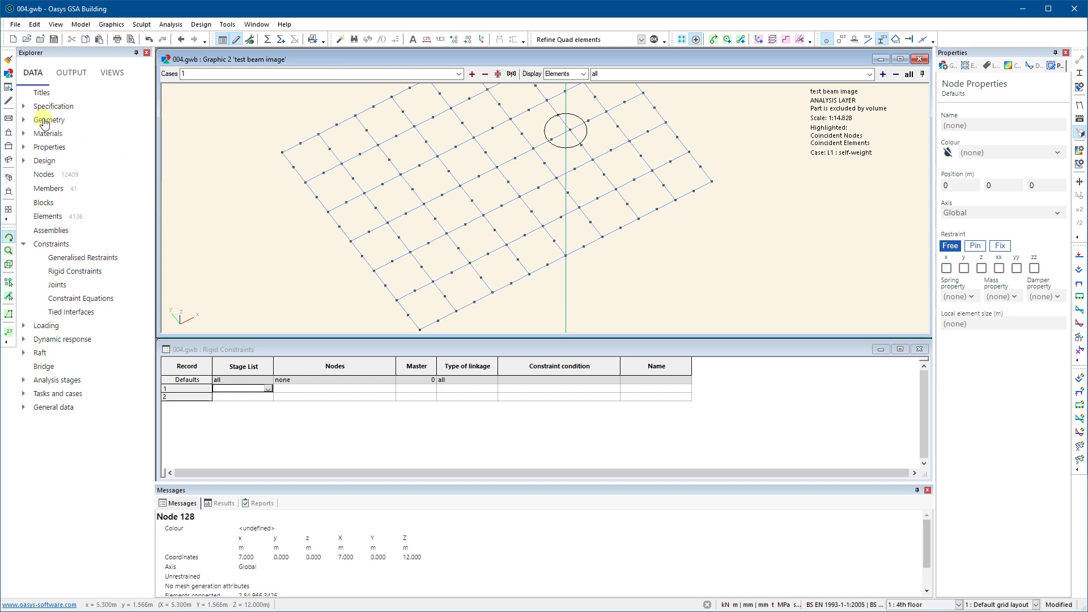
click(8, 119)
scroll(552, 294, up, 4)
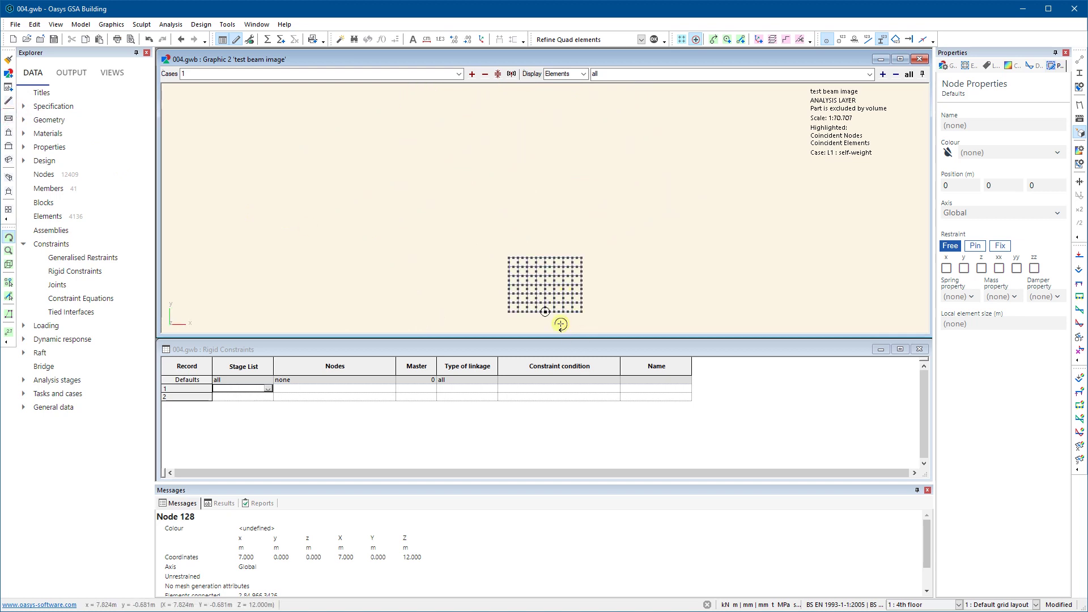
scroll(558, 289, up, 4)
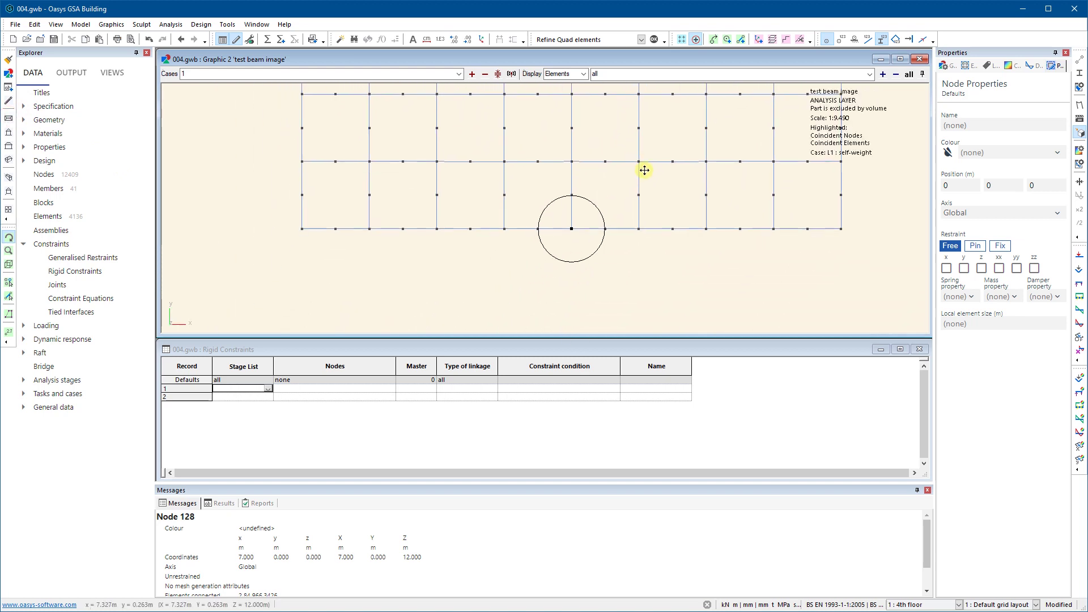
click(1078, 64)
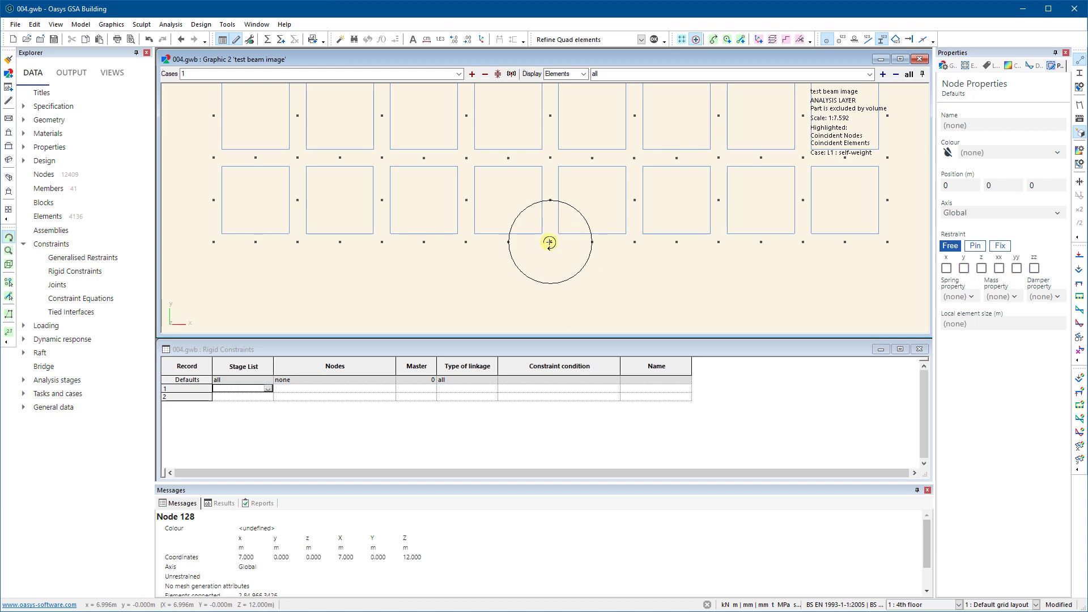
scroll(550, 243, up, 2)
drag(549, 247, 607, 242)
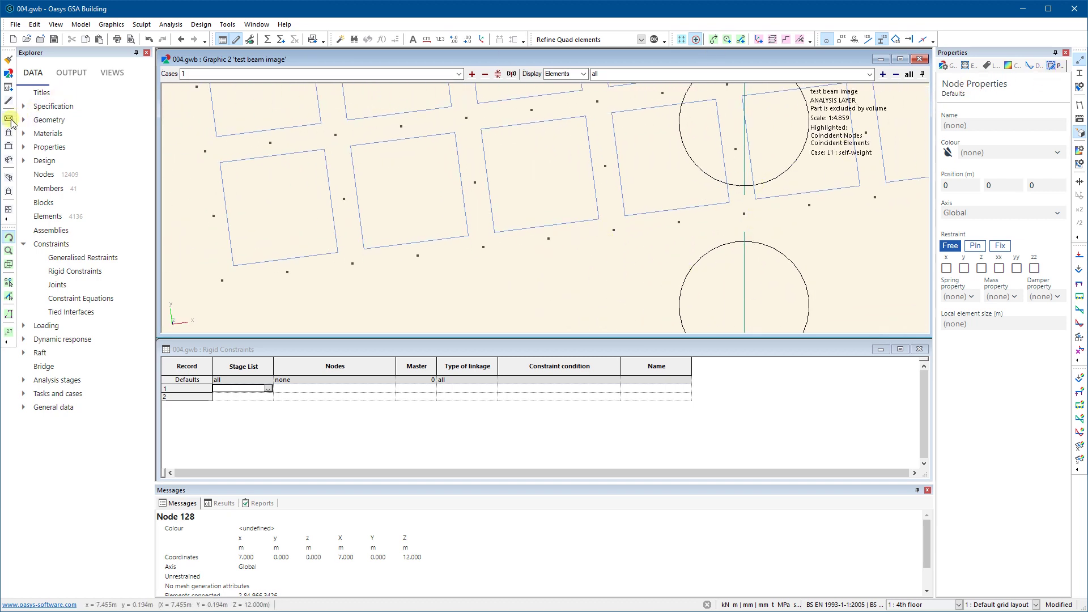
click(10, 121)
scroll(538, 303, up, 4)
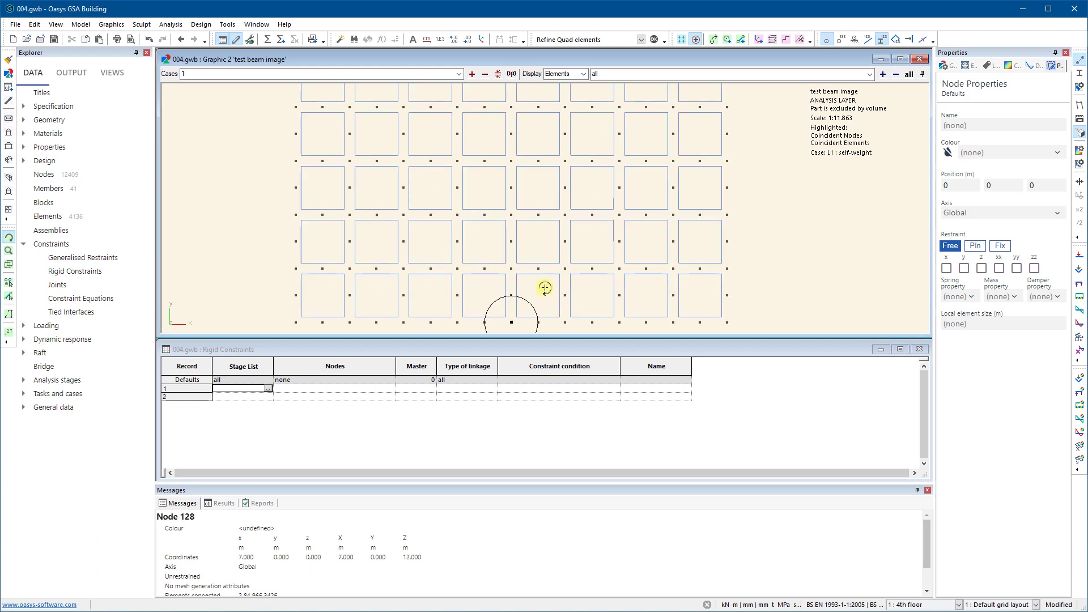
middle_drag(545, 288, 560, 175)
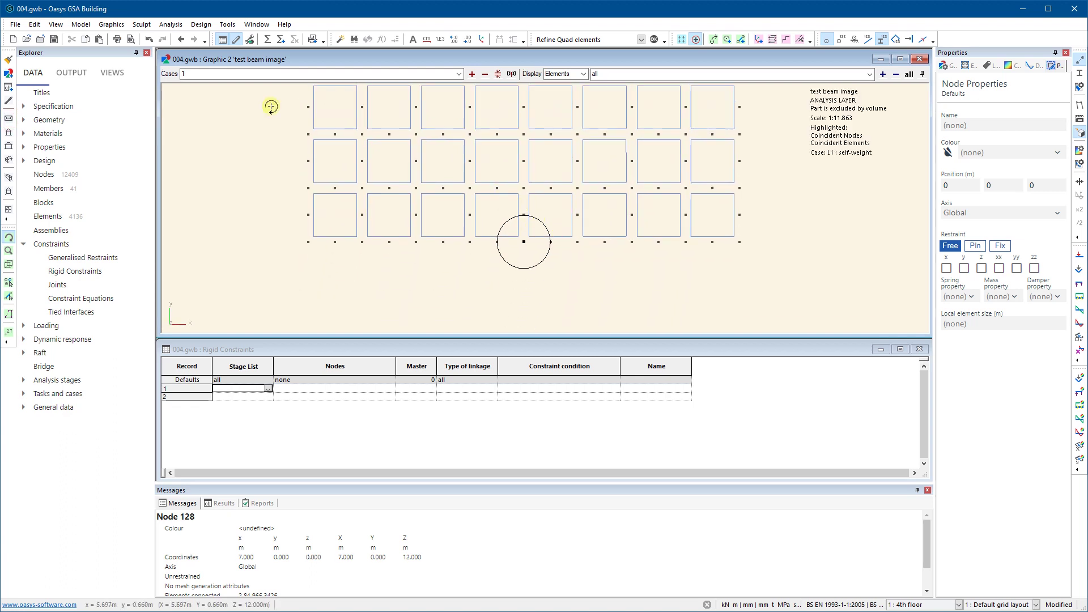
click(143, 25)
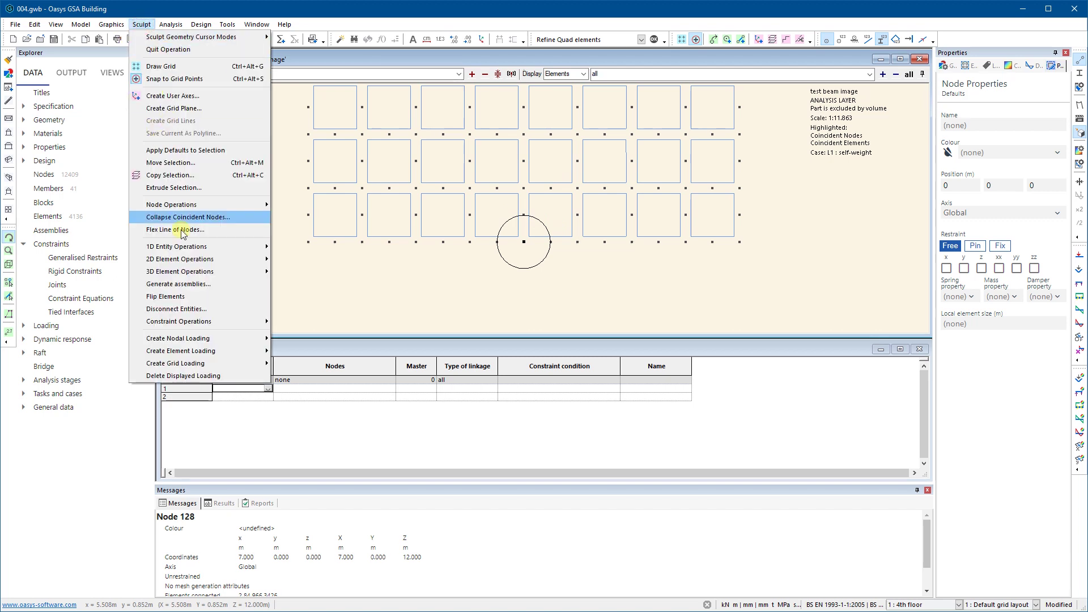
mouse_move(184, 259)
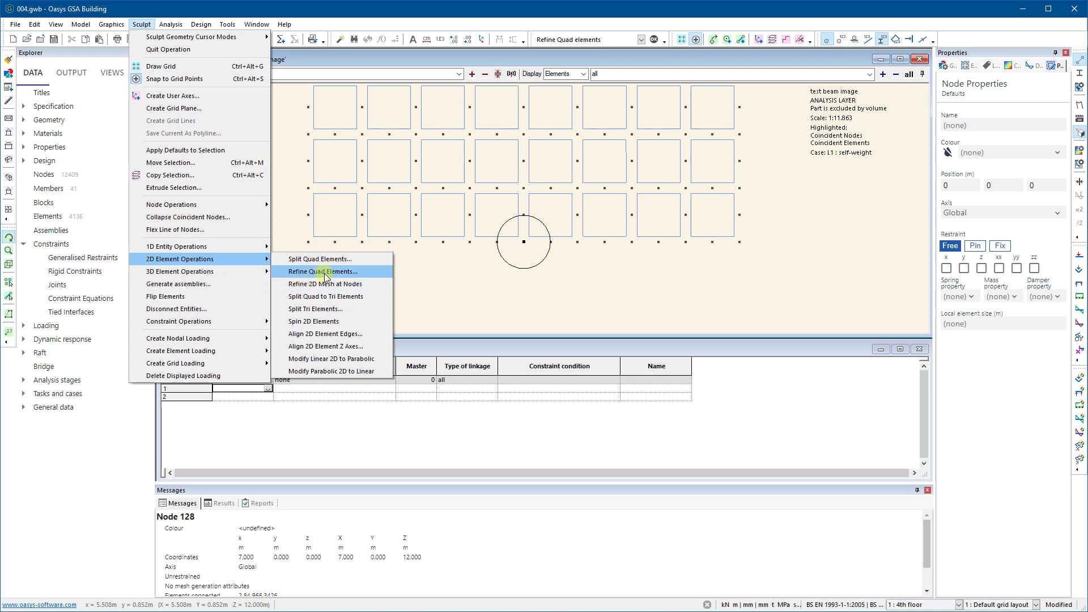
click(601, 59)
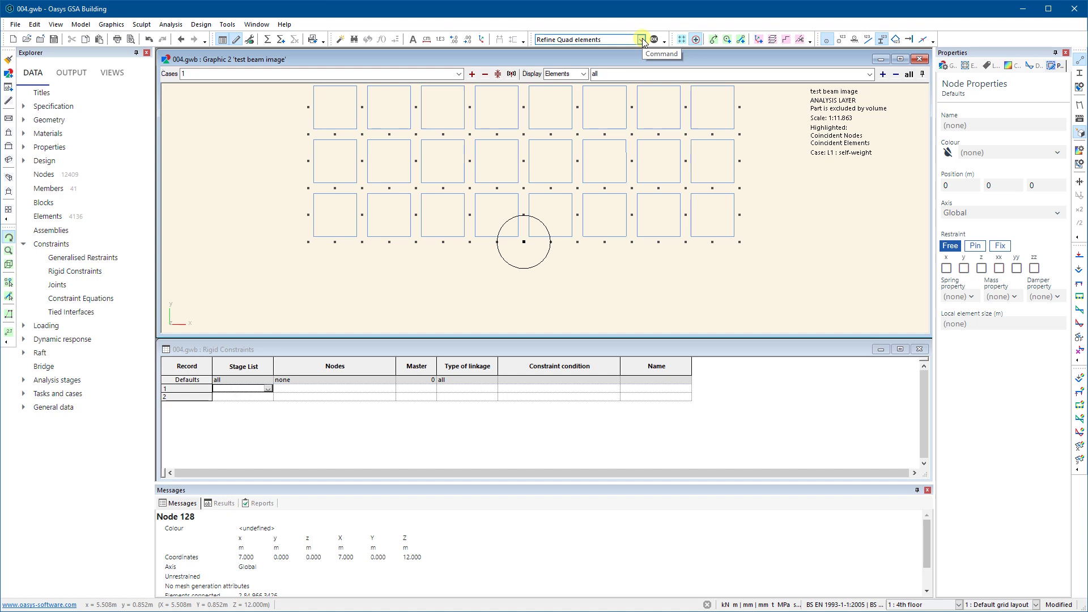
Display the element edge arrows on the slab quads and review the element label options without changing them.
click(896, 39)
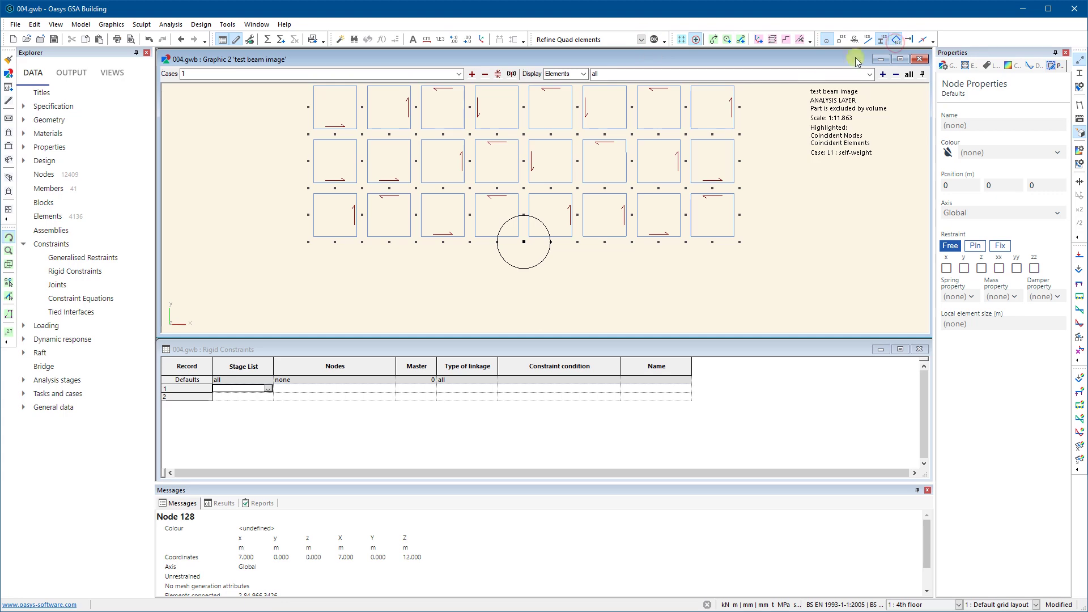
click(1079, 88)
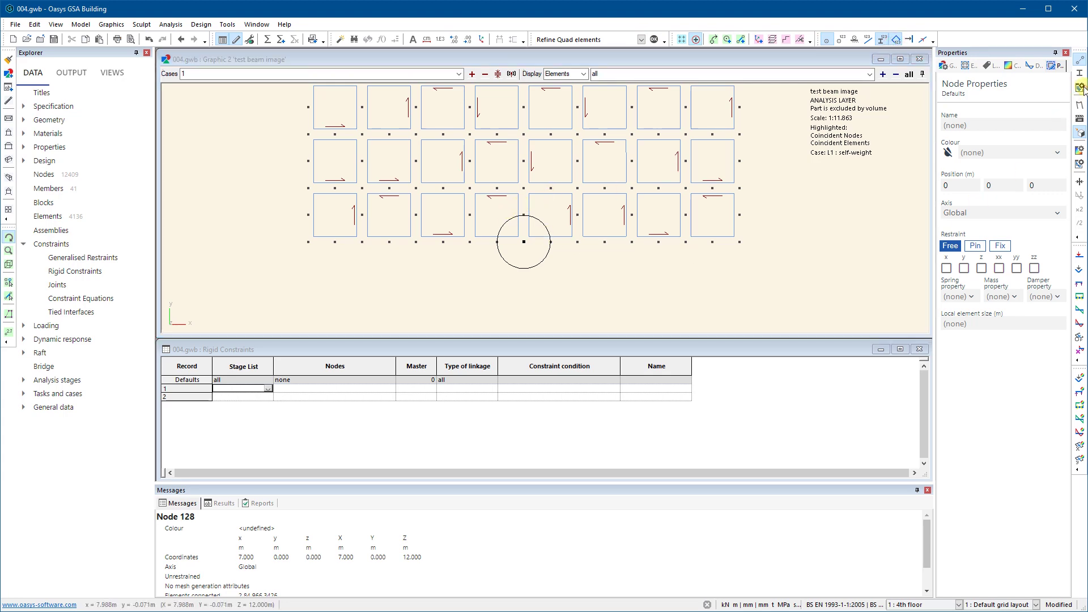
click(895, 114)
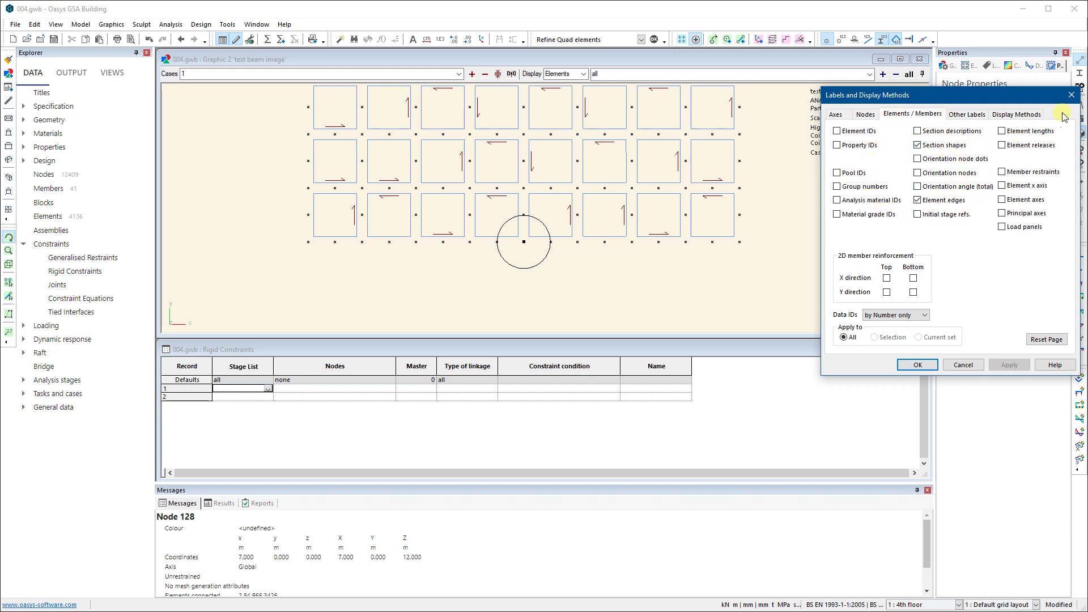
click(1071, 95)
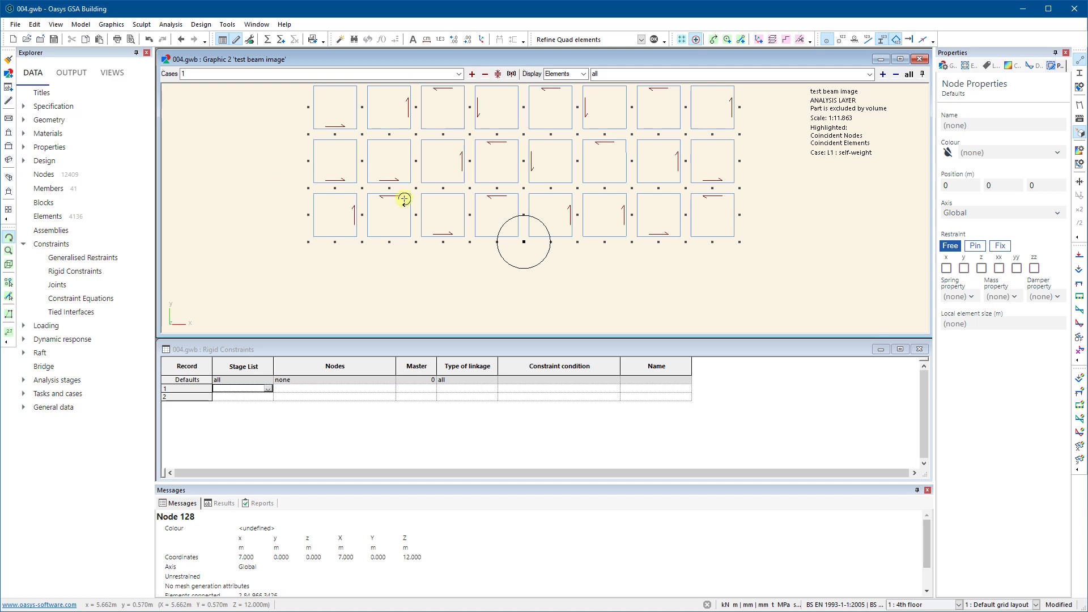
Spin quad element 84, beside the column node, with Spin 2D elements until its edge arrow lies along the slab edge.
scroll(484, 215, up, 3)
scroll(685, 230, down, 1)
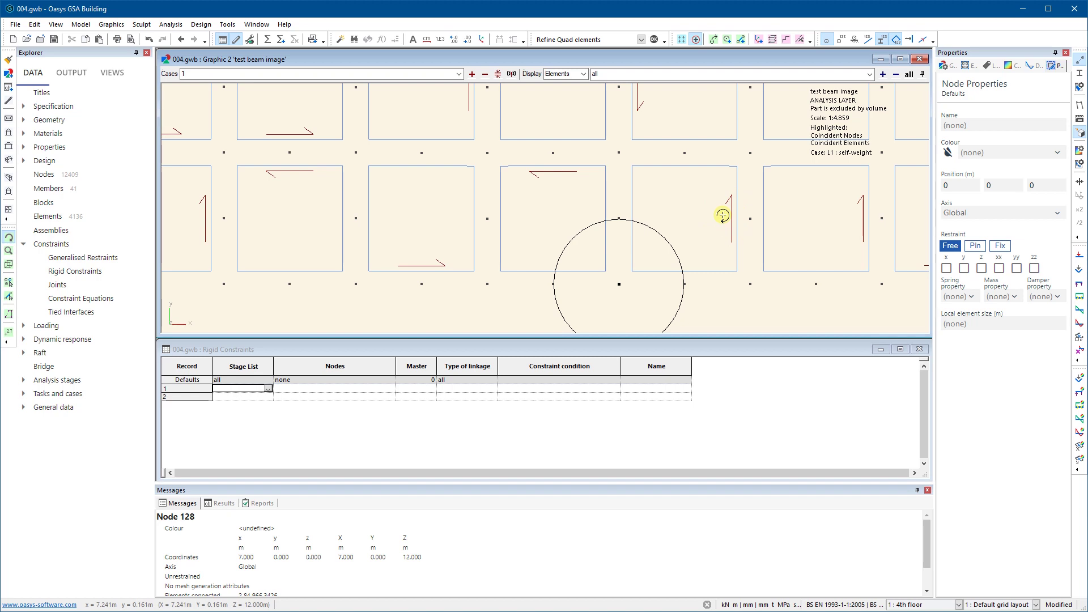
click(9, 295)
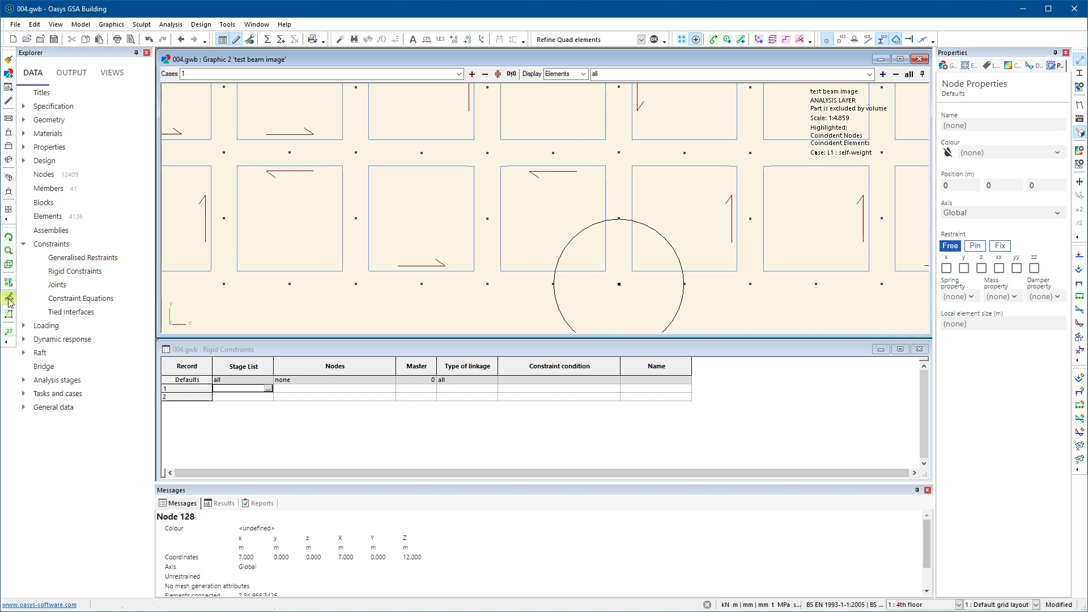
click(563, 242)
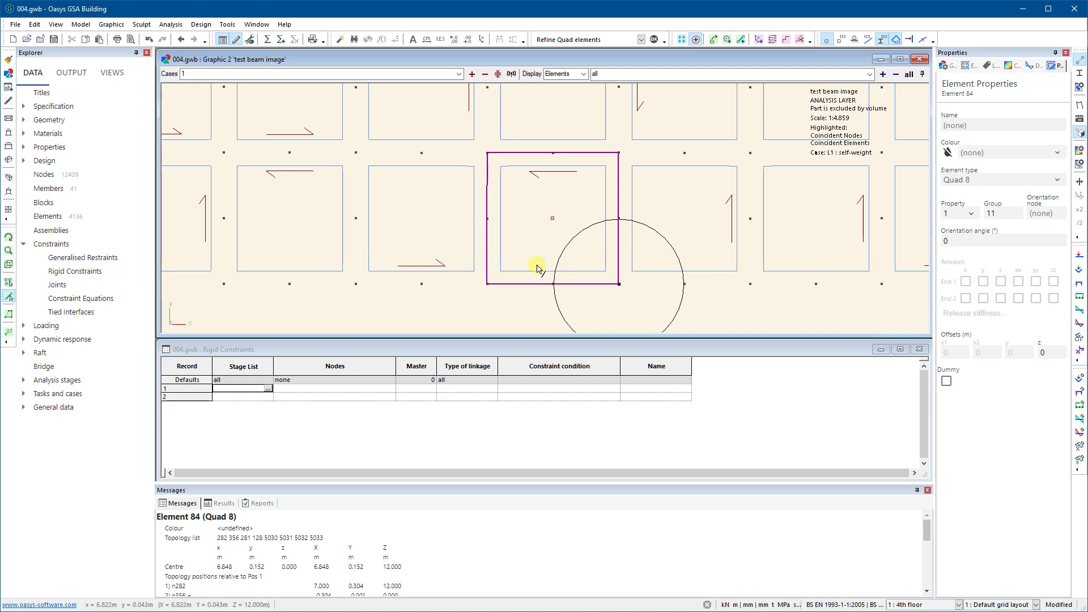
click(640, 40)
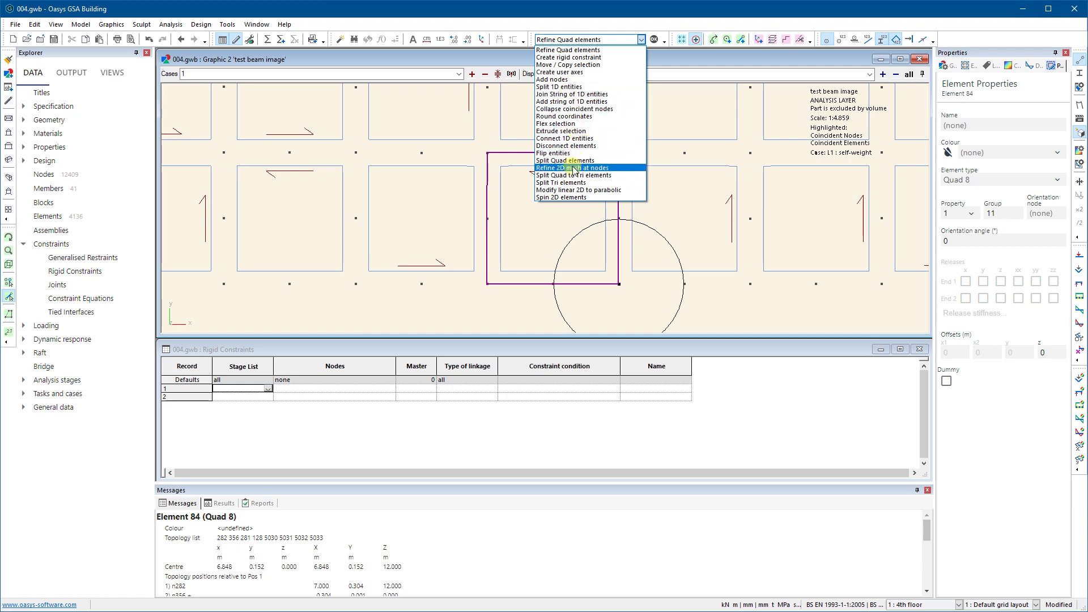
click(571, 199)
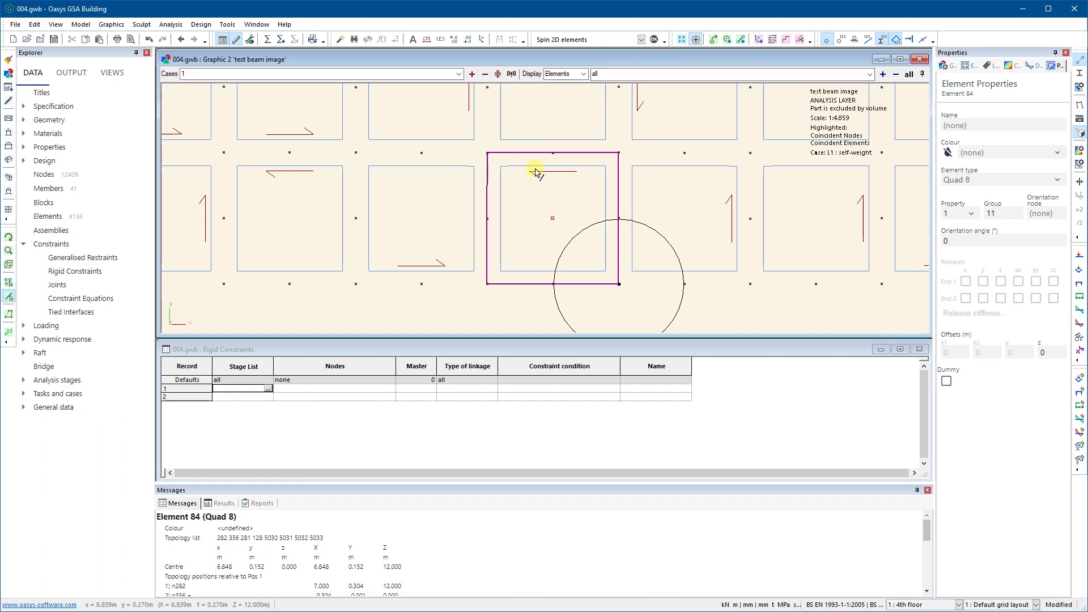
click(654, 39)
click(654, 40)
click(566, 255)
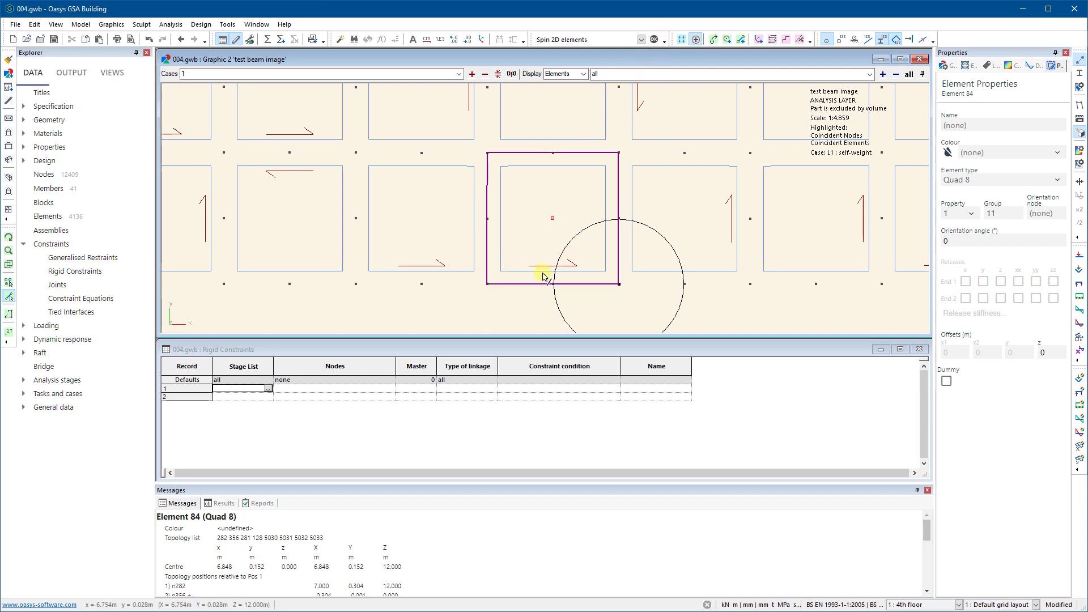
Spin quad element 966, across the column node, until its edge arrow also lies along the slab edge, and clear the selection.
click(687, 205)
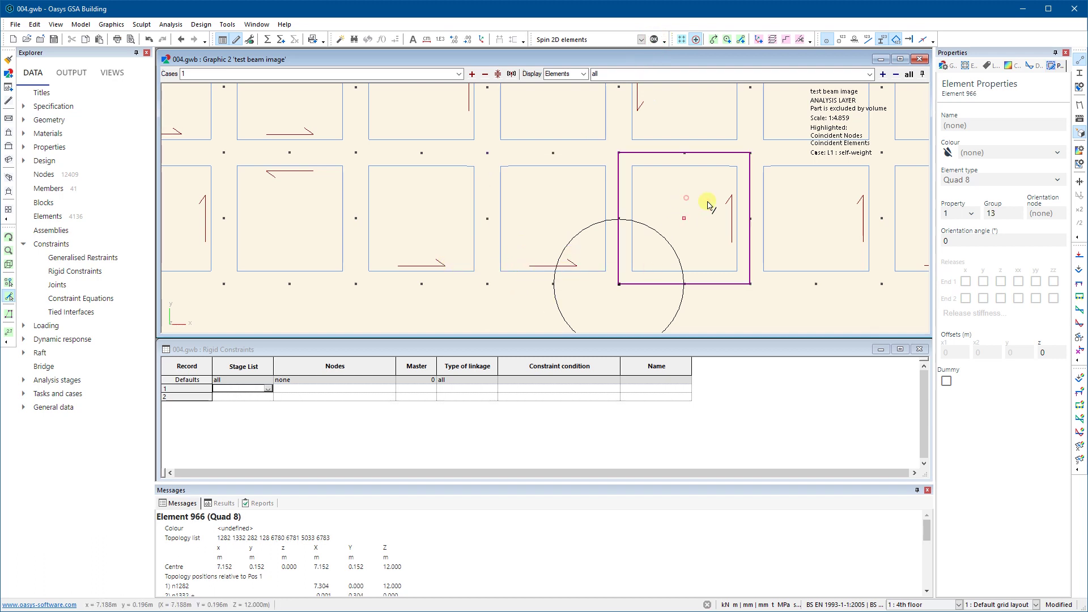
click(653, 42)
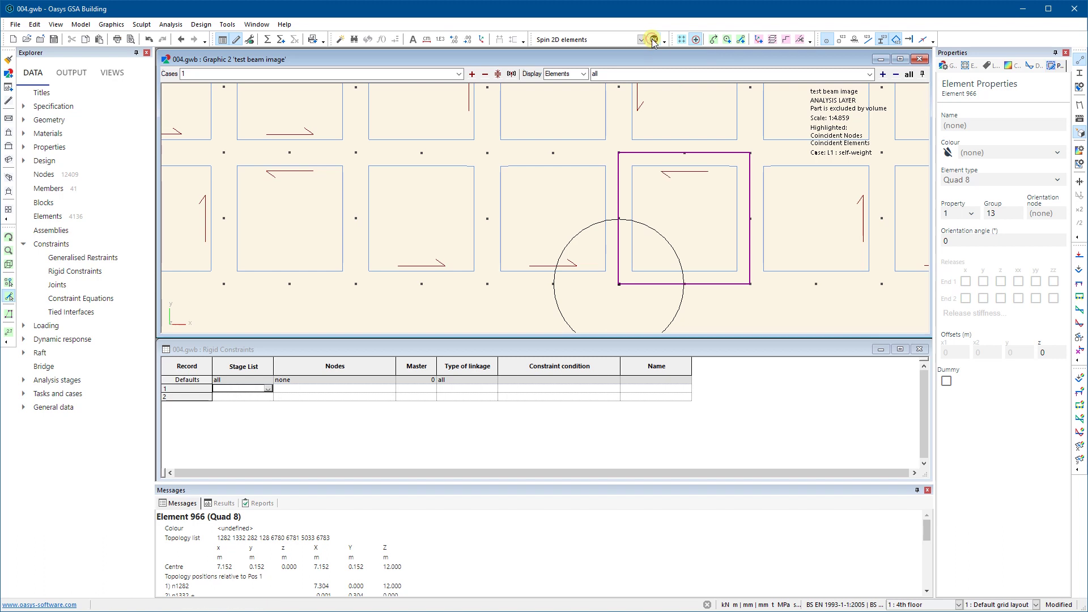
click(653, 43)
click(654, 43)
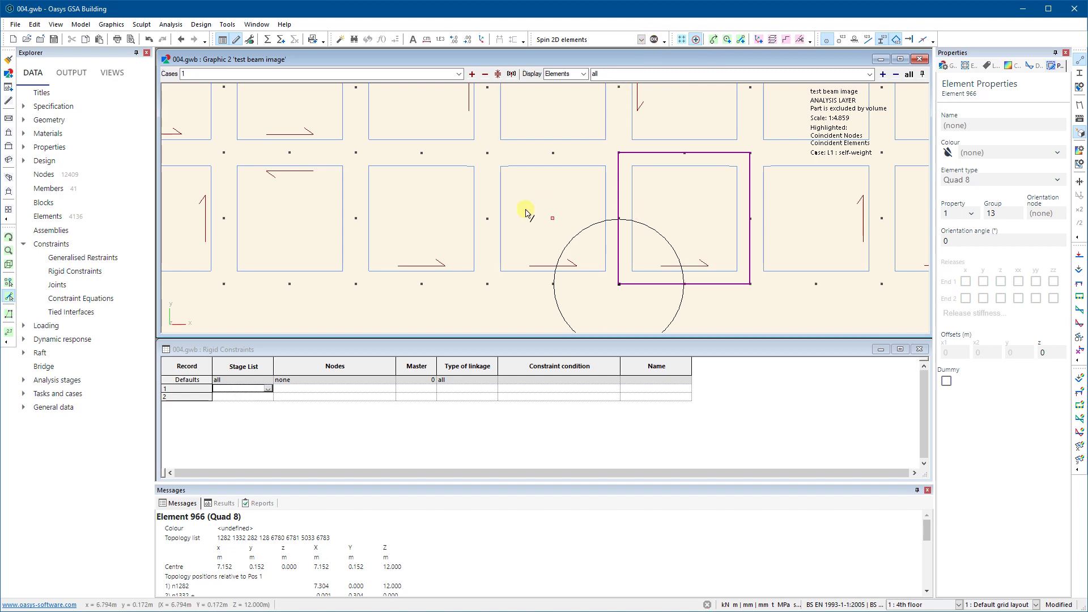
click(754, 315)
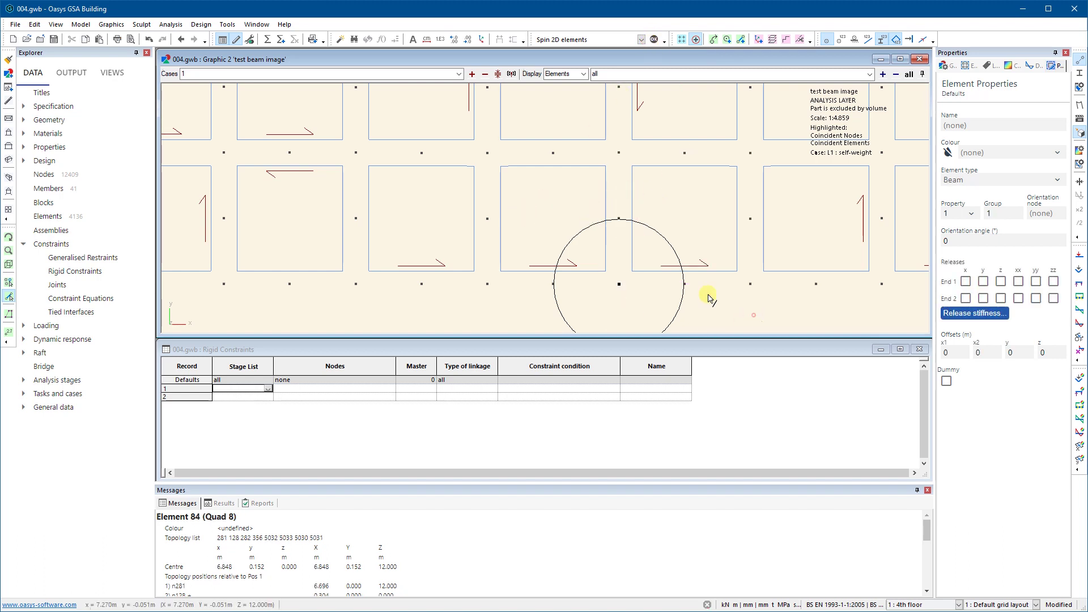
Select both quads beside the column node, spin them together back round to the slab edge, and clear the selection.
click(678, 205)
click(586, 192)
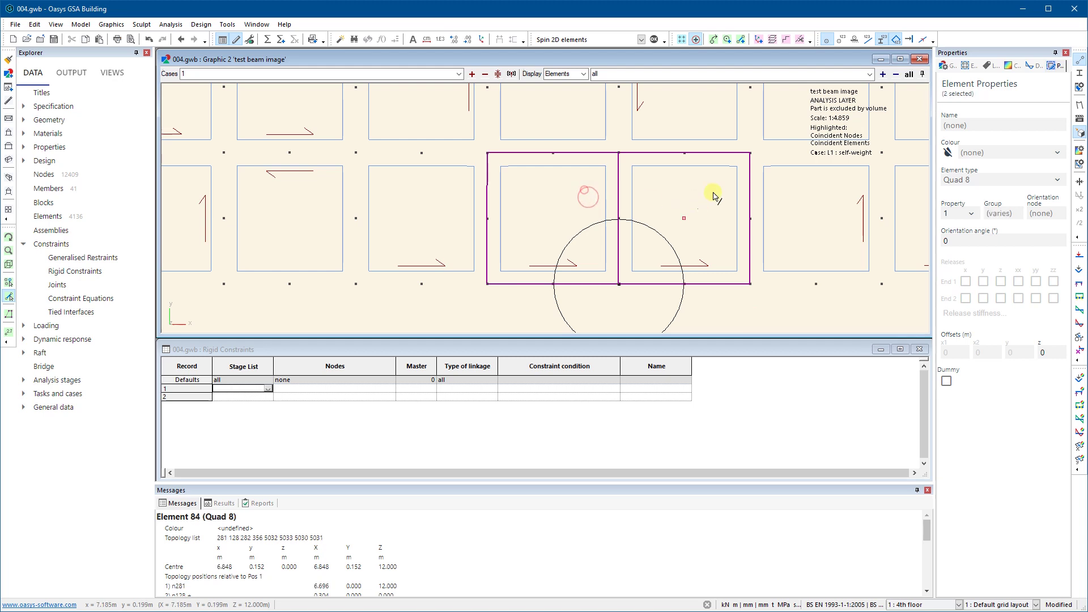
click(655, 43)
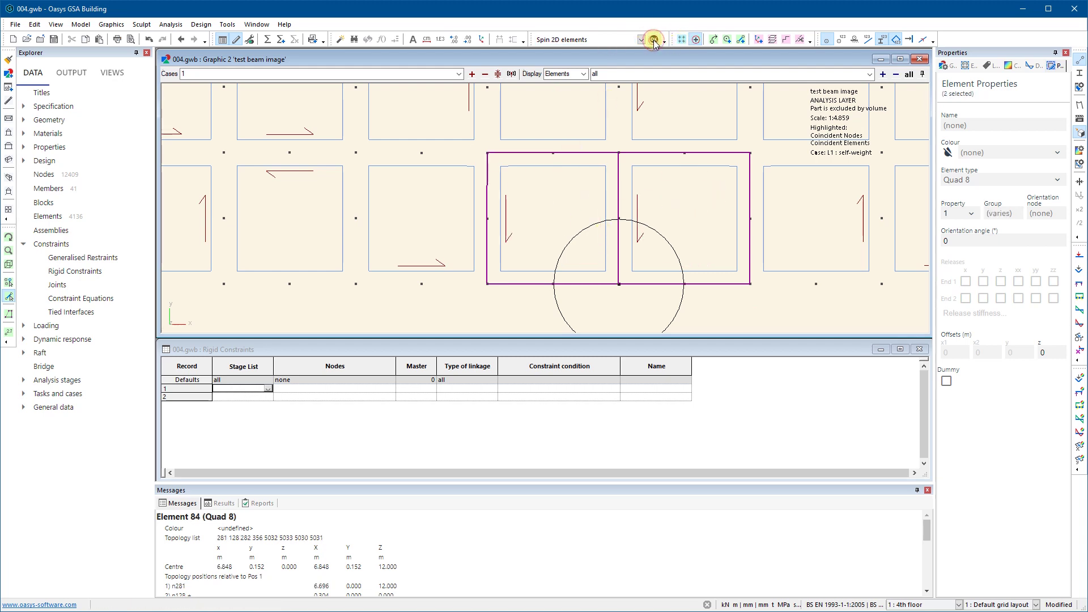
click(766, 281)
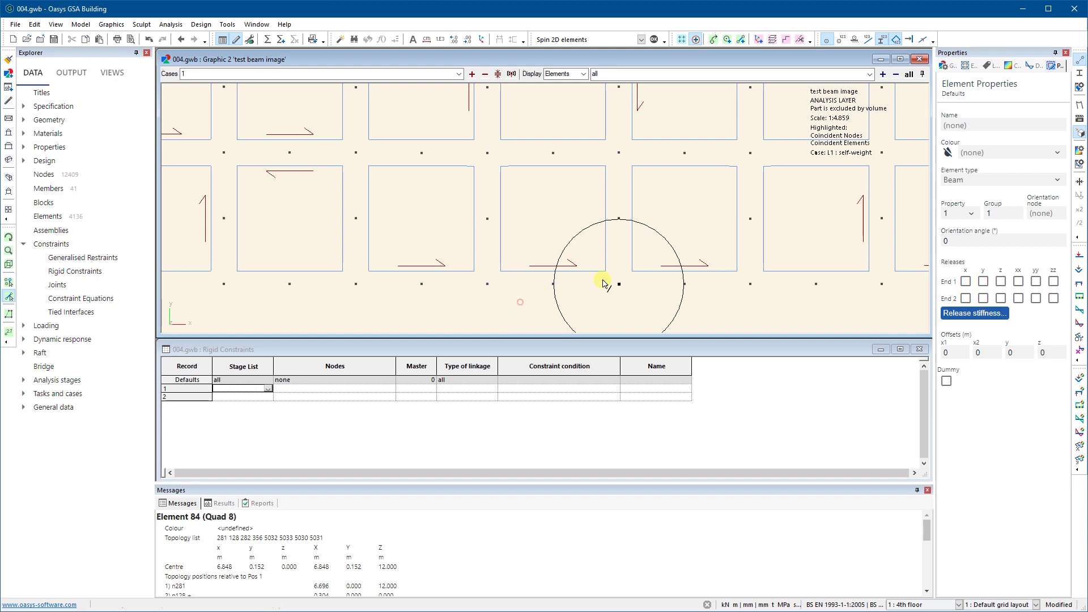
Select quad element 84 beside the column node and preview Refine Quad elements on it with refined corner 1.
click(554, 210)
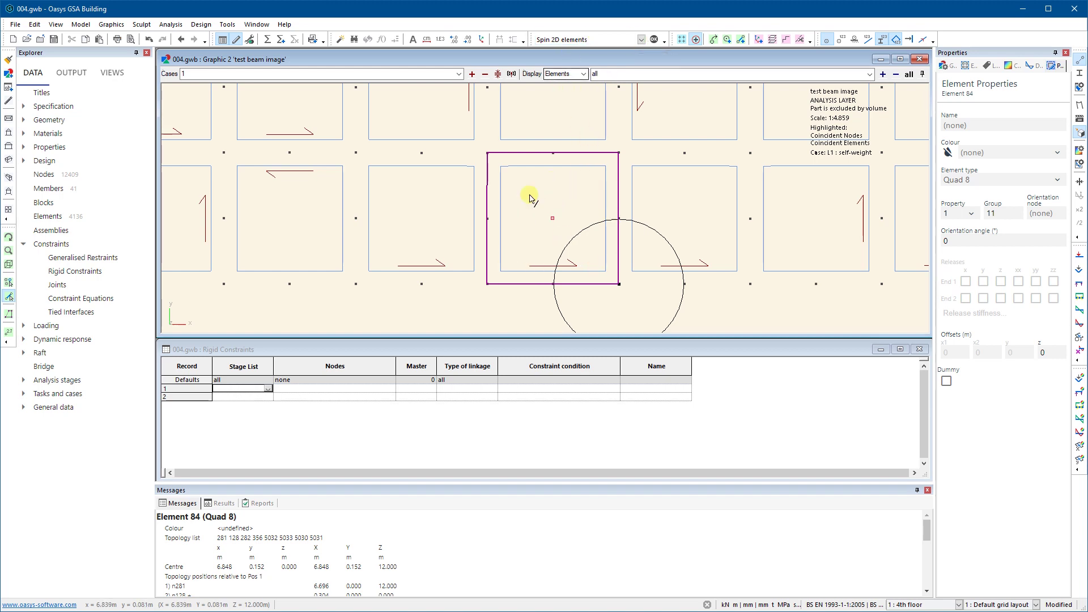
click(641, 40)
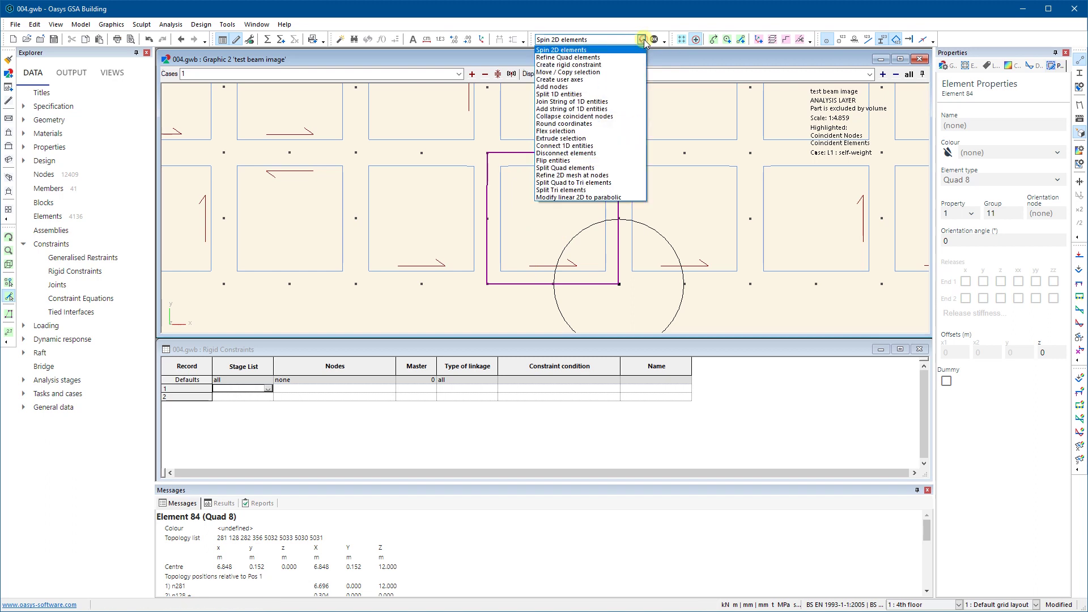
click(584, 57)
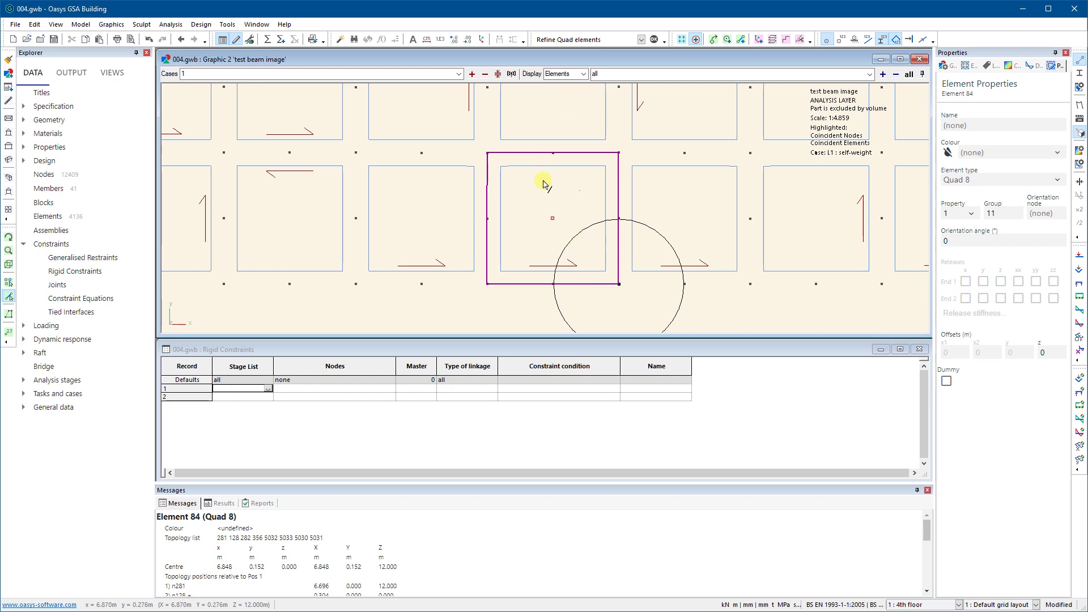
click(654, 40)
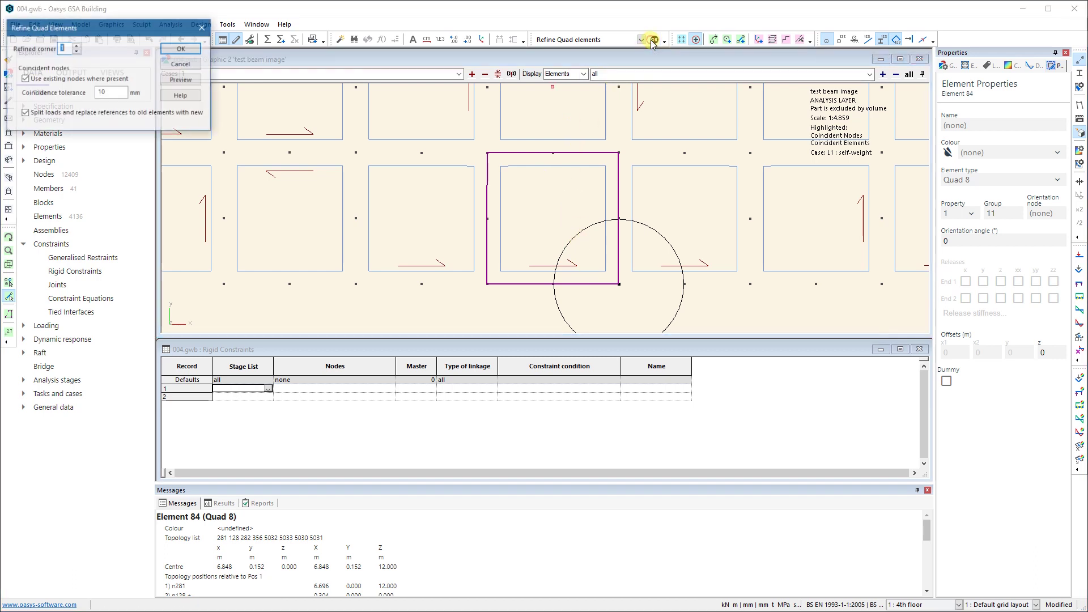
drag(134, 29, 354, 142)
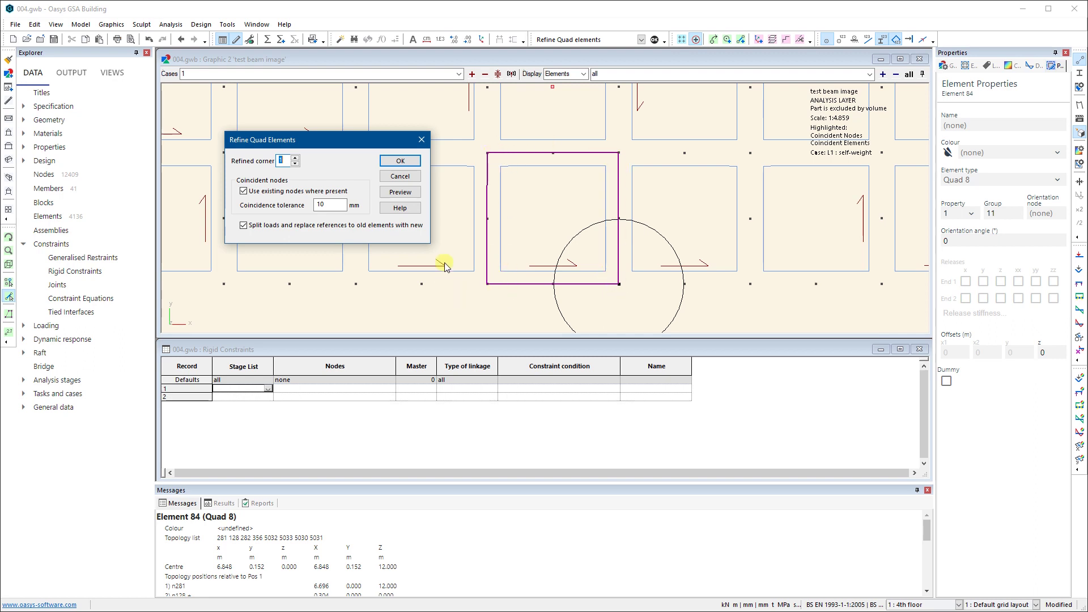
click(390, 193)
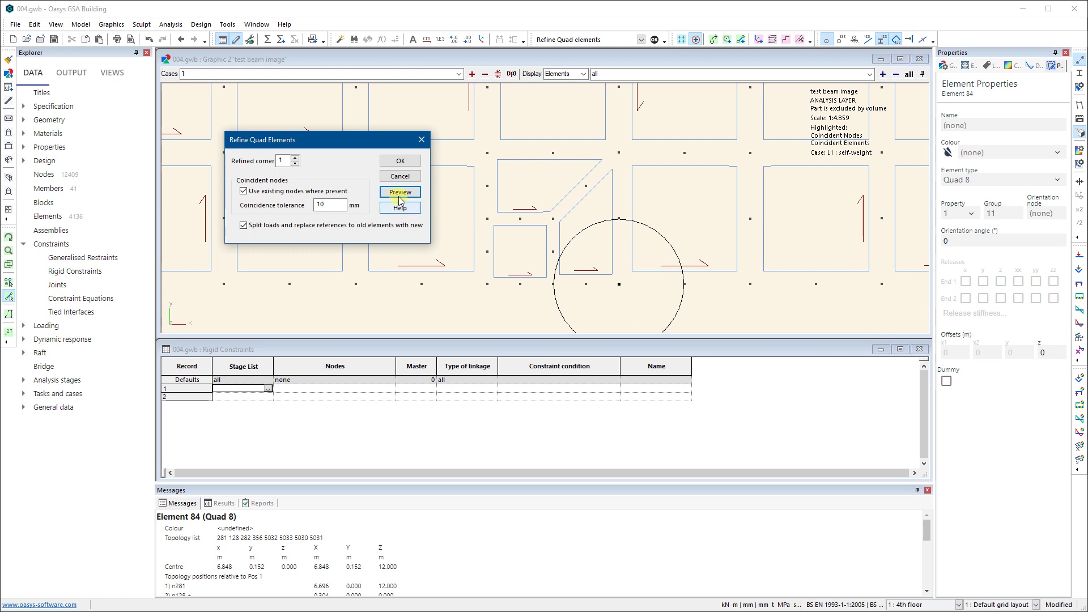
click(415, 196)
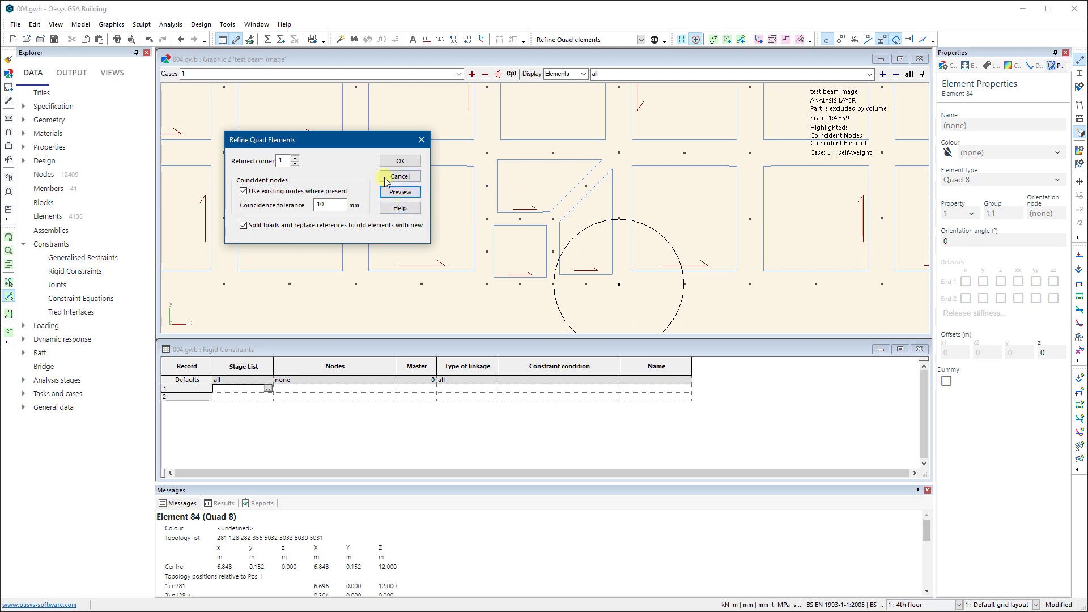
Change the refined corner to 2, preview the split, and apply the refinement to quad element 84.
click(294, 159)
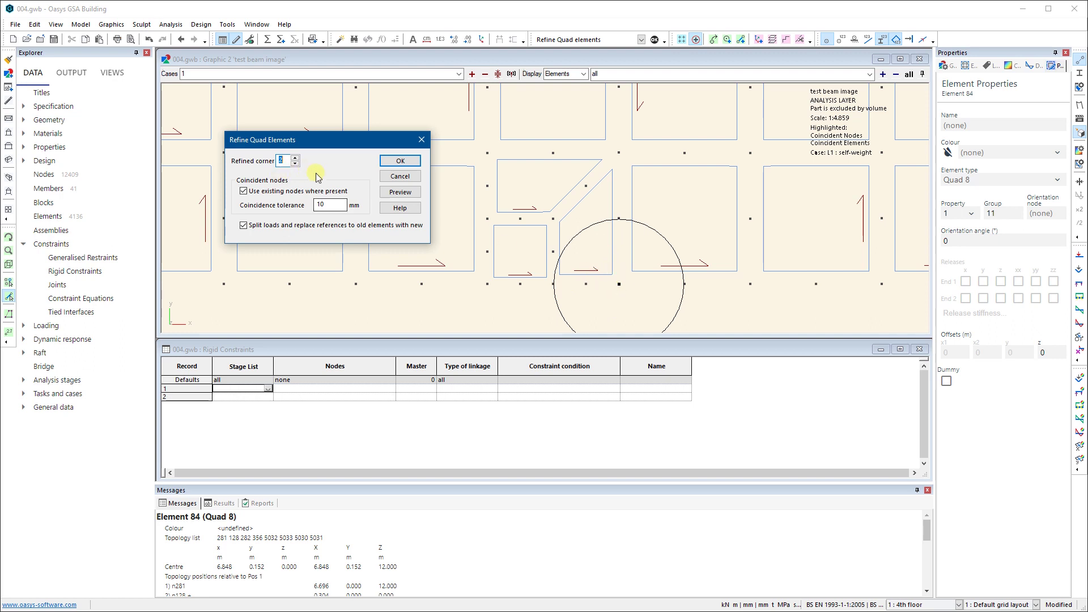
click(390, 193)
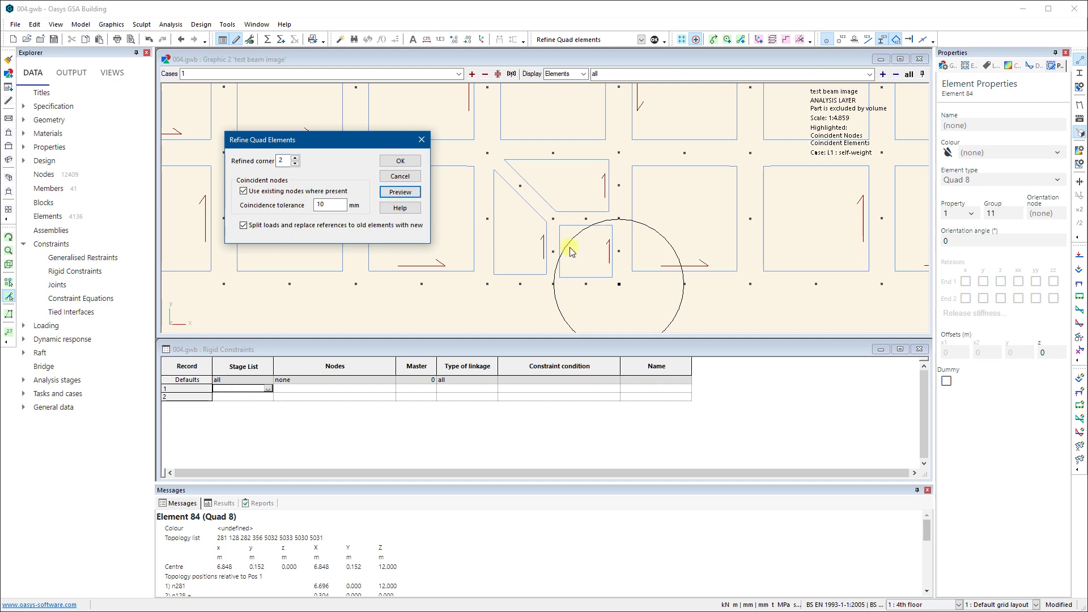
click(399, 161)
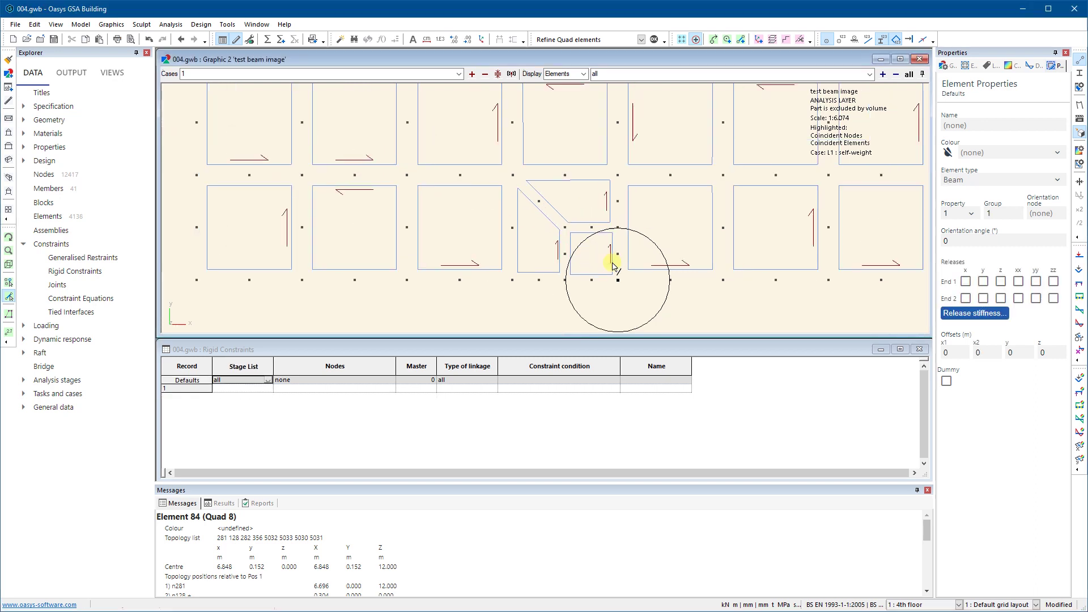
scroll(622, 271, down, 1)
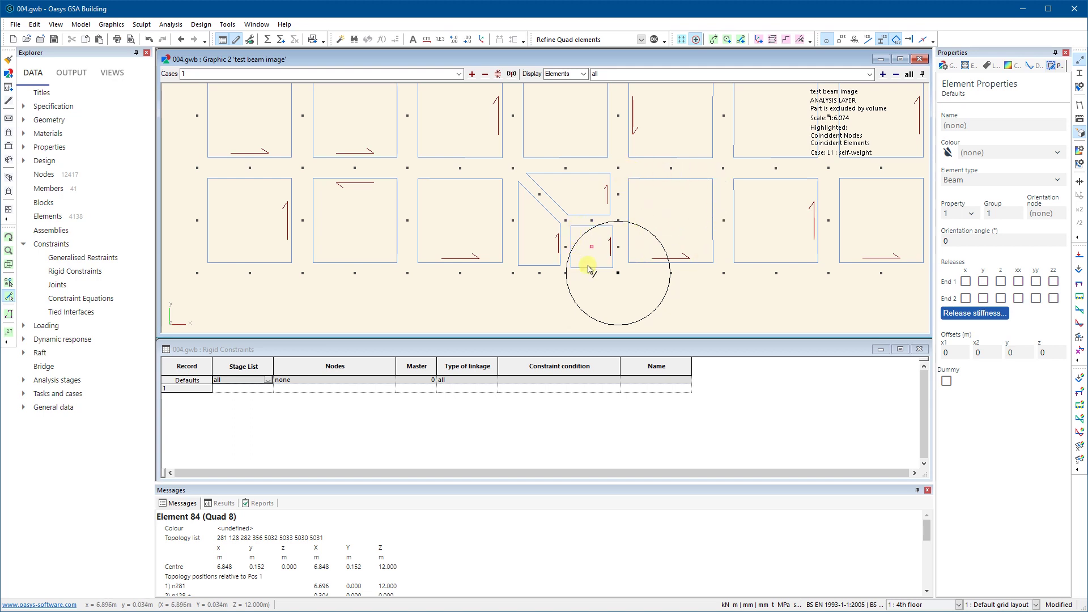
Turn on edge highlighting in the graphic settings to check the slab mesh edges around the column.
click(112, 25)
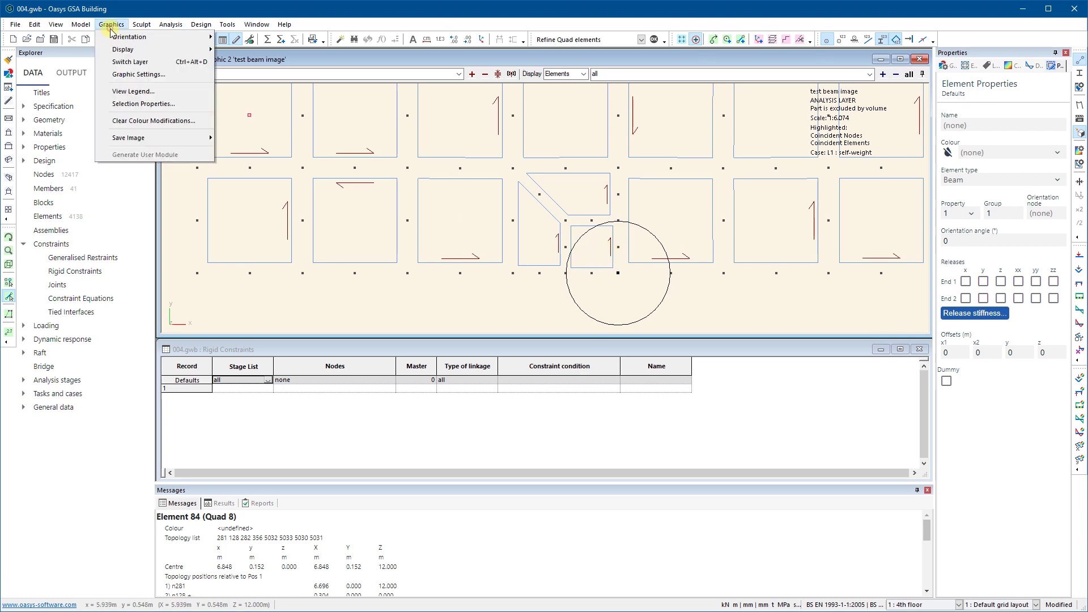
click(148, 73)
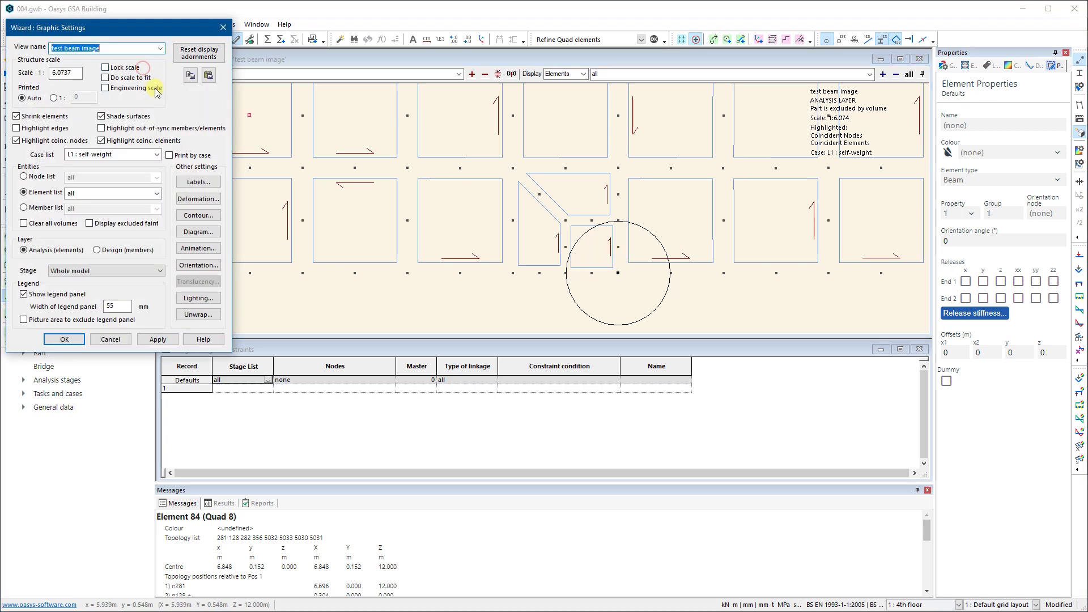
click(24, 133)
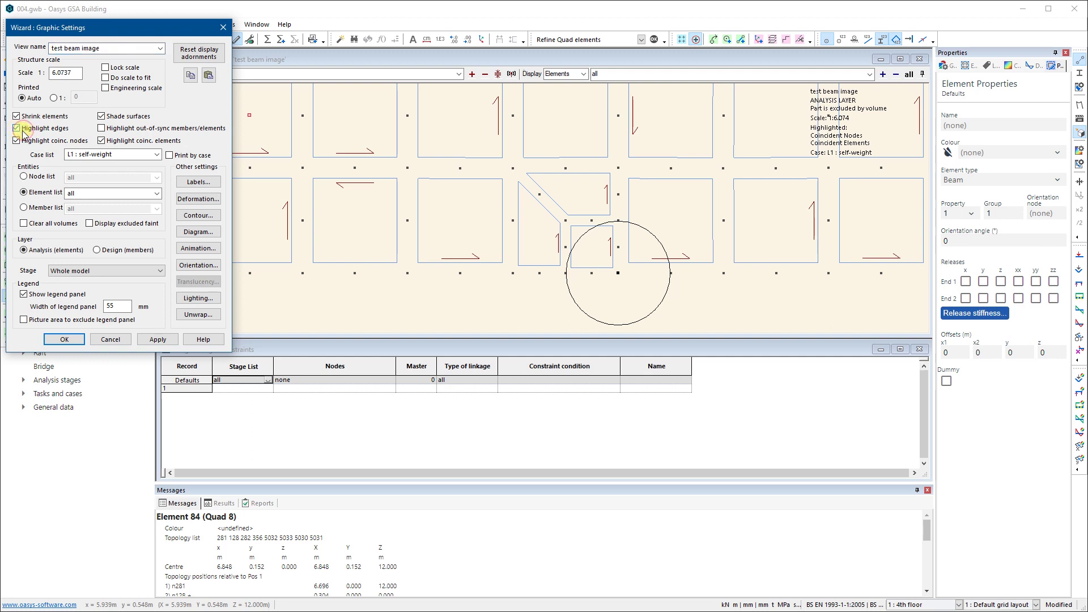
click(16, 130)
click(64, 339)
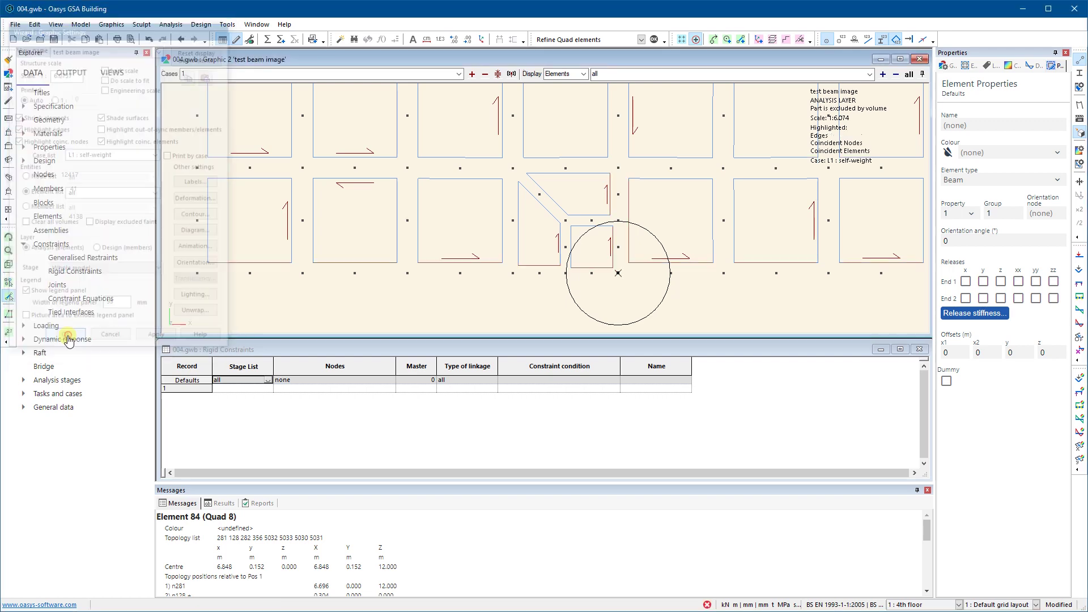
scroll(636, 273, down, 2)
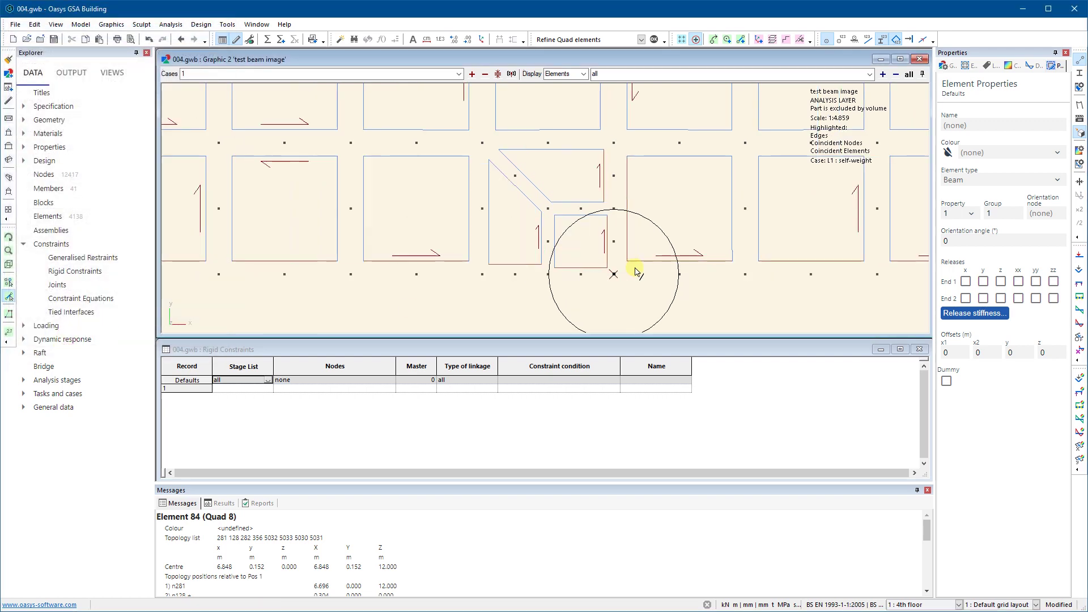
scroll(638, 214, up, 2)
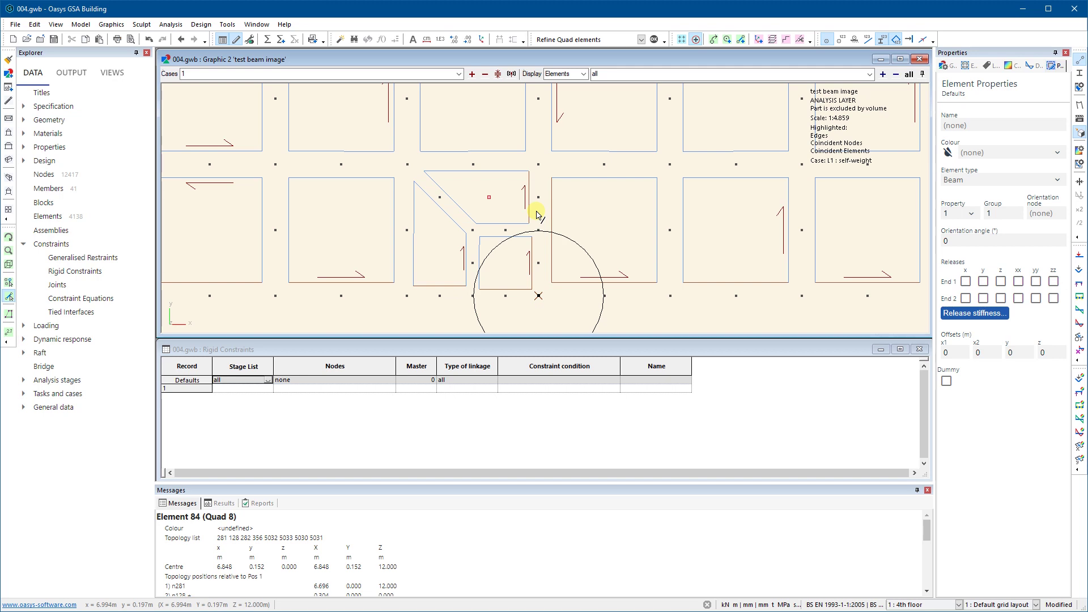
Refine quad element 966, across the column node, at corner 1, previewing the split before applying it.
click(604, 216)
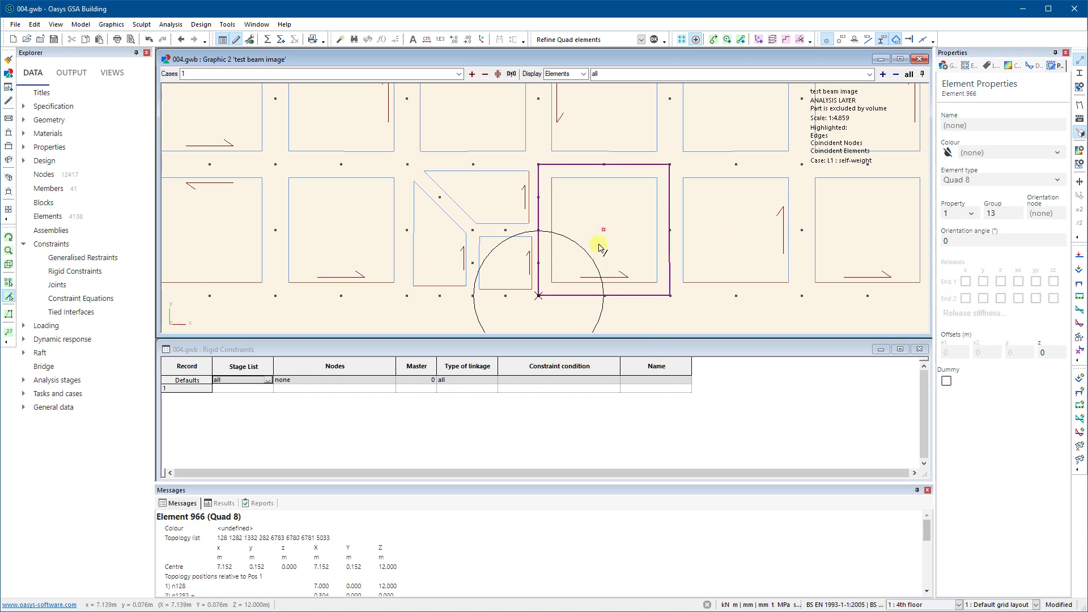
click(654, 40)
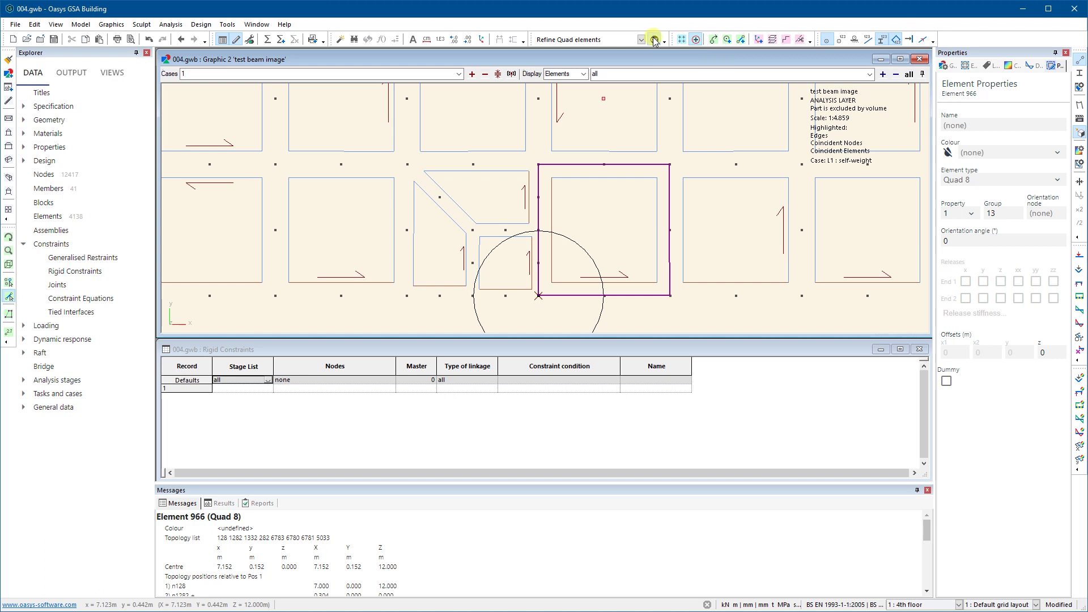
drag(206, 49, 294, 105)
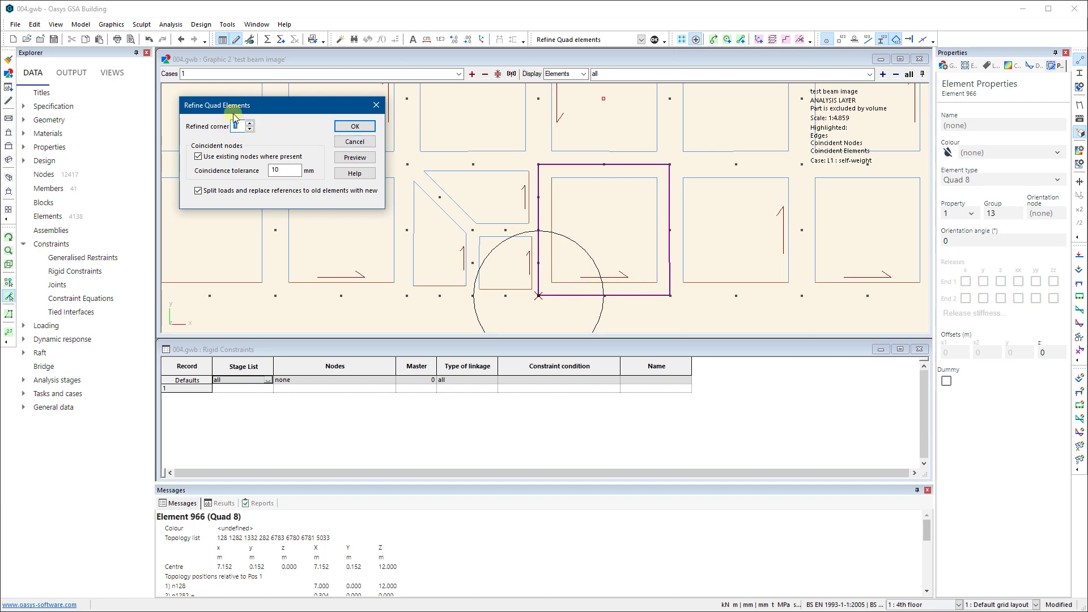
click(355, 158)
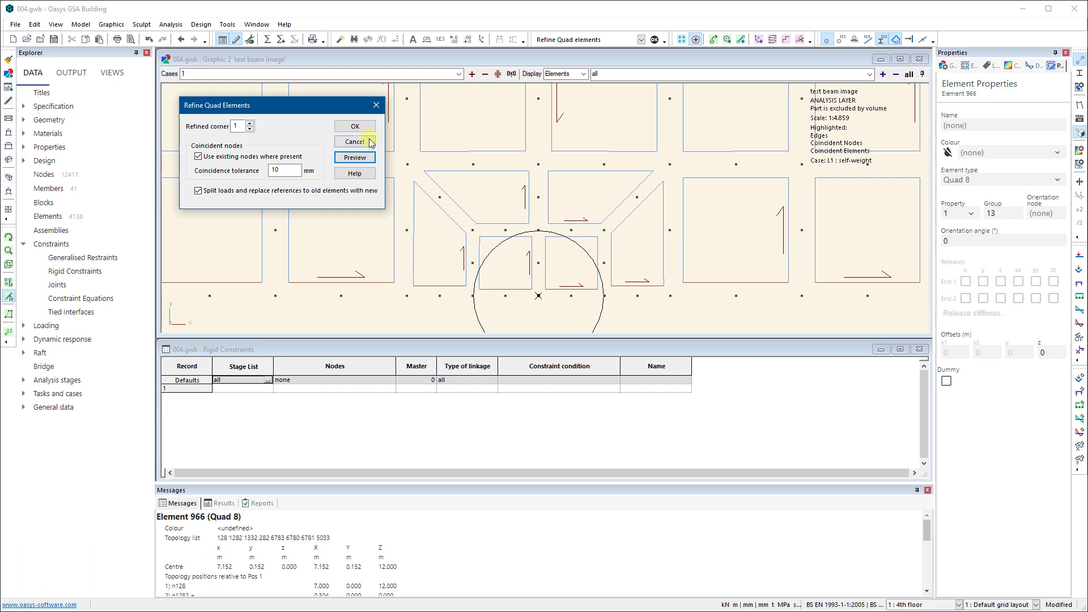
click(355, 127)
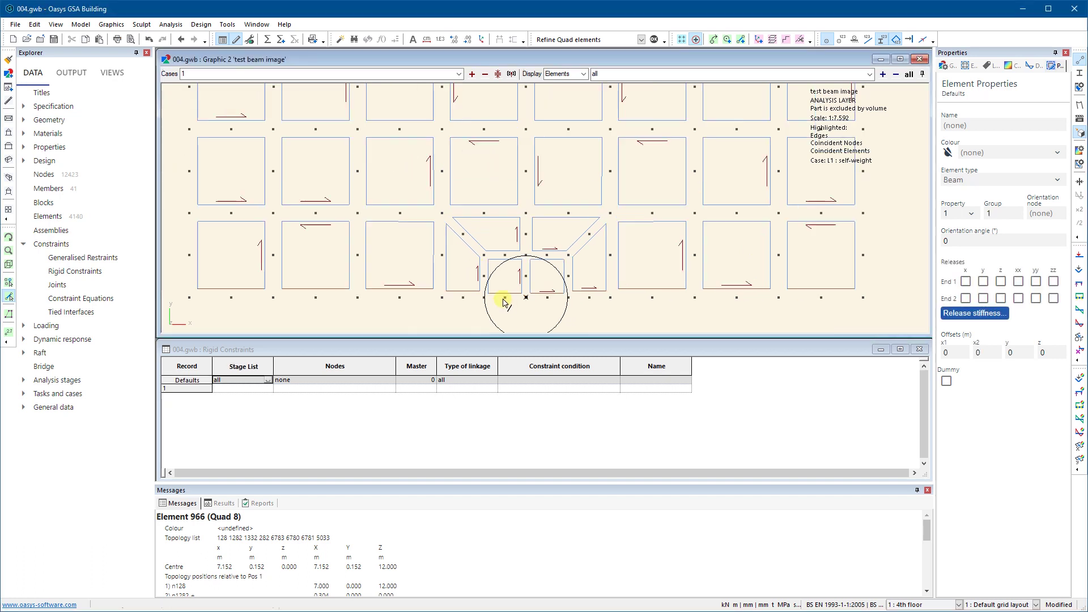
Turn off element shrinking and inspect how the refined quads connect around the edge column node.
scroll(544, 287, down, 2)
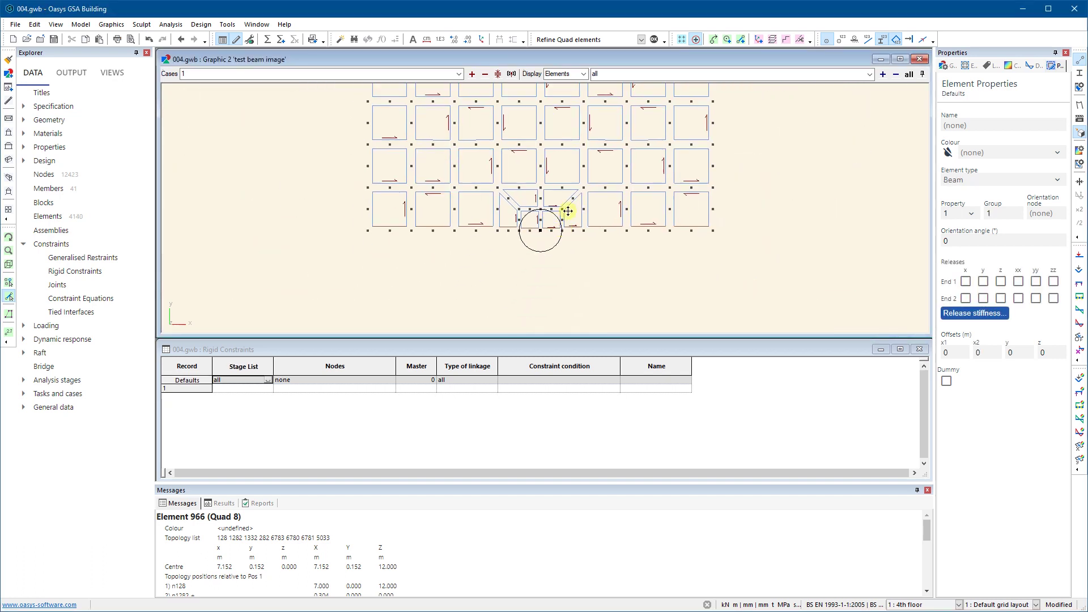
middle_drag(567, 210, 573, 198)
click(1078, 62)
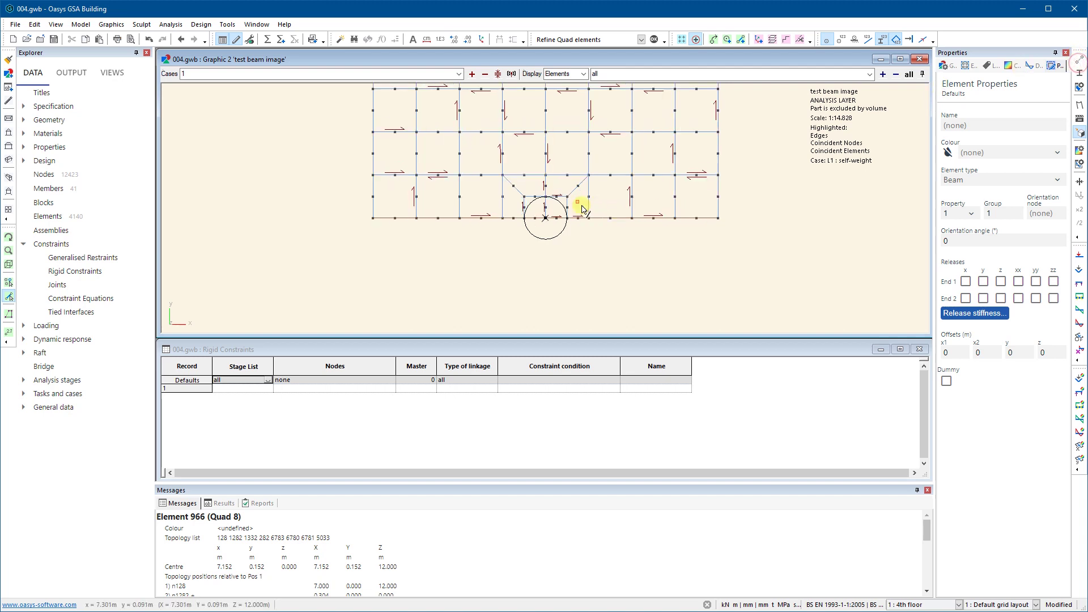
scroll(582, 209, up, 2)
middle_drag(514, 197, 527, 233)
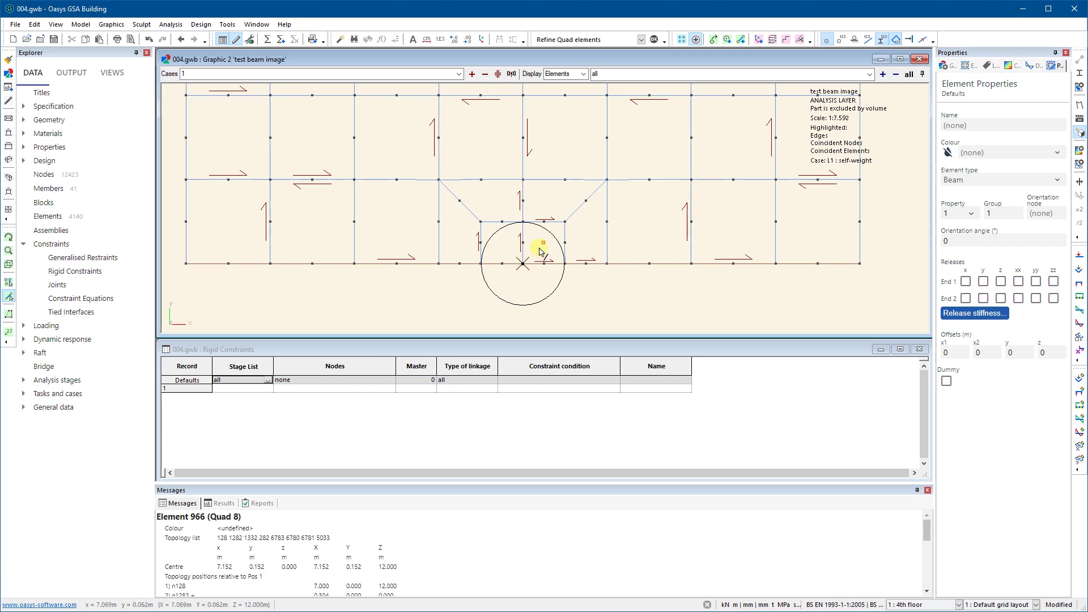
scroll(517, 254, up, 3)
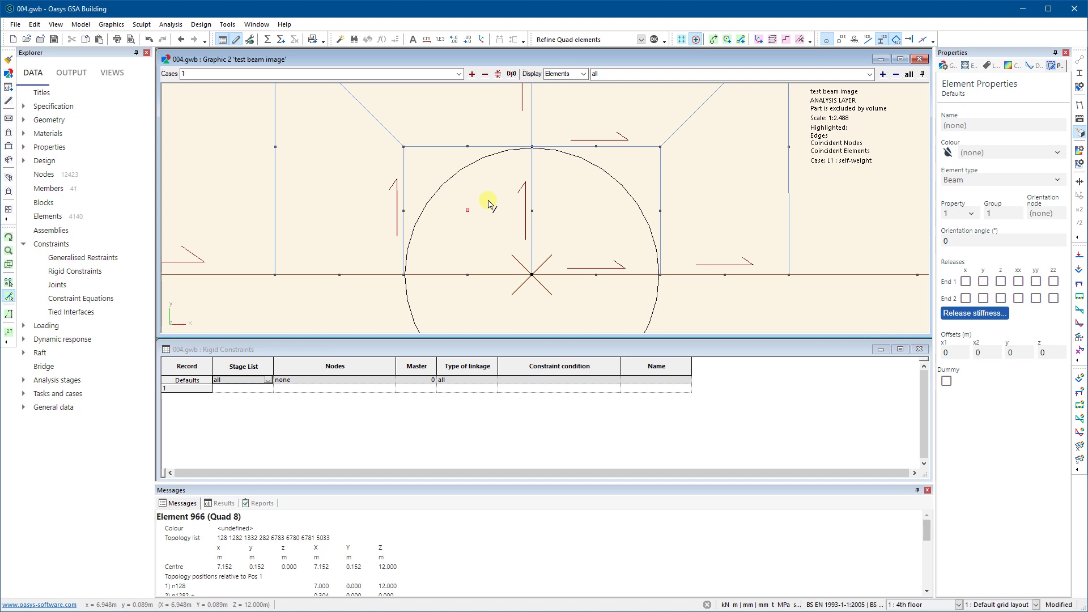
scroll(488, 204, down, 2)
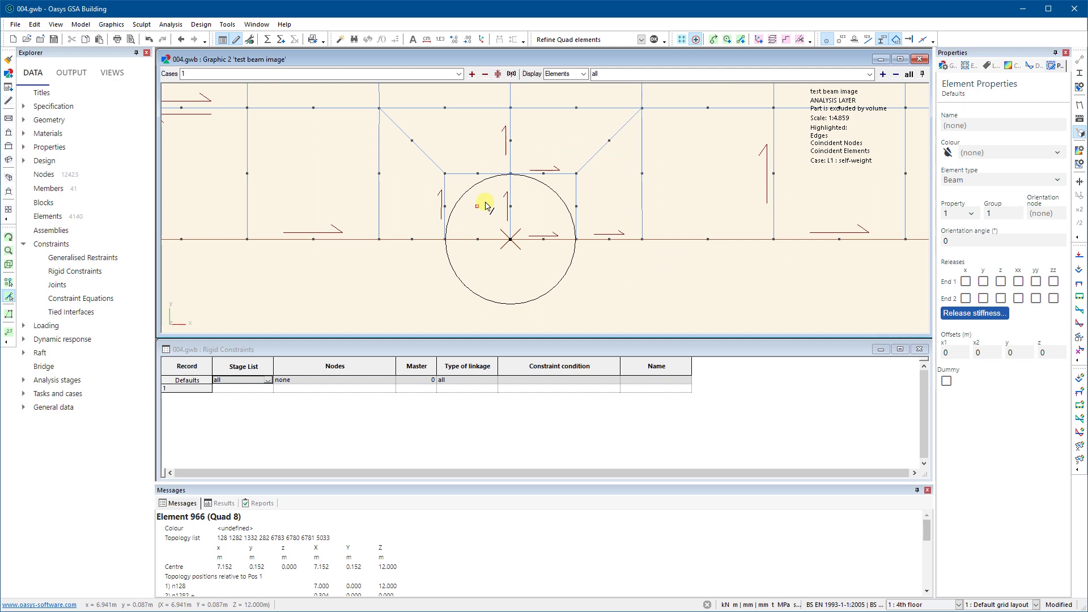
scroll(280, 231, down, 2)
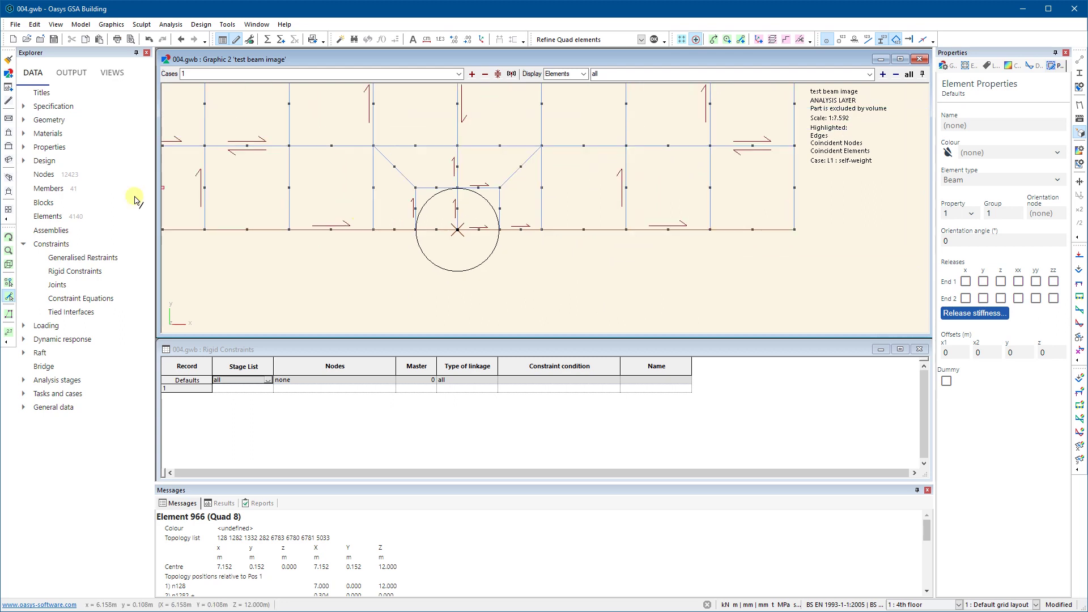
Examine the refined slab mesh and its connection to the column in an isometric view.
click(7, 163)
scroll(595, 227, up, 5)
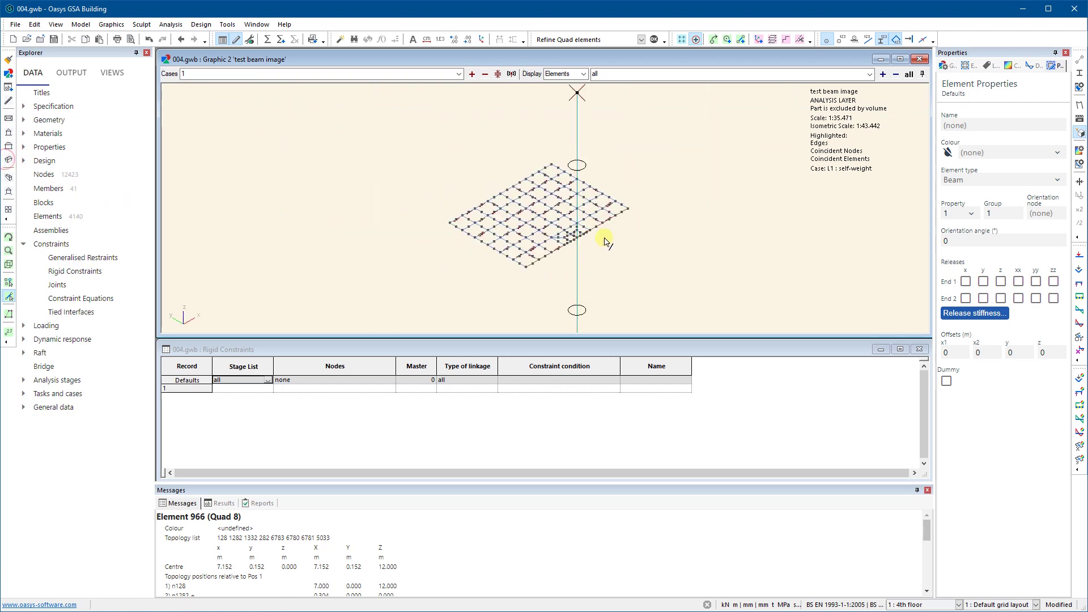
scroll(556, 221, up, 5)
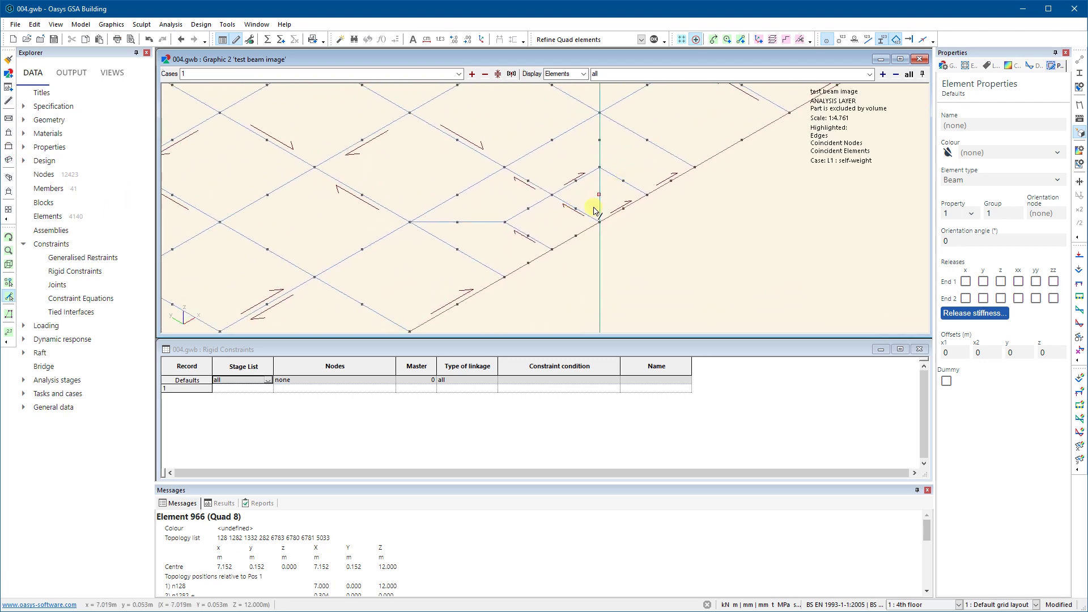
scroll(606, 220, down, 5)
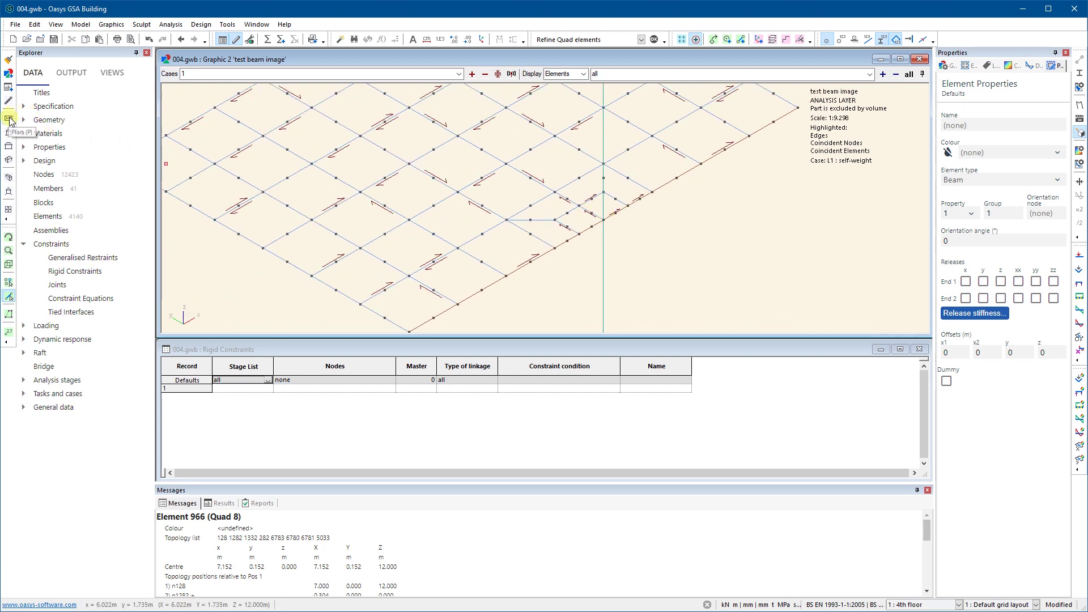
scroll(567, 171, up, 1)
scroll(567, 172, up, 2)
scroll(626, 226, up, 2)
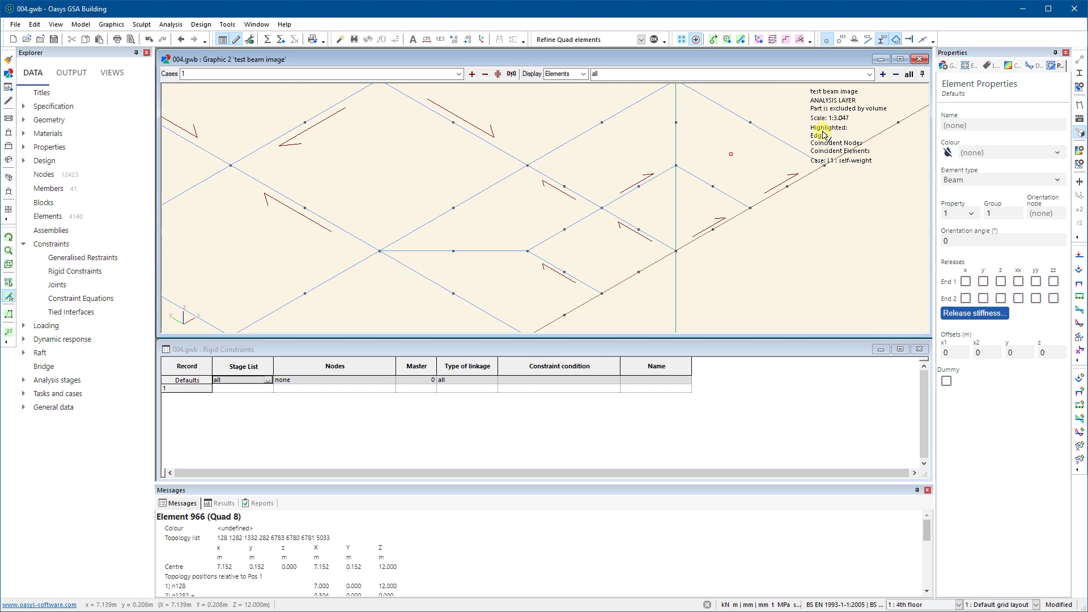
click(1079, 75)
click(1079, 75)
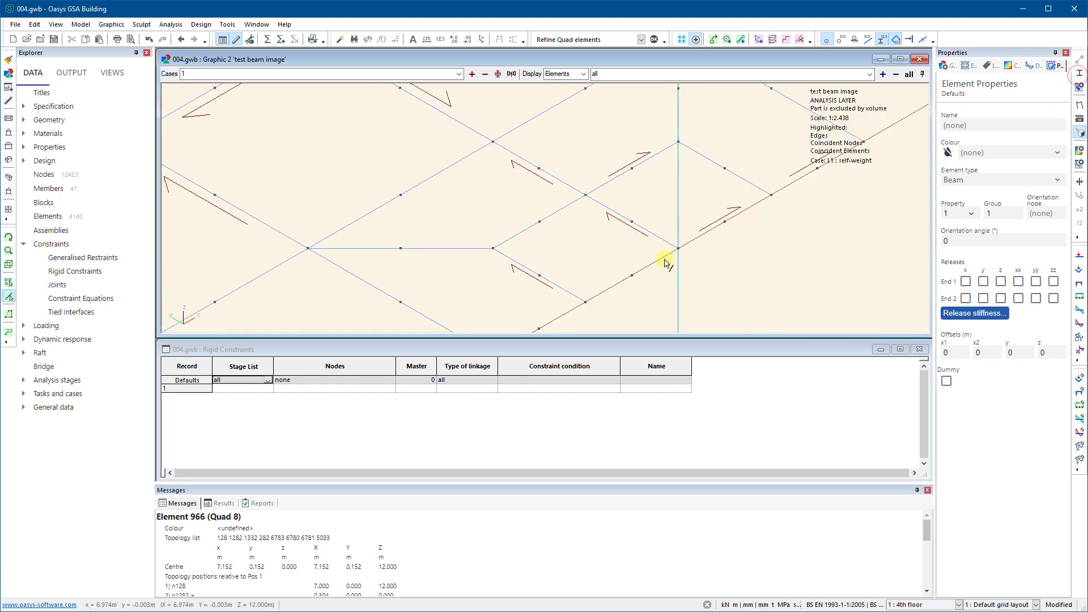
scroll(664, 260, up, 2)
Return to the plan view and frame the refined quads around the edge column node.
click(8, 117)
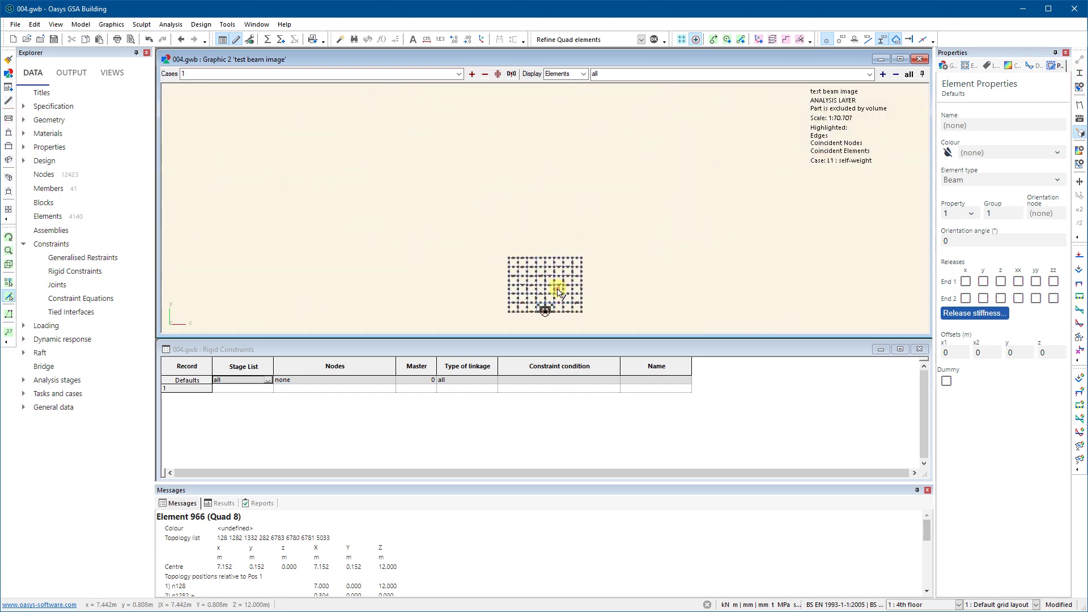
drag(556, 286, 541, 168)
scroll(558, 248, up, 10)
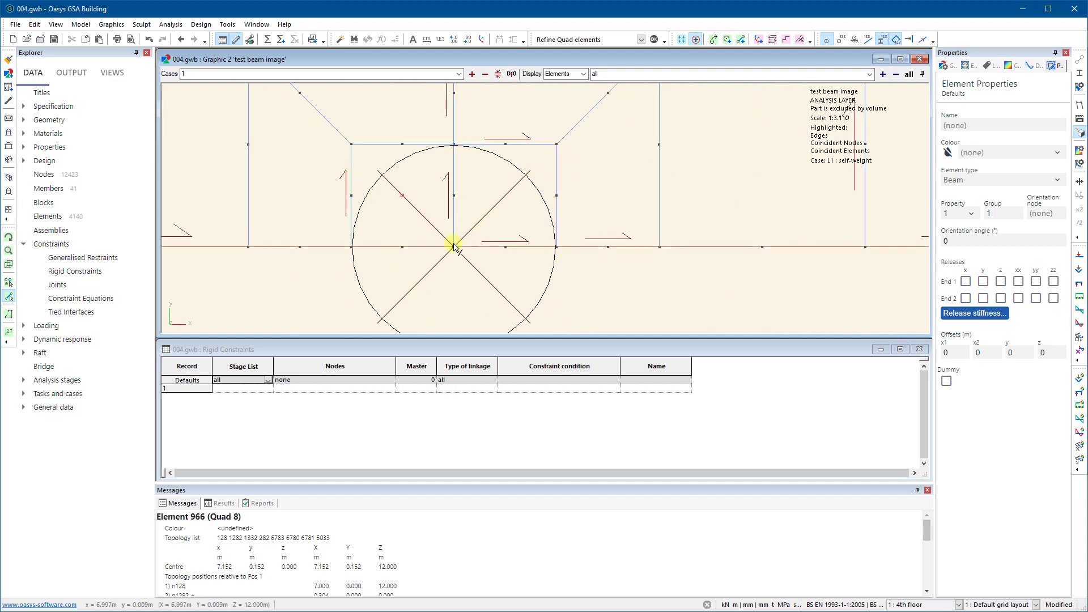
Select all nodes of the two small refined quads adjoining the edge column node, working in a tilted view.
click(8, 237)
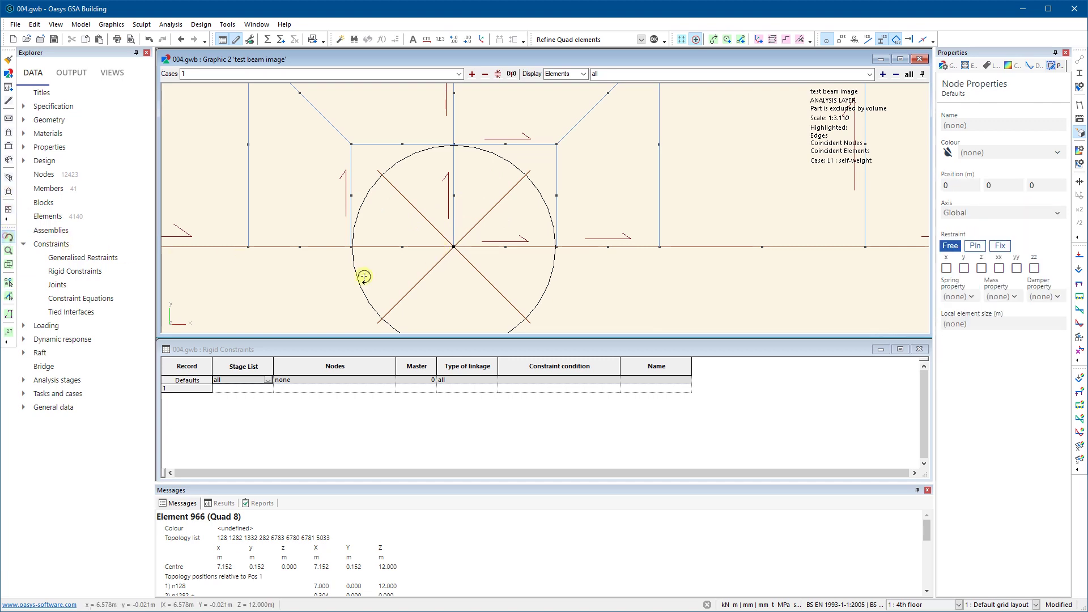
drag(362, 277, 413, 229)
scroll(652, 180, down, 4)
middle_drag(652, 180, 459, 355)
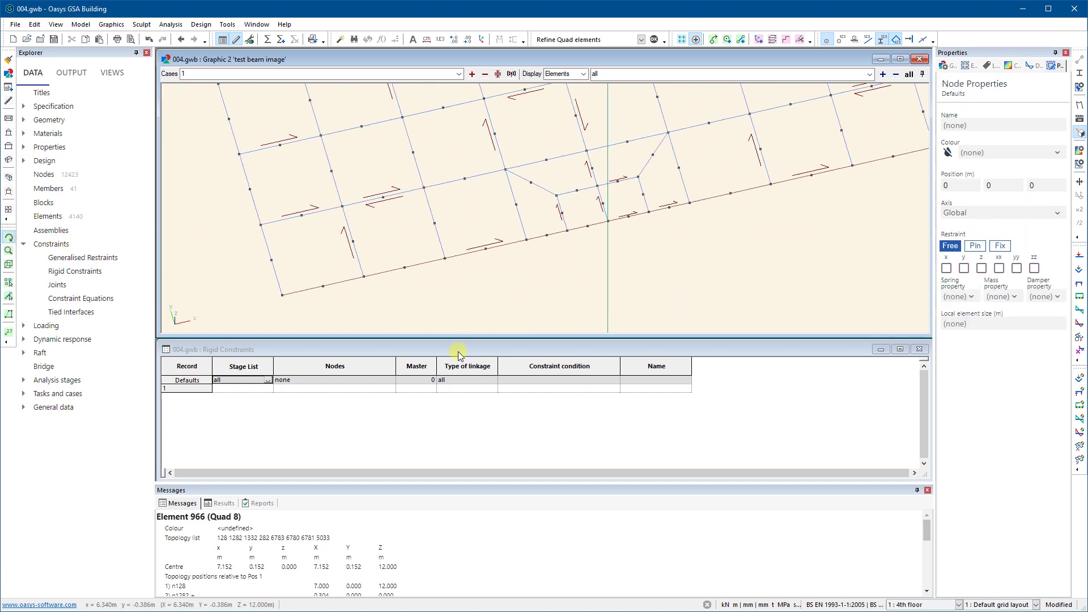
scroll(629, 224, up, 3)
middle_drag(612, 232, 596, 267)
scroll(596, 267, up, 1)
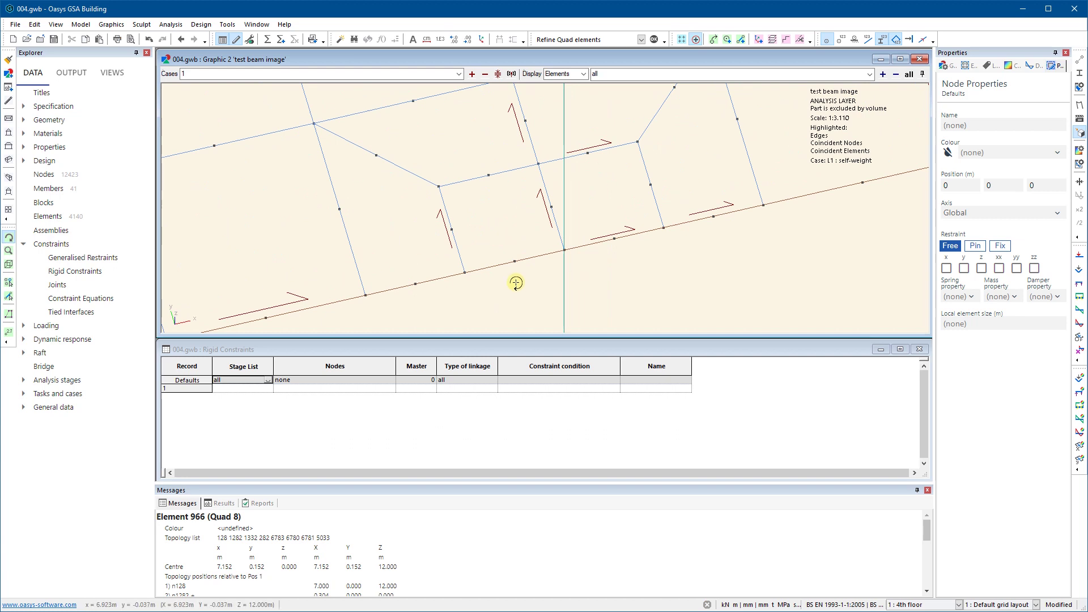
click(9, 283)
drag(681, 284, 444, 181)
drag(428, 151, 438, 134)
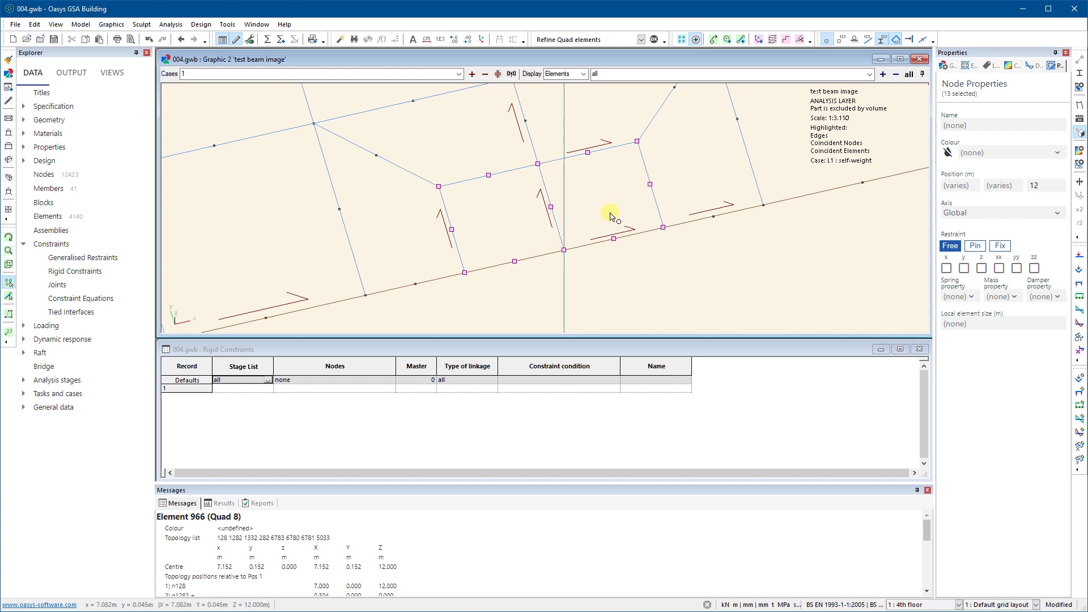
Add a rigid constraint record for all stages and assign the selected nodes to it.
click(227, 388)
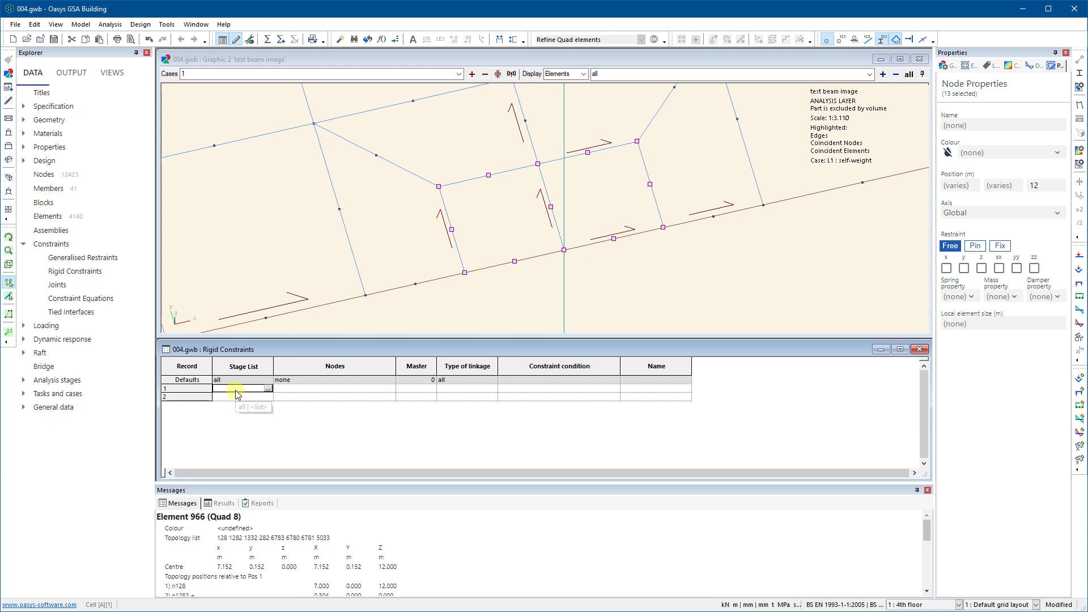
key(Tab)
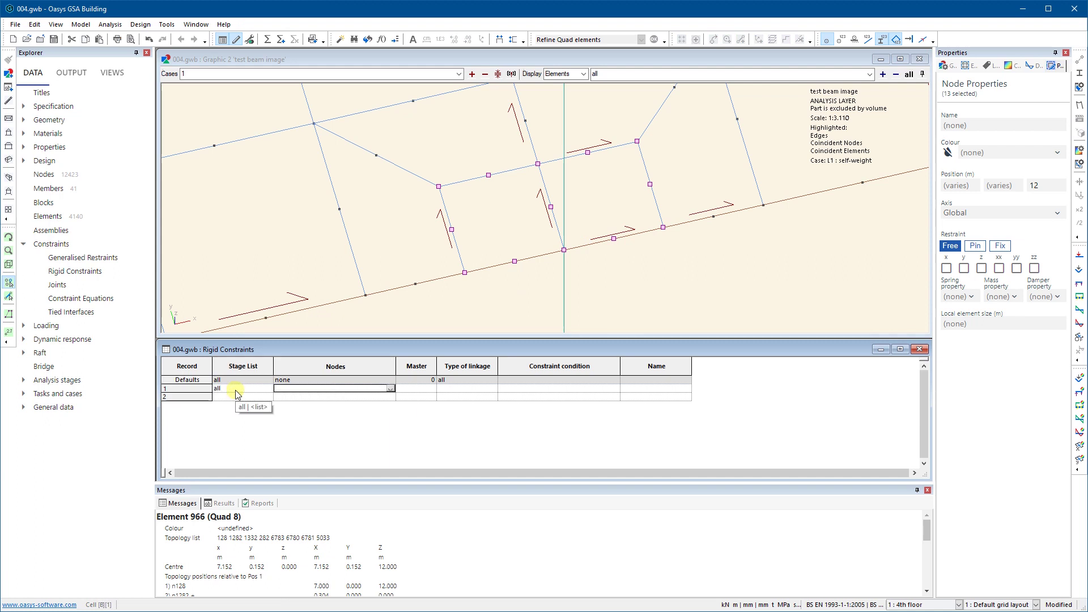
key(ctrl+v)
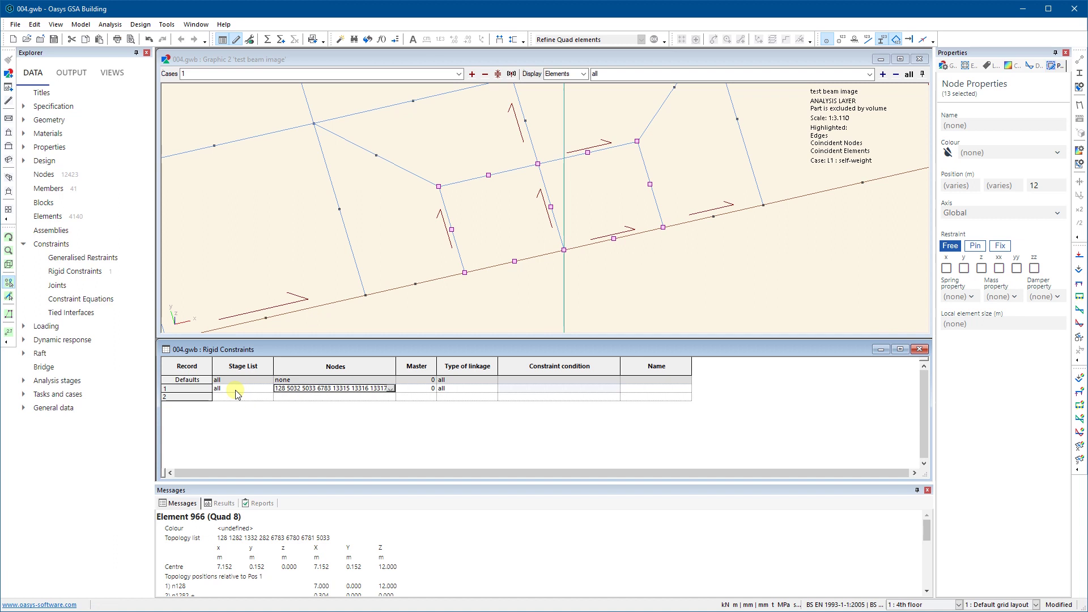
key(Tab)
Show the node ID labels and set node 128 as the new rigid constraint's master, keeping linkage type all.
click(620, 59)
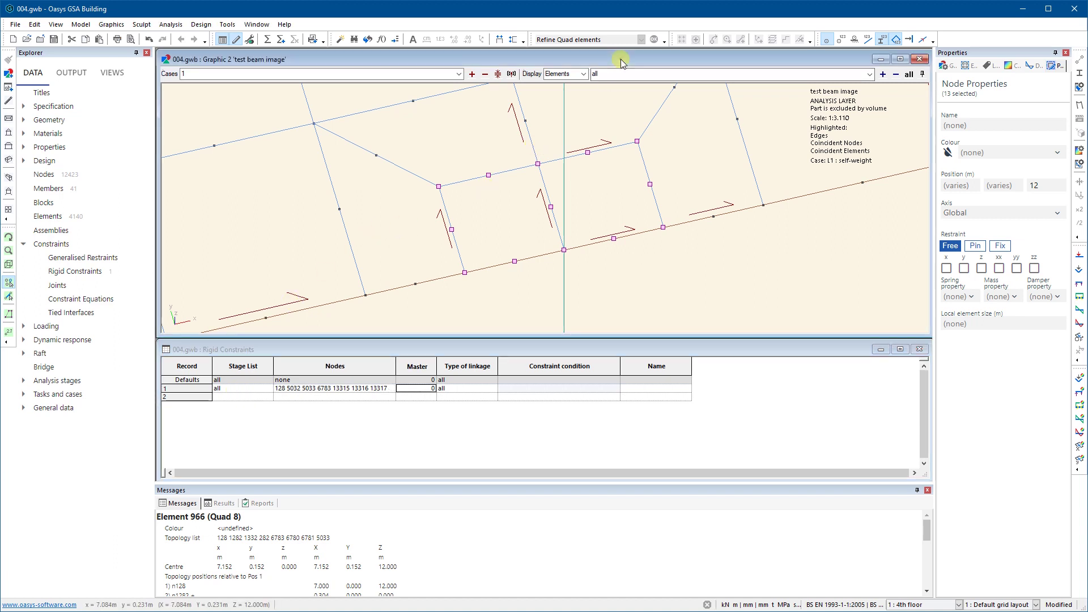
click(841, 41)
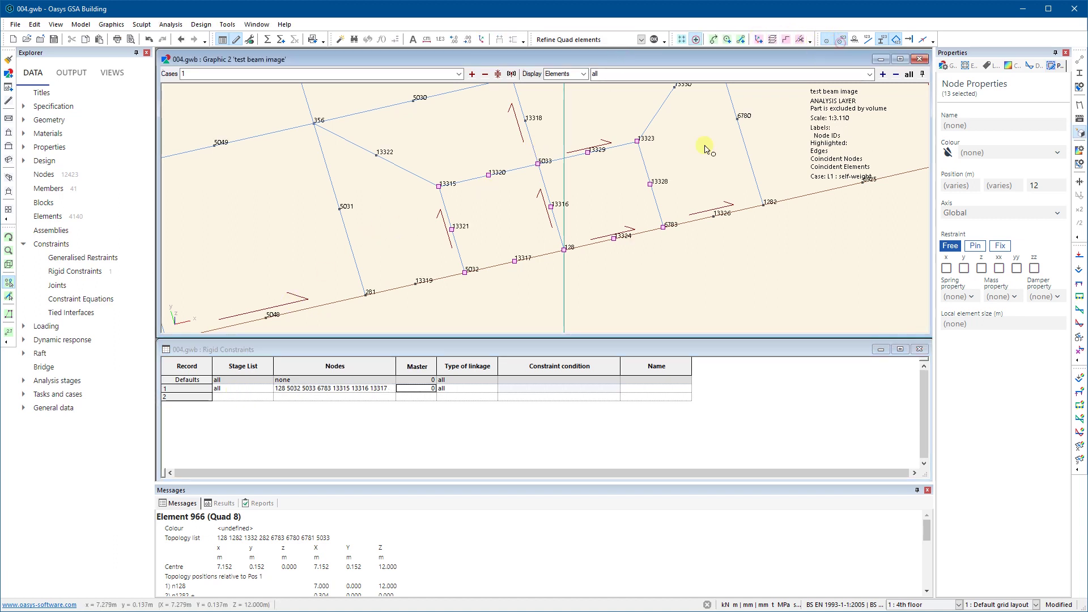
scroll(567, 250, up, 1)
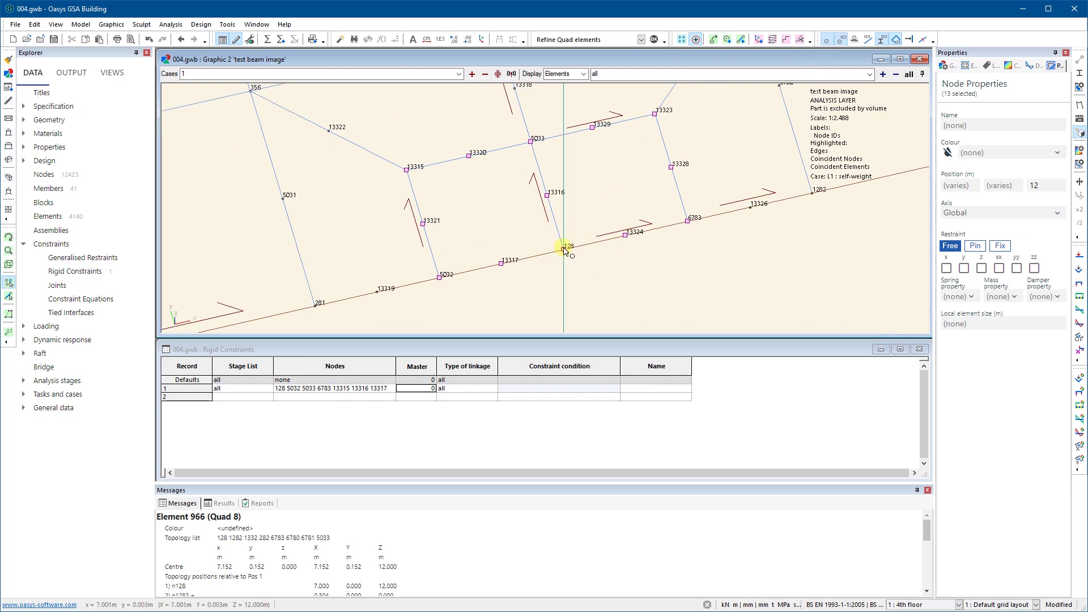
click(430, 388)
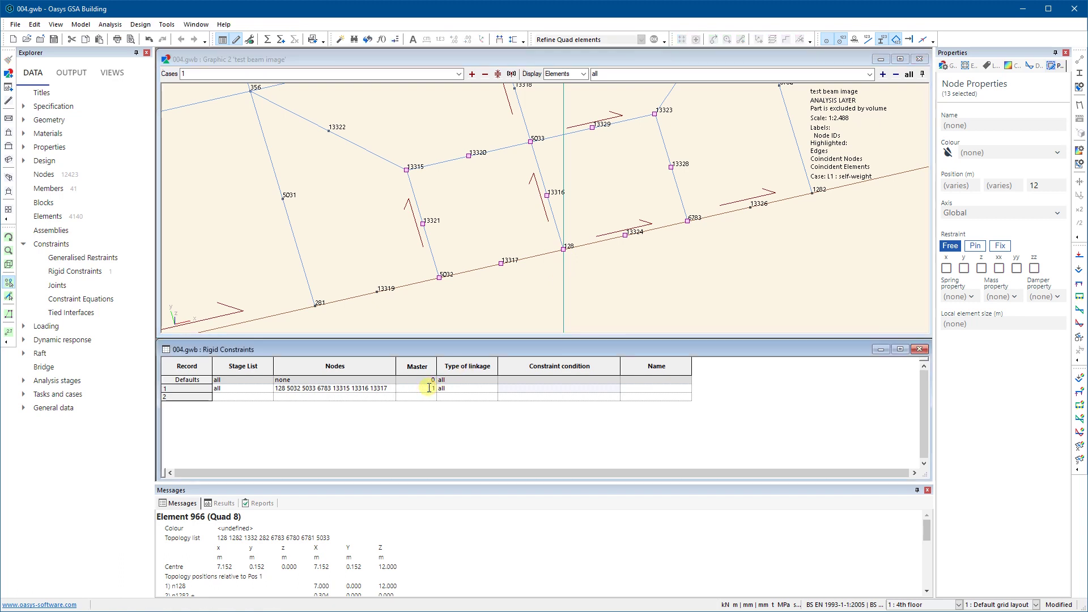
key(Tab)
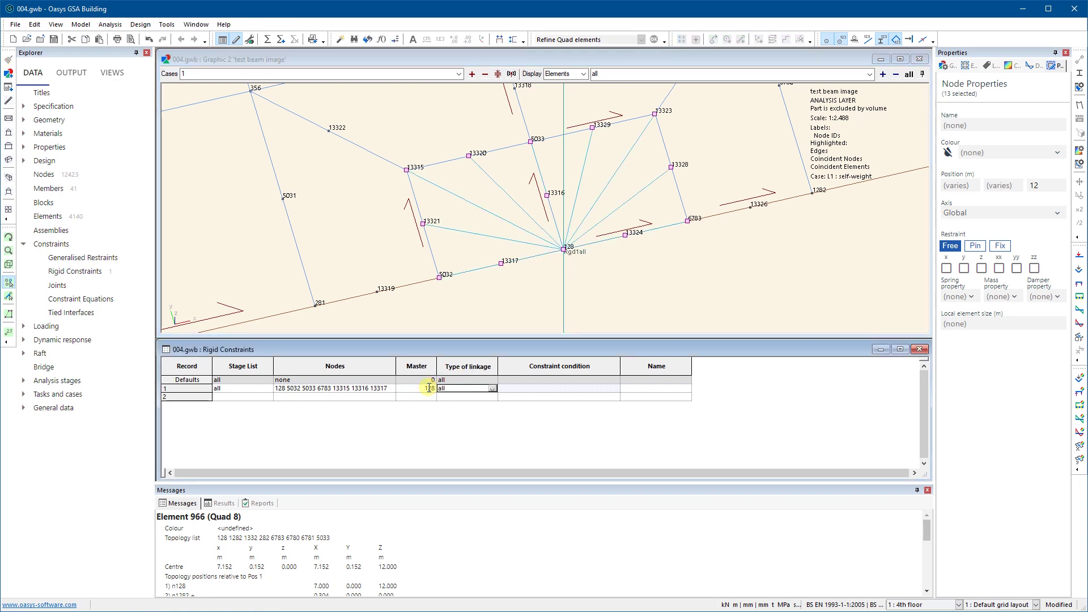
key(Tab)
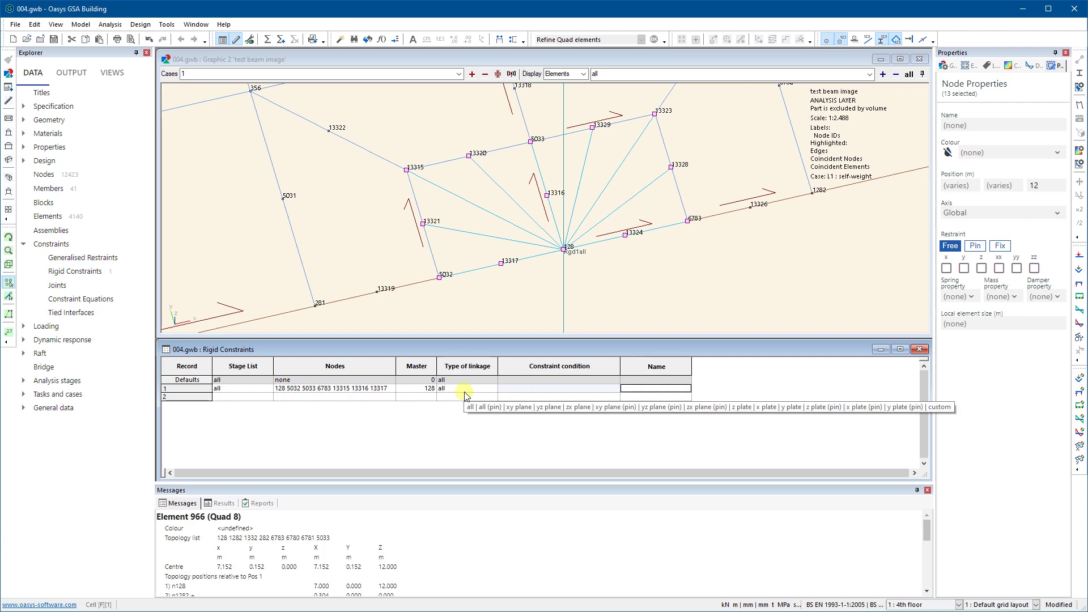
key(Tab)
Clear the node selection, shrink the elements and inspect the rigid links radiating from node 128.
scroll(552, 262, down, 4)
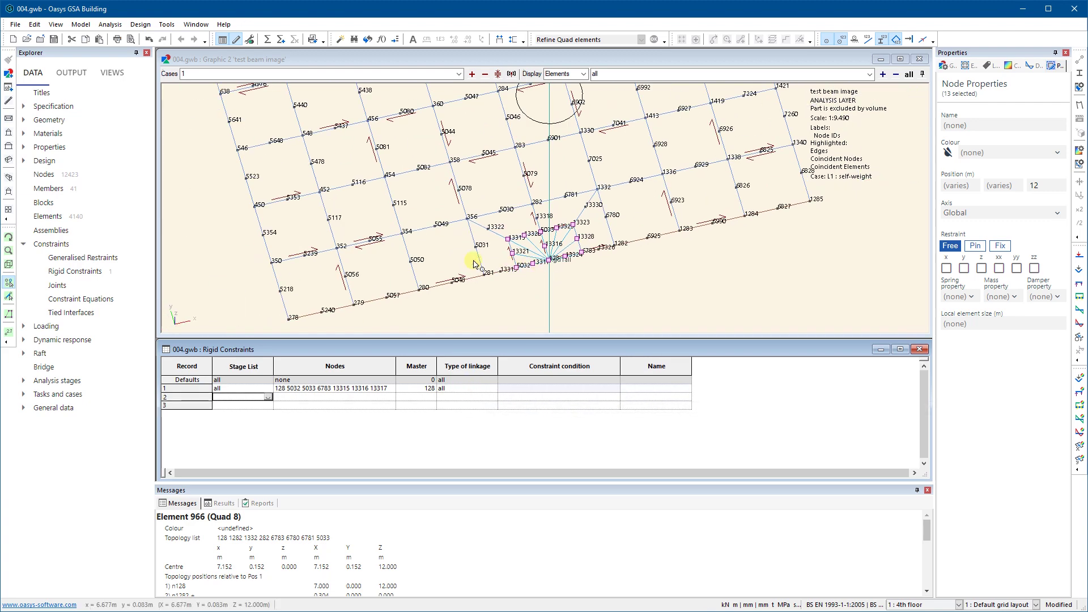
click(563, 272)
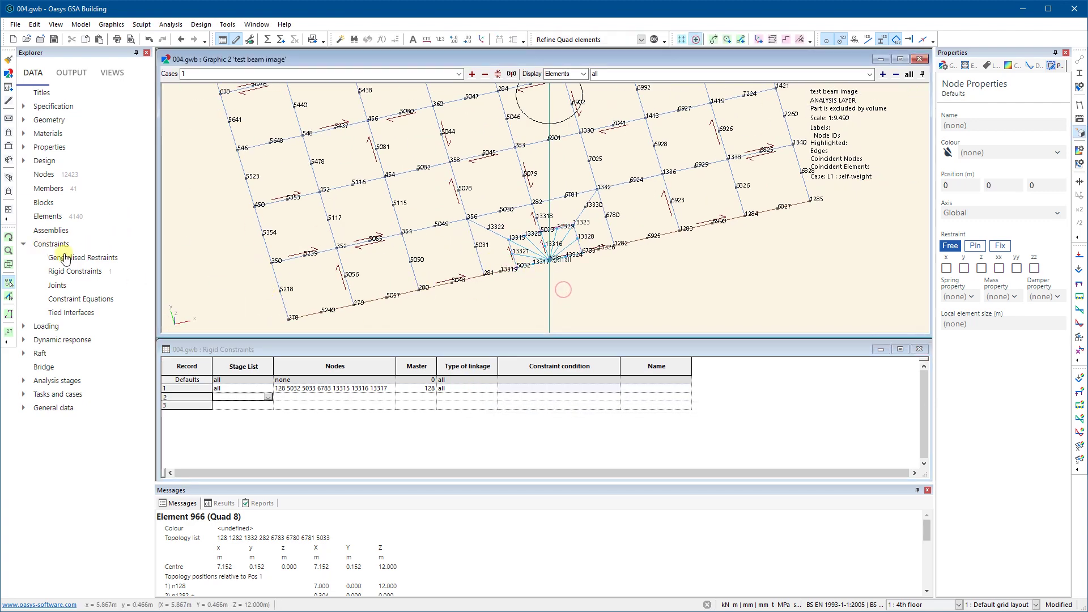
click(7, 238)
drag(510, 263, 626, 226)
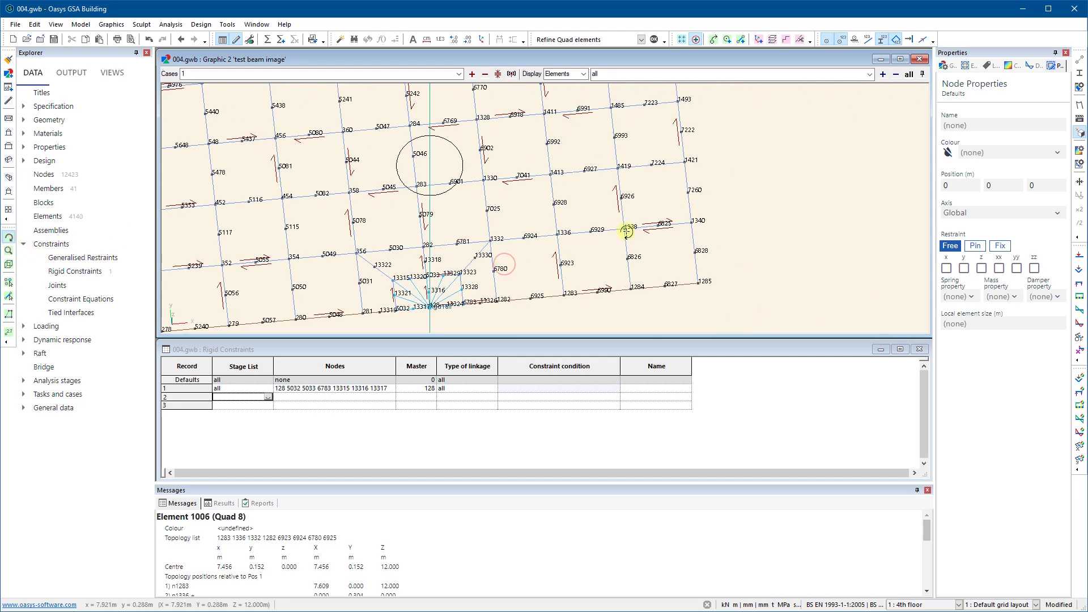
click(1080, 60)
scroll(529, 265, up, 4)
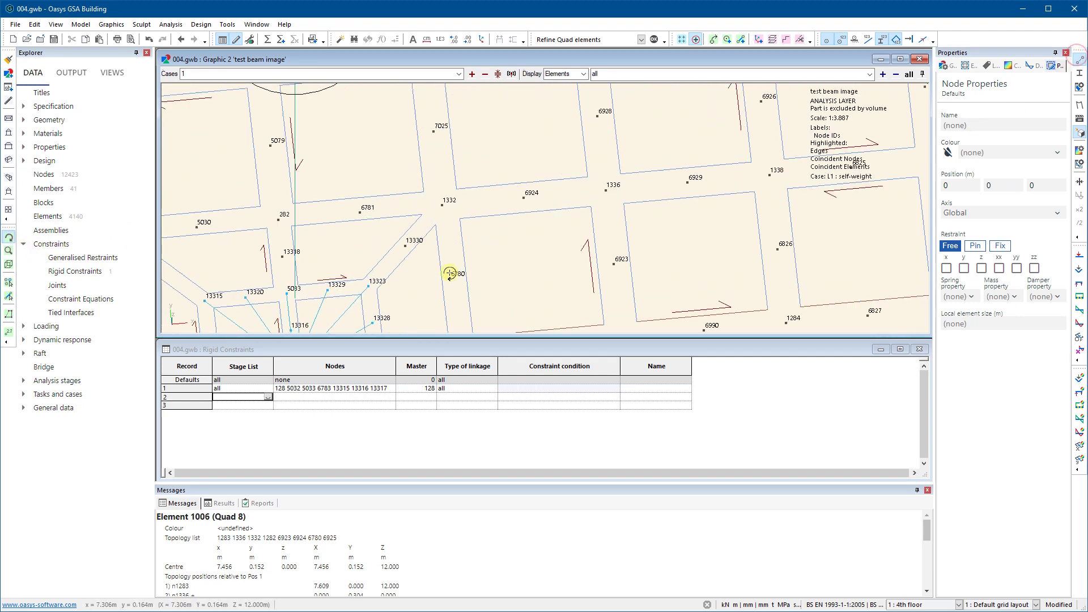
middle_drag(450, 273, 578, 131)
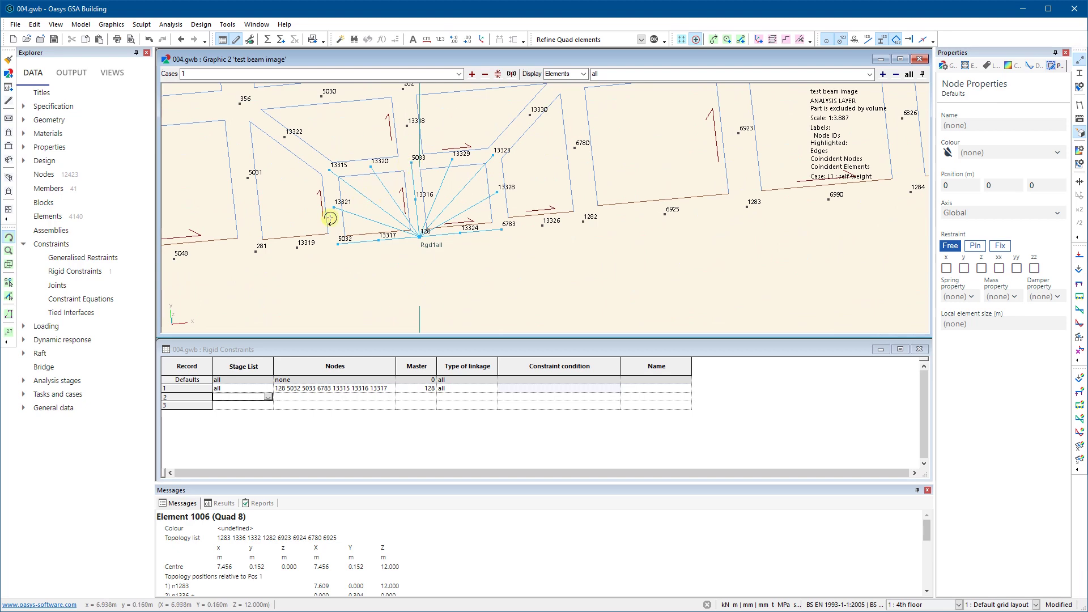
Return to the plan view, turn off element shrinking and compare the rigid links with the circle around the column node.
click(7, 118)
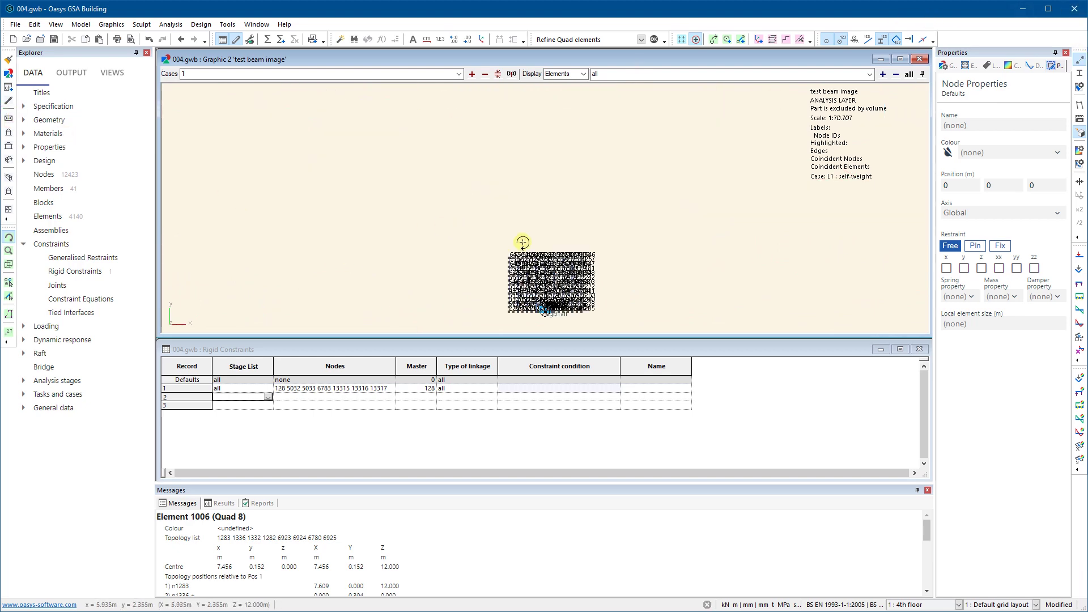
middle_drag(520, 241, 491, 136)
scroll(504, 163, up, 5)
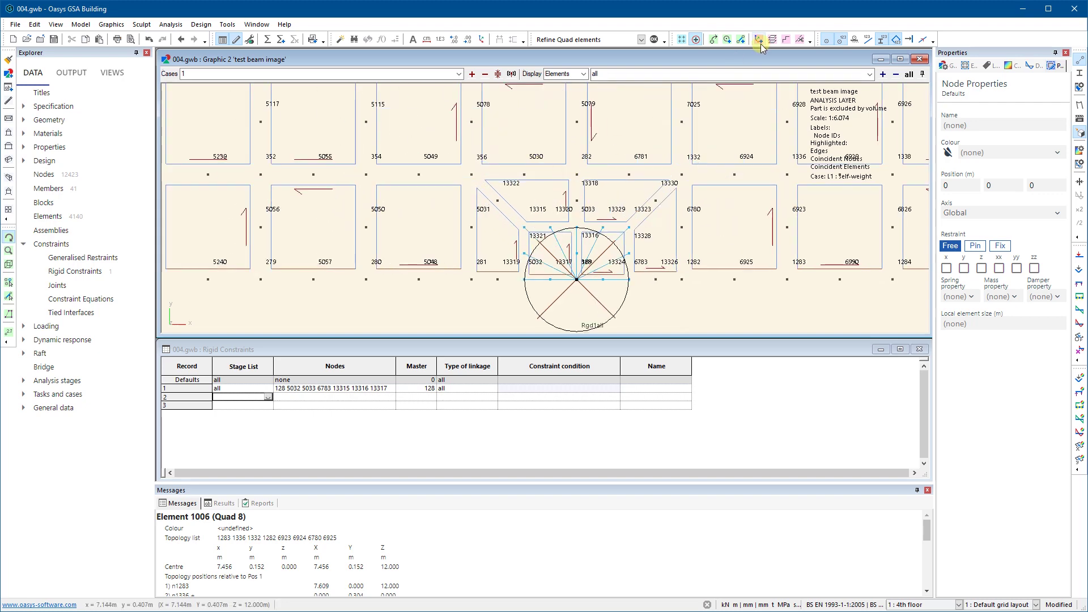
click(1080, 60)
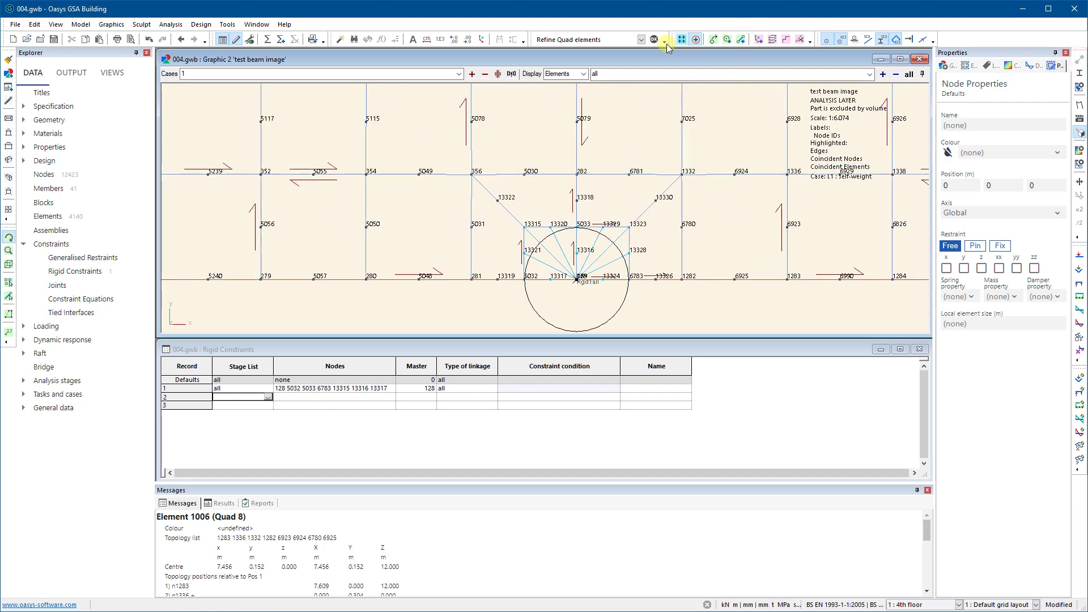
scroll(562, 242, up, 2)
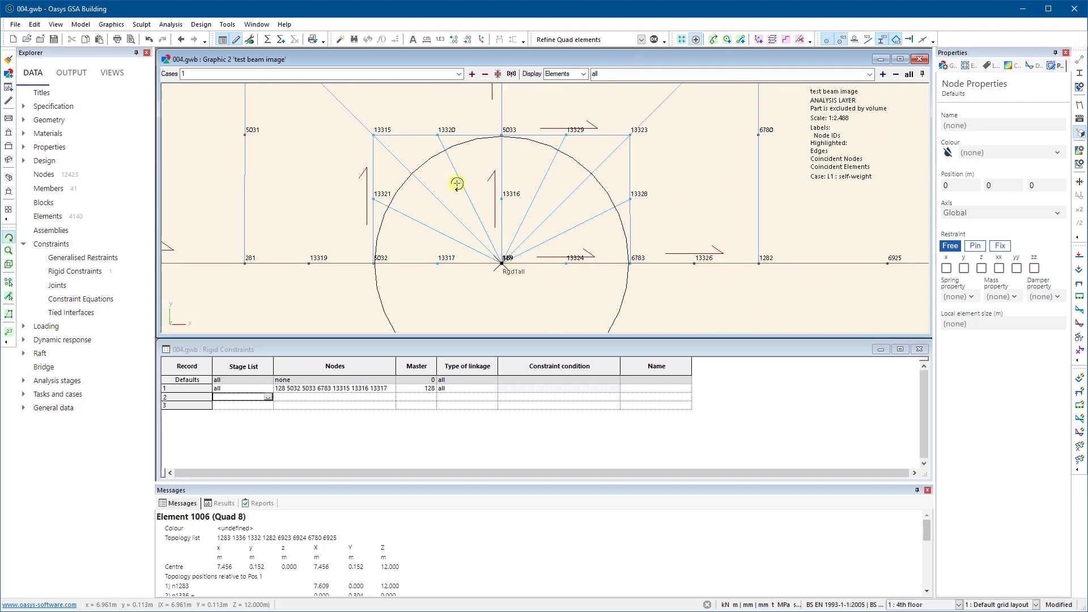
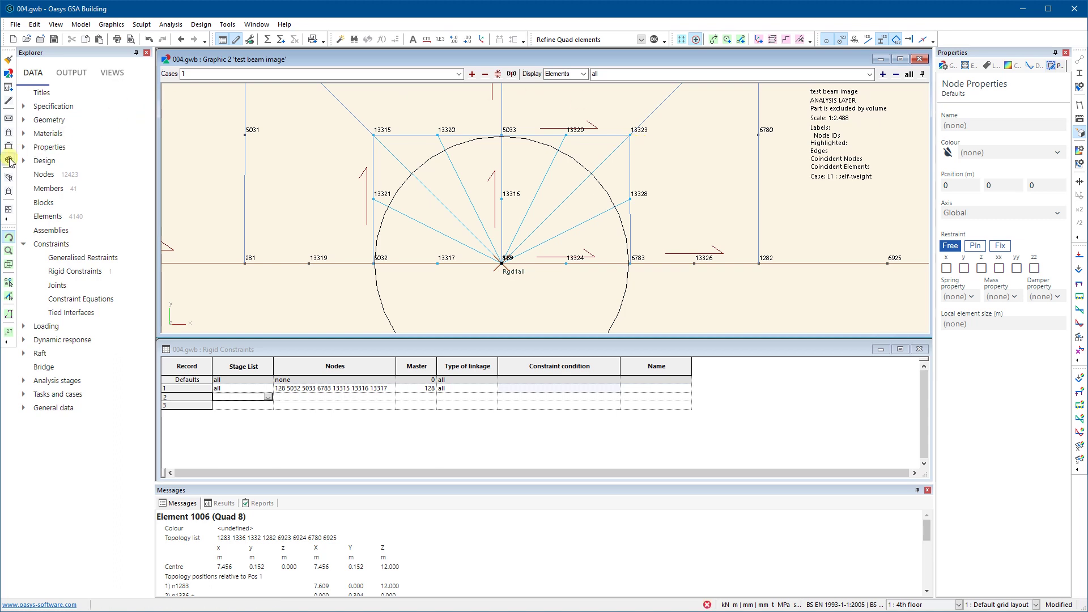
Hide the node ID labels and examine the new rigid constraint at the slab edge in an isometric view.
click(9, 159)
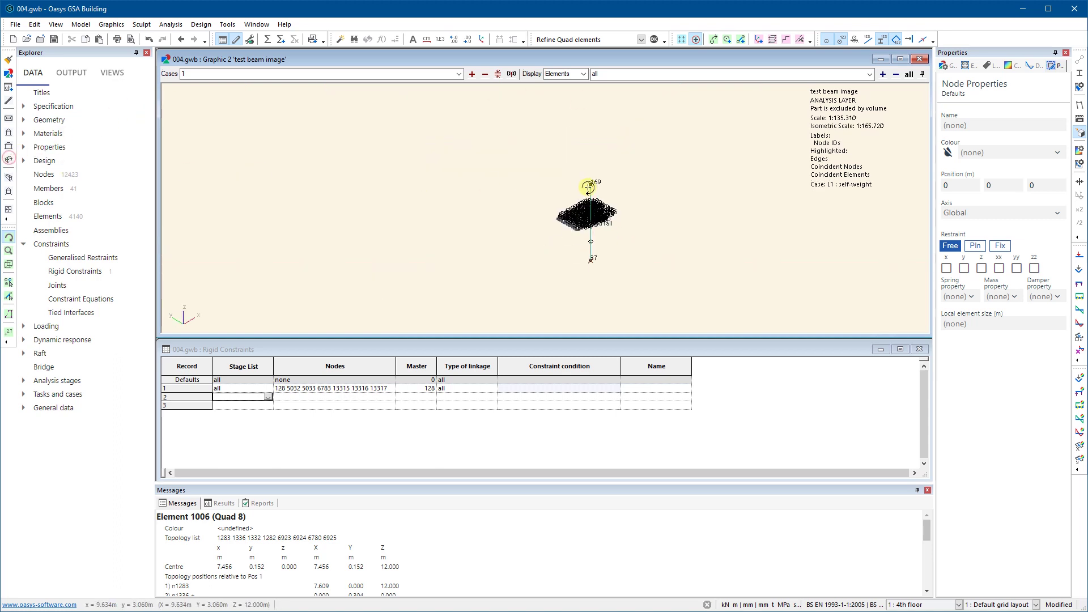
click(840, 39)
click(881, 40)
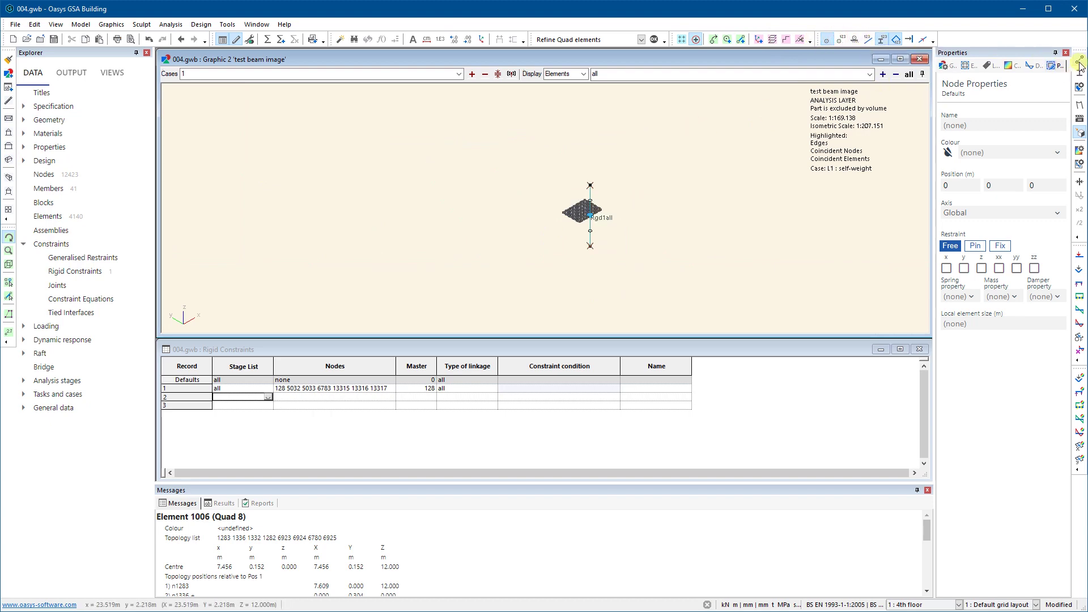
scroll(583, 227, up, 6)
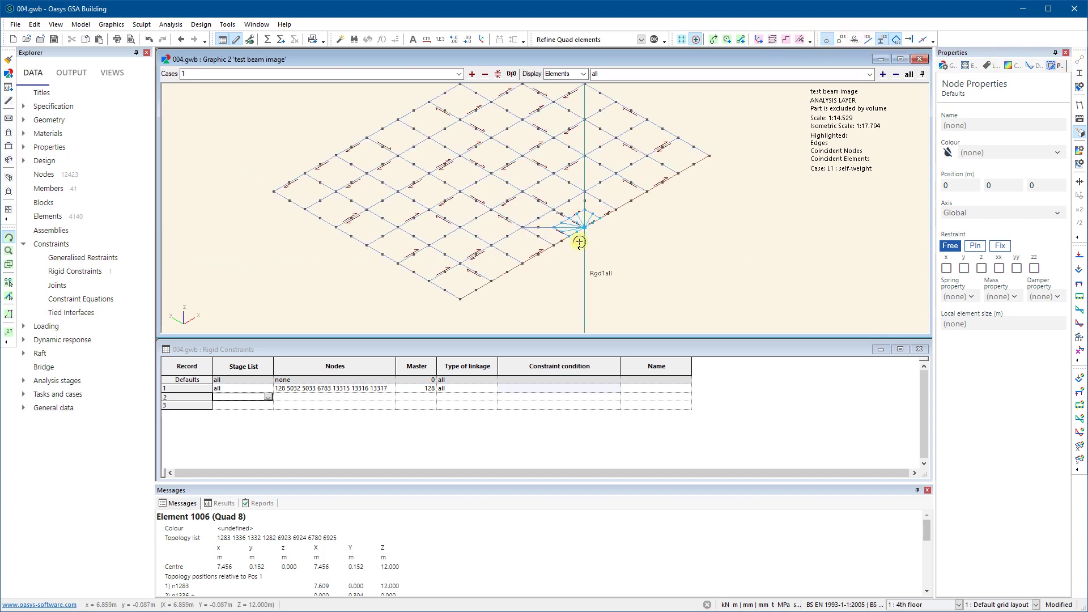
scroll(528, 277, up, 2)
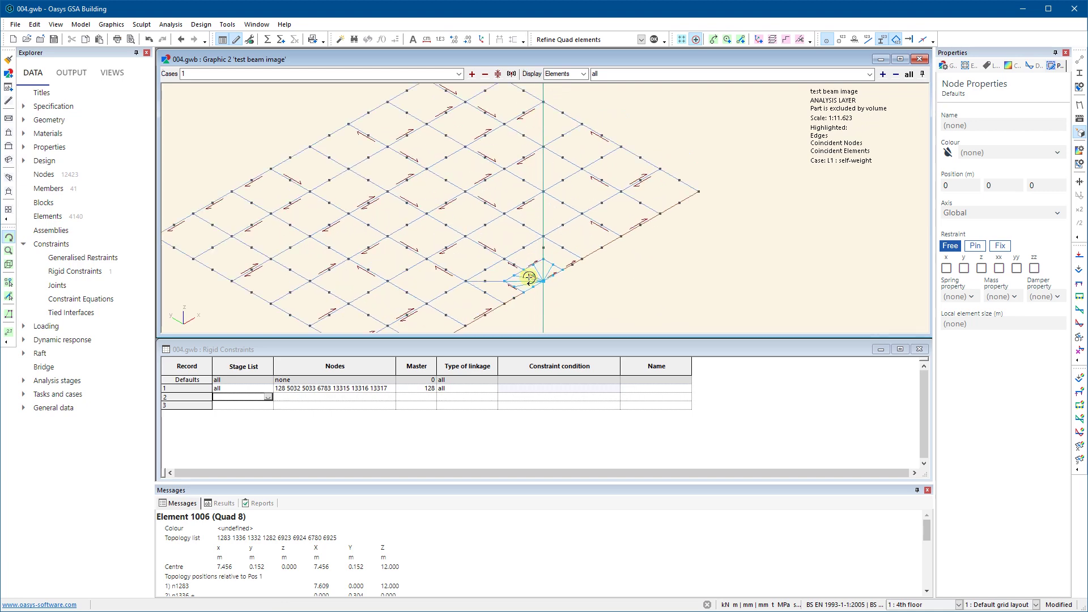
scroll(528, 277, up, 2)
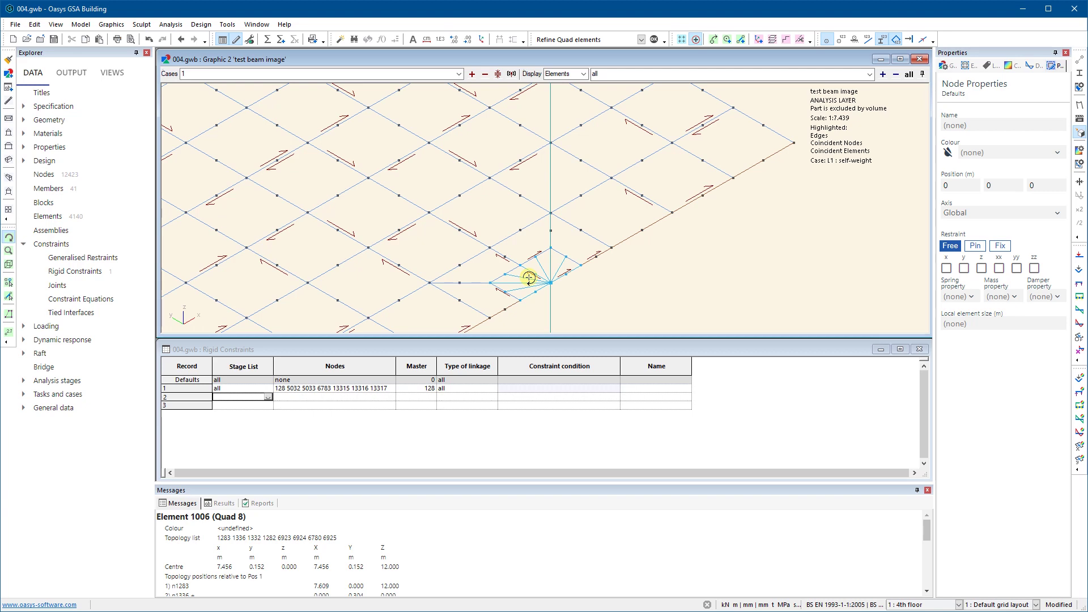
scroll(598, 277, up, 4)
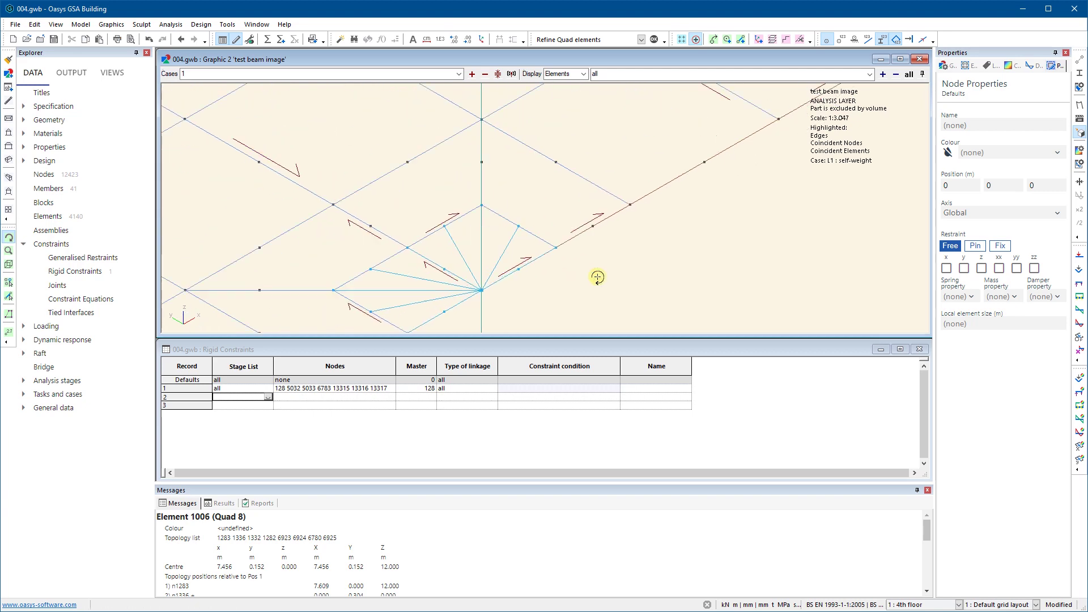
middle_drag(587, 269, 682, 182)
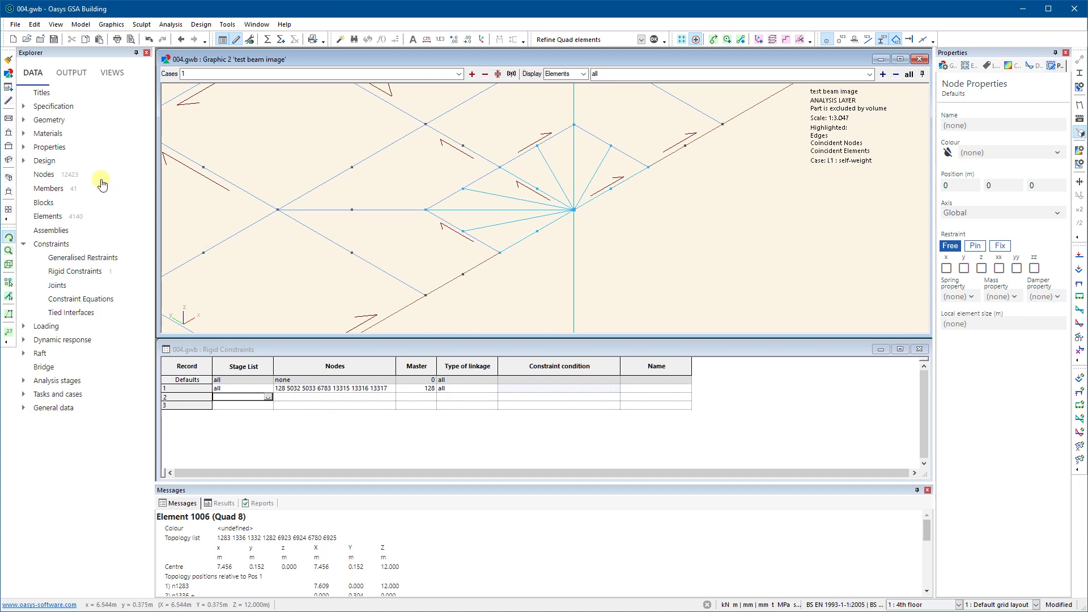
Shrink the elements and inspect from a rotated 3D view how the rigid links tie the refined quads to the column.
middle_drag(585, 164, 573, 187)
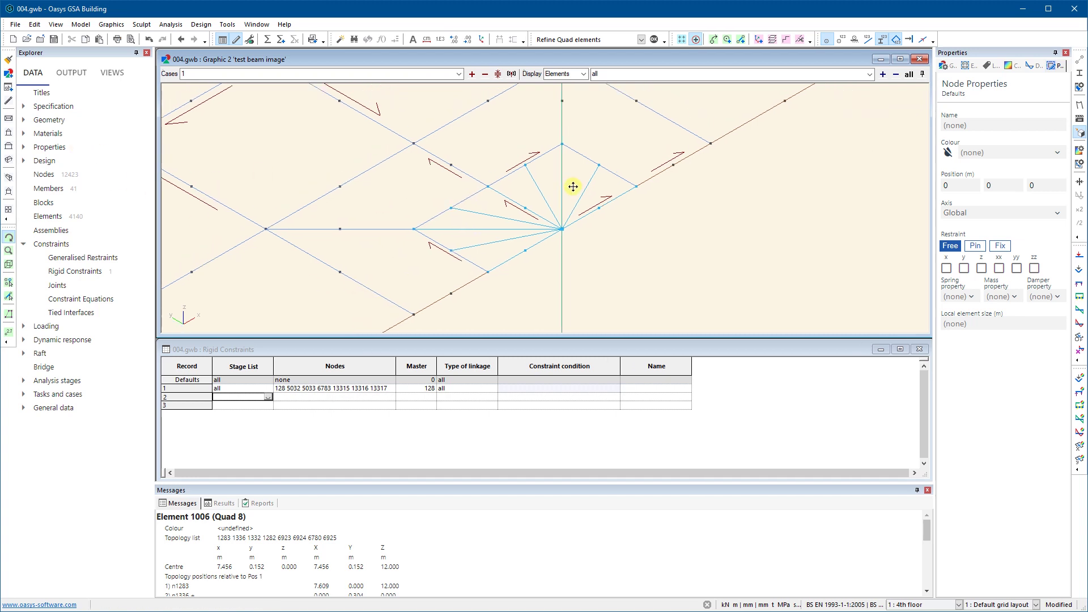
drag(577, 205, 573, 204)
middle_drag(573, 253, 590, 185)
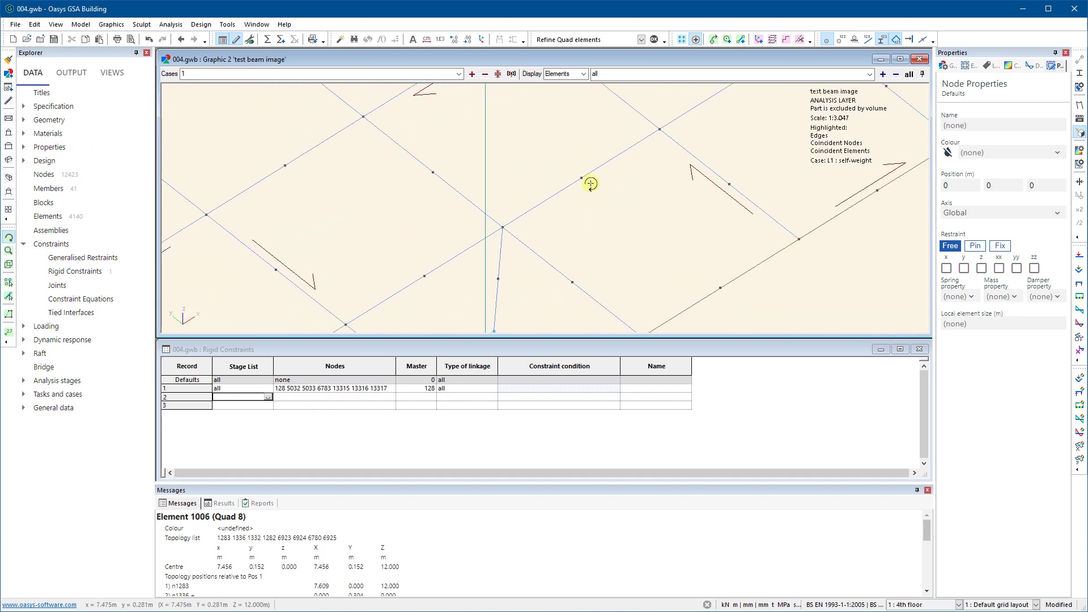
middle_drag(539, 261, 623, 106)
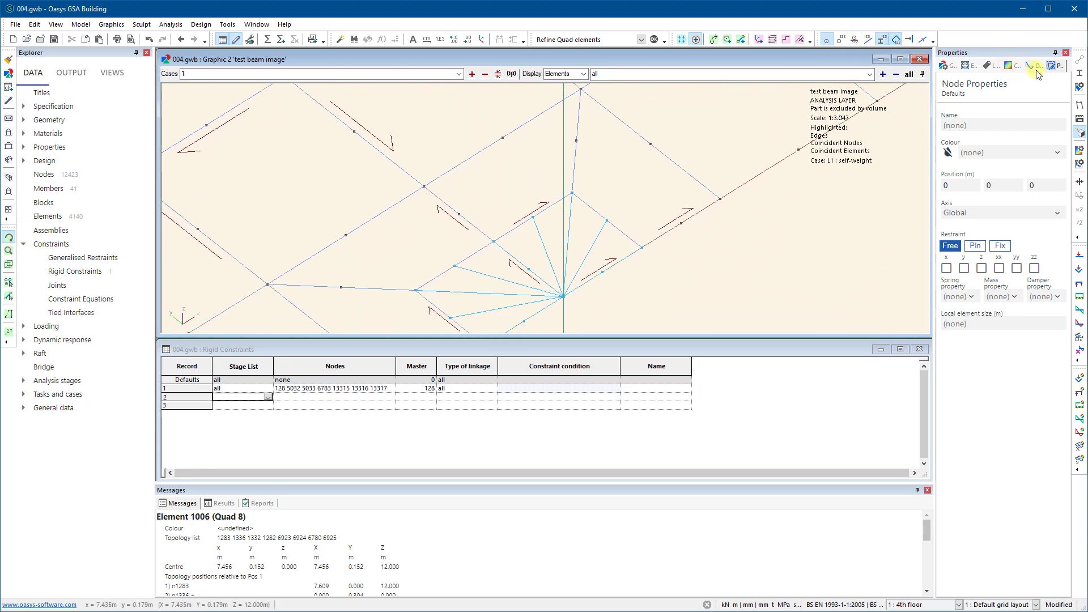
click(1079, 60)
middle_drag(655, 233, 733, 126)
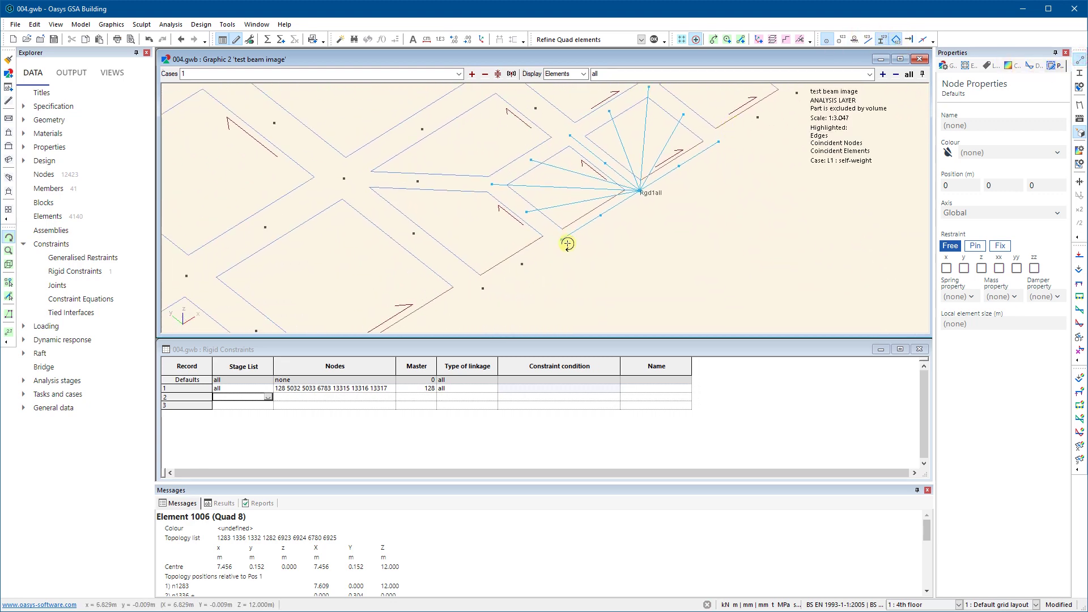
scroll(568, 243, up, 1)
middle_drag(565, 236, 499, 278)
click(8, 282)
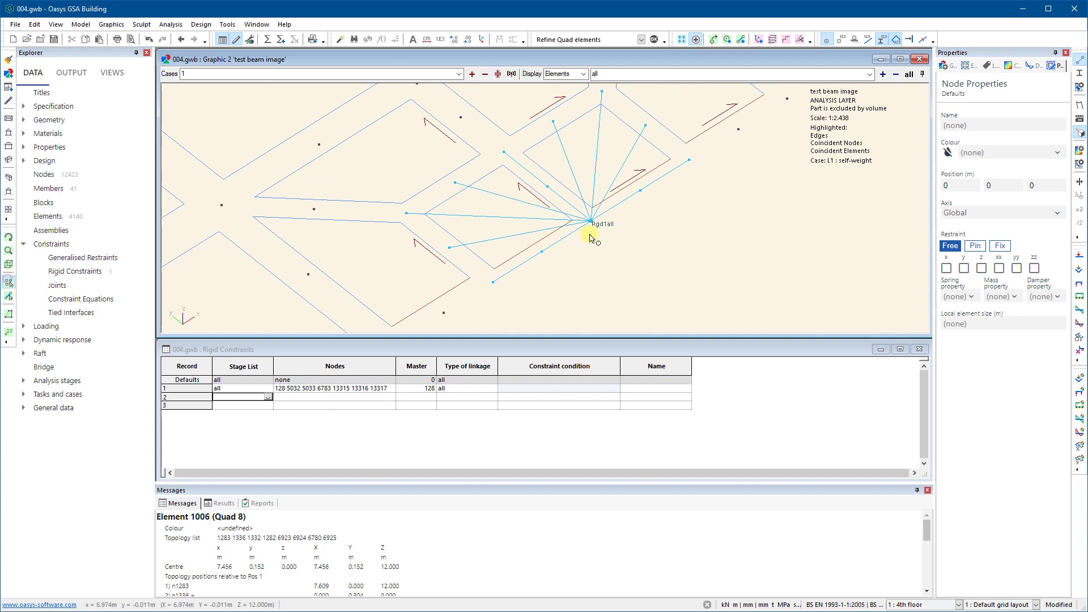
Select the 13 nodes at the ends of the rigid links and save them as a node list named "nodes for rigid link".
drag(692, 292, 400, 125)
middle_drag(668, 148, 680, 171)
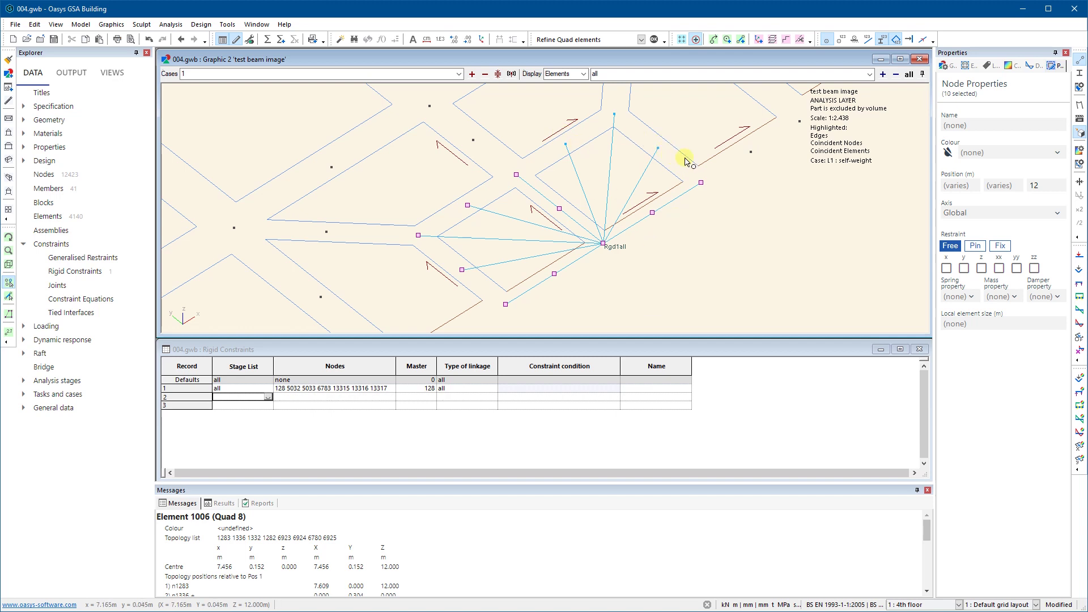
drag(683, 163, 554, 107)
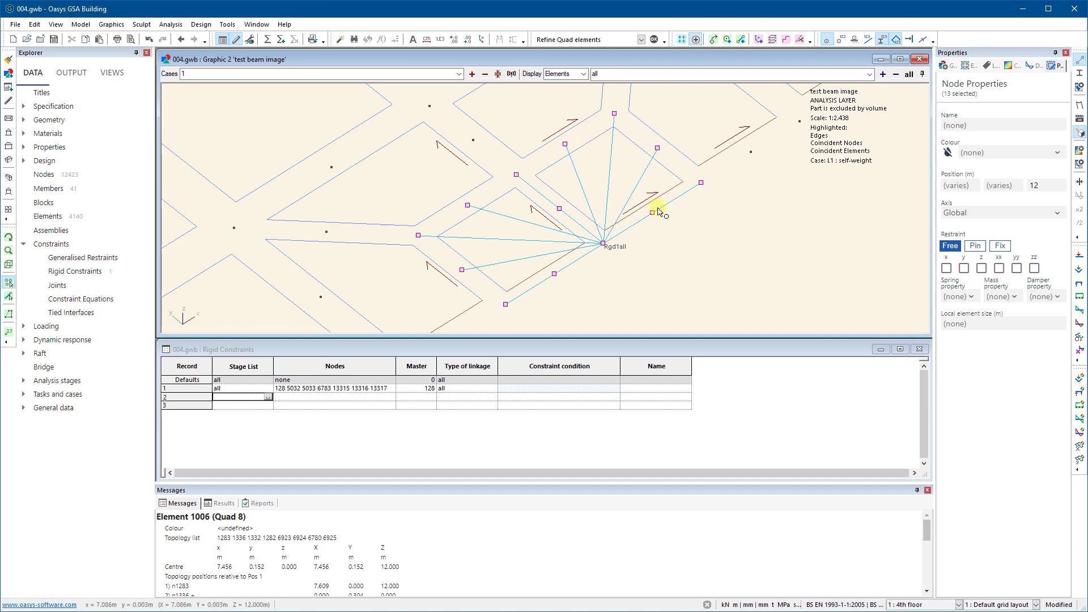
scroll(625, 231, down, 3)
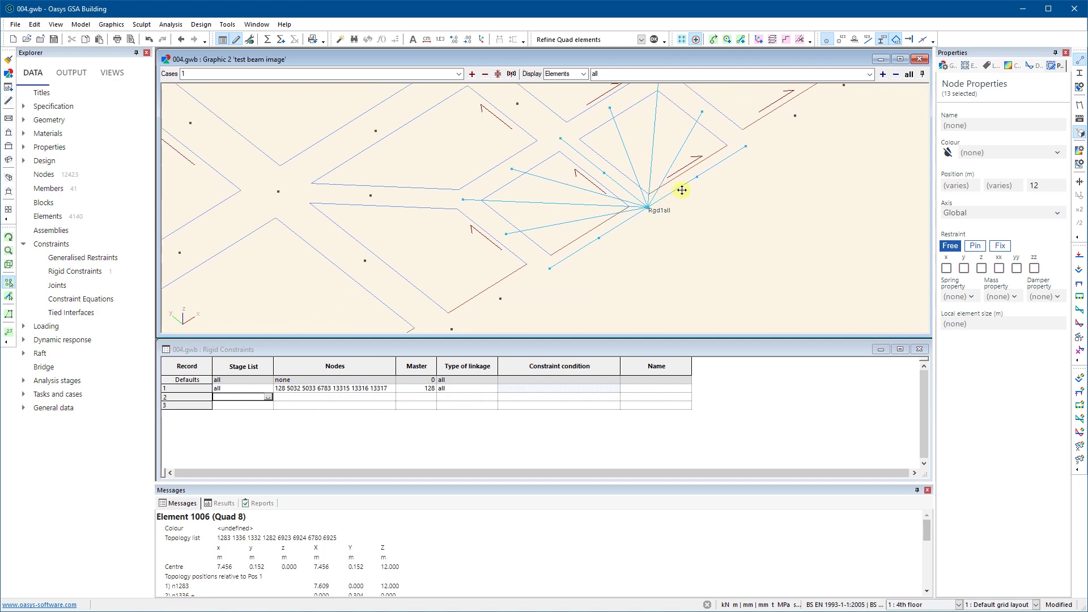
right_click(726, 248)
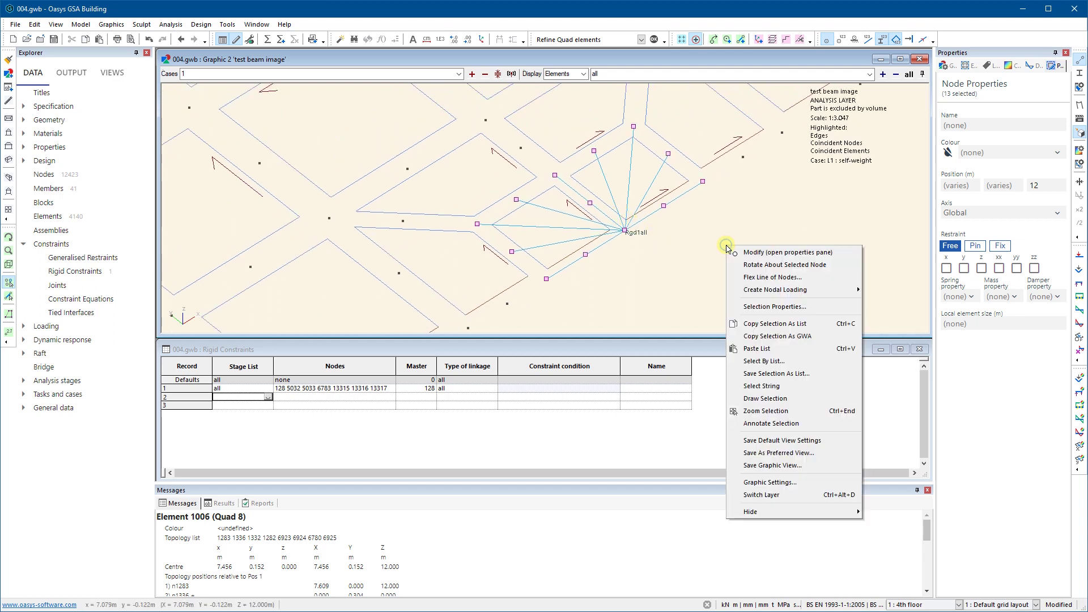
click(787, 376)
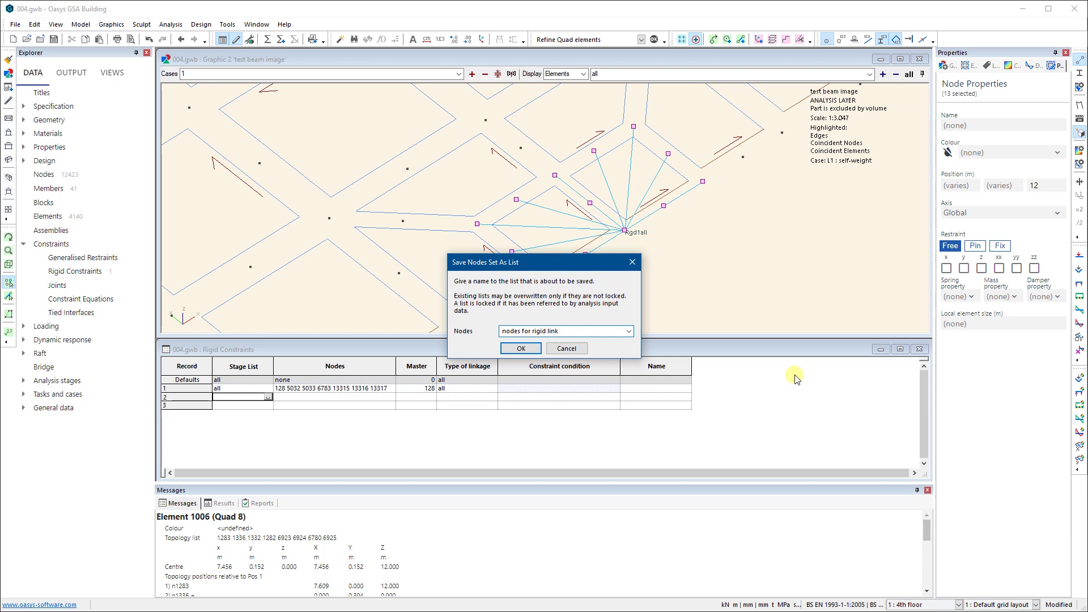
click(520, 349)
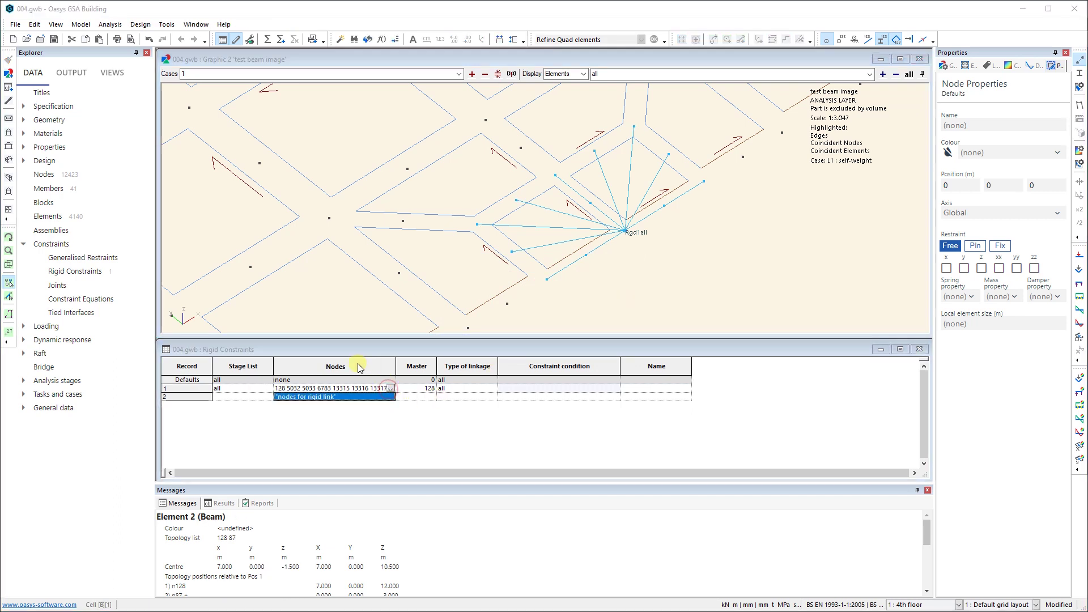
Assign the "nodes for rigid link" list as the nodes of the rigid constraint with master 128, and save the model.
click(336, 398)
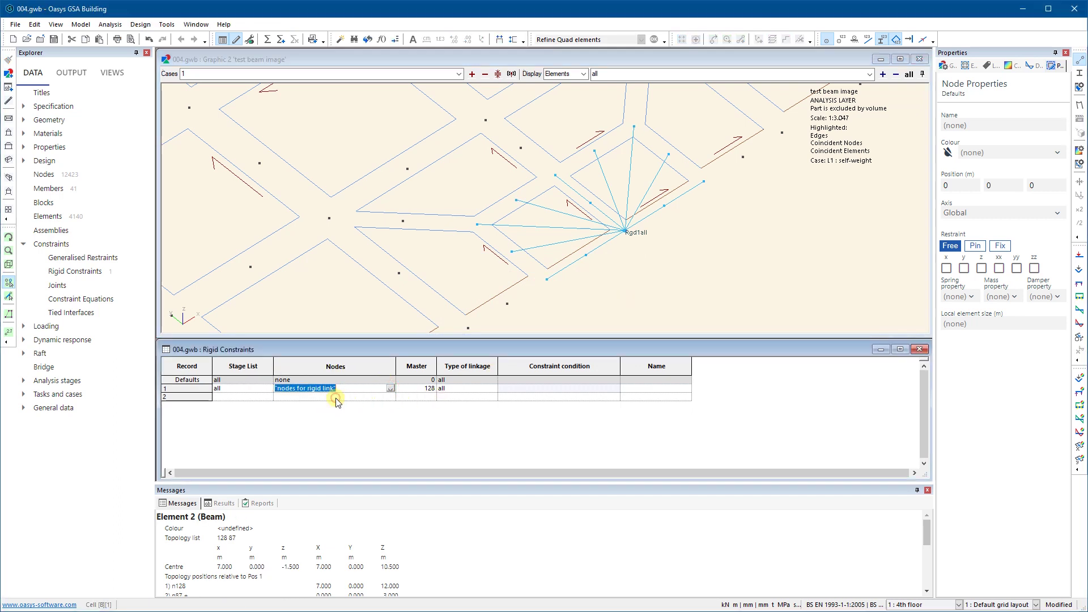
click(313, 398)
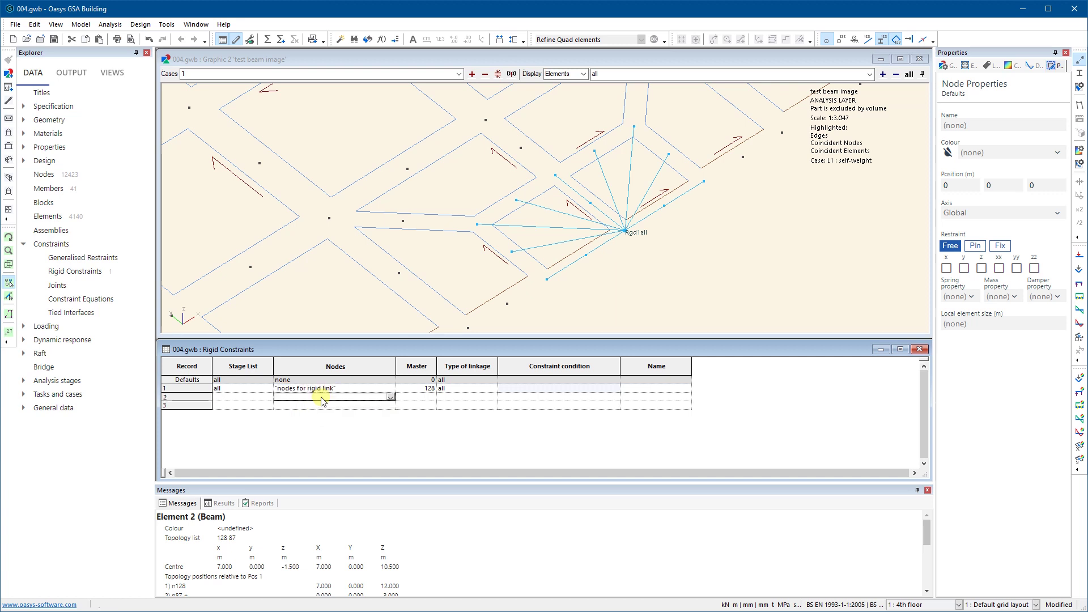
click(826, 261)
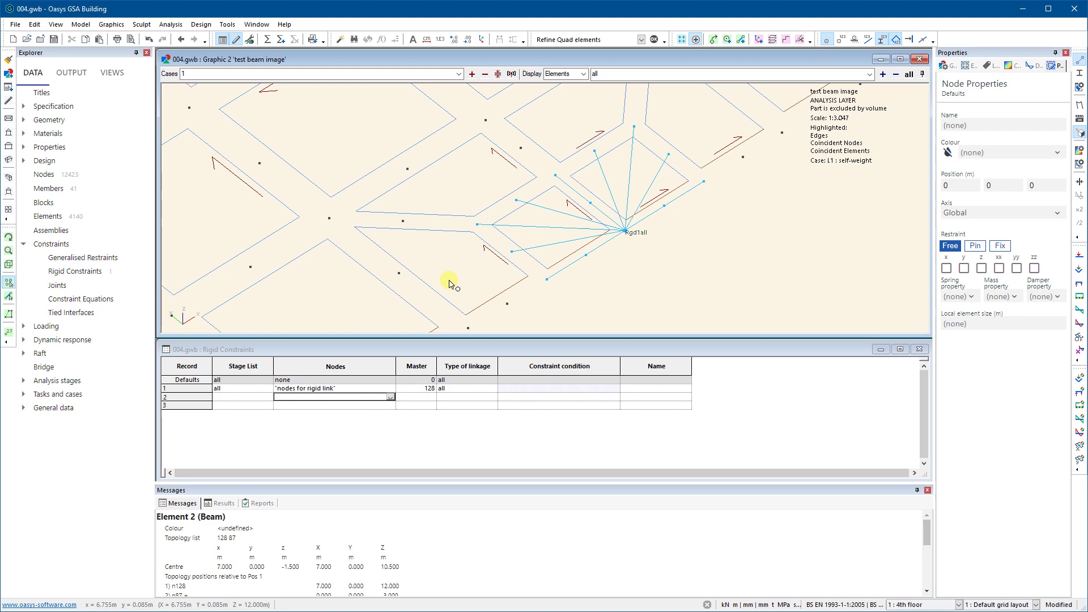
scroll(556, 182, down, 5)
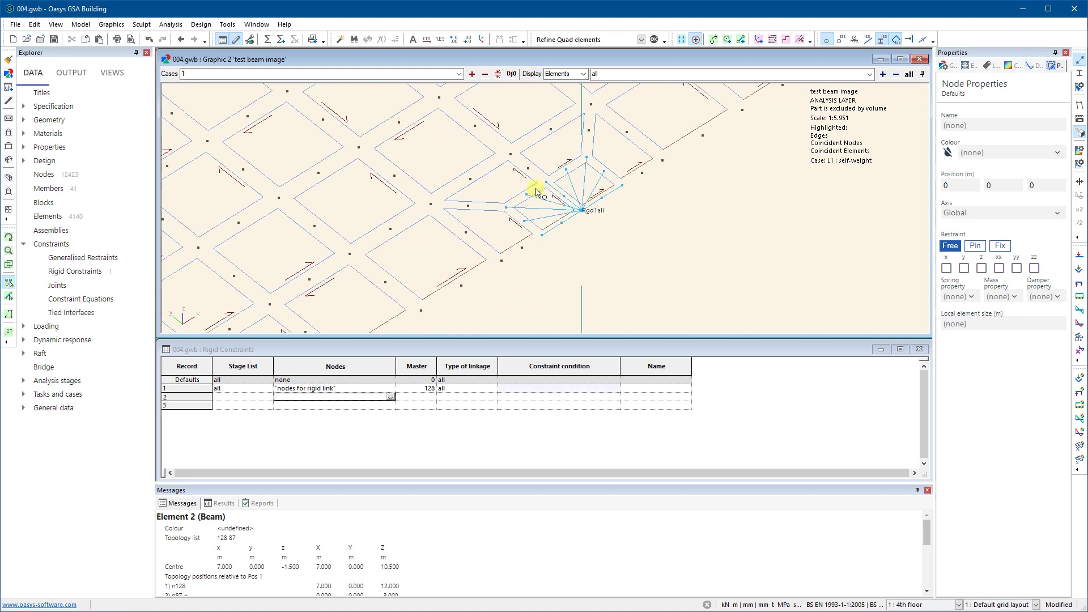
middle_drag(563, 185, 566, 251)
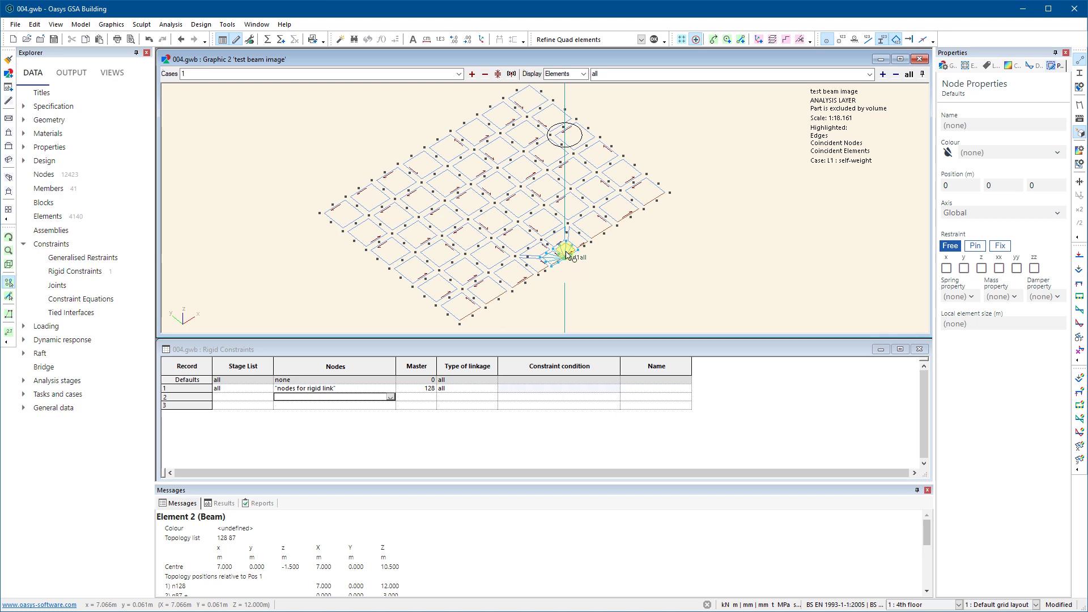
click(55, 40)
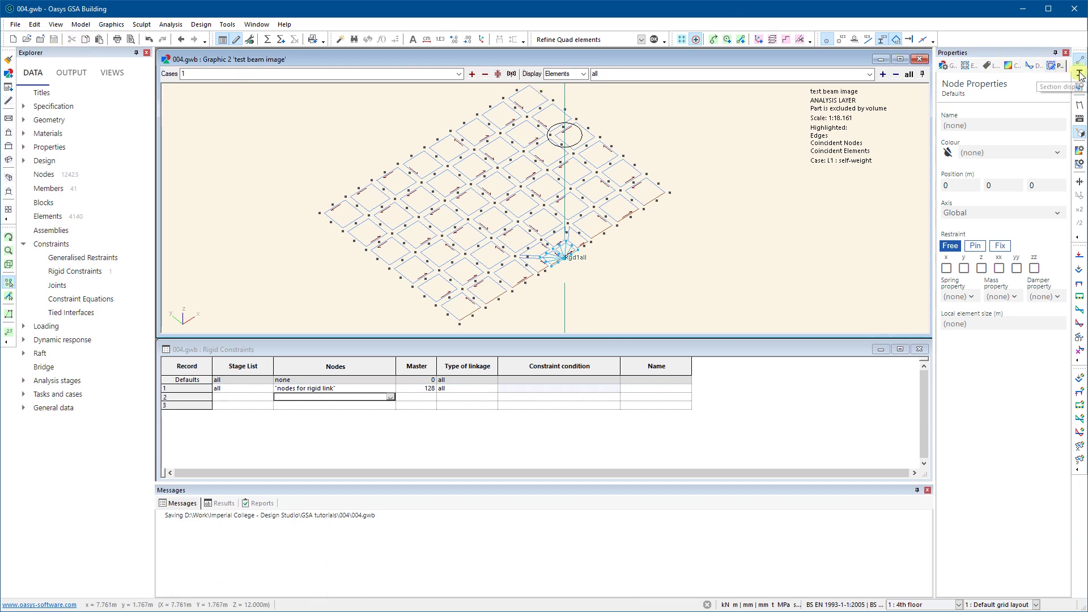
Display all elements of the model in a maximised graphic view and review the rigid constraints table.
click(908, 74)
scroll(393, 185, down, 1)
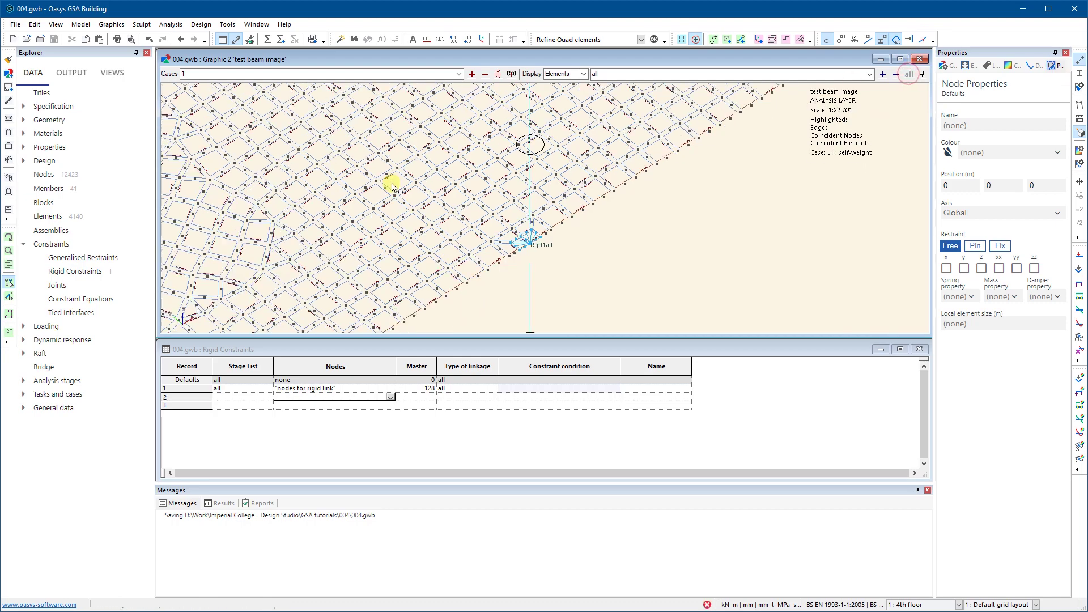
scroll(393, 185, down, 3)
scroll(554, 243, down, 3)
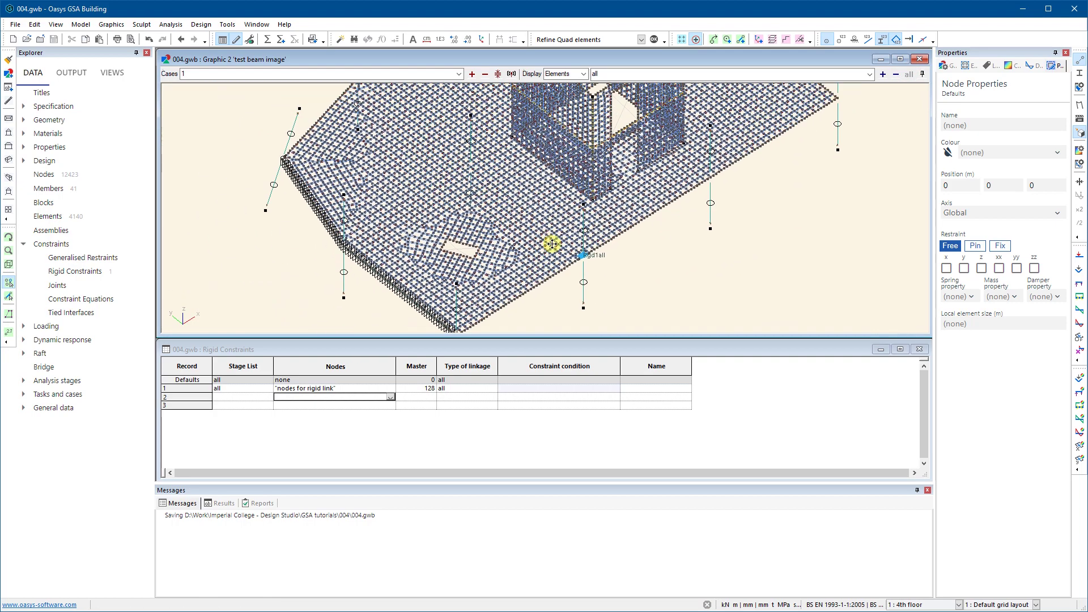
click(919, 349)
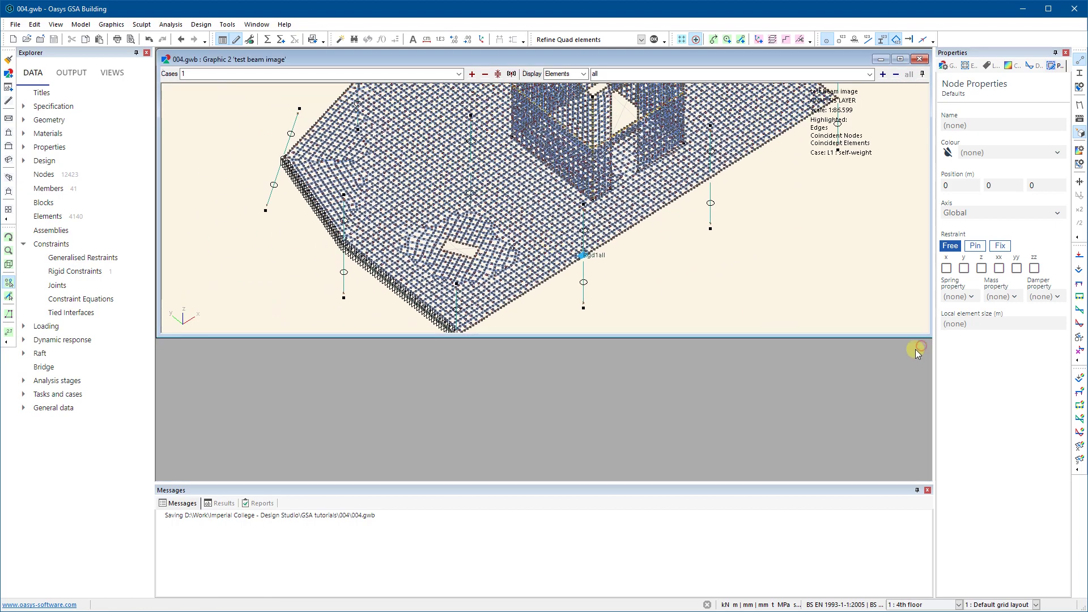
click(899, 59)
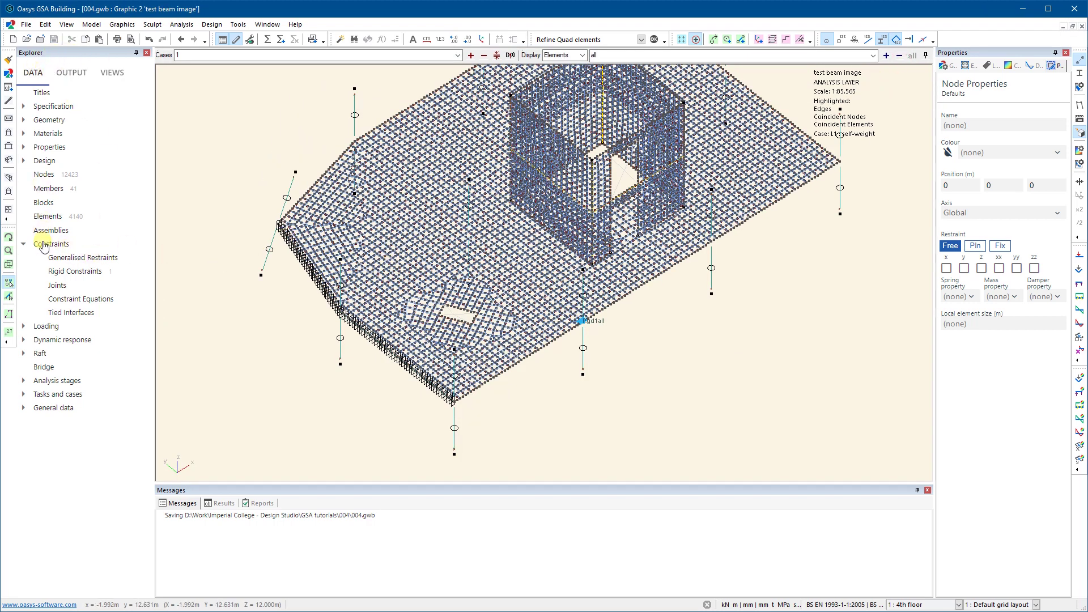
double_click(63, 271)
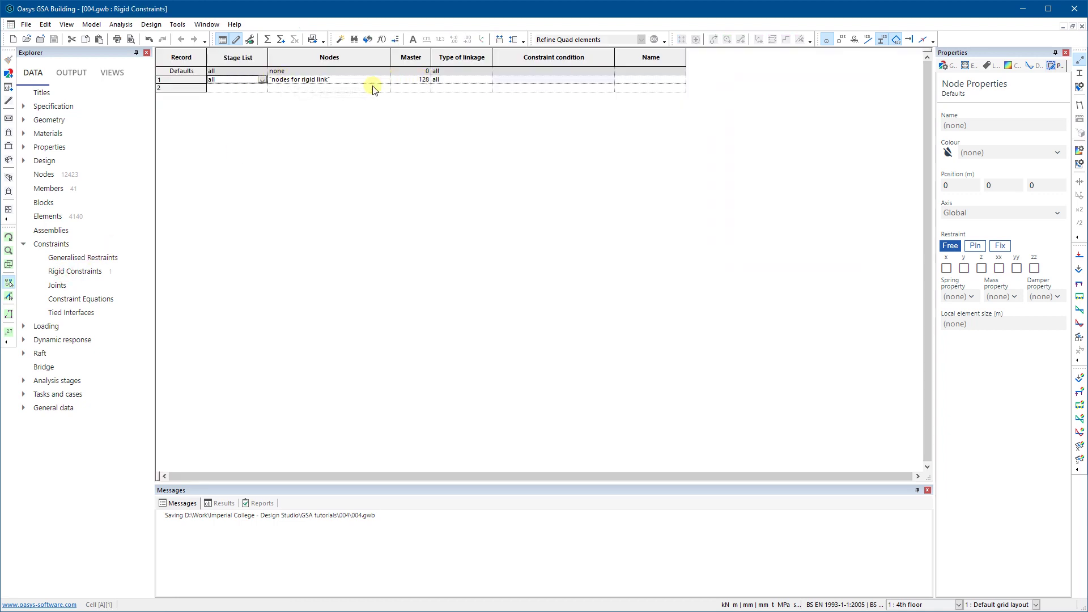
click(1082, 26)
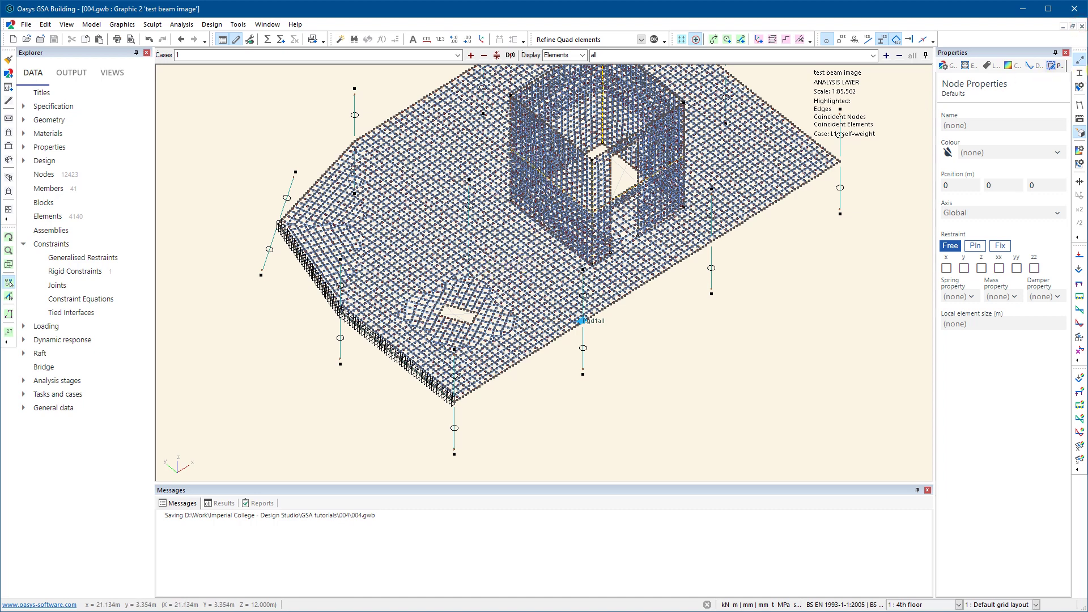
Hide the node symbols and 2D element direction arrows, turn off element shrinking, and examine the slab and columns.
click(826, 40)
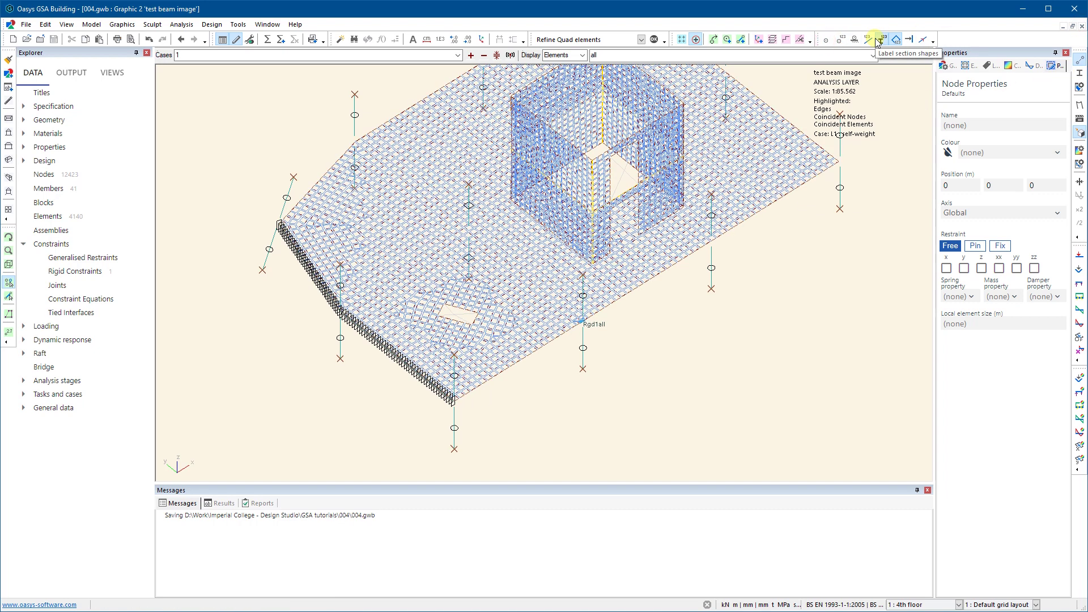
click(878, 41)
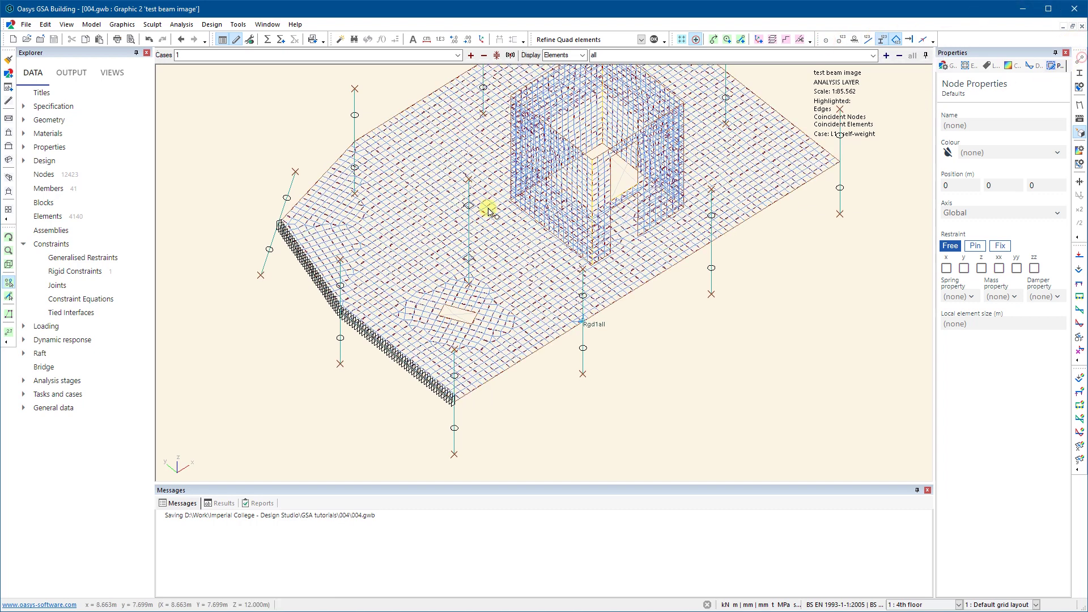
drag(486, 208, 486, 264)
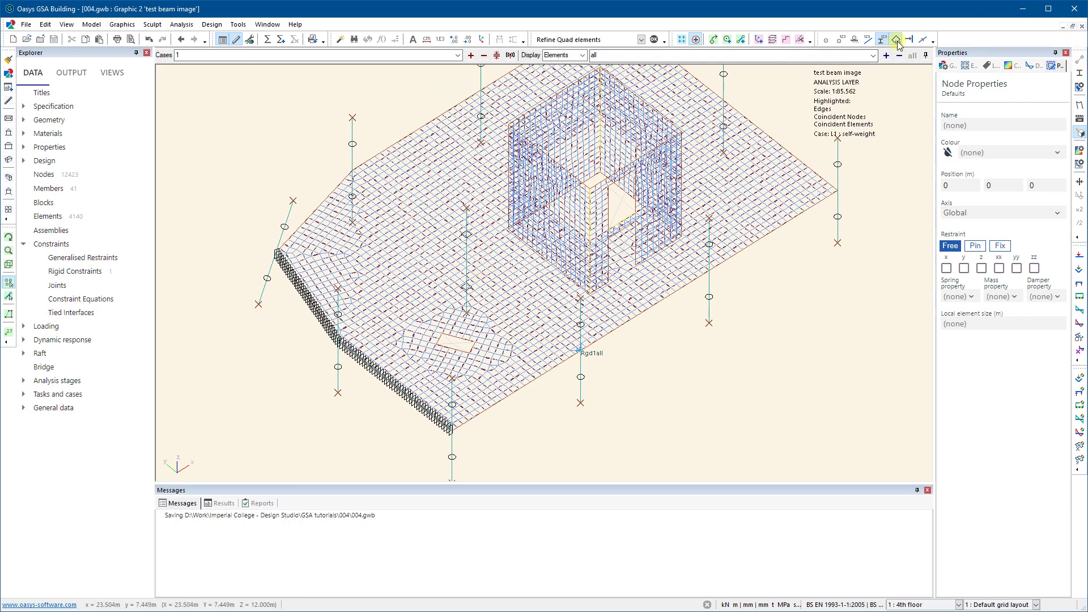
scroll(347, 308, up, 2)
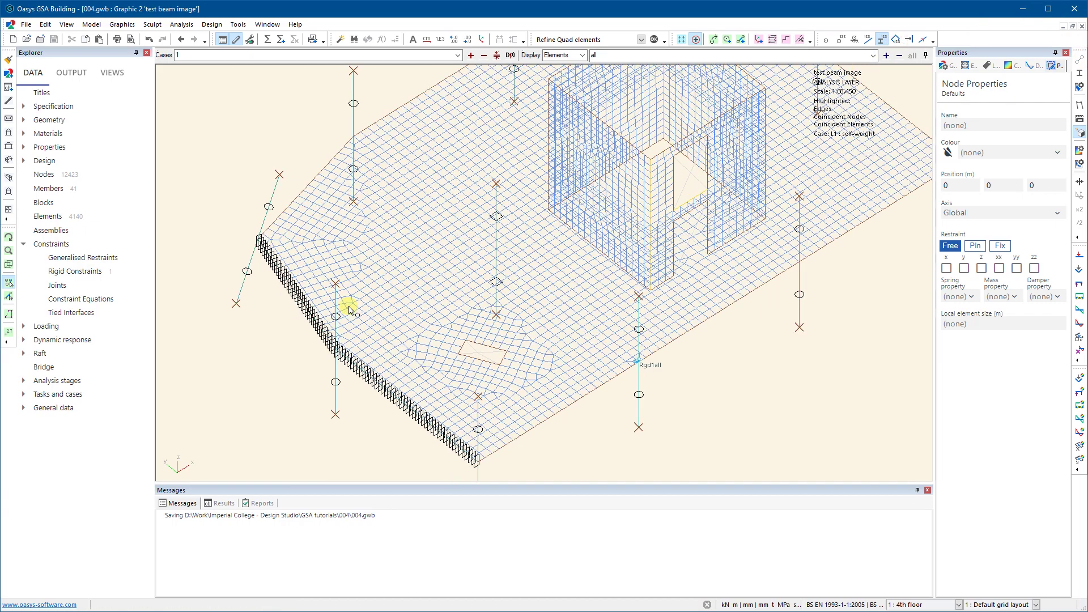
scroll(348, 309, down, 2)
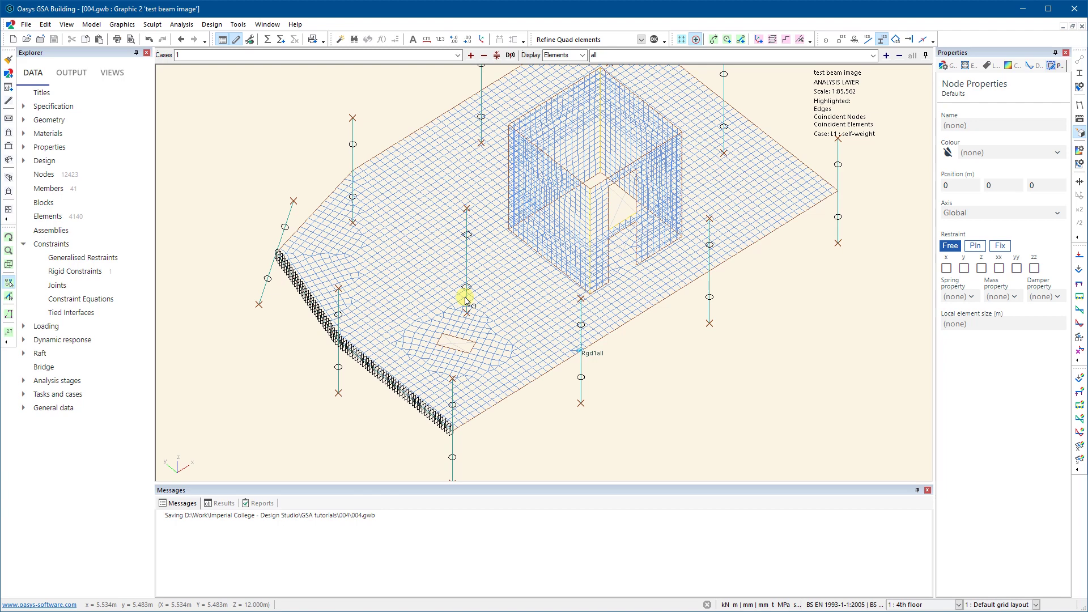
scroll(293, 290, up, 2)
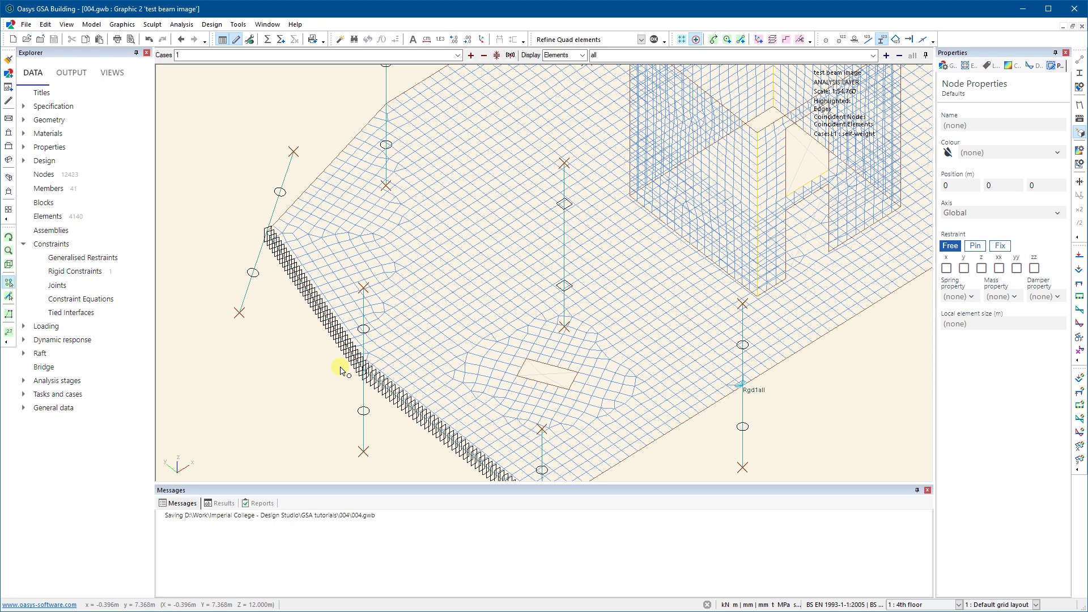
Set the material type to Concrete for the 500dp x 200 RC beam and 300 Ssq column in the section library.
click(24, 244)
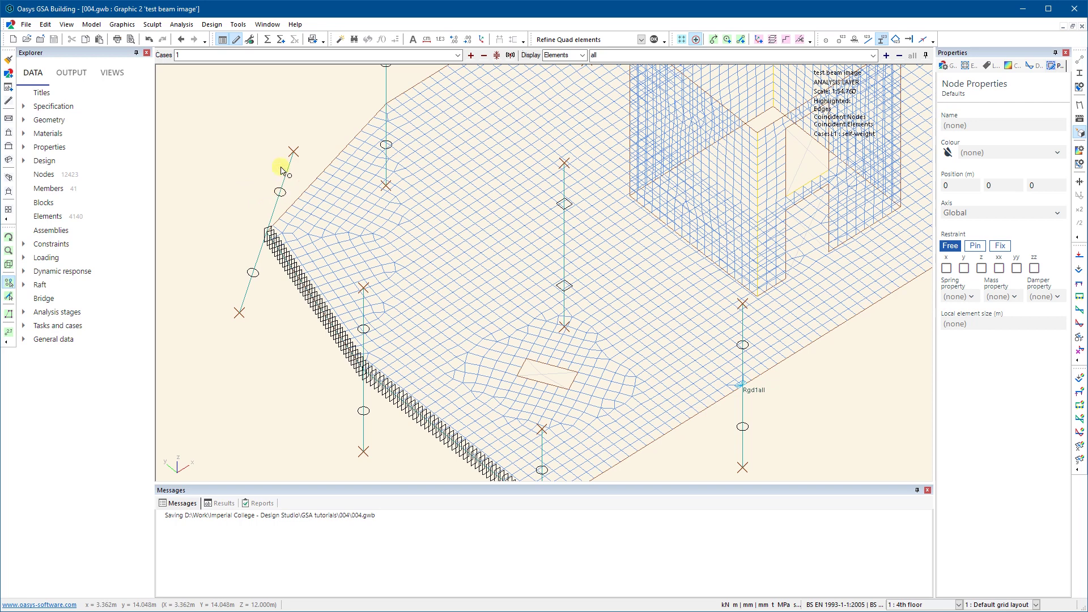
click(24, 147)
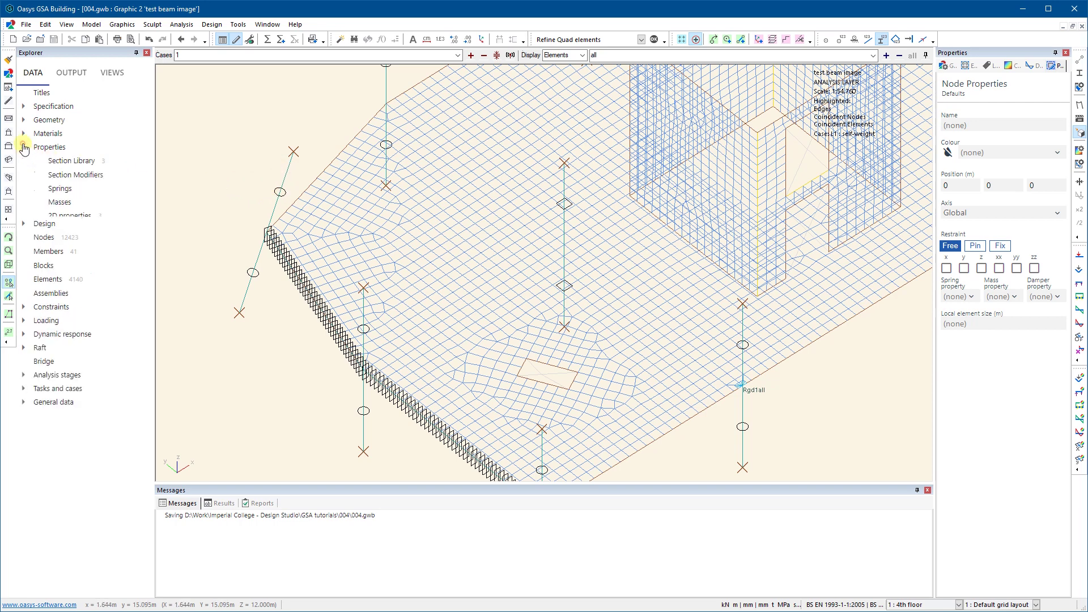
double_click(79, 162)
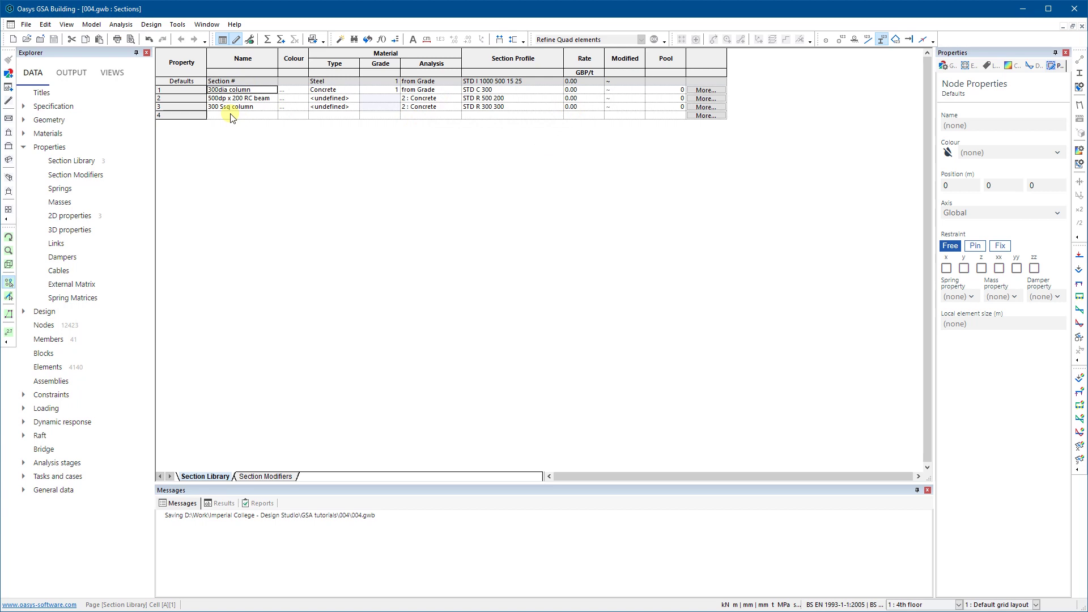
click(350, 102)
click(354, 98)
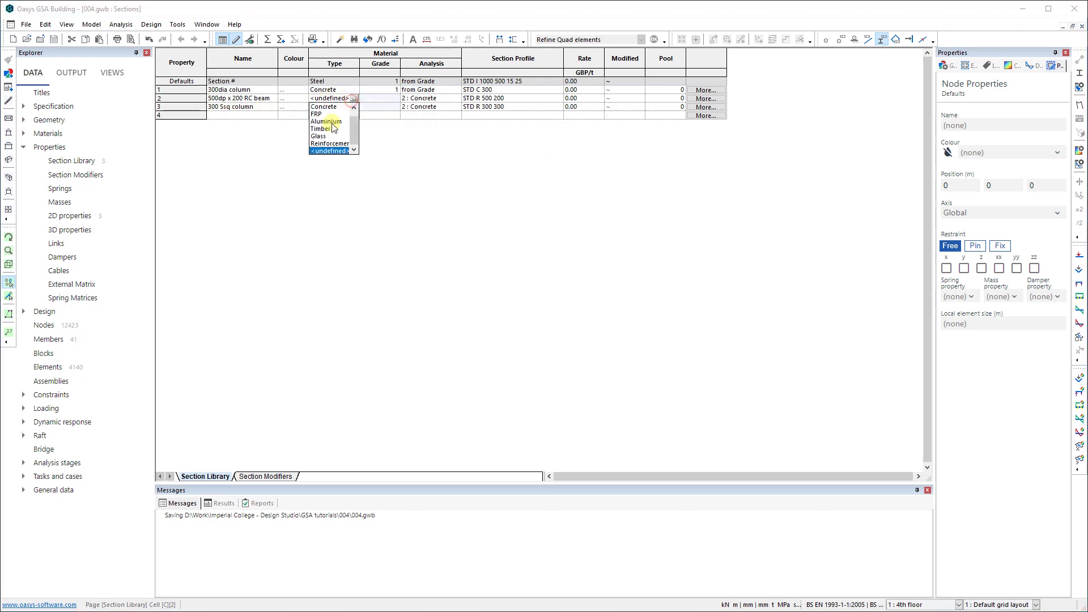
click(324, 107)
key(Down)
key(Down)
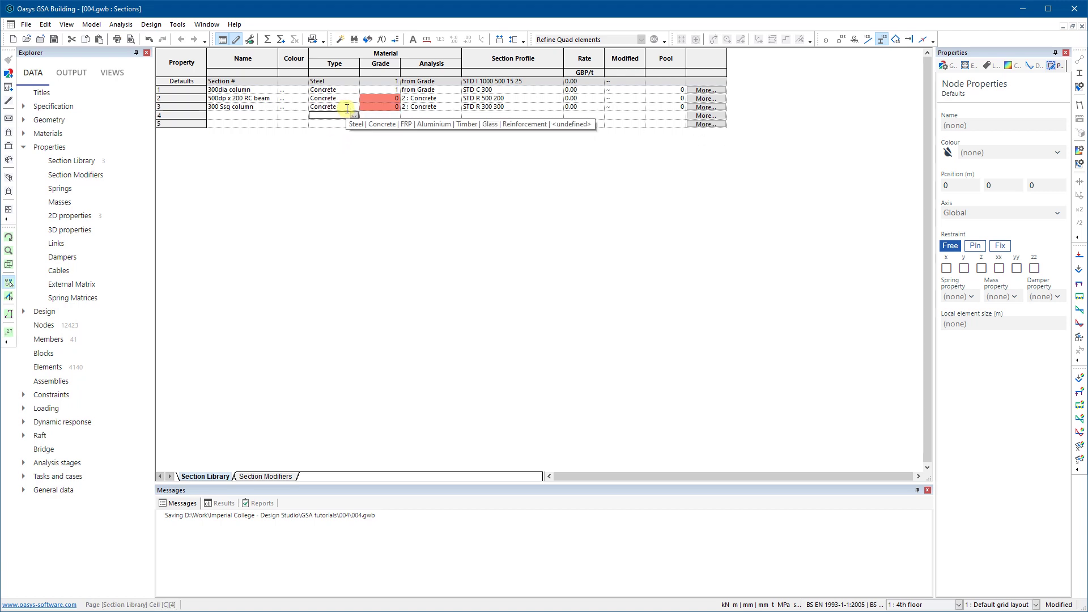
Set the material grade to 1 for the 500dp x 200 RC beam and the 300 Ssq column.
click(390, 101)
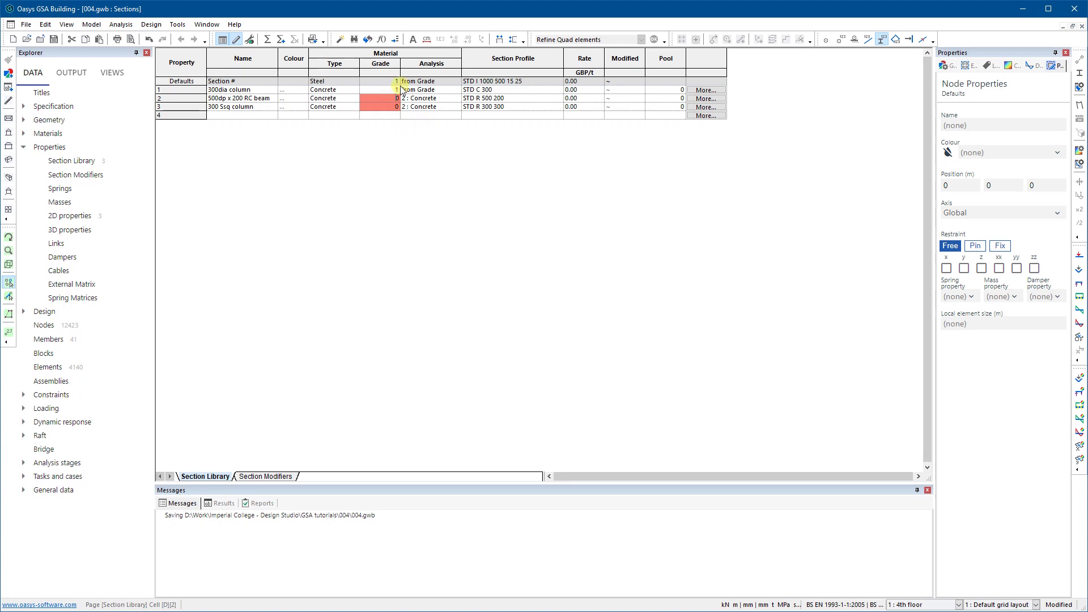
text(1)
key(Return)
text(1)
key(Return)
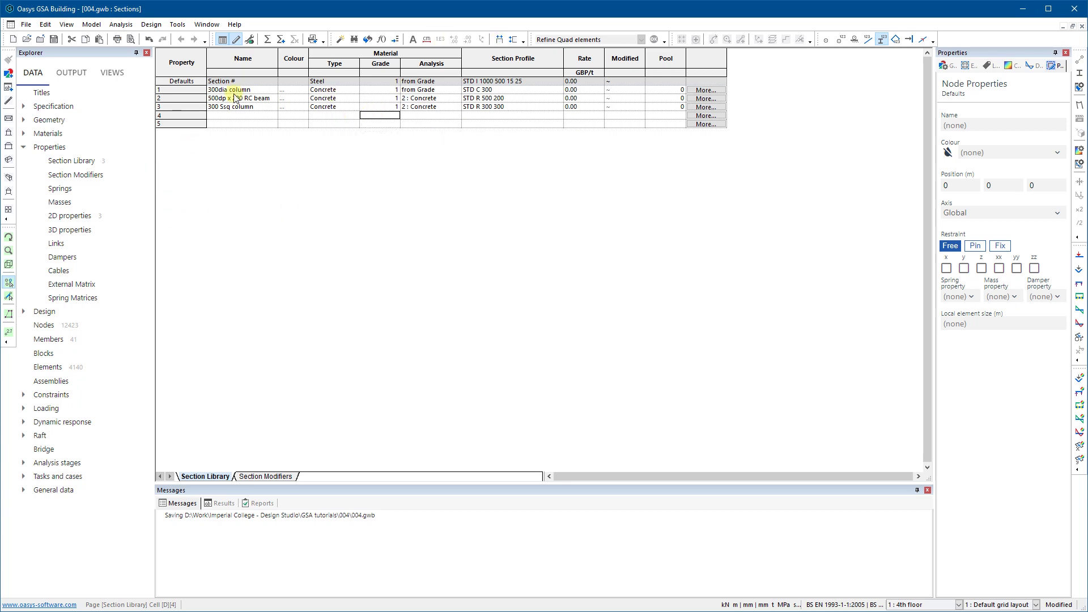
click(268, 124)
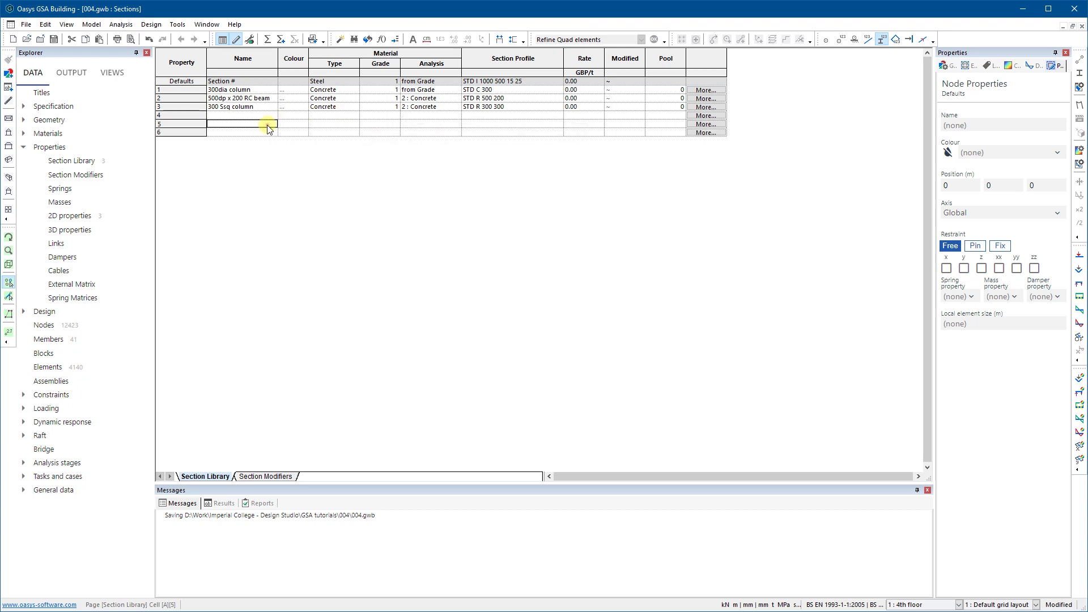
Examine the section modifiers for the 300dia column, including the Iuu/Iyy stiffness factor.
click(252, 478)
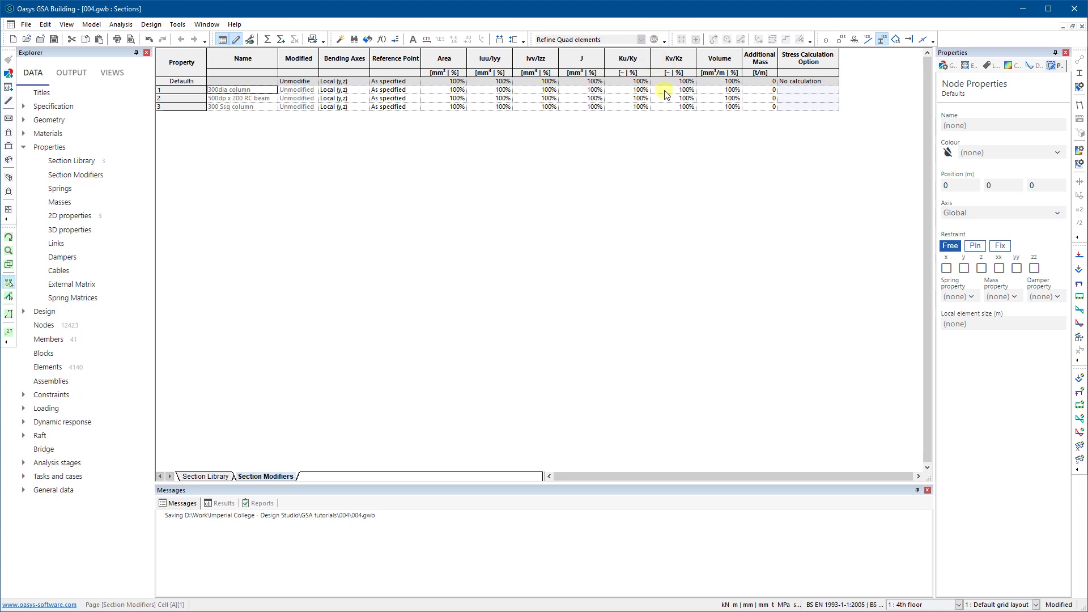
double_click(493, 90)
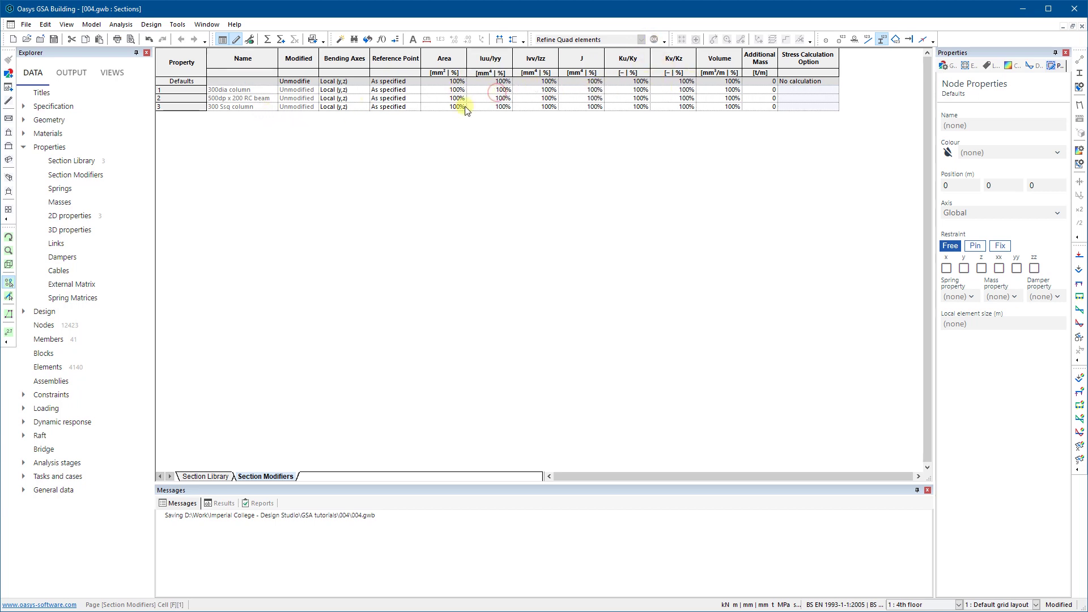
click(266, 91)
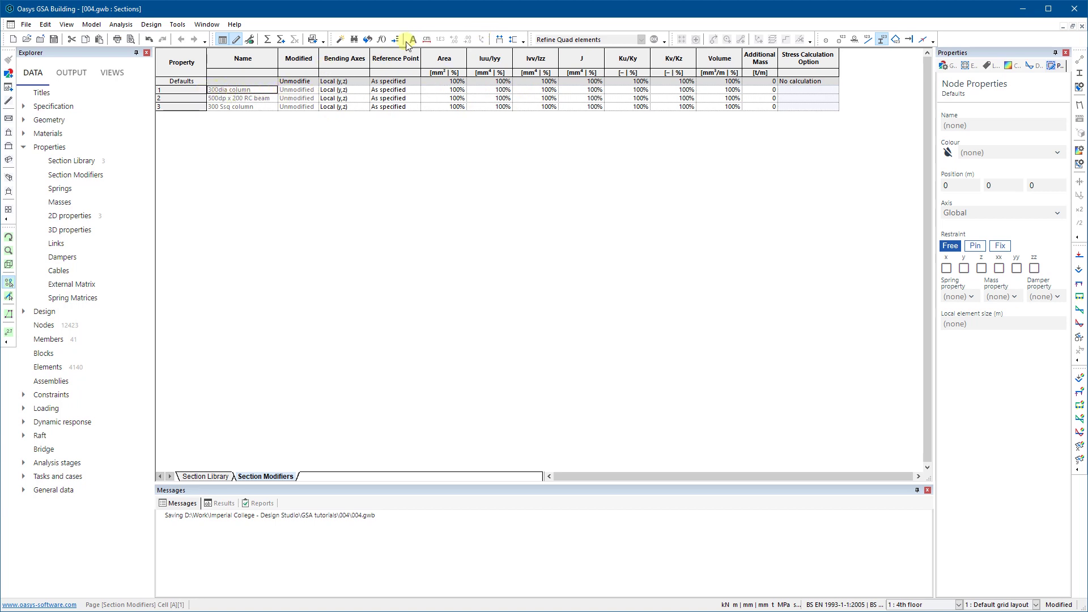
Set the 300dia column's effective area modifier to 50%, using the By (×) method.
click(338, 40)
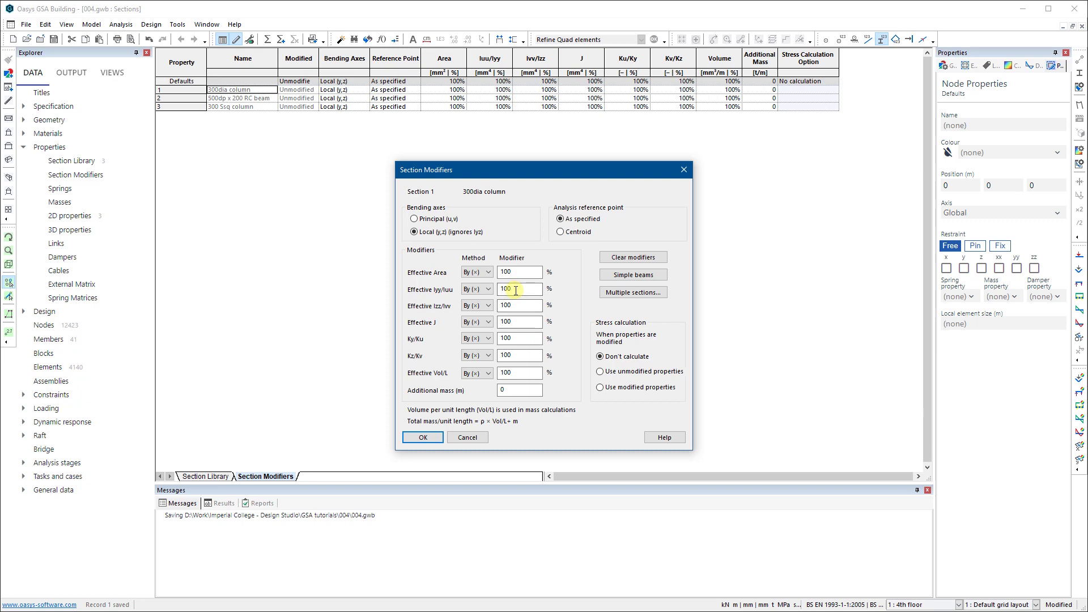
drag(518, 271, 494, 272)
text(50)
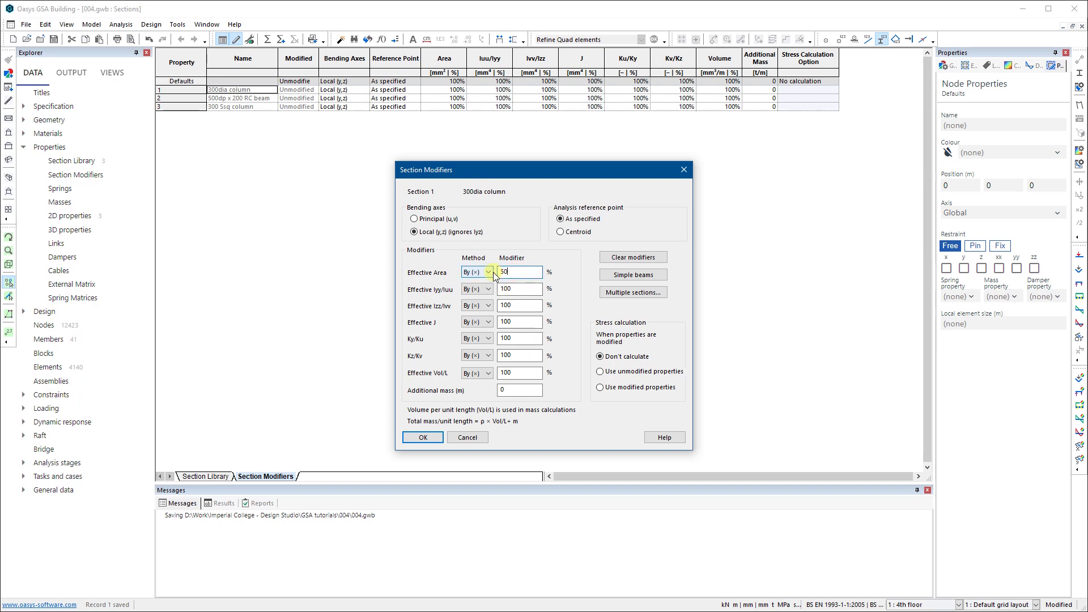
click(488, 272)
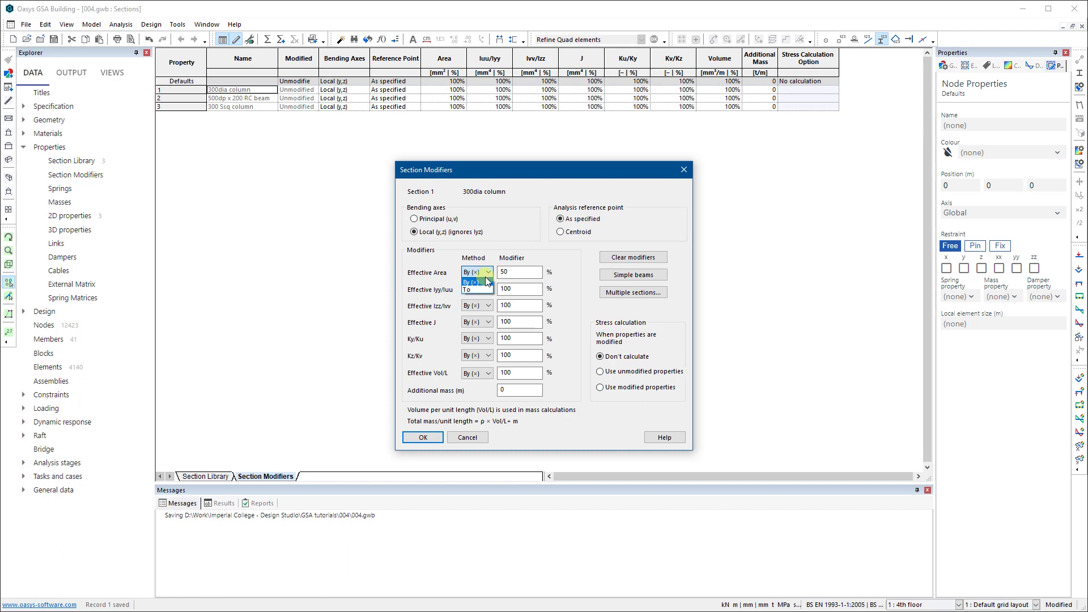
click(485, 281)
click(427, 437)
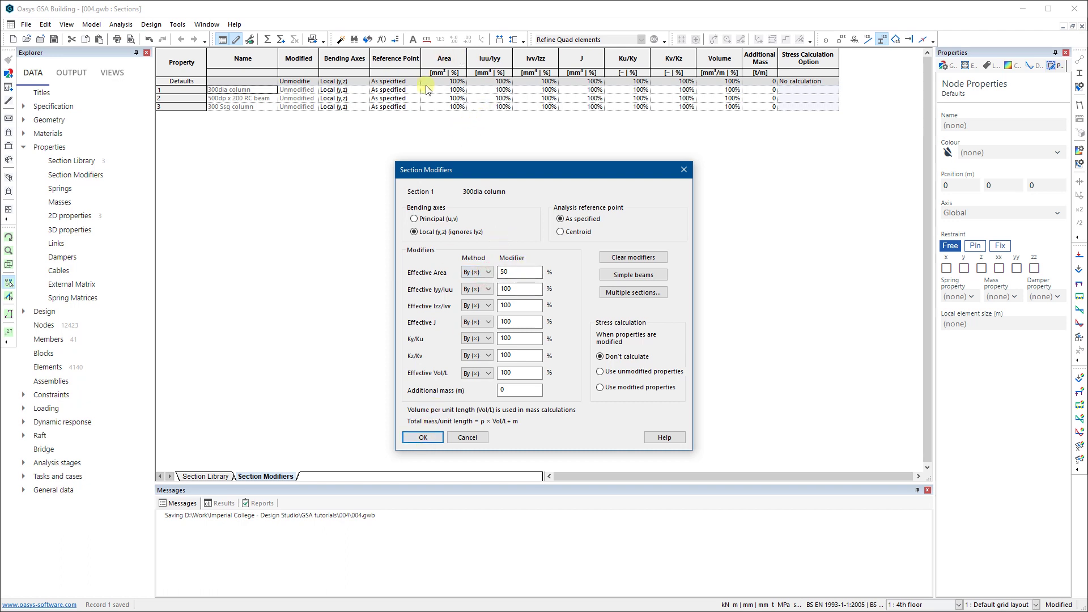
click(424, 436)
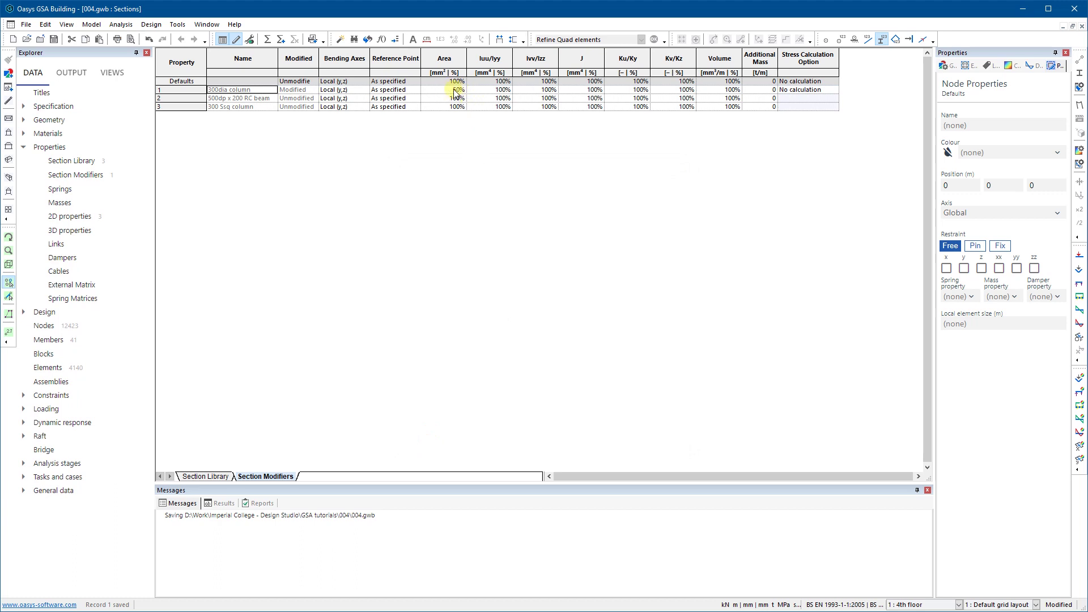
Compare the 300dia column's modified entry in the section library with its section modifiers.
click(206, 475)
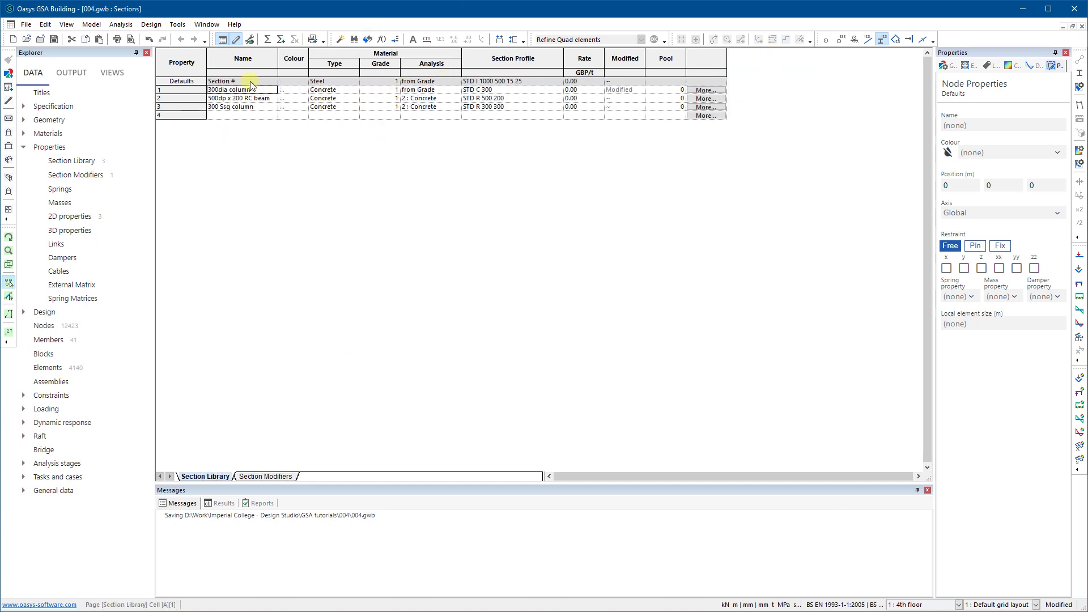
click(253, 479)
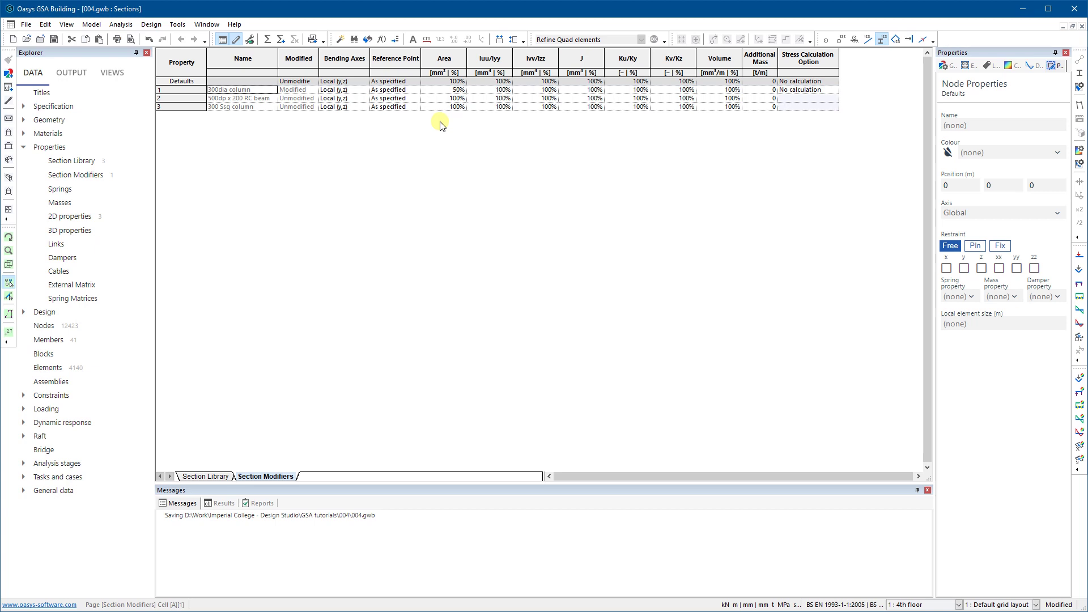
click(199, 477)
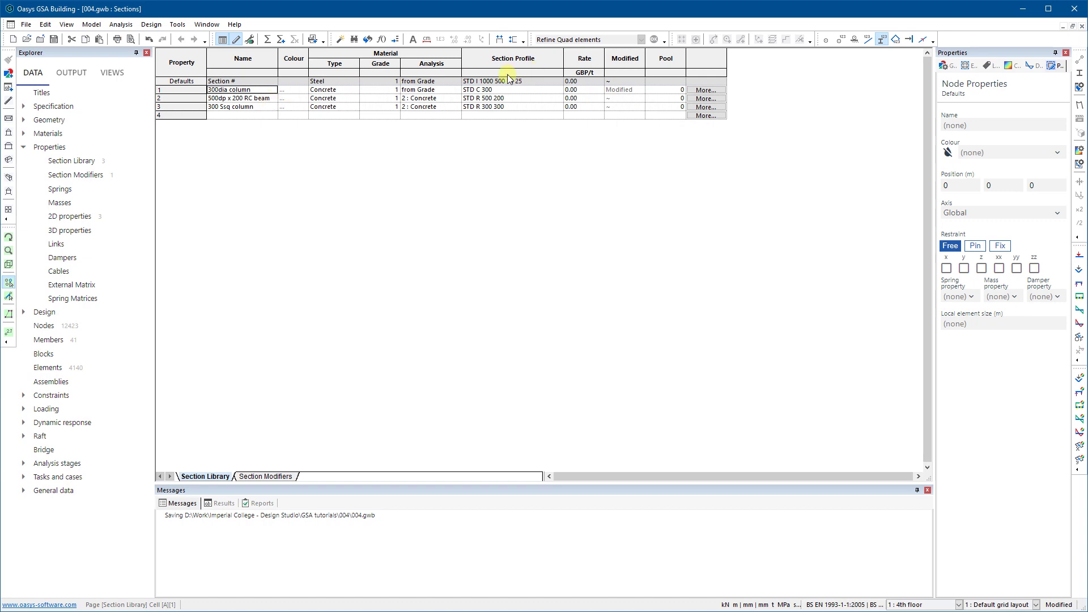
Inspect the element details of the column below the rigid constraint in the model, and recheck the section library.
click(1082, 28)
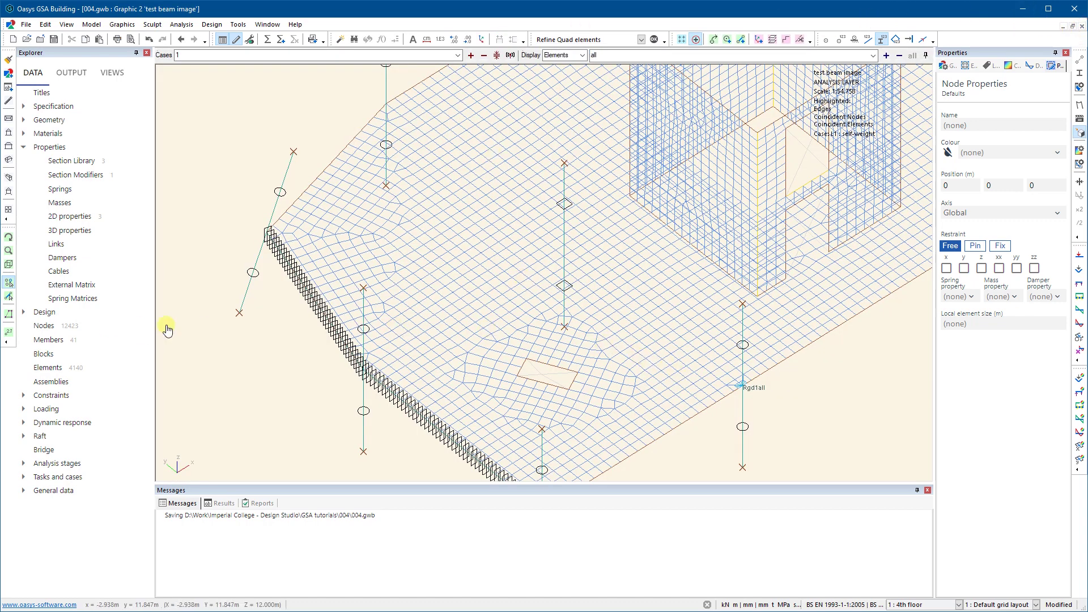
middle_drag(450, 333, 383, 222)
scroll(581, 319, up, 2)
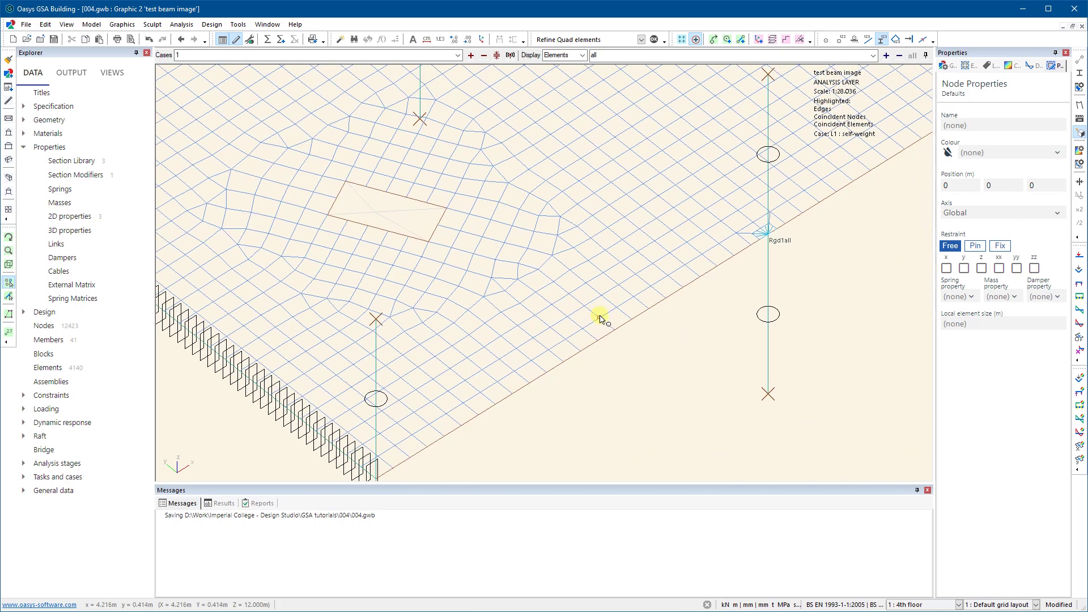
click(10, 296)
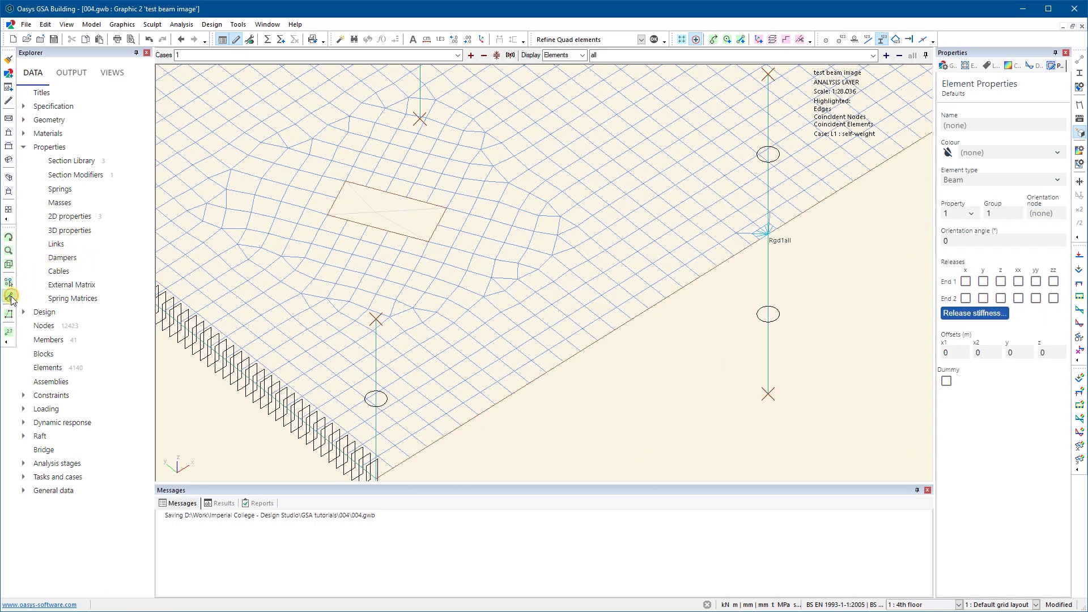
click(769, 312)
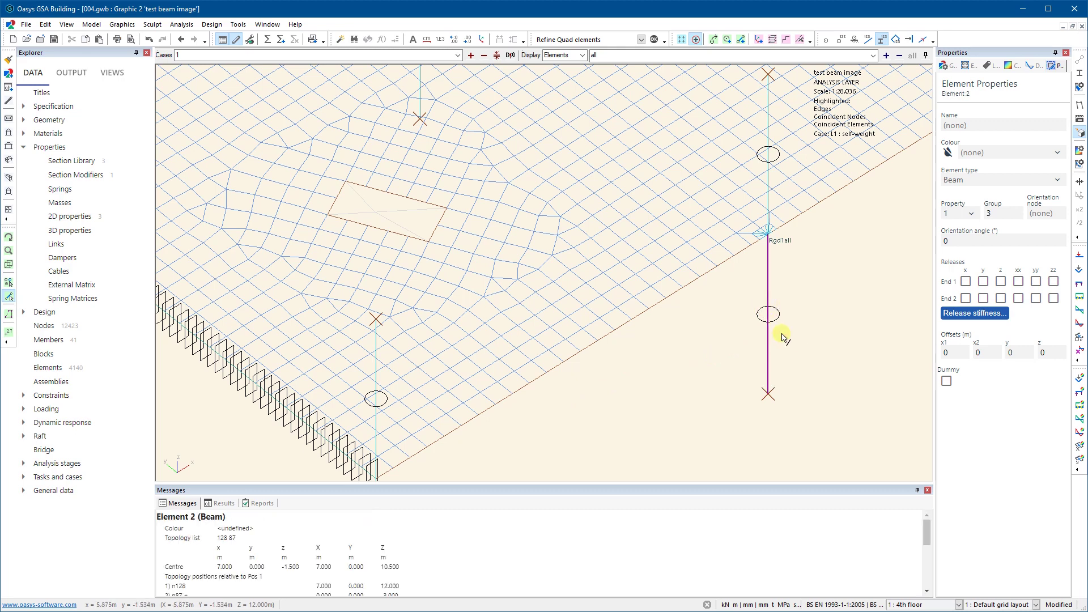
scroll(760, 338, down, 1)
scroll(587, 544, down, 2)
scroll(587, 544, down, 5)
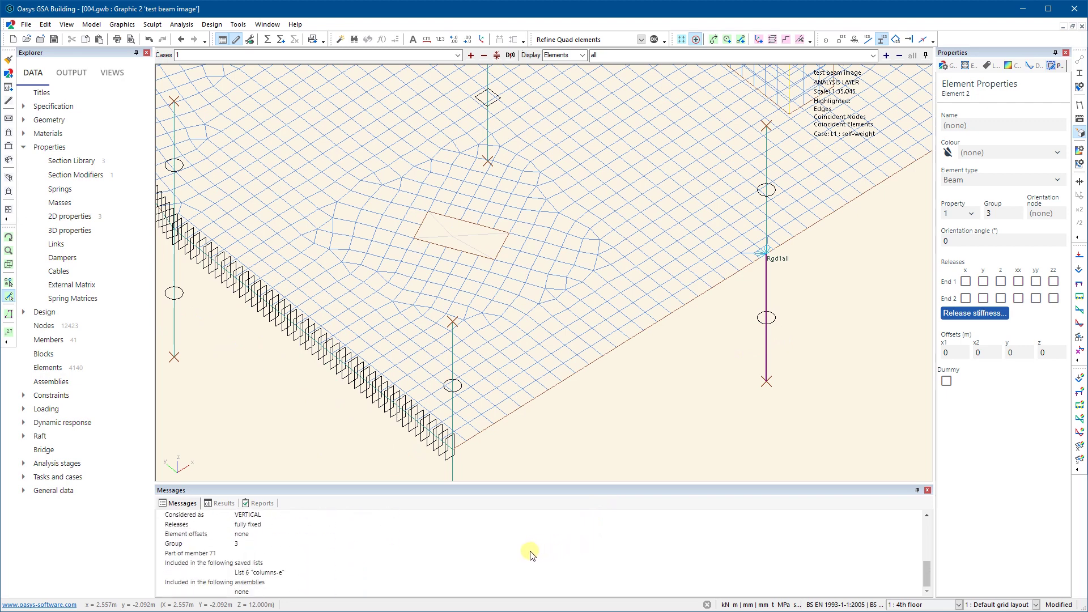
scroll(430, 553, up, 2)
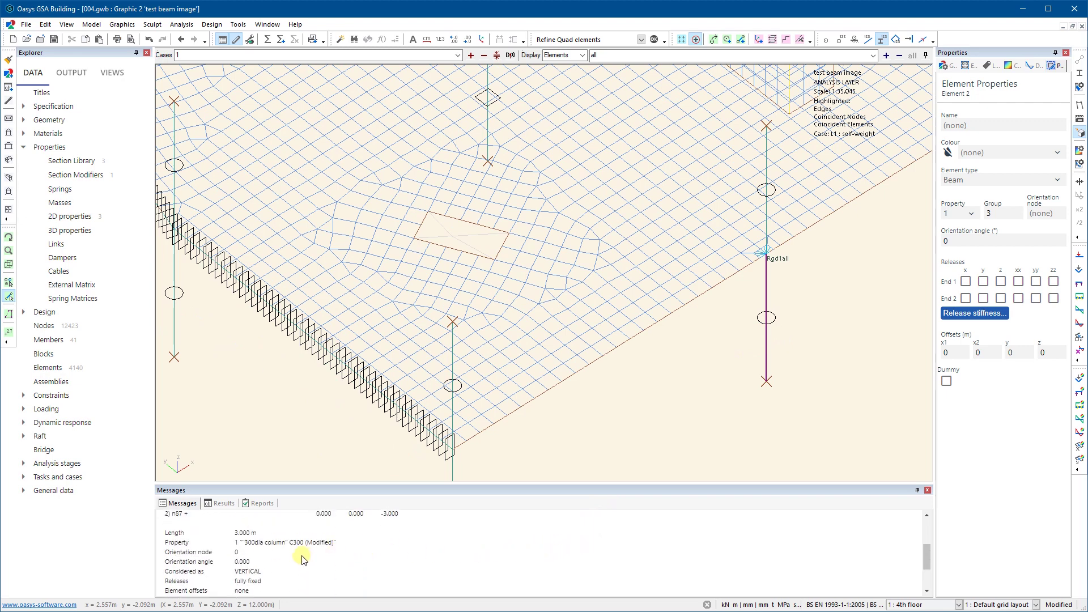
scroll(317, 560, up, 2)
scroll(317, 560, down, 2)
click(637, 367)
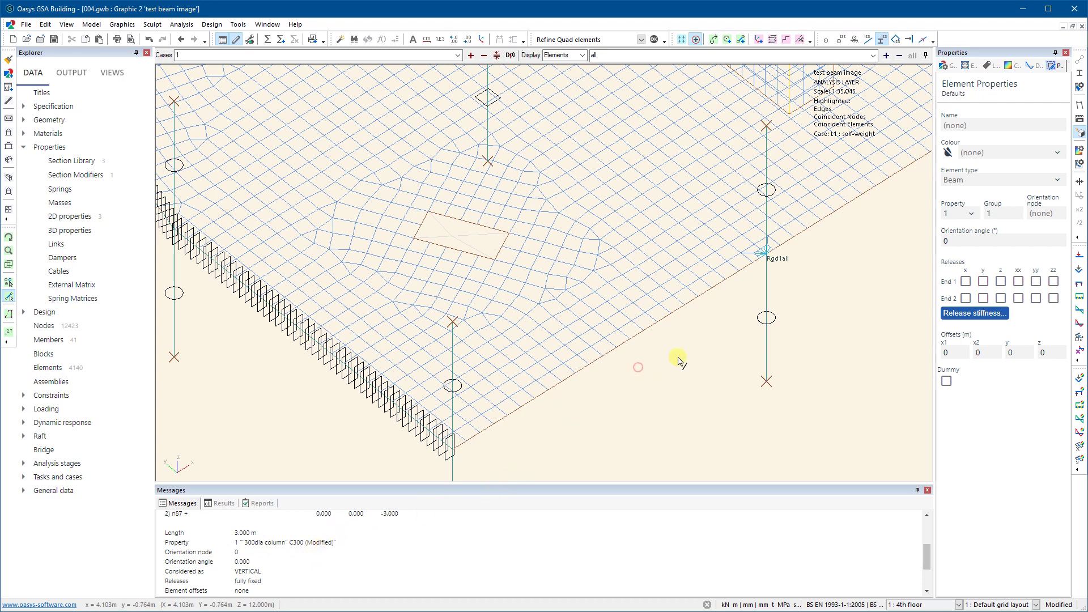
double_click(70, 162)
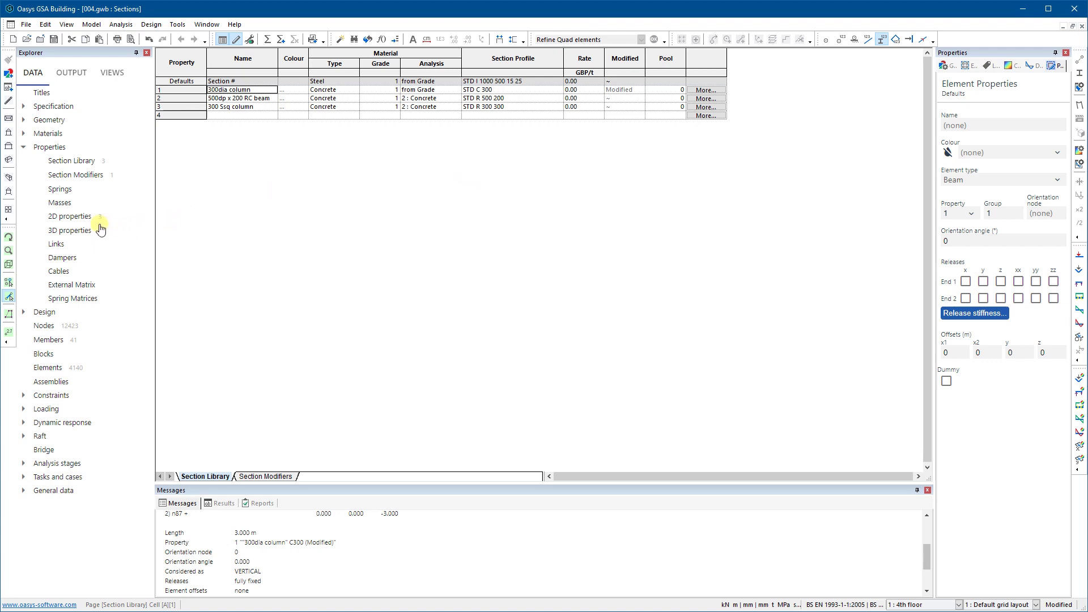
click(1081, 26)
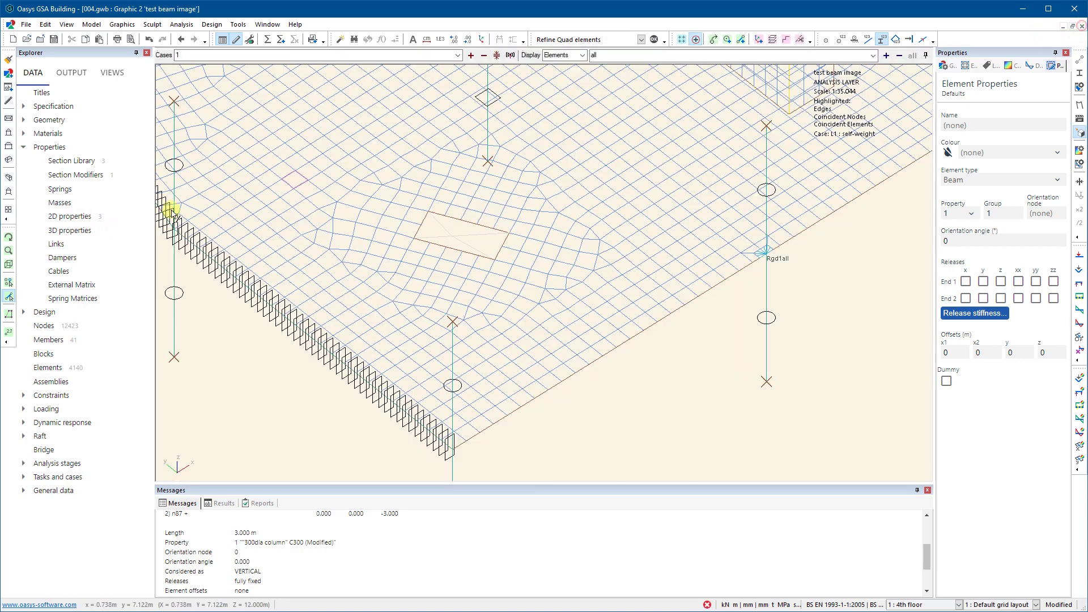
Examine the 2D property definition of the 275mm thk slab, including its stiffness and volume modifiers.
double_click(68, 217)
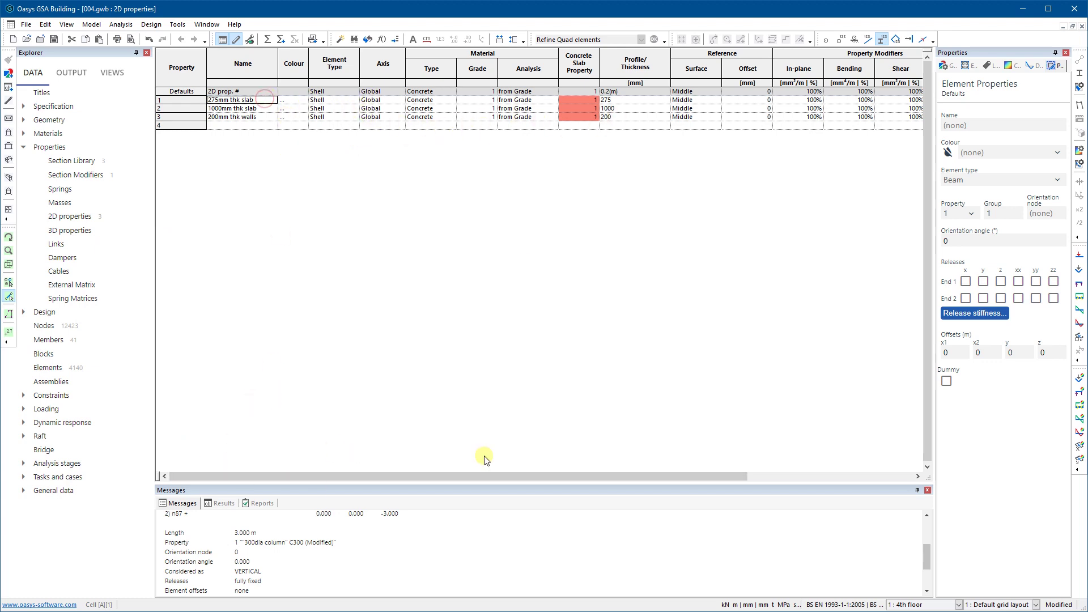
drag(484, 475, 648, 487)
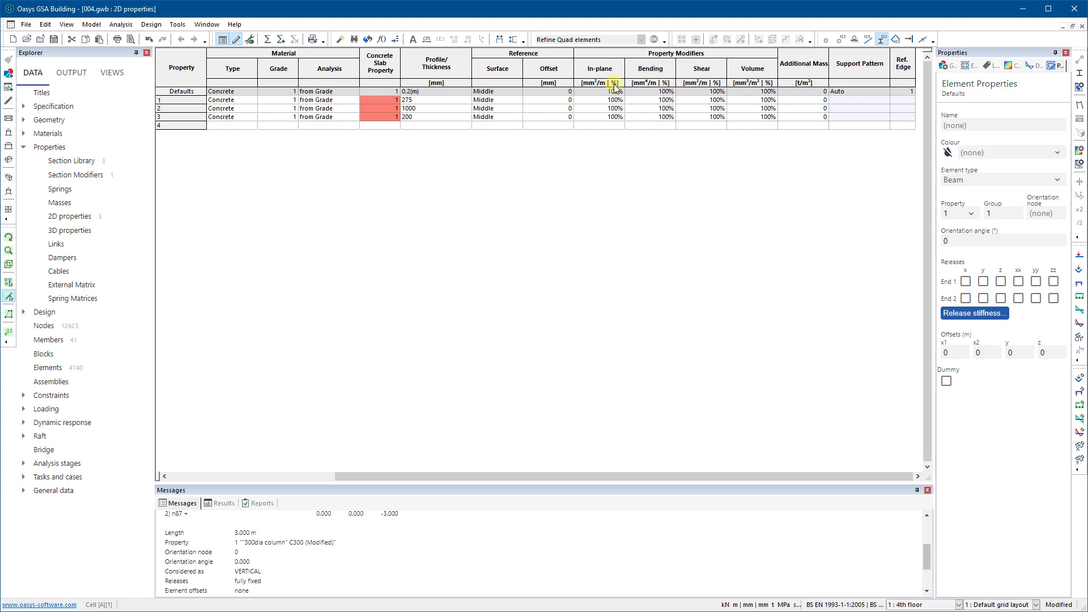
click(588, 101)
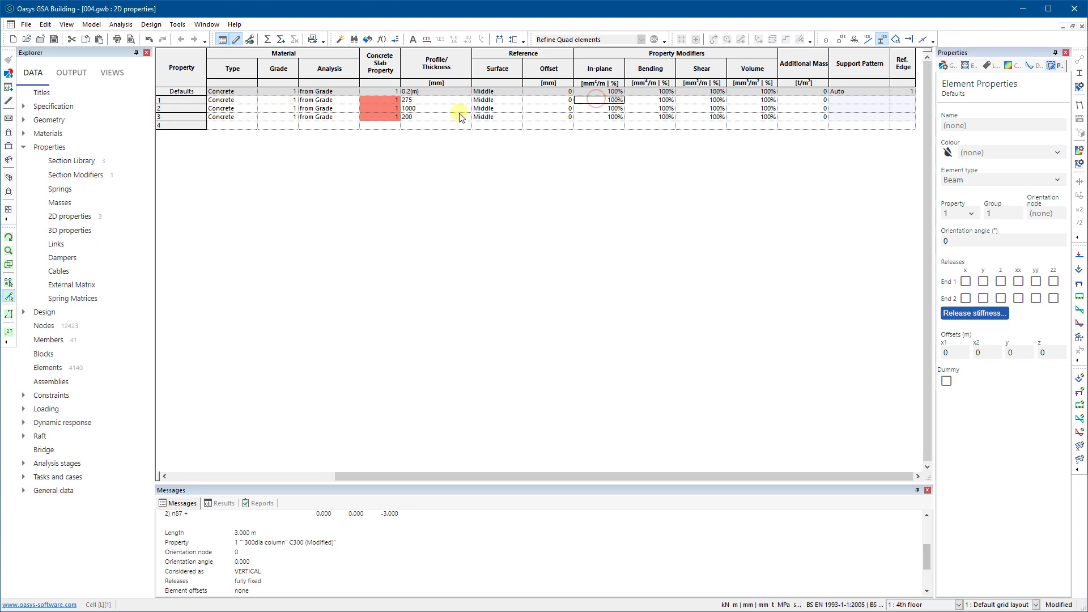
click(340, 39)
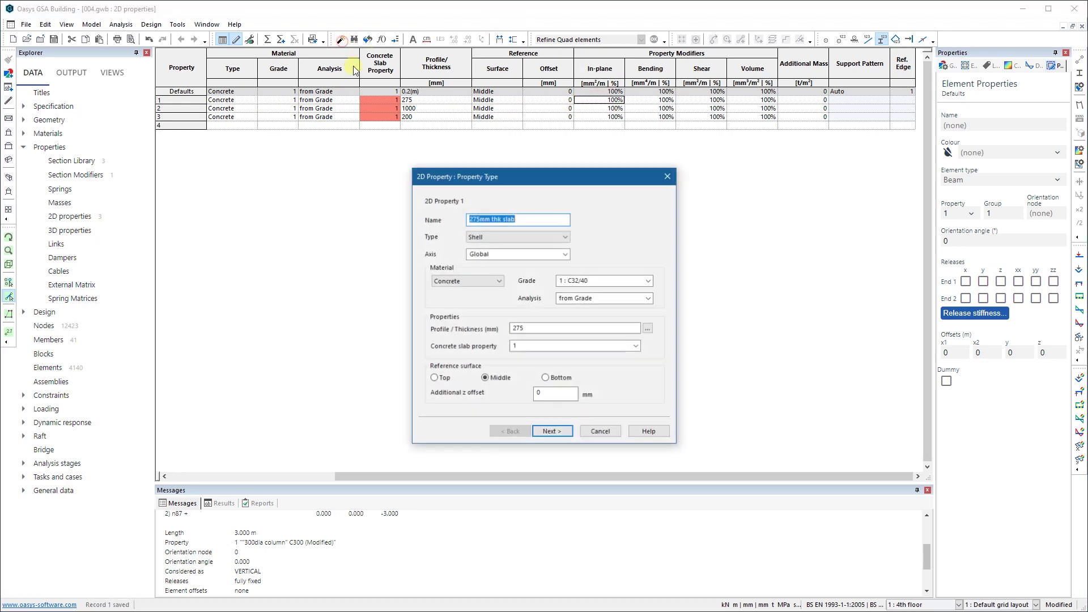
click(552, 432)
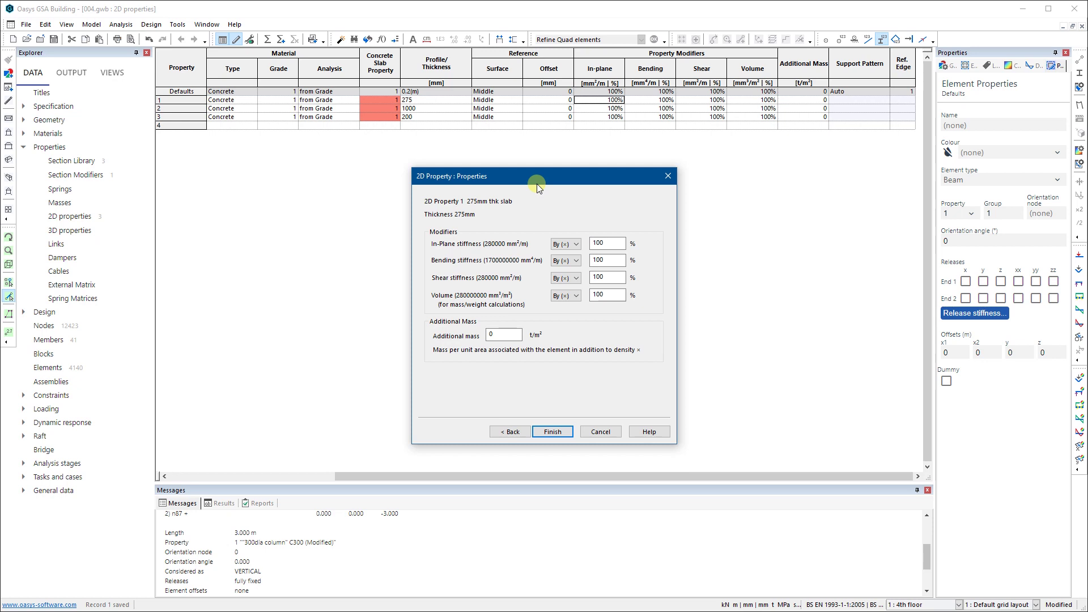
click(590, 433)
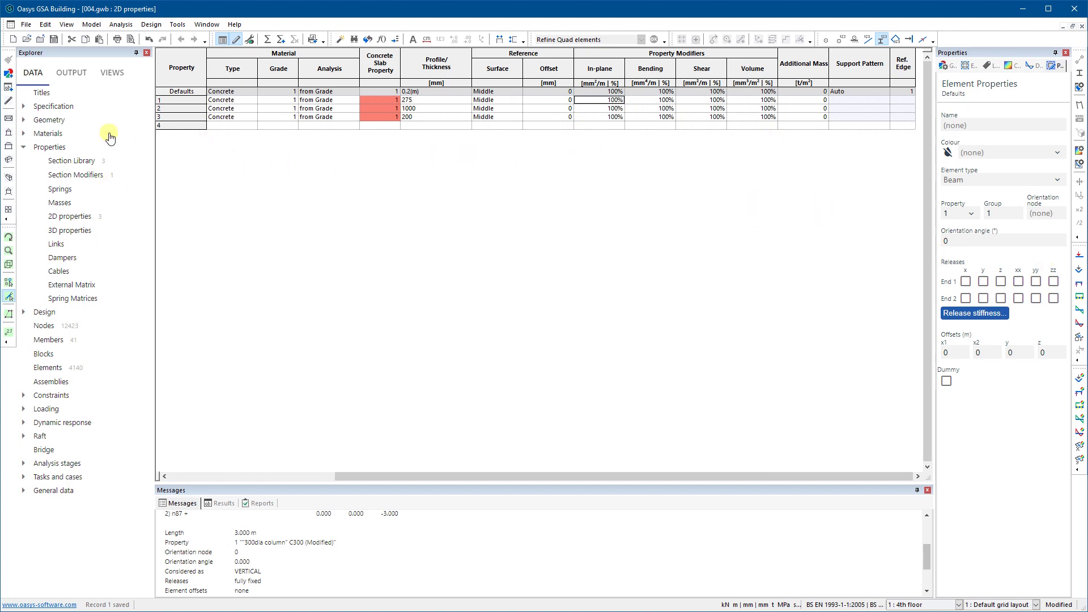
Examine the general properties of concrete grade C32/40, including its elastic modulus.
click(24, 149)
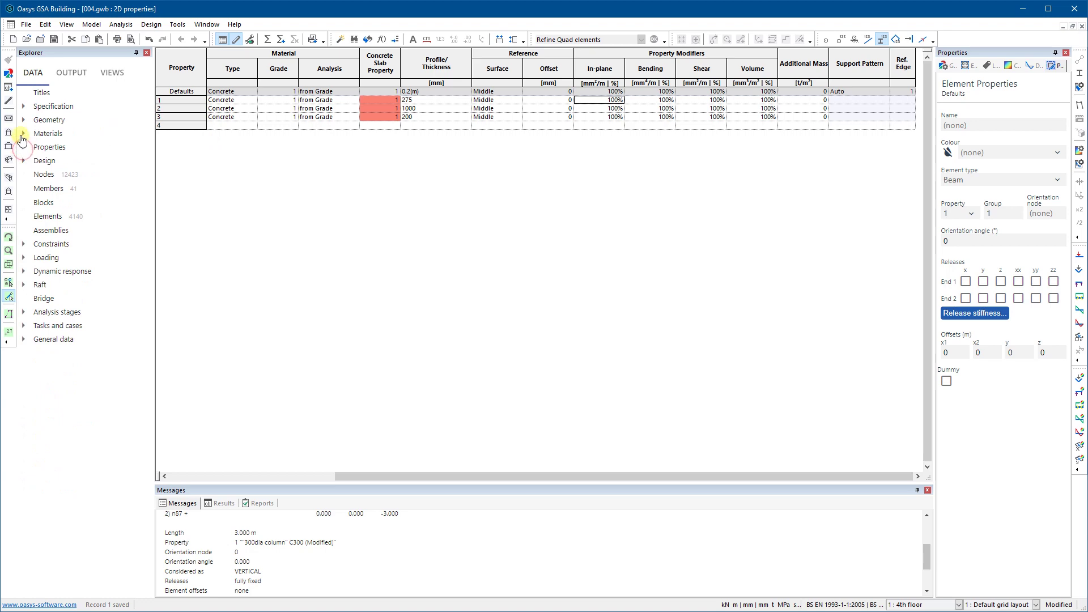
click(24, 134)
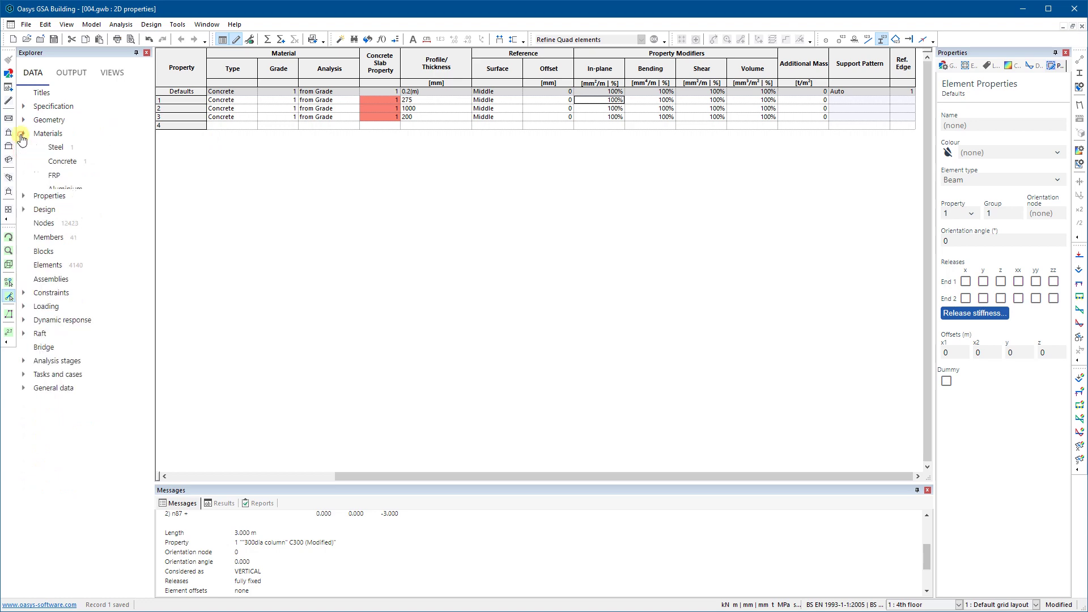
click(1080, 28)
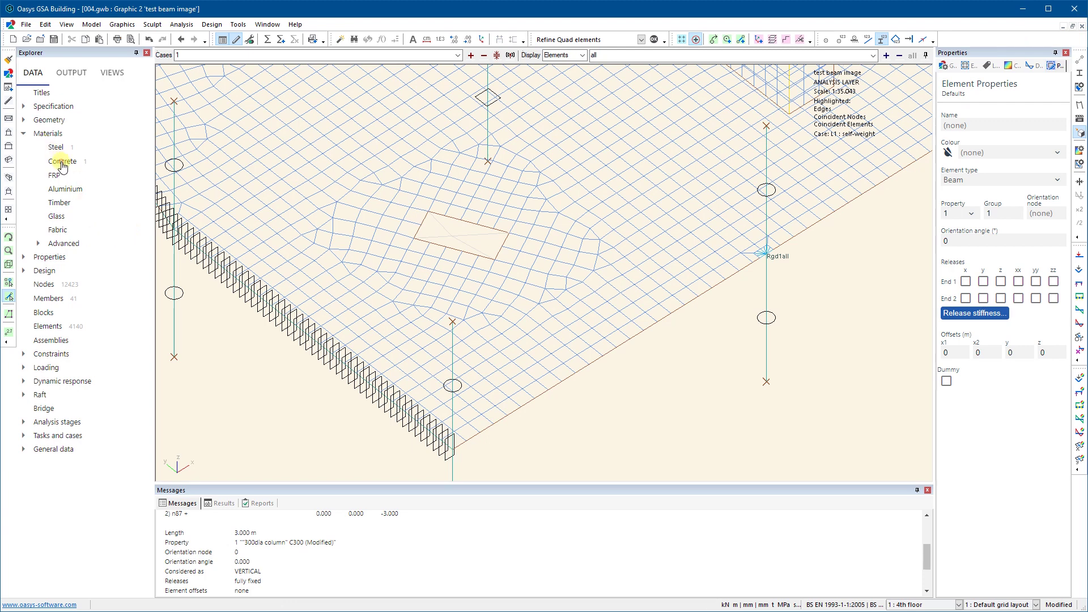
double_click(62, 164)
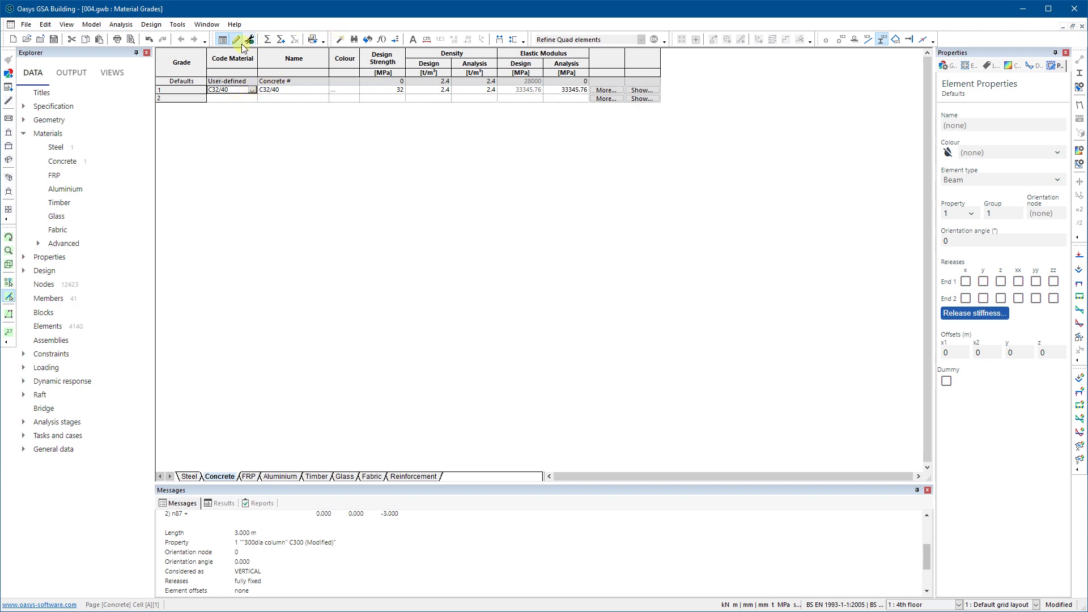
click(339, 41)
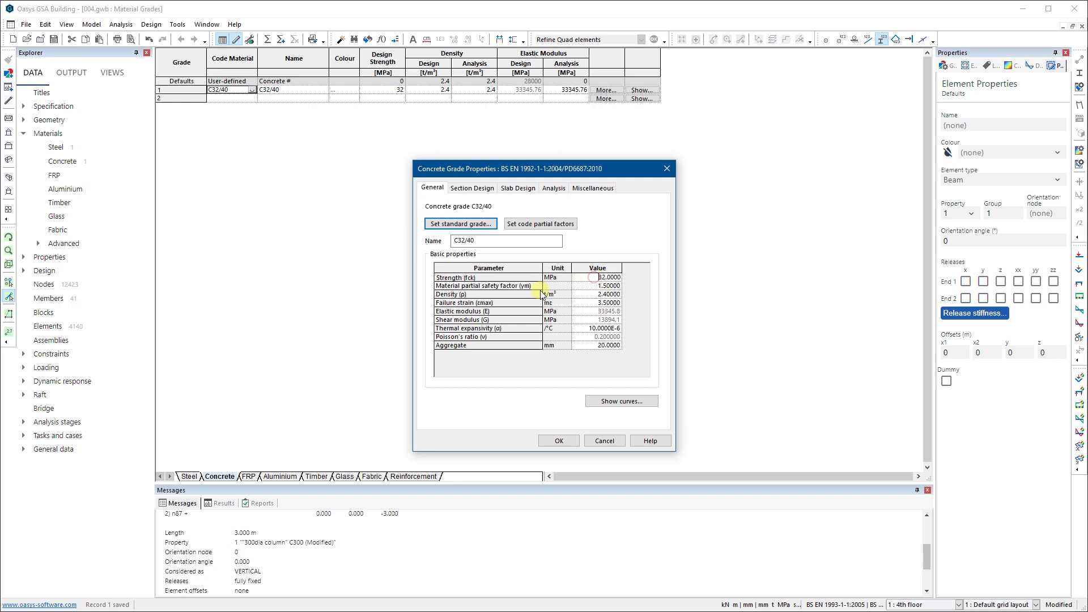
click(586, 311)
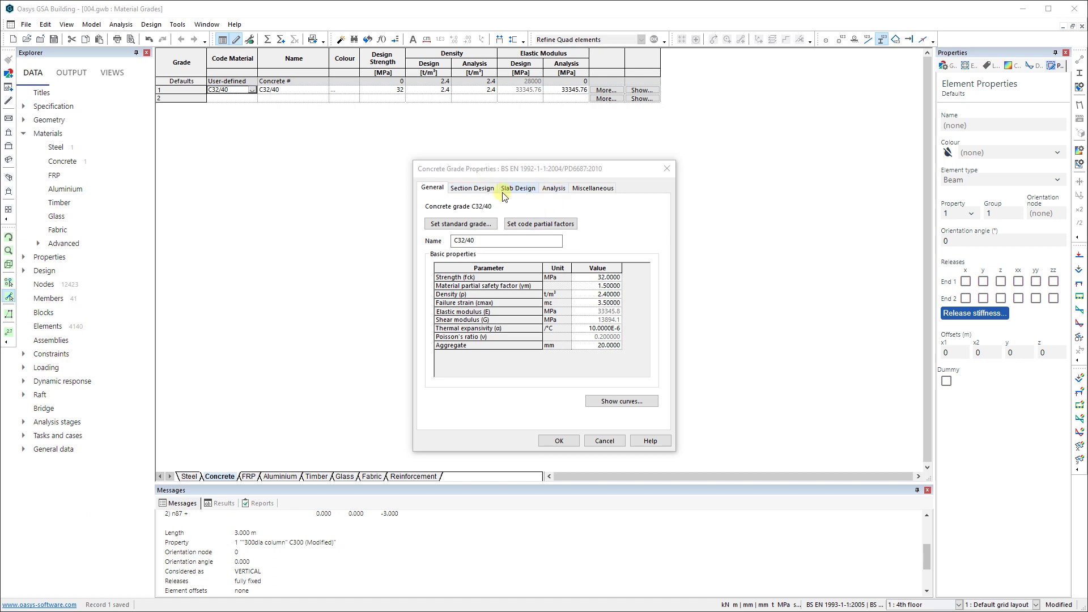
Try to set the analysis elastic modulus of concrete grade C32/40 to 1000 MPa.
click(554, 190)
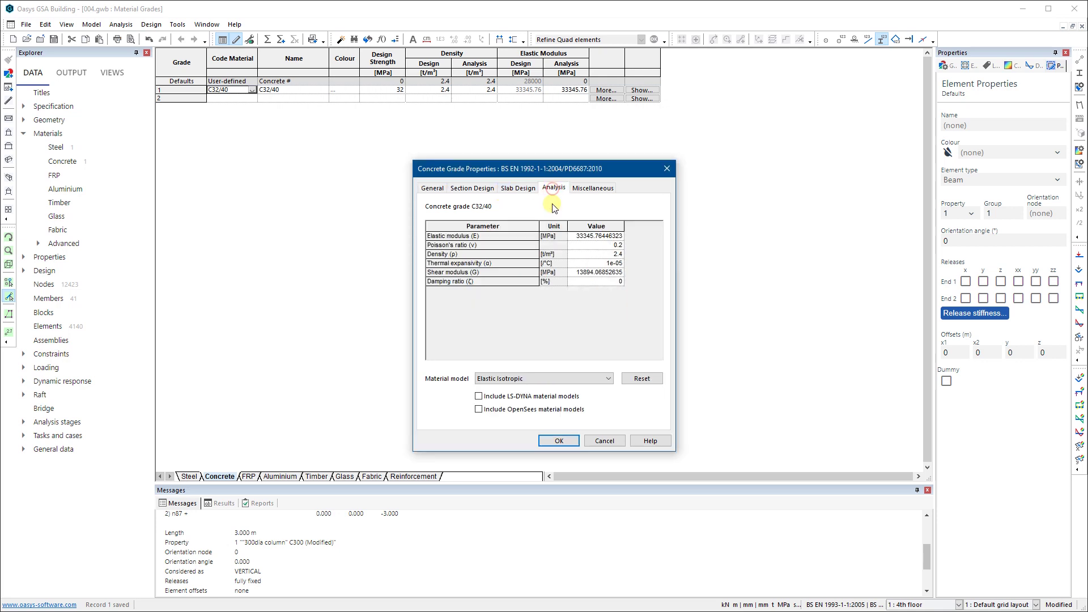
click(576, 237)
double_click(620, 236)
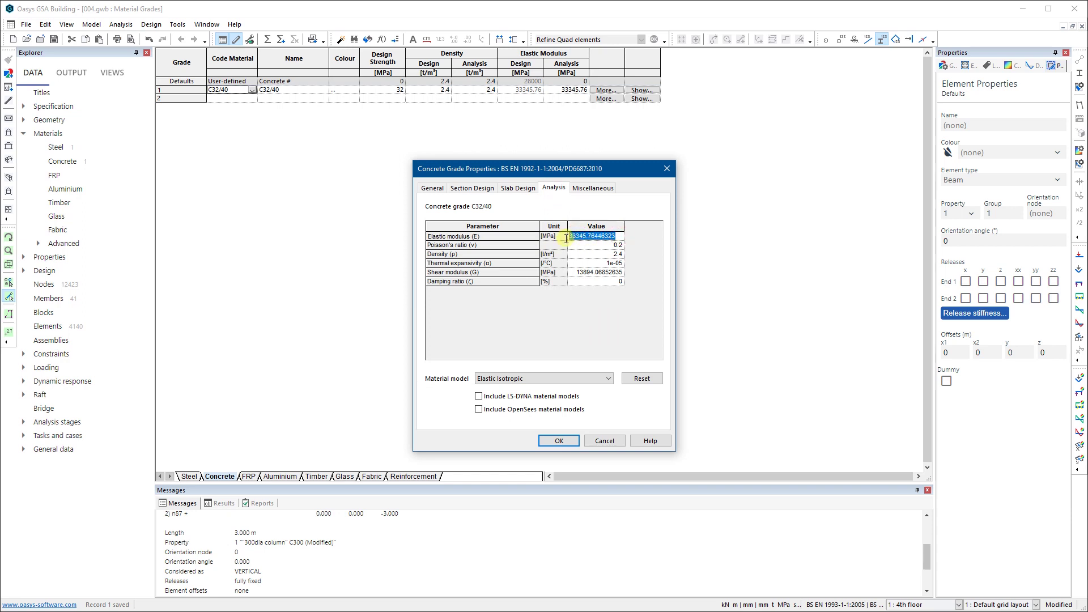
text(1000)
click(568, 440)
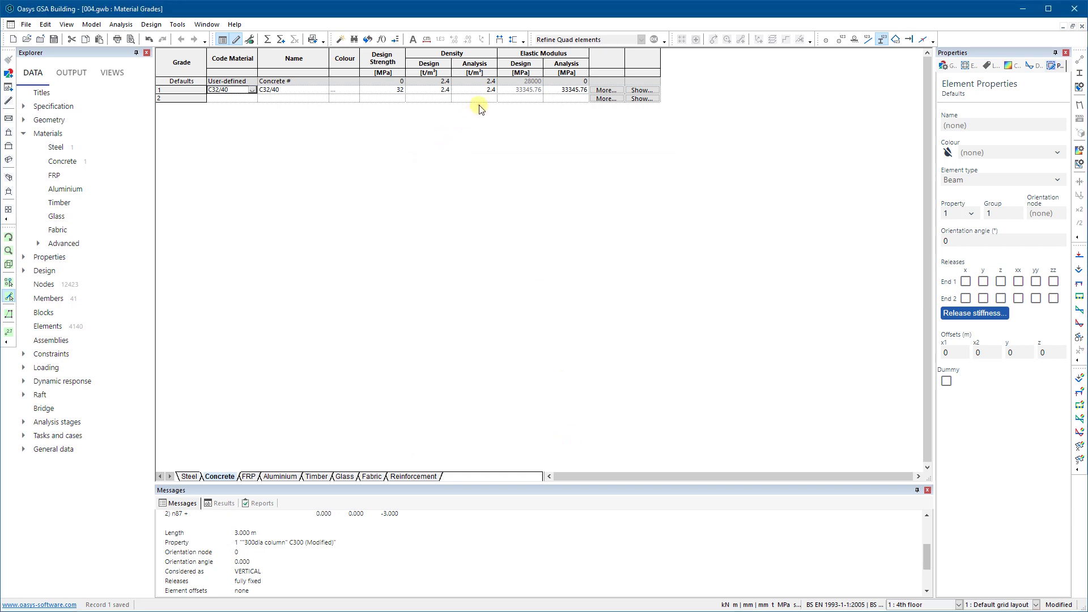
Set the analysis elastic modulus of concrete grade C32/40 to 10000 MPa in its grade properties.
click(544, 99)
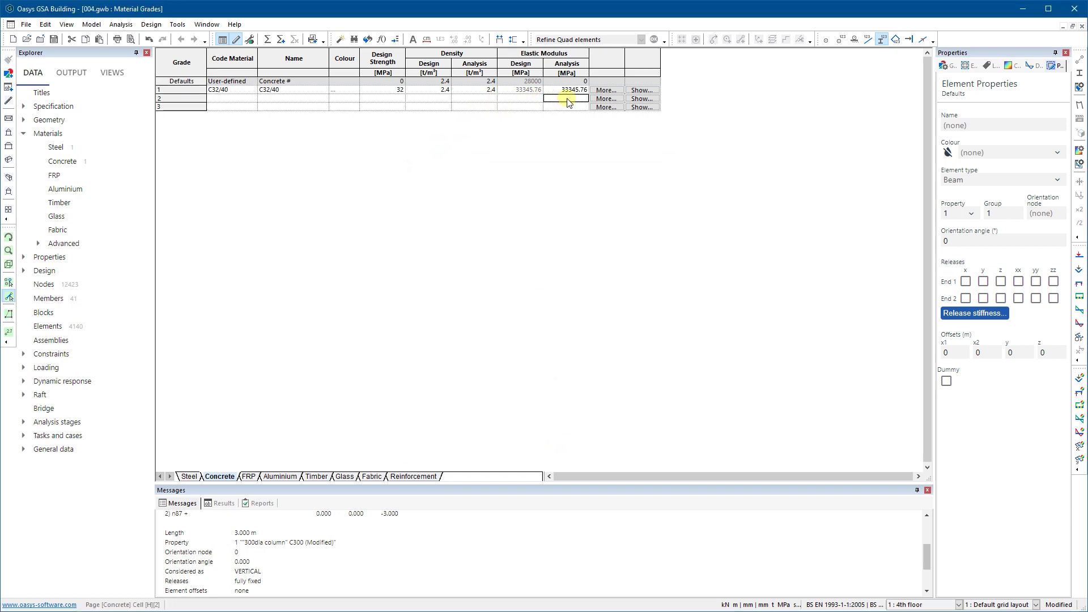
click(561, 89)
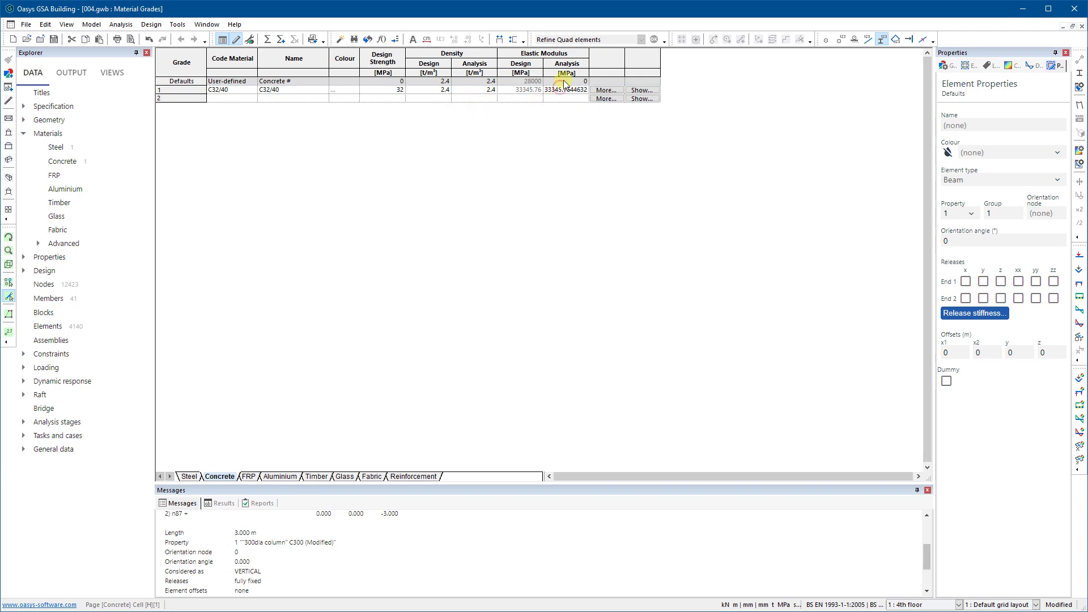
click(236, 92)
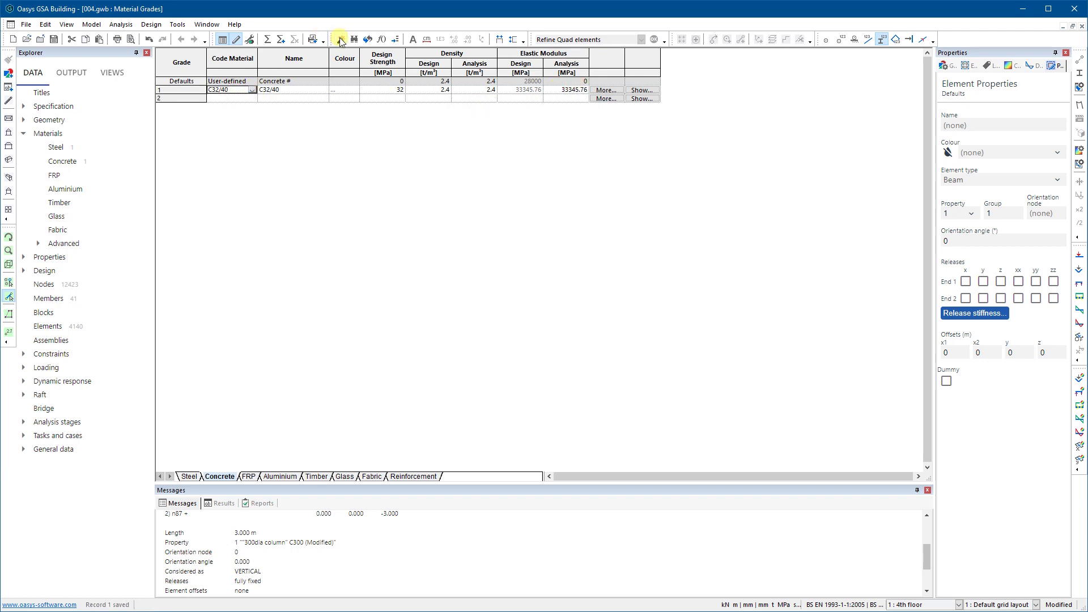
click(341, 39)
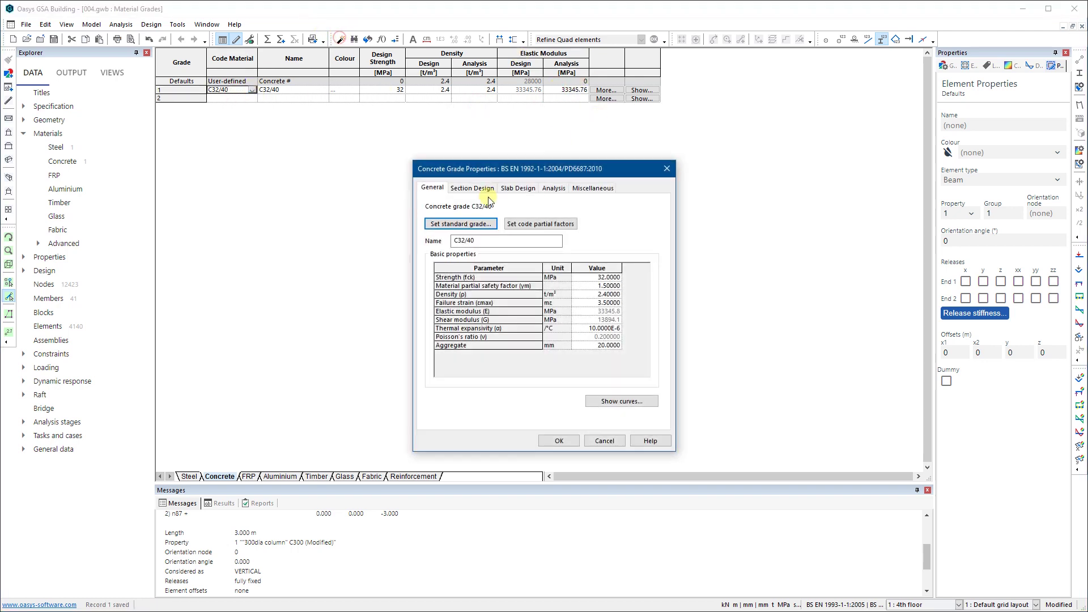
click(551, 189)
click(588, 243)
click(583, 238)
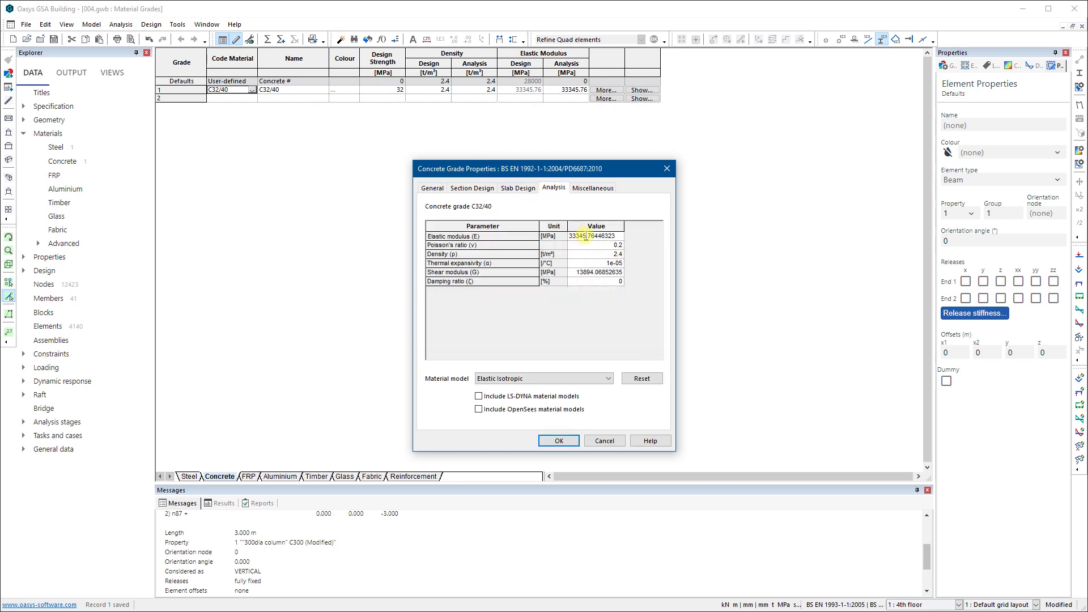
drag(587, 237, 565, 236)
text(10000)
click(568, 441)
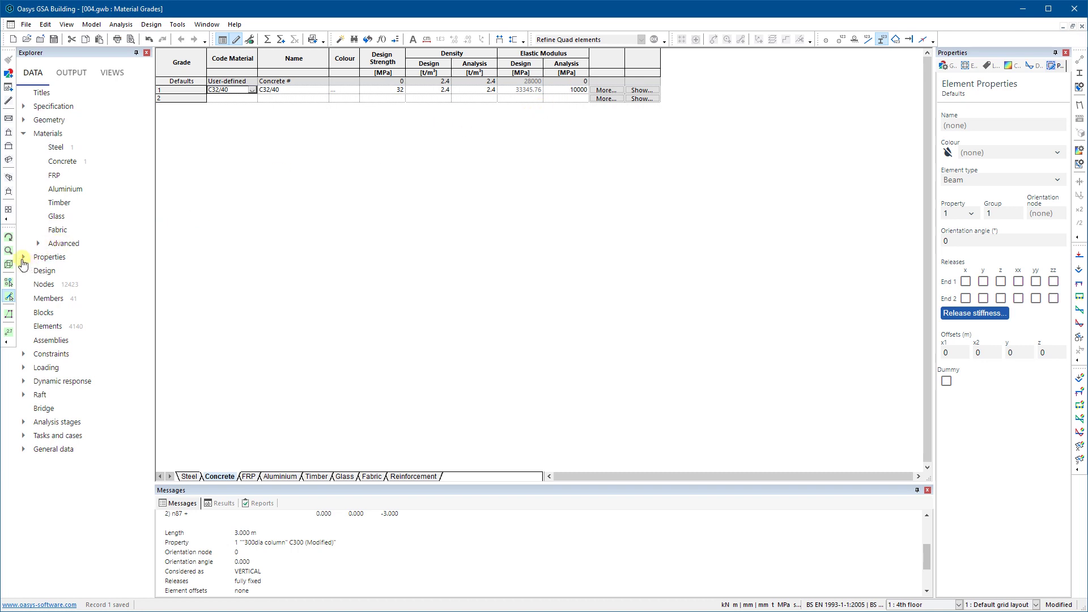
Open the 2D properties table and arrange it side by side with the concrete material grades table.
click(23, 257)
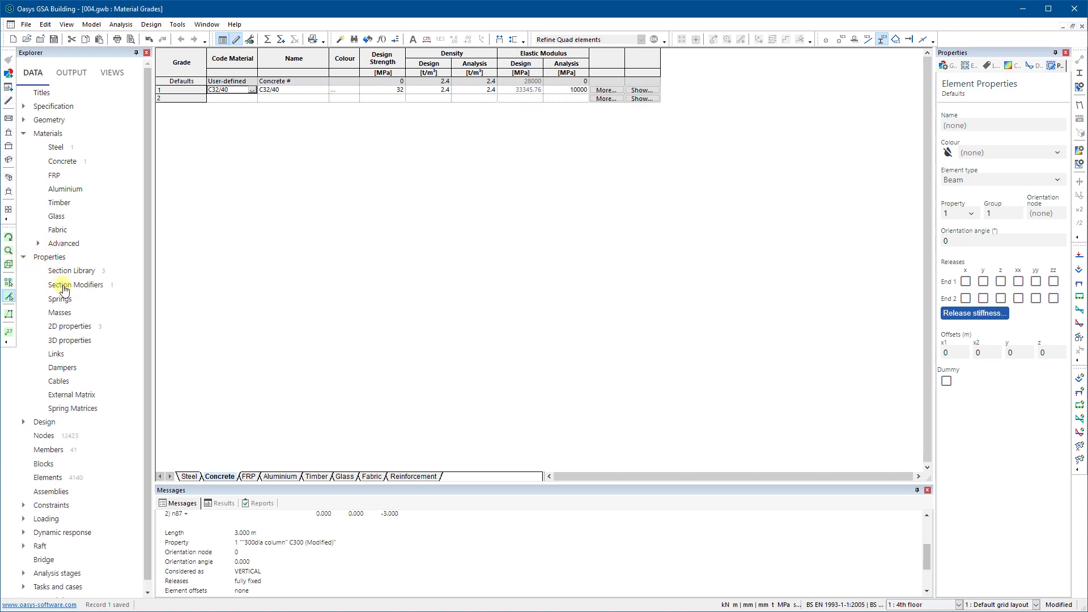
click(72, 334)
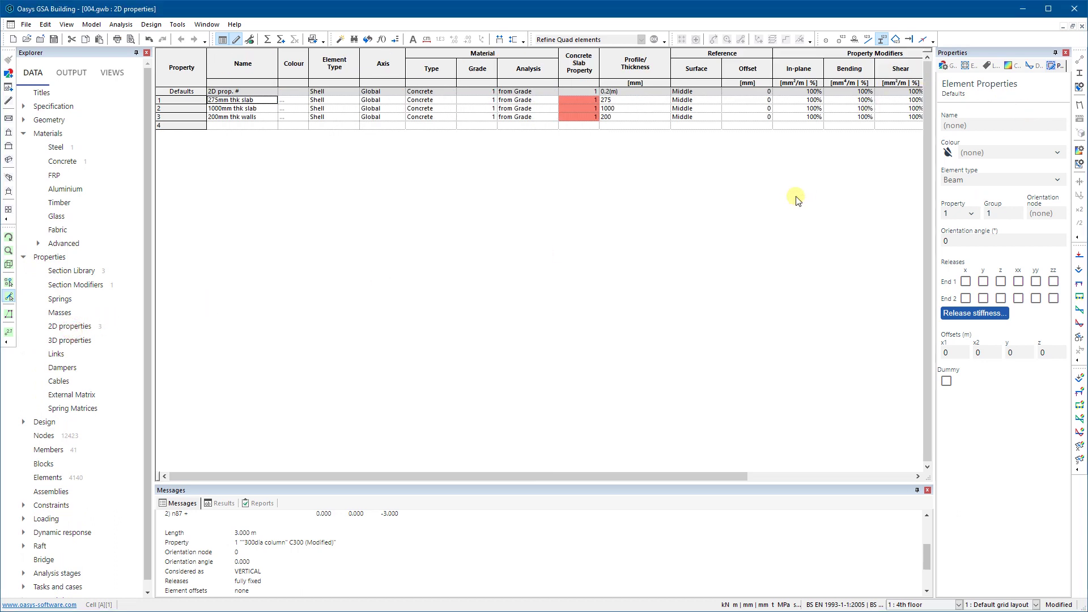
key(ctrl+F5)
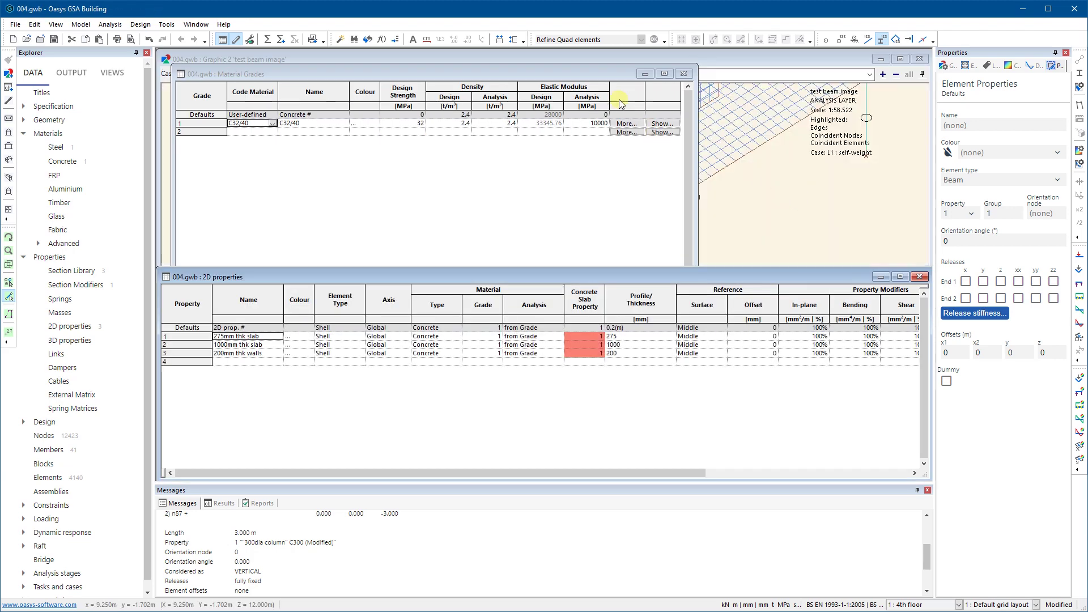
click(603, 76)
double_click(603, 74)
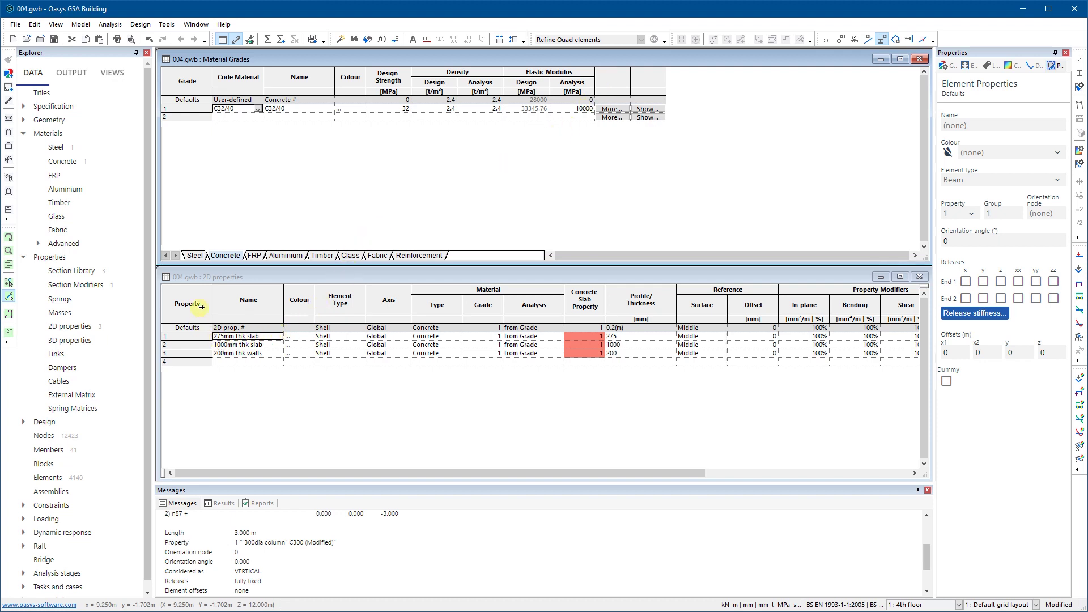
Examine the available analysis material options for the 275mm thk slab, keeping the from Grade setting.
click(224, 279)
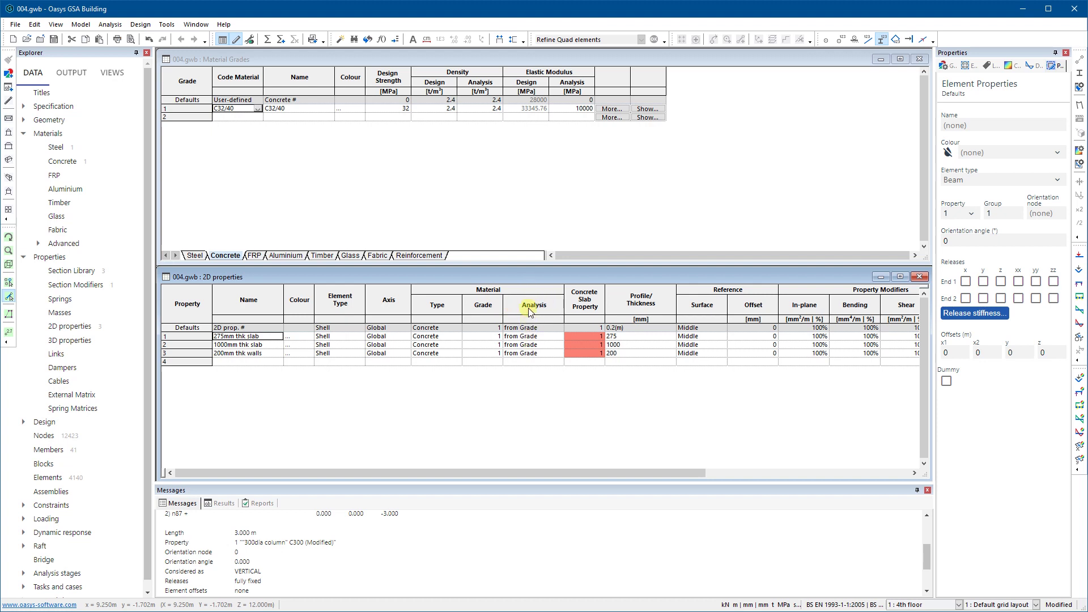
click(543, 336)
click(557, 340)
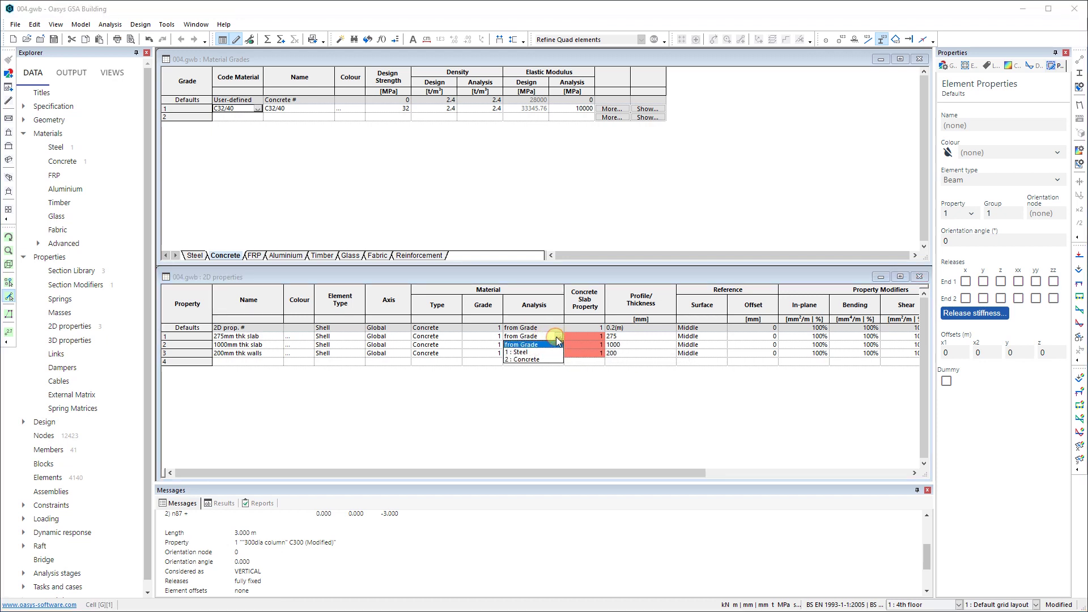
click(556, 339)
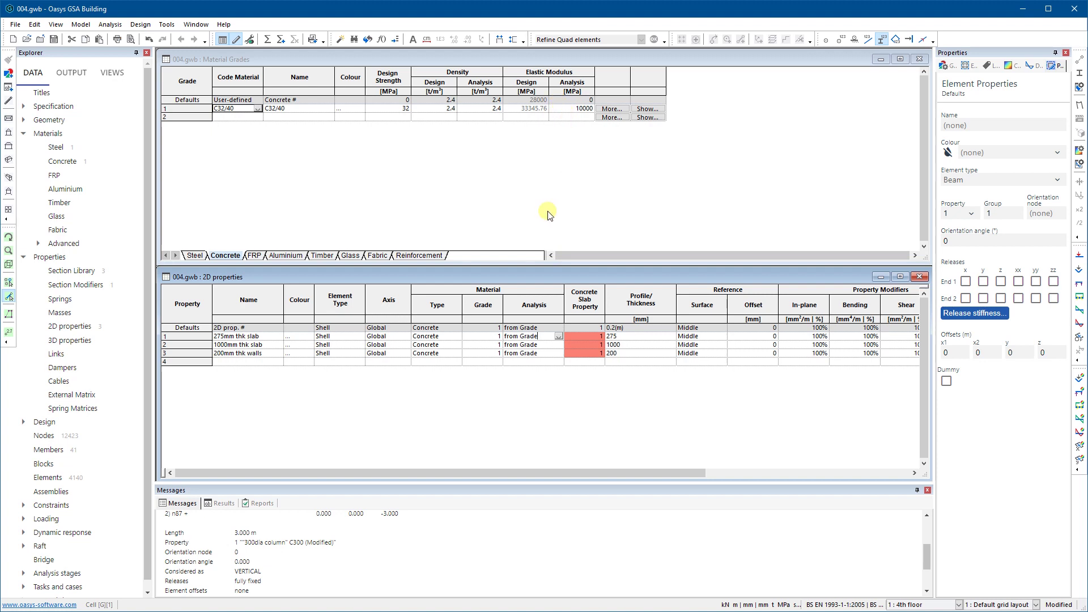
click(558, 337)
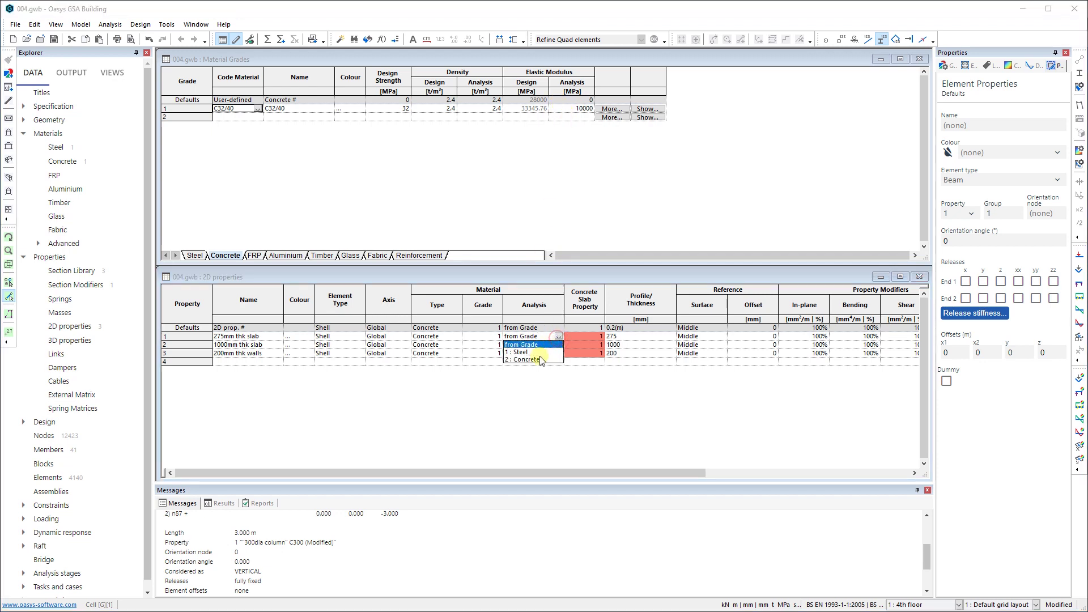
click(539, 283)
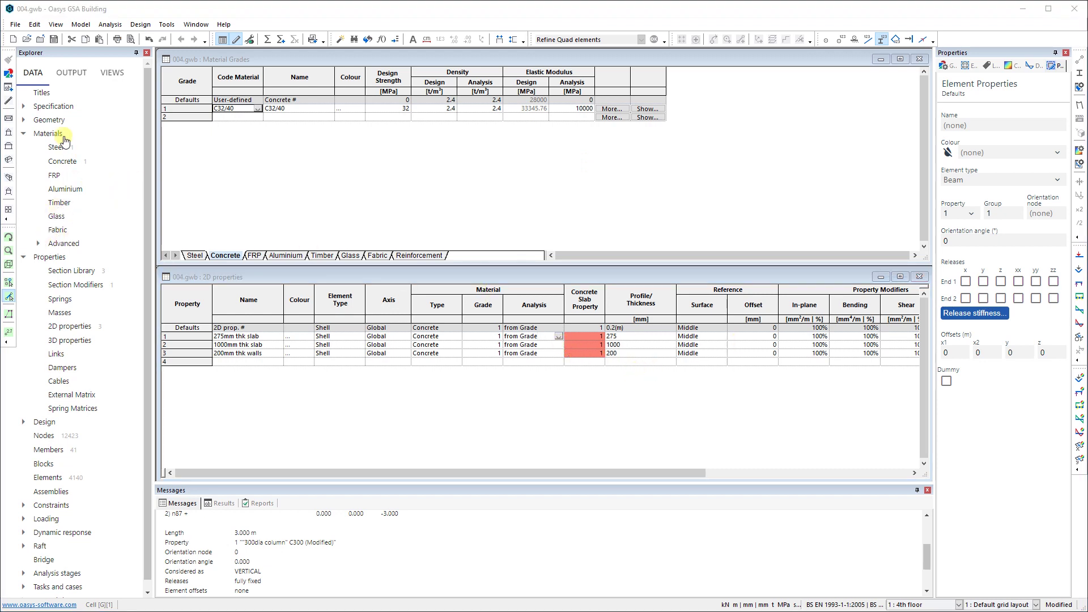
Open the advanced Material Properties table and position it for comparison with the material grades and 2D properties.
click(38, 243)
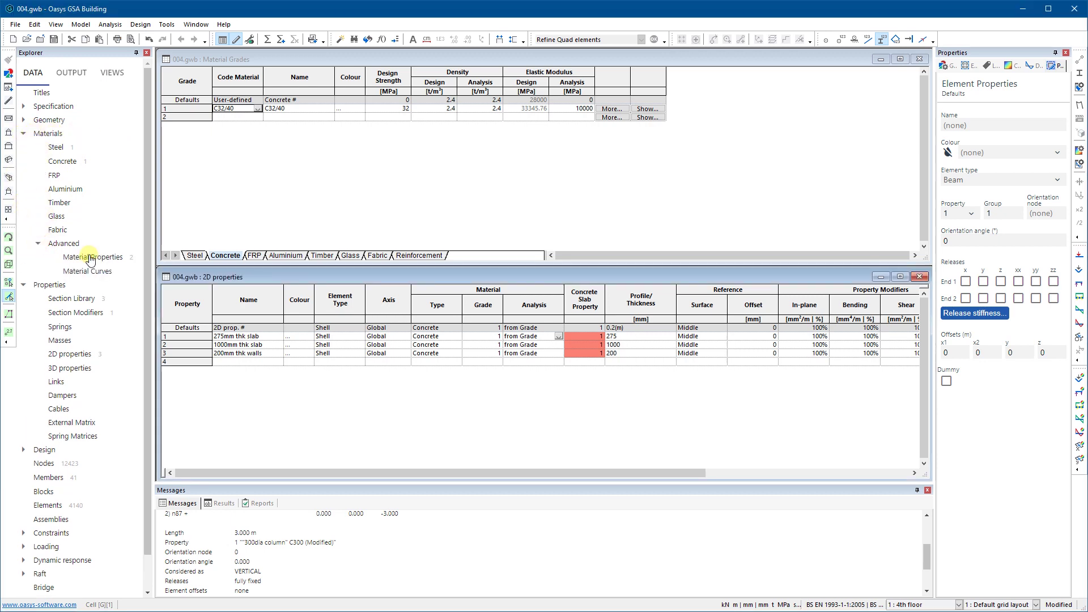
double_click(89, 258)
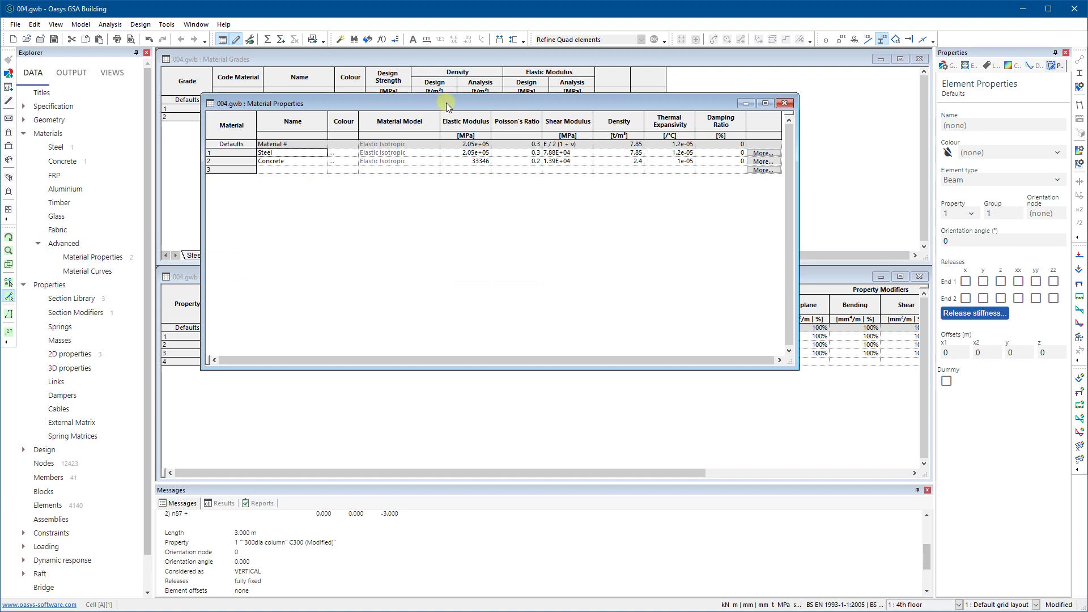
drag(599, 104, 608, 74)
drag(574, 339, 588, 254)
click(604, 280)
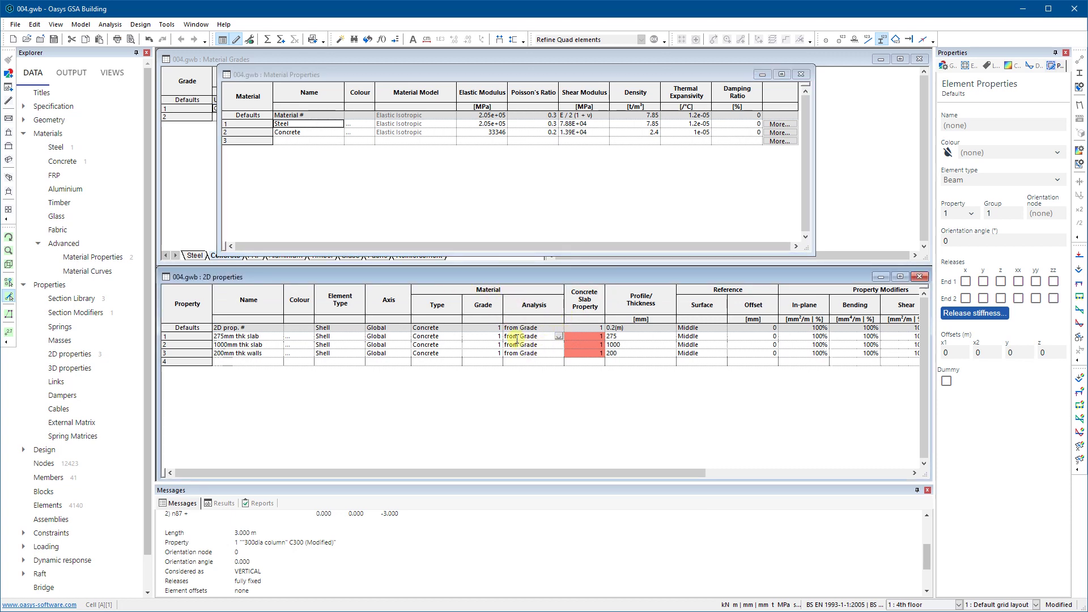
drag(537, 74, 632, 384)
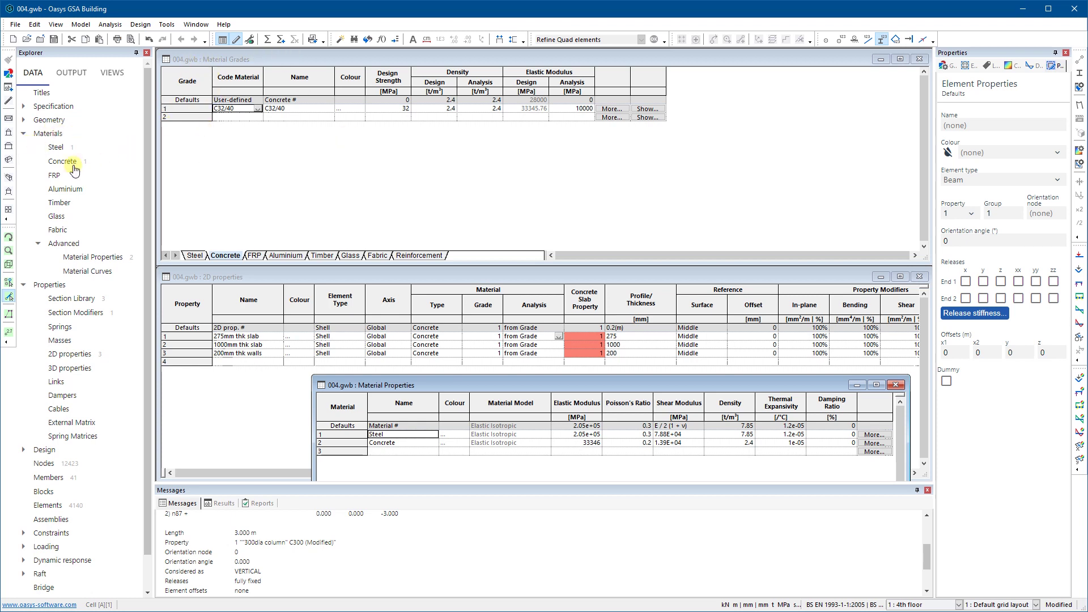
drag(506, 385, 437, 67)
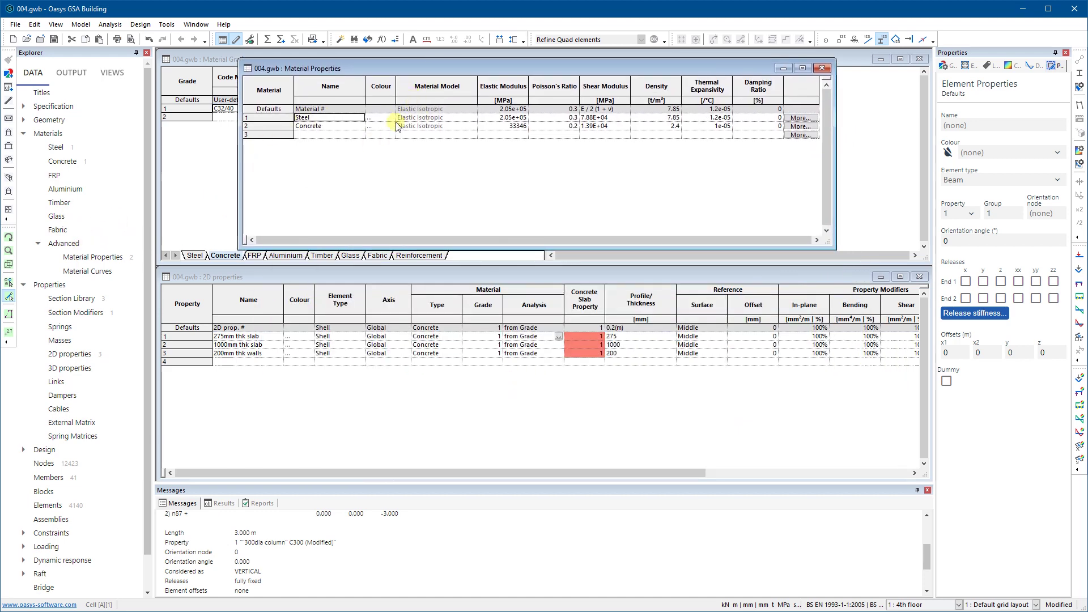
Recheck the 275mm thk slab's analysis material options and fit the Material Properties table above the 2D properties.
click(558, 336)
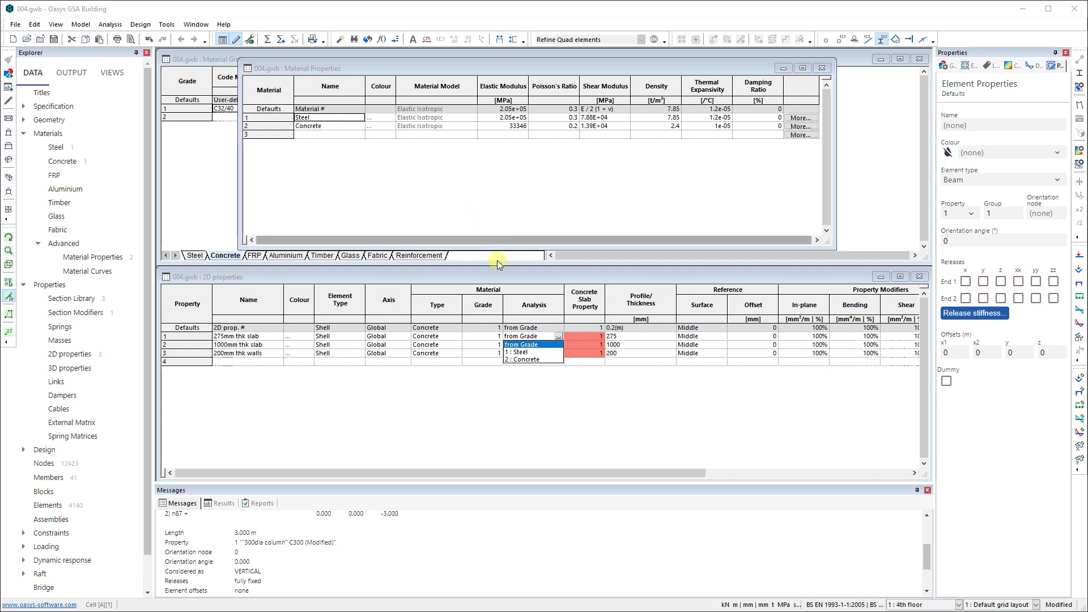
click(497, 276)
click(693, 182)
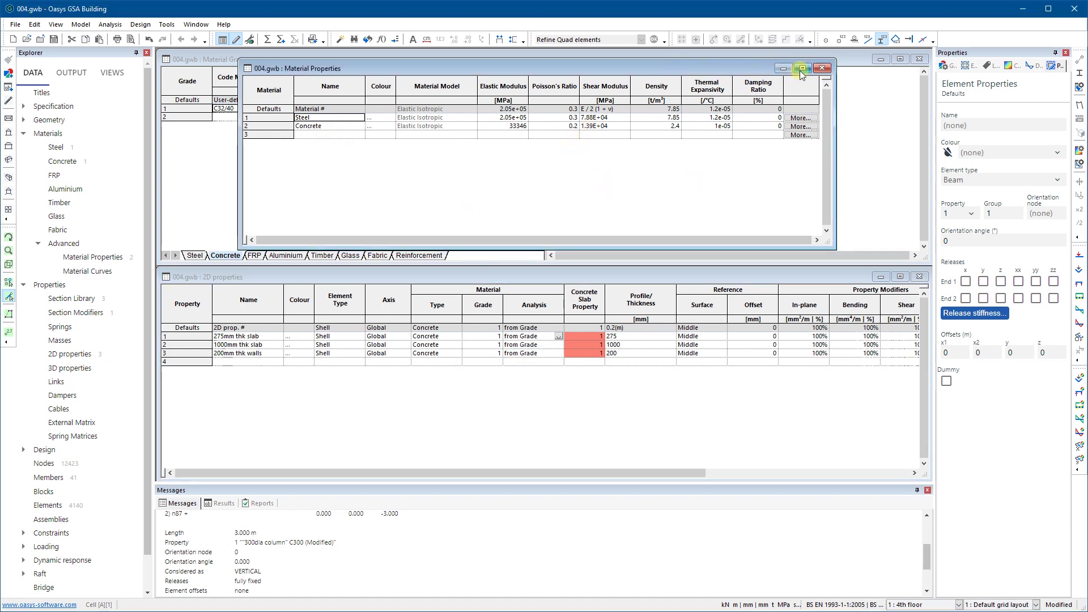
double_click(742, 72)
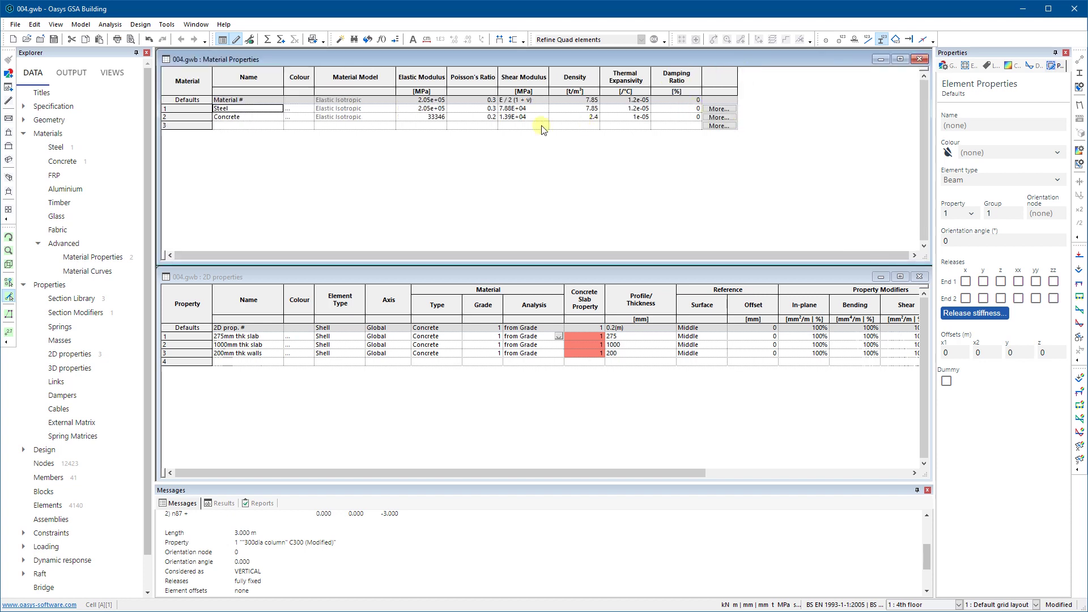
Start a third analysis material with the Elastic Orthotropic model and name it "ortho conc".
click(253, 126)
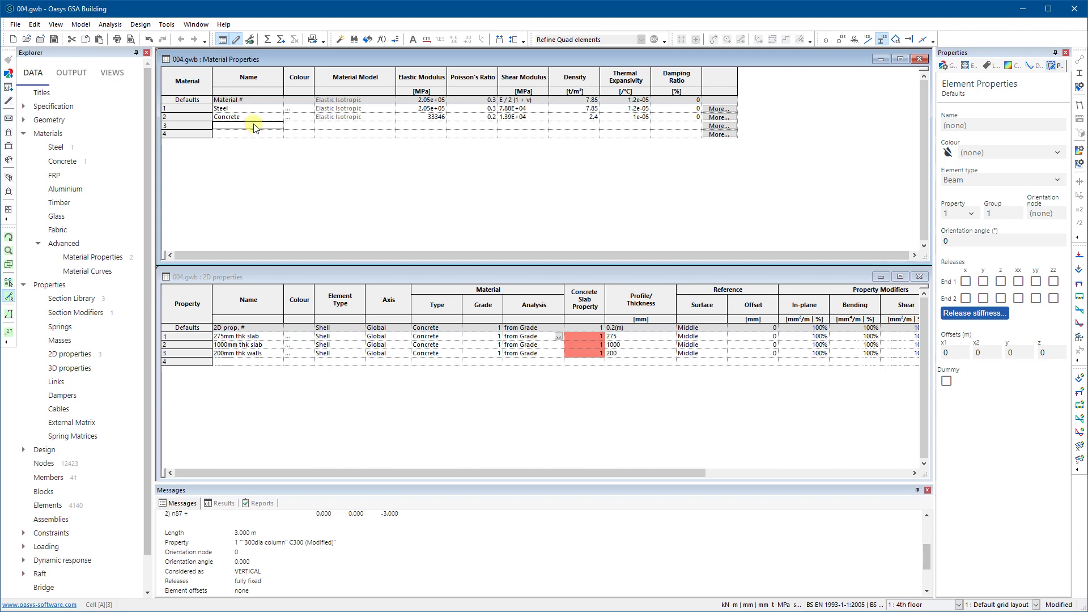
click(338, 42)
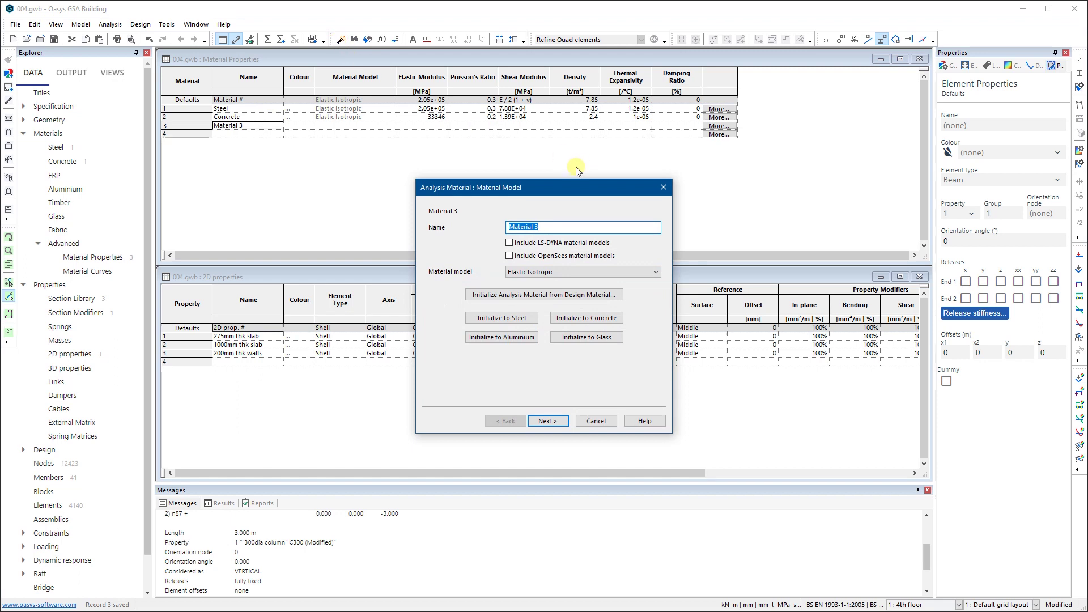
click(527, 275)
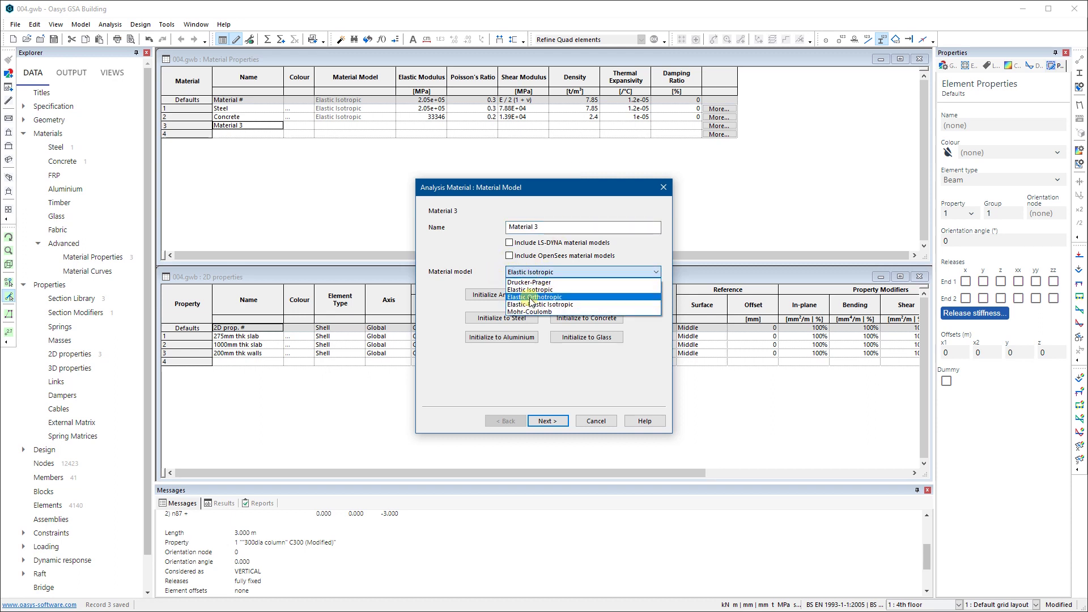
click(551, 297)
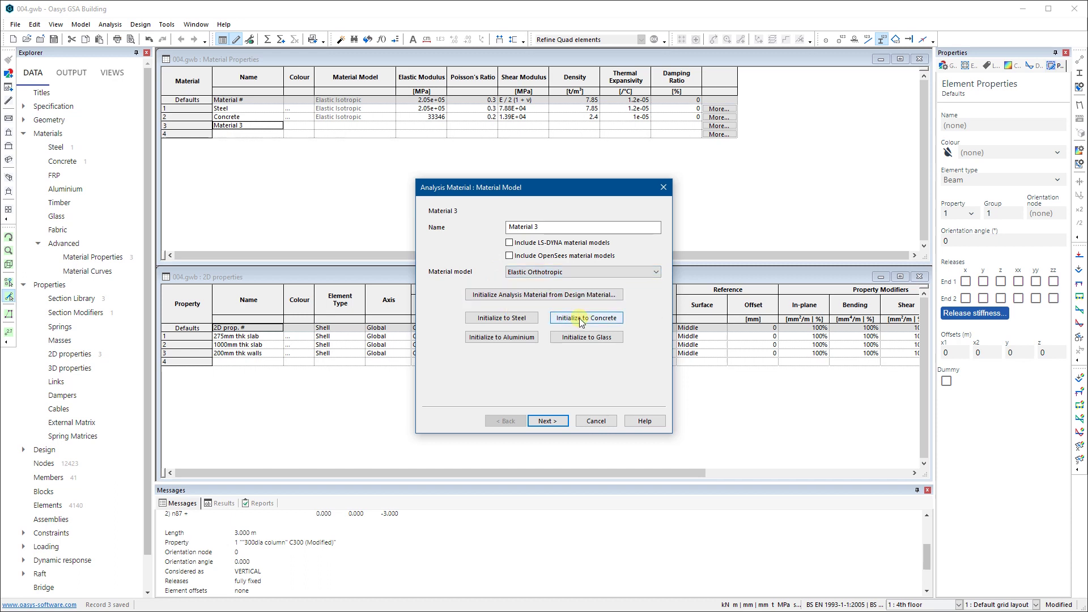
triple_click(539, 226)
text(ortho conc)
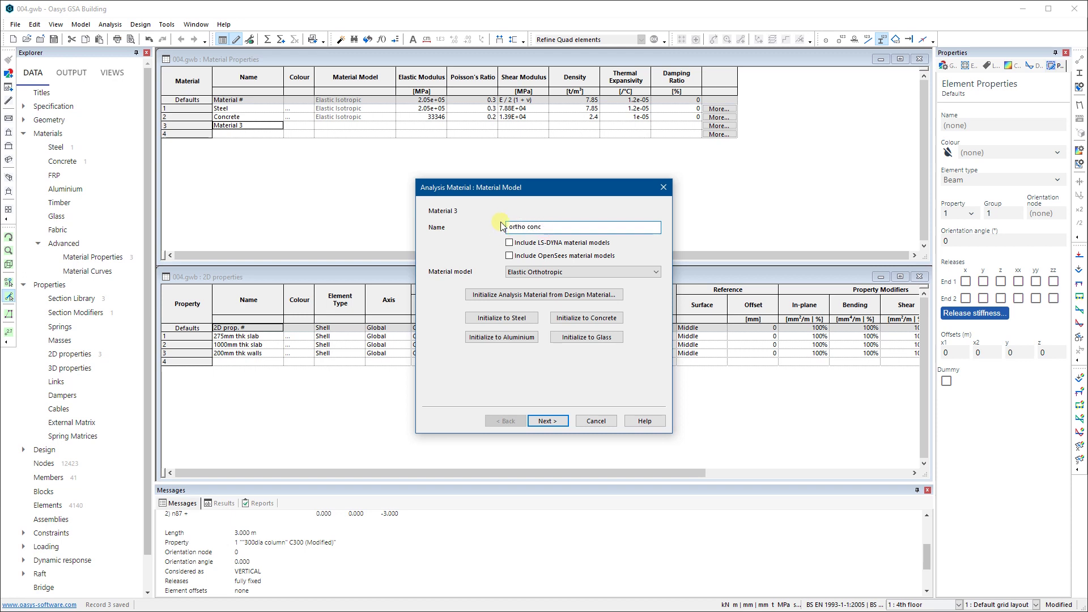
Initialize the new analysis material to standard concrete, naming it "ORTHO Concrete" with the Elastic Orthotropic model.
click(576, 320)
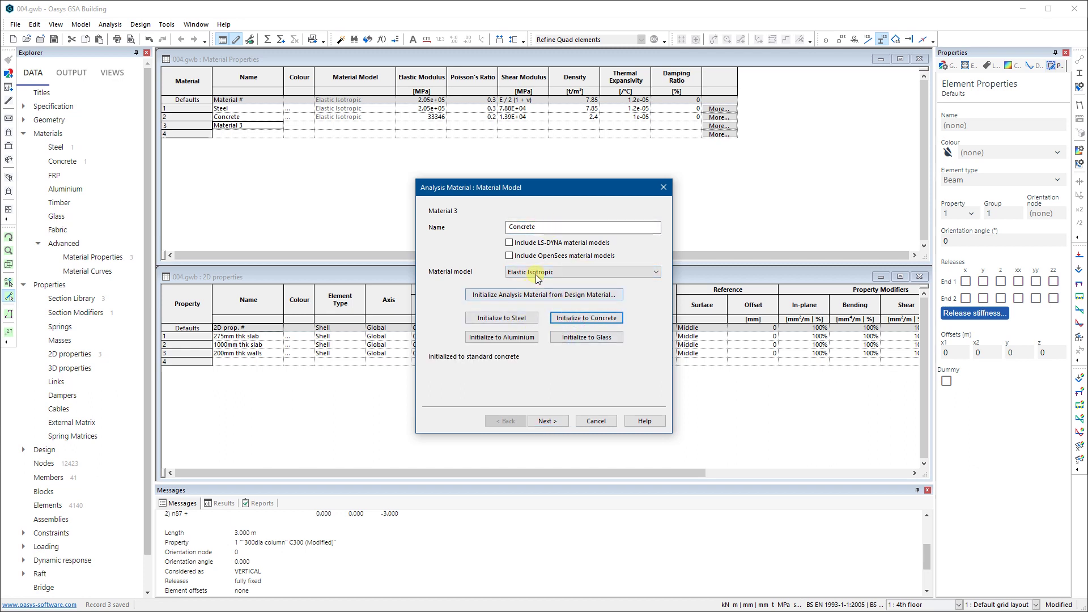
drag(546, 226, 488, 228)
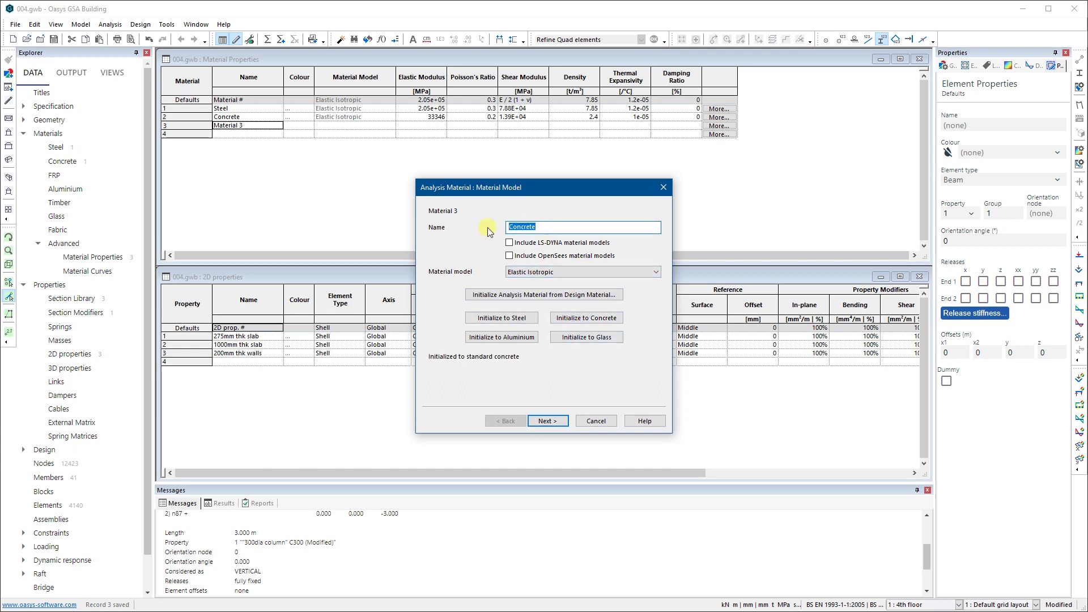
key(Home)
text(ORTHO)
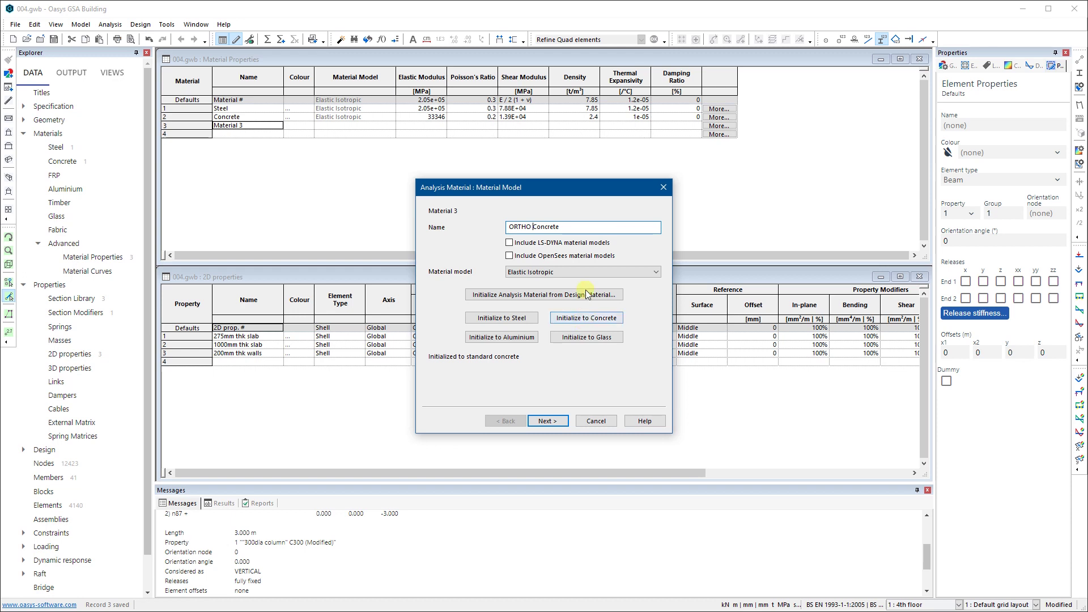
click(648, 271)
click(557, 296)
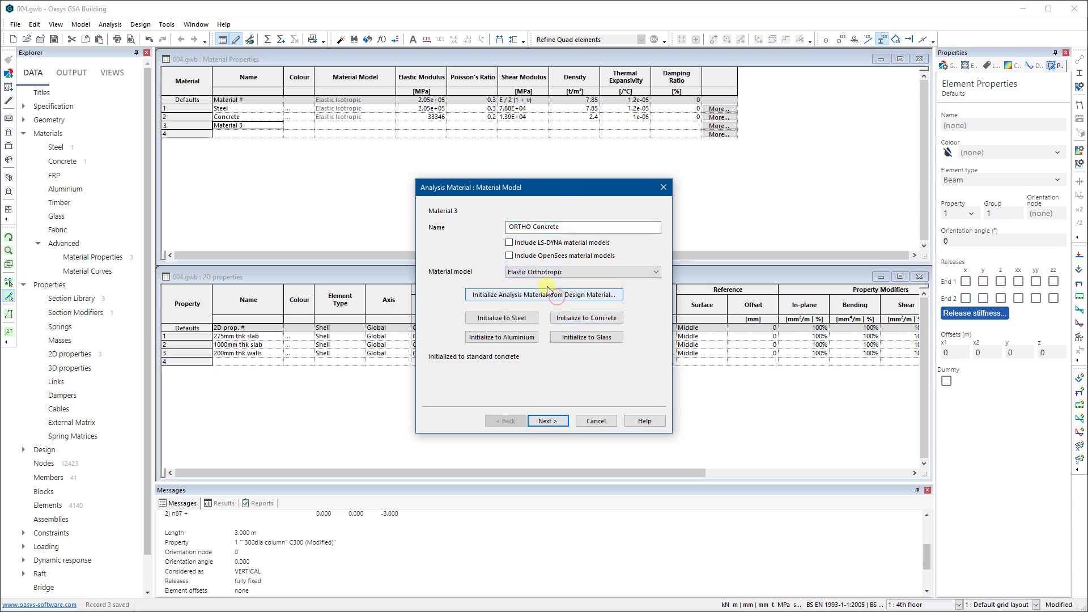
Set ORTHO Concrete's elastic modulus Ey to 10000 MPa and finish the analysis material.
click(556, 423)
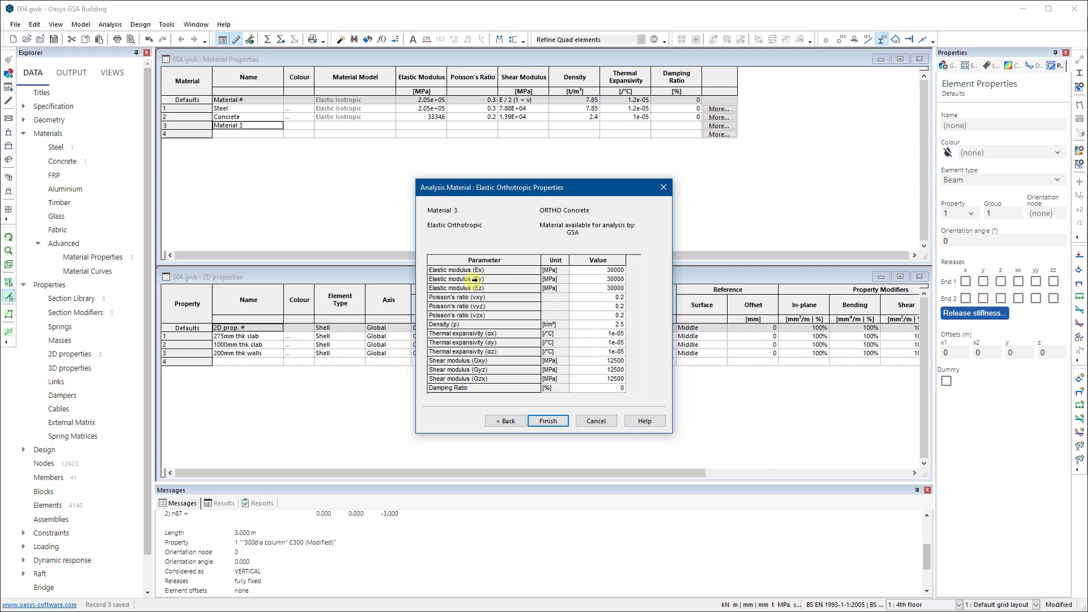
click(490, 270)
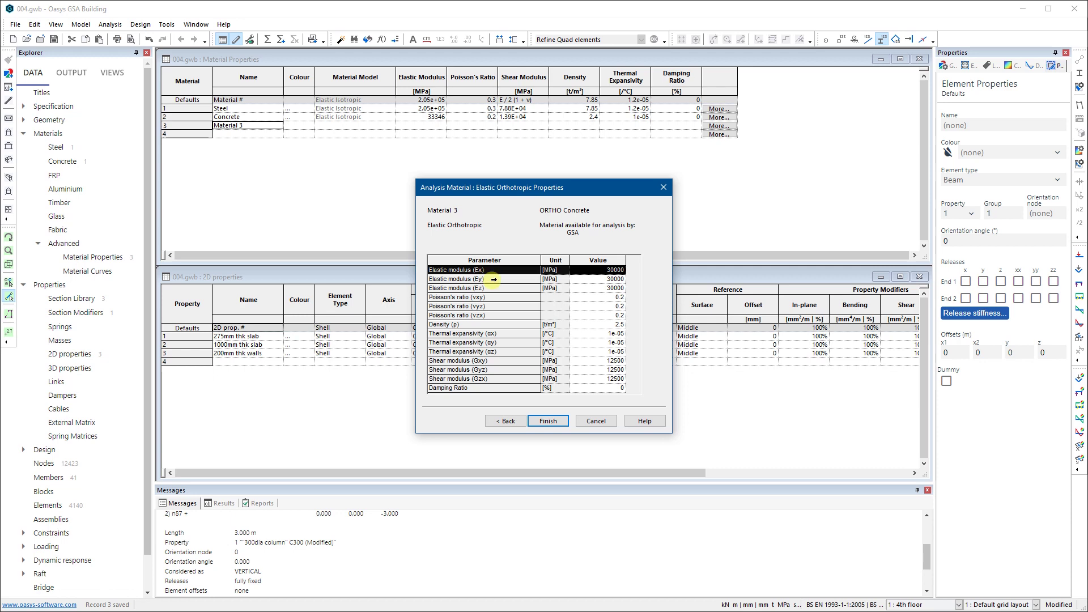
click(491, 279)
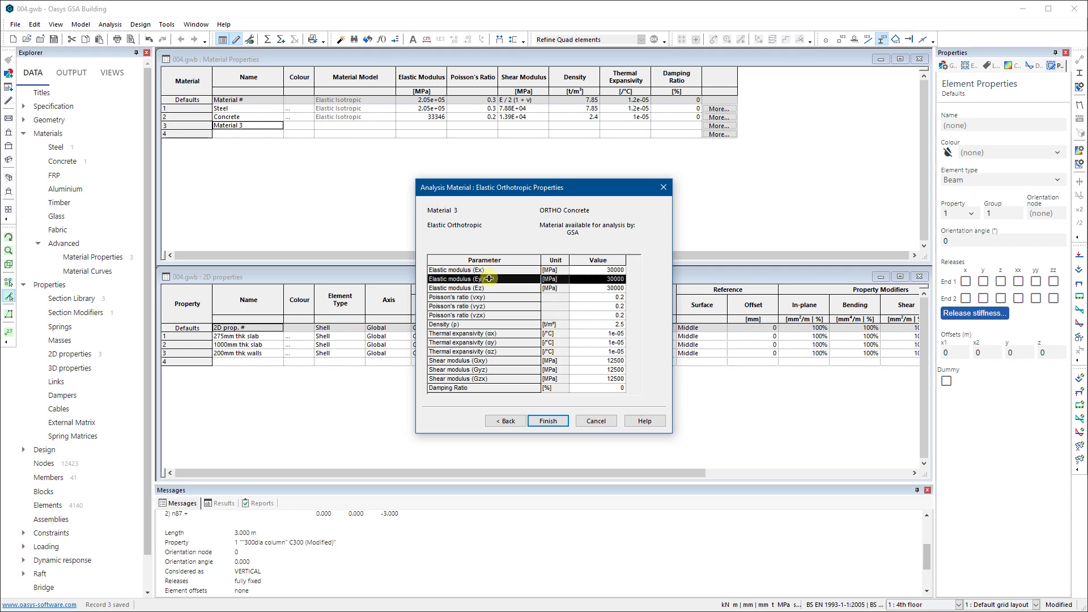
click(504, 270)
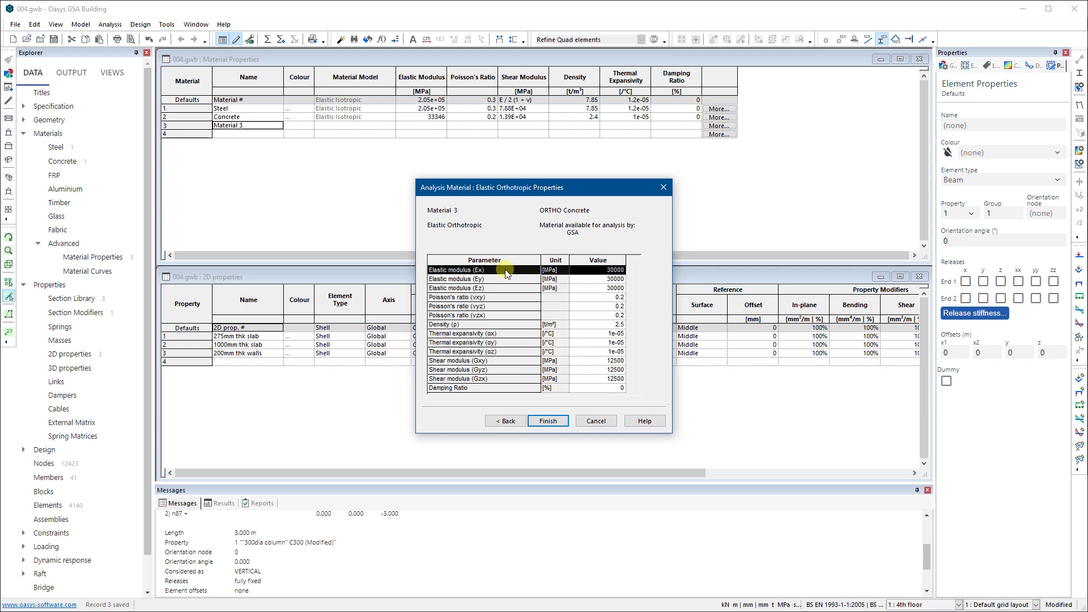
click(608, 277)
key(BackSpace)
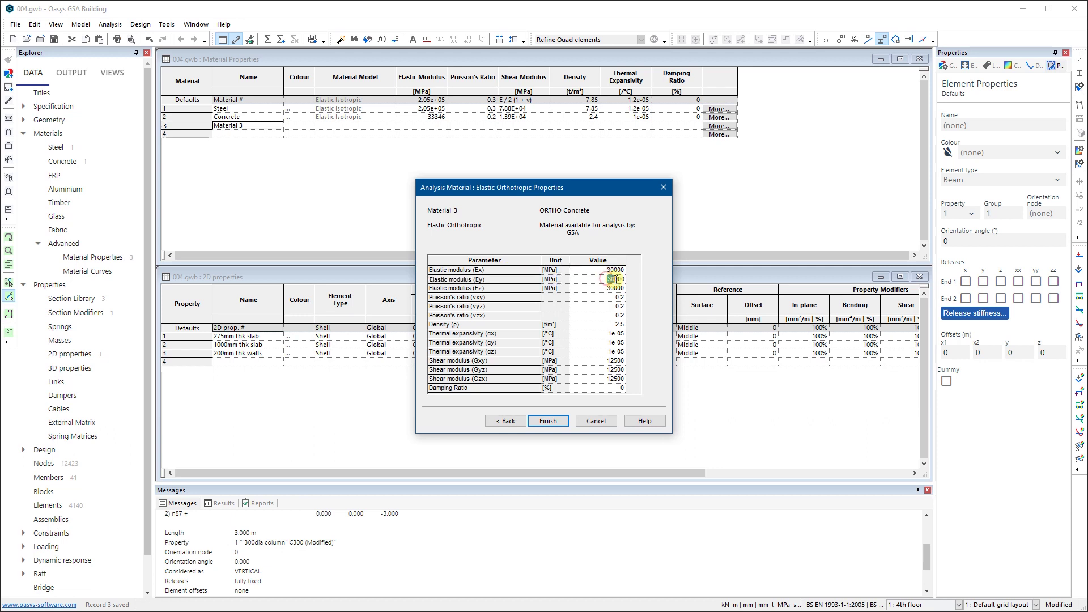
text(1)
click(588, 281)
click(547, 421)
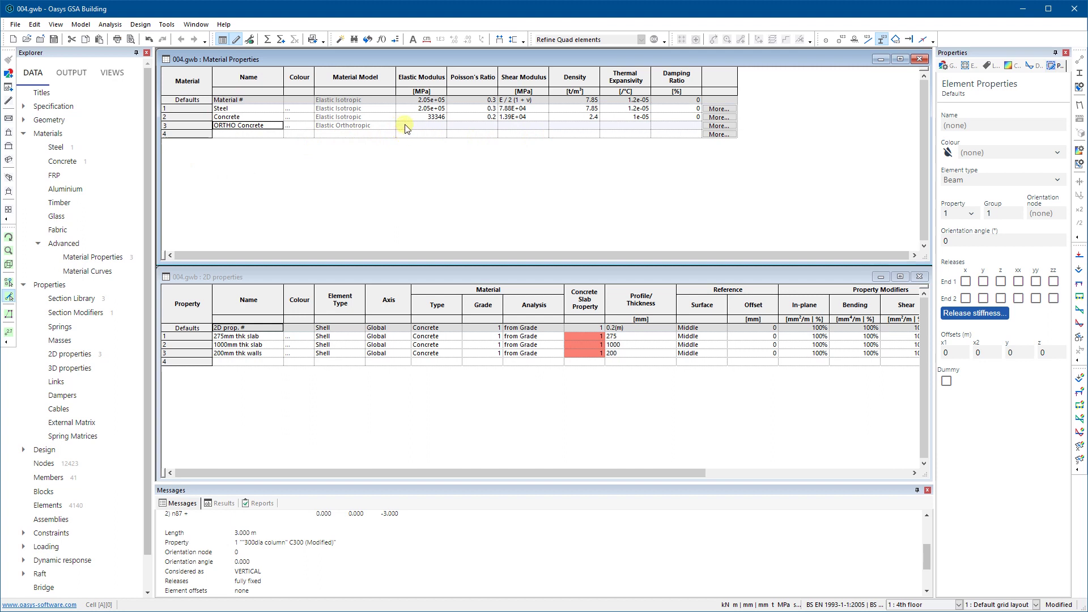
Reopen the ORTHO Concrete definition, check its orthotropic parameter values and close it without changes.
click(719, 125)
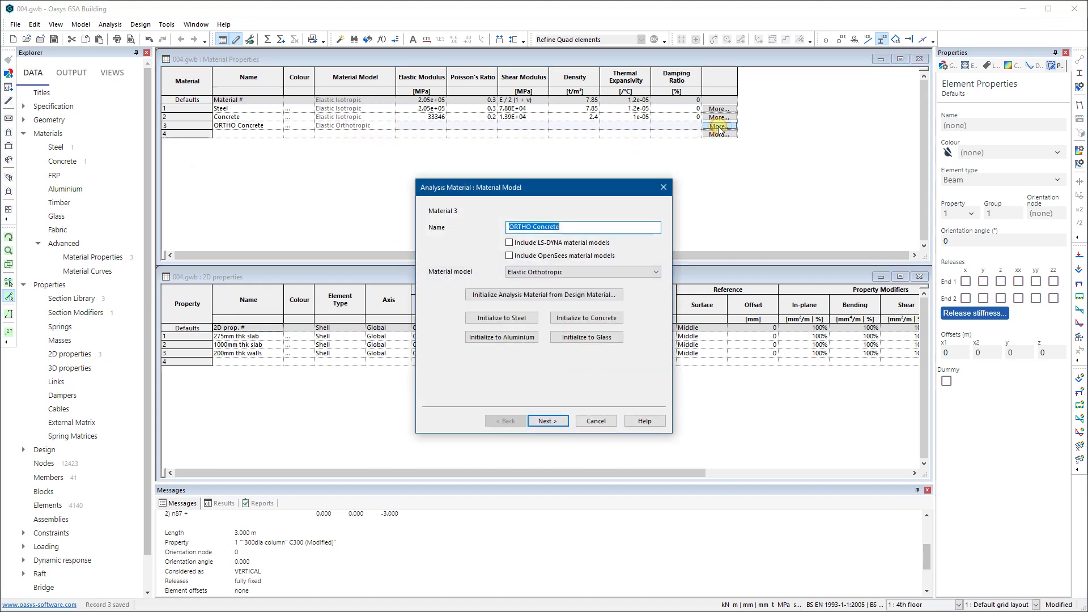
click(547, 424)
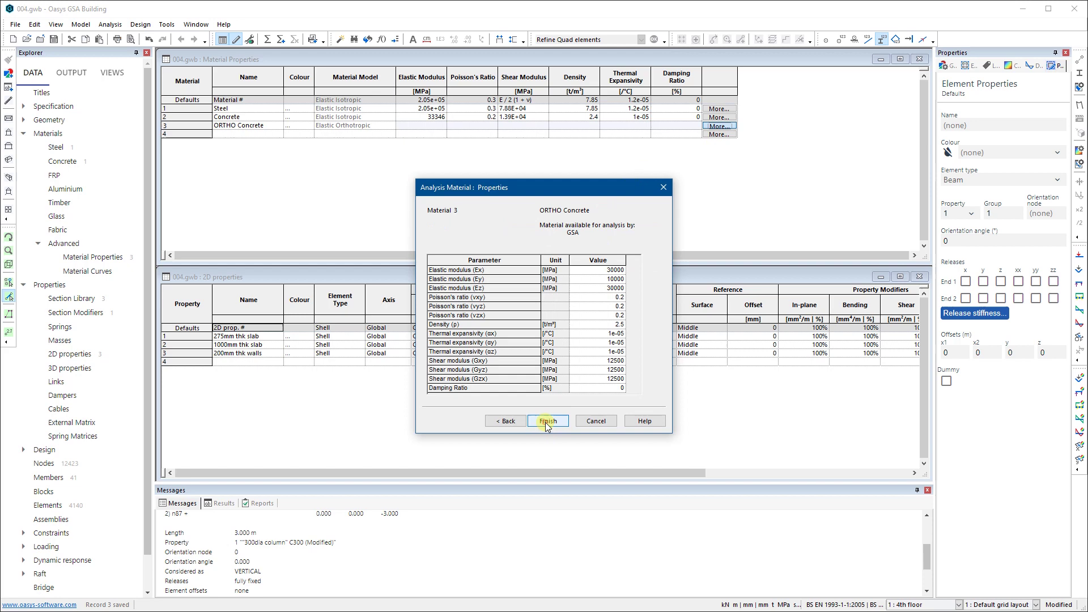
click(596, 421)
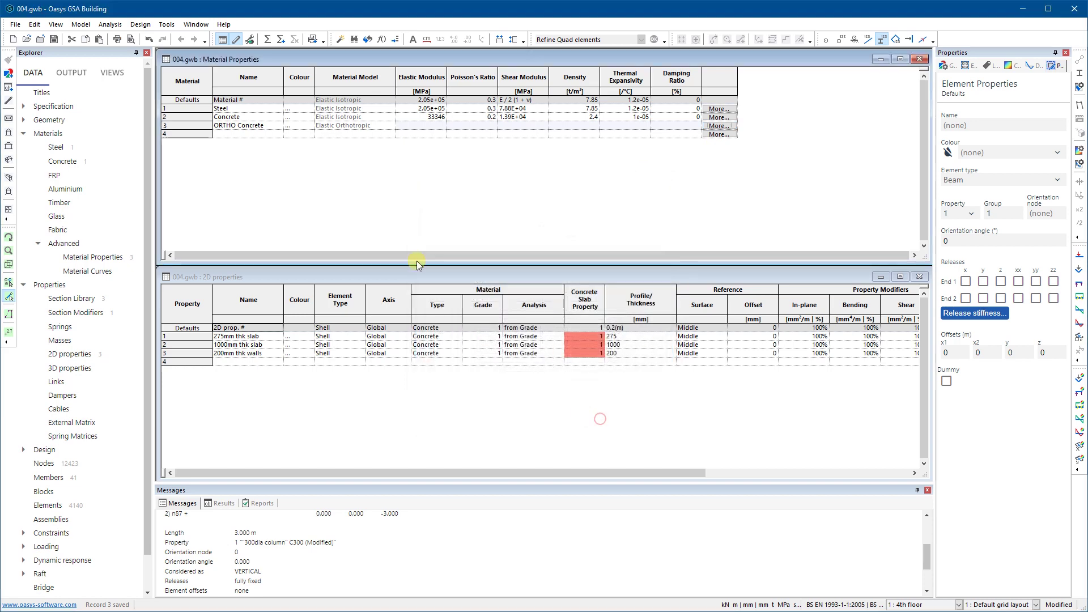
Create a fourth analysis material named "ISO Concrete" with the Elastic Isotropic model, initialized to standard concrete.
click(262, 135)
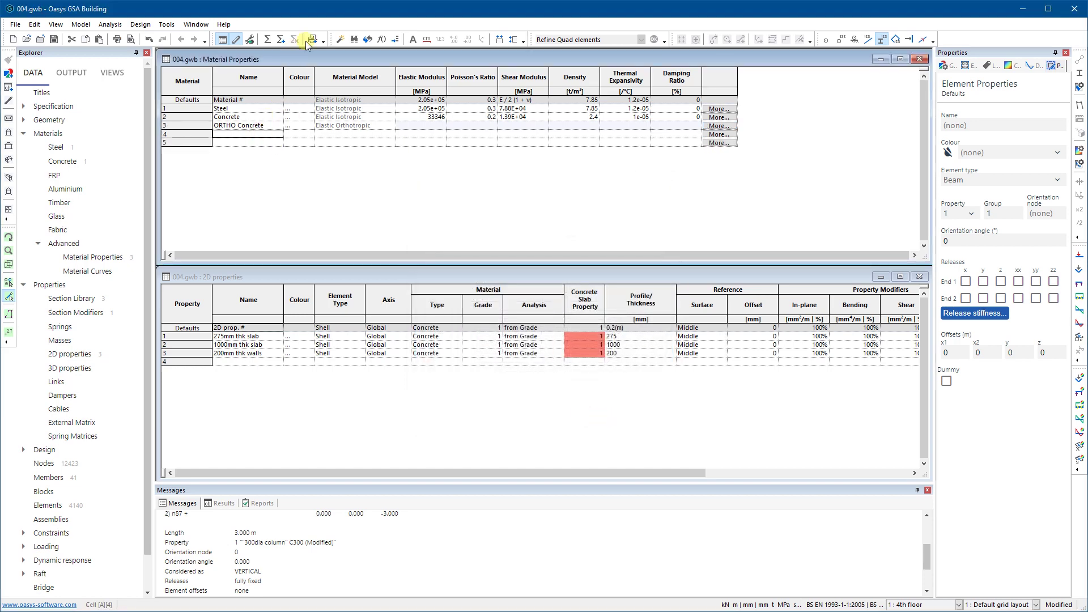
click(340, 40)
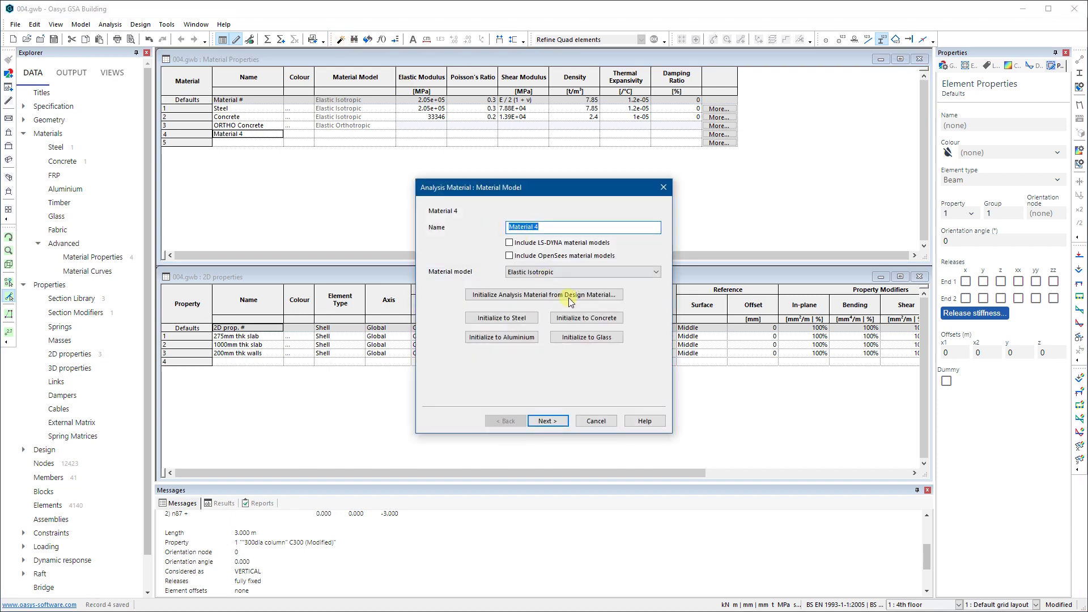
click(582, 317)
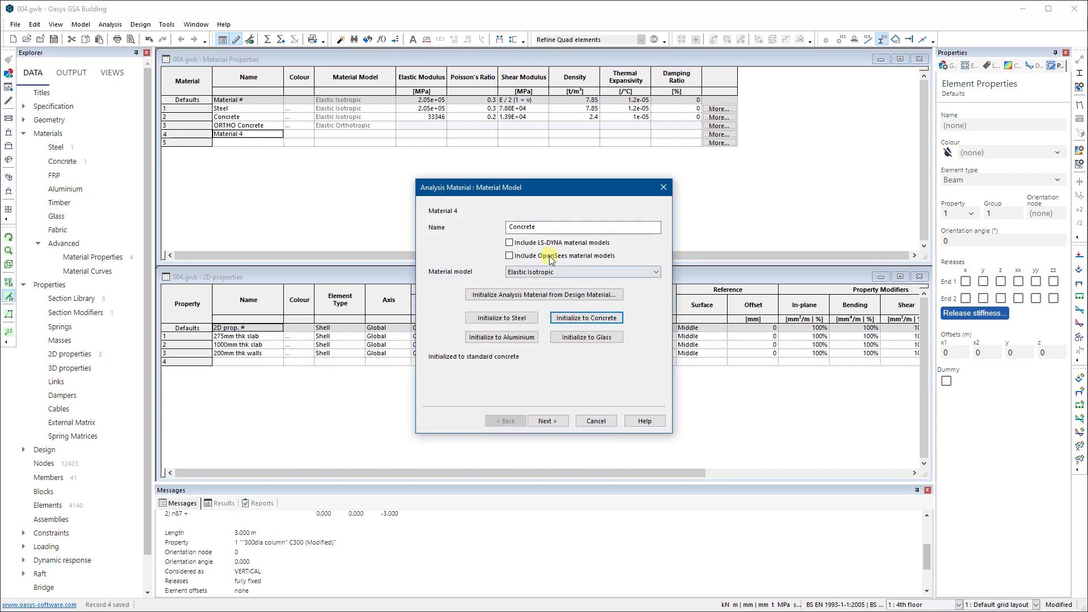
click(552, 227)
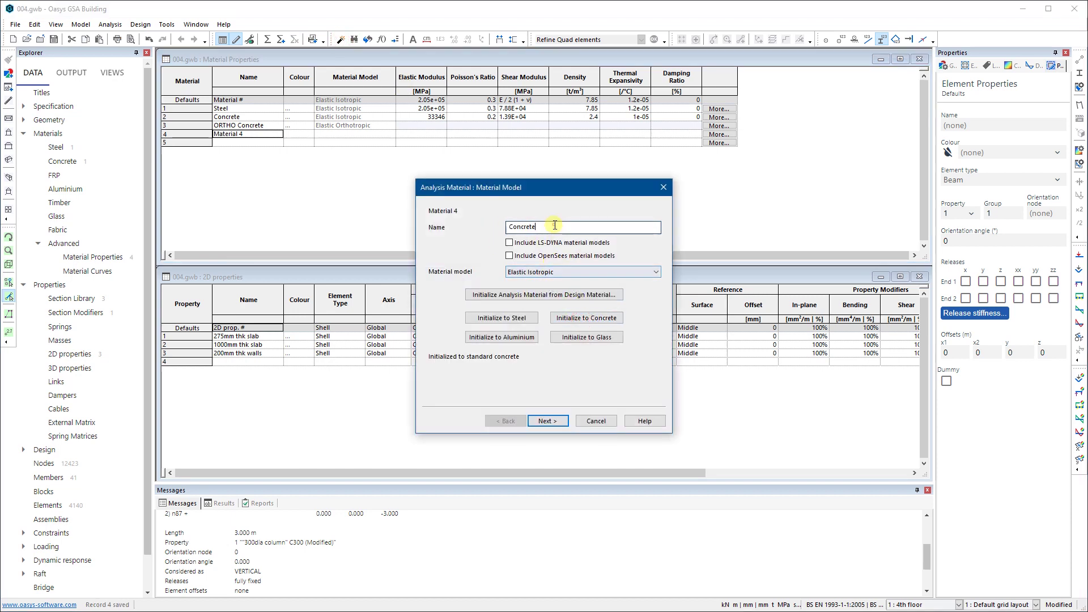
text(ISO)
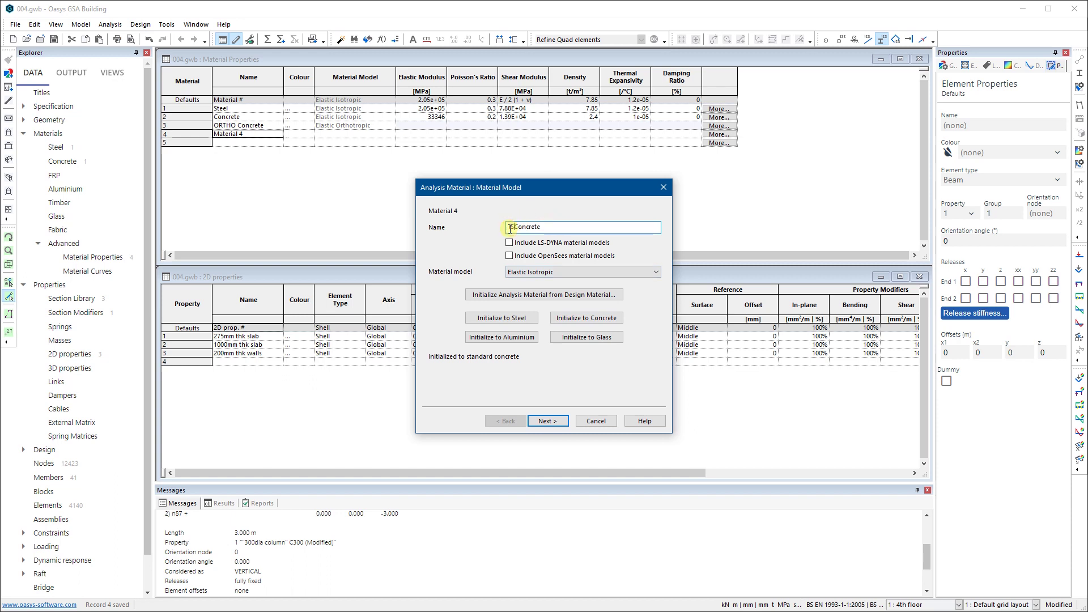
click(547, 420)
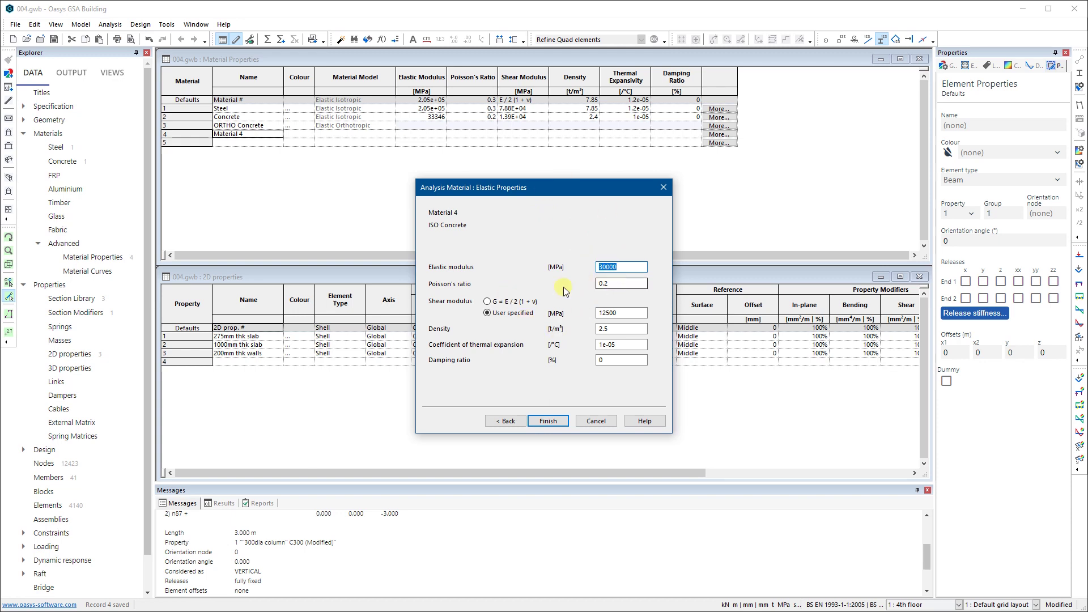
click(548, 420)
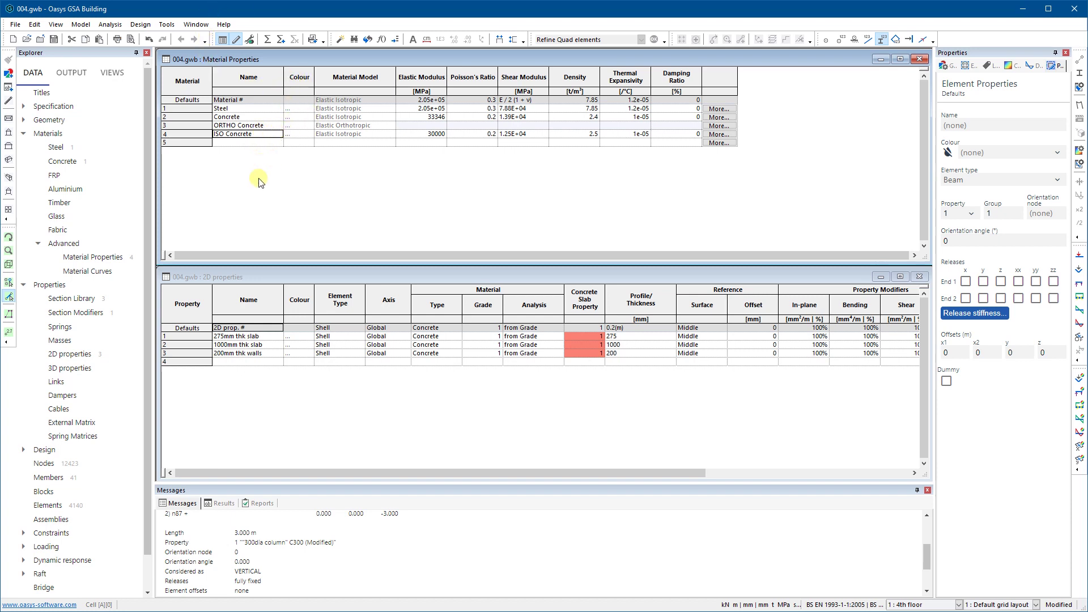
Assign ORTHO Concrete as the analysis material of the 275mm thk slab in the 2D properties.
click(245, 277)
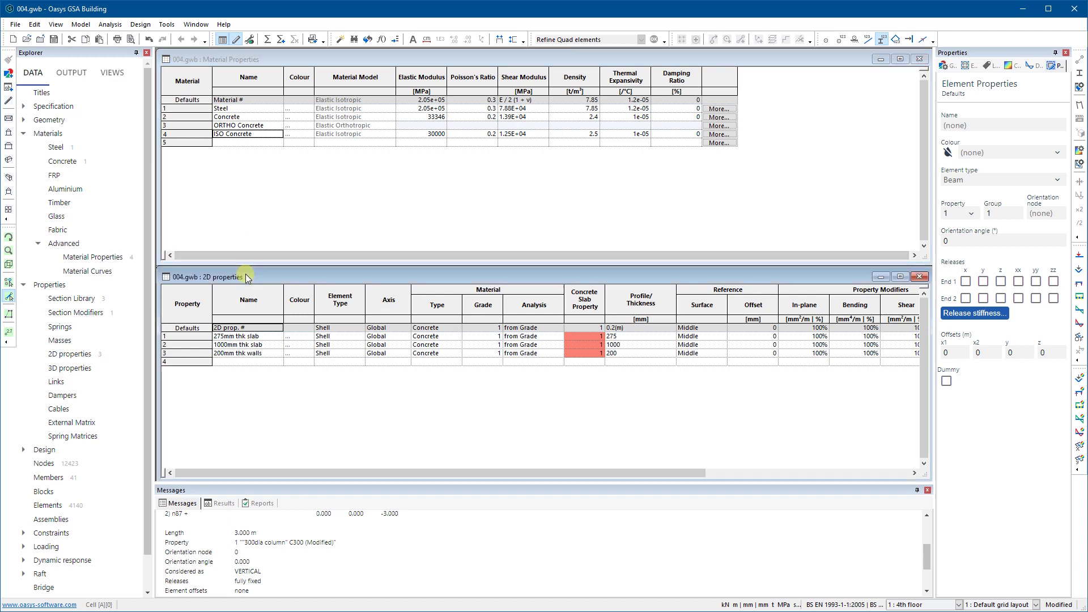
click(549, 337)
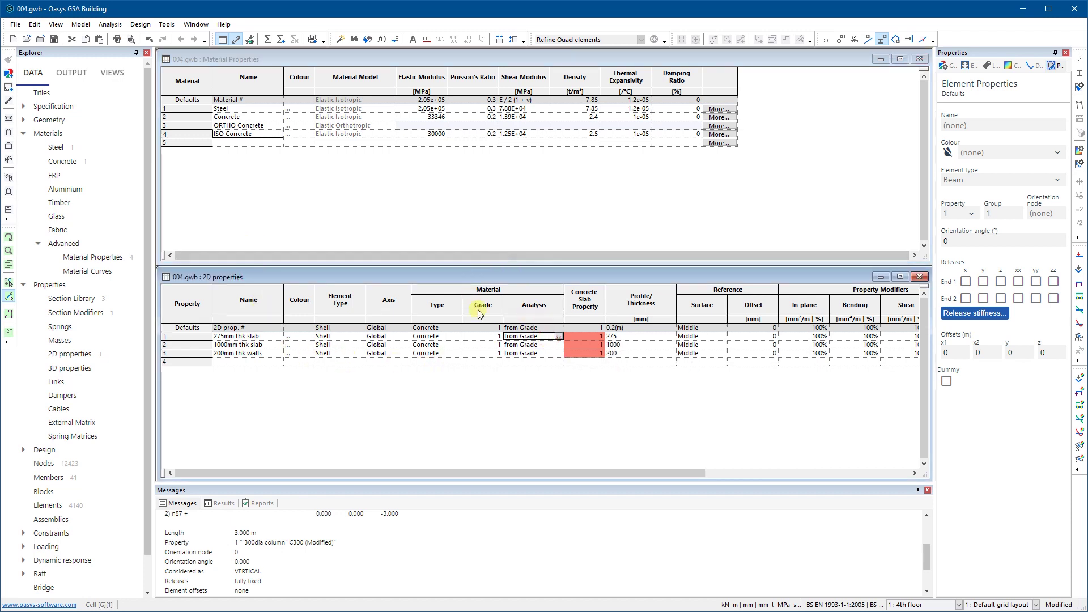
click(558, 336)
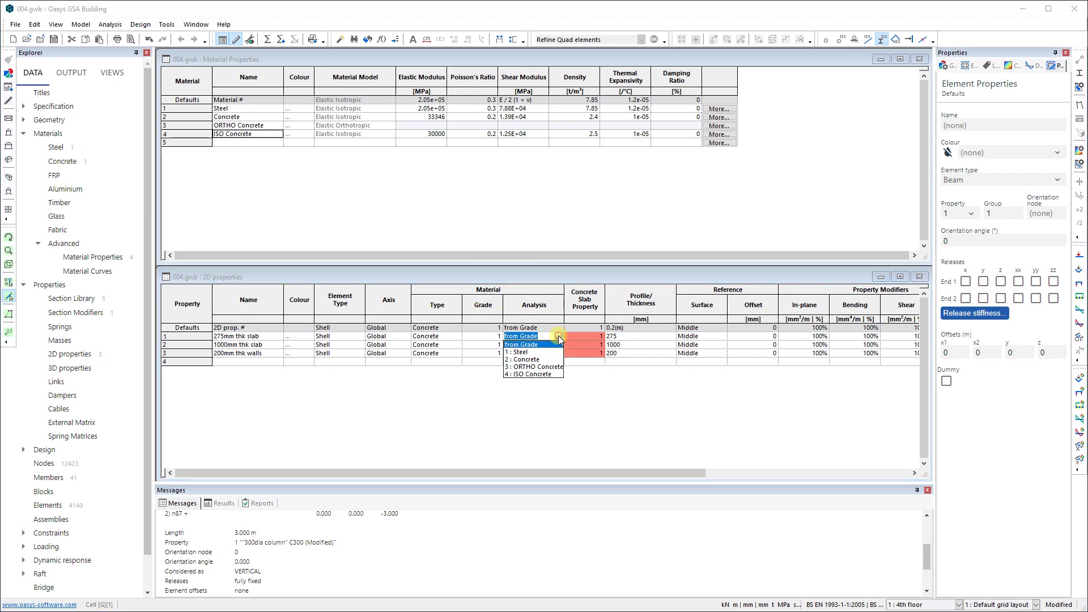
click(533, 367)
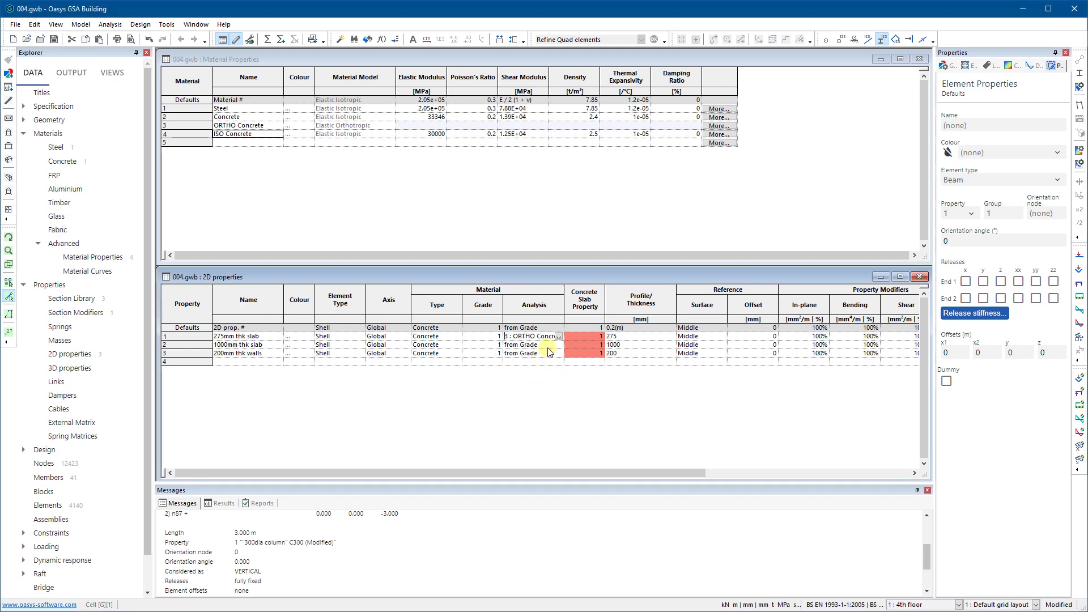
click(546, 346)
drag(519, 472, 598, 472)
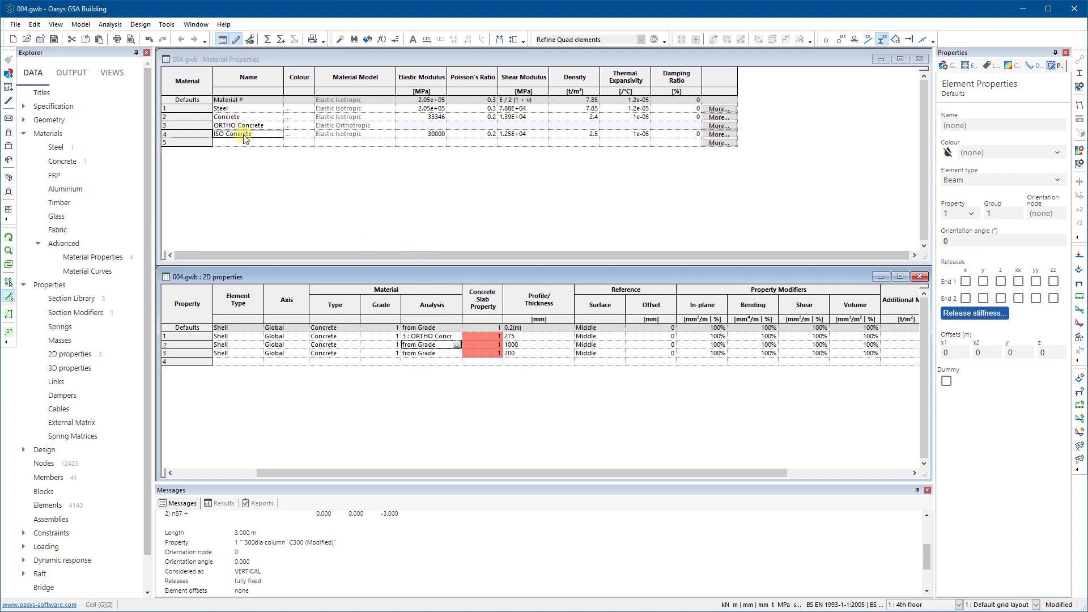
Close the 2D properties, Material Properties and Material Grades tables and maximize the test beam image graphic view.
click(920, 277)
click(920, 278)
click(919, 59)
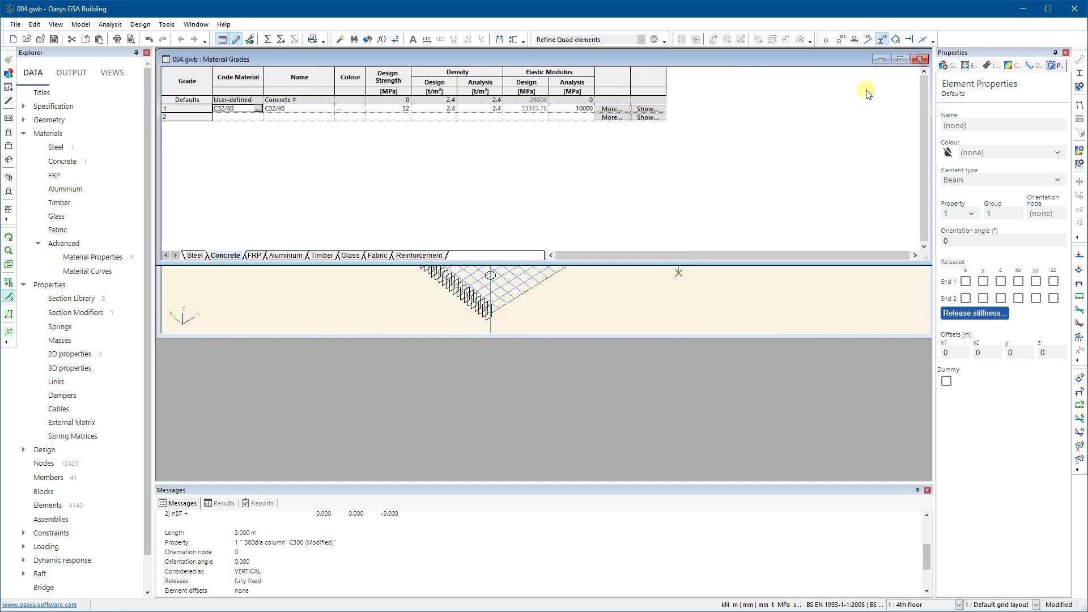
click(920, 59)
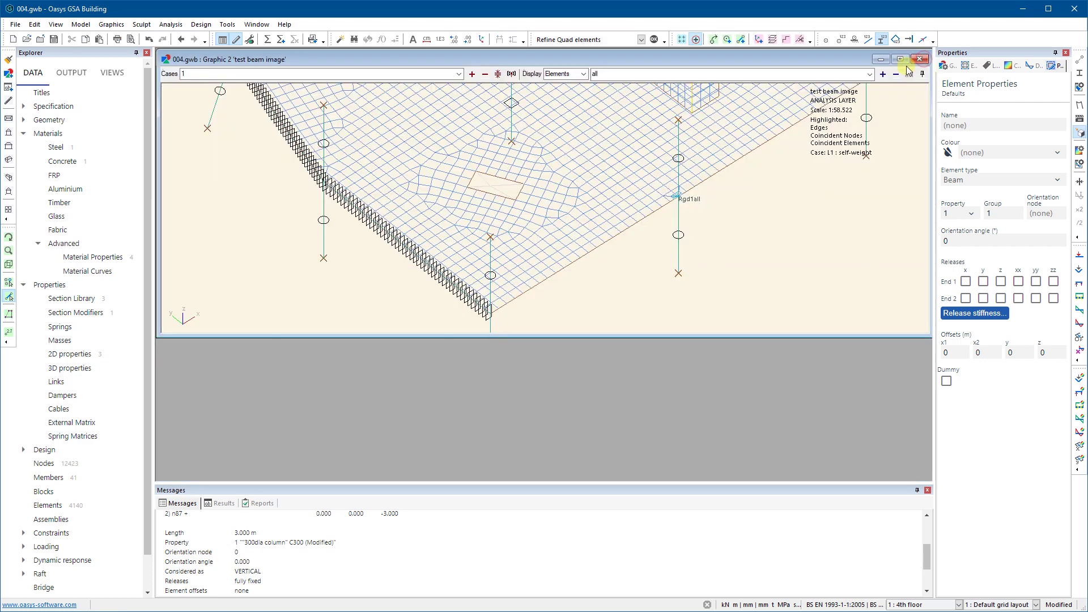
click(901, 60)
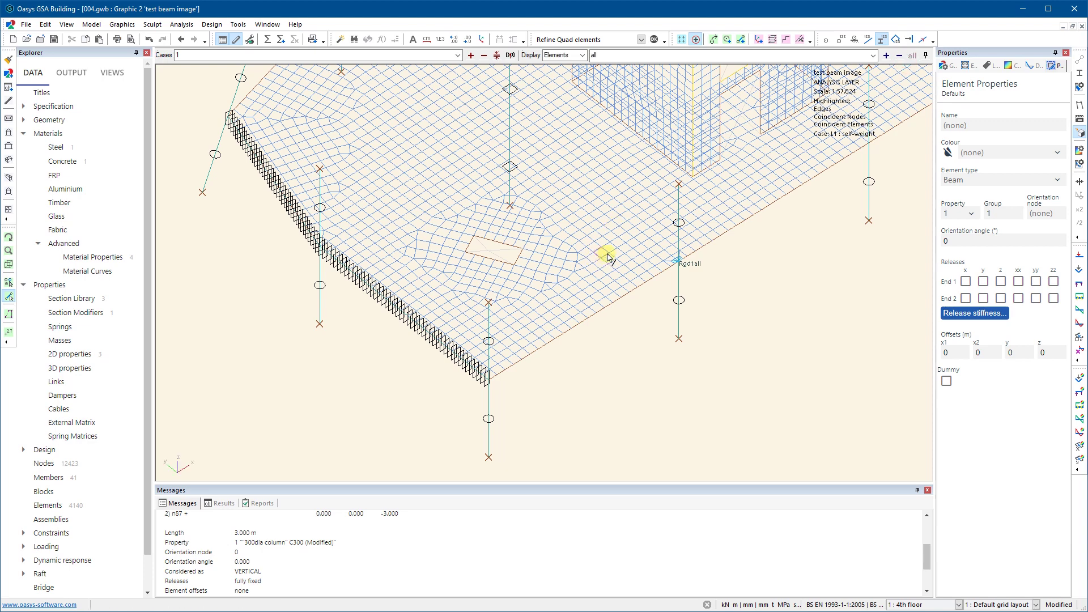
Inspect the element properties of two quad elements in the slab mesh, then clear the selection.
click(608, 258)
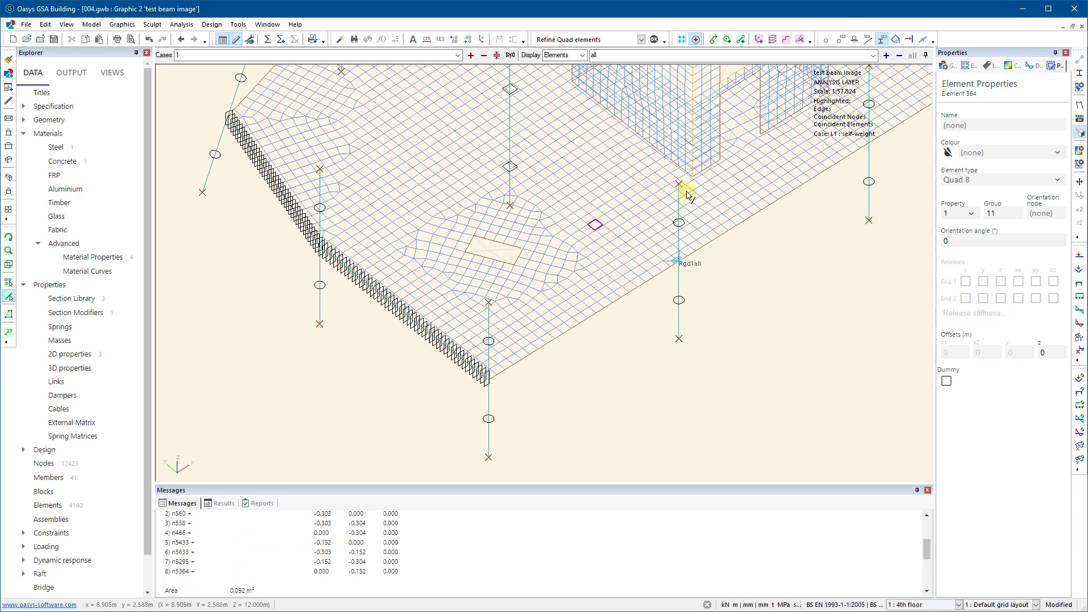
click(720, 198)
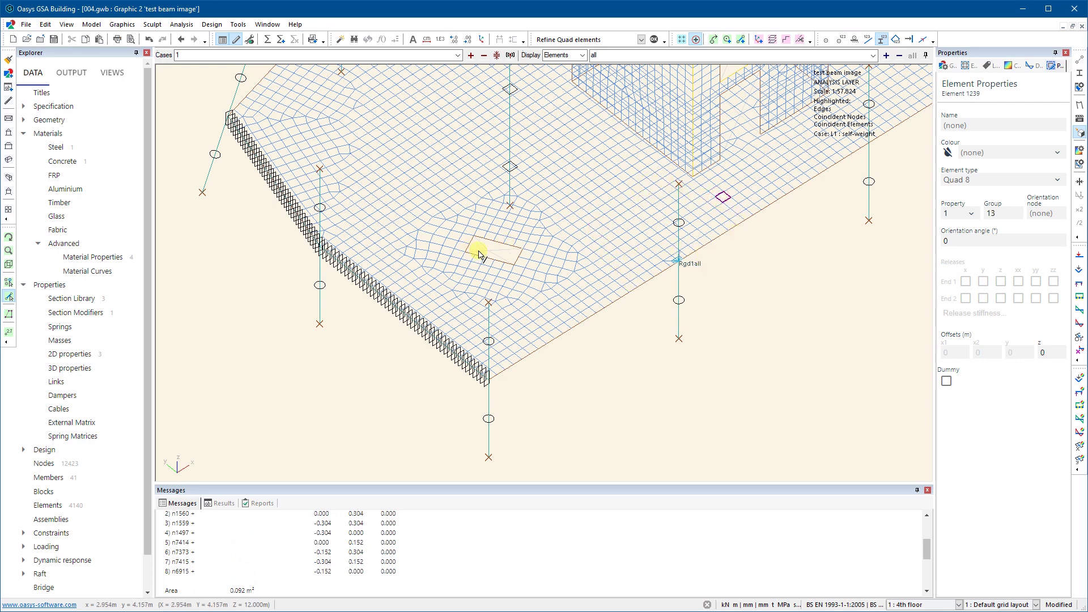
click(627, 406)
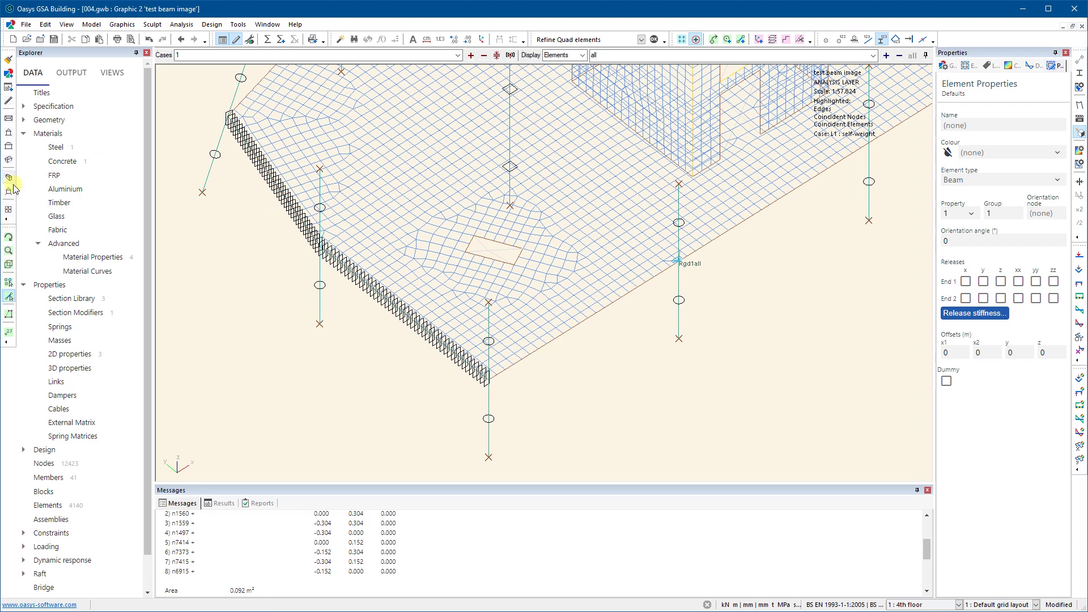
Show the whole model in the graphic view and save the 004.gwb file.
click(9, 209)
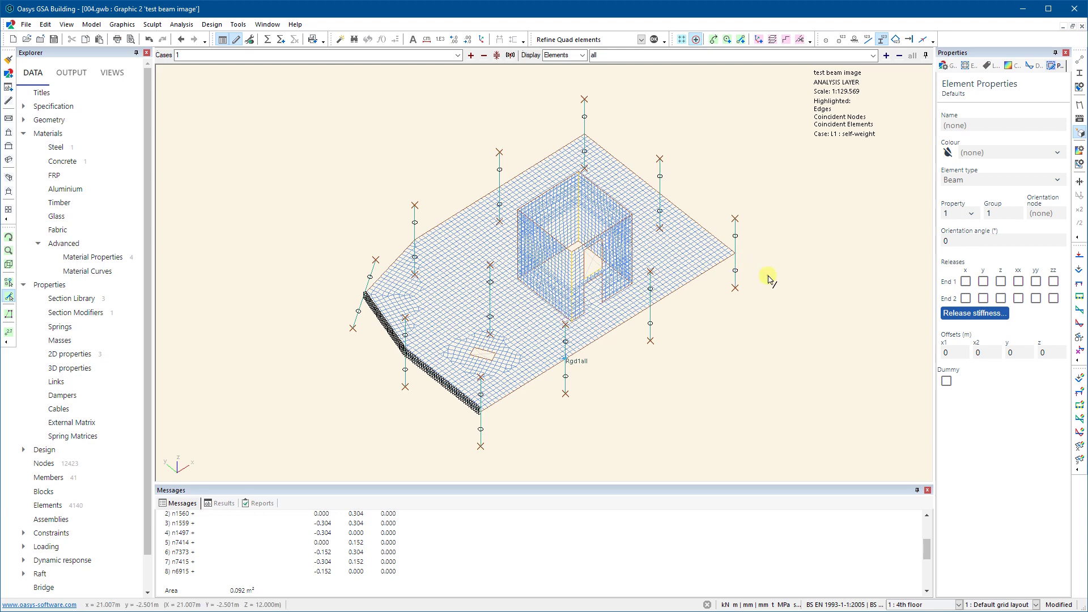
click(53, 39)
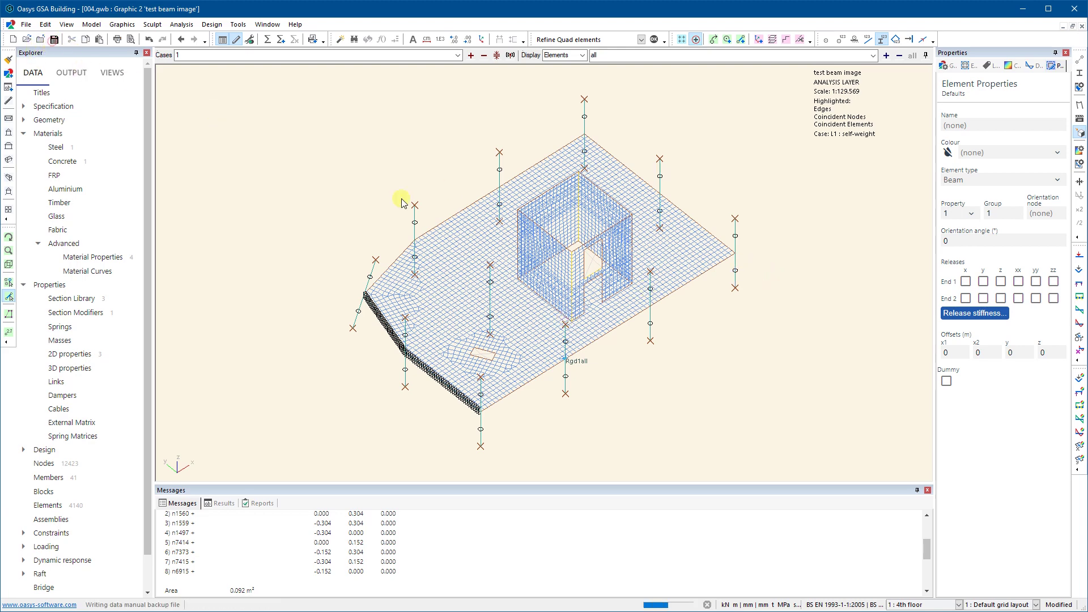